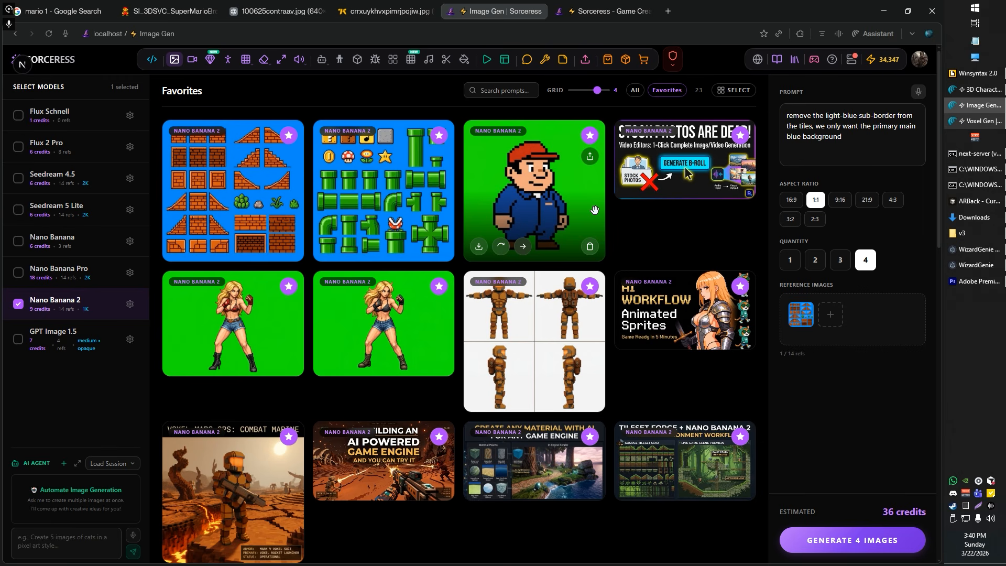
Step: Look over the Sorceress home page and the WizardGenie editor holding the Mario project
{"action": "left_click", "coordinate": [602, 11]}
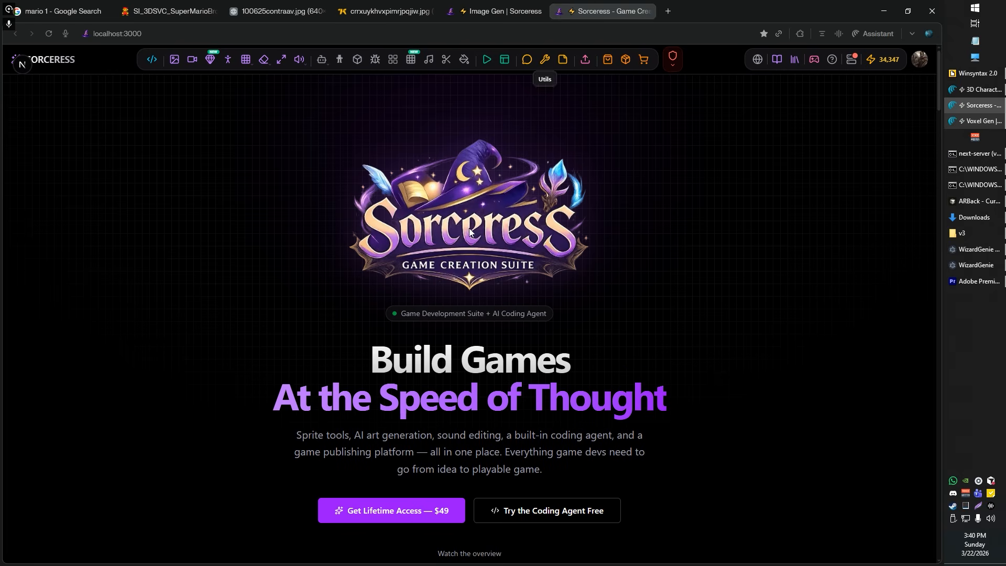
{"action": "scroll", "coordinate": [337, 278], "scroll_direction": "down", "scroll_amount": 6}
{"action": "scroll", "coordinate": [314, 285], "scroll_direction": "up", "scroll_amount": 6}
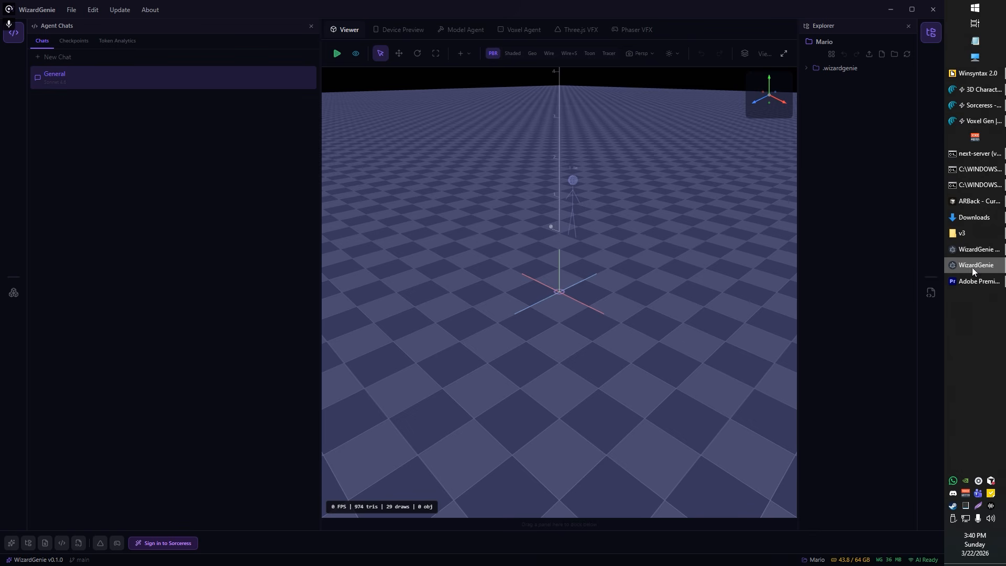
{"action": "left_click", "coordinate": [973, 266]}
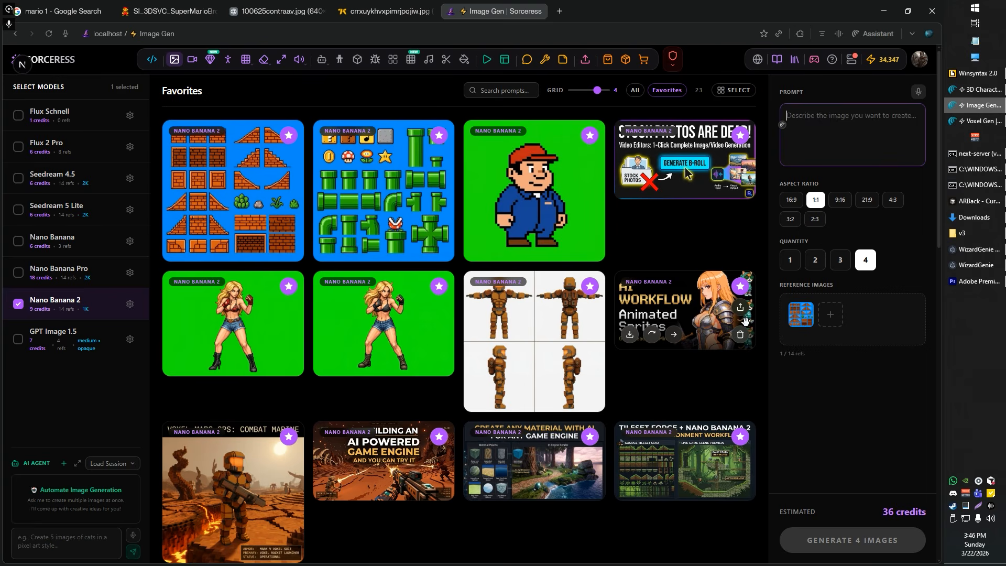
Step: View the favorite red-capped plumber, brick tileset and green pipe tileset images at full size with their prompts
{"action": "left_click", "coordinate": [548, 168]}
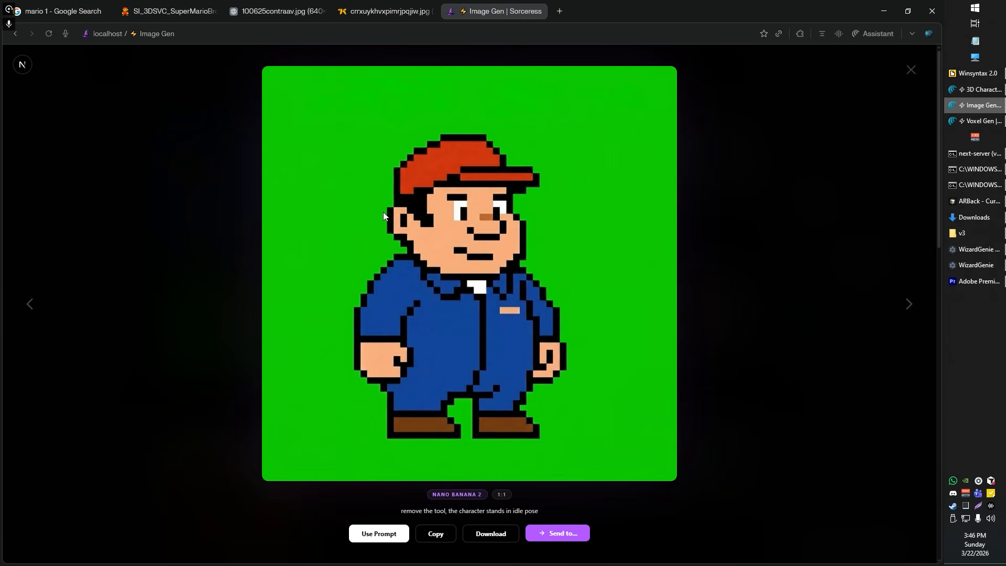
{"action": "triple_click", "coordinate": [447, 491]}
{"action": "key", "text": "Escape"}
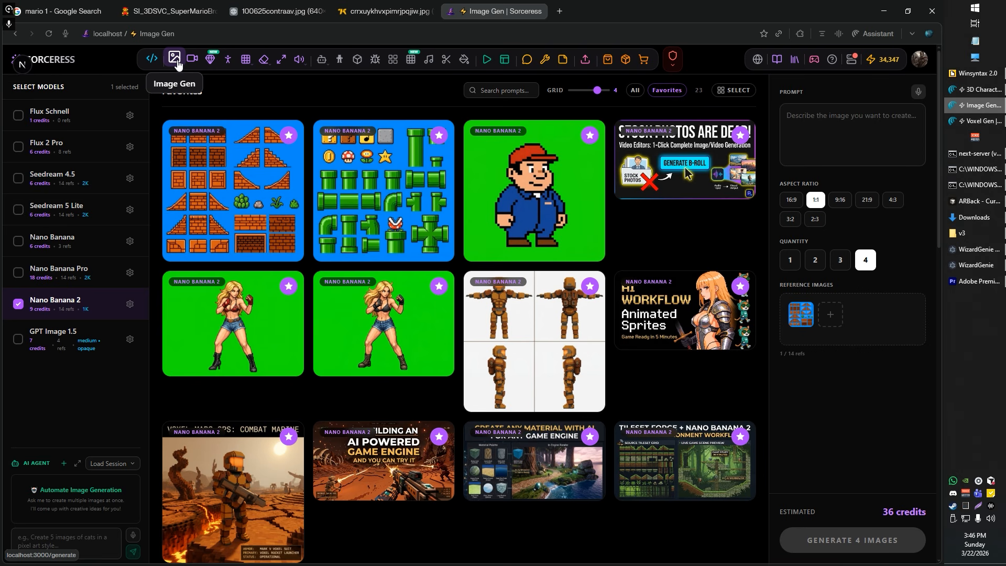
{"action": "left_click", "coordinate": [225, 202]}
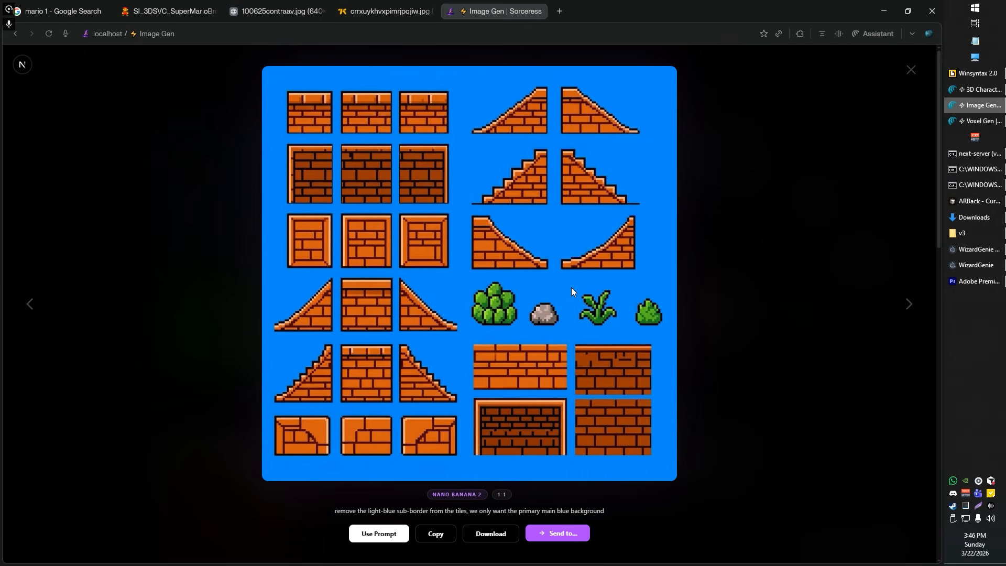
{"action": "key", "text": "Escape"}
{"action": "left_click", "coordinate": [365, 182]}
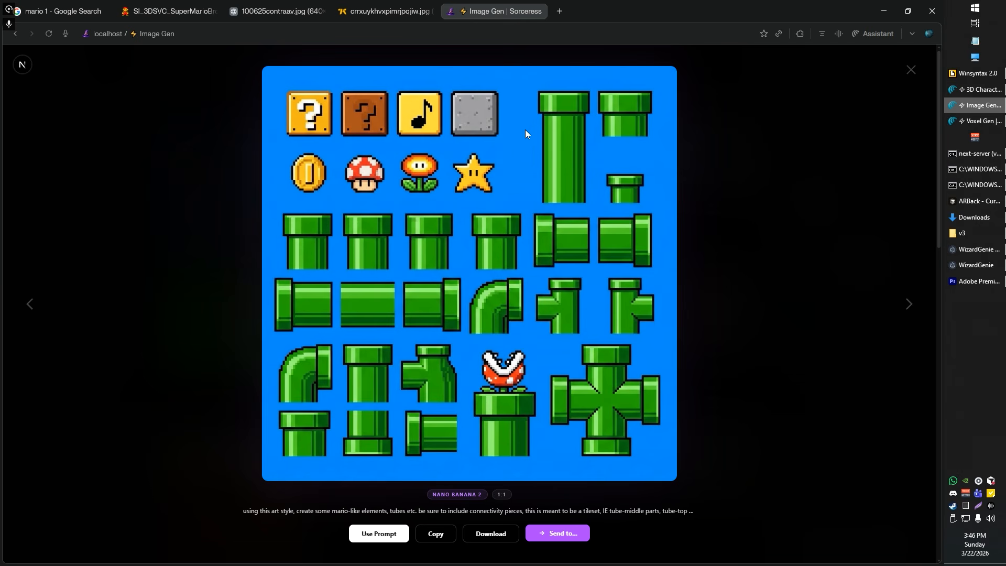
{"action": "key", "text": "Escape"}
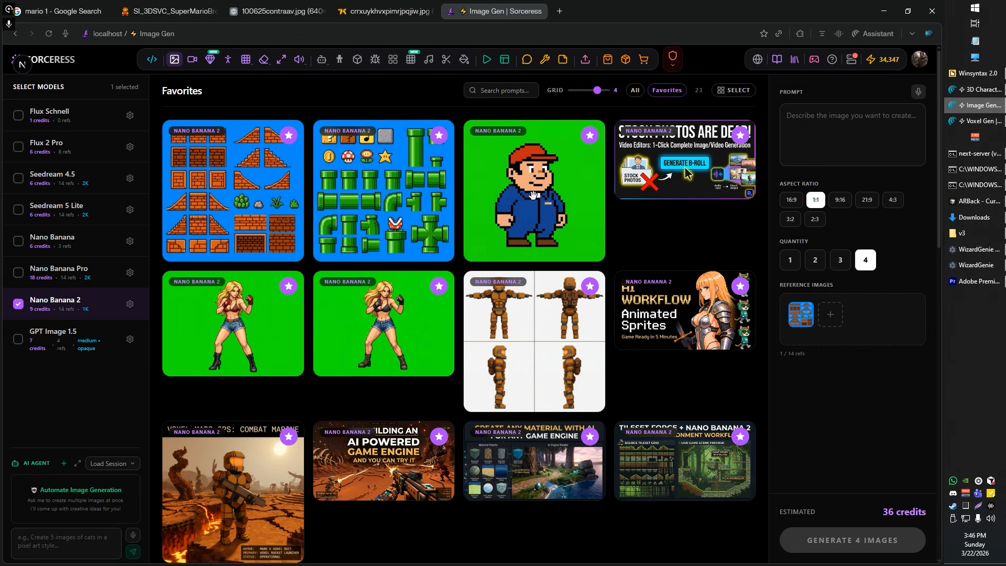
Step: Compare the Nano Banana 2 brick tileset with the GPT Image 1.5 grass, dirt and stone tileset at full size
{"action": "mouse_move", "coordinate": [245, 63]}
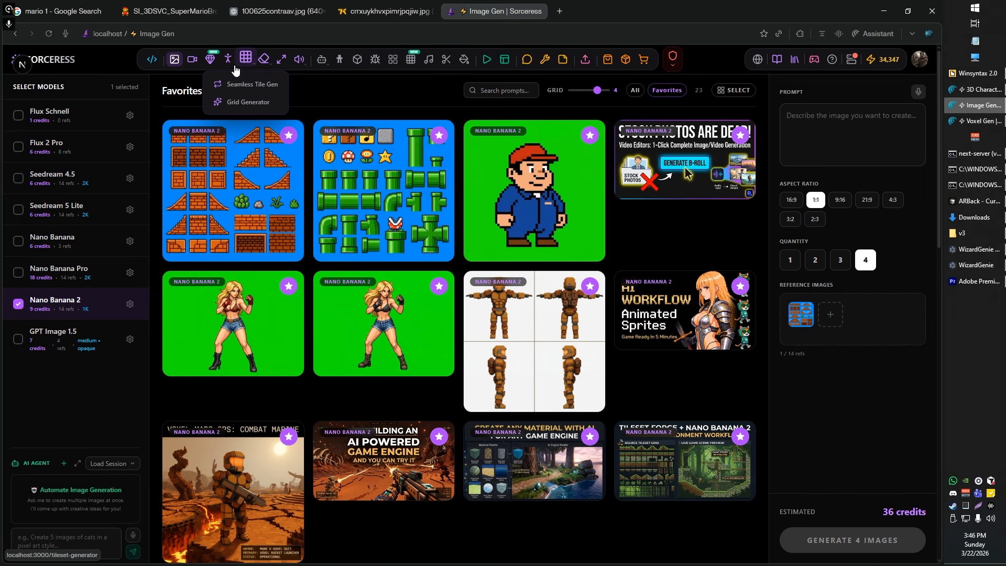
{"action": "left_click", "coordinate": [251, 195]}
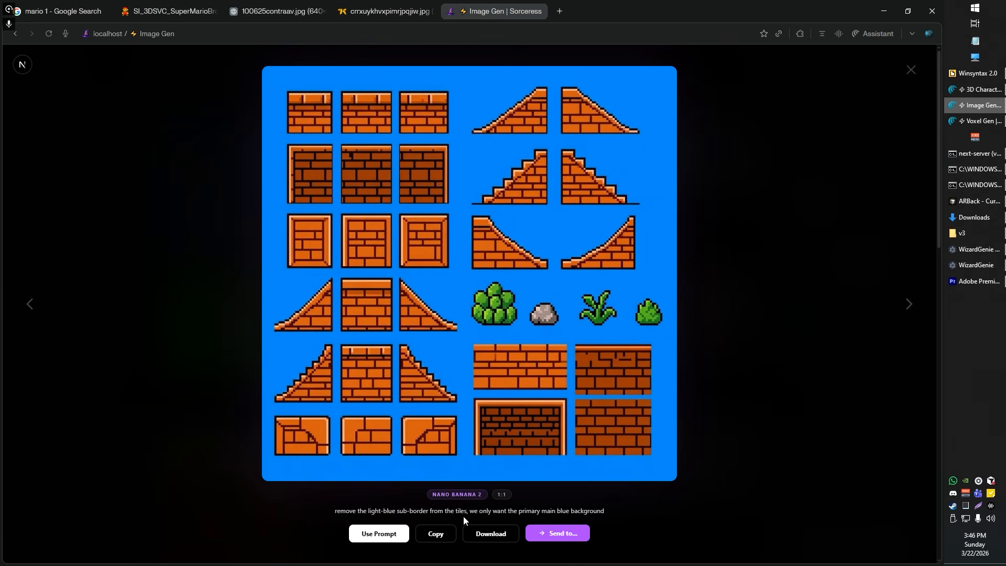
{"action": "key", "text": "Escape"}
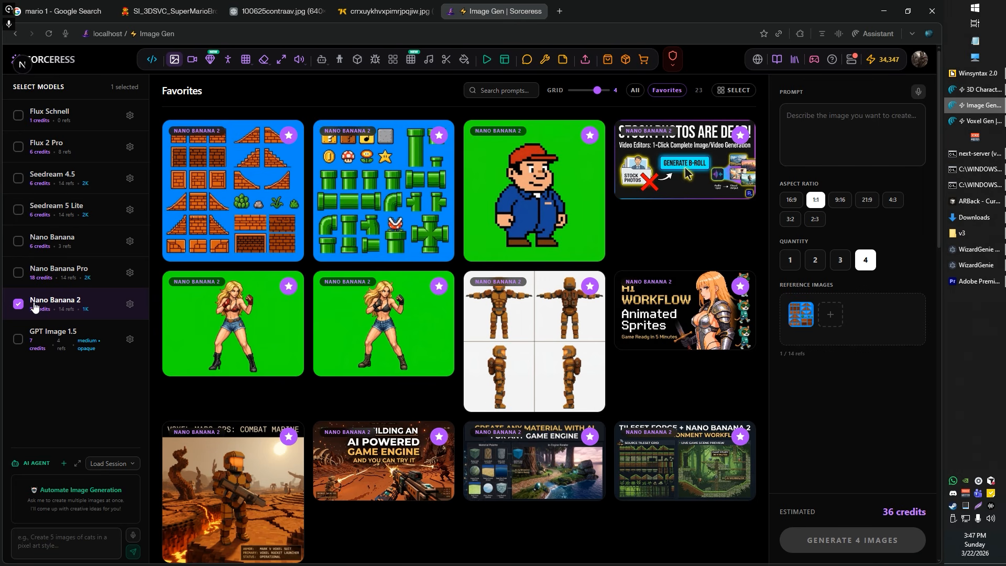
{"action": "mouse_move", "coordinate": [234, 197]}
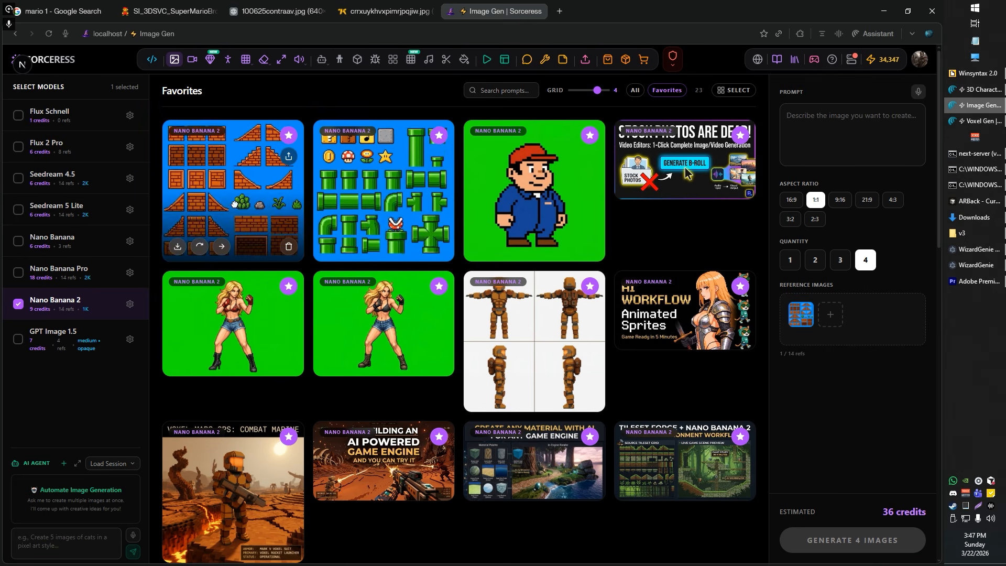
{"action": "left_click", "coordinate": [234, 196]}
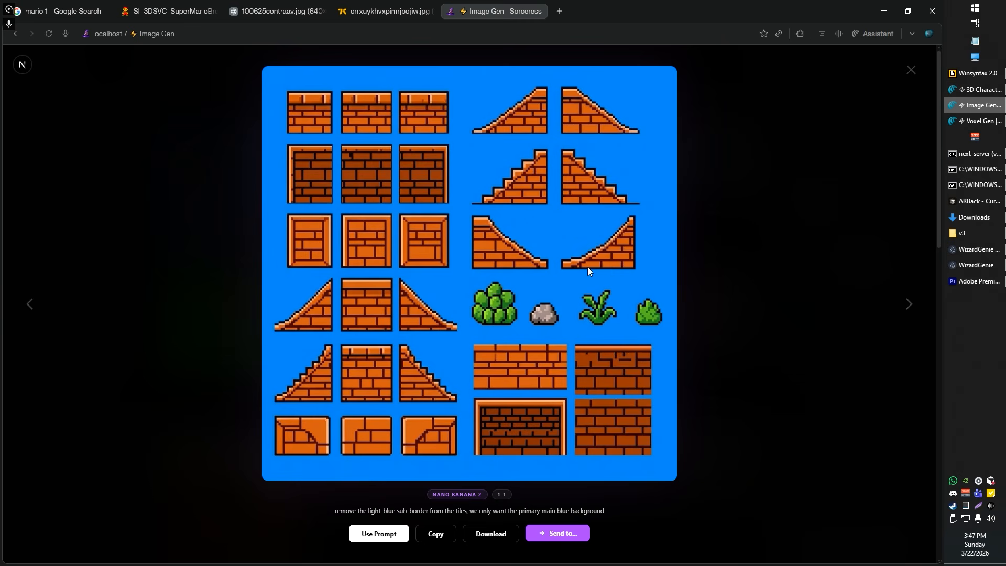
{"action": "key", "text": "Escape"}
{"action": "scroll", "coordinate": [516, 343], "scroll_direction": "down", "scroll_amount": 6}
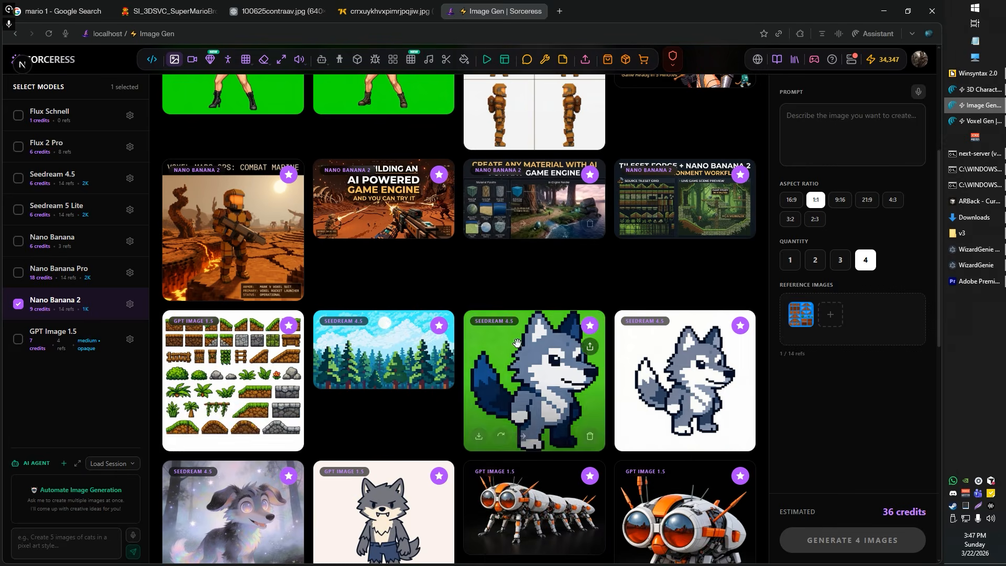
{"action": "left_click", "coordinate": [233, 361]}
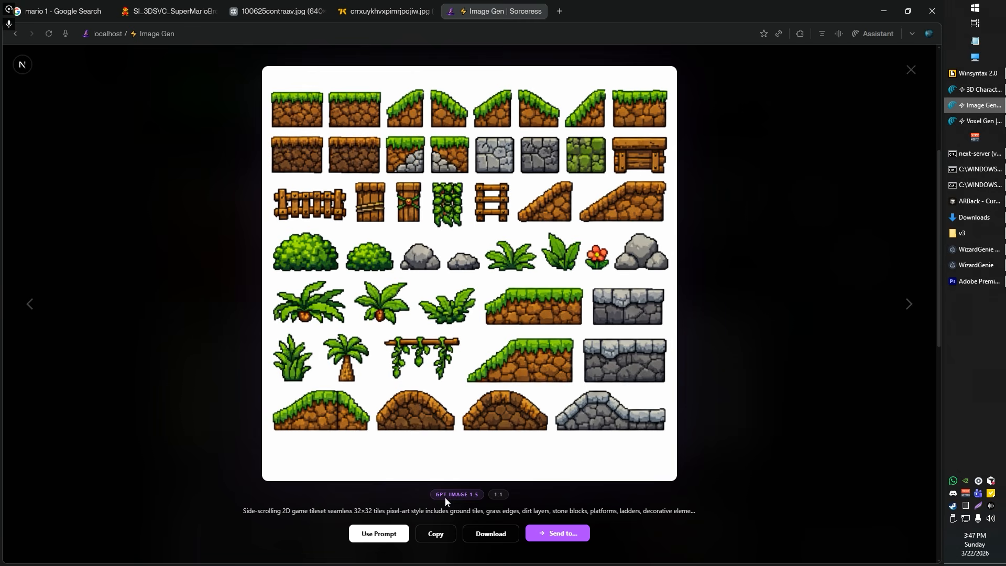
{"action": "left_click", "coordinate": [681, 370]}
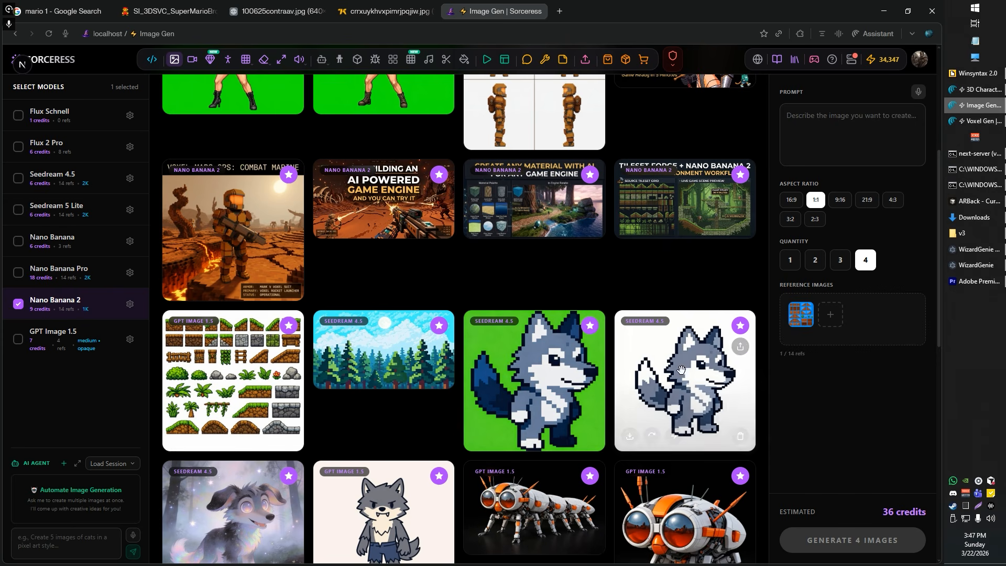
{"action": "scroll", "coordinate": [603, 356], "scroll_direction": "up", "scroll_amount": 5}
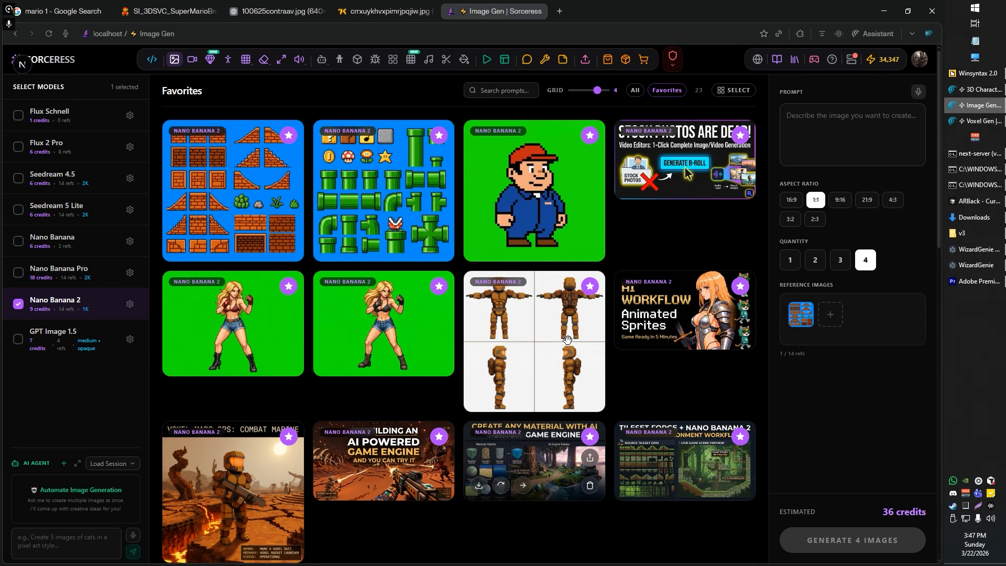
Step: Check the red-capped plumber image at full size and send it to VideoGen as the reference image
{"action": "mouse_move", "coordinate": [382, 246]}
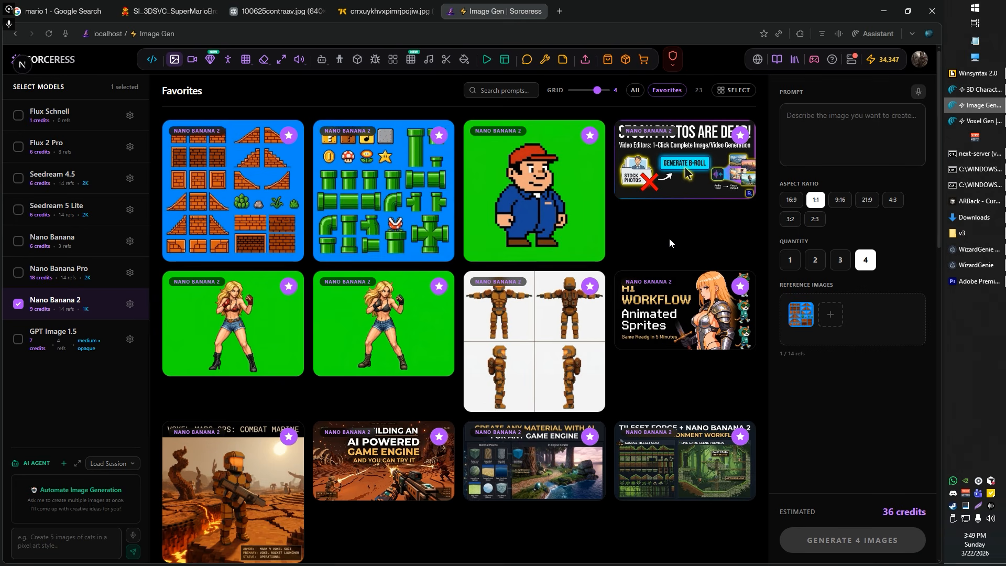
{"action": "mouse_move", "coordinate": [583, 231]}
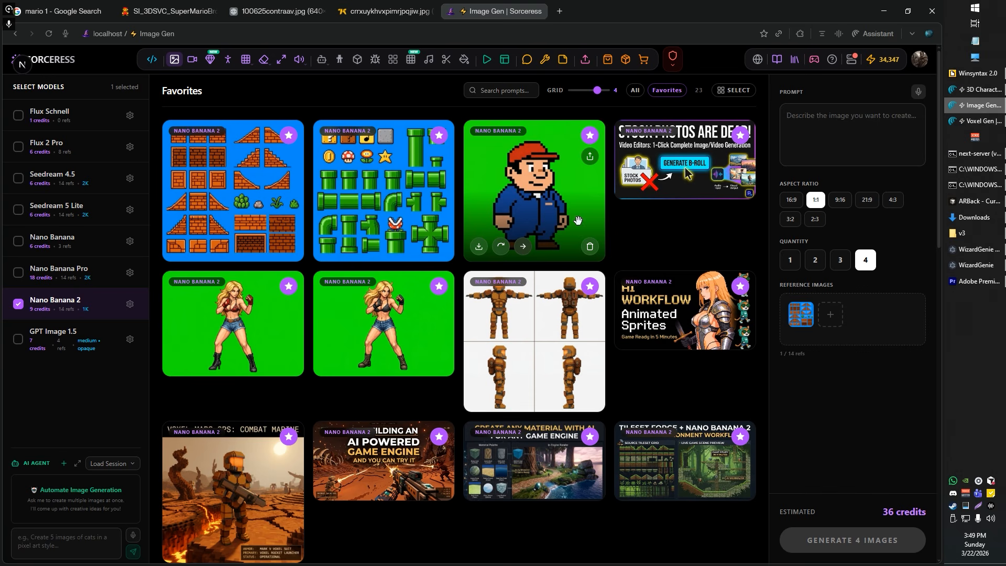
{"action": "left_click", "coordinate": [533, 171]}
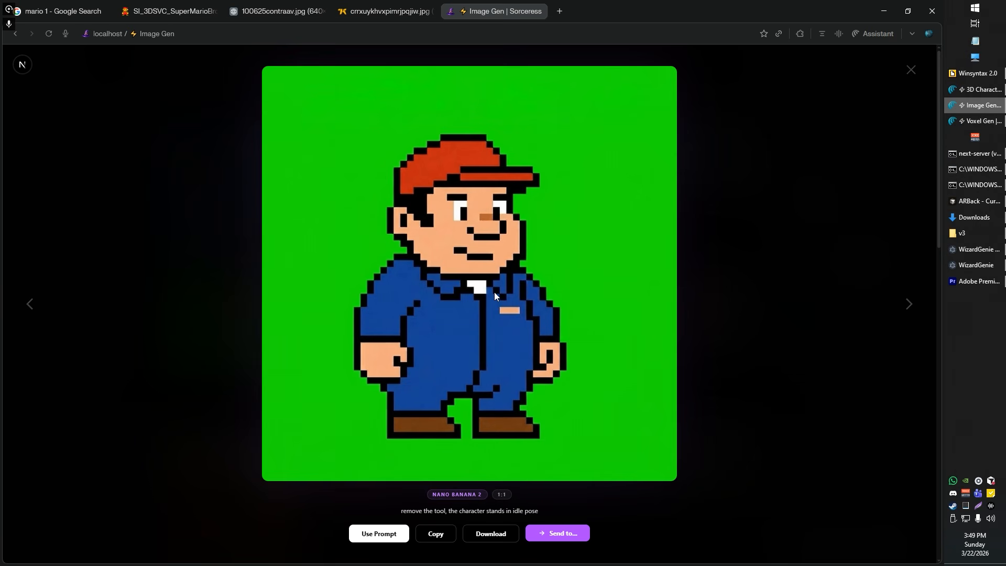
{"action": "key", "text": "Escape"}
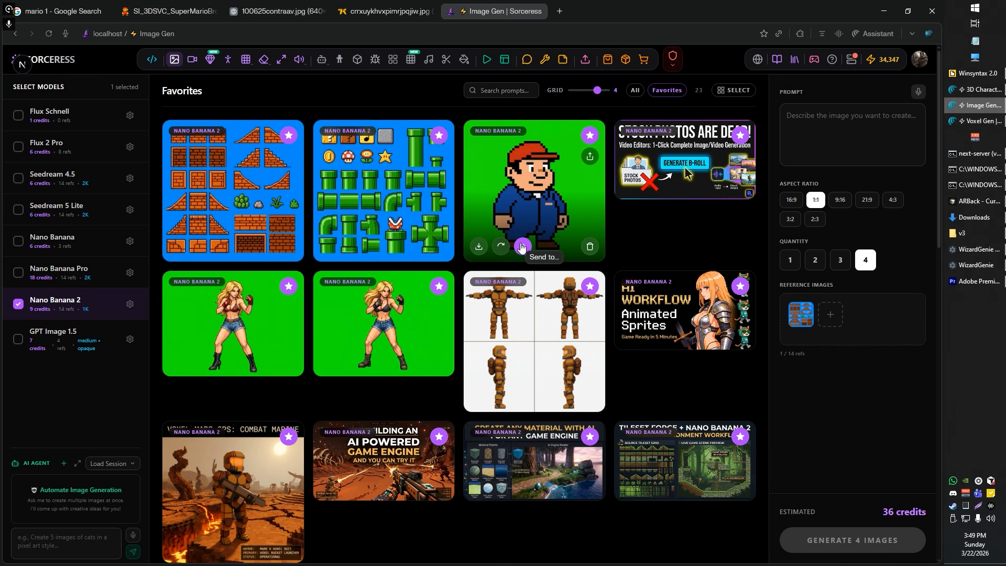
{"action": "left_click", "coordinate": [521, 246]}
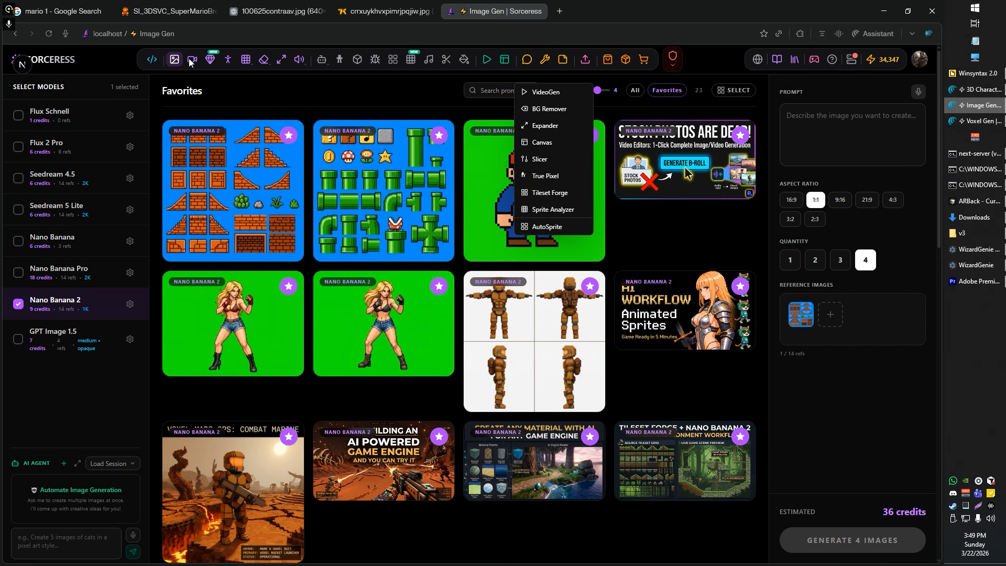
{"action": "left_click", "coordinate": [549, 95]}
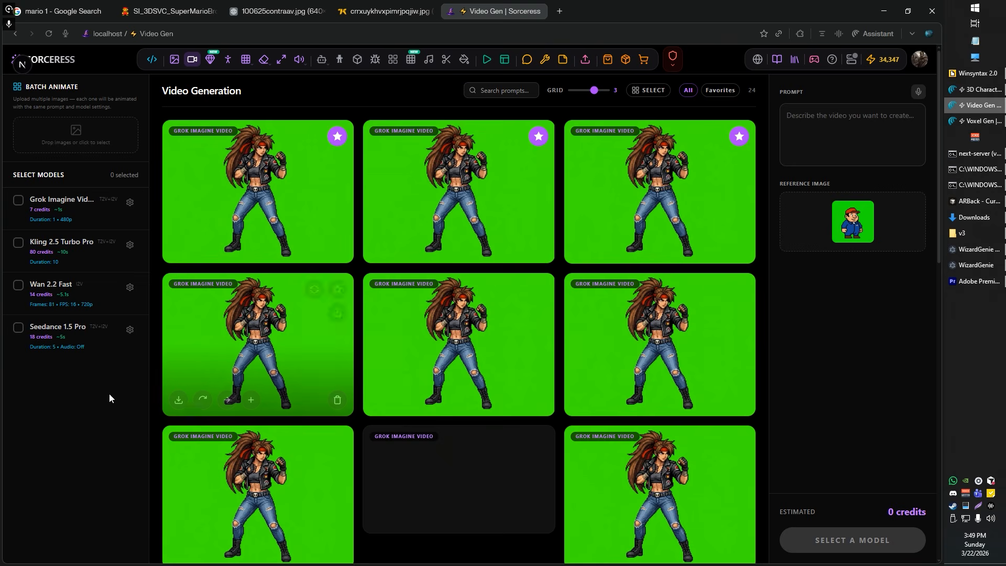
Step: Select the Grok Imagine Video model with a duration of 1 second
{"action": "left_click", "coordinate": [19, 199]}
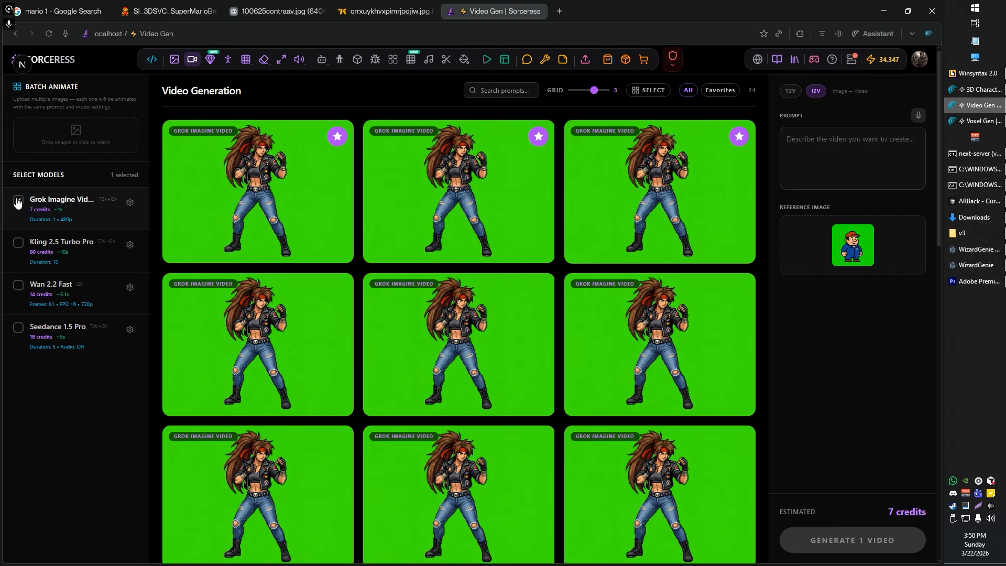
{"action": "left_click", "coordinate": [130, 202]}
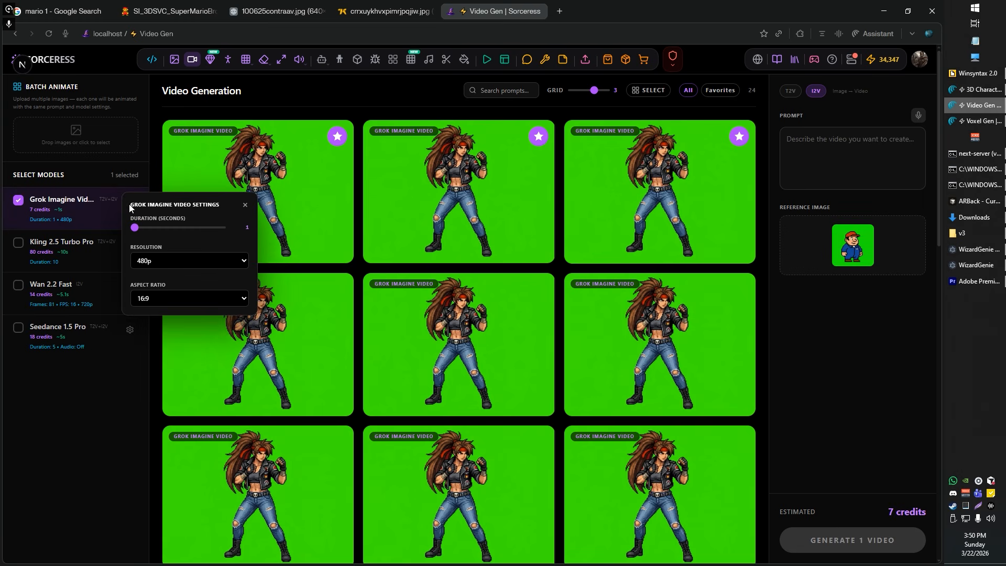
{"action": "left_click_drag", "start_coordinate": [135, 227], "coordinate": [135, 230]}
{"action": "mouse_move", "coordinate": [136, 230]}
{"action": "left_mouse_down"}
{"action": "mouse_move", "coordinate": [154, 231]}
{"action": "mouse_move", "coordinate": [132, 233]}
{"action": "left_mouse_up"}
Step: Generate videos of the plumber from the prompt "running in place"
{"action": "left_click", "coordinate": [822, 143]}
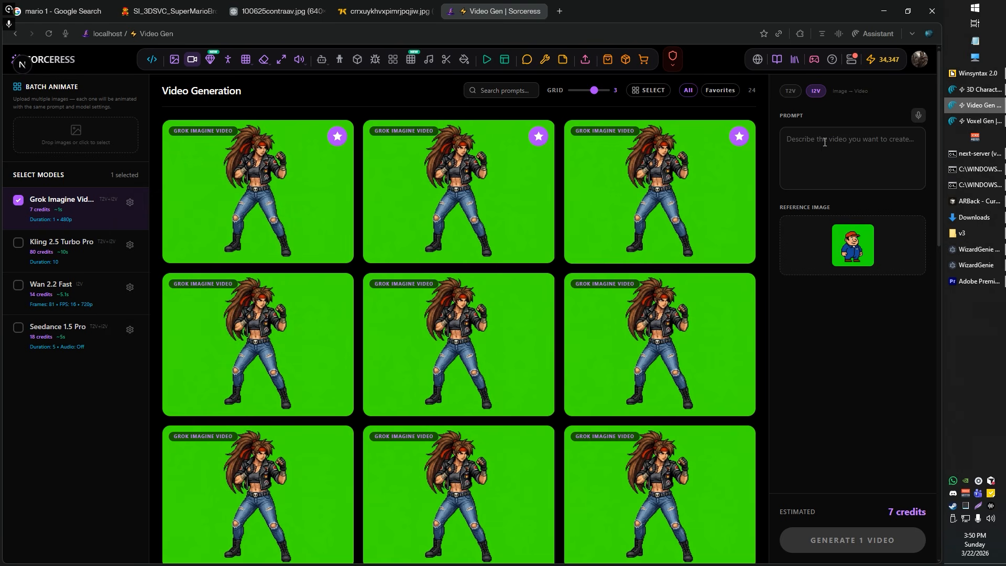
{"action": "type", "text": "running in p"}
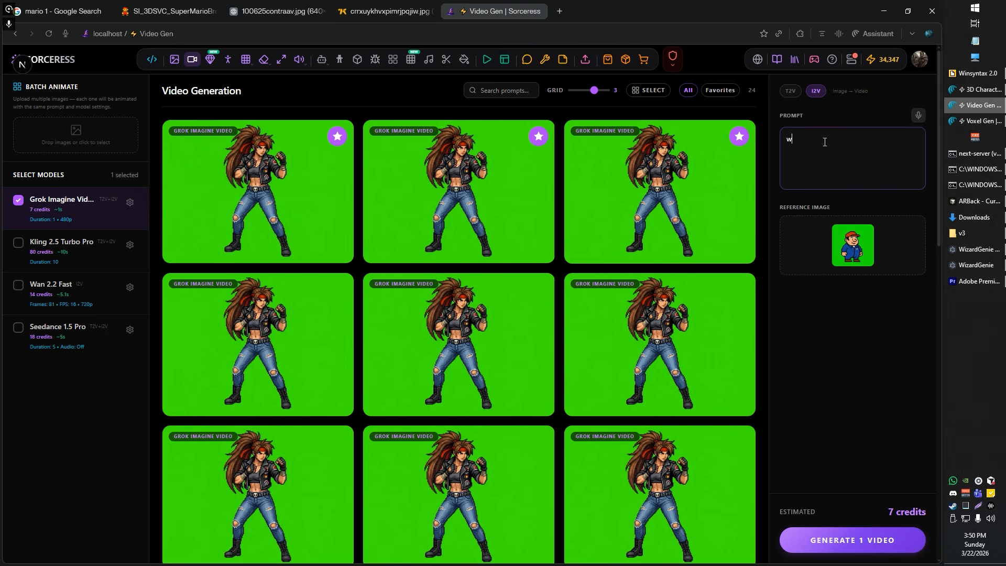
{"action": "type", "text": "lace"}
{"action": "left_click", "coordinate": [878, 548]}
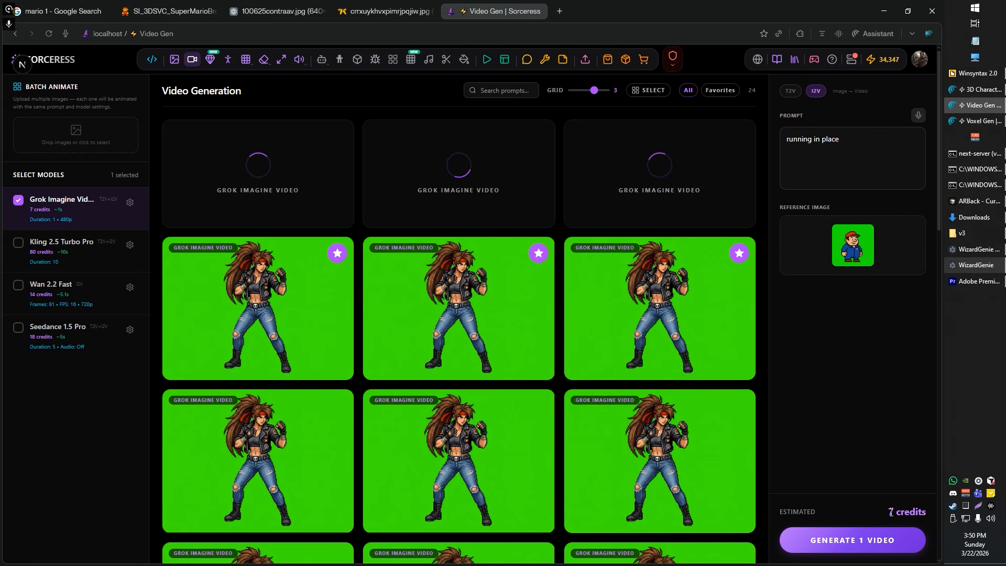
Step: Check the Grok Imagine Video settings and preview the three generated plumber running videos
{"action": "left_click", "coordinate": [131, 205]}
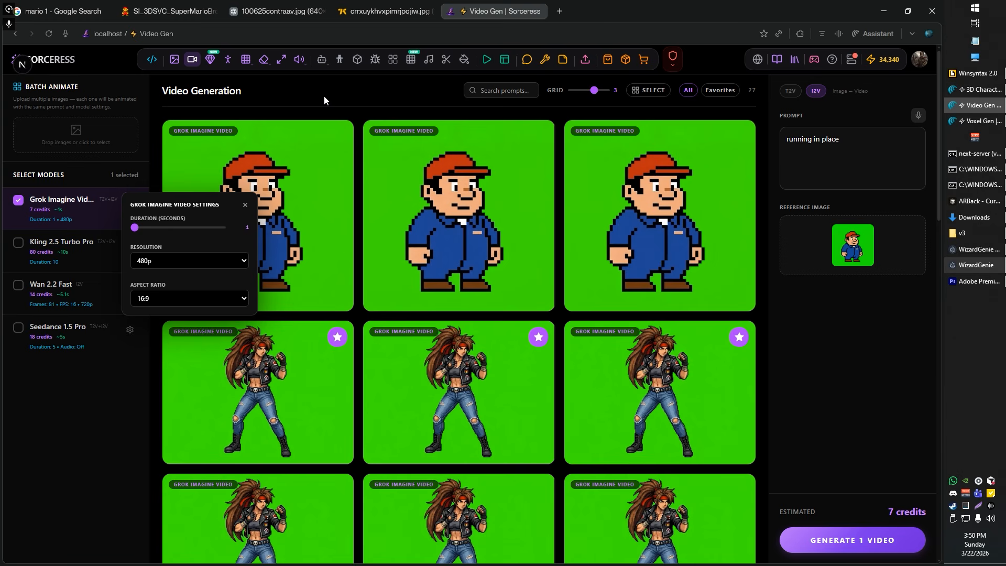
{"action": "left_click", "coordinate": [688, 259]}
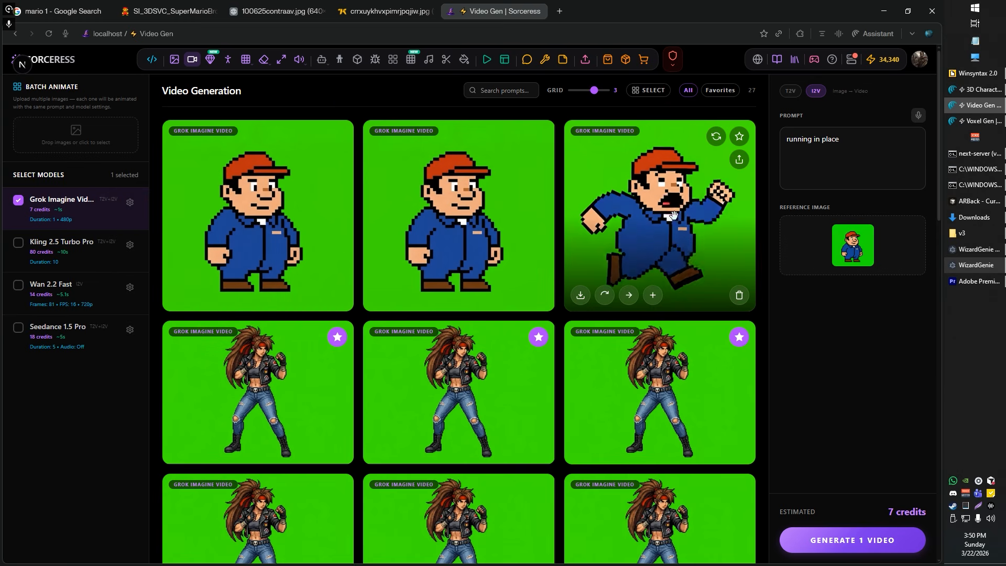
{"action": "mouse_move", "coordinate": [461, 208]}
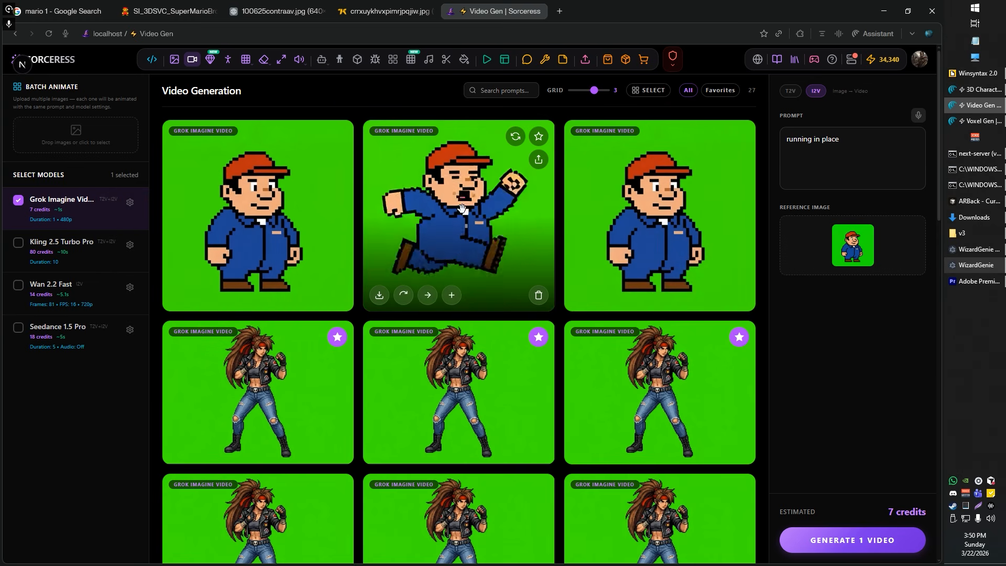
{"action": "mouse_move", "coordinate": [251, 221]}
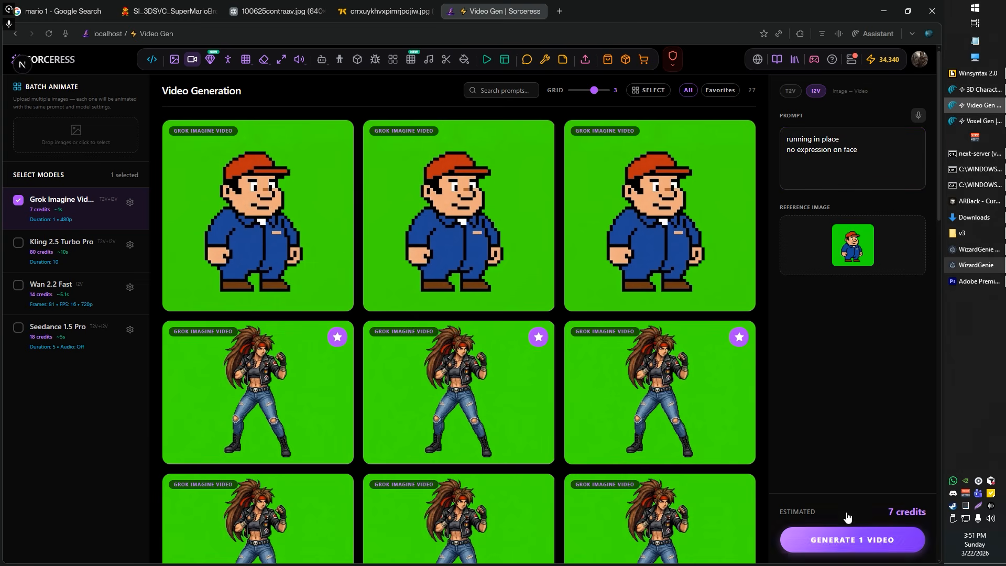
Step: Generate a video with "no expression on face" added to the prompt, and another with that line replaced by "the characters face doesn't change"
{"action": "left_click", "coordinate": [841, 539]}
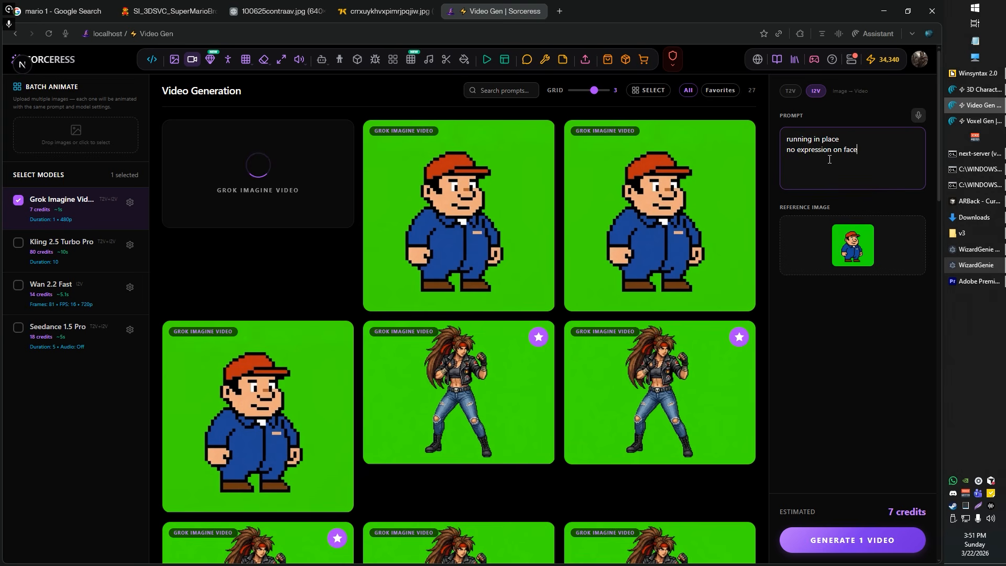
{"action": "triple_click", "coordinate": [829, 159]}
{"action": "type", "text": "the characters face doesn't change"}
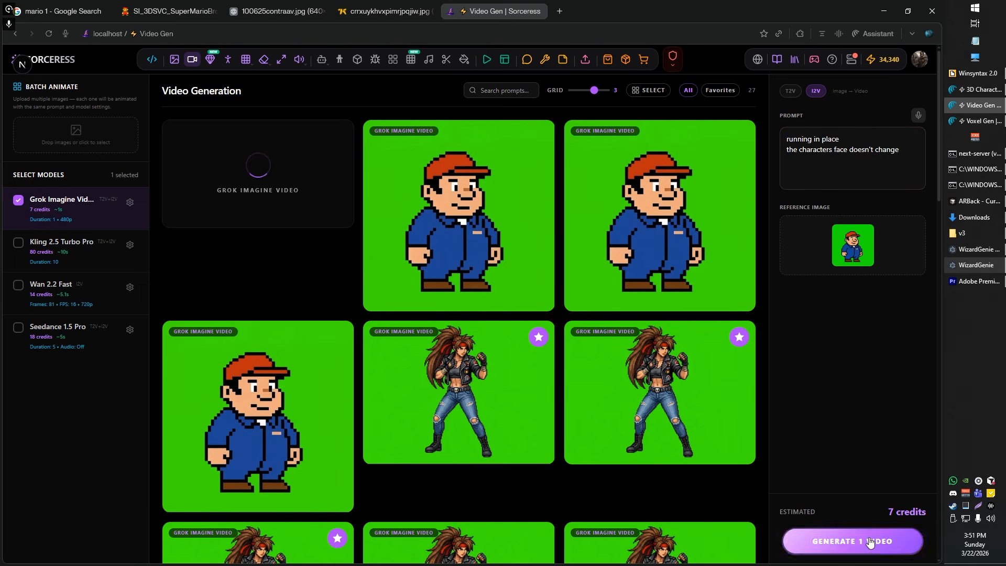
{"action": "left_click", "coordinate": [849, 540]}
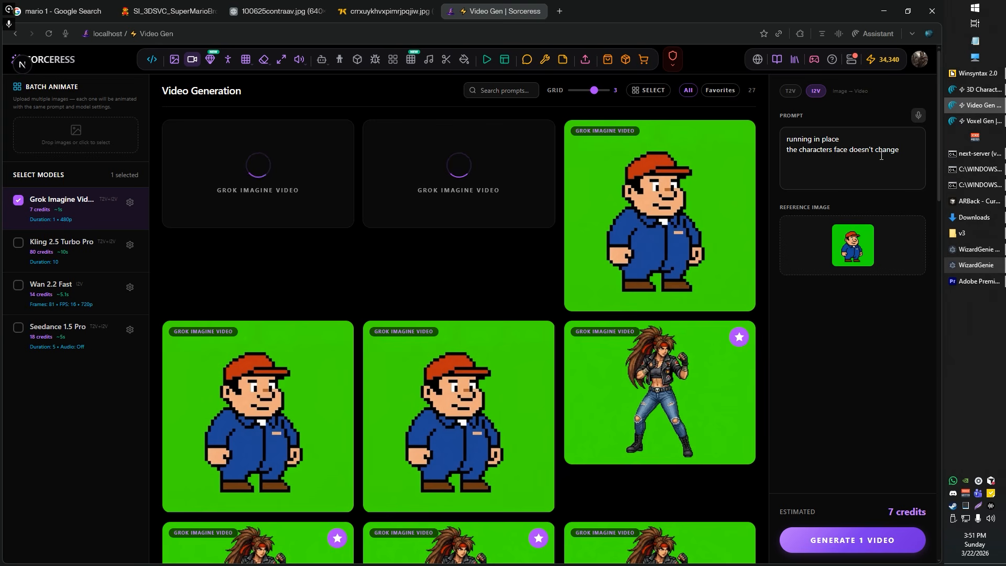
Step: Preview the plumber running video generated with "no expression on face" in the prompt
{"action": "triple_click", "coordinate": [820, 136]}
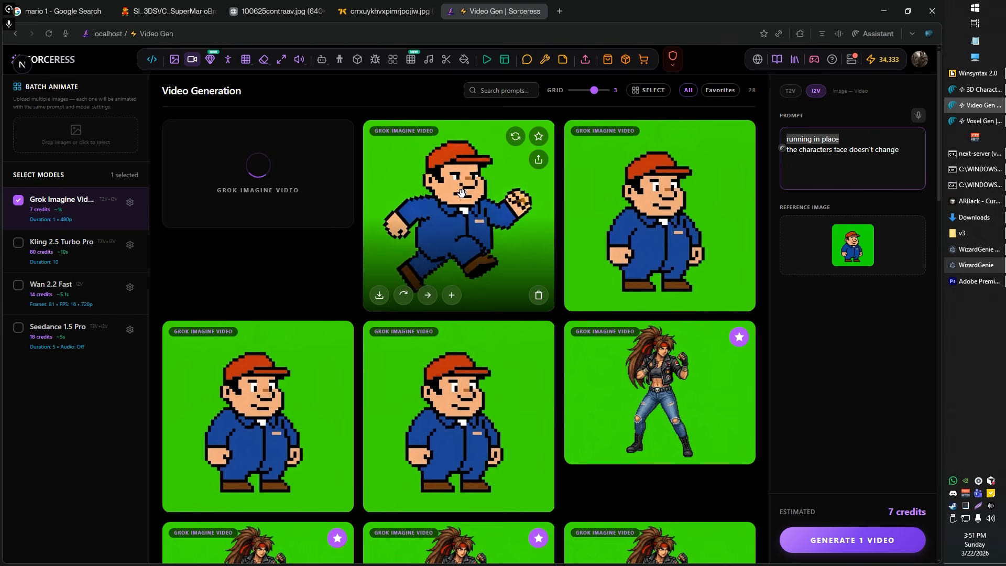
{"action": "left_click", "coordinate": [476, 238]}
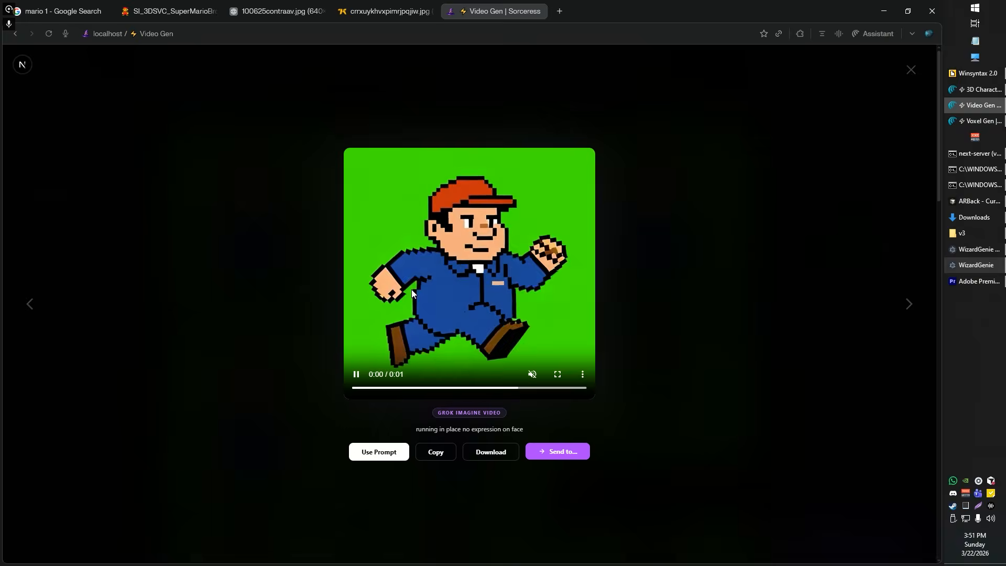
{"action": "left_click", "coordinate": [681, 295]}
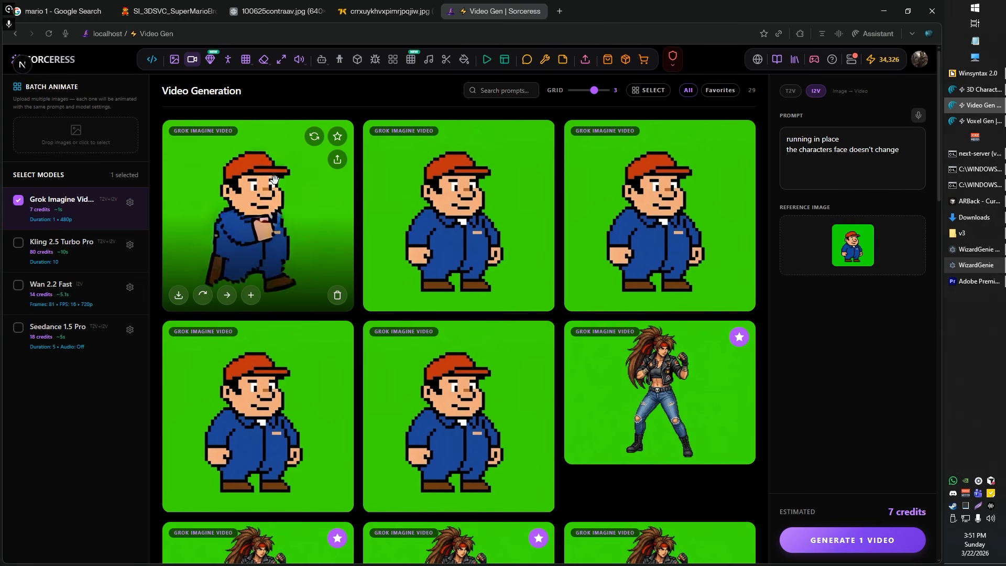
Step: Generate two more running videos with "the characters face doesn't change" in the prompt, and mark one plumber running video as a favorite
{"action": "left_click_drag", "start_coordinate": [901, 153], "coordinate": [764, 150]}
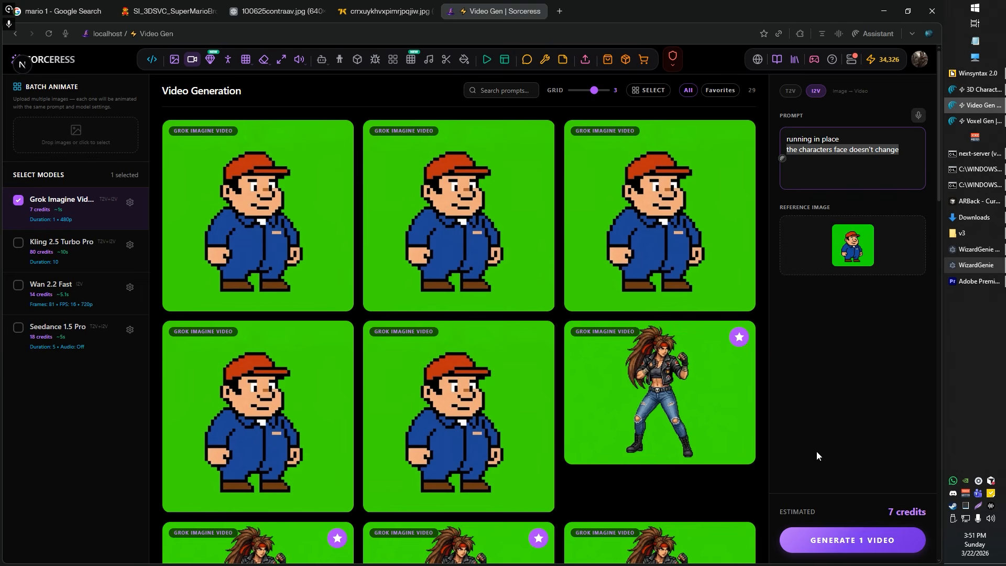
{"action": "left_click", "coordinate": [845, 546]}
{"action": "left_click", "coordinate": [841, 546]}
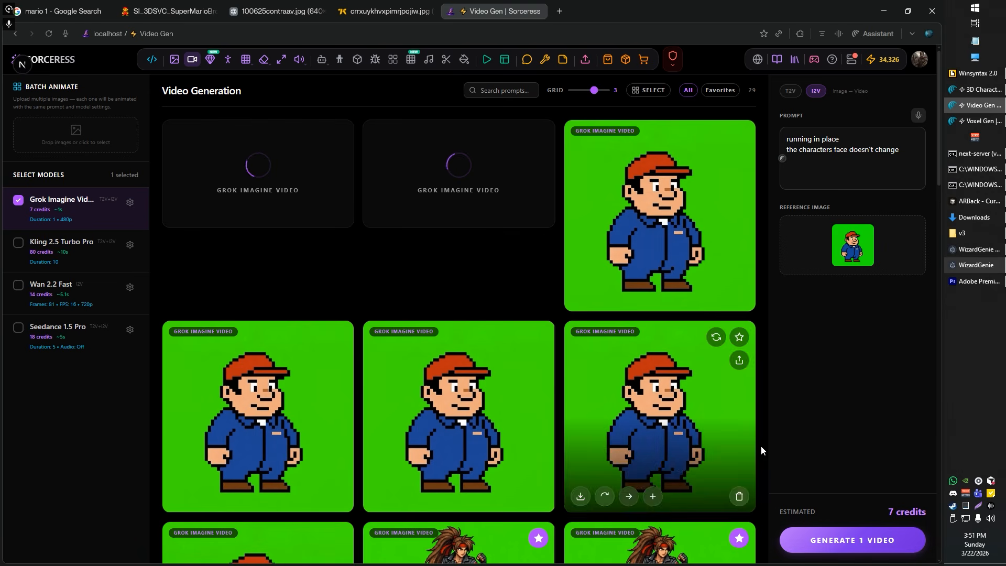
{"action": "mouse_move", "coordinate": [628, 167]}
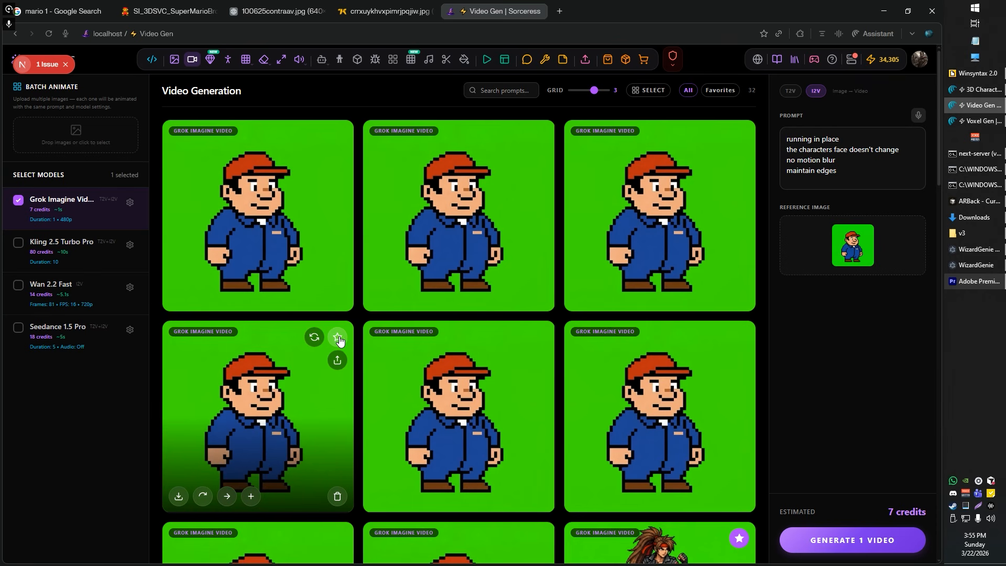
{"action": "left_click", "coordinate": [338, 338]}
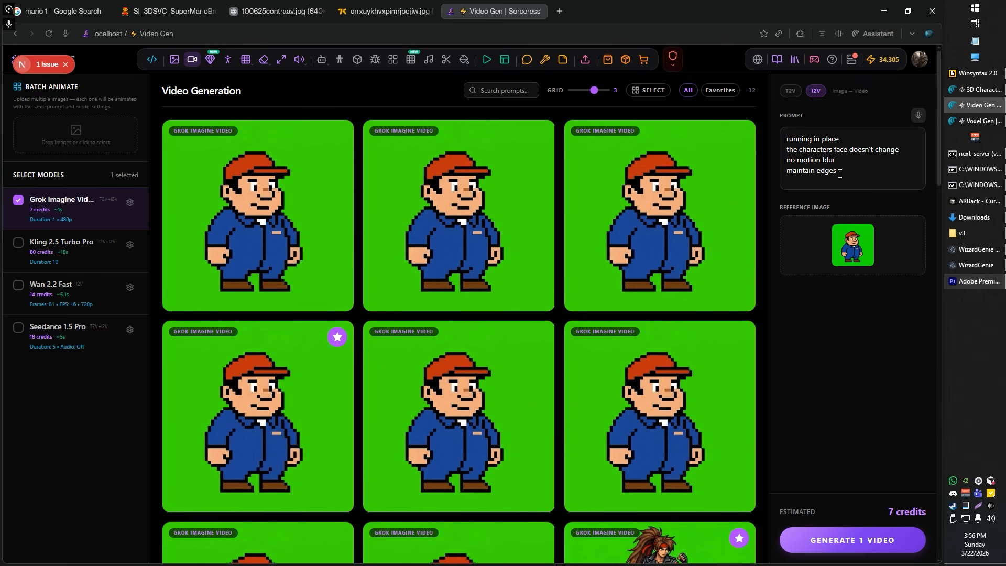
Step: Replace the whole prompt with "split kick jump" and generate two videos of the plumber from it
{"action": "left_click_drag", "start_coordinate": [851, 167], "coordinate": [780, 129]}
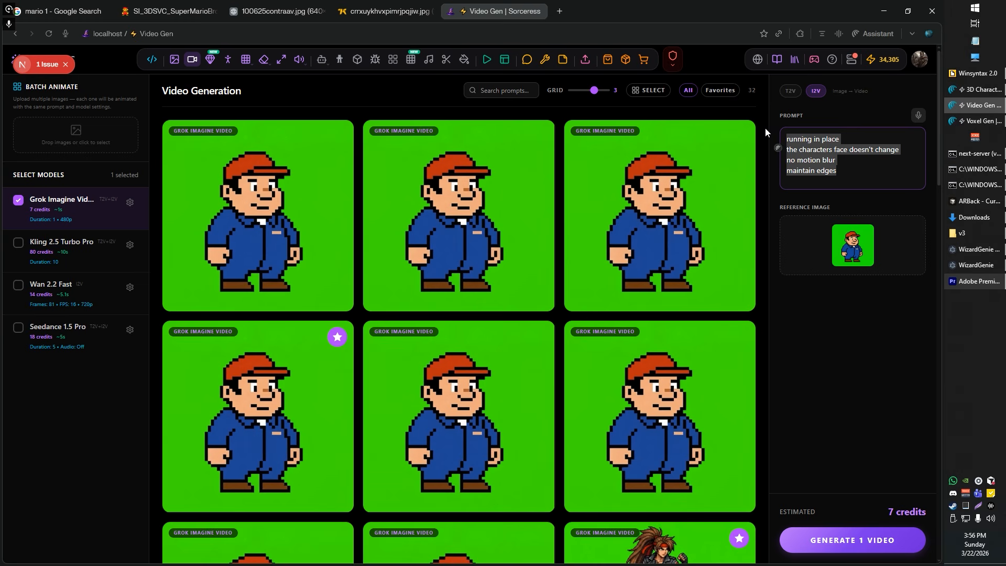
{"action": "type", "text": "s"}
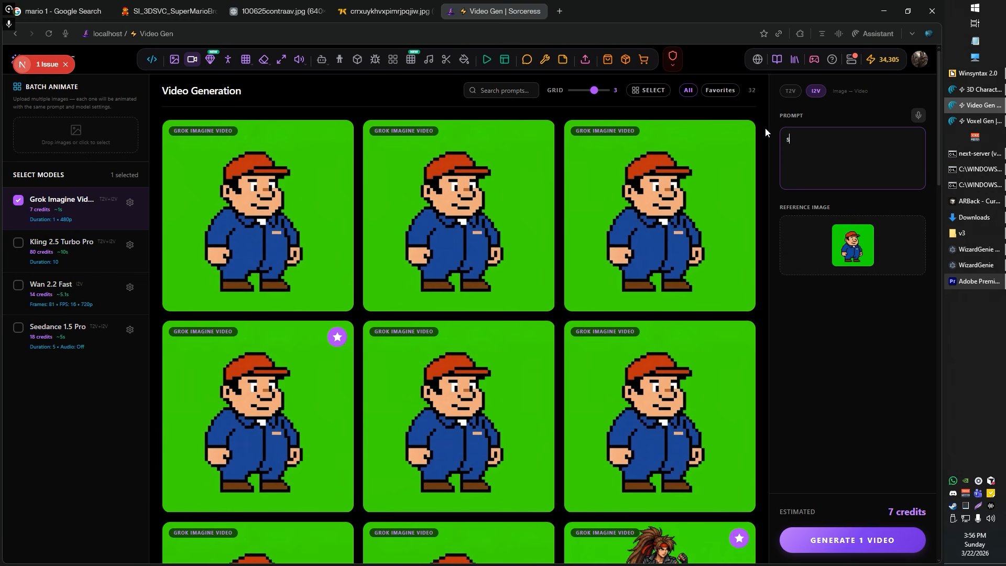
{"action": "type", "text": "plit kick jump"}
{"action": "left_click", "coordinate": [841, 537]}
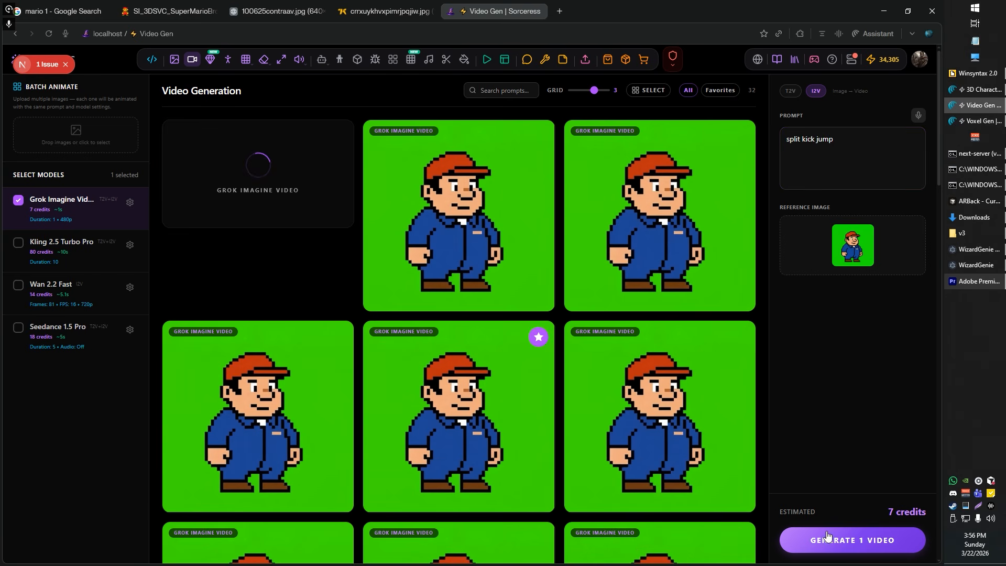
{"action": "left_click", "coordinate": [831, 545]}
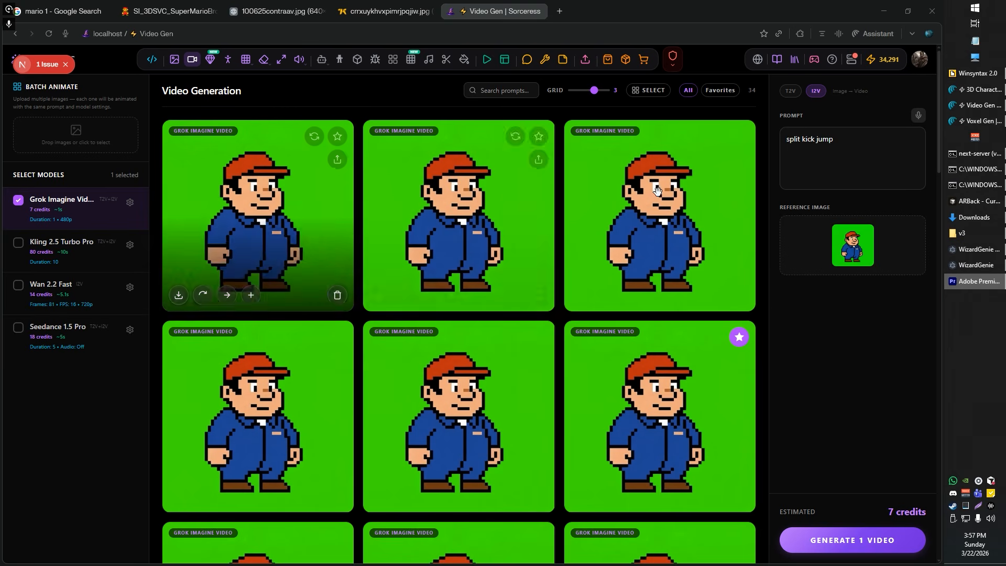
Step: Add the lines "raises one fight in the air," and "no VFX" to the jump prompt and generate two videos
{"action": "left_click", "coordinate": [890, 168]}
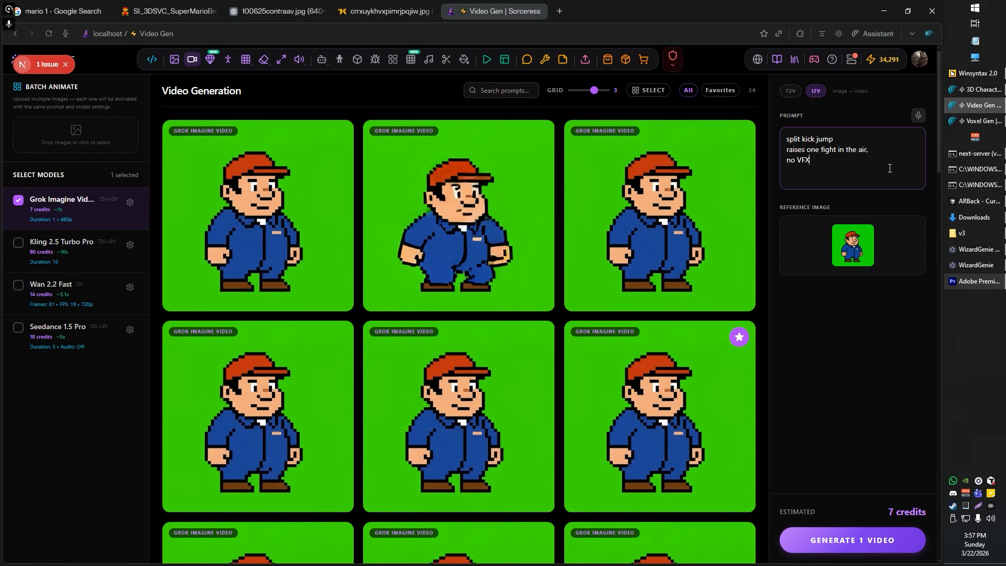
{"action": "left_click", "coordinate": [864, 543]}
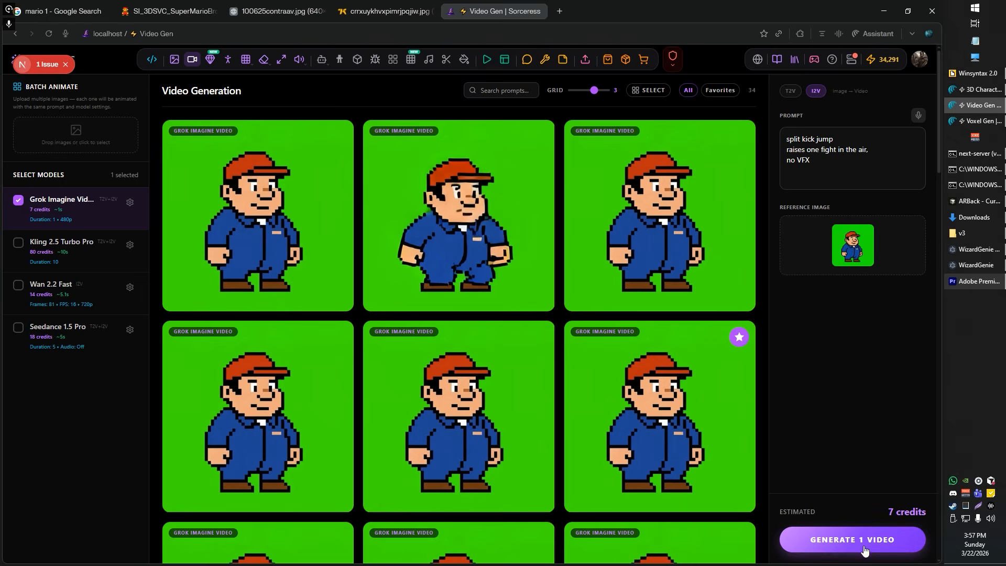
{"action": "left_click_drag", "start_coordinate": [787, 150], "coordinate": [805, 164]}
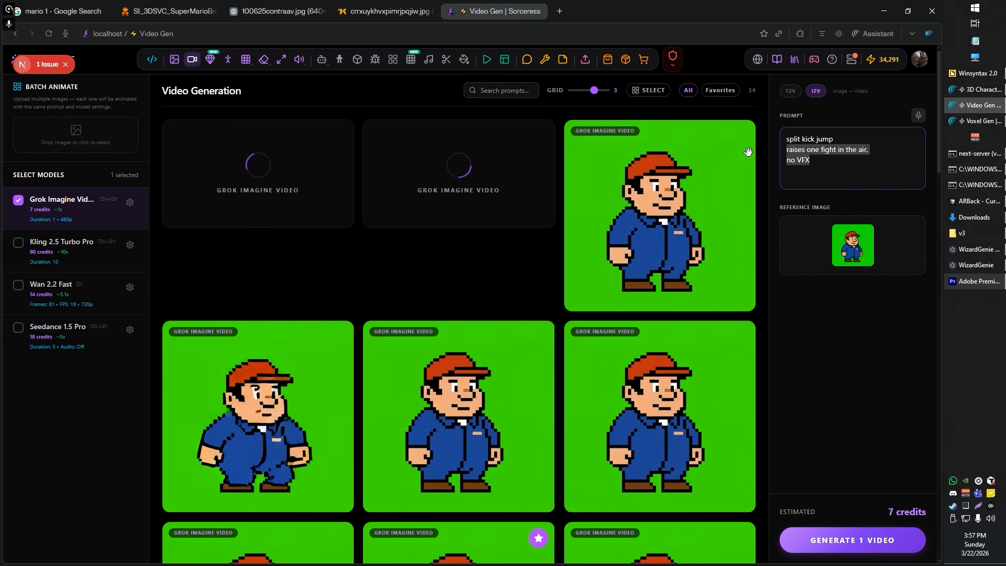
{"action": "triple_click", "coordinate": [805, 164]}
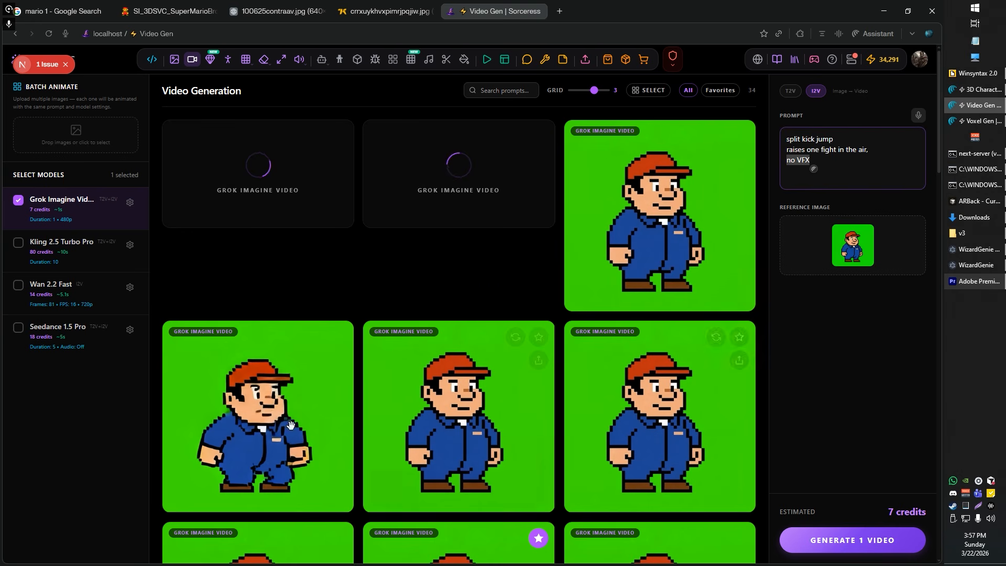
{"action": "mouse_move", "coordinate": [283, 424]}
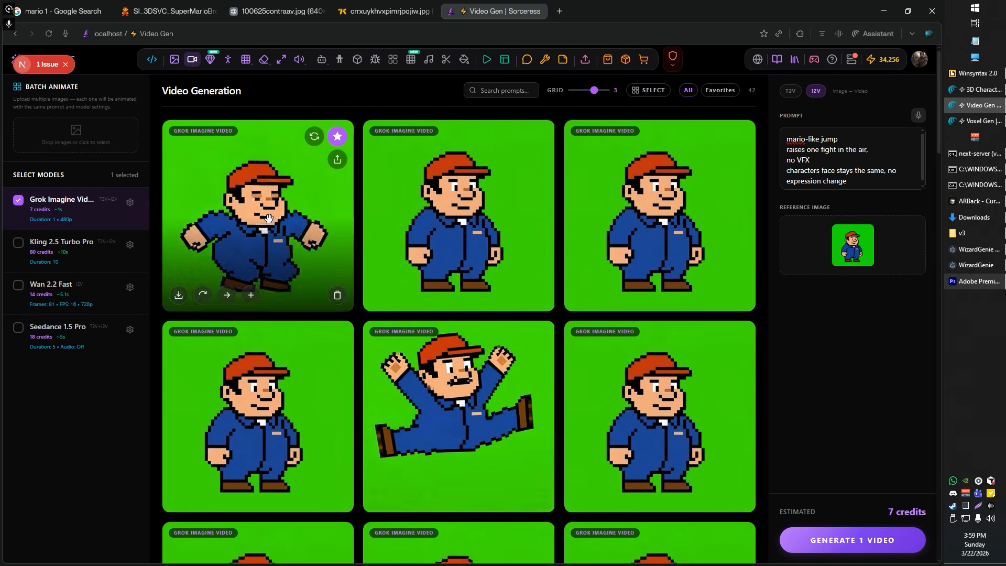
Step: Preview the starred "mario-like jump" video and send the two favorite plumber videos to AutoSprite
{"action": "left_click", "coordinate": [268, 218]}
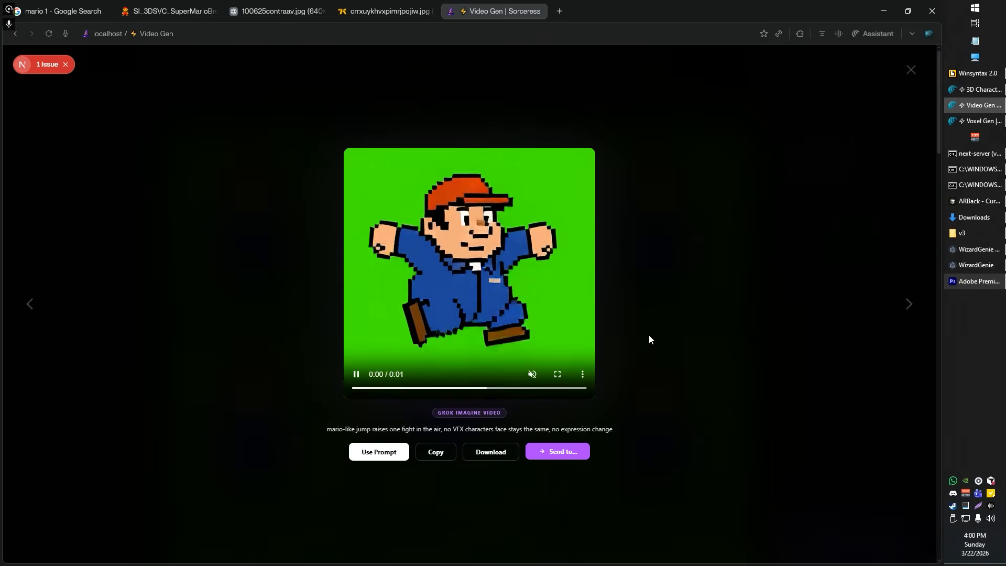
{"action": "left_click", "coordinate": [687, 335]}
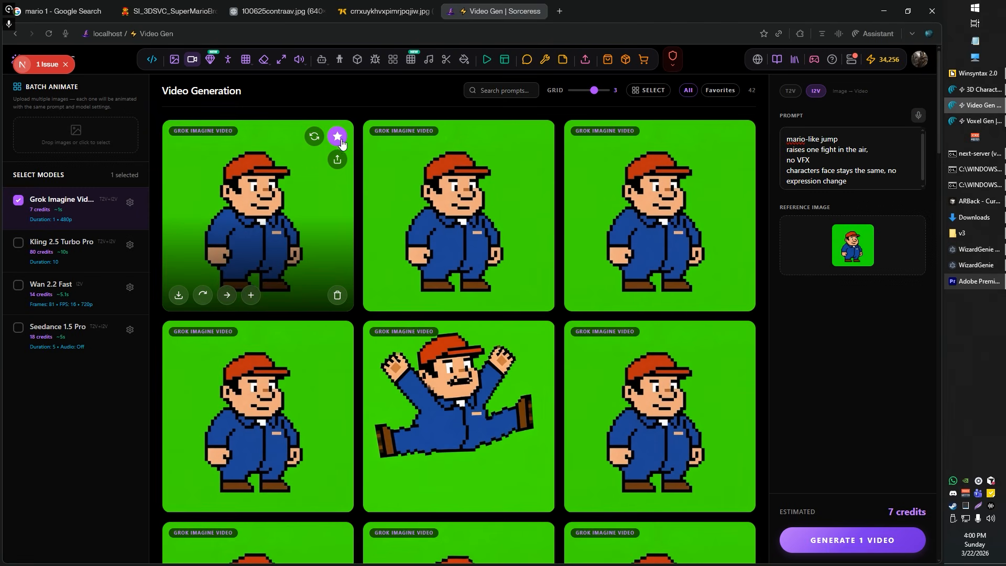
{"action": "left_click", "coordinate": [719, 91]}
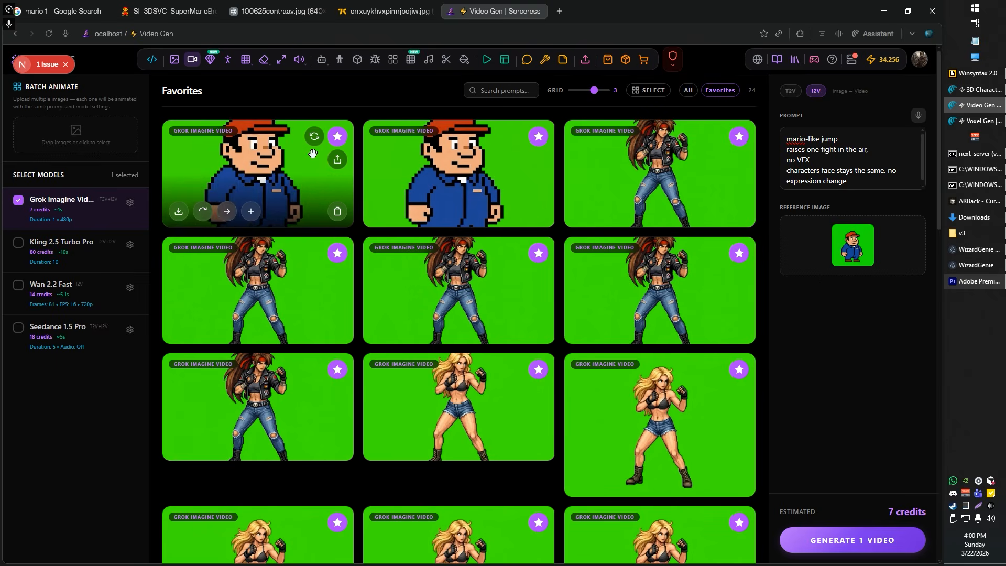
{"action": "left_click", "coordinate": [643, 90]}
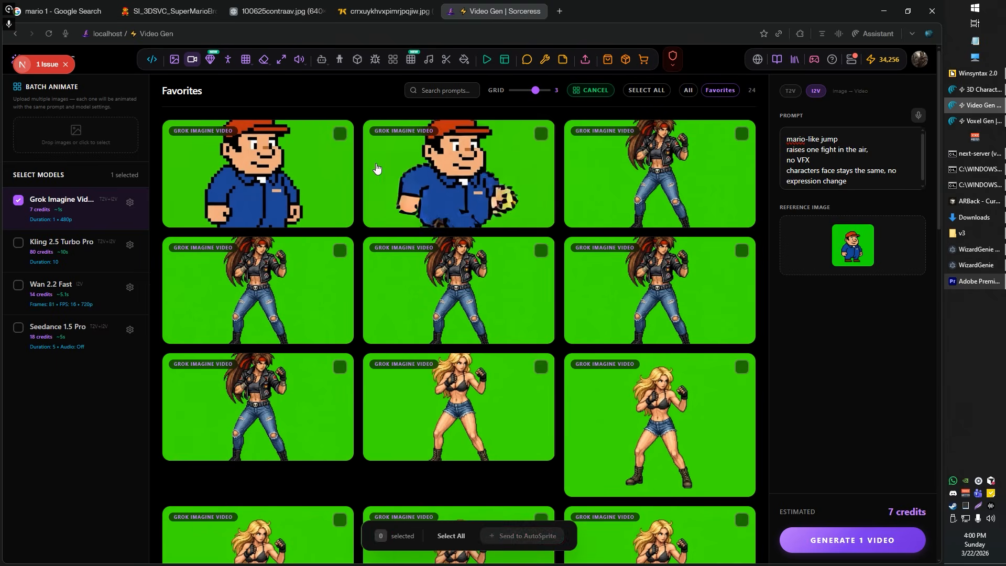
{"action": "left_click", "coordinate": [349, 160]}
{"action": "left_click", "coordinate": [390, 167]}
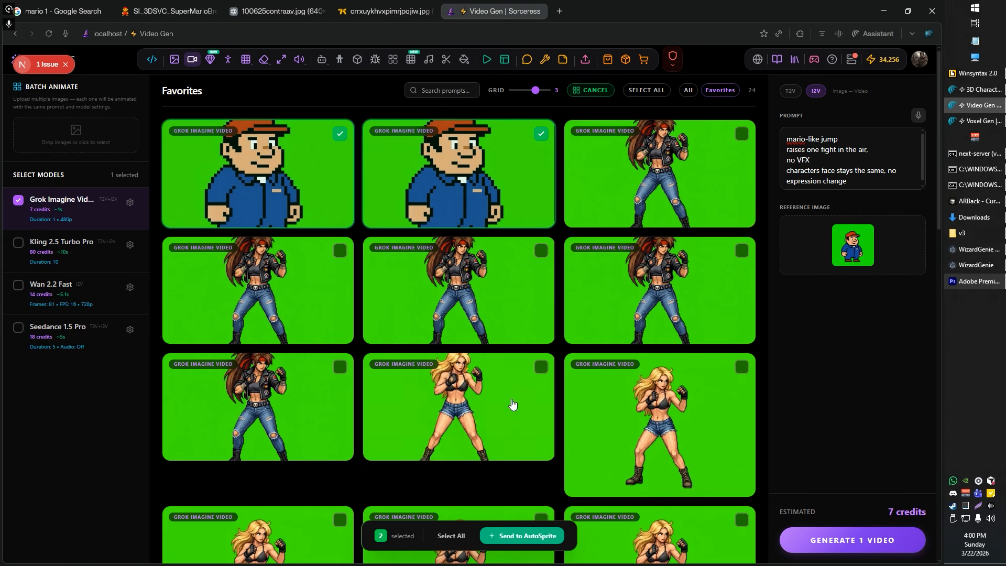
{"action": "left_click", "coordinate": [523, 537]}
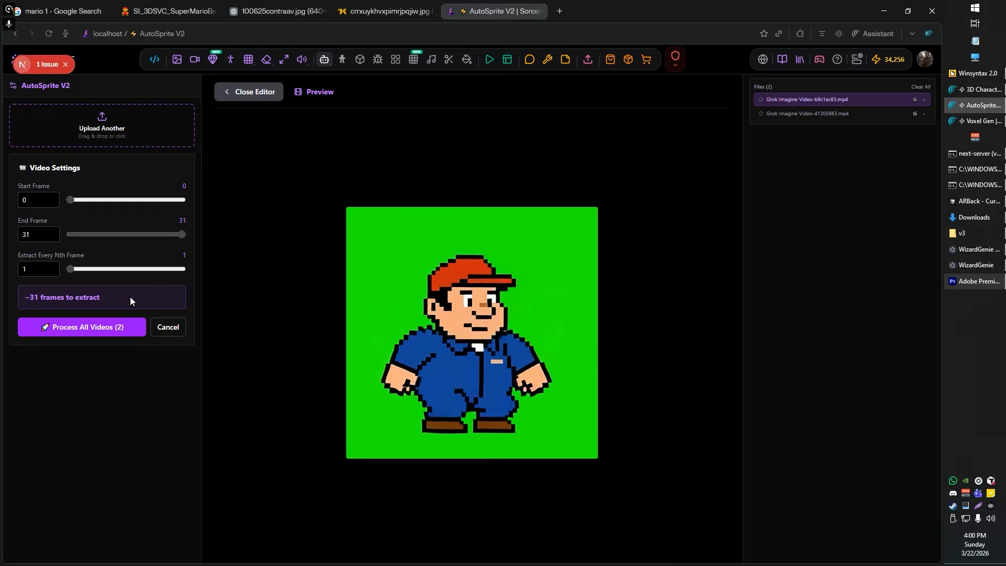
Step: Extract every frame from both plumber videos and process the sprites with CorridorKey background removal on the cloud GPU
{"action": "left_click", "coordinate": [102, 330]}
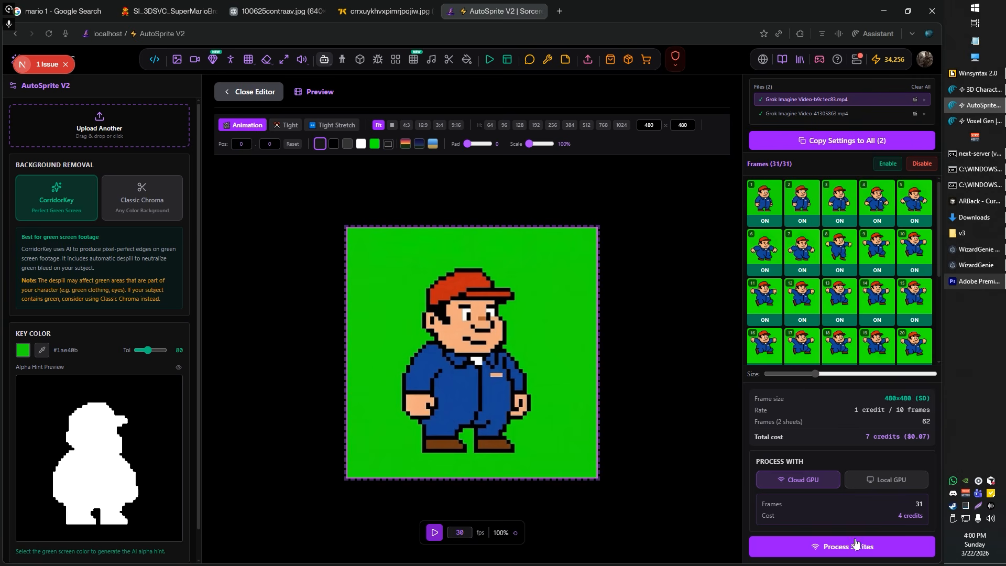
{"action": "left_click", "coordinate": [825, 546]}
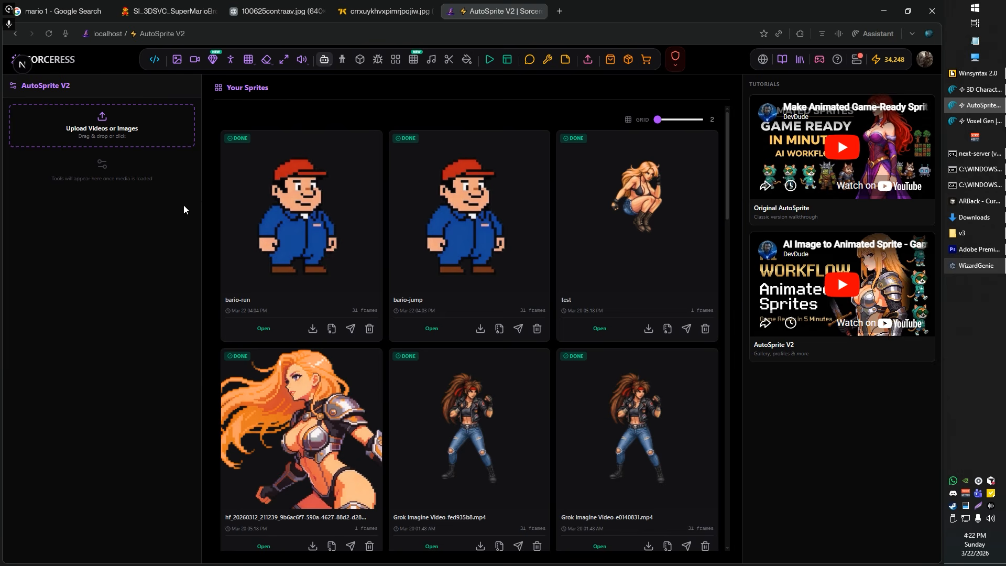
Step: Open the bario-run sprite, show frame 1 against the blue-sky-and-sand background, and examine the character's edges up close before closing the editor
{"action": "mouse_move", "coordinate": [314, 211]}
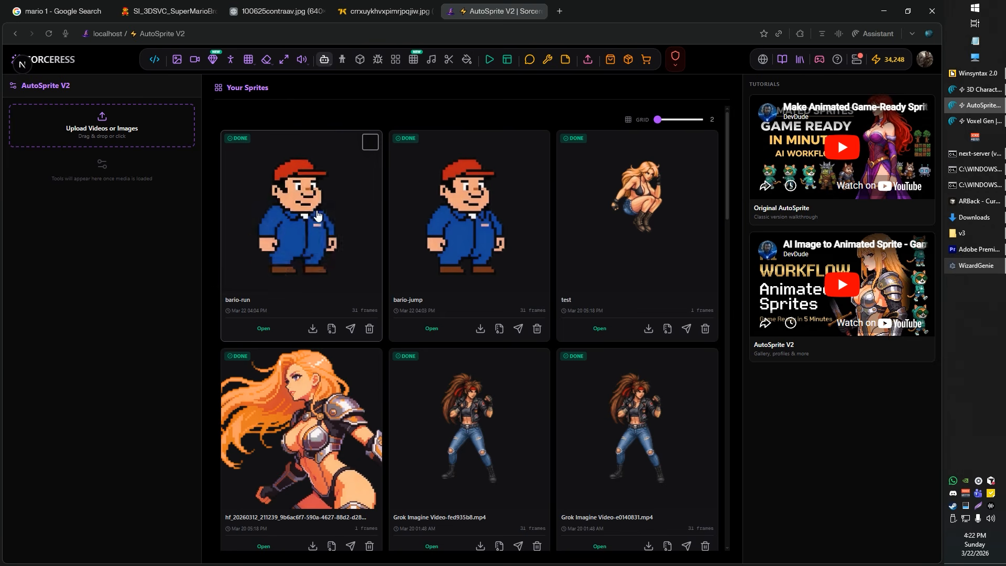
{"action": "mouse_move", "coordinate": [518, 229]}
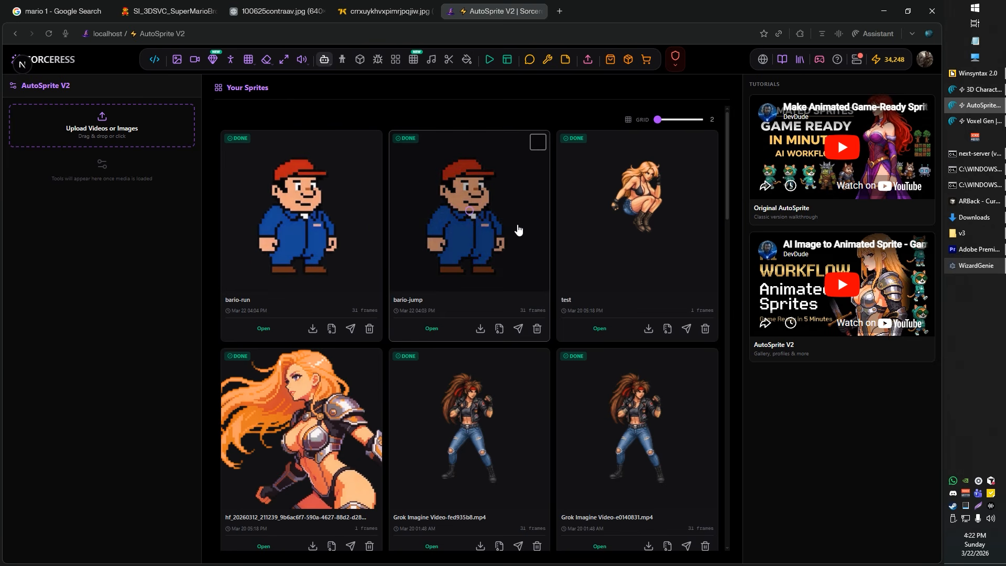
{"action": "left_click", "coordinate": [320, 219]}
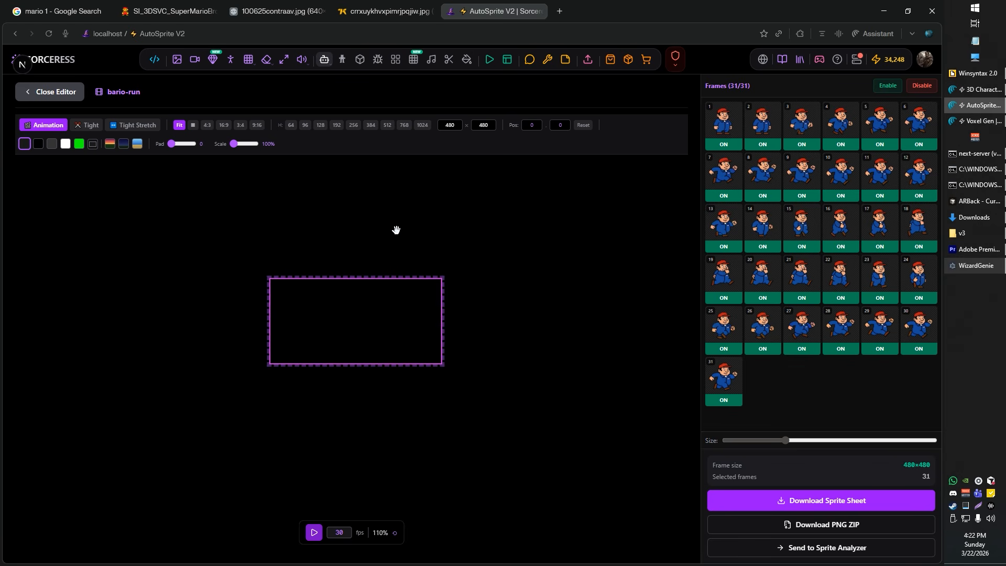
{"action": "left_click", "coordinate": [730, 131]}
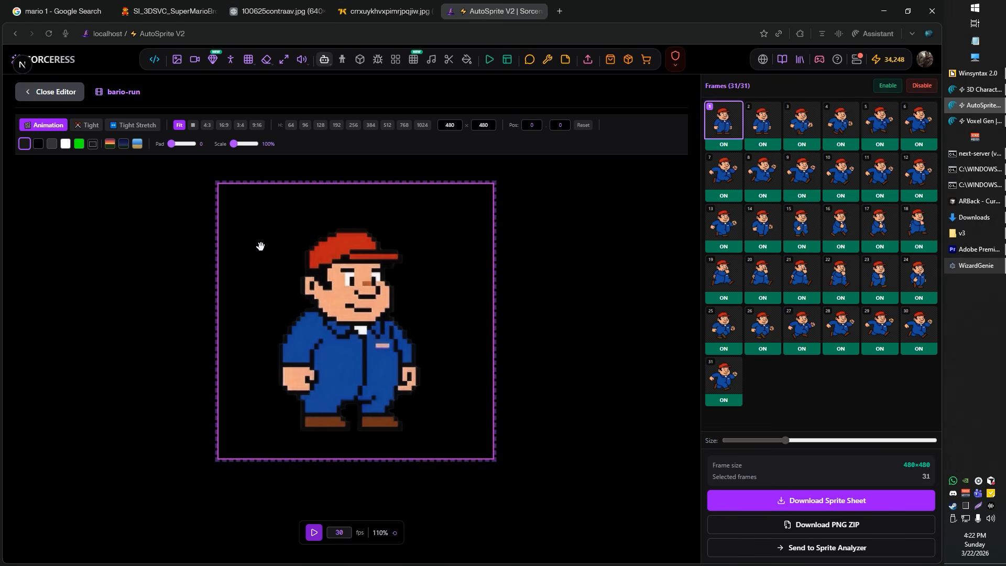
{"action": "left_click", "coordinate": [137, 144]}
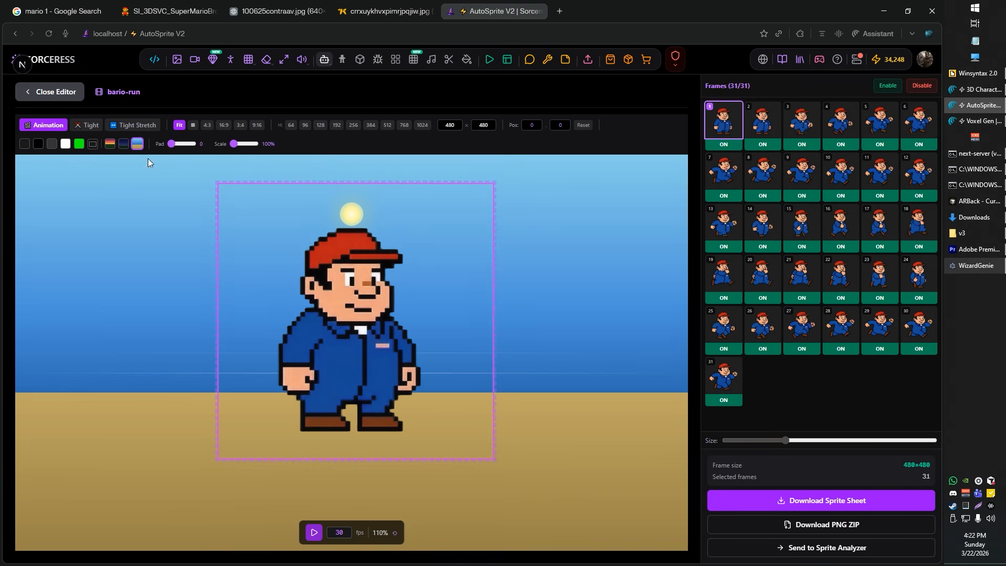
{"action": "scroll", "coordinate": [391, 323], "scroll_direction": "up", "scroll_amount": 10}
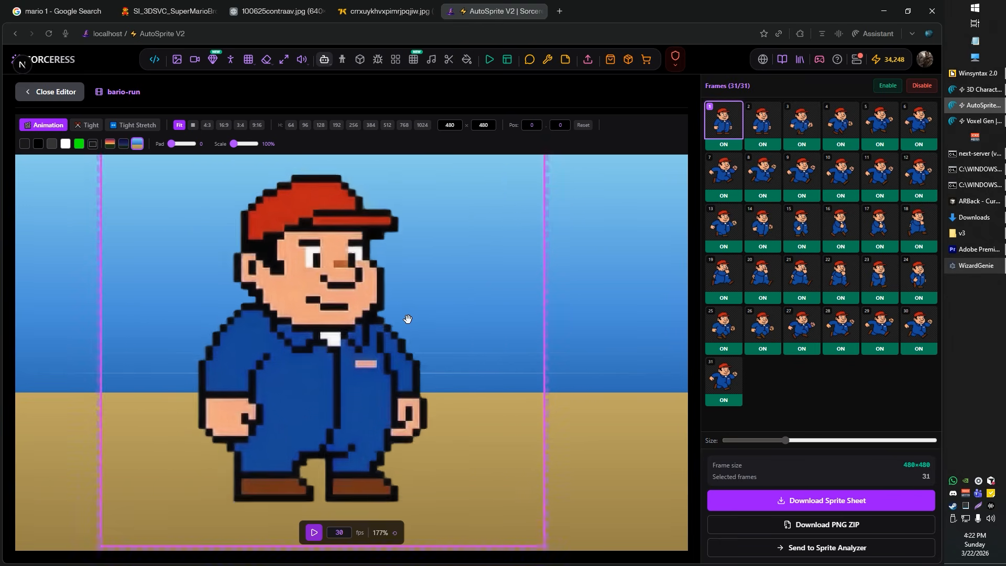
{"action": "scroll", "coordinate": [392, 323], "scroll_direction": "up", "scroll_amount": 14}
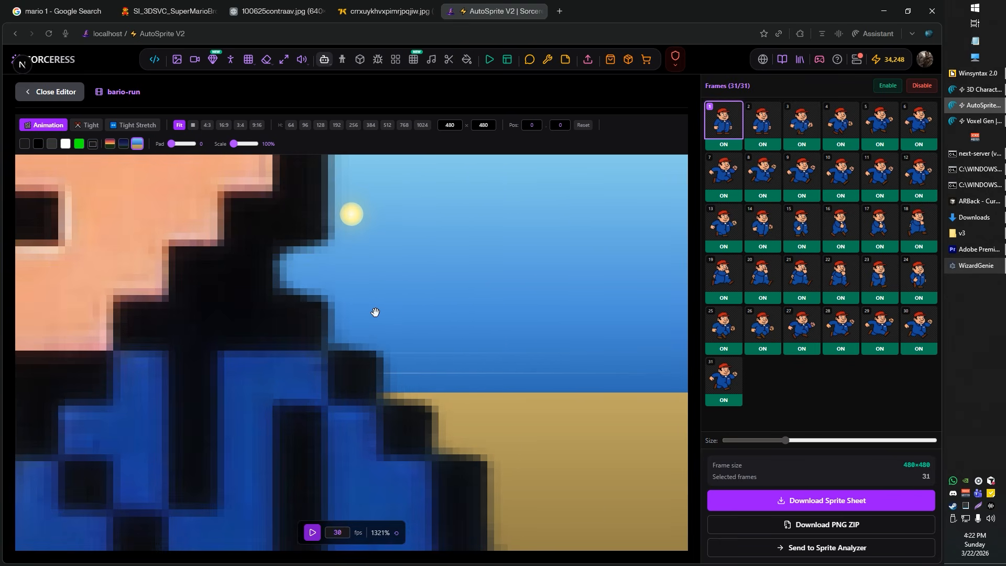
{"action": "scroll", "coordinate": [443, 298], "scroll_direction": "down", "scroll_amount": 2}
{"action": "scroll", "coordinate": [445, 298], "scroll_direction": "down", "scroll_amount": 14}
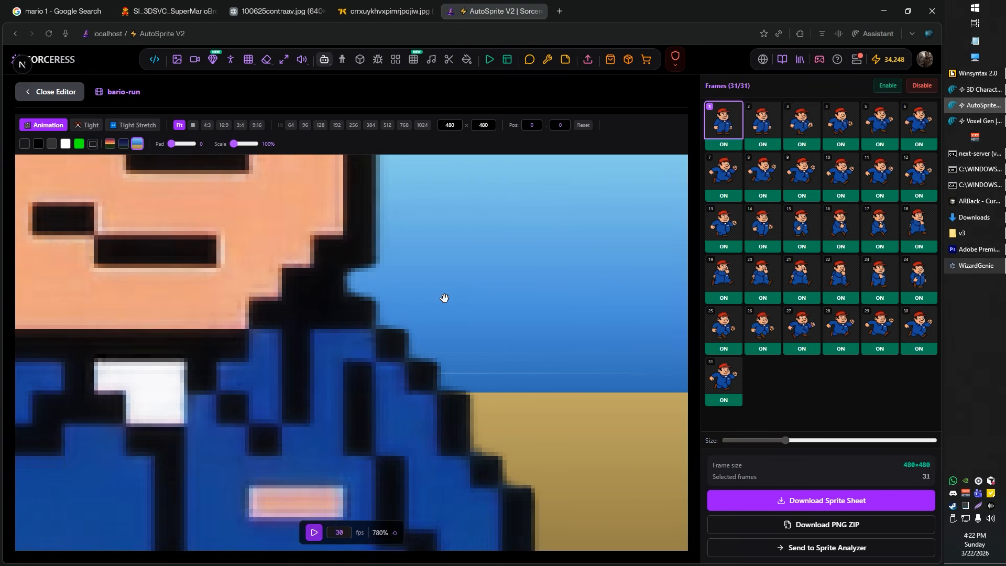
{"action": "scroll", "coordinate": [474, 303], "scroll_direction": "down", "scroll_amount": 5}
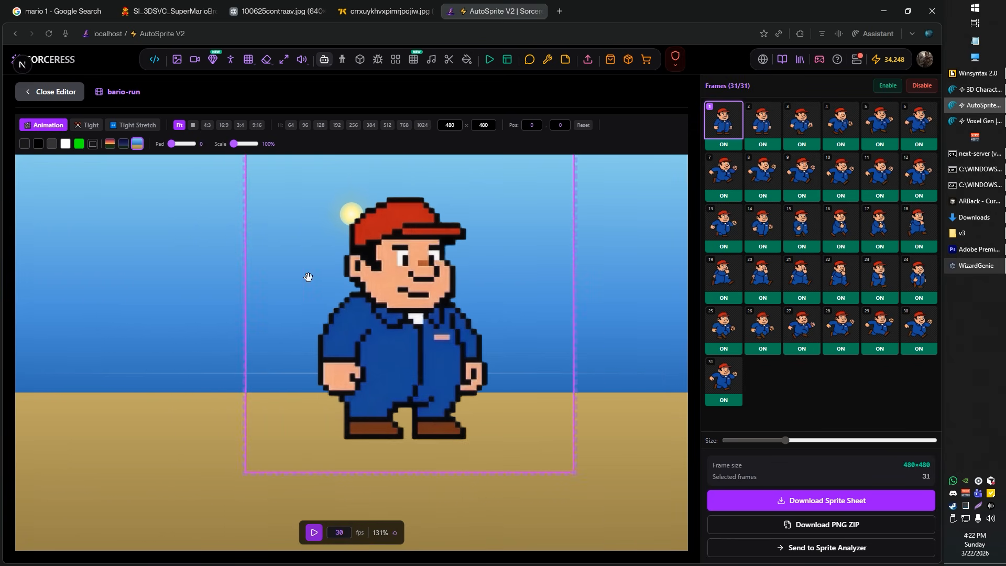
{"action": "left_click", "coordinate": [48, 94]}
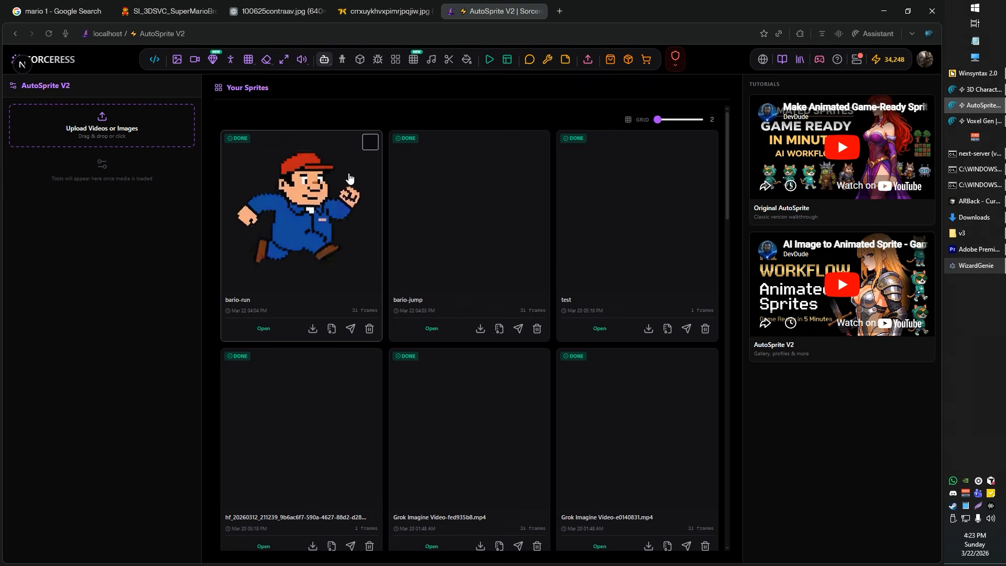
Step: Send the bario-run and bario-jump sprites together to the Sprite Analyzer
{"action": "left_click", "coordinate": [370, 142]}
{"action": "left_click", "coordinate": [539, 179]}
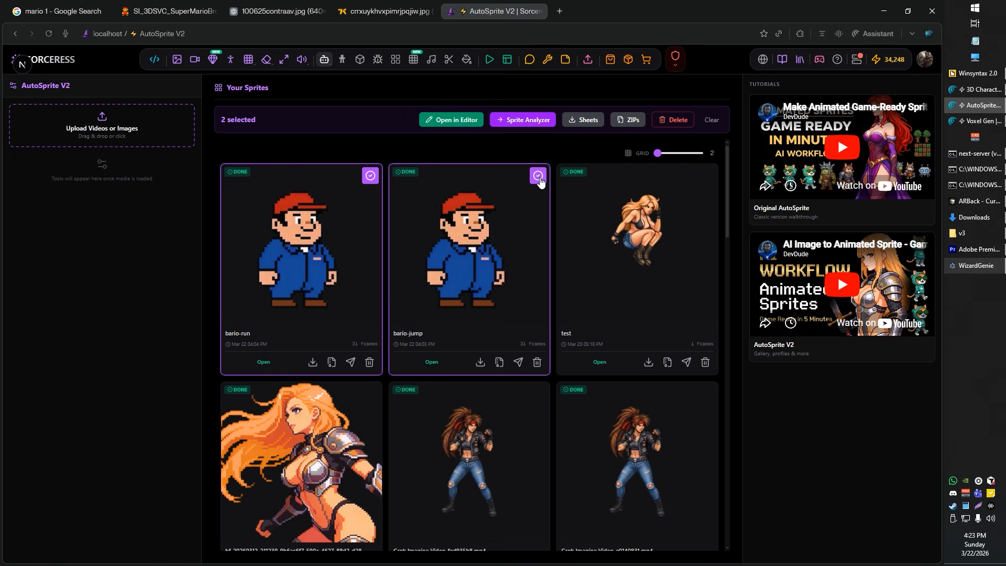
{"action": "left_click", "coordinate": [517, 121]}
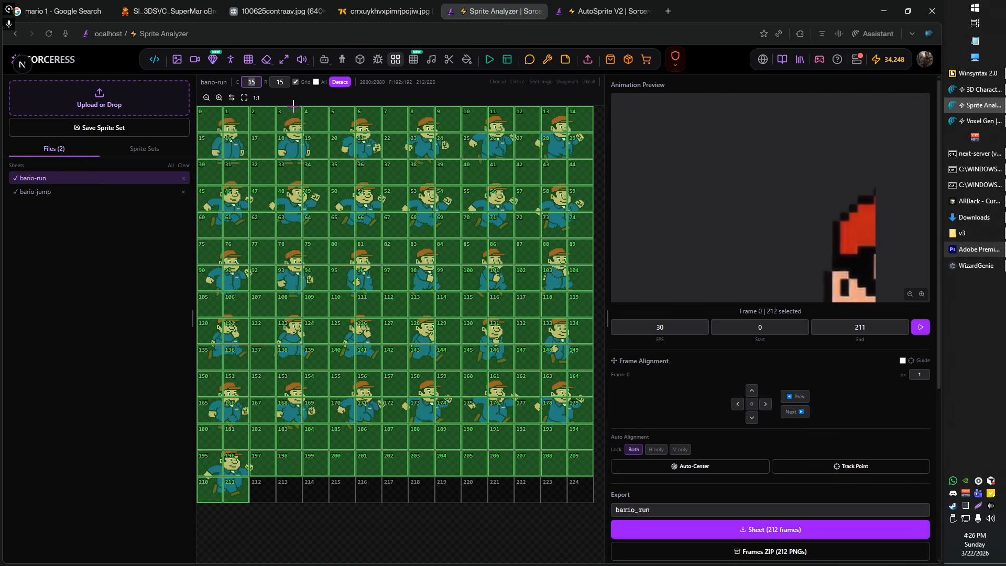
Step: Apply a grid of 6 columns and 6 rows to all sheets, check bario-jump, and return to bario-run
{"action": "left_click", "coordinate": [316, 81]}
{"action": "type", "text": "6"}
{"action": "key", "text": "Tab"}
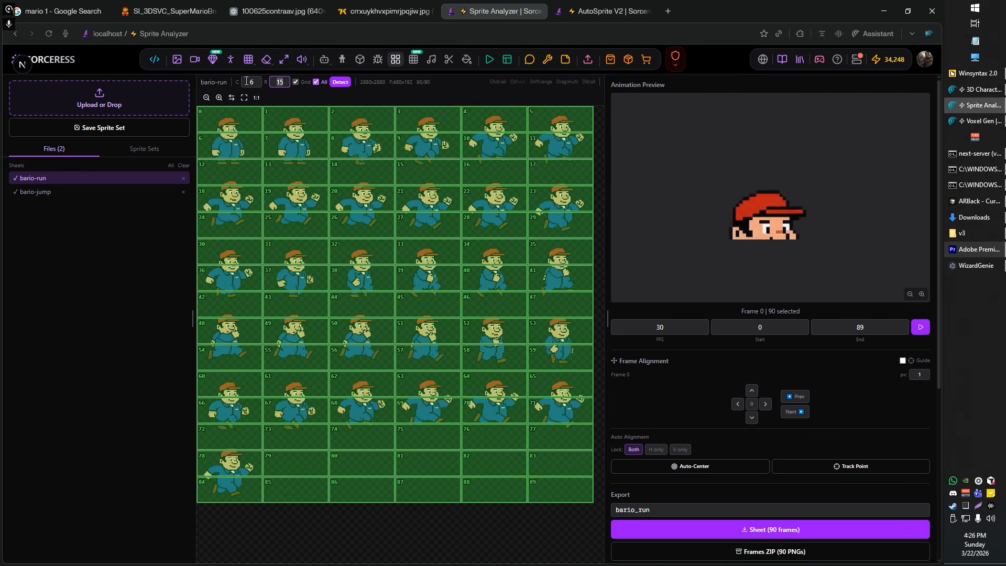
{"action": "type", "text": "6"}
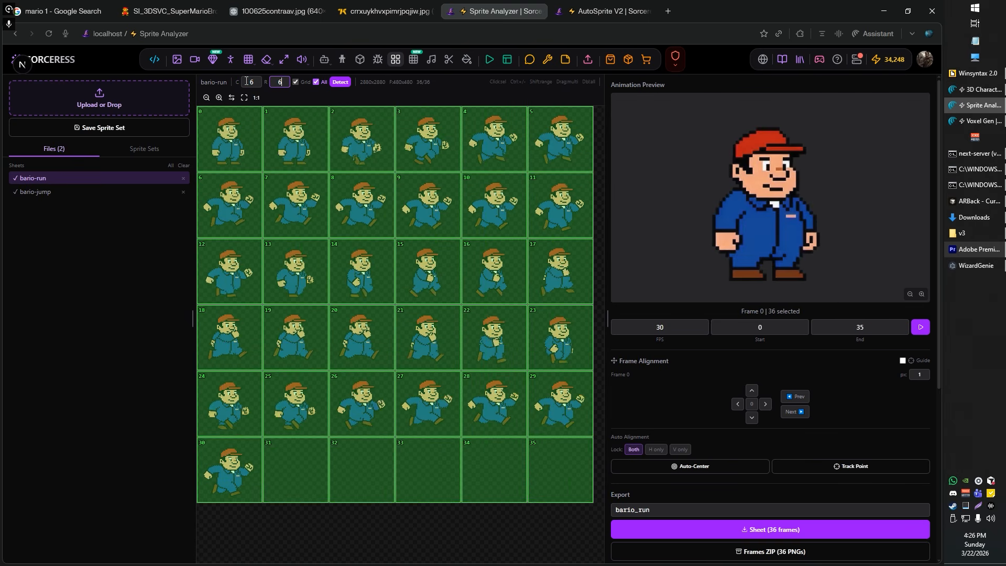
{"action": "left_click", "coordinate": [63, 193]}
{"action": "left_click", "coordinate": [66, 183]}
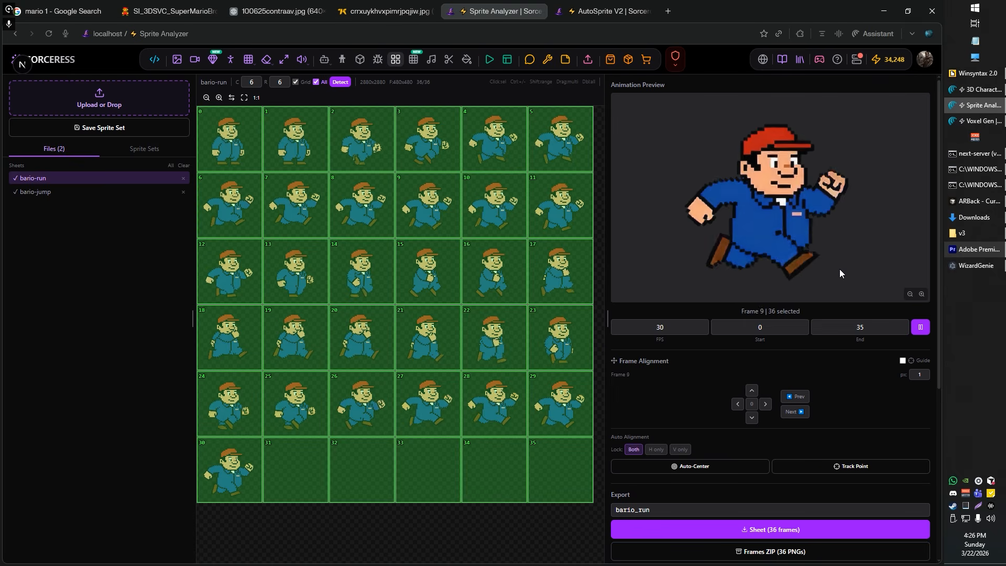
Step: Exclude the empty cells 31 to 35 and frames 0, 1, 2 and 30 from the bario-run animation
{"action": "mouse_move", "coordinate": [324, 460]}
{"action": "left_mouse_down"}
{"action": "mouse_move", "coordinate": [358, 476]}
{"action": "mouse_move", "coordinate": [553, 472]}
{"action": "mouse_move", "coordinate": [598, 457]}
{"action": "left_mouse_up"}
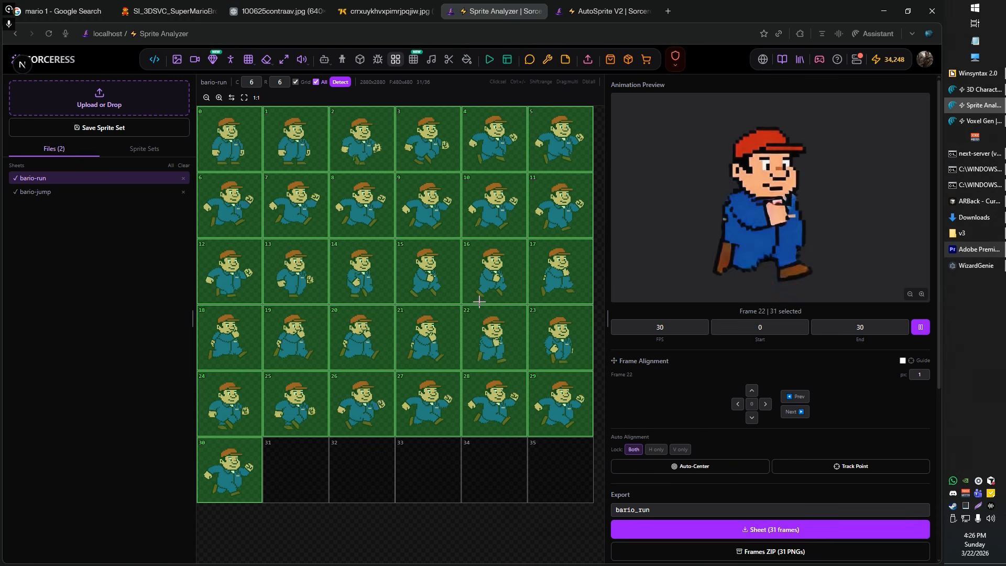
{"action": "left_click", "coordinate": [216, 491]}
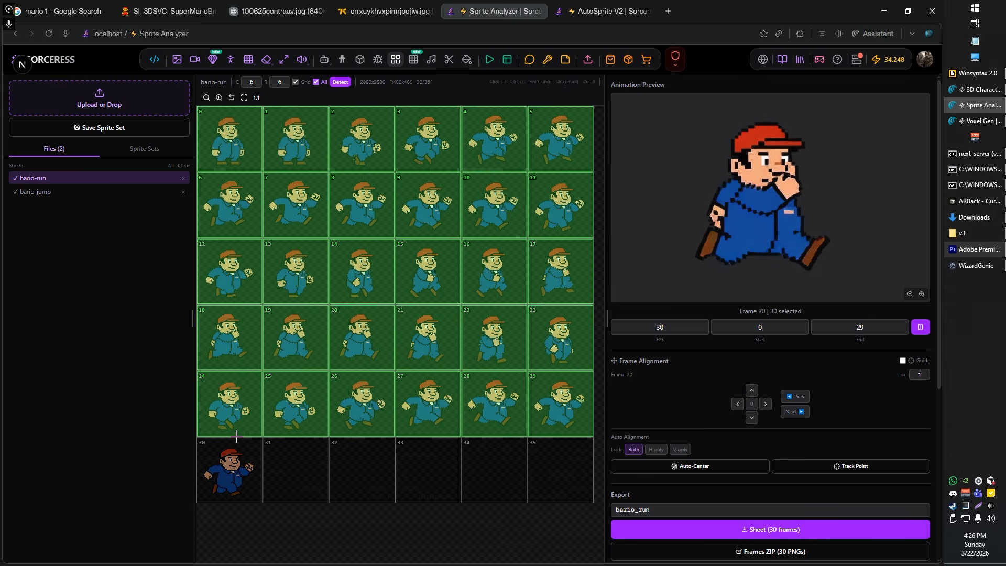
{"action": "left_click", "coordinate": [217, 491]}
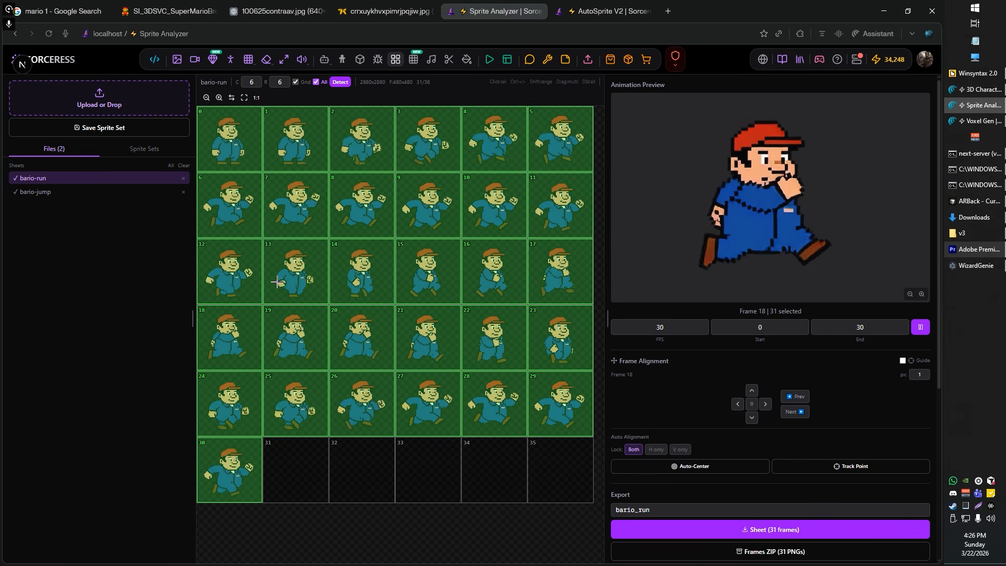
{"action": "left_click", "coordinate": [246, 138]}
{"action": "left_click", "coordinate": [276, 136]}
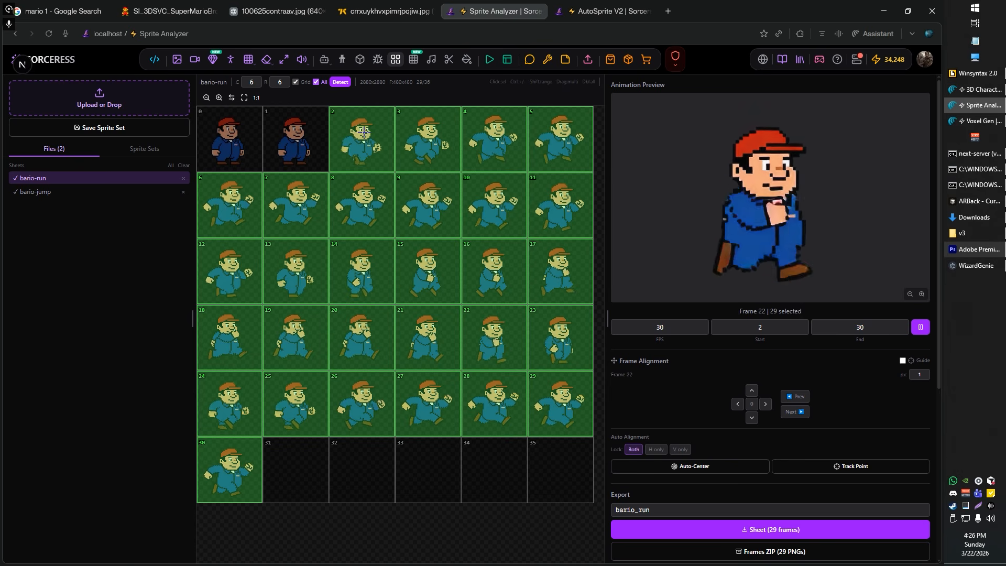
{"action": "left_click", "coordinate": [354, 138]}
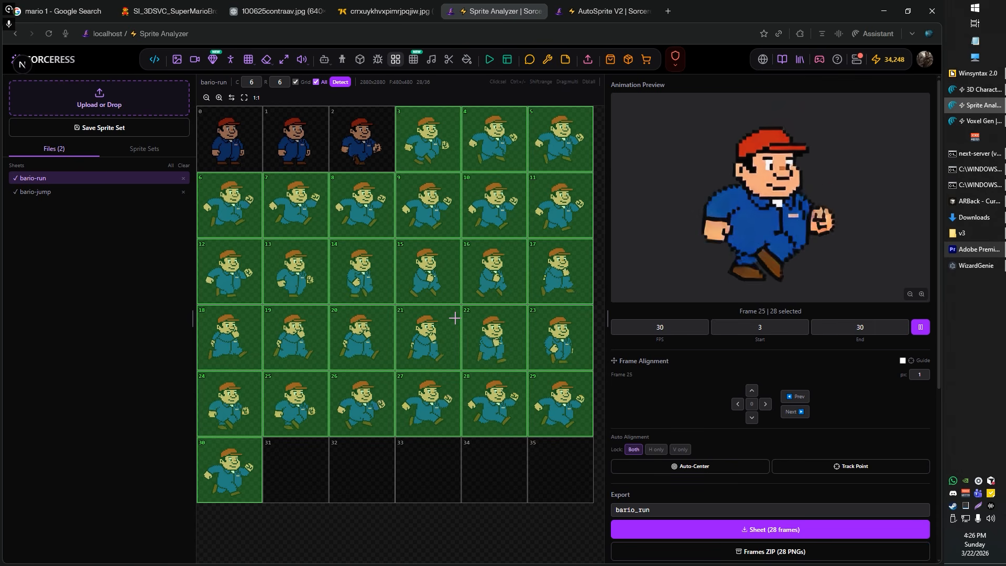
{"action": "left_click", "coordinate": [233, 471]}
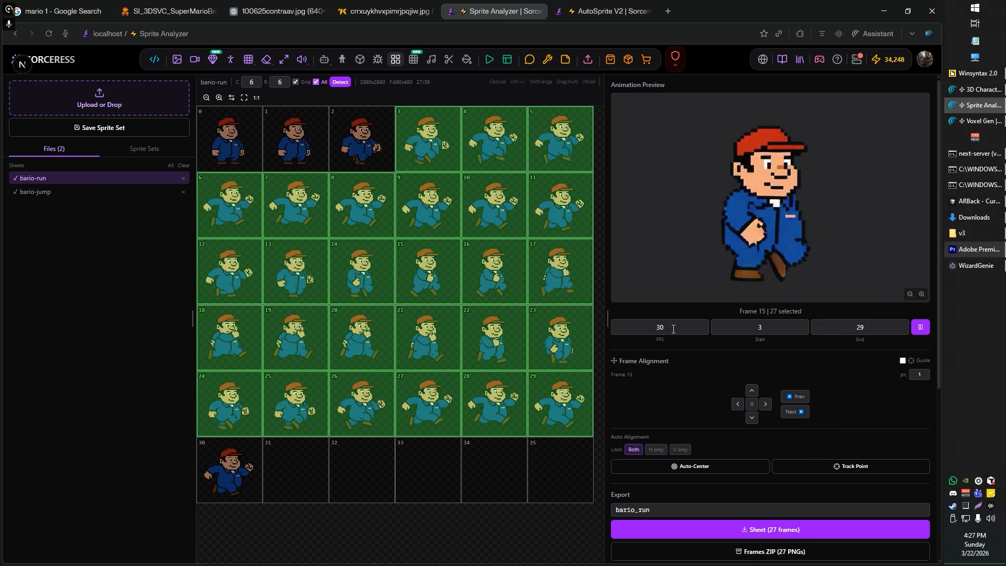
Step: Slow the bario-run preview to 10 FPS and exclude frames 27, 28 and 29 from the loop
{"action": "type", "text": "10"}
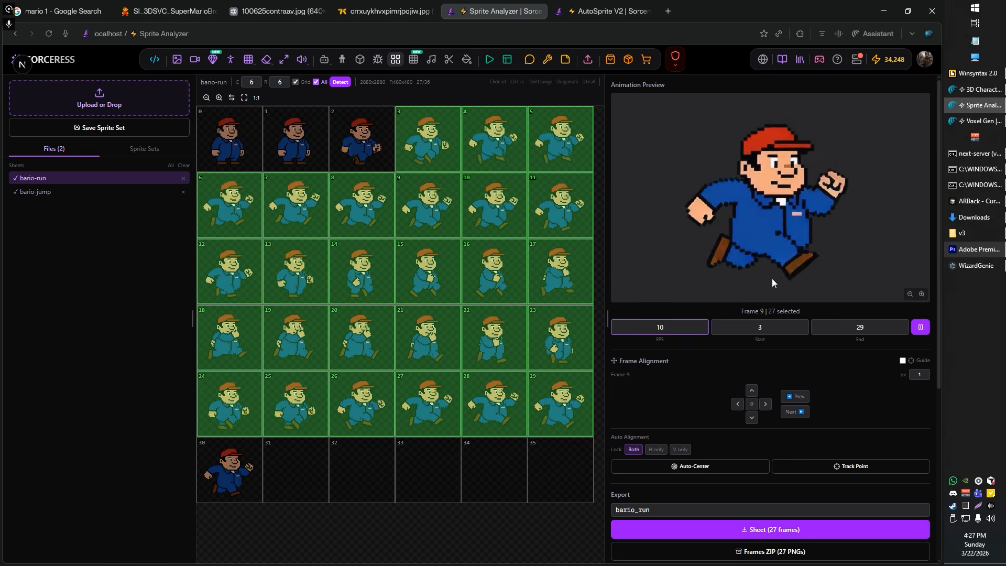
{"action": "left_click", "coordinate": [553, 413], "text": "ctrl"}
{"action": "left_click", "coordinate": [508, 414], "text": "ctrl"}
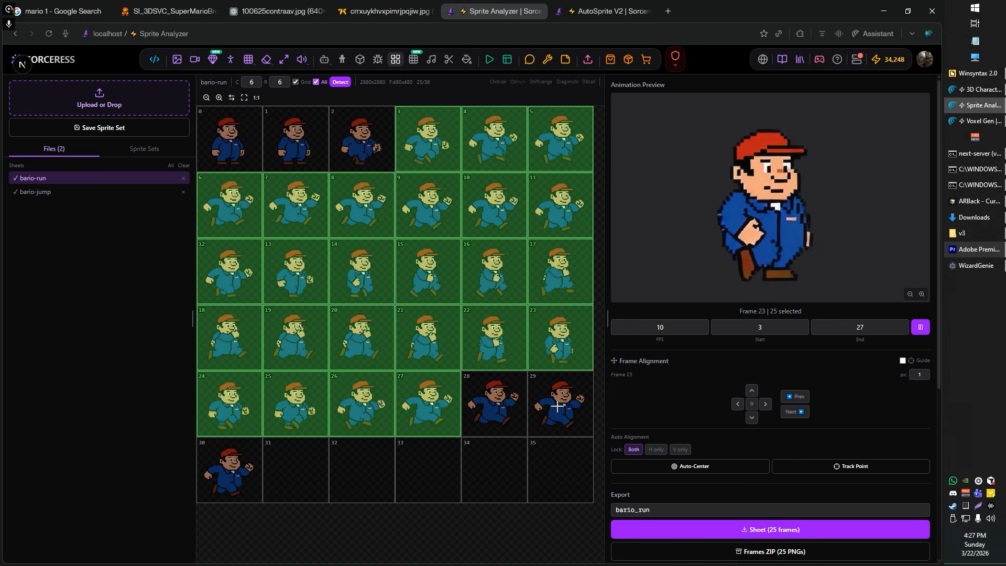
{"action": "left_click", "coordinate": [457, 407], "text": "ctrl"}
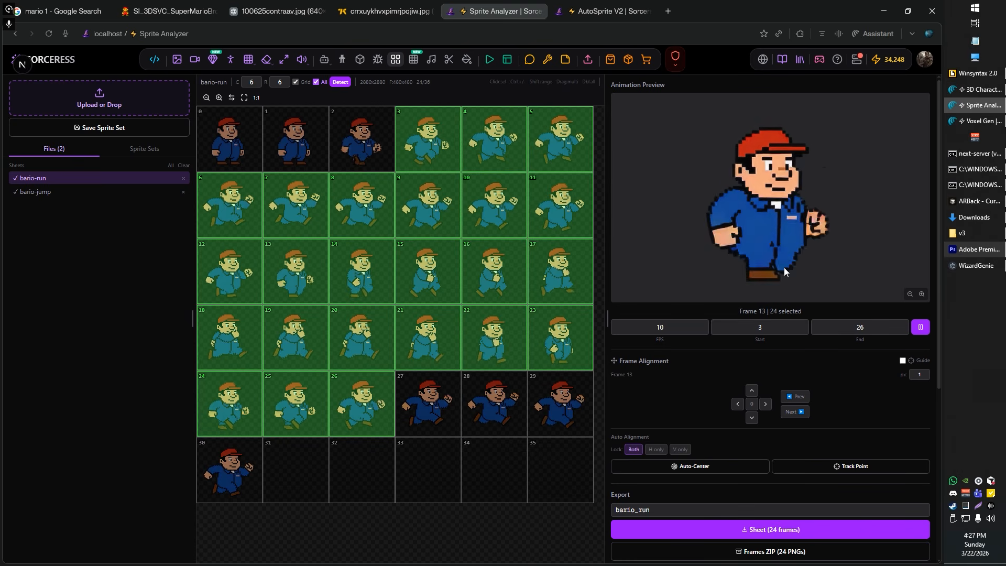
Step: Try the bario-run preview at 20 FPS, set it to 30 FPS, and exclude frames 3 and 26
{"action": "double_click", "coordinate": [672, 329]}
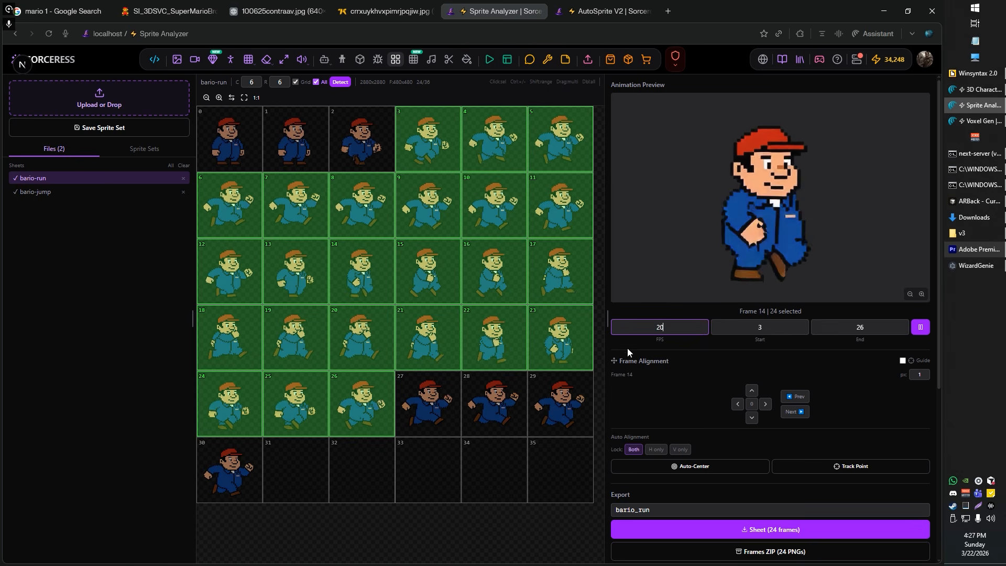
{"action": "double_click", "coordinate": [661, 327]}
{"action": "type", "text": "30"}
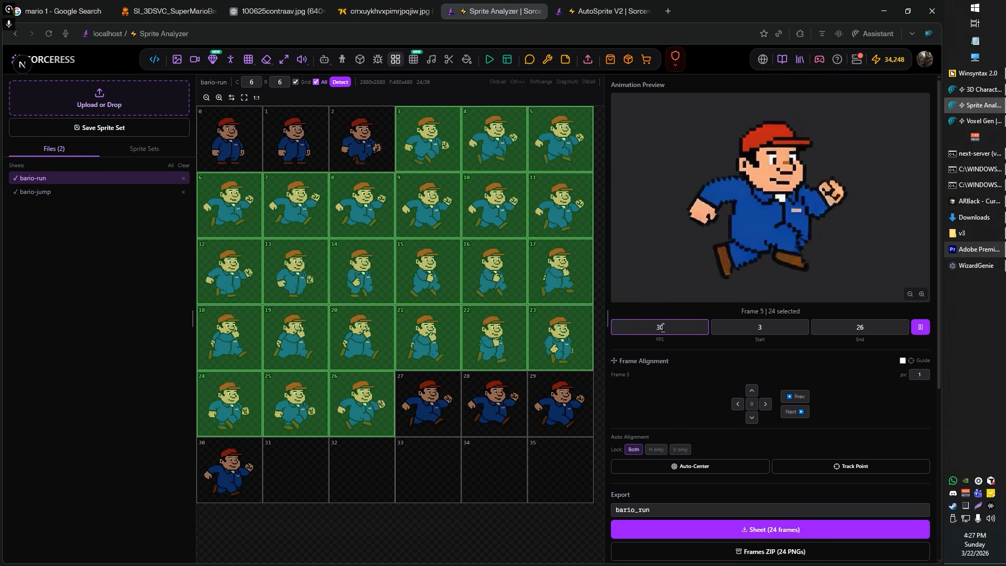
{"action": "left_click", "coordinate": [360, 414], "text": "ctrl"}
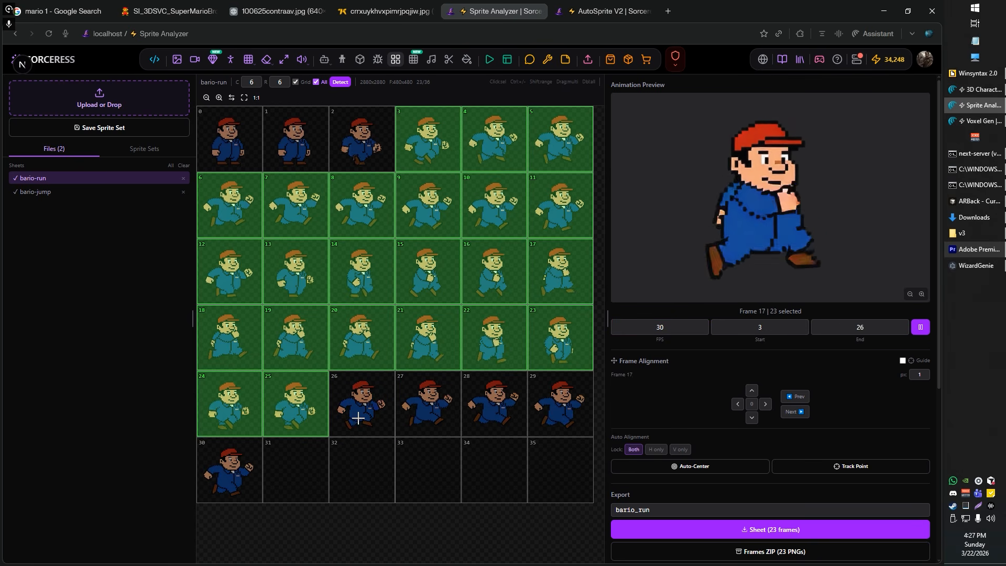
{"action": "left_click", "coordinate": [446, 157], "text": "ctrl"}
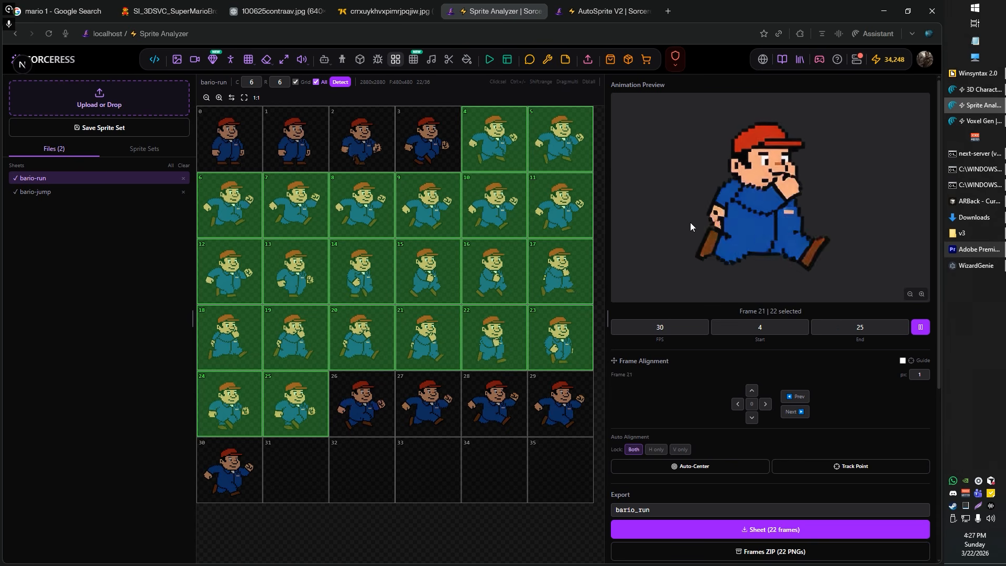
Step: In the bario-jump sheet, exclude cells 17 to 35 and frames 0, 1, 2, 4, 7 and 9
{"action": "left_click", "coordinate": [62, 194]}
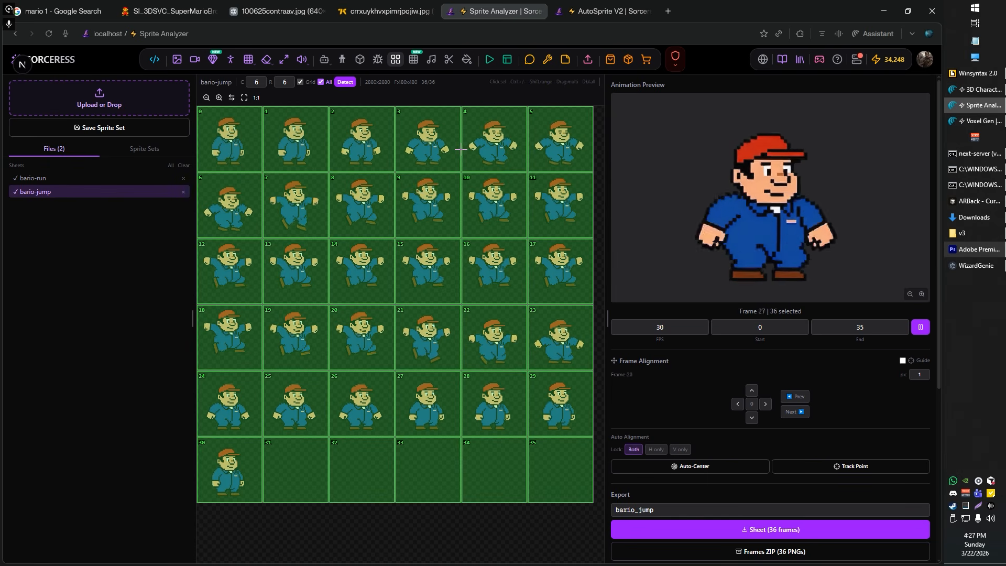
{"action": "mouse_move", "coordinate": [291, 464]}
{"action": "left_mouse_down"}
{"action": "mouse_move", "coordinate": [568, 477]}
{"action": "mouse_move", "coordinate": [532, 452]}
{"action": "mouse_move", "coordinate": [266, 472]}
{"action": "mouse_move", "coordinate": [255, 443]}
{"action": "mouse_move", "coordinate": [251, 413]}
{"action": "mouse_move", "coordinate": [388, 422]}
{"action": "mouse_move", "coordinate": [508, 410]}
{"action": "mouse_move", "coordinate": [545, 388]}
{"action": "mouse_move", "coordinate": [546, 351]}
{"action": "mouse_move", "coordinate": [231, 341]}
{"action": "left_mouse_up"}
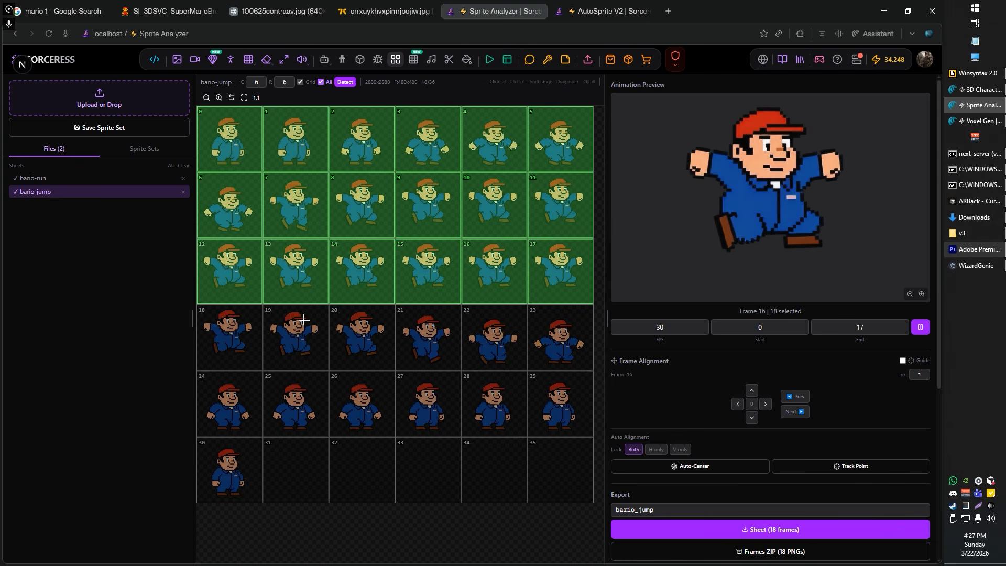
{"action": "left_click", "coordinate": [569, 276]}
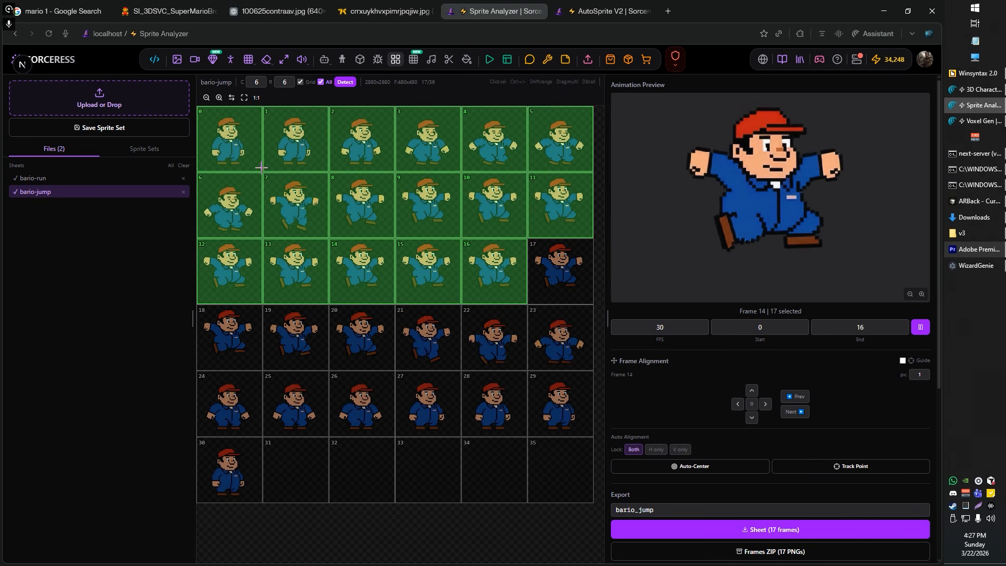
{"action": "left_click_drag", "start_coordinate": [240, 145], "coordinate": [366, 160]}
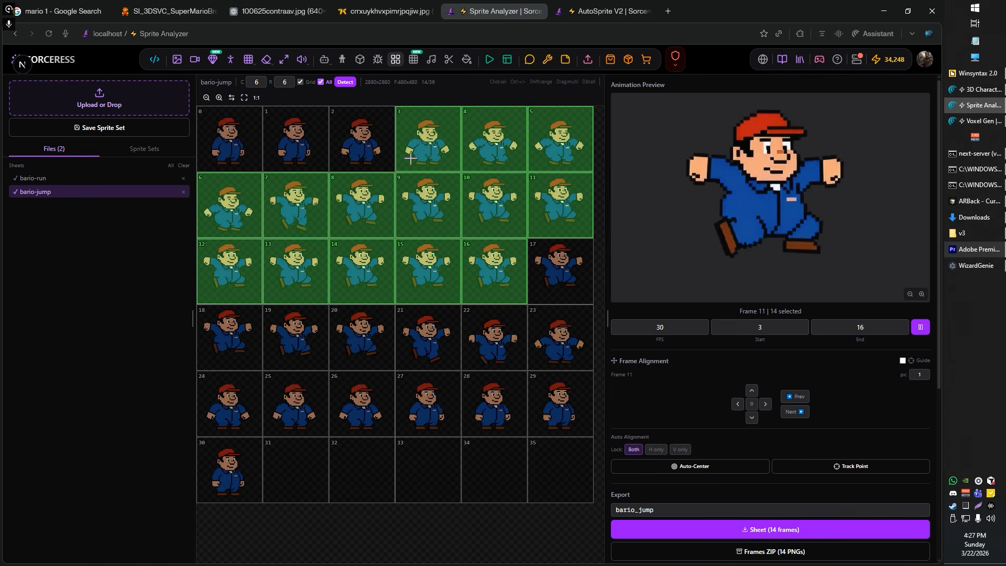
{"action": "left_click", "coordinate": [510, 152]}
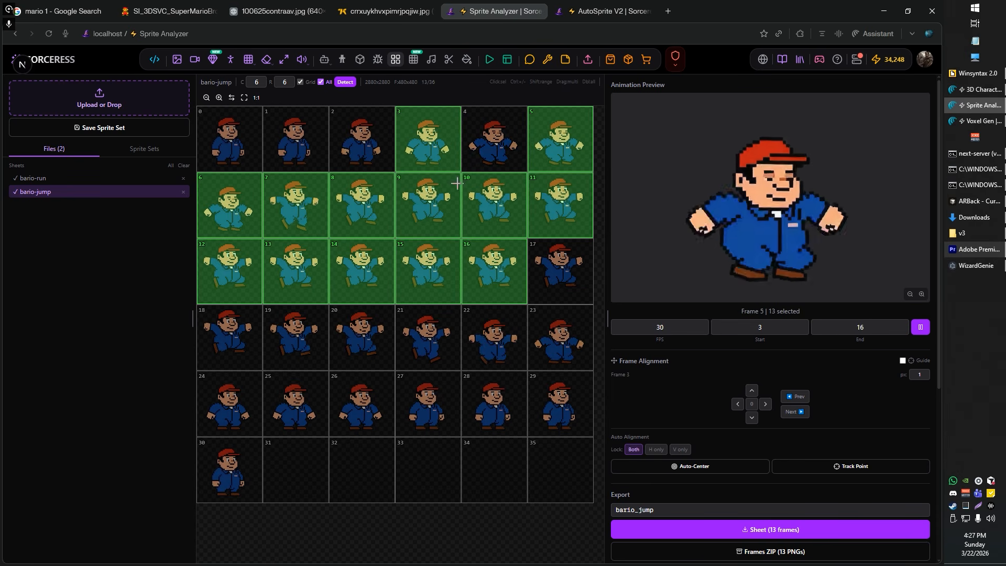
{"action": "left_click", "coordinate": [304, 218]}
{"action": "left_click", "coordinate": [435, 216]}
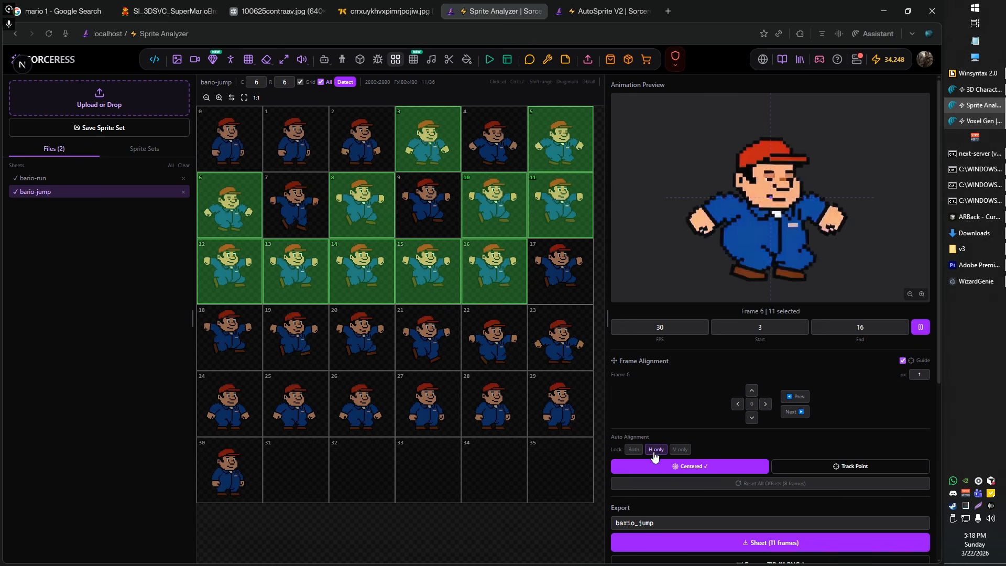
Step: Compare the horizontal-only and vertical-only alignment locks and auto-center the bario-jump frames horizontally only
{"action": "left_click", "coordinate": [656, 449]}
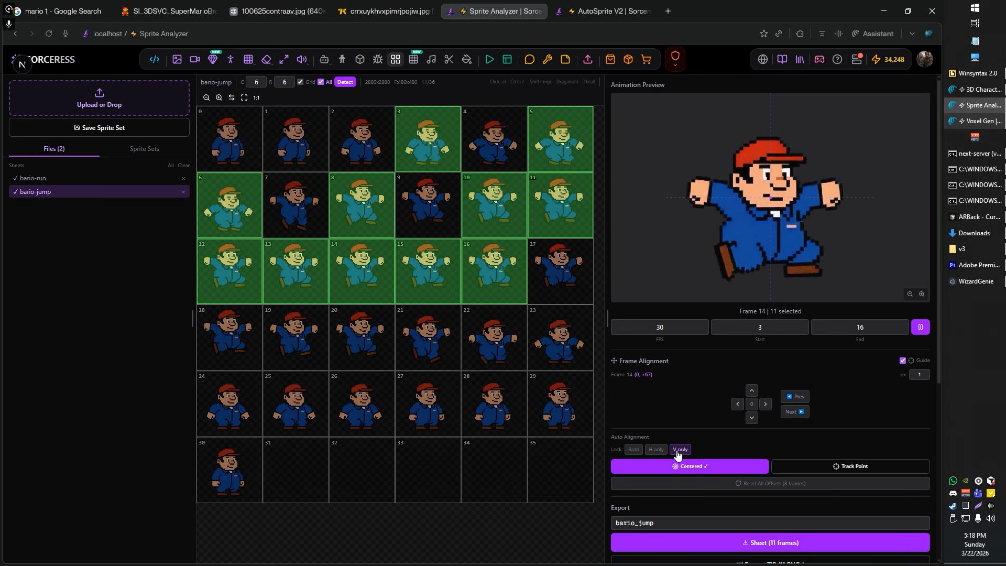
{"action": "left_click", "coordinate": [681, 449]}
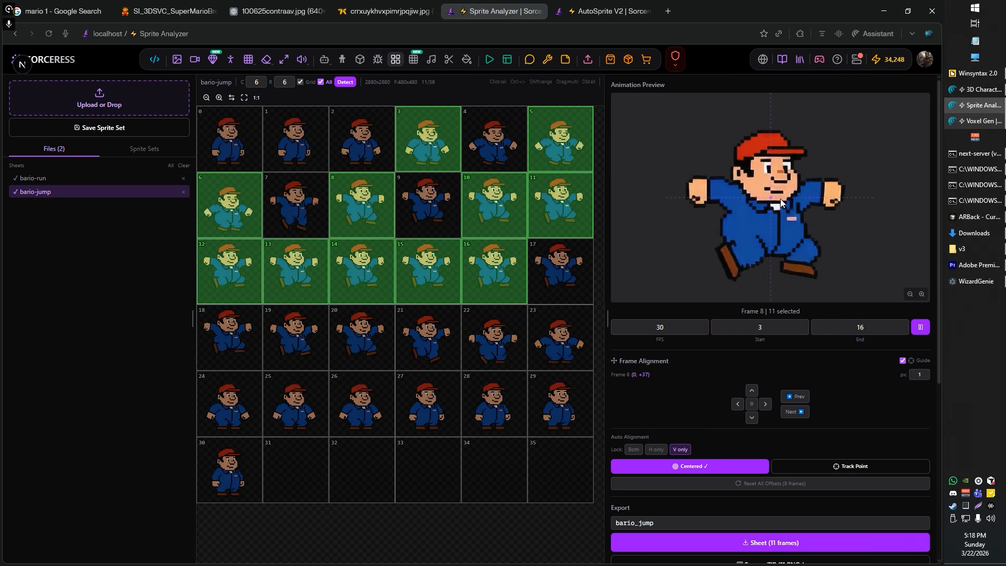
{"action": "left_click", "coordinate": [655, 449]}
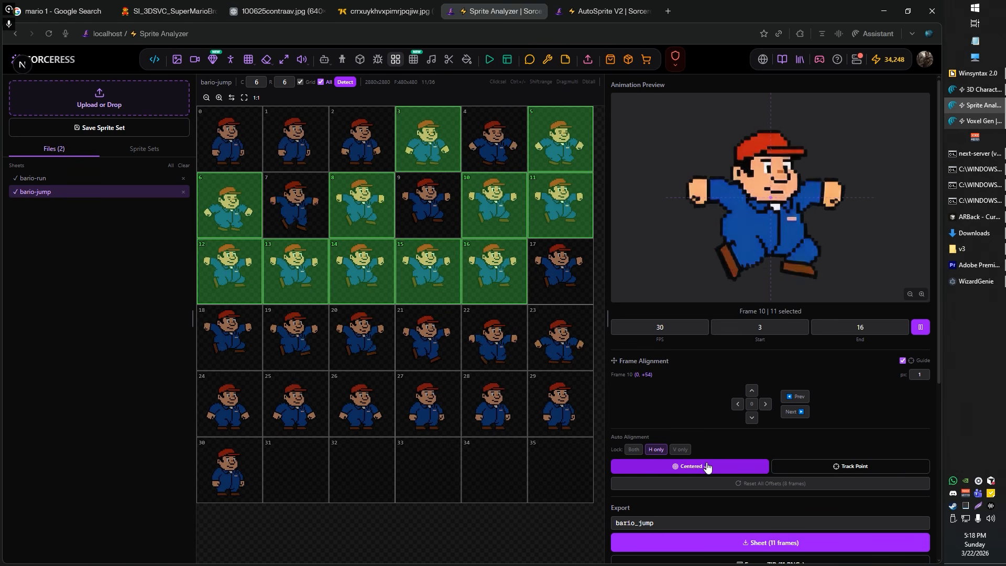
{"action": "left_click", "coordinate": [688, 464]}
{"action": "left_click", "coordinate": [688, 464]}
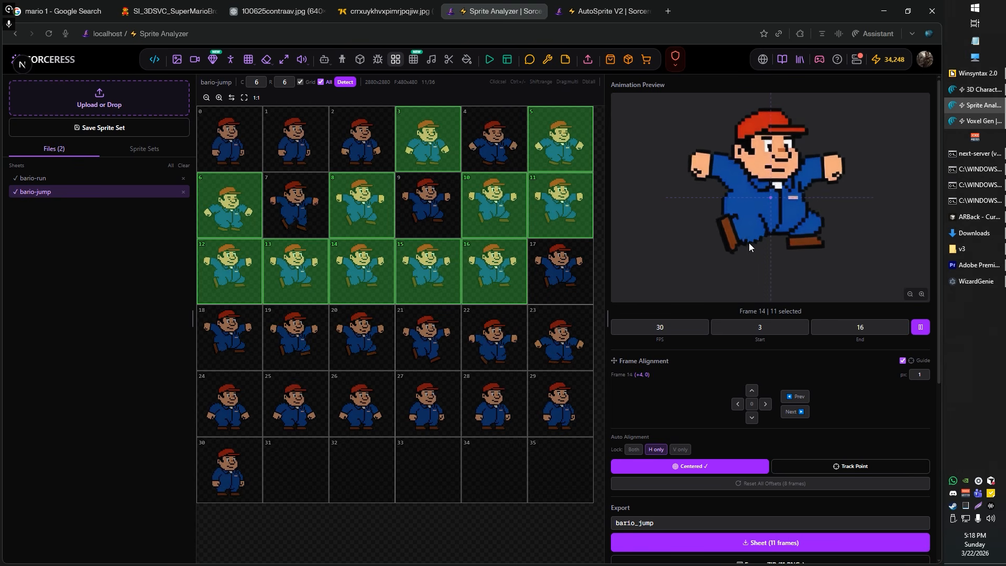
Step: Auto-center the bario-jump frames again with the alignment locked to vertical only
{"action": "left_click", "coordinate": [679, 450]}
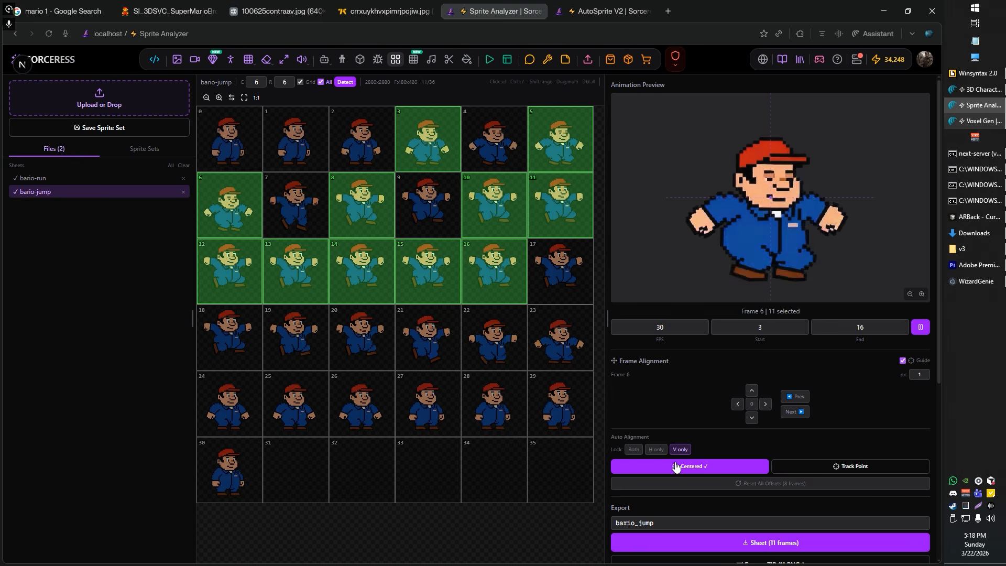
{"action": "left_click", "coordinate": [675, 466]}
{"action": "left_click", "coordinate": [676, 467]}
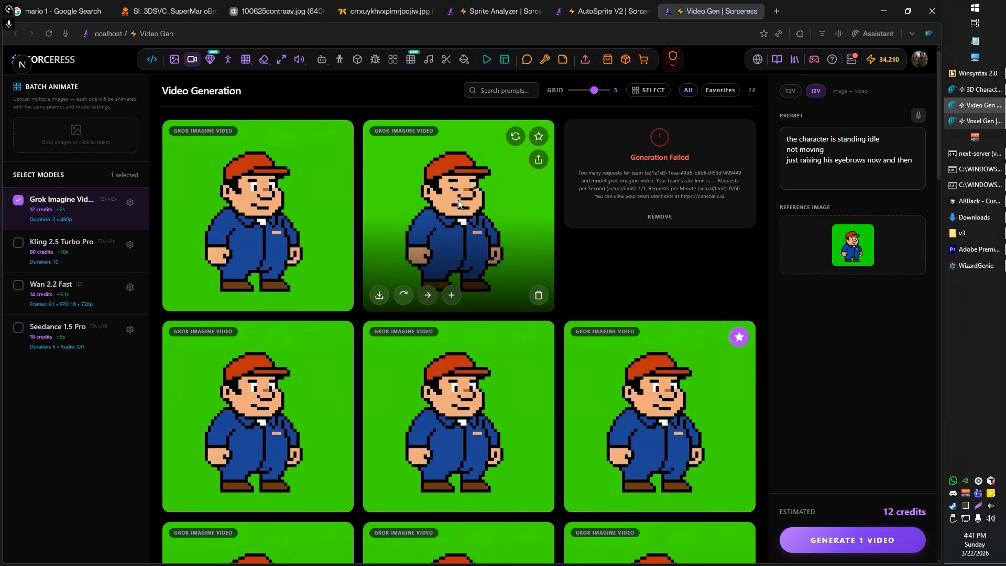
Step: Preview the second generated video of the plumber standing idle and close it
{"action": "left_click", "coordinate": [458, 204]}
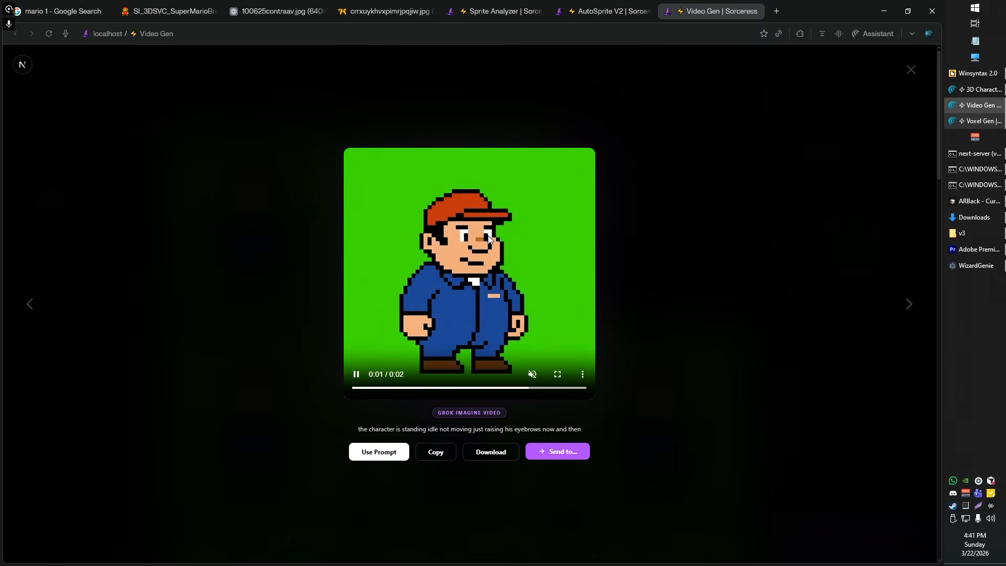
{"action": "key", "text": "Escape"}
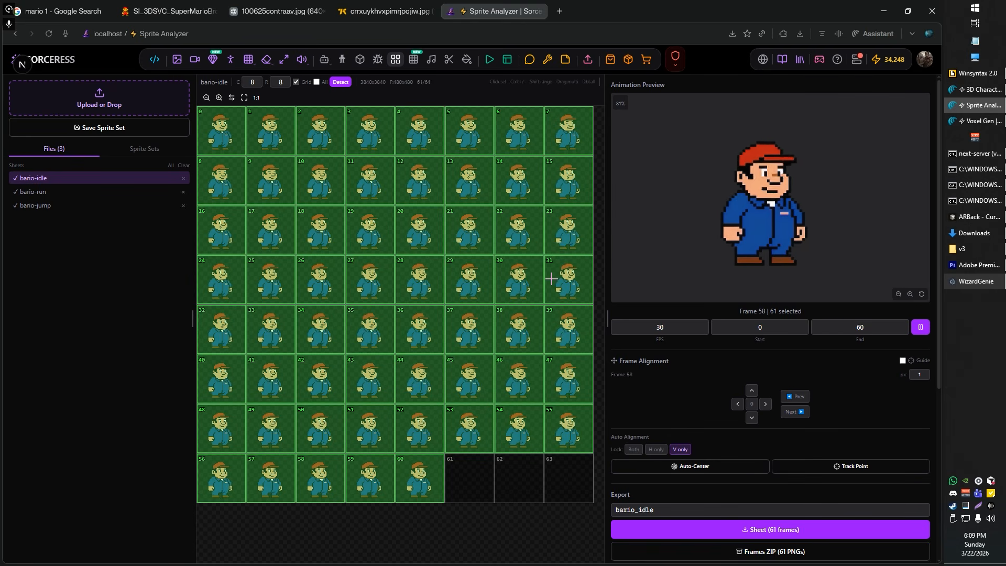
Step: Download the bario-idle, bario-run and bario-jump sprite sheets together and select the multi-sheet animation code
{"action": "scroll", "coordinate": [788, 436], "scroll_direction": "down", "scroll_amount": 1}
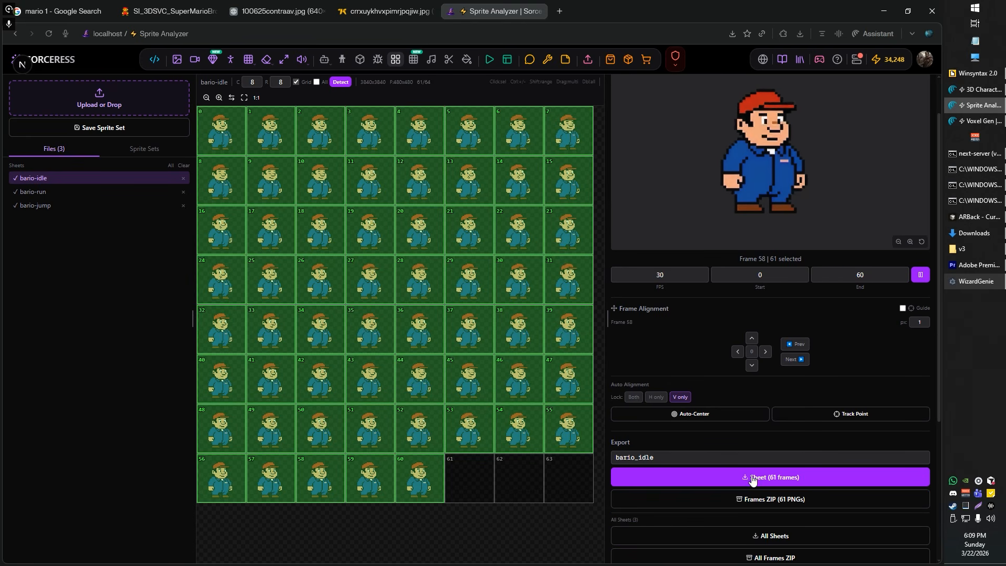
{"action": "scroll", "coordinate": [808, 535], "scroll_direction": "down", "scroll_amount": 2}
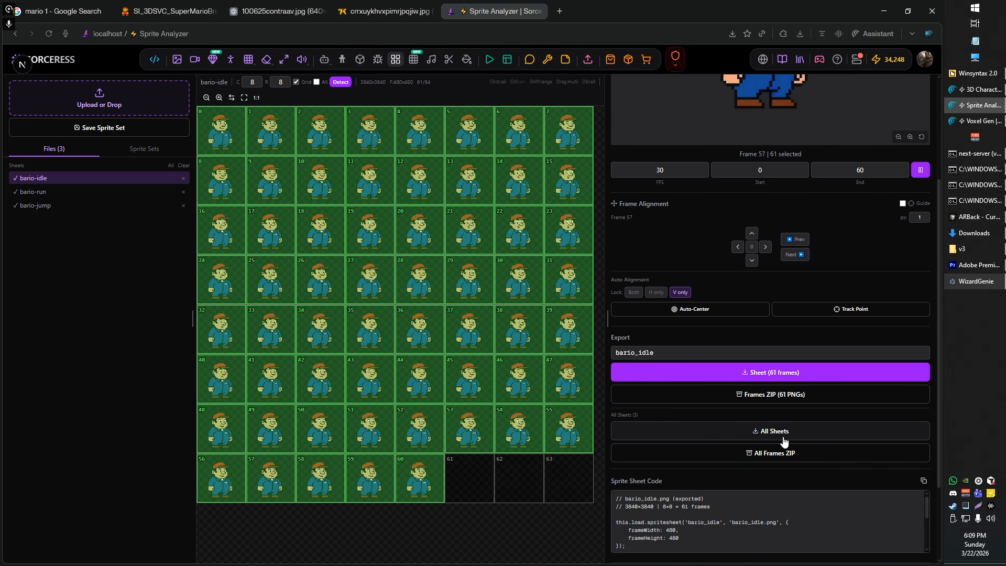
{"action": "left_click", "coordinate": [686, 430]}
{"action": "scroll", "coordinate": [655, 425], "scroll_direction": "down", "scroll_amount": 2}
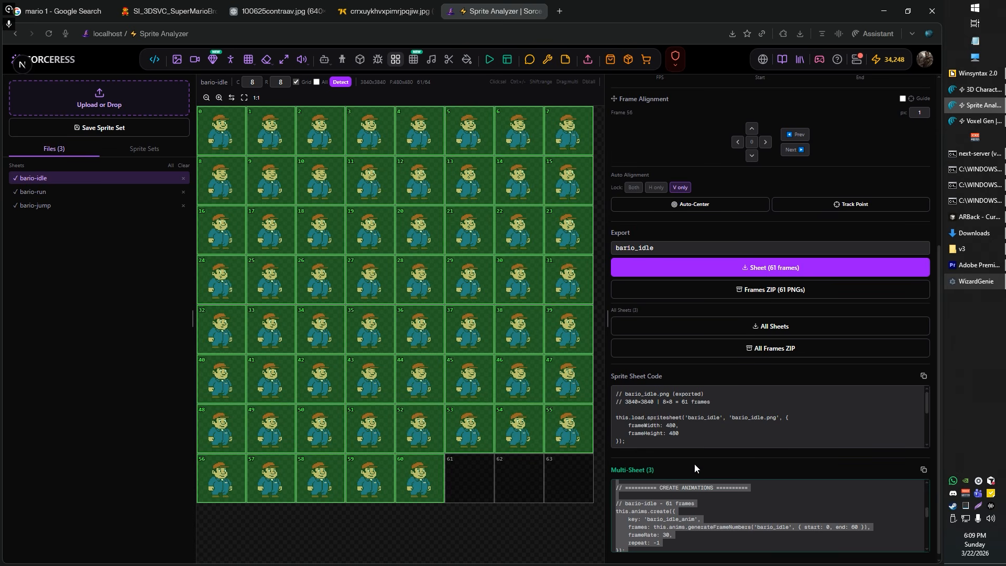
Step: Review the multi-sheet code through to its sprite creation lines and select the whole code block
{"action": "scroll", "coordinate": [694, 463], "scroll_direction": "down", "scroll_amount": 1}
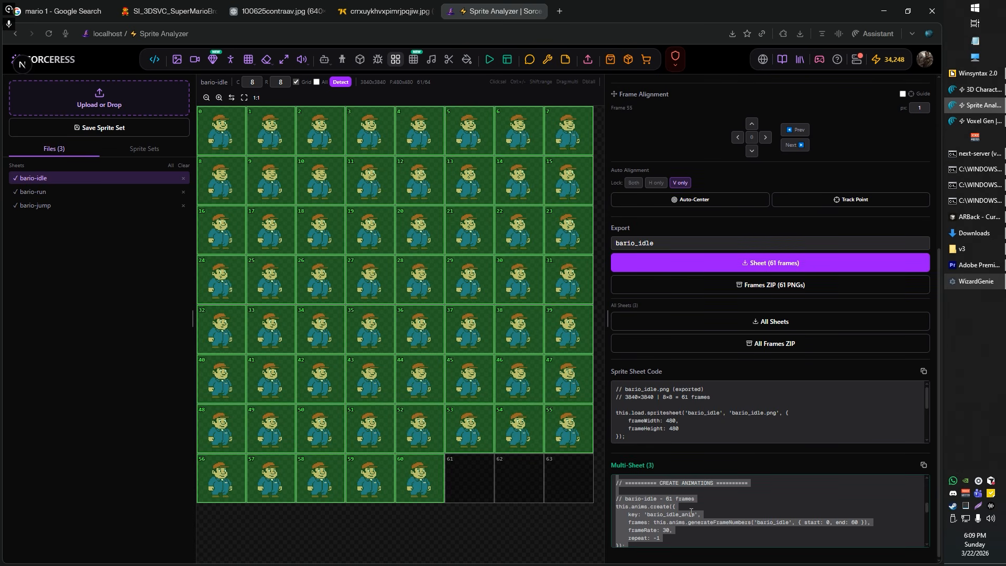
{"action": "scroll", "coordinate": [683, 518], "scroll_direction": "down", "scroll_amount": 5}
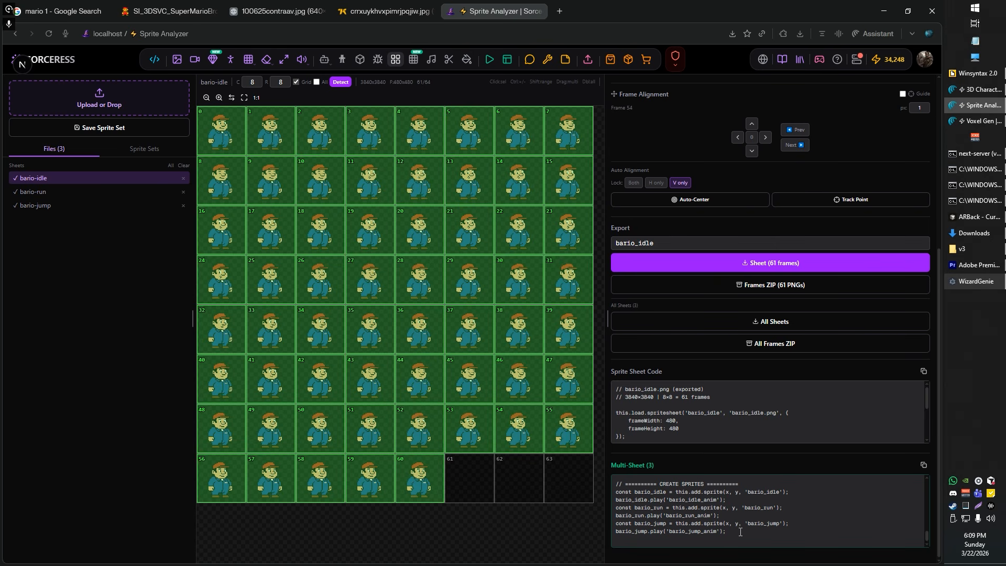
{"action": "left_click_drag", "start_coordinate": [662, 496], "coordinate": [612, 457]}
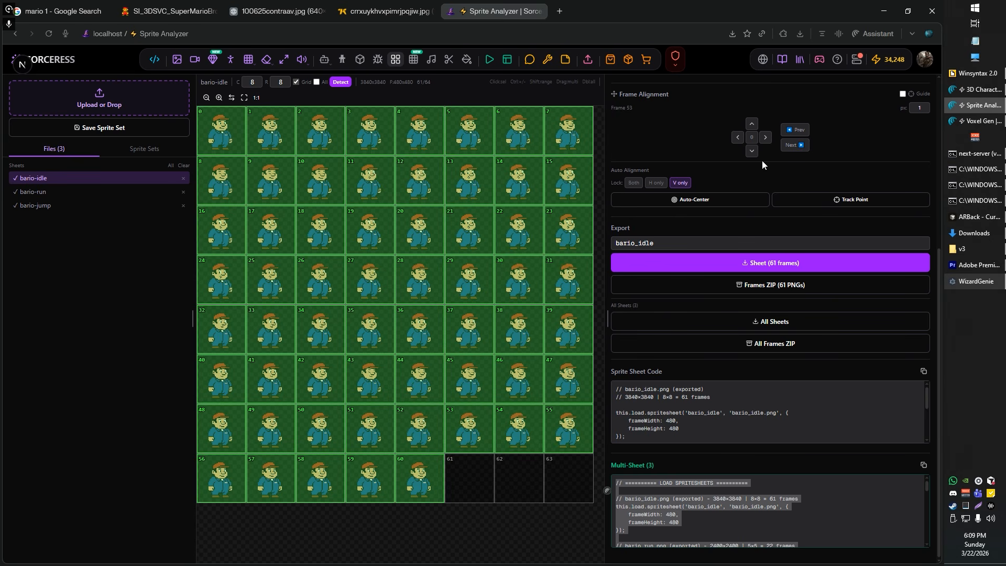
Step: Inspect the bario-idle animation preview and its single-sheet code alongside the export options
{"action": "scroll", "coordinate": [786, 167], "scroll_direction": "up", "scroll_amount": 3}
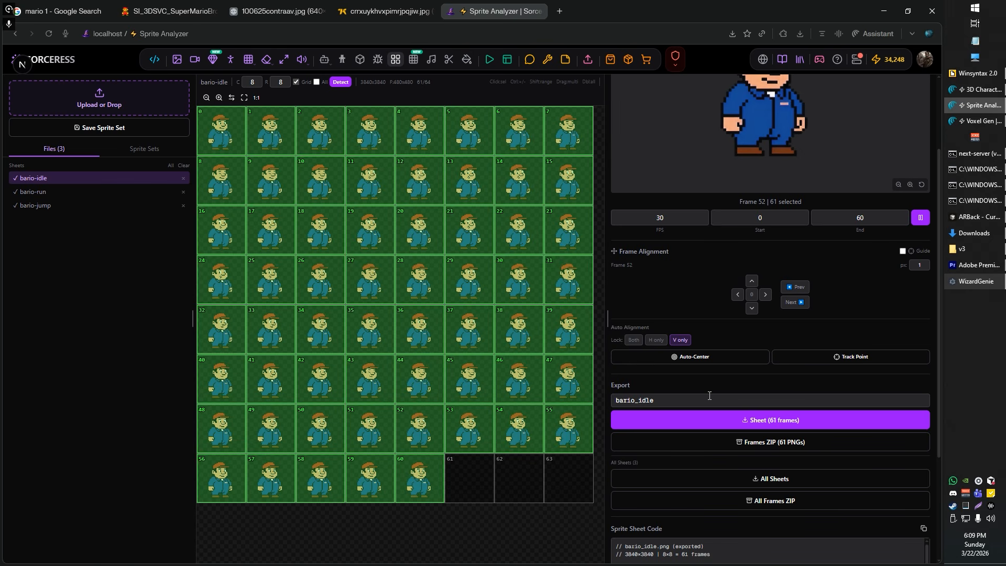
{"action": "scroll", "coordinate": [748, 335], "scroll_direction": "down", "scroll_amount": 3}
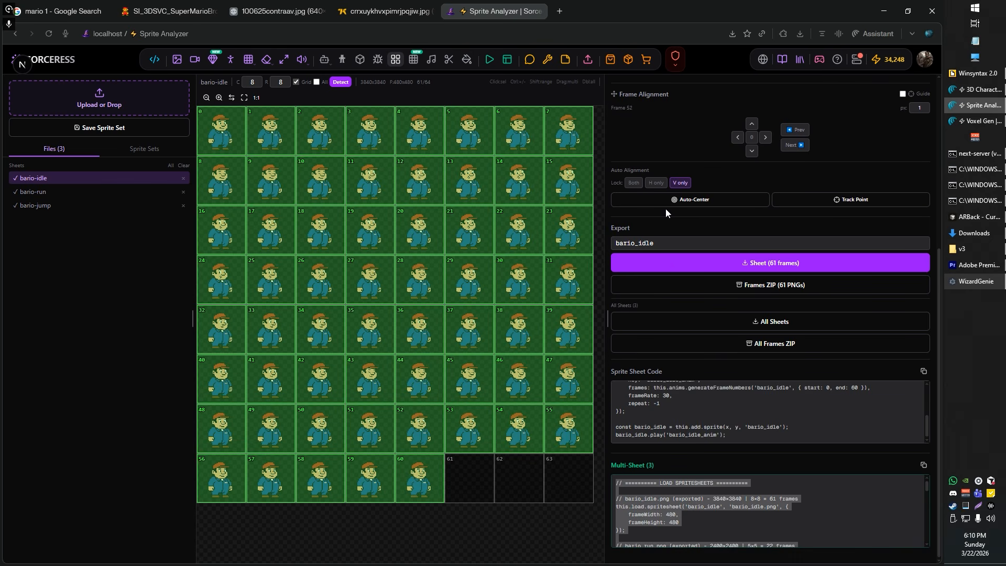
{"action": "scroll", "coordinate": [666, 209], "scroll_direction": "up", "scroll_amount": 4}
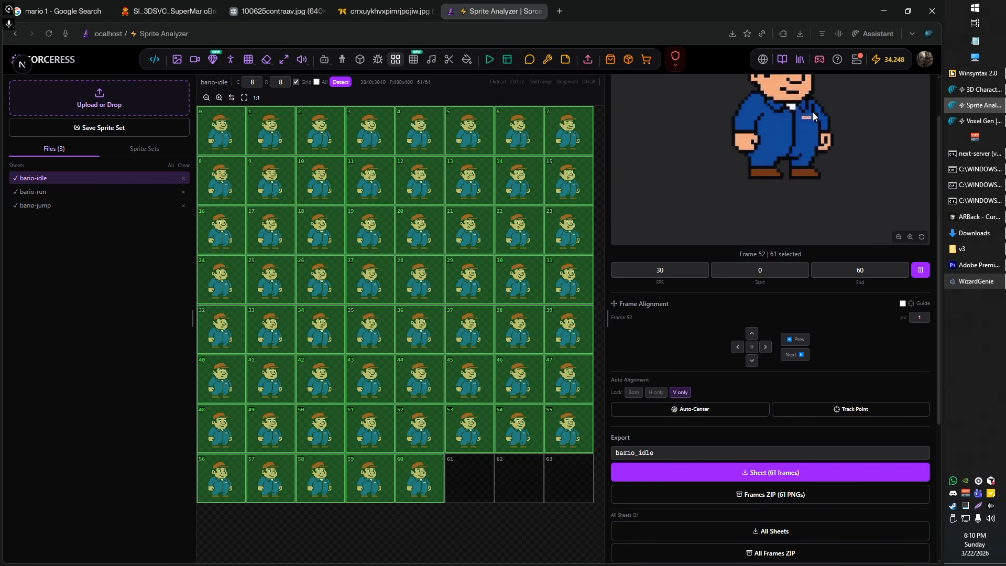
{"action": "scroll", "coordinate": [788, 143], "scroll_direction": "down", "scroll_amount": 3}
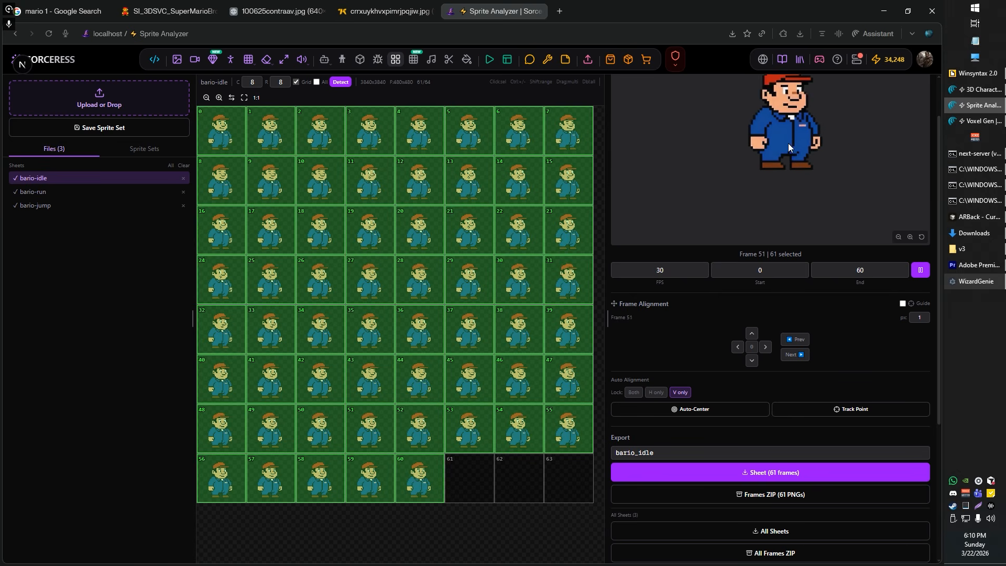
{"action": "left_click_drag", "start_coordinate": [788, 144], "coordinate": [775, 212]}
{"action": "scroll", "coordinate": [685, 404], "scroll_direction": "down", "scroll_amount": 4}
{"action": "scroll", "coordinate": [715, 503], "scroll_direction": "down", "scroll_amount": 6}
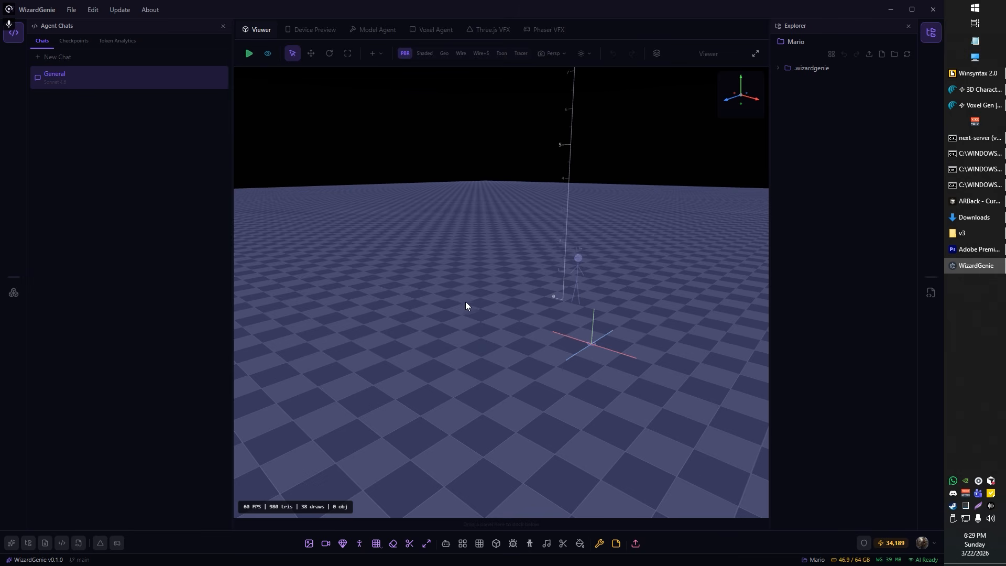
Step: Switch to the Mario project in WizardGenie and narrow the Agent Chats pane slightly
{"action": "left_click_drag", "start_coordinate": [466, 301], "coordinate": [430, 299]}
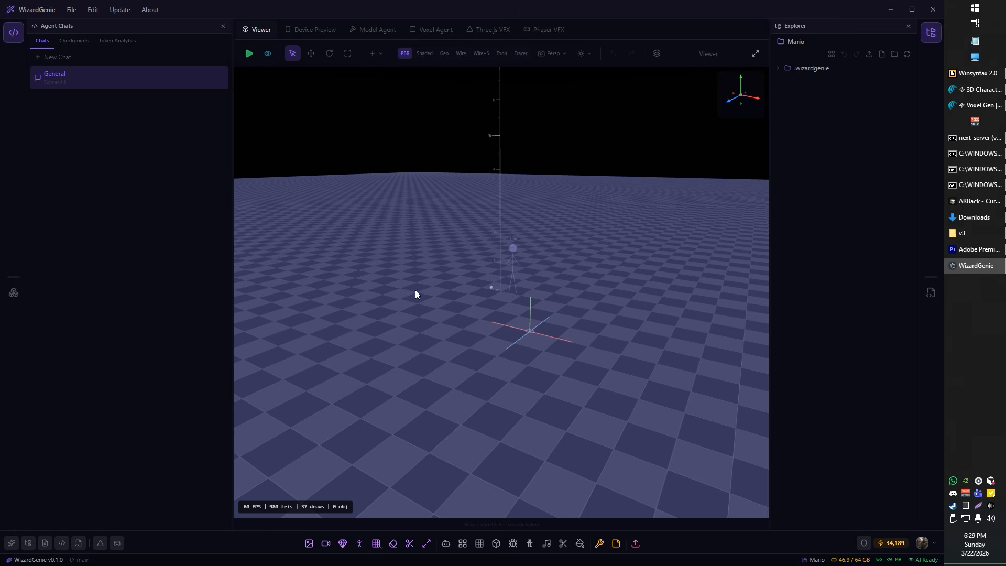
{"action": "left_click_drag", "start_coordinate": [415, 290], "coordinate": [522, 260]}
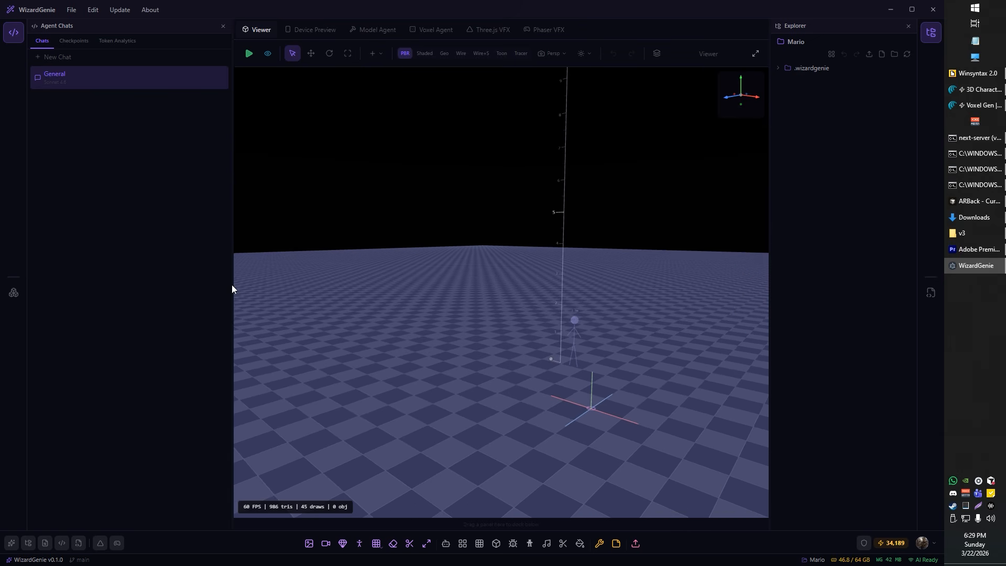
{"action": "left_click_drag", "start_coordinate": [232, 285], "coordinate": [218, 286]}
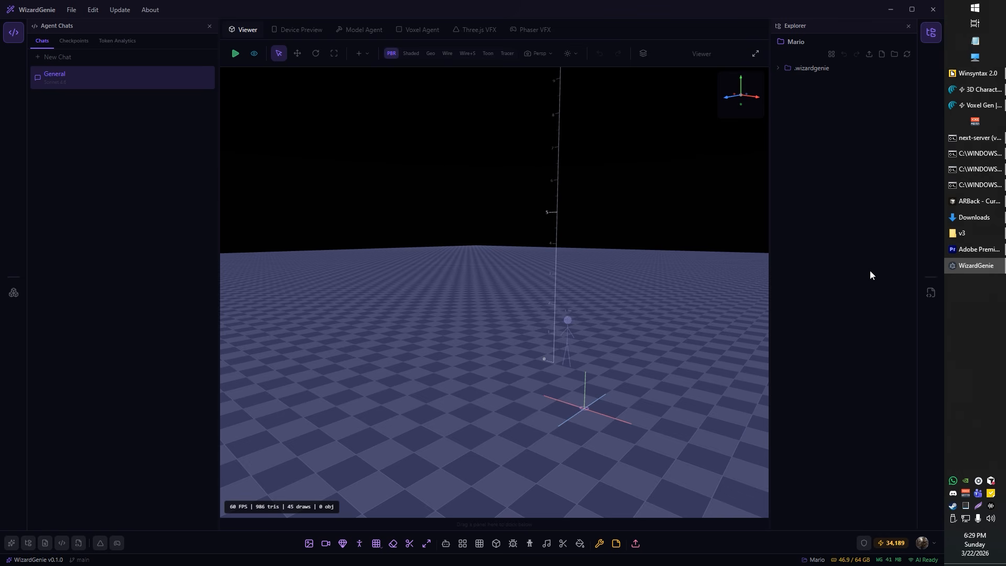
Step: Create a folder named bario in the Mario project and add bario_idle.png, bario_jump.png and bario_run.png to it
{"action": "right_click", "coordinate": [800, 111]}
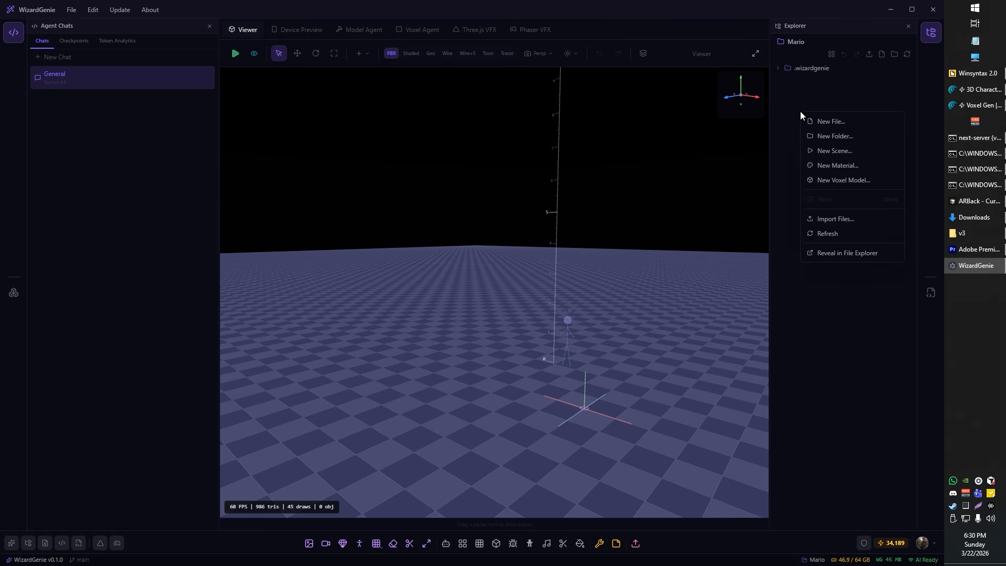
{"action": "left_click", "coordinate": [832, 137]}
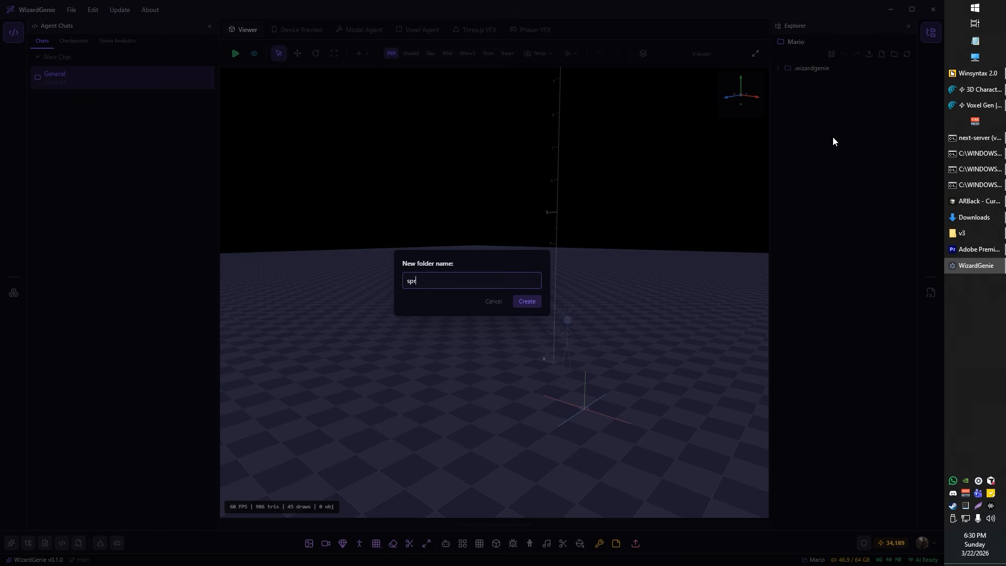
{"action": "type", "text": "mario"}
{"action": "key", "text": "ctrl+a"}
{"action": "key", "text": "Home"}
{"action": "type", "text": "b"}
{"action": "key", "text": "Return"}
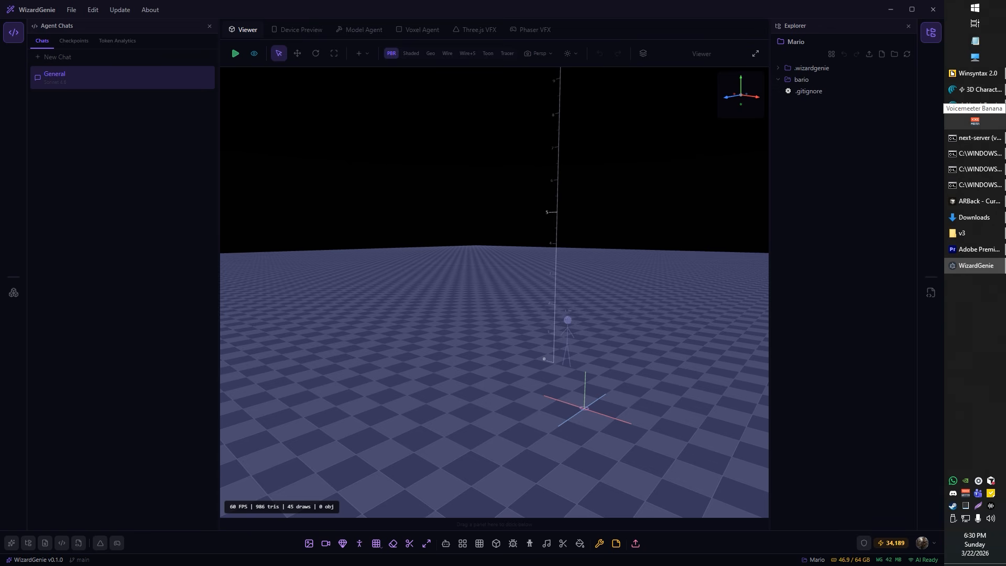
{"action": "left_click_drag", "start_coordinate": [891, 149], "coordinate": [801, 81]}
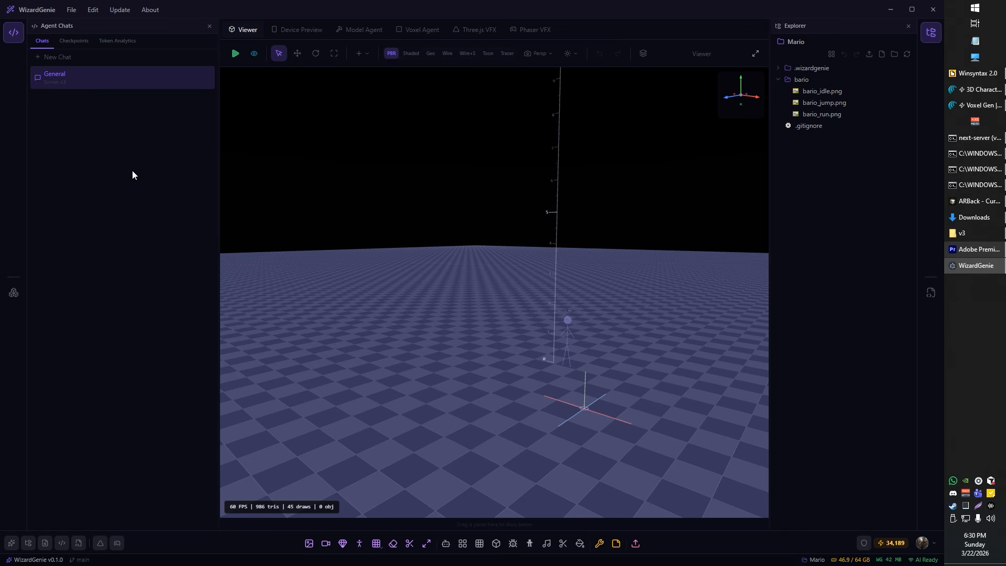
Step: Review the sprite animation code in Notepad and set the General agent chat's model to Opus 4.6
{"action": "left_click", "coordinate": [975, 41]}
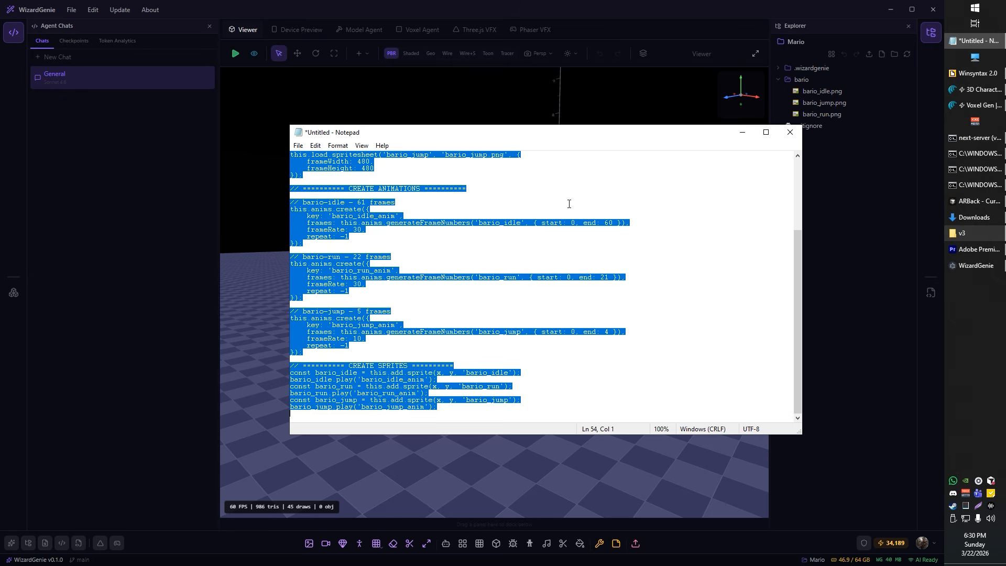
{"action": "scroll", "coordinate": [536, 192], "scroll_direction": "up", "scroll_amount": 4}
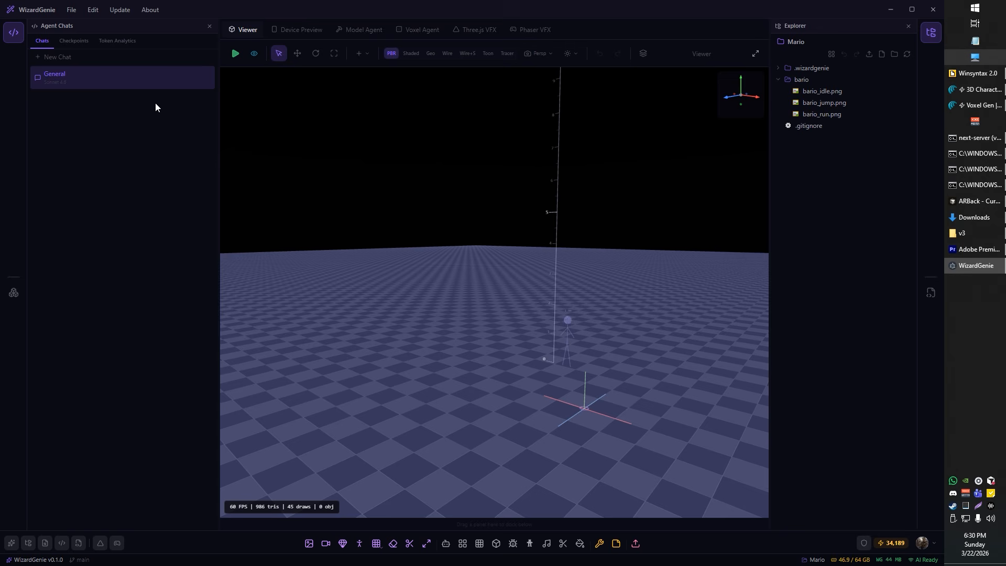
{"action": "left_click", "coordinate": [114, 85]}
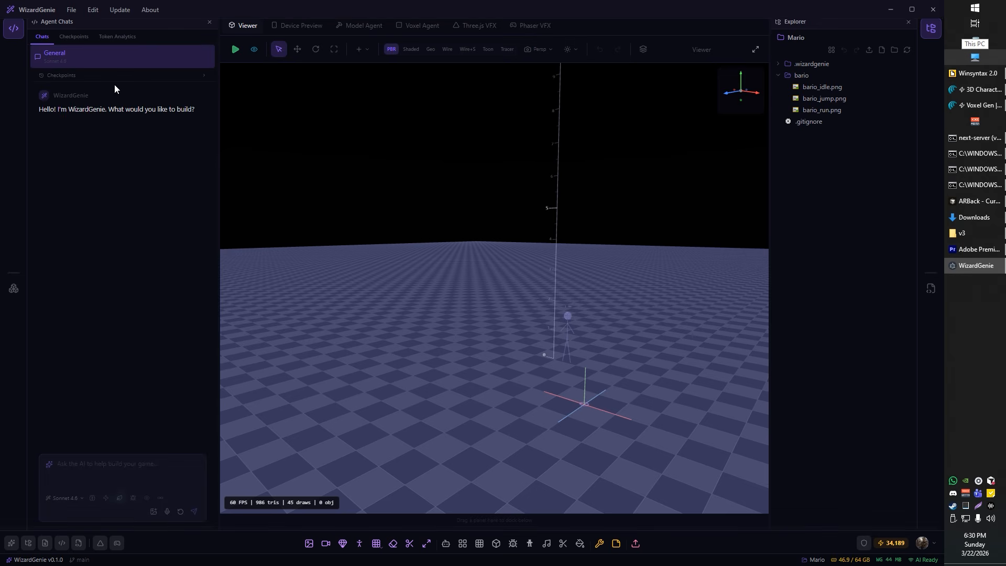
{"action": "left_click", "coordinate": [66, 499]}
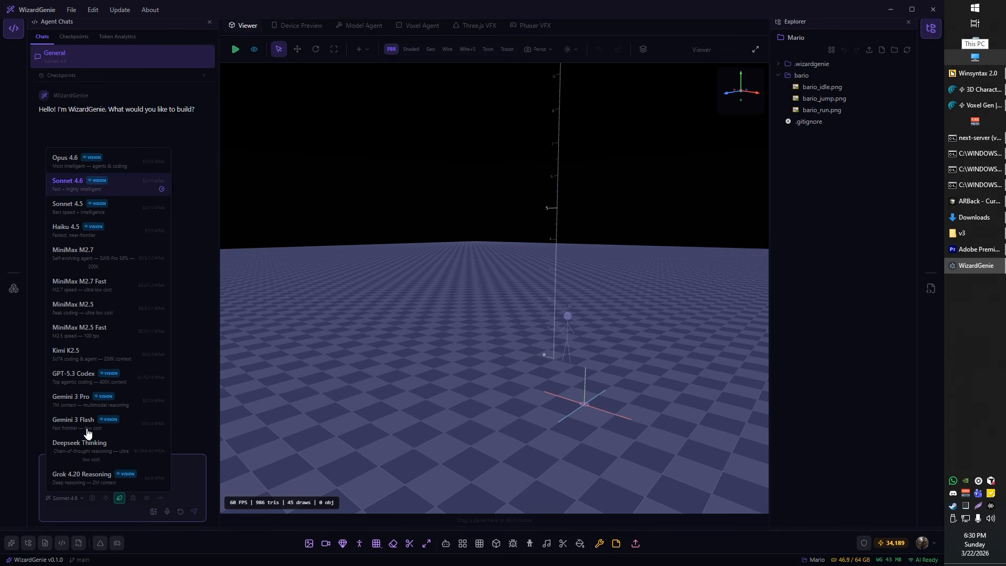
{"action": "left_click", "coordinate": [69, 163]}
{"action": "left_click", "coordinate": [86, 470]}
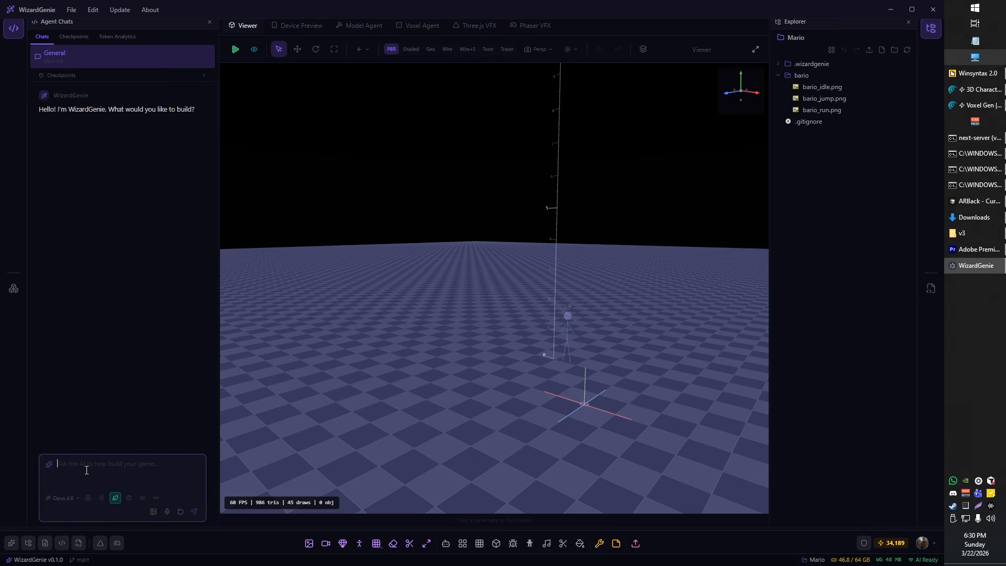
Step: Send the agent a dictated request for an original Mario Brothers prototype with placeholder graphics, with the sprite sheet code pasted in
{"action": "left_click", "coordinate": [168, 511]}
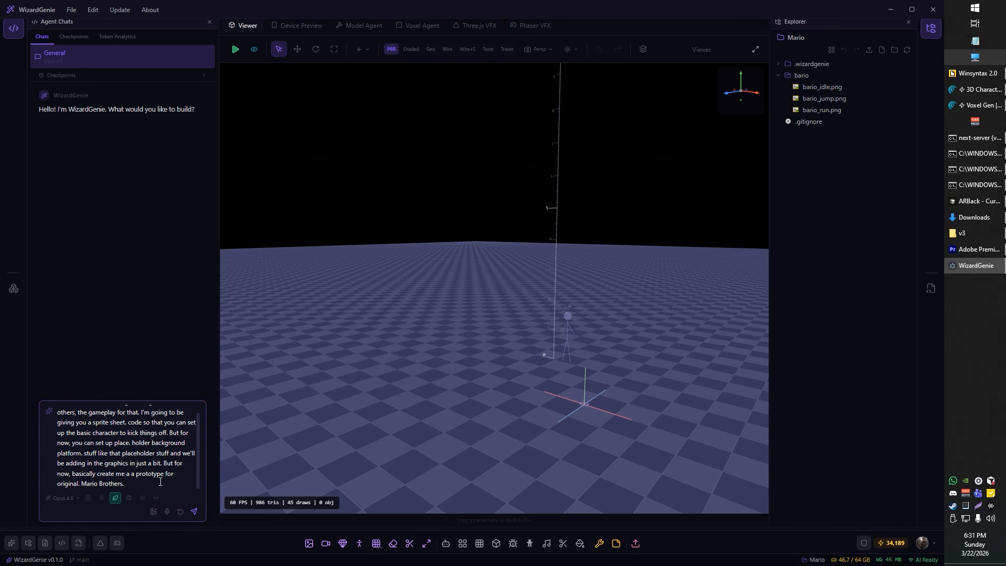
{"action": "key", "text": "ctrl+v"}
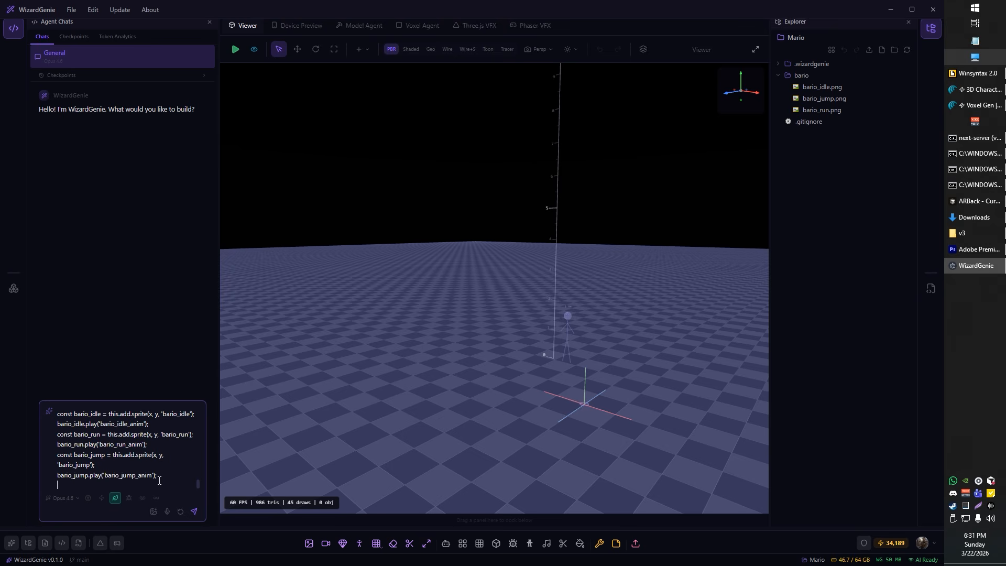
{"action": "scroll", "coordinate": [166, 458], "scroll_direction": "up", "scroll_amount": 5}
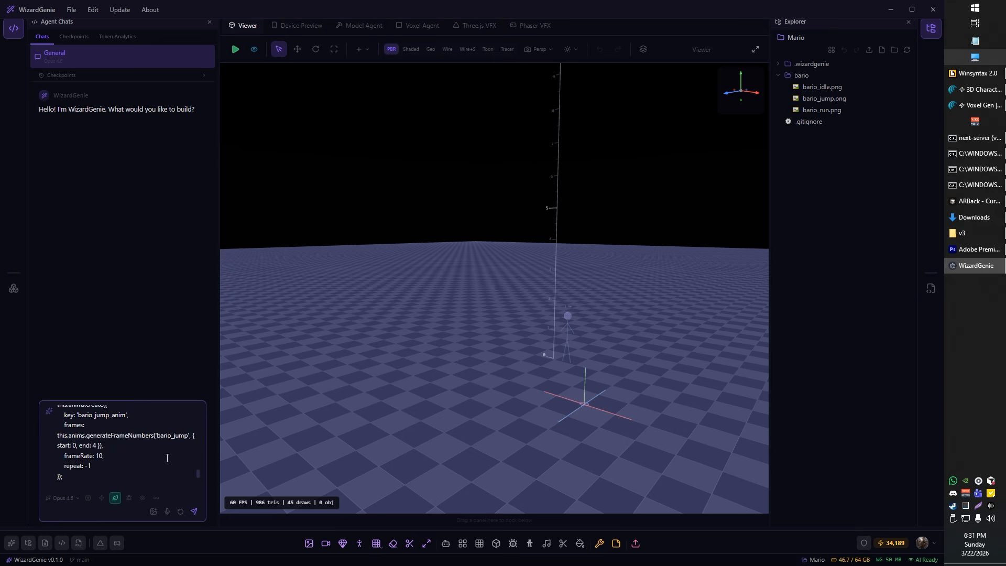
{"action": "left_click", "coordinate": [194, 511]}
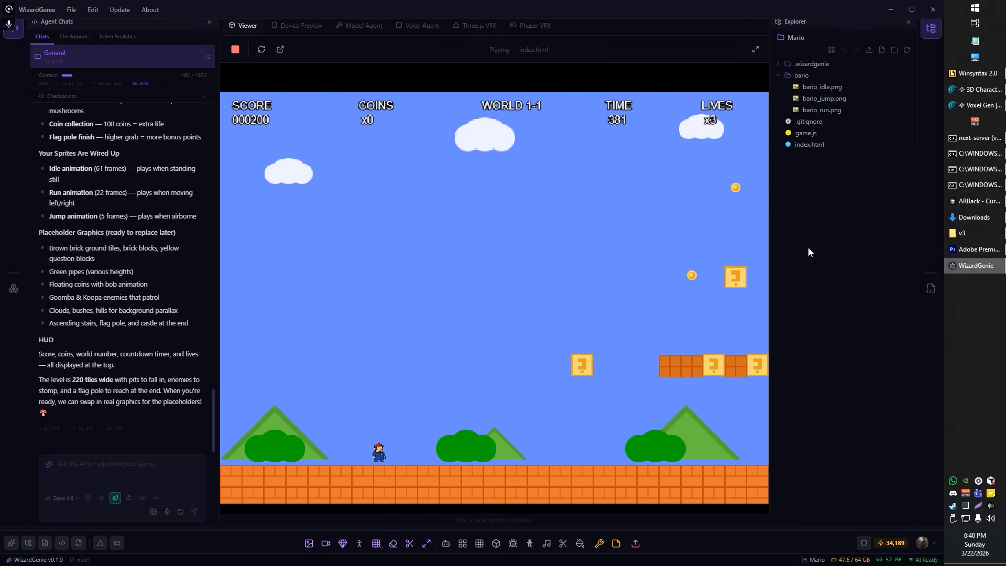
Step: Play-test the generated World 1-1 prototype by running both ways and jumping near the question blocks and green pipe
{"action": "key", "text": "Left"}
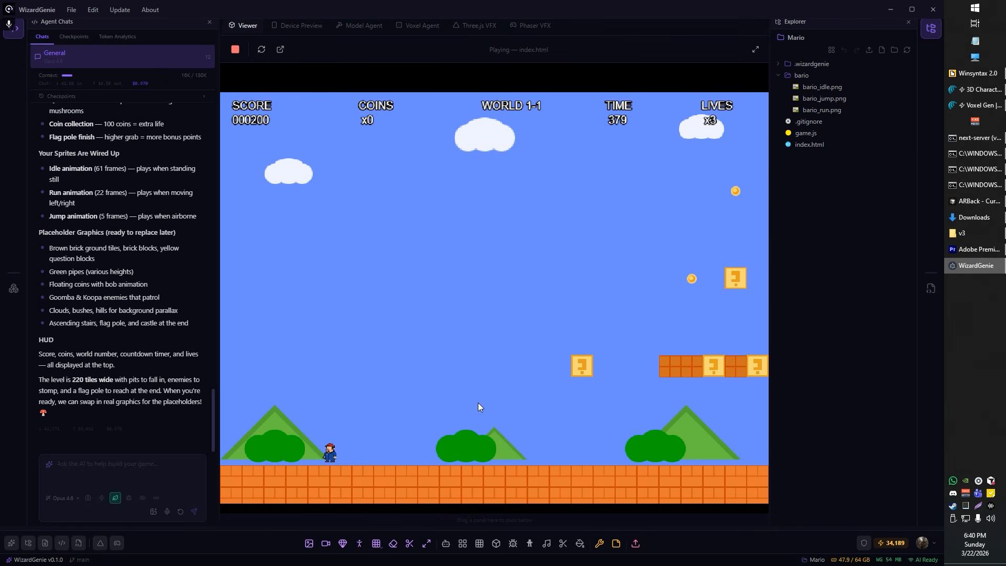
{"action": "key", "text": "Right"}
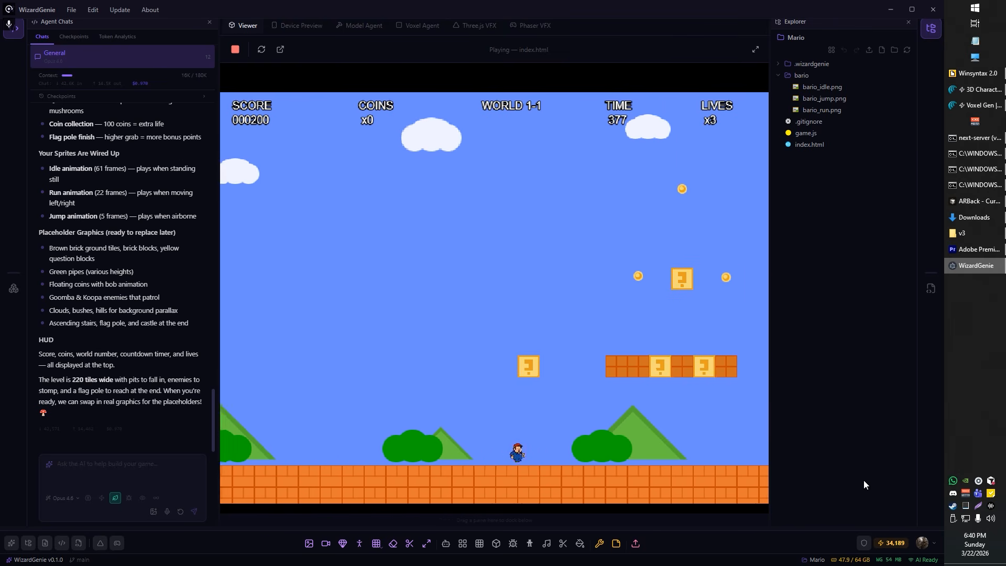
{"action": "key", "text": "space"}
{"action": "key", "text": "space"}
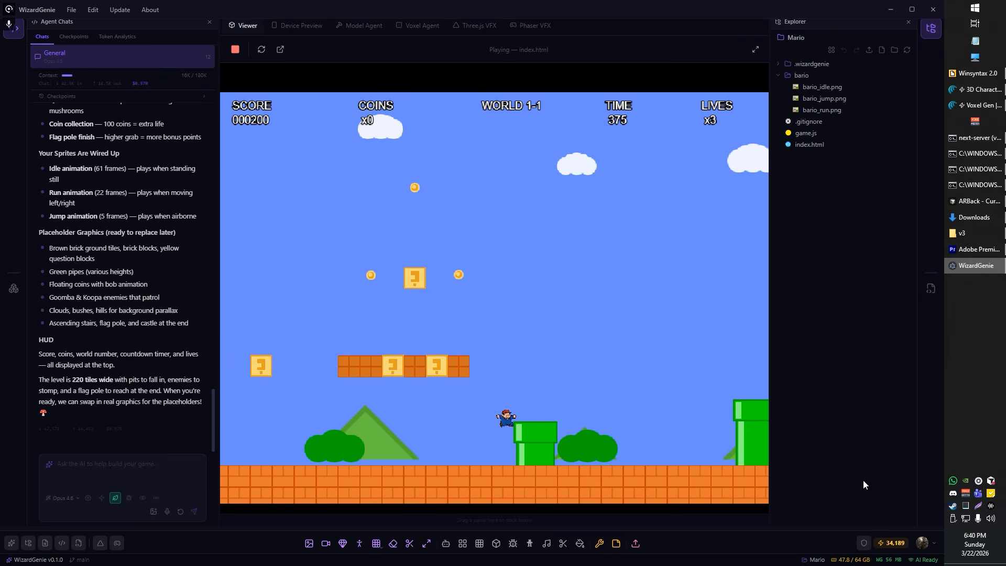
{"action": "key", "text": "space"}
{"action": "key", "text": "space"}
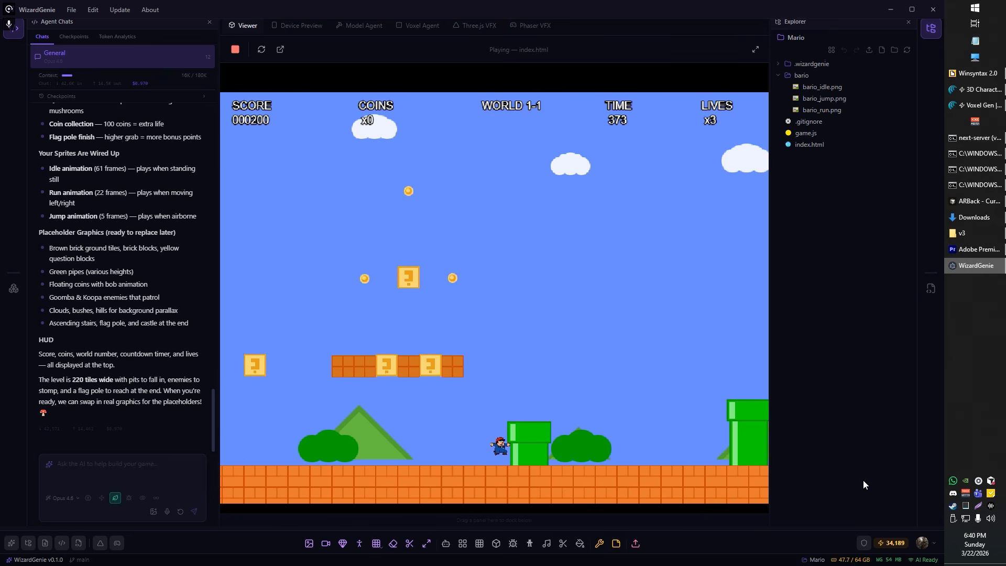
{"action": "key", "text": "Left"}
{"action": "key", "text": "space"}
{"action": "key", "text": "Left"}
{"action": "key", "text": "space"}
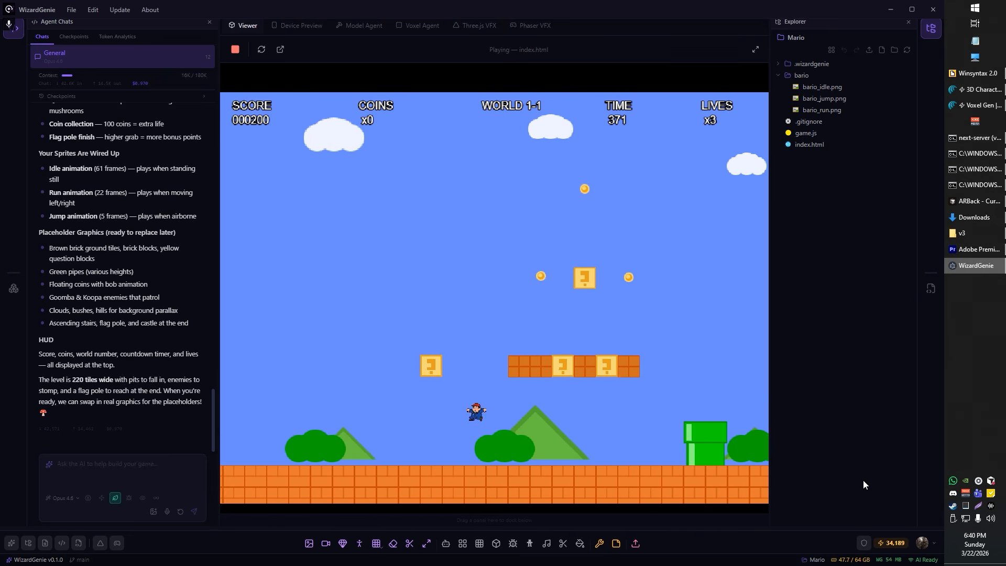
{"action": "key", "text": "Left"}
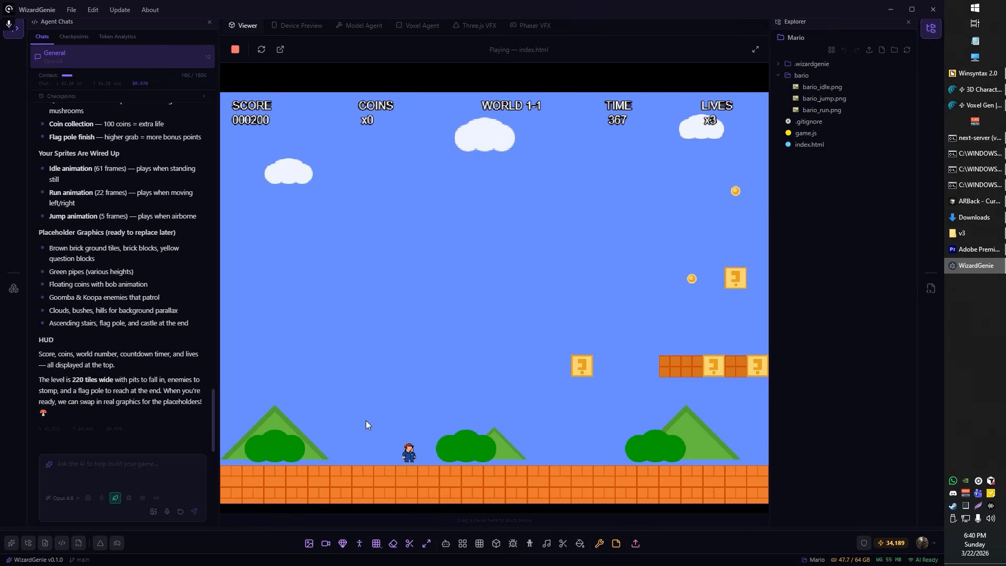
Step: Tell the agent to make the character about two and a half times larger and fix its low jump and misaligned elements
{"action": "left_click", "coordinate": [167, 512]}
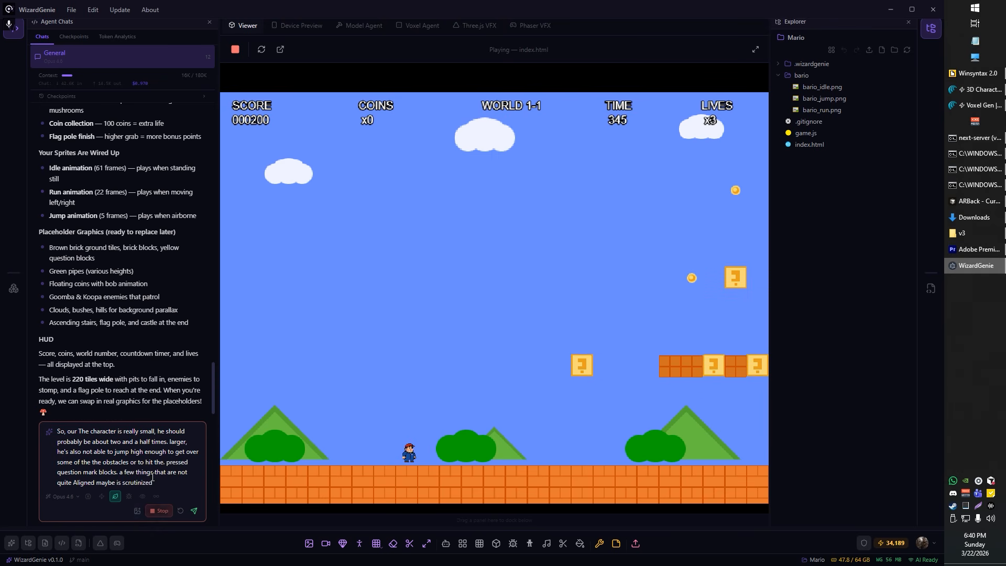
{"action": "left_click", "coordinate": [193, 511]}
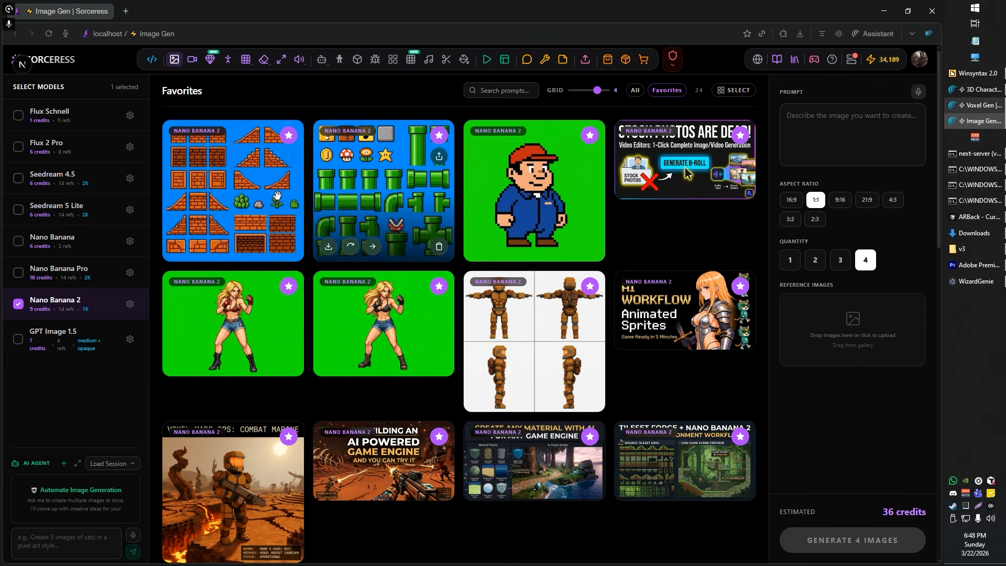
Step: Download the brick and pipe tileset images from the Image Gen favorites and open Tileset Forge
{"action": "mouse_move", "coordinate": [234, 203]}
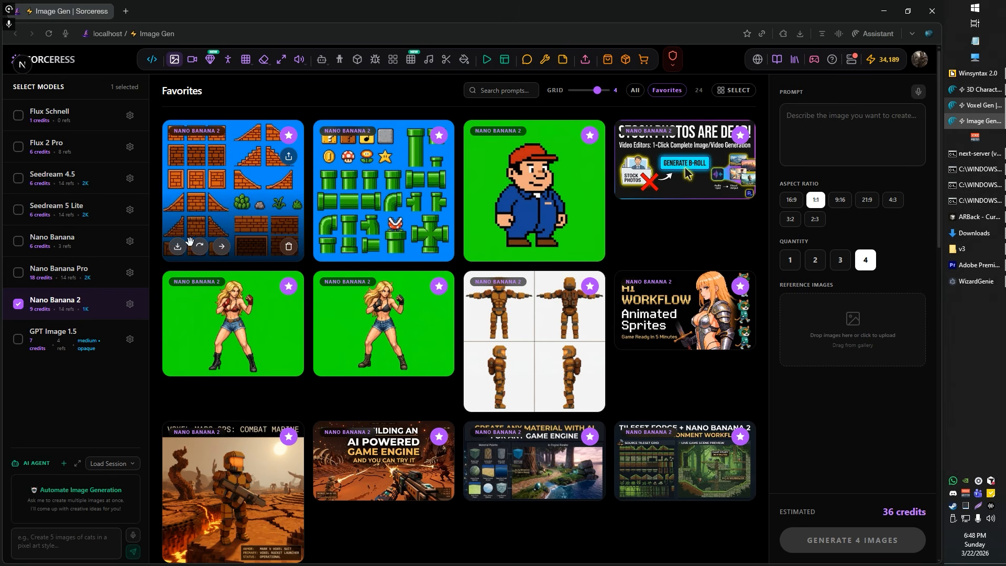
{"action": "left_click", "coordinate": [329, 247]}
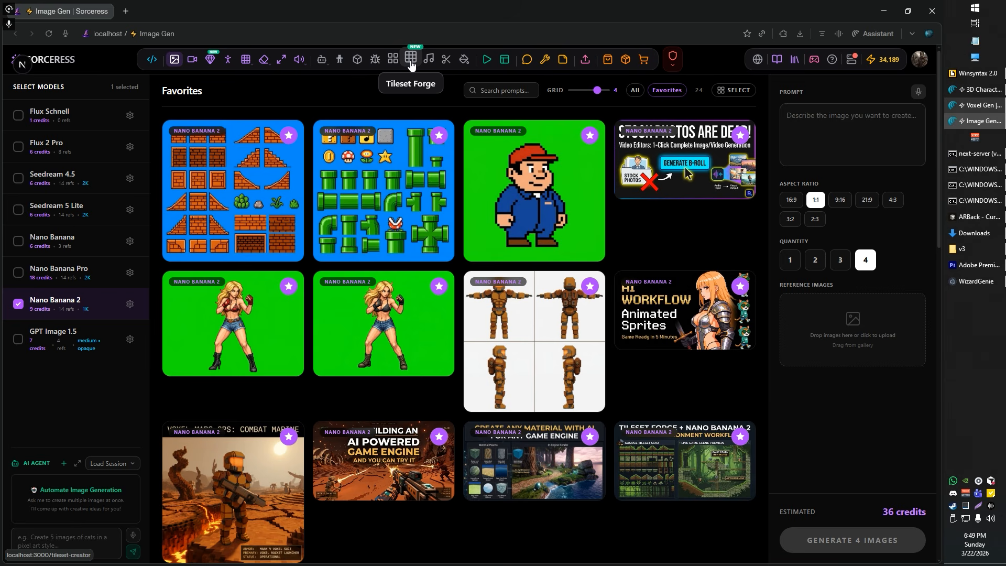
{"action": "left_click", "coordinate": [412, 59]}
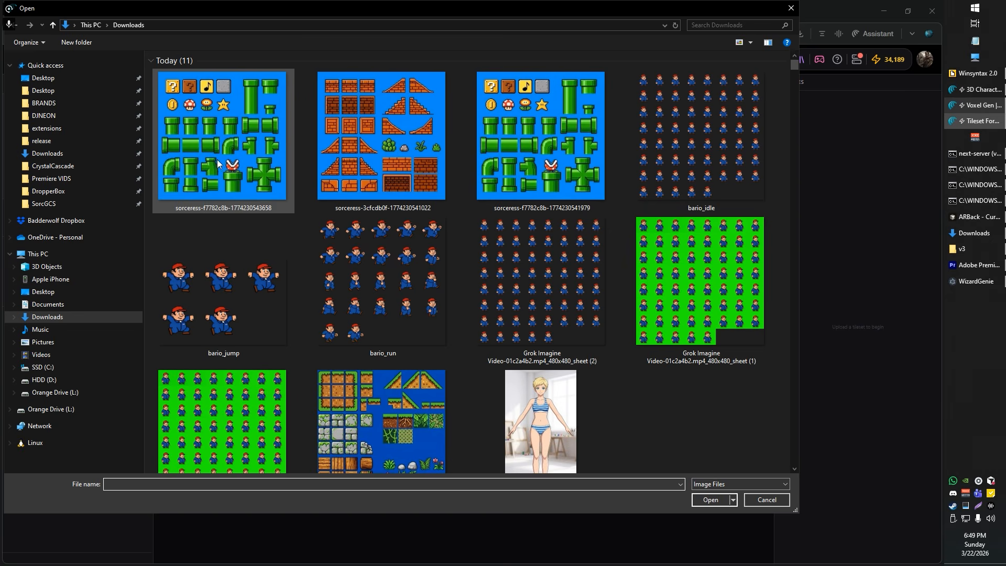
Step: Load the pipe and brick tileset images together as source sheets and view the pipe sheet
{"action": "left_click", "coordinate": [262, 147]}
{"action": "left_click", "coordinate": [364, 149], "text": "ctrl"}
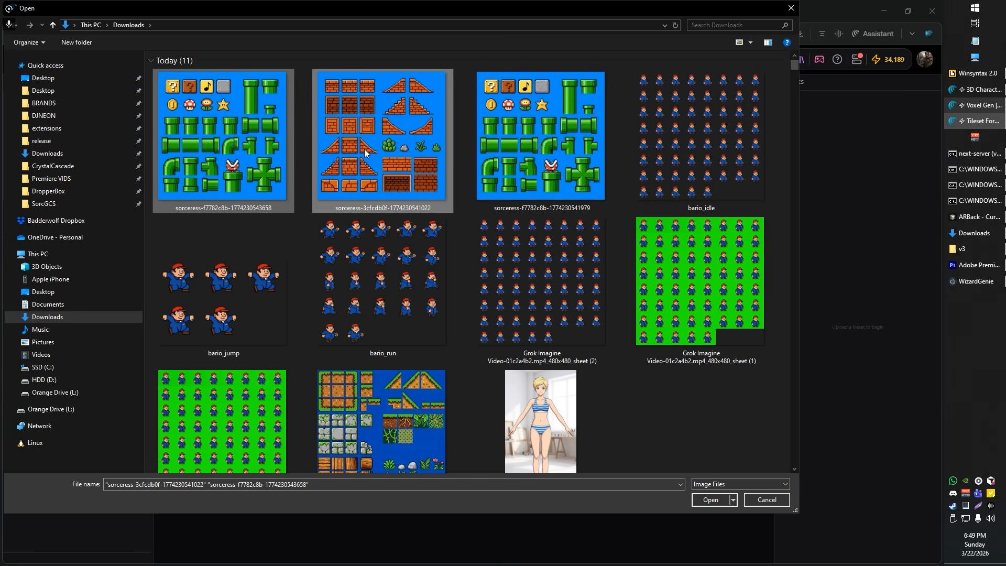
{"action": "key", "text": "Return"}
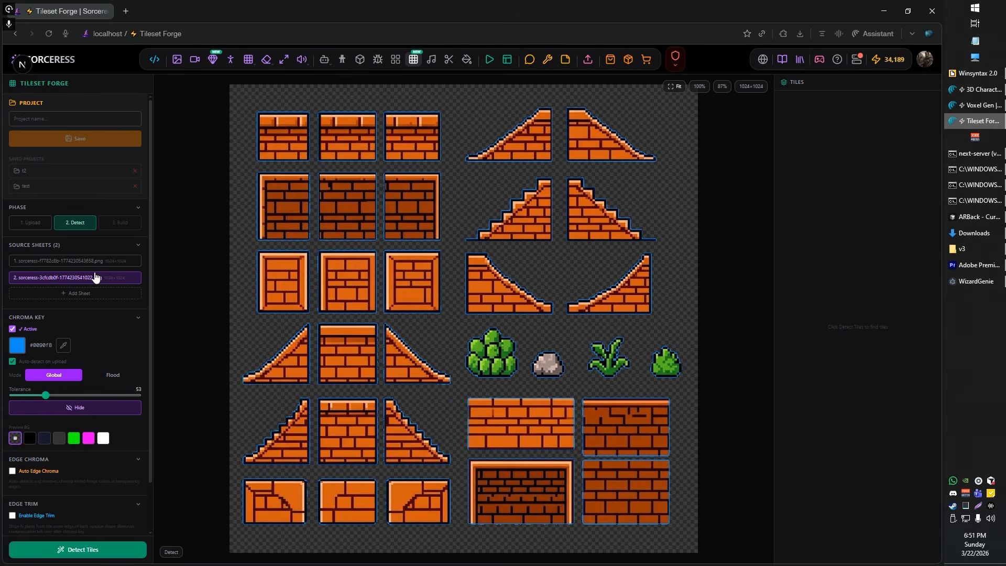
{"action": "left_click", "coordinate": [97, 262]}
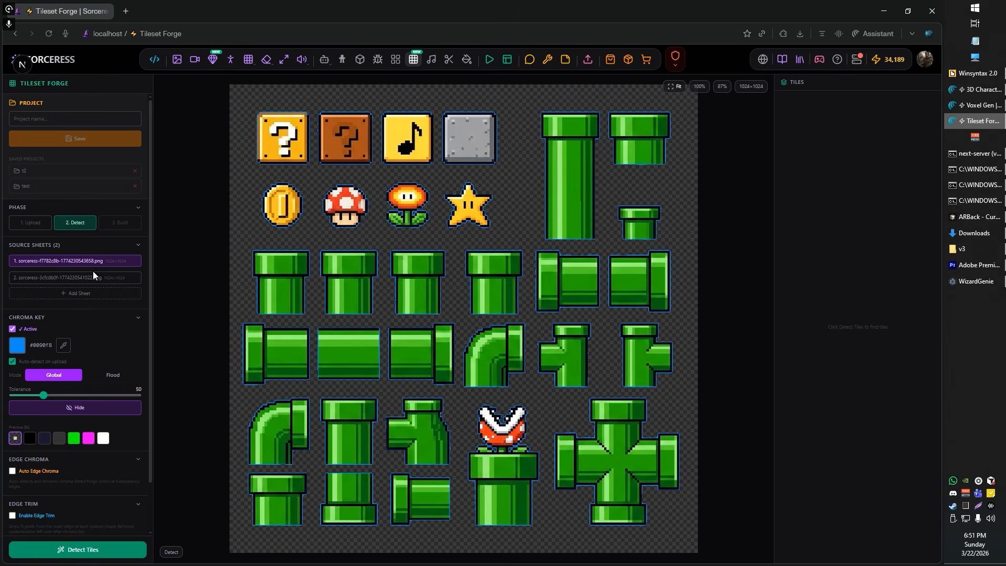
Step: Set the brick sheet's chroma key tolerance to 103 and check the cleaned tile edges
{"action": "left_click", "coordinate": [91, 281]}
{"action": "scroll", "coordinate": [419, 251], "scroll_direction": "up", "scroll_amount": 10}
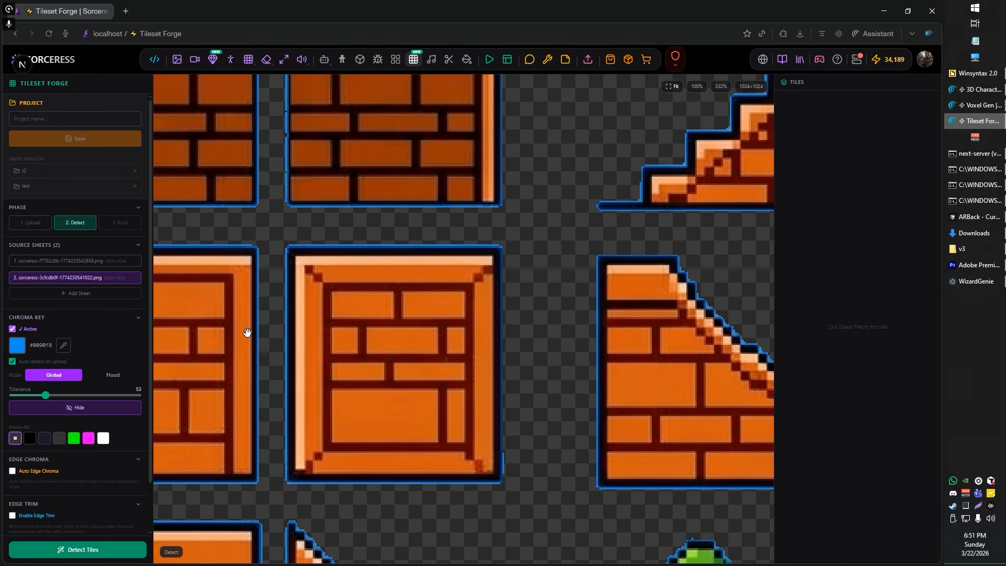
{"action": "left_click_drag", "start_coordinate": [46, 395], "coordinate": [77, 397]}
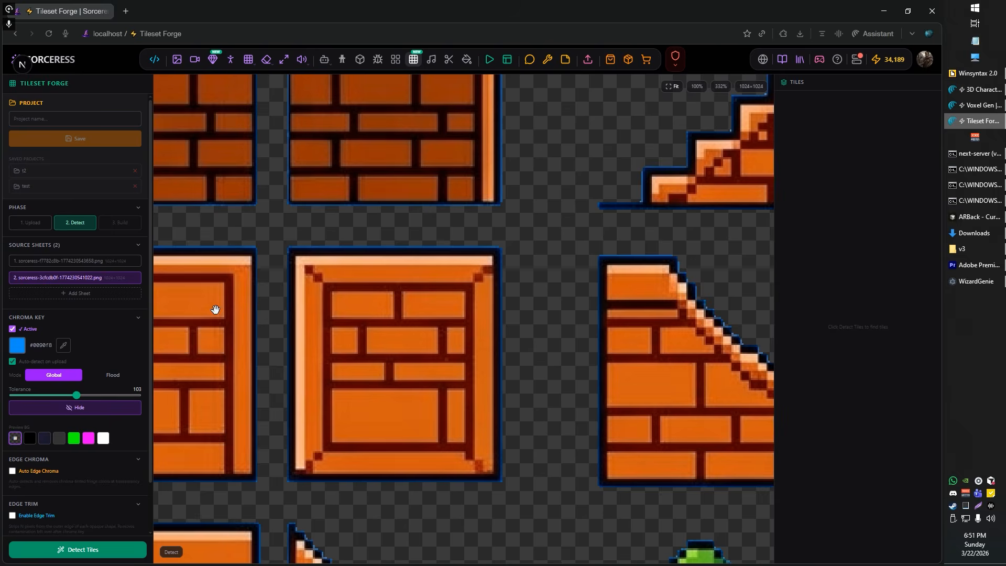
{"action": "scroll", "coordinate": [215, 310], "scroll_direction": "down", "scroll_amount": 10}
{"action": "left_click_drag", "start_coordinate": [384, 261], "coordinate": [483, 218]}
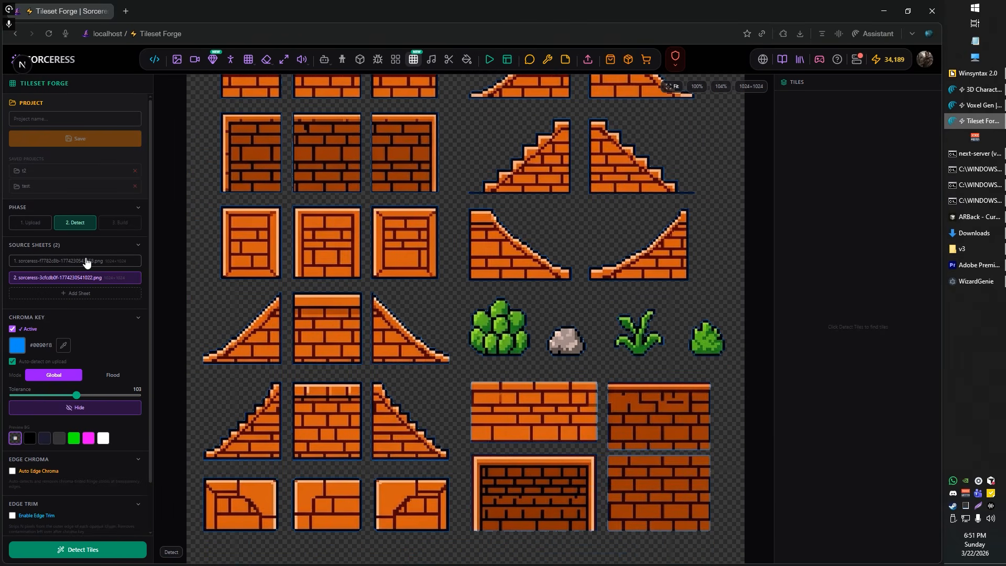
Step: Detect the tiles on the brick sheet and look over the detected outlines
{"action": "scroll", "coordinate": [383, 202], "scroll_direction": "up", "scroll_amount": 6}
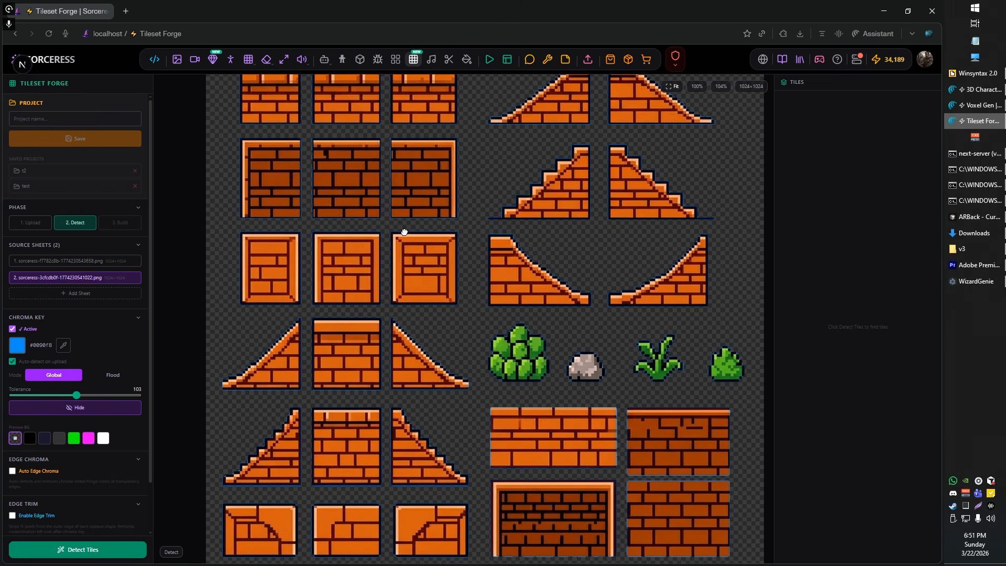
{"action": "scroll", "coordinate": [399, 221], "scroll_direction": "down", "scroll_amount": 4}
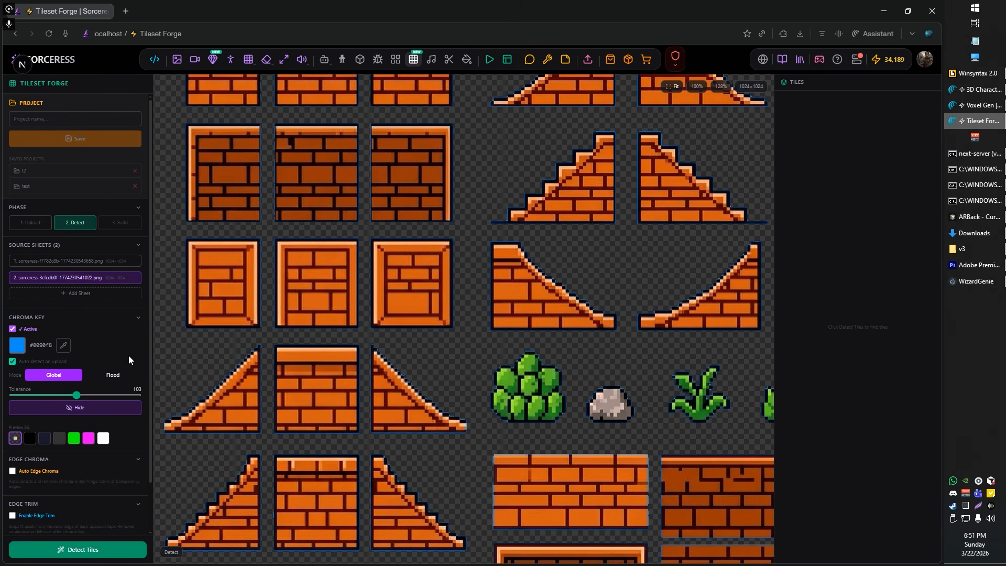
{"action": "scroll", "coordinate": [359, 320], "scroll_direction": "down", "scroll_amount": 2}
{"action": "scroll", "coordinate": [105, 406], "scroll_direction": "down", "scroll_amount": 2}
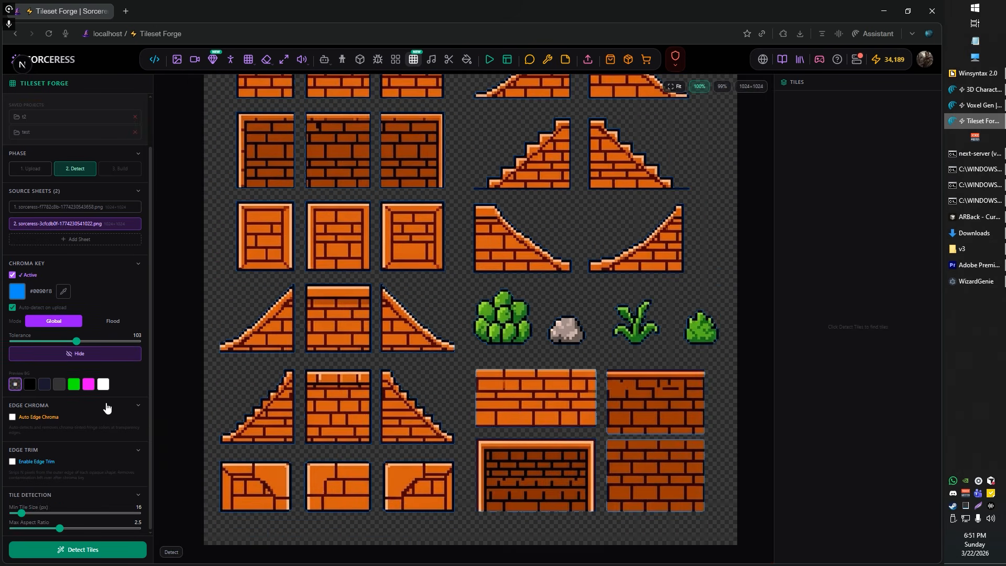
{"action": "left_click", "coordinate": [80, 551]}
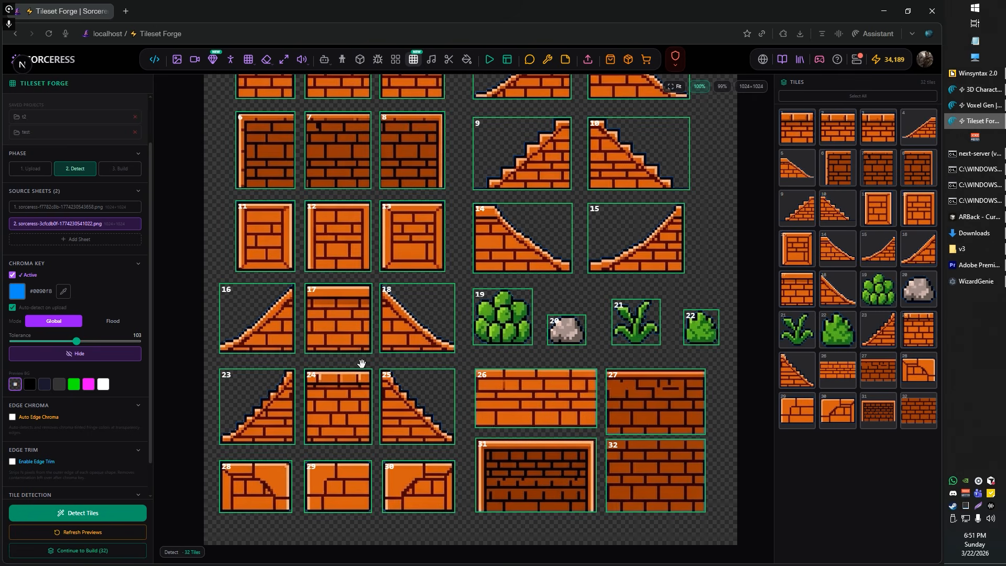
{"action": "scroll", "coordinate": [81, 423], "scroll_direction": "down", "scroll_amount": 1}
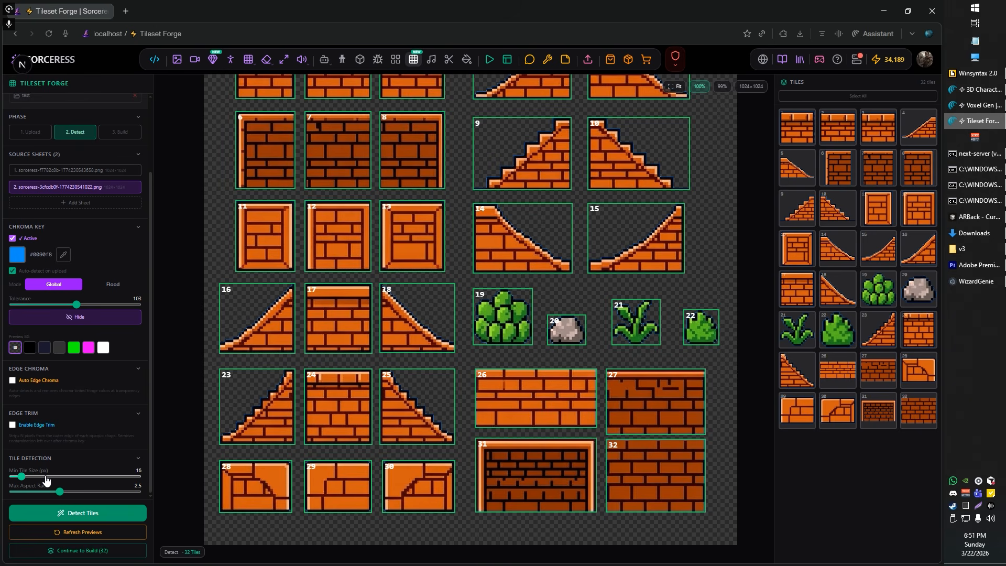
{"action": "scroll", "coordinate": [333, 217], "scroll_direction": "down", "scroll_amount": 3}
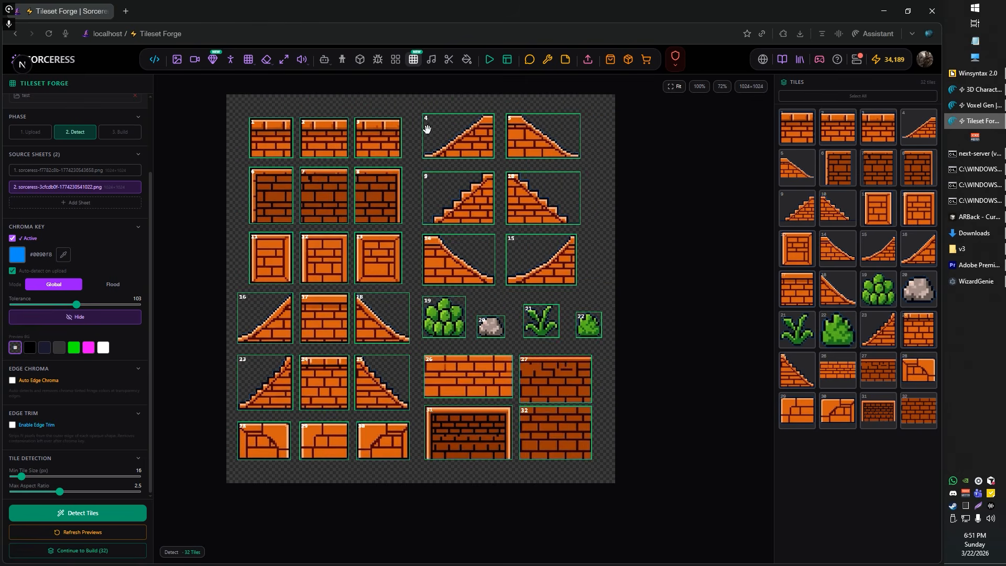
{"action": "scroll", "coordinate": [427, 129], "scroll_direction": "up", "scroll_amount": 2}
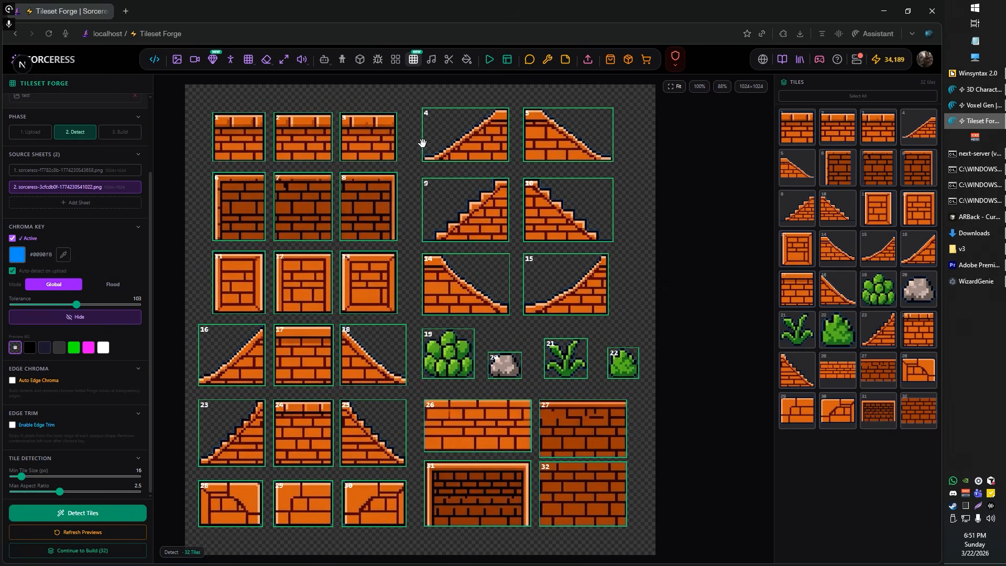
Step: Detect the tiles on the pipe and item sheet and review the combined tile list
{"action": "left_click", "coordinate": [71, 171]}
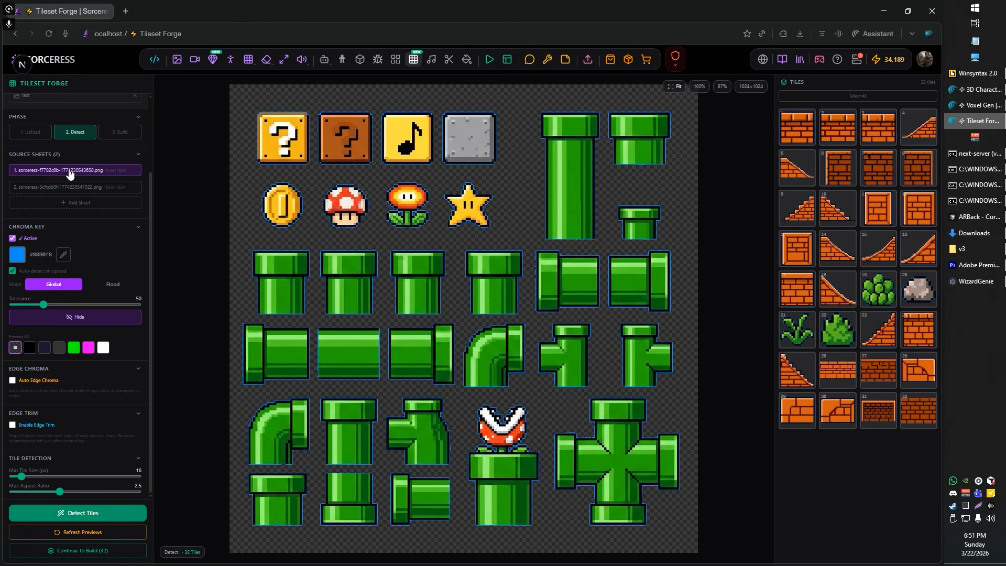
{"action": "left_click", "coordinate": [89, 520]}
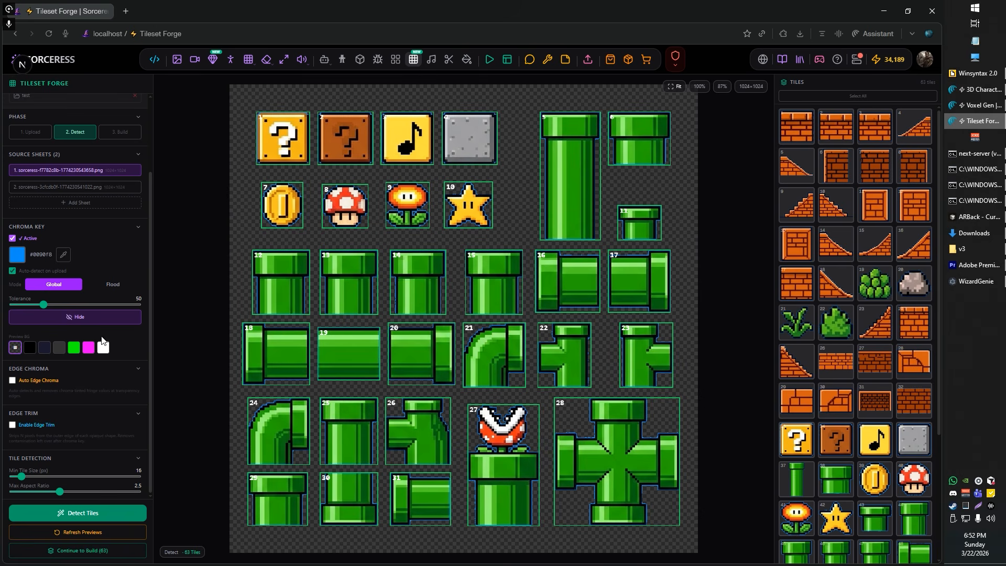
{"action": "scroll", "coordinate": [831, 296], "scroll_direction": "down", "scroll_amount": 3}
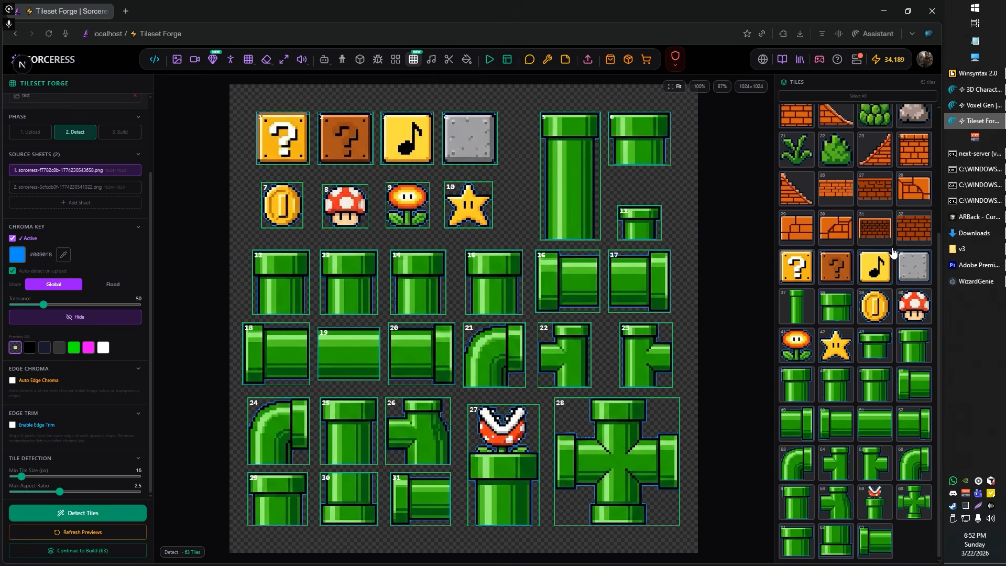
{"action": "scroll", "coordinate": [837, 283], "scroll_direction": "up", "scroll_amount": 3}
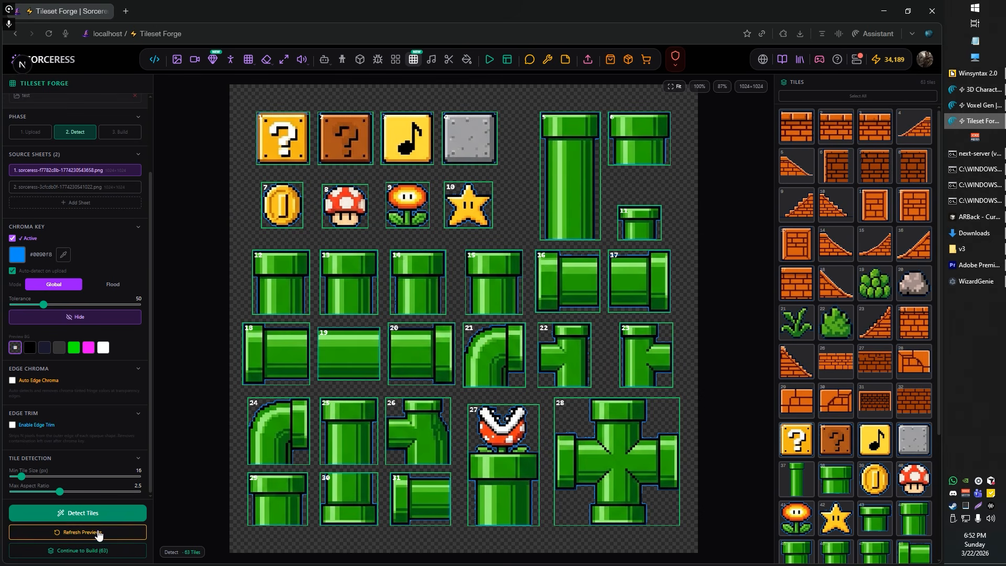
Step: Continue to the Build phase and place the first brick tile on the canvas grid
{"action": "left_click", "coordinate": [92, 551]}
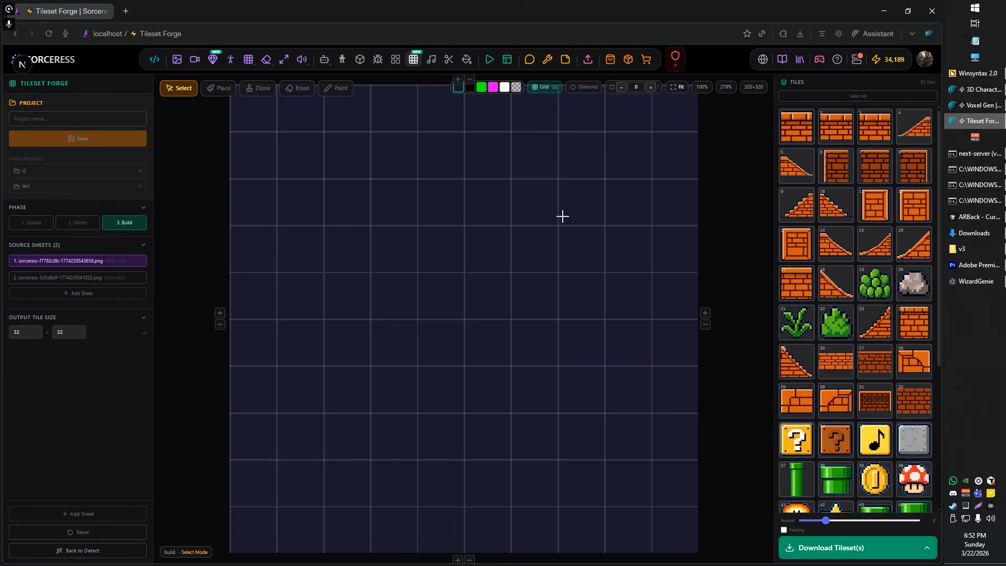
{"action": "scroll", "coordinate": [562, 215], "scroll_direction": "down", "scroll_amount": 1}
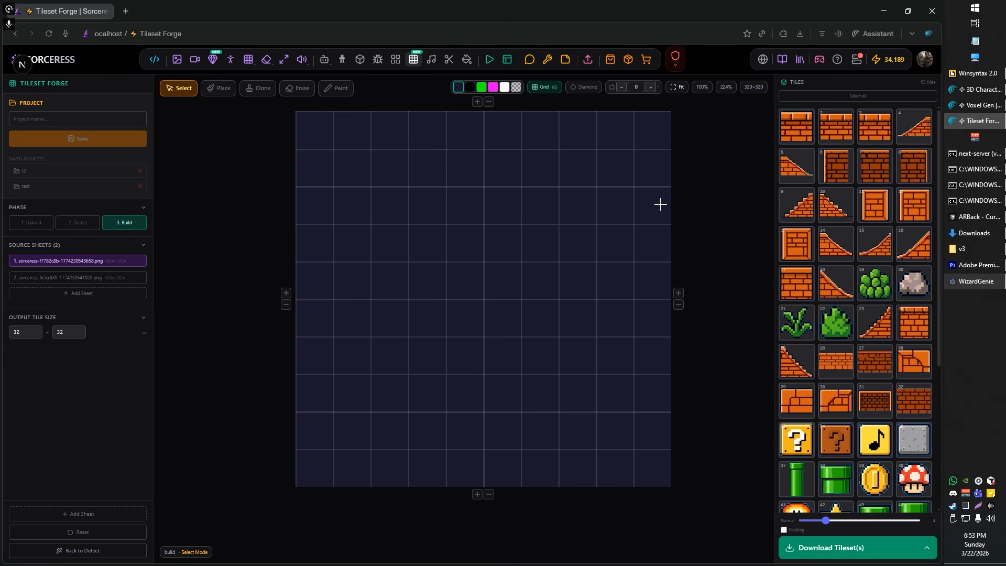
{"action": "left_click", "coordinate": [796, 132]}
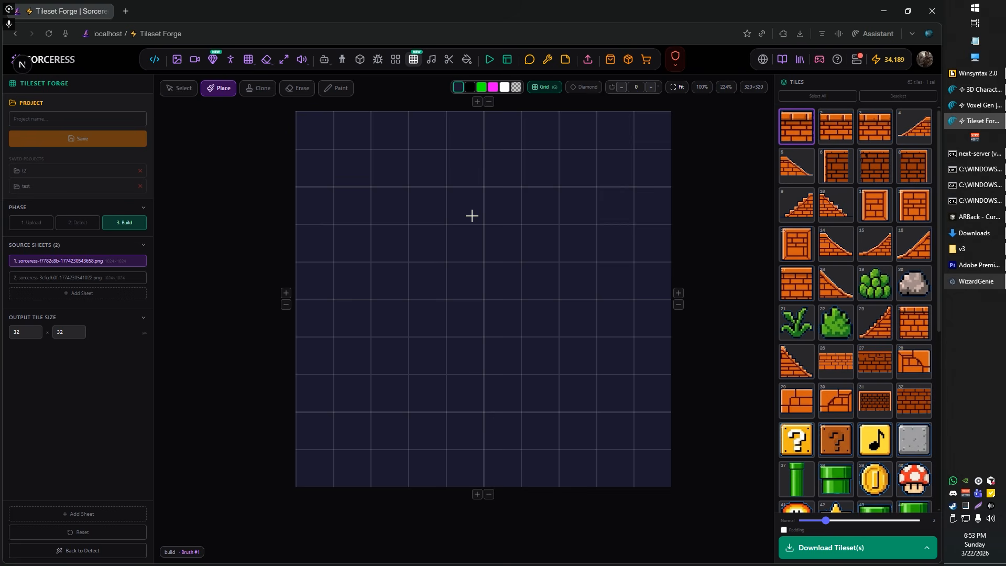
{"action": "left_click", "coordinate": [461, 240]}
{"action": "scroll", "coordinate": [485, 243], "scroll_direction": "up", "scroll_amount": 5}
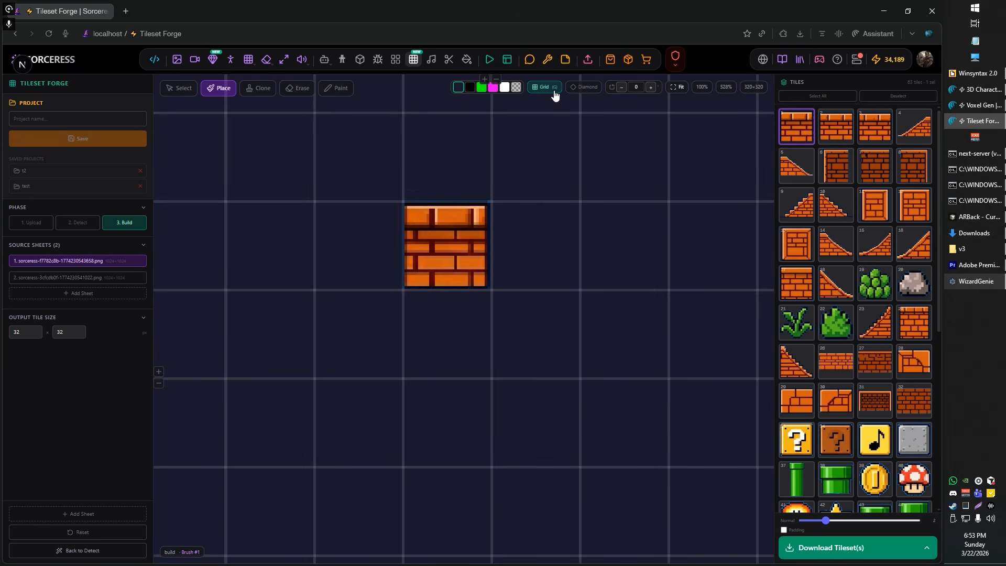
Step: Toggle the grid off and on to compare the placed brick tile's edges with the cell boundaries
{"action": "left_click", "coordinate": [555, 95]}
{"action": "key", "text": "g"}
{"action": "key", "text": "g"}
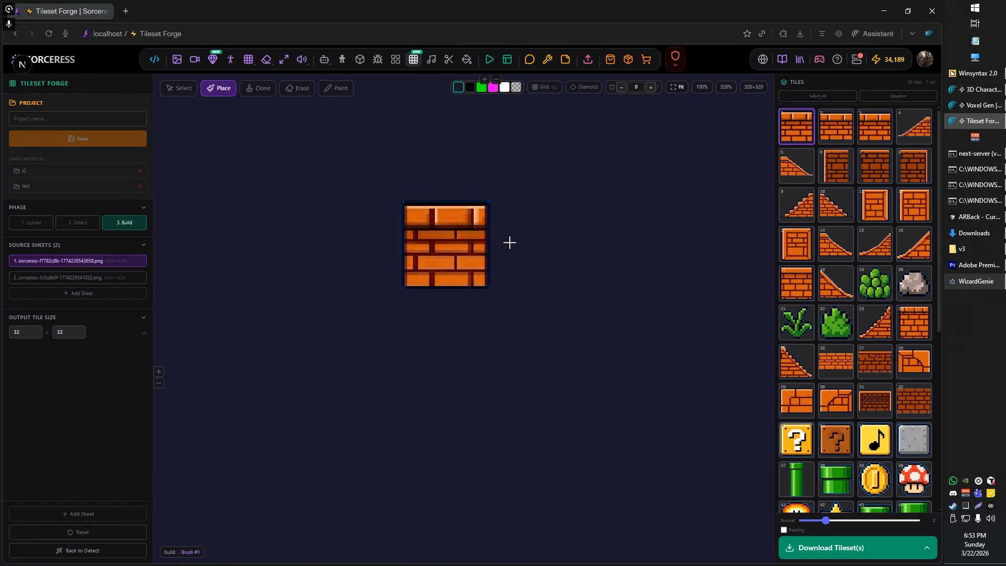
{"action": "left_click", "coordinate": [549, 93]}
{"action": "left_click", "coordinate": [549, 93]}
{"action": "left_click", "coordinate": [549, 93]}
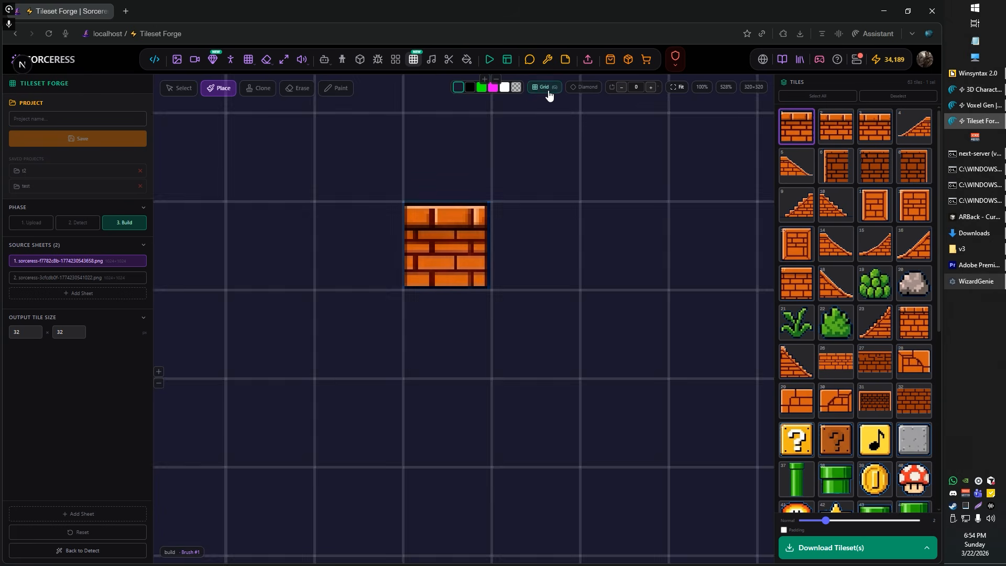
{"action": "left_click", "coordinate": [549, 93]}
{"action": "left_click", "coordinate": [549, 93]}
Step: Place brick tiles 2 and 3 to the right of the first brick and slope tile 4 to its left
{"action": "left_click", "coordinate": [833, 129]}
{"action": "left_click", "coordinate": [537, 227]}
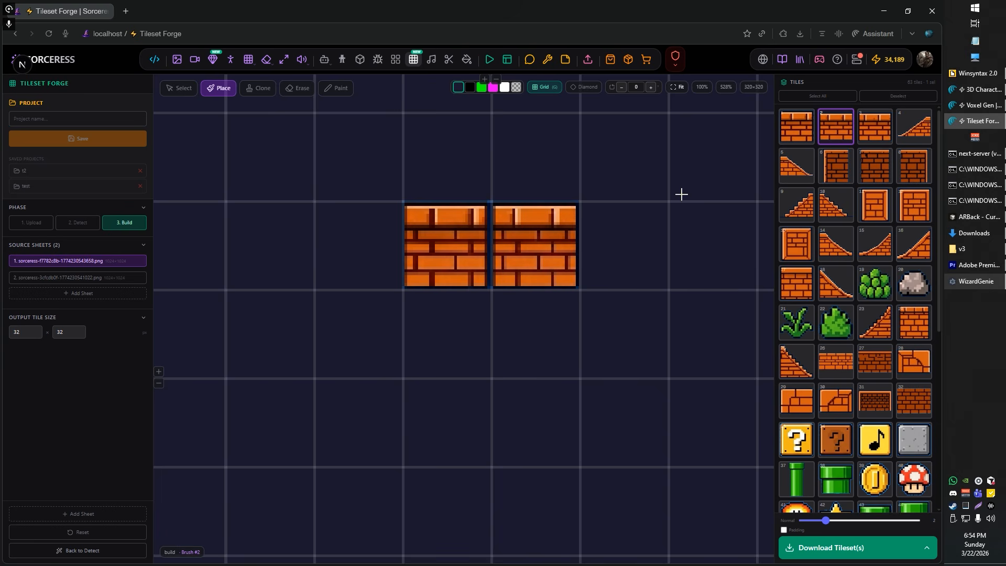
{"action": "left_click", "coordinate": [880, 132]}
{"action": "left_click", "coordinate": [633, 239]}
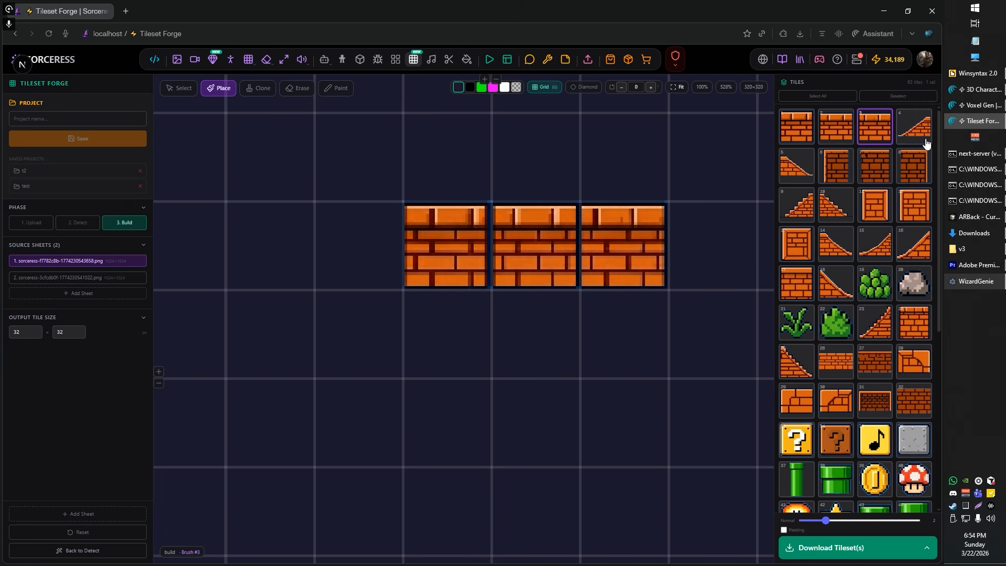
{"action": "left_click", "coordinate": [925, 141]}
{"action": "left_click", "coordinate": [359, 263]}
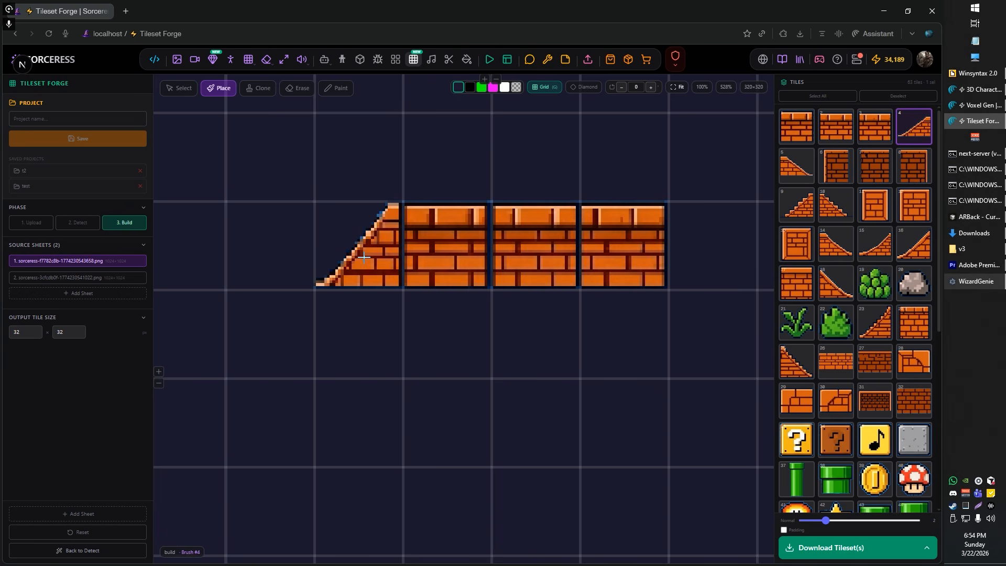
Step: Hide the grid and inspect the outlines and seams between the placed slope and brick tiles
{"action": "key", "text": "g"}
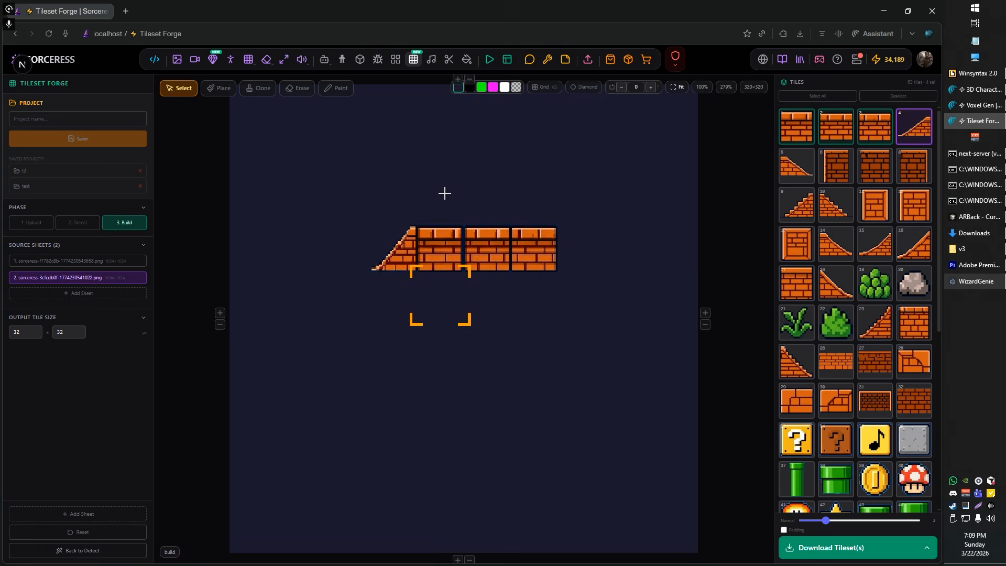
{"action": "scroll", "coordinate": [425, 222], "scroll_direction": "up", "scroll_amount": 3}
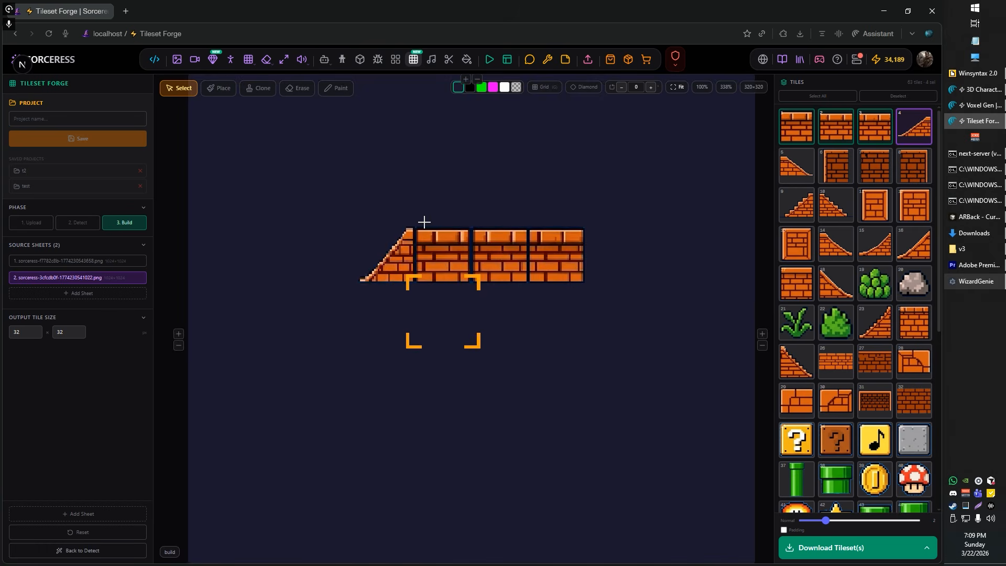
{"action": "scroll", "coordinate": [382, 242], "scroll_direction": "up", "scroll_amount": 10}
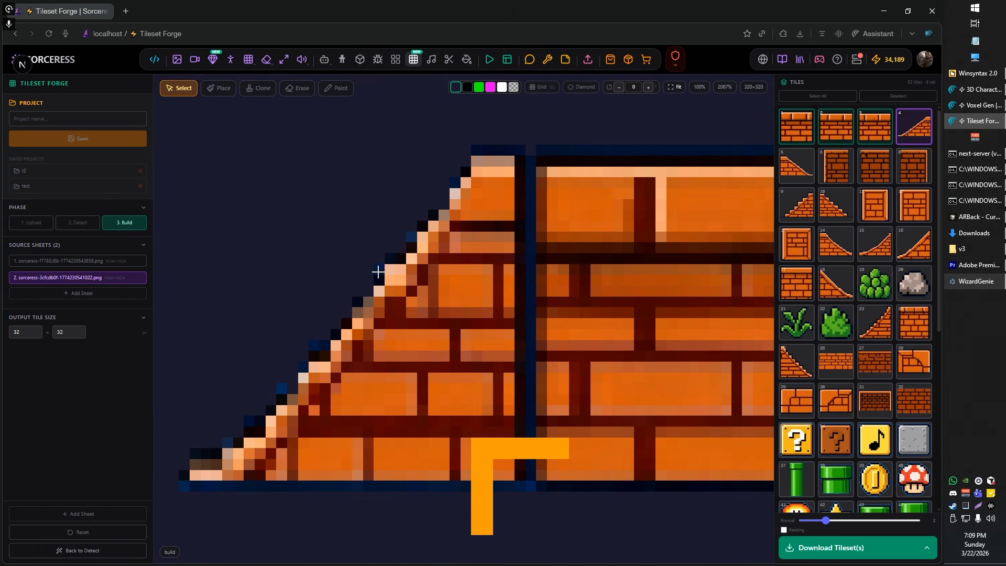
{"action": "scroll", "coordinate": [516, 242], "scroll_direction": "down", "scroll_amount": 2}
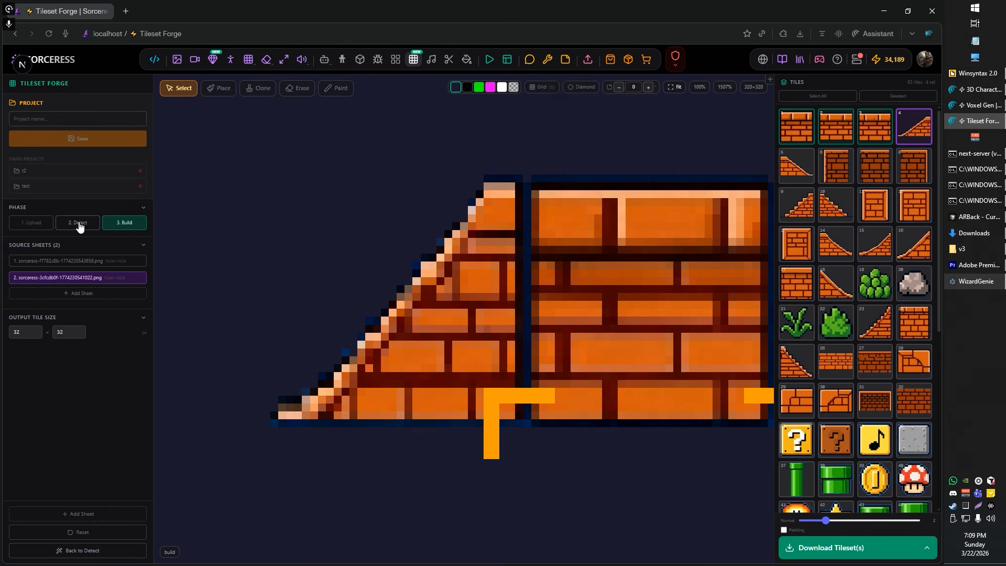
Step: Return to the Detect phase and inspect the outlines around the brick sheet's staircase tiles
{"action": "left_click", "coordinate": [77, 224]}
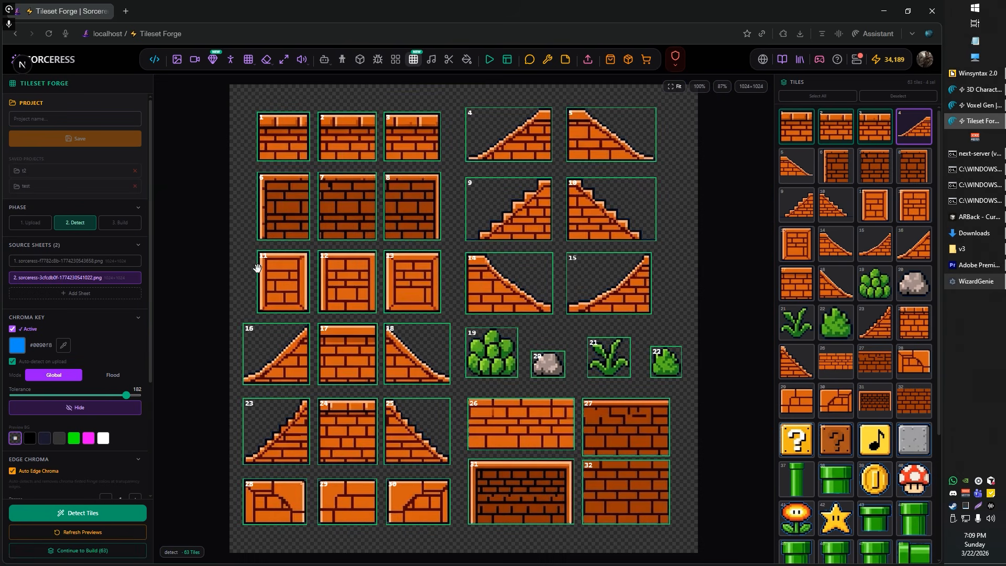
{"action": "scroll", "coordinate": [471, 263], "scroll_direction": "up", "scroll_amount": 8}
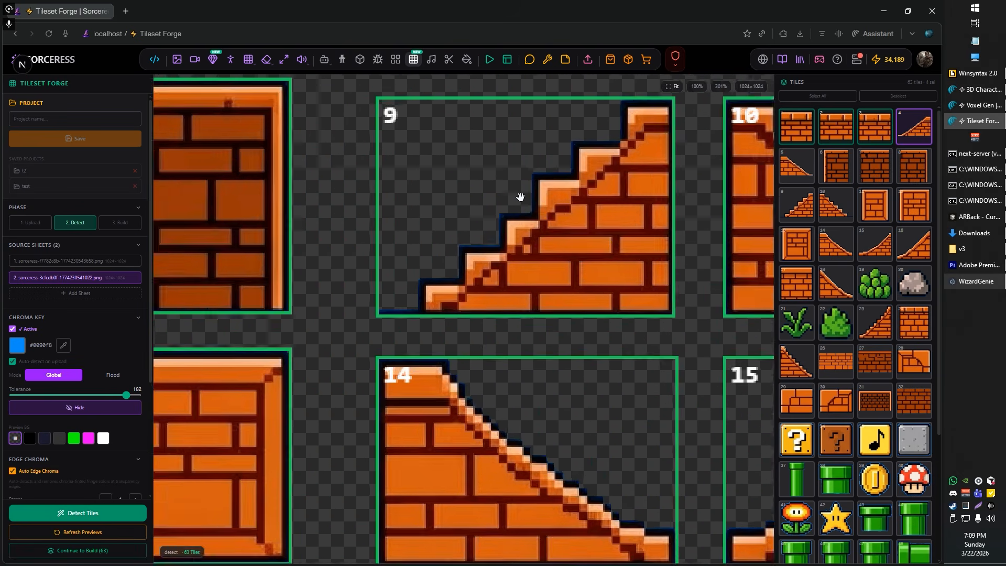
{"action": "scroll", "coordinate": [519, 197], "scroll_direction": "up", "scroll_amount": 4}
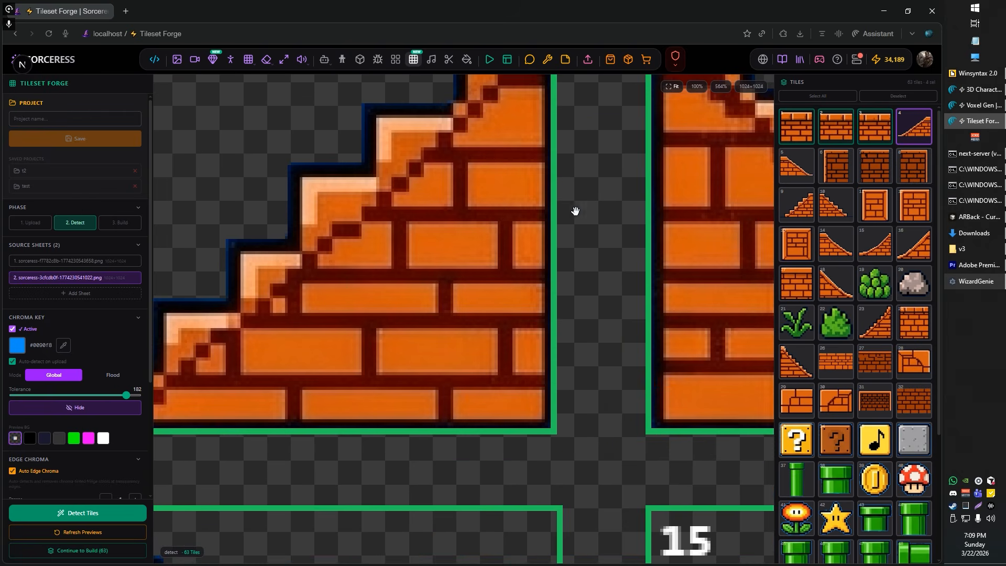
{"action": "scroll", "coordinate": [493, 275], "scroll_direction": "down", "scroll_amount": 3}
{"action": "scroll", "coordinate": [528, 246], "scroll_direction": "up", "scroll_amount": 6}
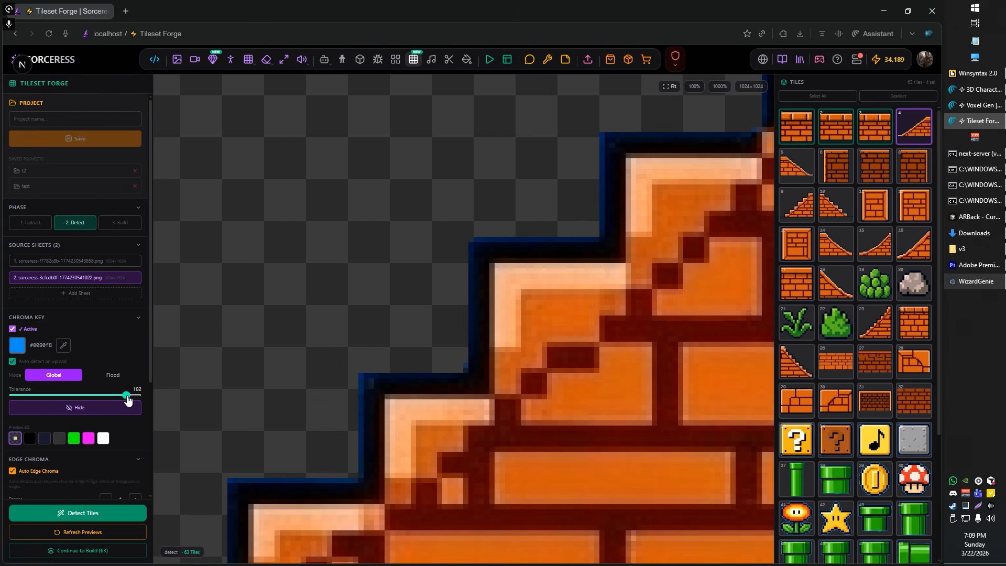
Step: Lower the brick sheet's chroma key tolerance to 169 and check the slope, plant and rock tiles
{"action": "mouse_move", "coordinate": [127, 396]}
{"action": "left_mouse_down"}
{"action": "mouse_move", "coordinate": [35, 398]}
{"action": "mouse_move", "coordinate": [118, 401]}
{"action": "left_mouse_up"}
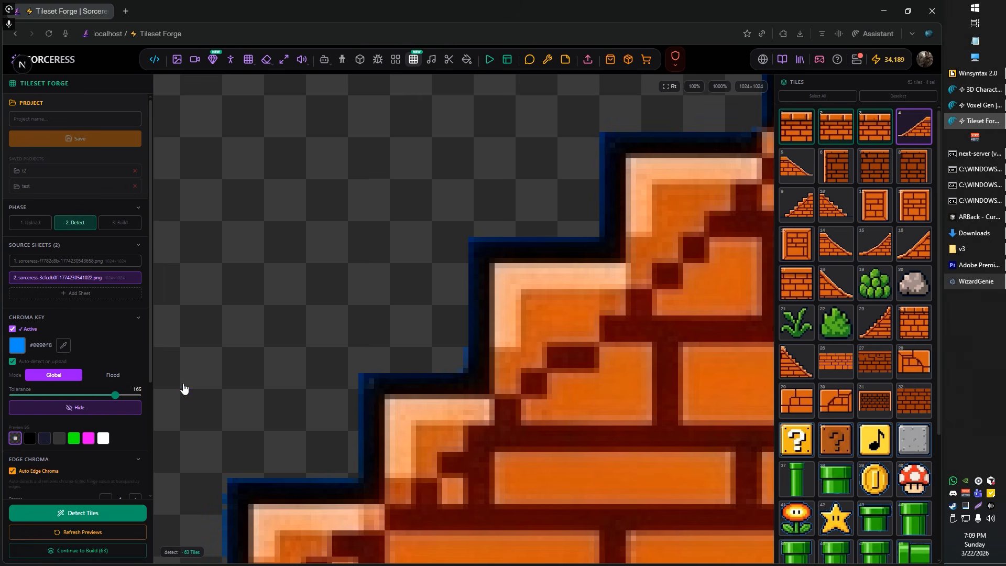
{"action": "scroll", "coordinate": [577, 385], "scroll_direction": "down", "scroll_amount": 5}
{"action": "left_click_drag", "start_coordinate": [676, 493], "coordinate": [449, 158]}
{"action": "scroll", "coordinate": [529, 376], "scroll_direction": "down", "scroll_amount": 4}
{"action": "left_click_drag", "start_coordinate": [519, 476], "coordinate": [416, 291]}
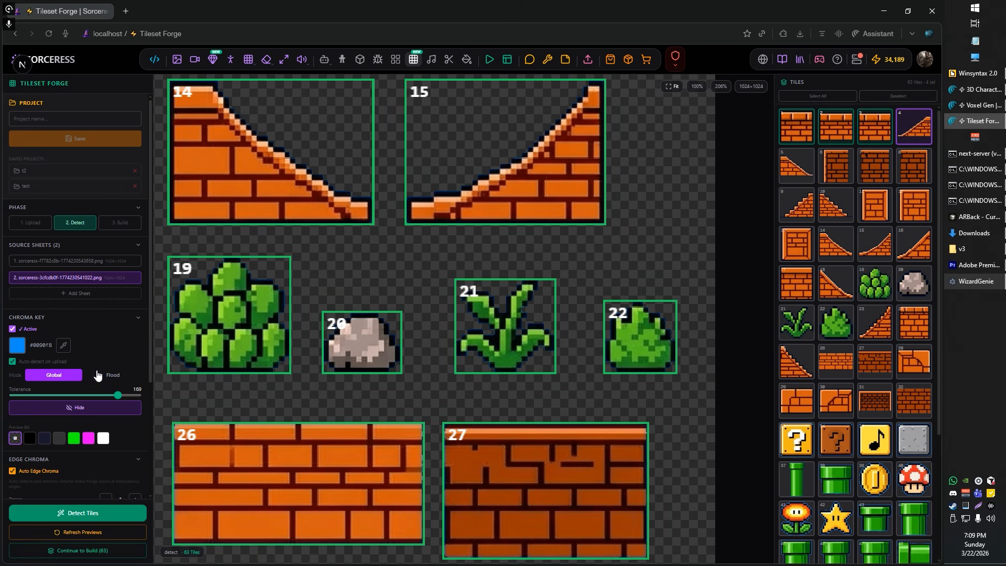
Step: Set the brick sheet's chroma key tolerance to 178 and check the plant and rock edges
{"action": "mouse_move", "coordinate": [118, 395]}
{"action": "left_mouse_down"}
{"action": "mouse_move", "coordinate": [140, 401]}
{"action": "mouse_move", "coordinate": [124, 398]}
{"action": "left_mouse_up"}
{"action": "scroll", "coordinate": [386, 327], "scroll_direction": "up", "scroll_amount": 6}
{"action": "scroll", "coordinate": [349, 345], "scroll_direction": "down", "scroll_amount": 4}
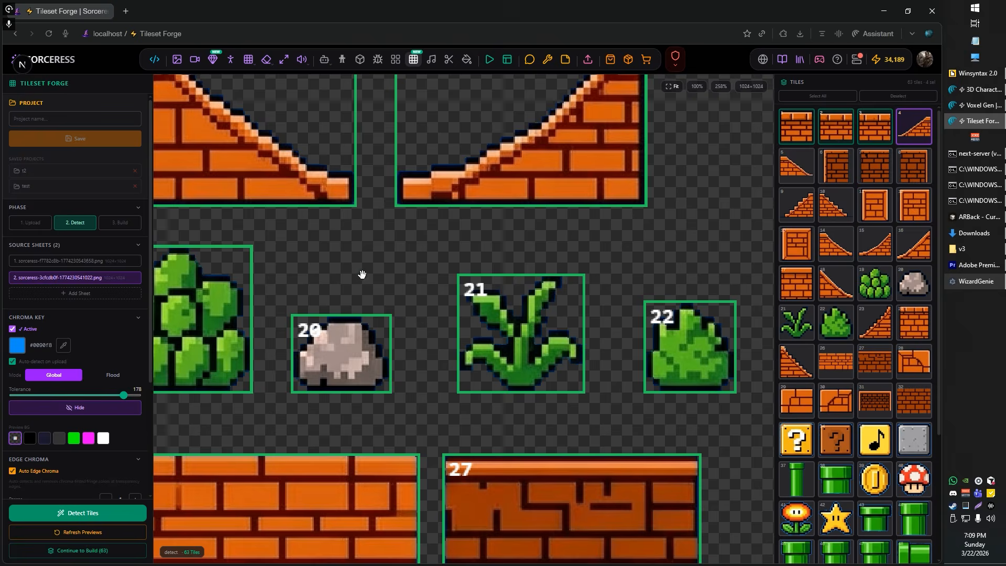
Step: Inspect the dark outline along the brick slope tile's stepped edge and the neighbouring slope and staircase tiles
{"action": "scroll", "coordinate": [359, 274], "scroll_direction": "down", "scroll_amount": 4}
{"action": "left_click_drag", "start_coordinate": [303, 142], "coordinate": [547, 180]}
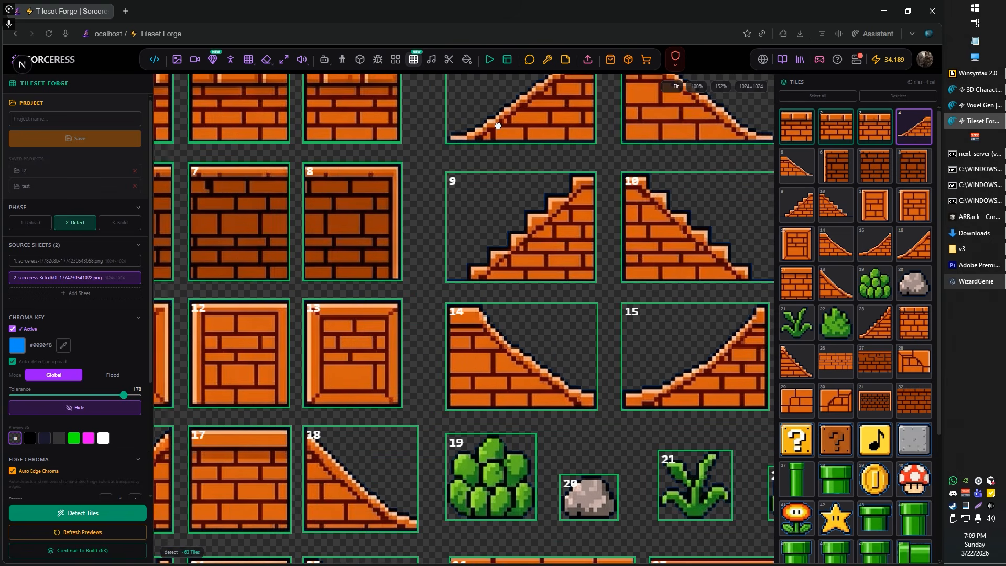
{"action": "left_click_drag", "start_coordinate": [498, 125], "coordinate": [482, 276]}
{"action": "scroll", "coordinate": [449, 288], "scroll_direction": "up", "scroll_amount": 9}
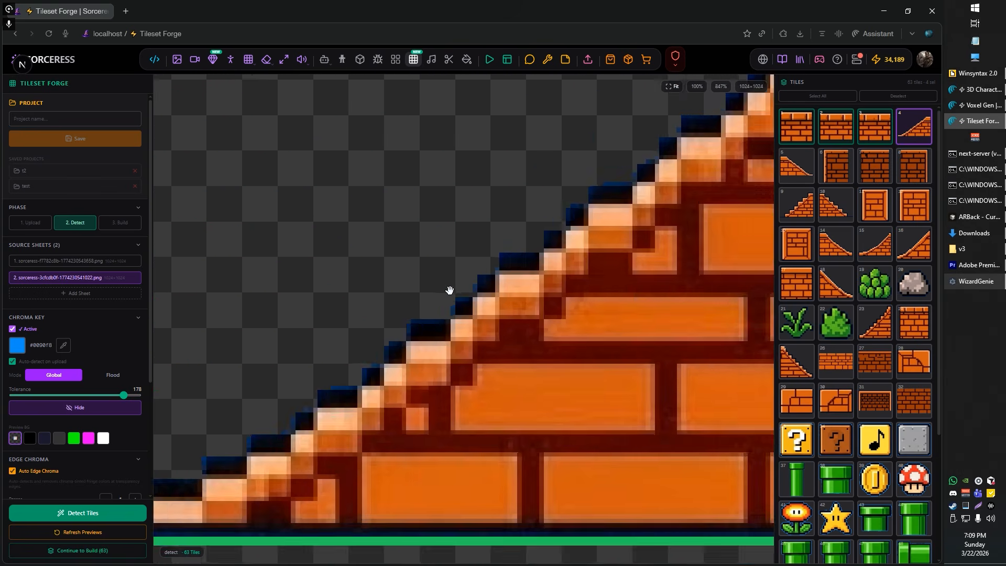
{"action": "scroll", "coordinate": [449, 291], "scroll_direction": "up", "scroll_amount": 7}
{"action": "scroll", "coordinate": [449, 298], "scroll_direction": "down", "scroll_amount": 4}
{"action": "left_click_drag", "start_coordinate": [744, 378], "coordinate": [410, 308]}
{"action": "scroll", "coordinate": [330, 279], "scroll_direction": "down", "scroll_amount": 7}
{"action": "left_click_drag", "start_coordinate": [449, 226], "coordinate": [416, 341]}
{"action": "left_click_drag", "start_coordinate": [229, 308], "coordinate": [300, 301]}
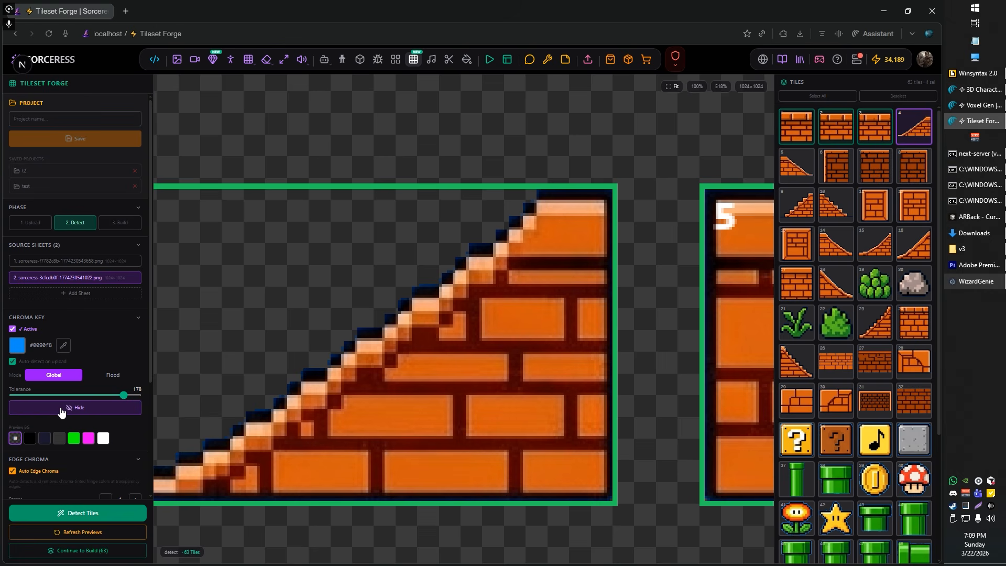
Step: Add an edge chroma pass with its key colour sampled from the dark blue outline of slope tile 4
{"action": "scroll", "coordinate": [62, 411], "scroll_direction": "down", "scroll_amount": 1}
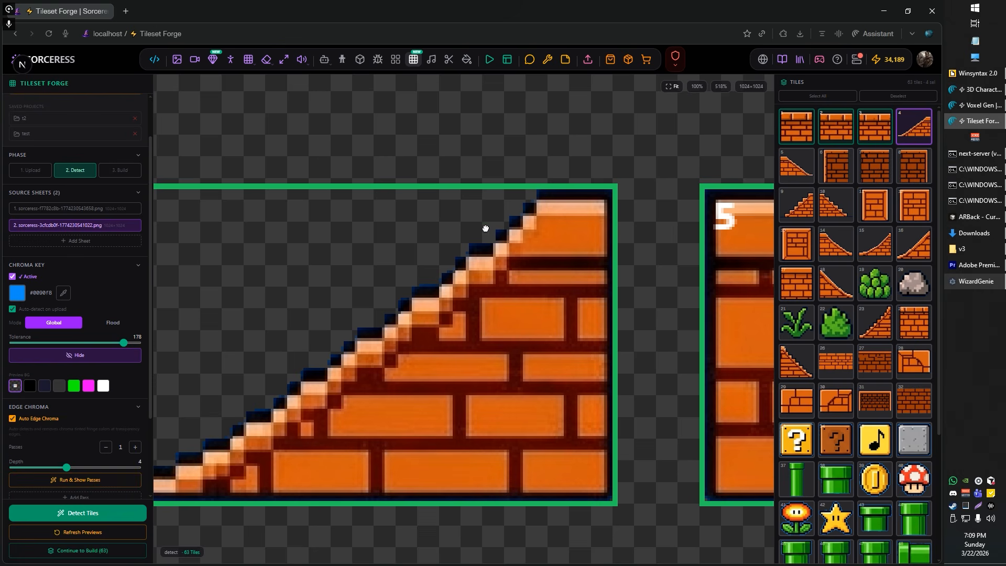
{"action": "scroll", "coordinate": [485, 229], "scroll_direction": "up", "scroll_amount": 4}
{"action": "scroll", "coordinate": [453, 243], "scroll_direction": "down", "scroll_amount": 2}
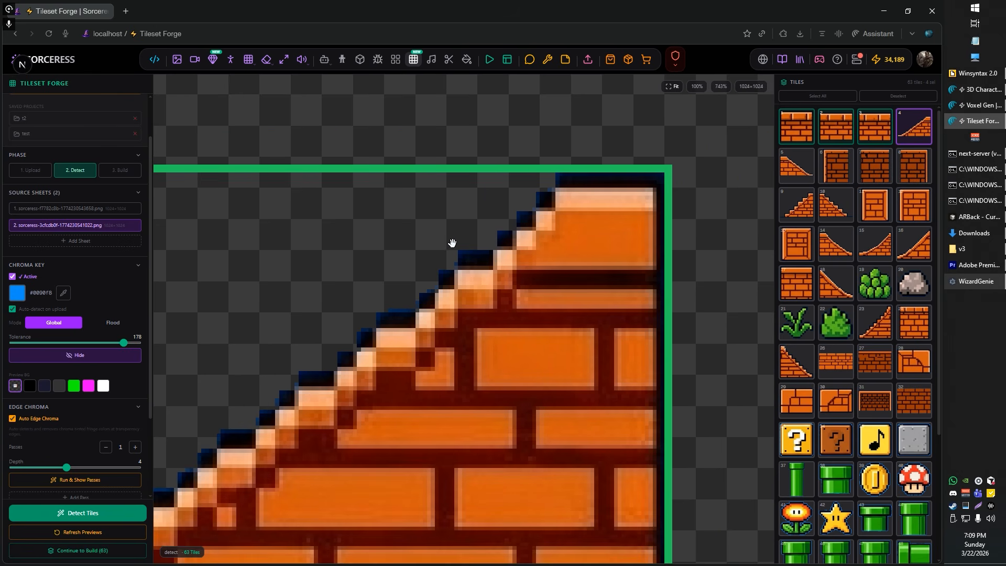
{"action": "scroll", "coordinate": [443, 241], "scroll_direction": "down", "scroll_amount": 2}
{"action": "scroll", "coordinate": [426, 292], "scroll_direction": "up", "scroll_amount": 4}
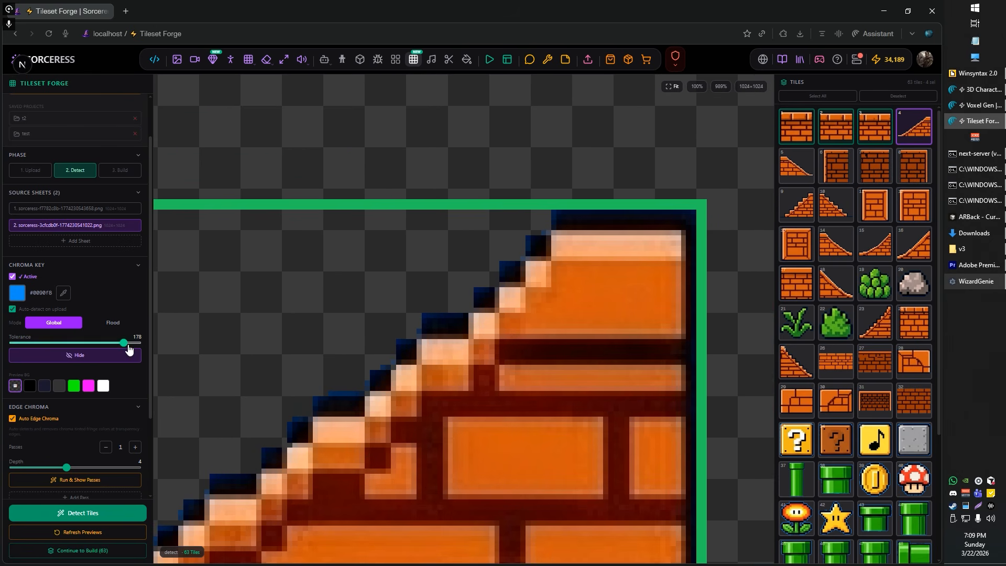
{"action": "scroll", "coordinate": [90, 438], "scroll_direction": "down", "scroll_amount": 2}
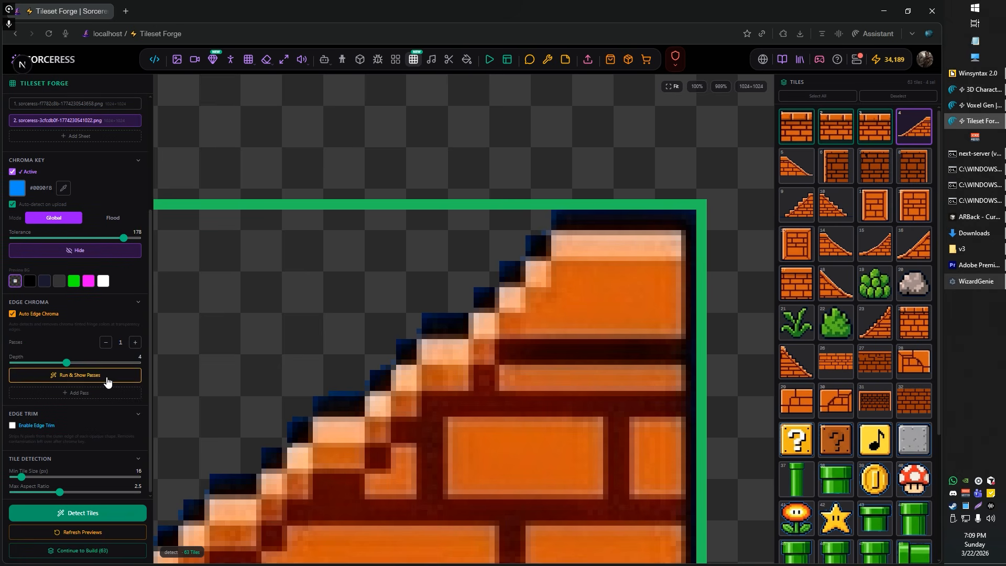
{"action": "left_click", "coordinate": [83, 395]}
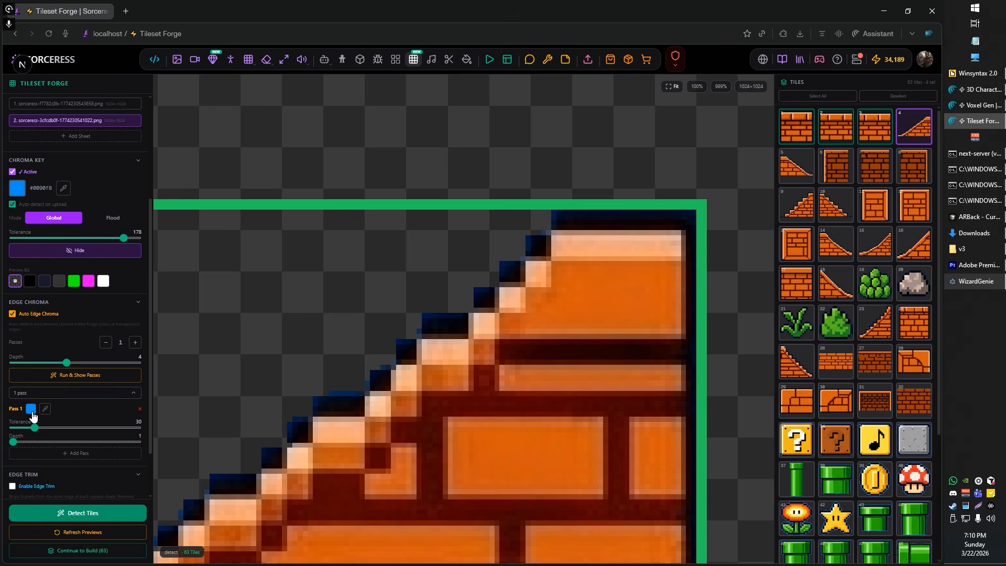
{"action": "left_click", "coordinate": [32, 412]}
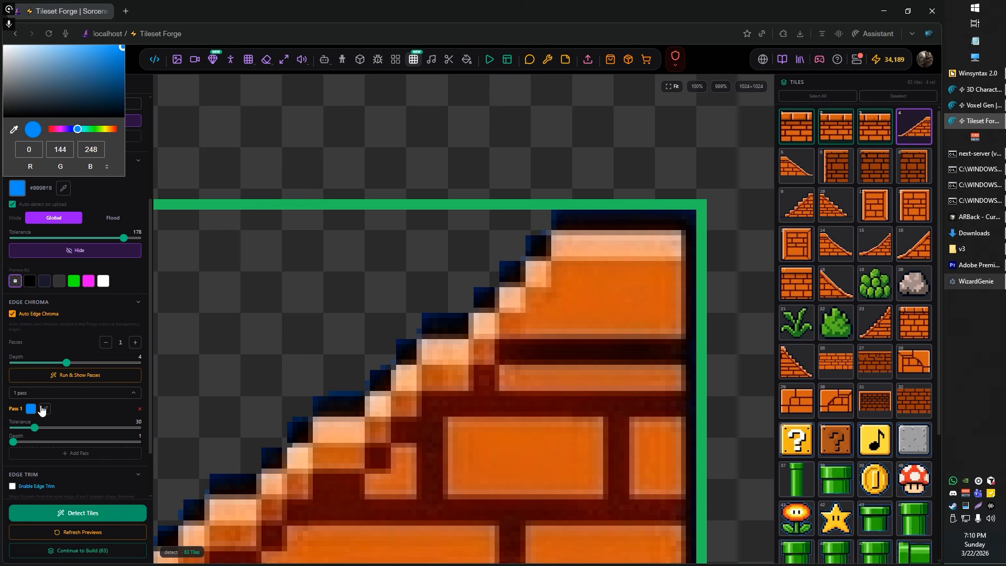
{"action": "scroll", "coordinate": [506, 257], "scroll_direction": "up", "scroll_amount": 3}
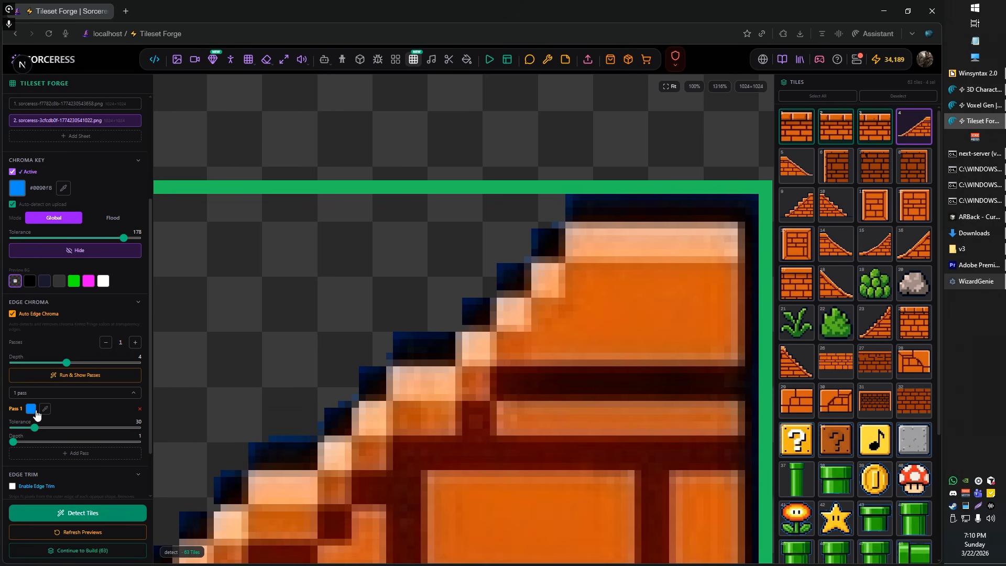
{"action": "left_click", "coordinate": [45, 408]}
{"action": "left_click", "coordinate": [498, 267]}
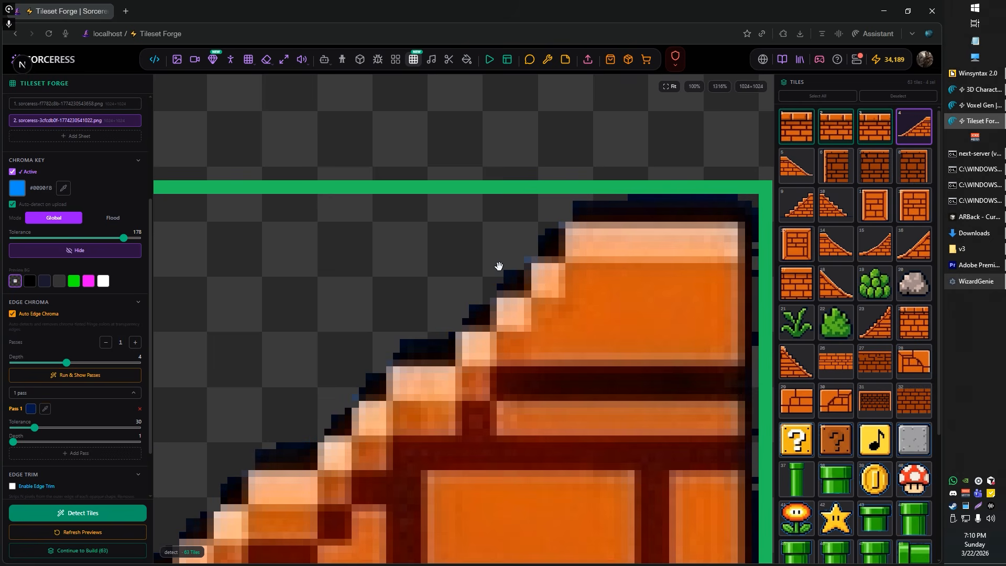
Step: Check the outlines of slope tiles 4 and 5, and set the first edge chroma pass's tolerance to 19
{"action": "scroll", "coordinate": [416, 323], "scroll_direction": "down", "scroll_amount": 3}
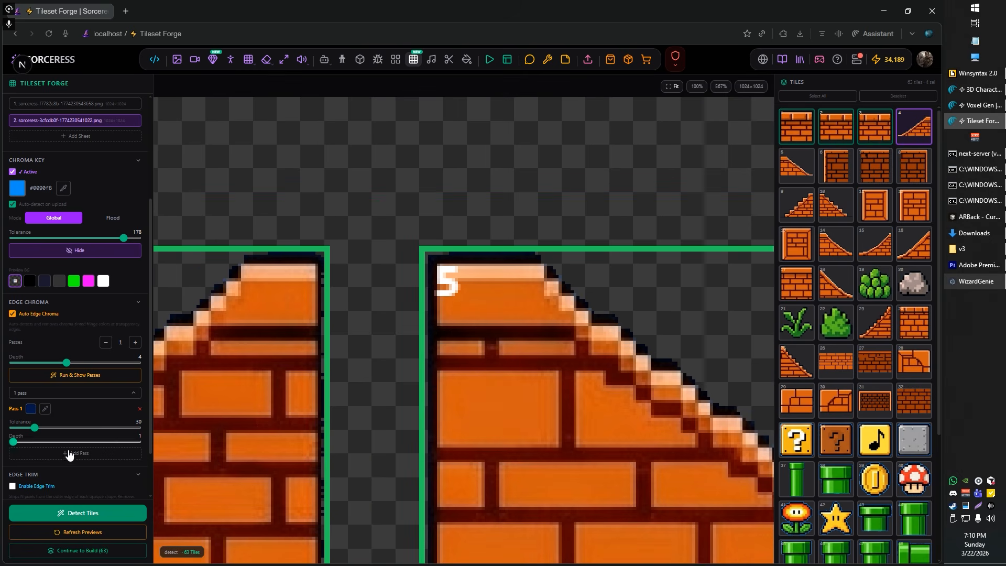
{"action": "scroll", "coordinate": [485, 398], "scroll_direction": "down", "scroll_amount": 3}
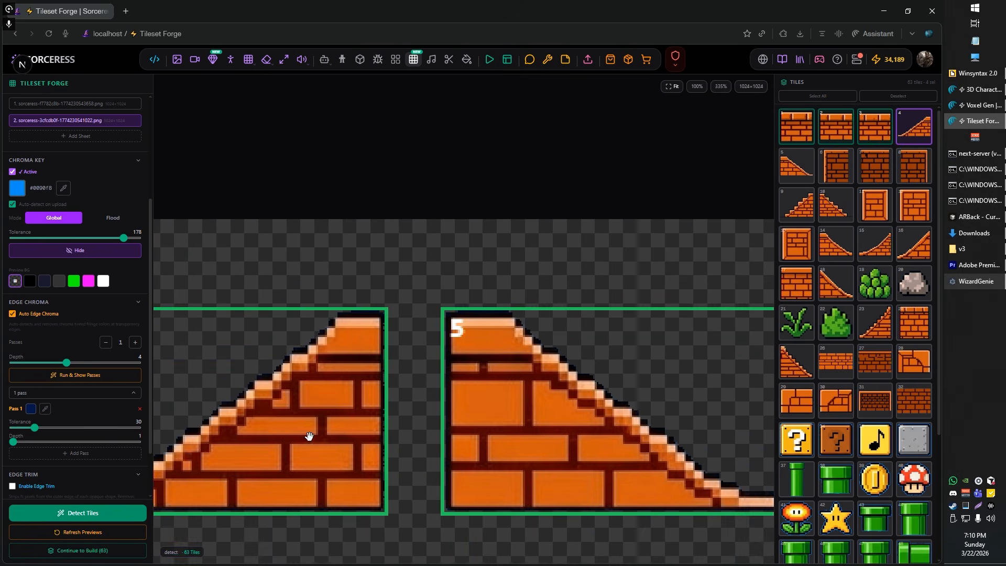
{"action": "scroll", "coordinate": [276, 334], "scroll_direction": "down", "scroll_amount": 2}
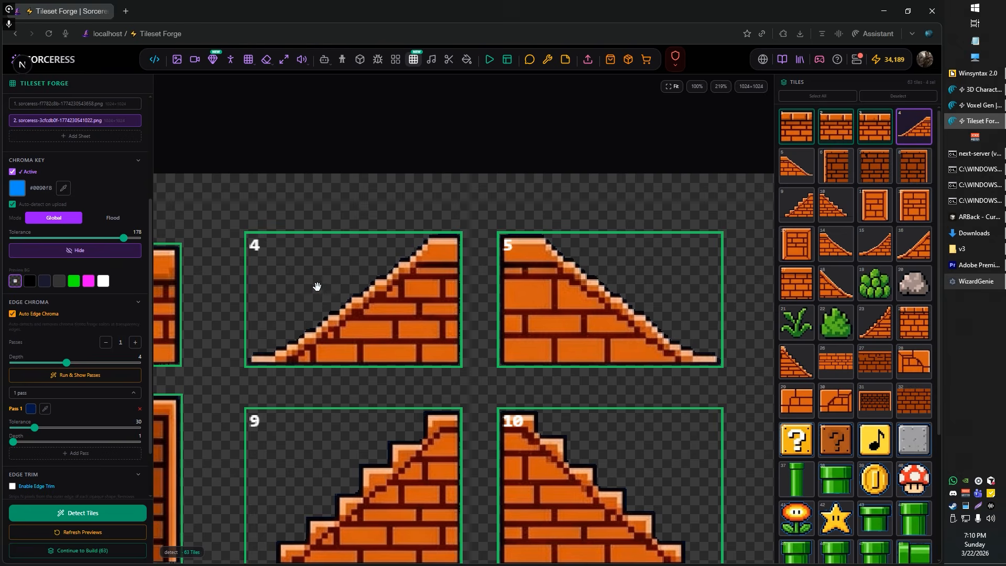
{"action": "scroll", "coordinate": [317, 286], "scroll_direction": "up", "scroll_amount": 5}
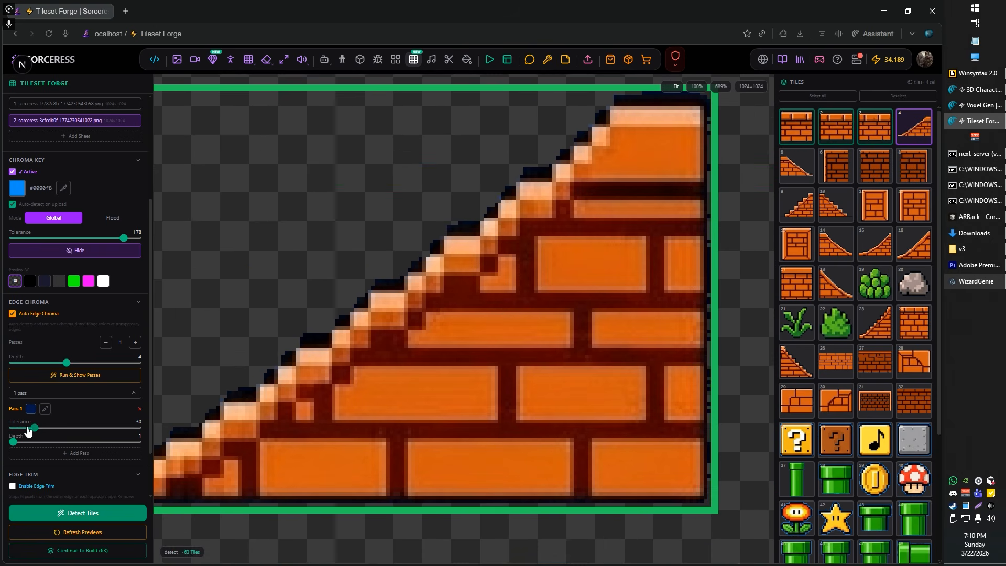
{"action": "left_click_drag", "start_coordinate": [28, 430], "coordinate": [25, 431]}
Step: Add a second edge chroma pass with its colour sampled from a leftover greyish-blue pixel on slope tile 4's edge
{"action": "scroll", "coordinate": [321, 352], "scroll_direction": "up", "scroll_amount": 2}
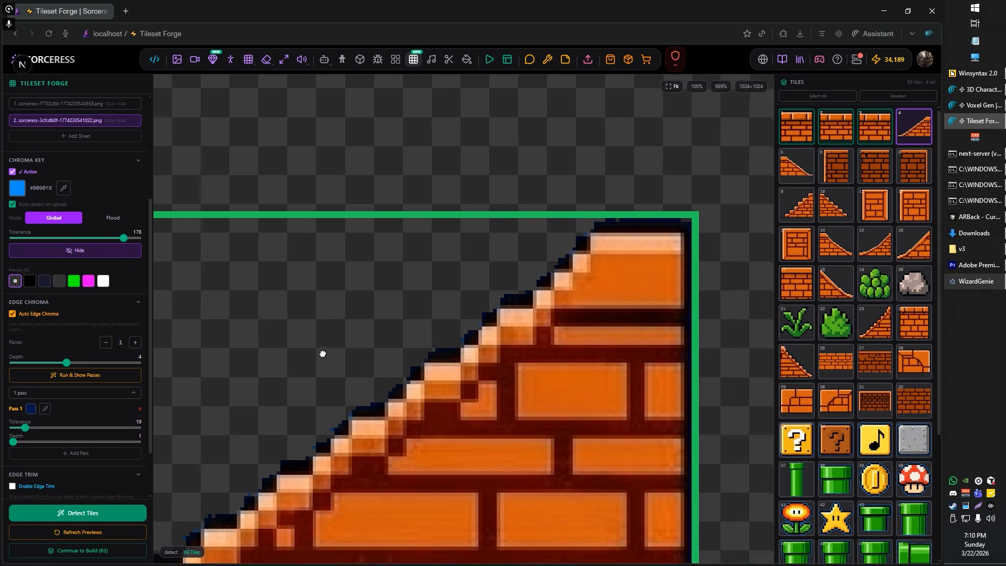
{"action": "scroll", "coordinate": [562, 277], "scroll_direction": "up", "scroll_amount": 2}
{"action": "scroll", "coordinate": [420, 351], "scroll_direction": "up", "scroll_amount": 10}
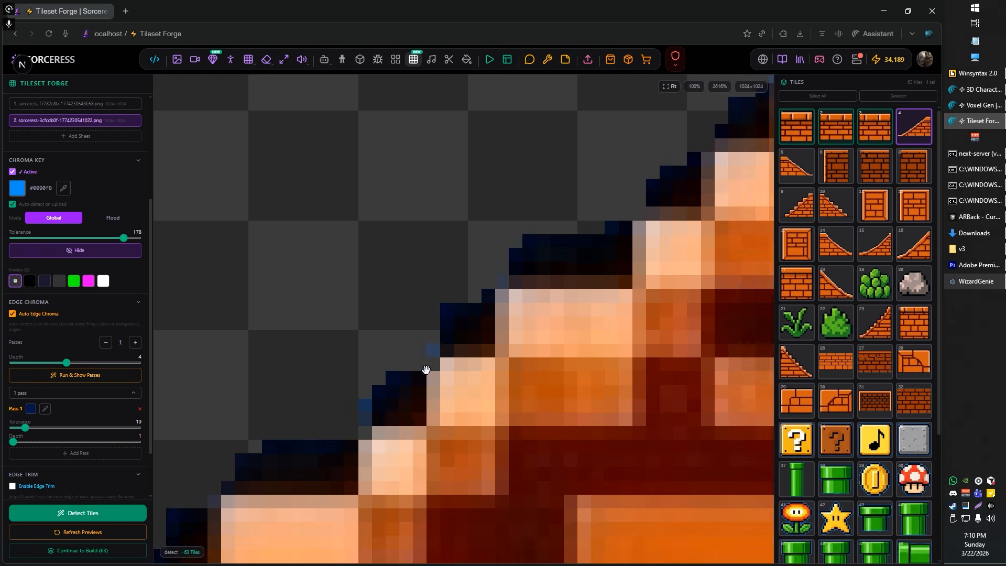
{"action": "left_click", "coordinate": [45, 453]}
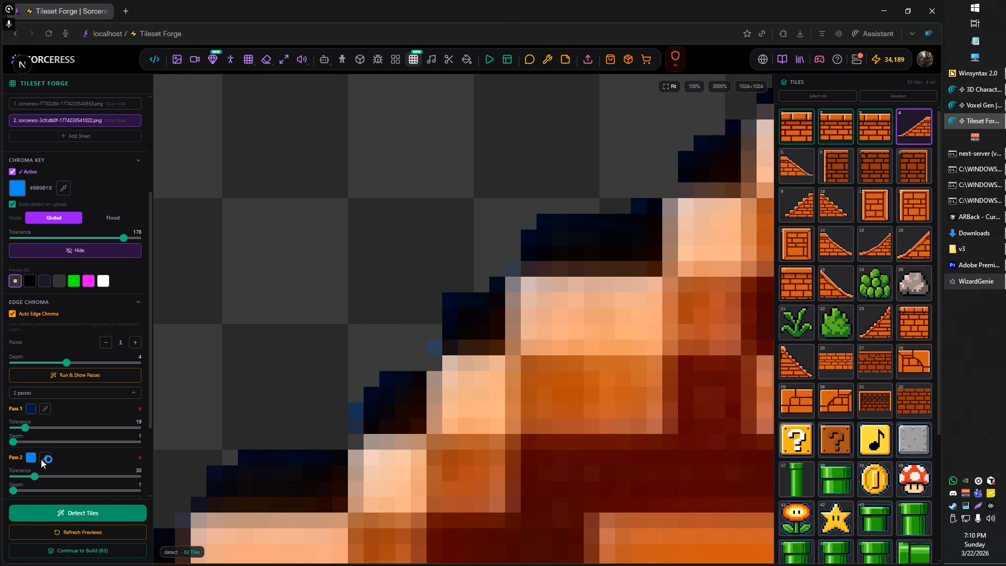
{"action": "left_click", "coordinate": [45, 458]}
{"action": "left_click", "coordinate": [432, 346]}
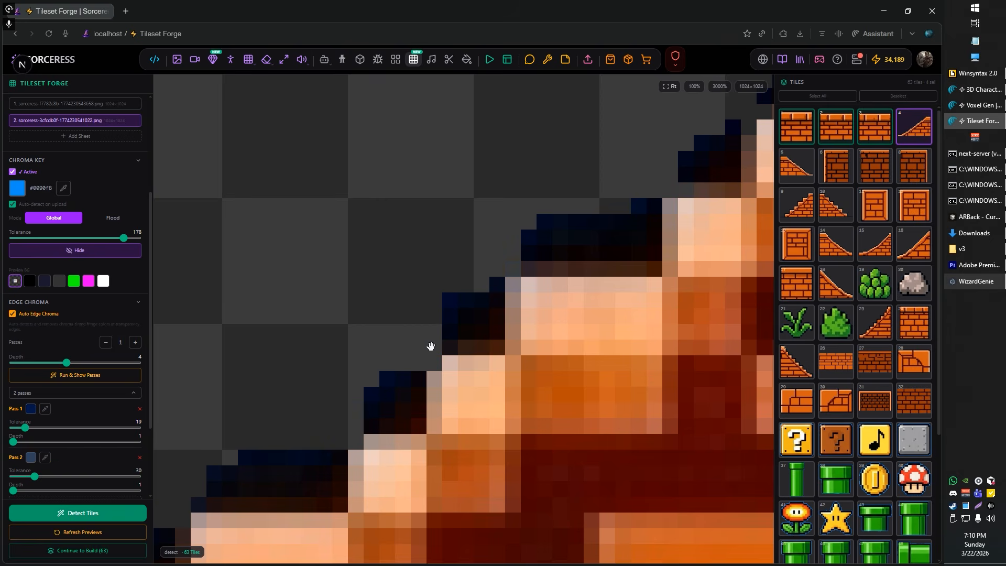
Step: Add a third edge chroma pass with its colour sampled from the dark navy outline of staircase tile 9
{"action": "scroll", "coordinate": [370, 393], "scroll_direction": "down", "scroll_amount": 15}
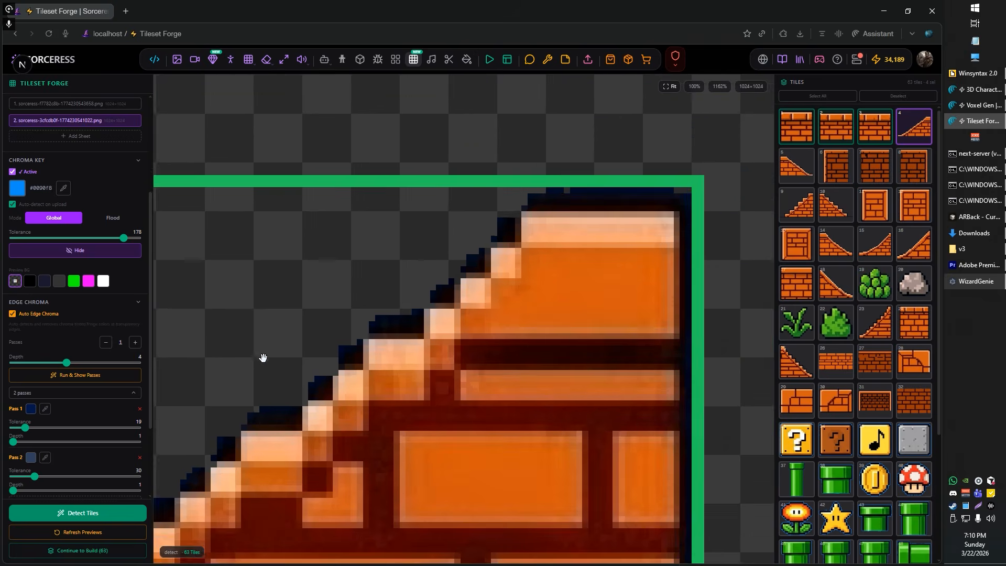
{"action": "scroll", "coordinate": [431, 474], "scroll_direction": "down", "scroll_amount": 6}
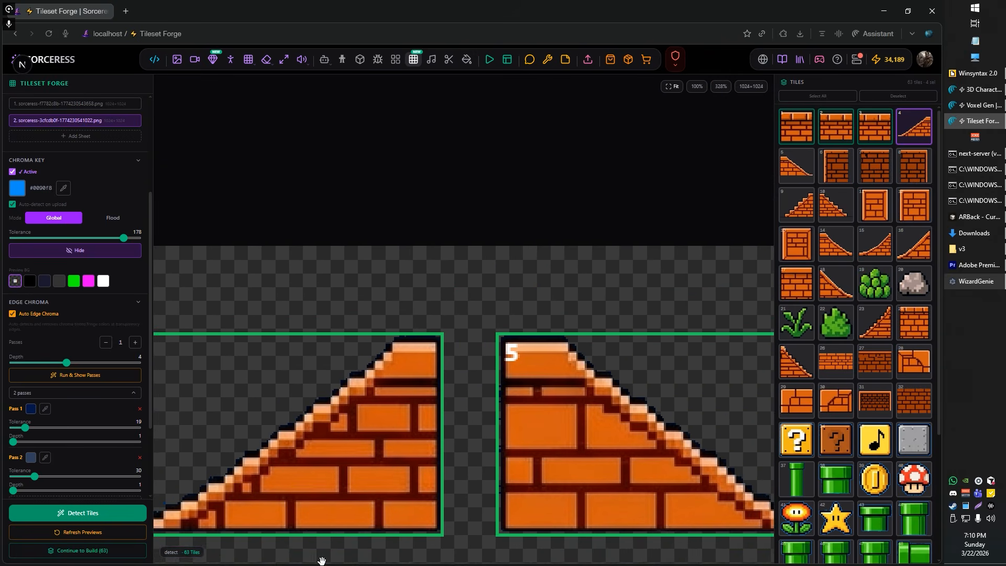
{"action": "scroll", "coordinate": [431, 474], "scroll_direction": "down", "scroll_amount": 15}
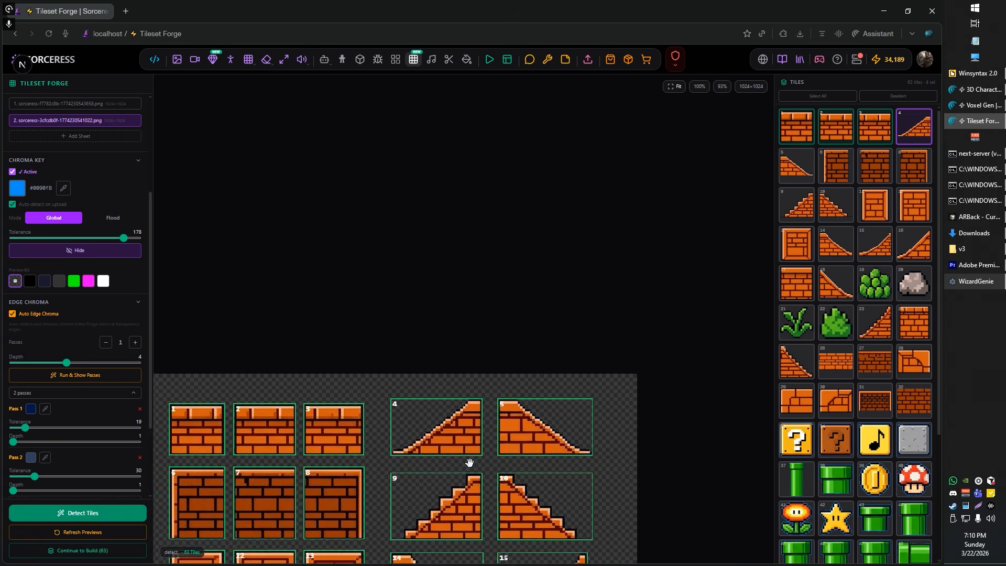
{"action": "left_click_drag", "start_coordinate": [573, 490], "coordinate": [533, 433]}
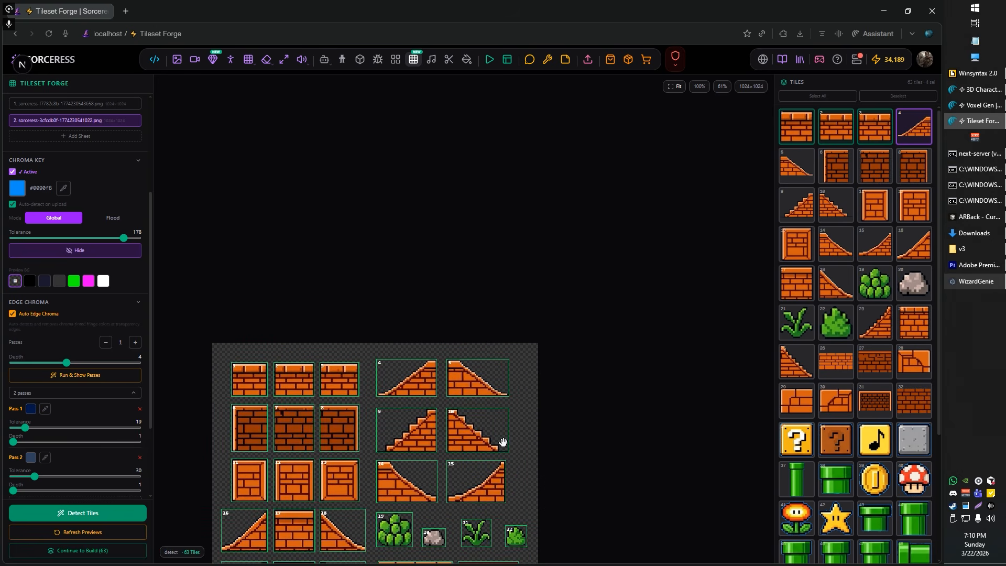
{"action": "scroll", "coordinate": [432, 438], "scroll_direction": "up", "scroll_amount": 20}
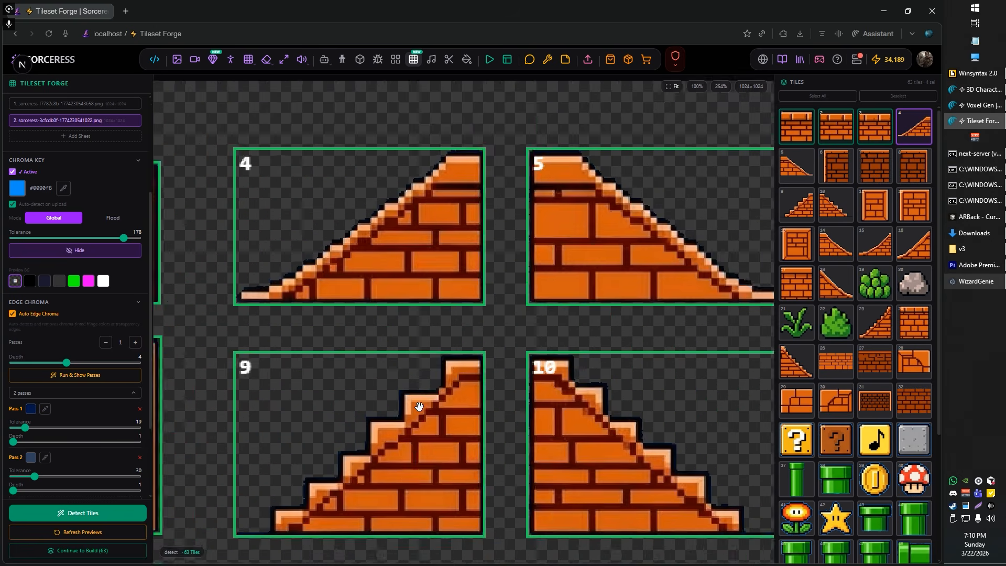
{"action": "scroll", "coordinate": [382, 386], "scroll_direction": "up", "scroll_amount": 10}
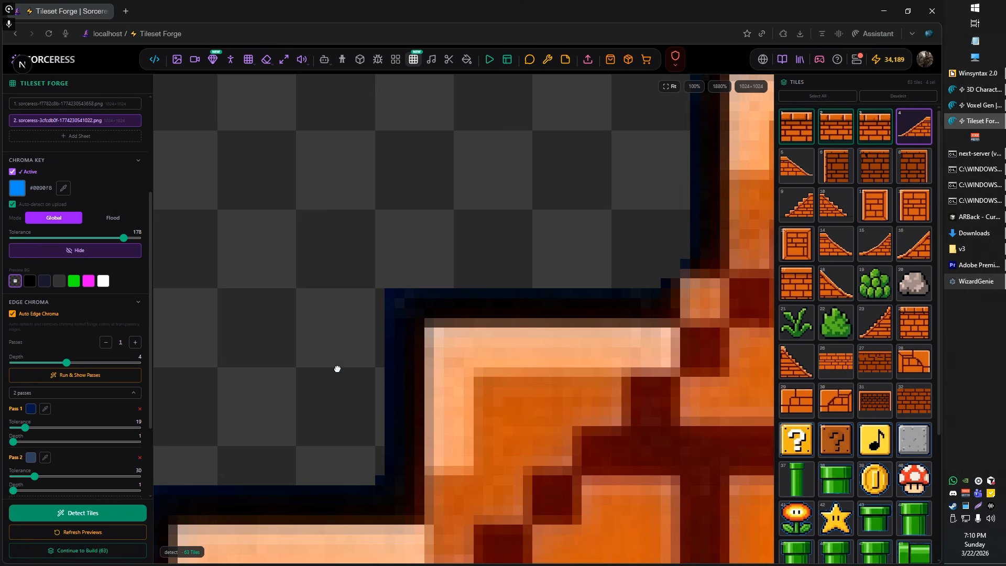
{"action": "scroll", "coordinate": [59, 470], "scroll_direction": "down", "scroll_amount": 2}
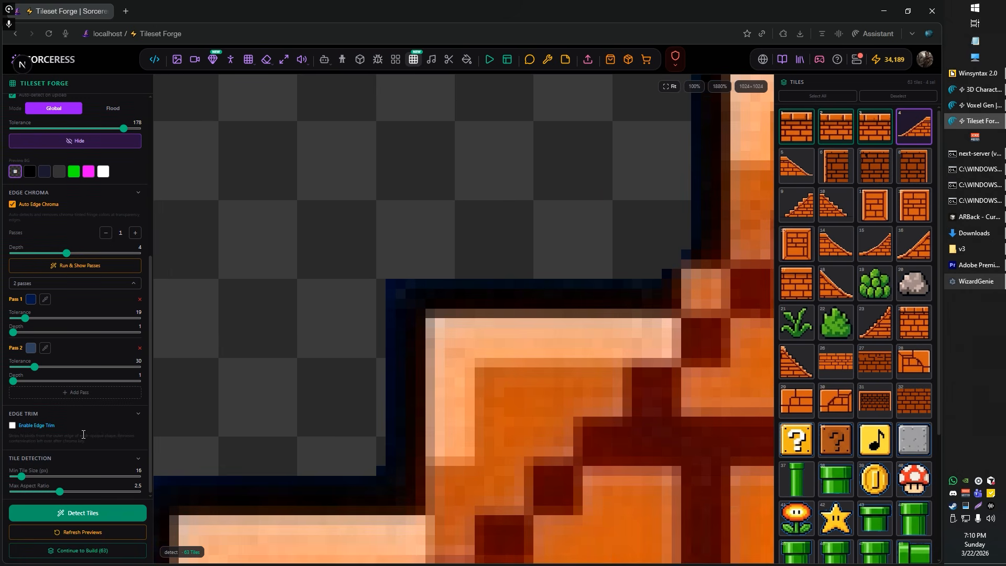
{"action": "left_click", "coordinate": [72, 399]}
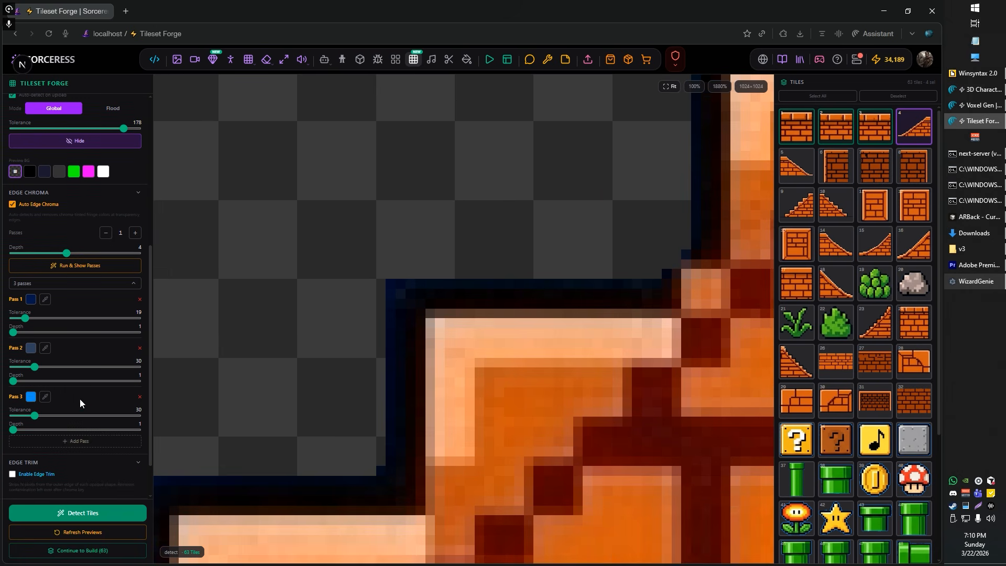
{"action": "left_click", "coordinate": [45, 397]}
{"action": "left_click", "coordinate": [390, 316]}
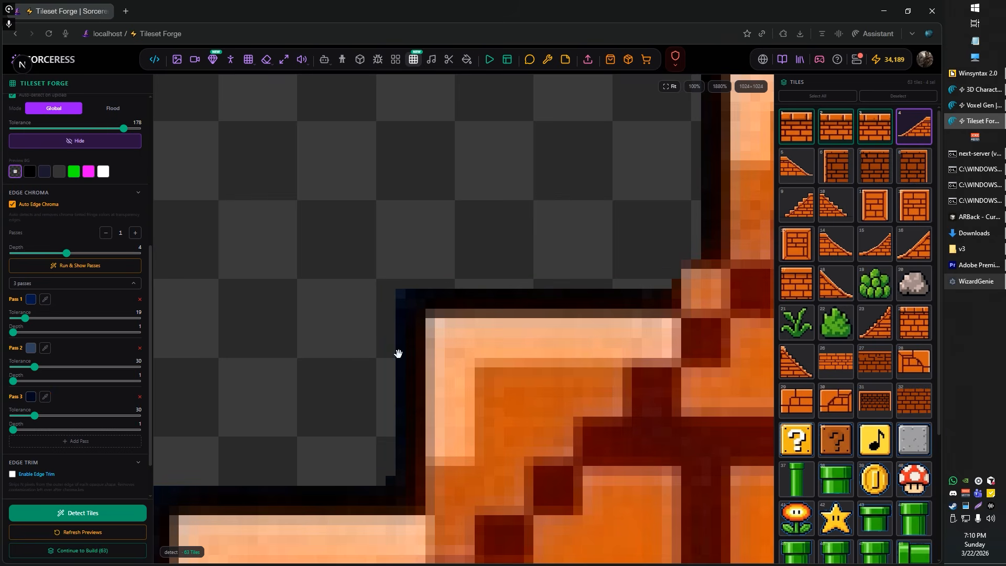
Step: Add a fourth edge chroma pass with its colour sampled from the stray blue pixel beside staircase tile 9's step corner
{"action": "scroll", "coordinate": [384, 343], "scroll_direction": "down", "scroll_amount": 6}
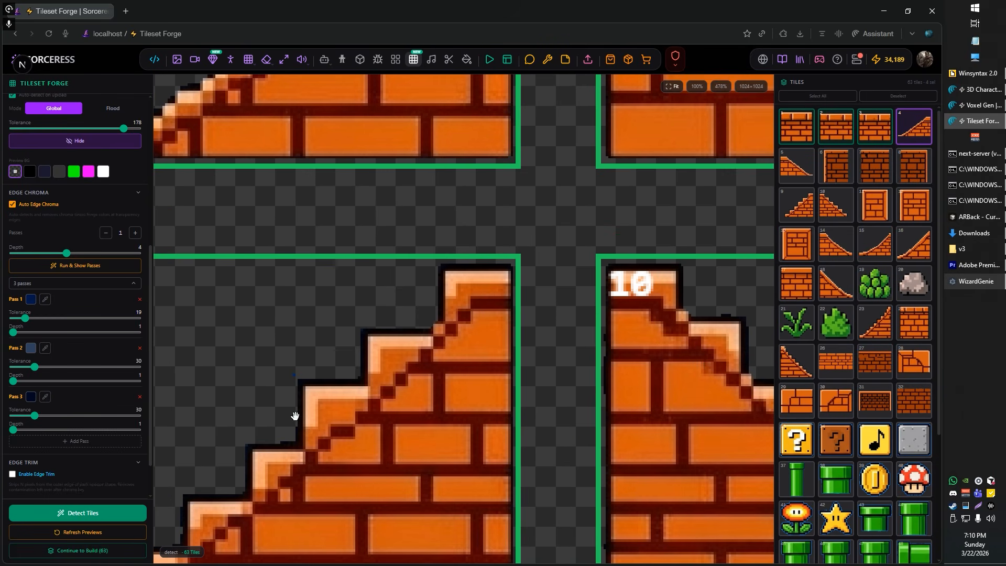
{"action": "left_click", "coordinate": [79, 446]}
{"action": "left_click", "coordinate": [44, 445]}
{"action": "scroll", "coordinate": [296, 387], "scroll_direction": "up", "scroll_amount": 2}
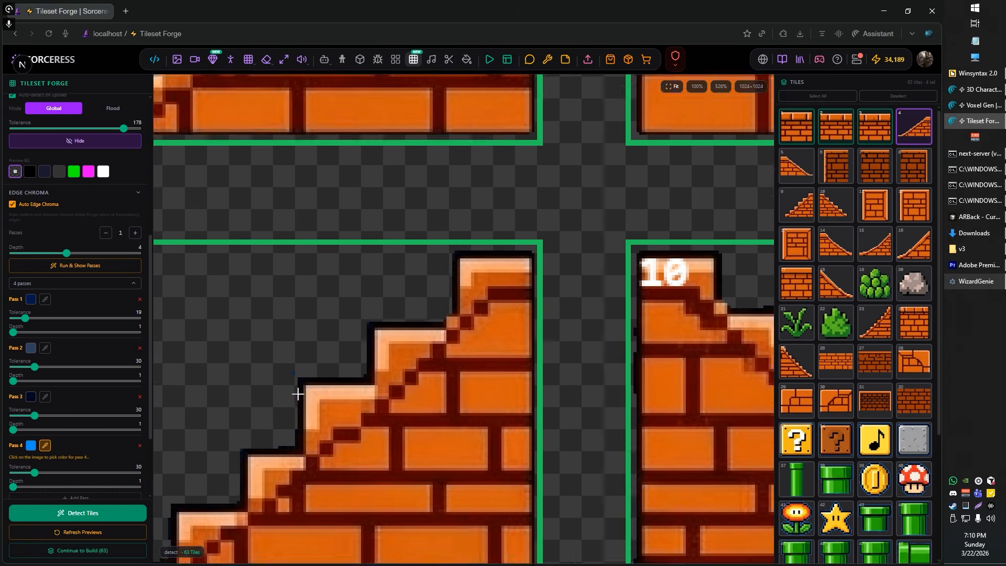
{"action": "scroll", "coordinate": [289, 370], "scroll_direction": "up", "scroll_amount": 6}
{"action": "left_click", "coordinate": [296, 361]}
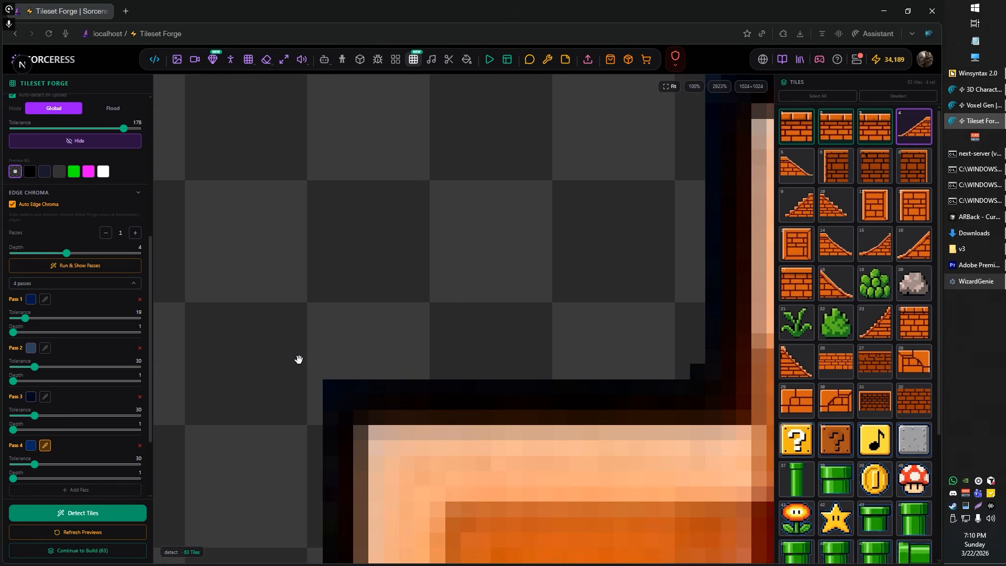
Step: Check the edges of the staircase and slope tiles across the sheet and continue to the Build phase
{"action": "scroll", "coordinate": [300, 410], "scroll_direction": "down", "scroll_amount": 10}
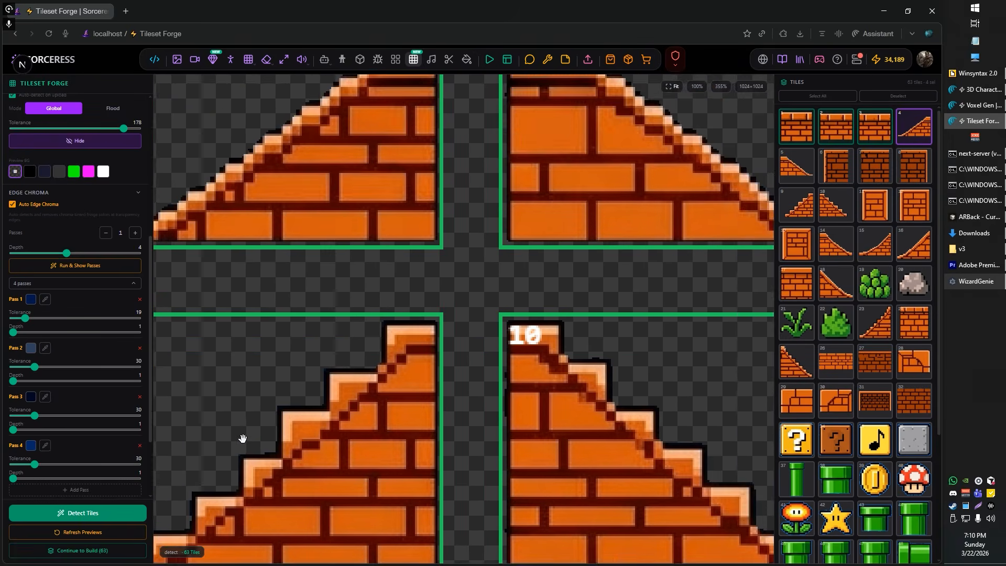
{"action": "left_click_drag", "start_coordinate": [242, 438], "coordinate": [420, 326]}
{"action": "scroll", "coordinate": [404, 352], "scroll_direction": "down", "scroll_amount": 3}
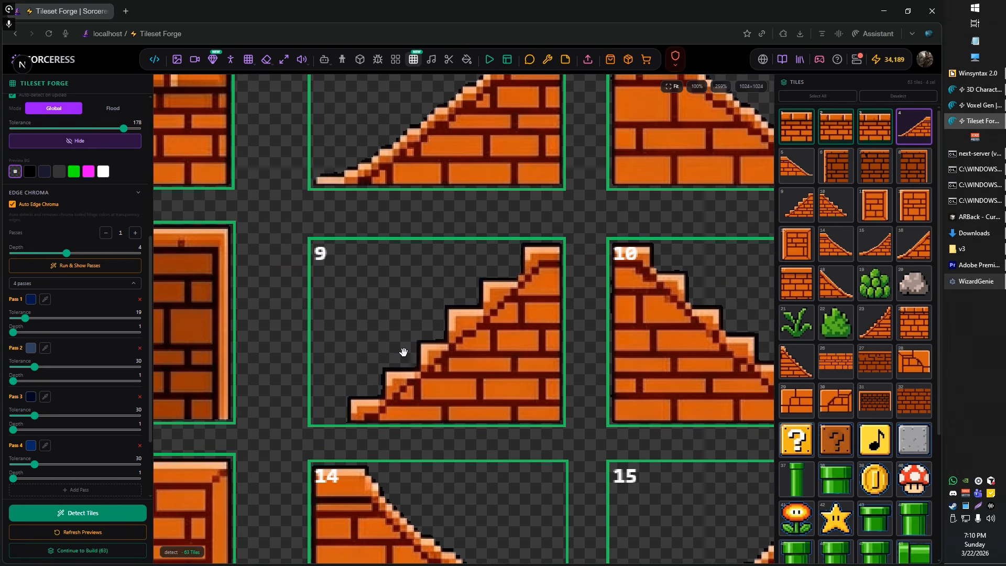
{"action": "scroll", "coordinate": [404, 355], "scroll_direction": "down", "scroll_amount": 2}
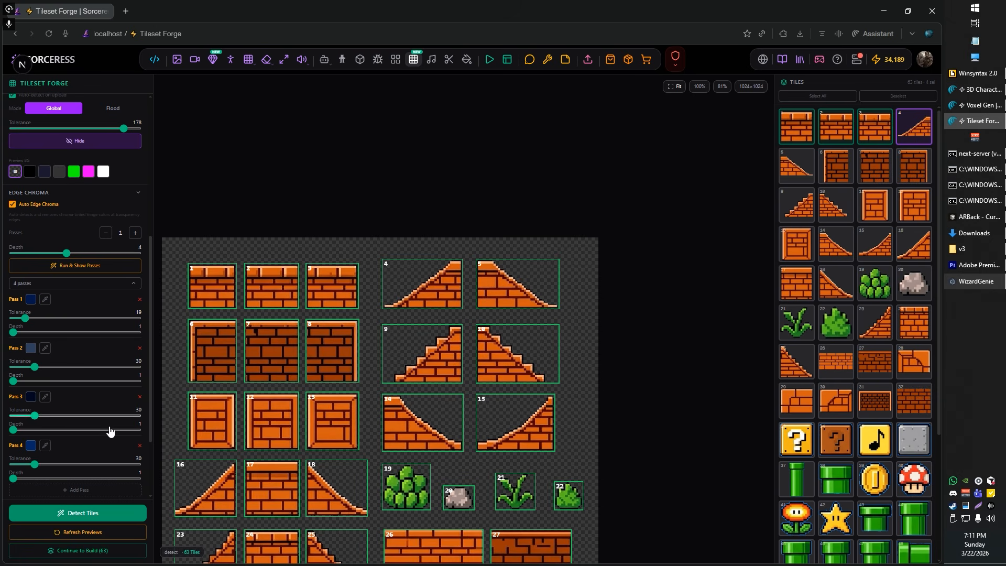
{"action": "left_click", "coordinate": [83, 553]}
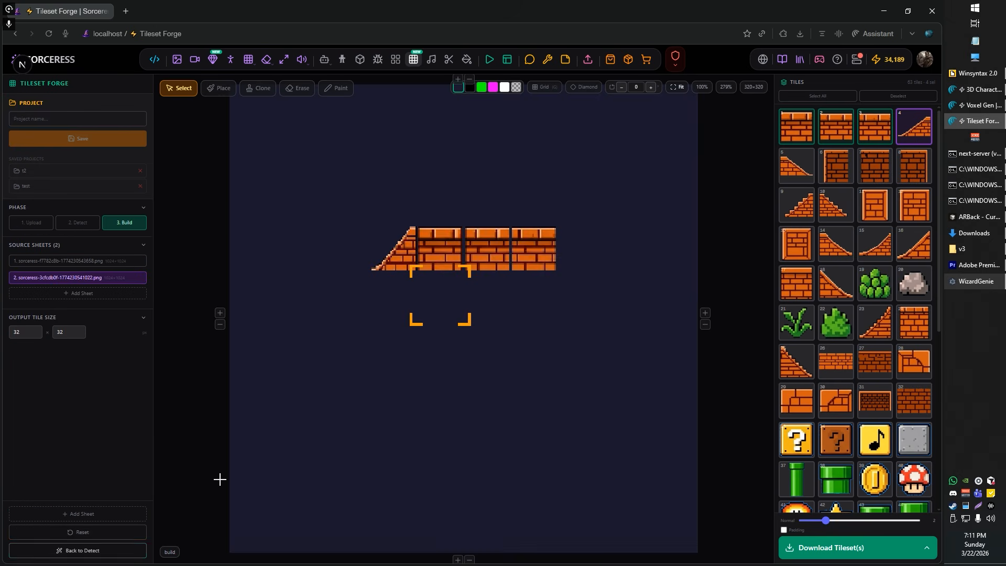
Step: Select the placed slope tile together with the three brick tiles in the same row of the canvas
{"action": "scroll", "coordinate": [384, 283], "scroll_direction": "up", "scroll_amount": 5}
{"action": "scroll", "coordinate": [433, 274], "scroll_direction": "up", "scroll_amount": 3}
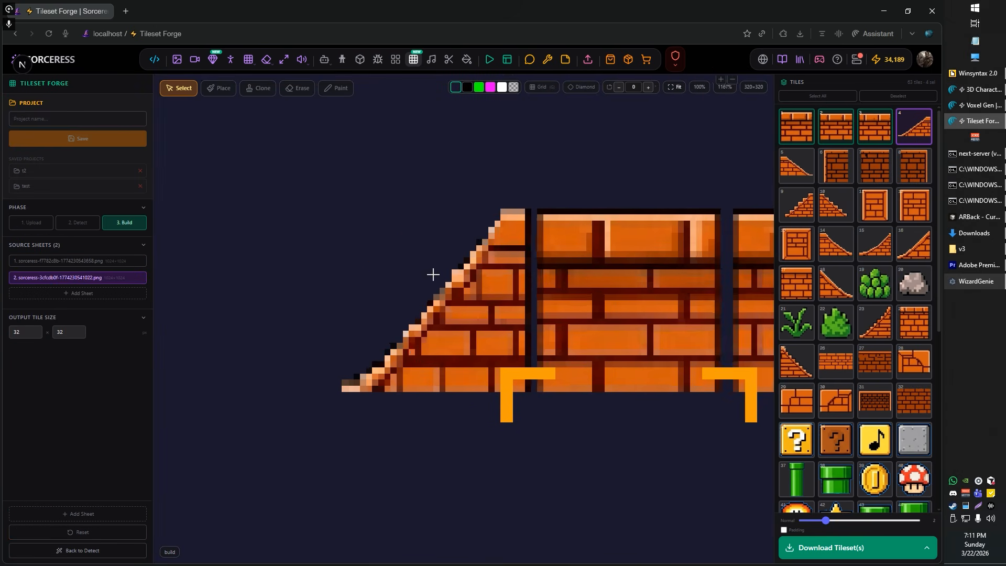
{"action": "scroll", "coordinate": [424, 220], "scroll_direction": "down", "scroll_amount": 4}
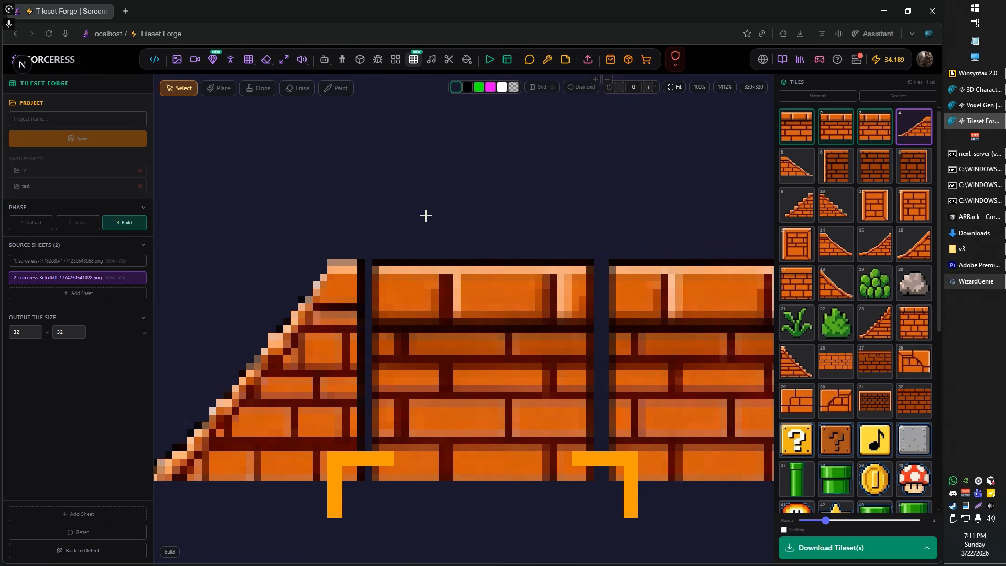
{"action": "left_click", "coordinate": [342, 290]}
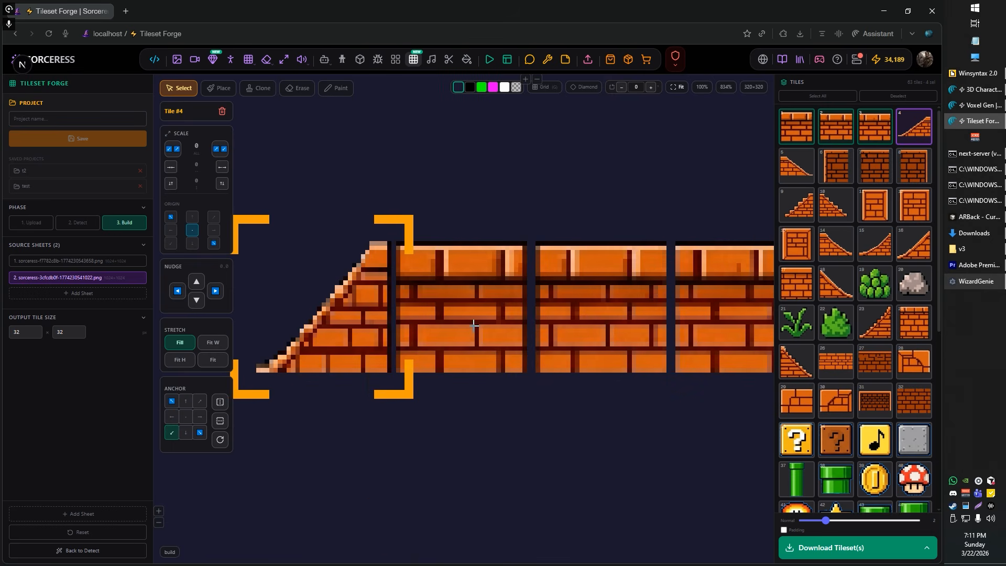
{"action": "left_click", "coordinate": [474, 324], "text": "shift"}
{"action": "left_click", "coordinate": [600, 322], "text": "shift"}
{"action": "left_click", "coordinate": [705, 326], "text": "shift"}
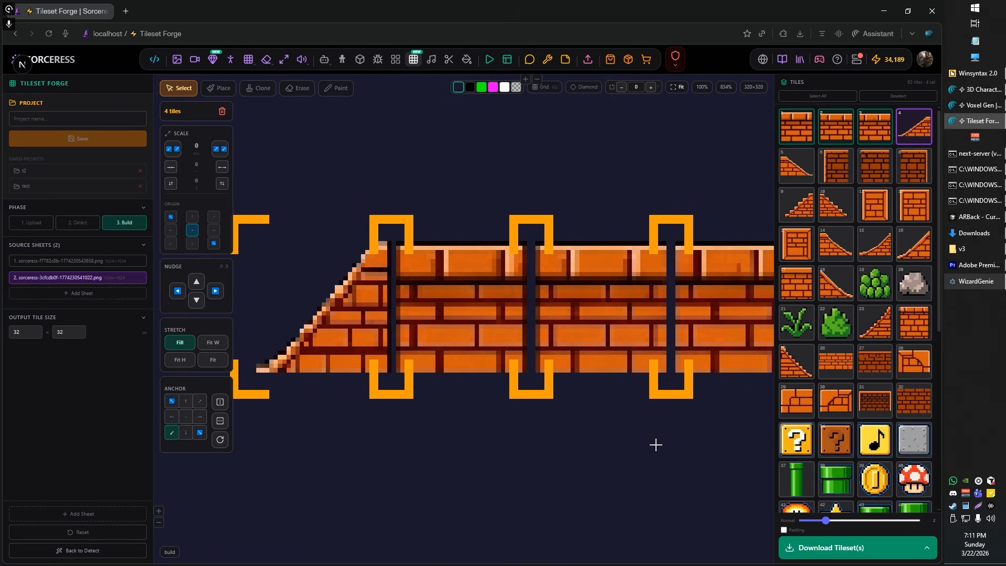
Step: Examine the gaps between the slope and brick tiles up close, toggling the grid overlay to compare them with the cell boundaries
{"action": "scroll", "coordinate": [521, 433], "scroll_direction": "down", "scroll_amount": 2}
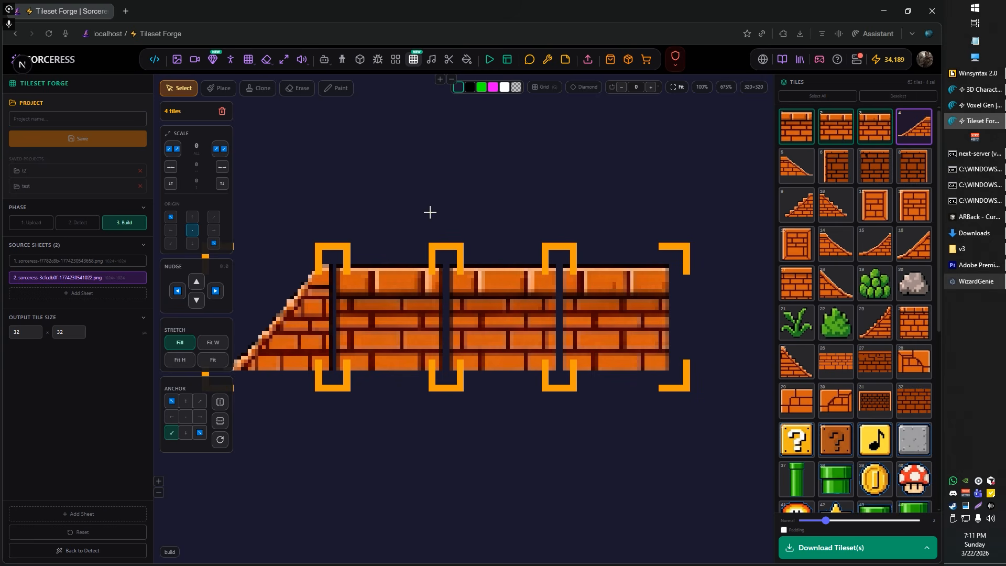
{"action": "left_click_drag", "start_coordinate": [429, 212], "coordinate": [547, 205]}
{"action": "scroll", "coordinate": [464, 293], "scroll_direction": "up", "scroll_amount": 2}
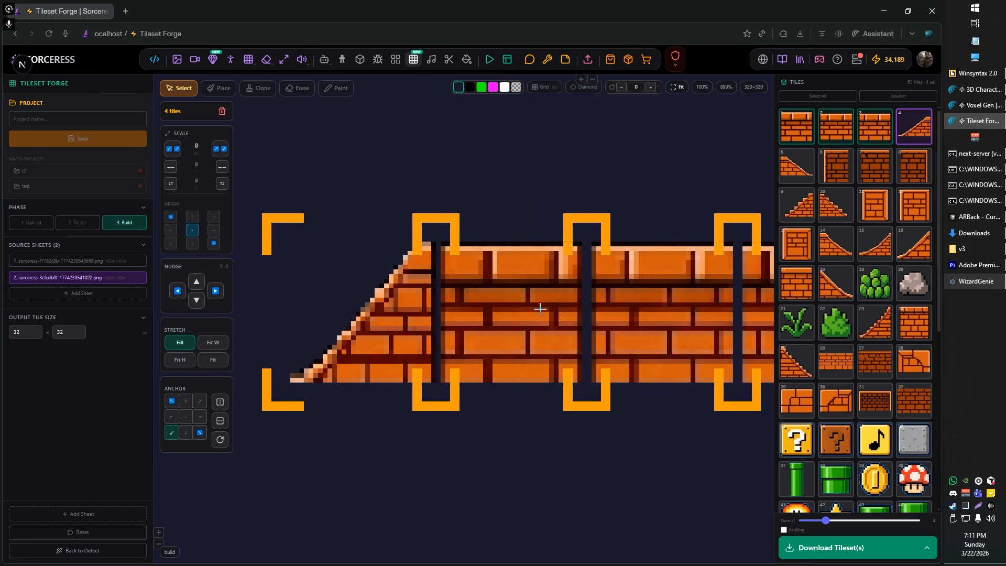
{"action": "scroll", "coordinate": [433, 320], "scroll_direction": "up", "scroll_amount": 5}
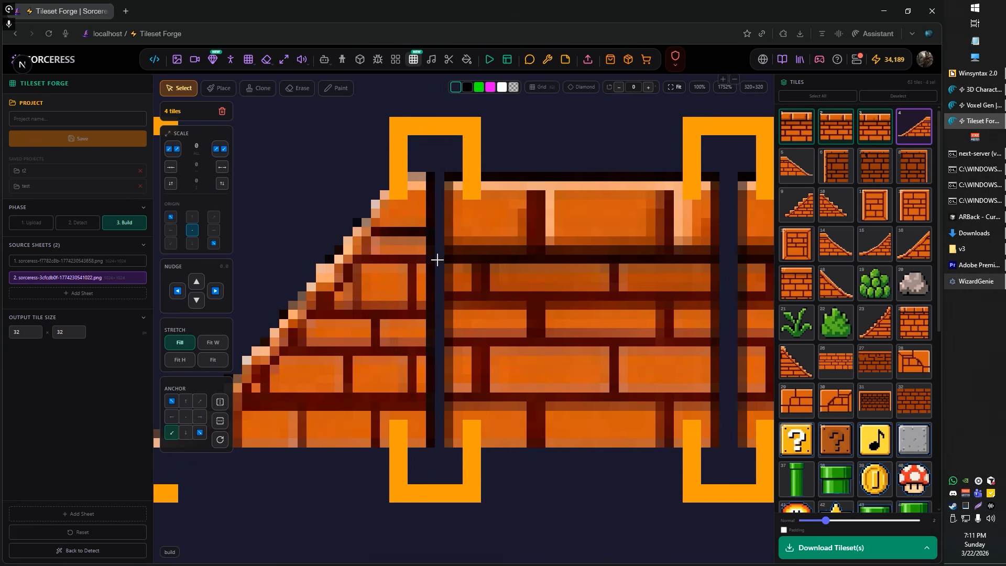
{"action": "key", "text": "g"}
{"action": "key", "text": "g"}
{"action": "key", "text": "g"}
{"action": "key", "text": "g"}
{"action": "key", "text": "g"}
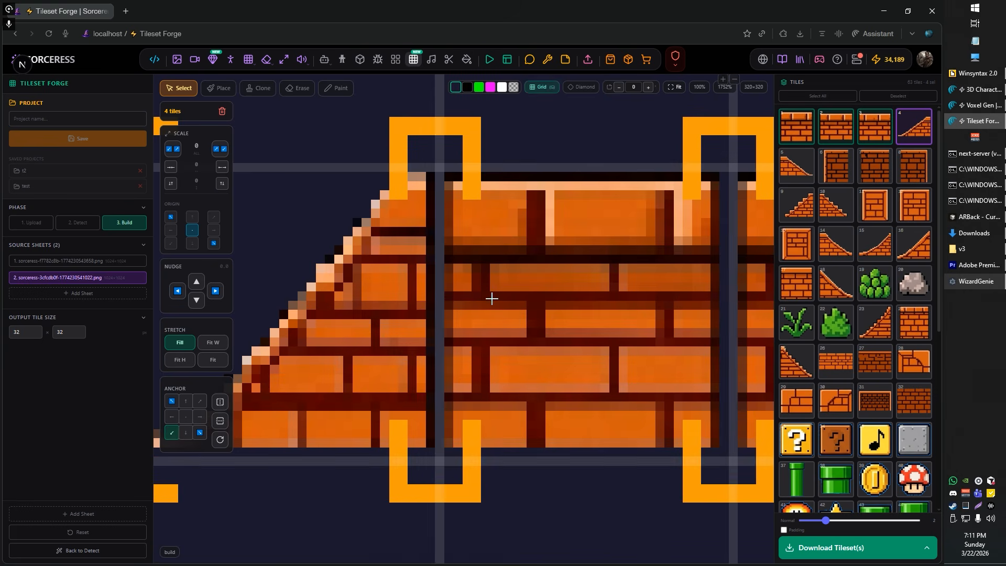
{"action": "key", "text": "g"}
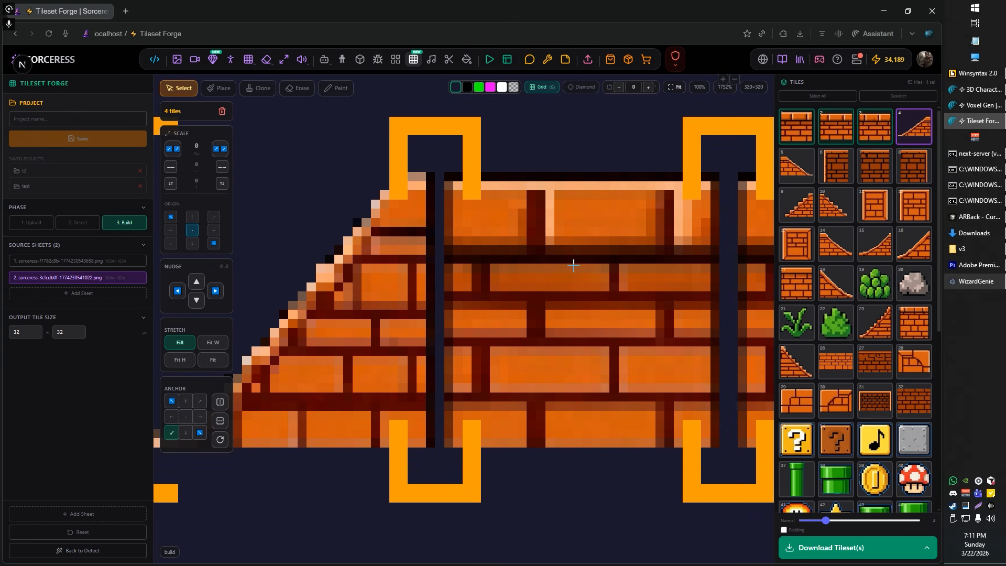
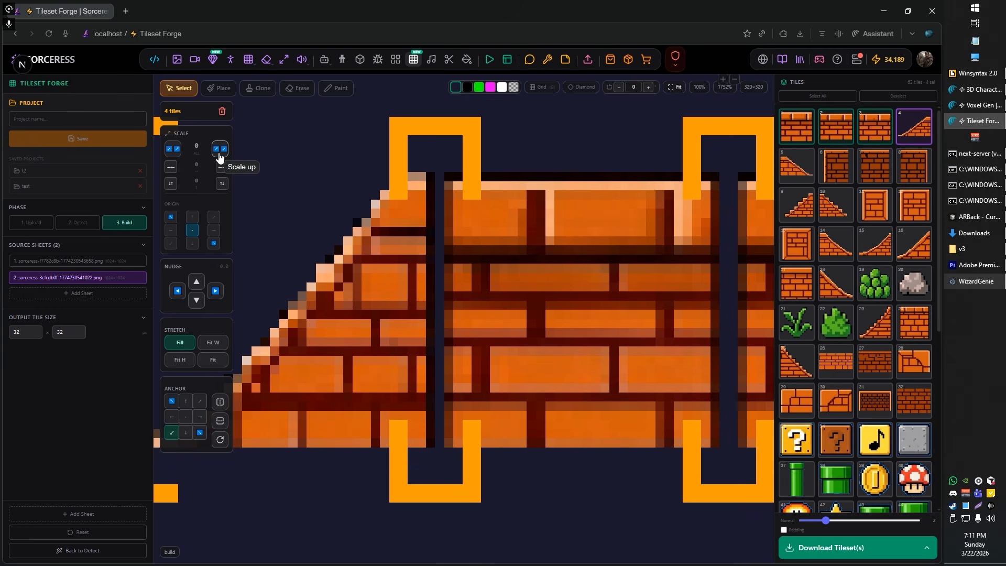
Step: Scale the four selected slope and brick tiles up to +2 on both axes, checking the joints between them
{"action": "left_click", "coordinate": [219, 149]}
{"action": "scroll", "coordinate": [515, 233], "scroll_direction": "down", "scroll_amount": 3}
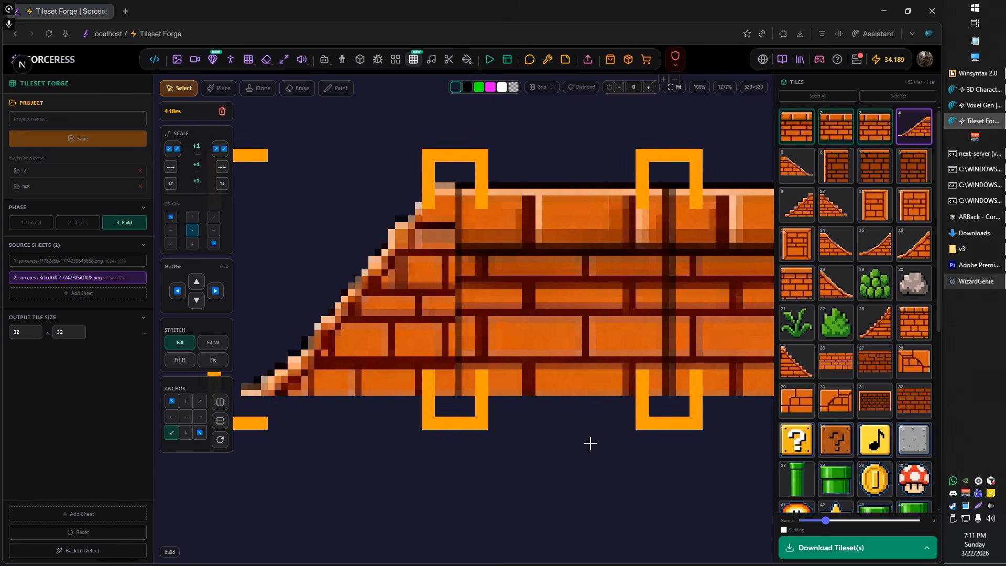
{"action": "left_click_drag", "start_coordinate": [527, 464], "coordinate": [352, 459]}
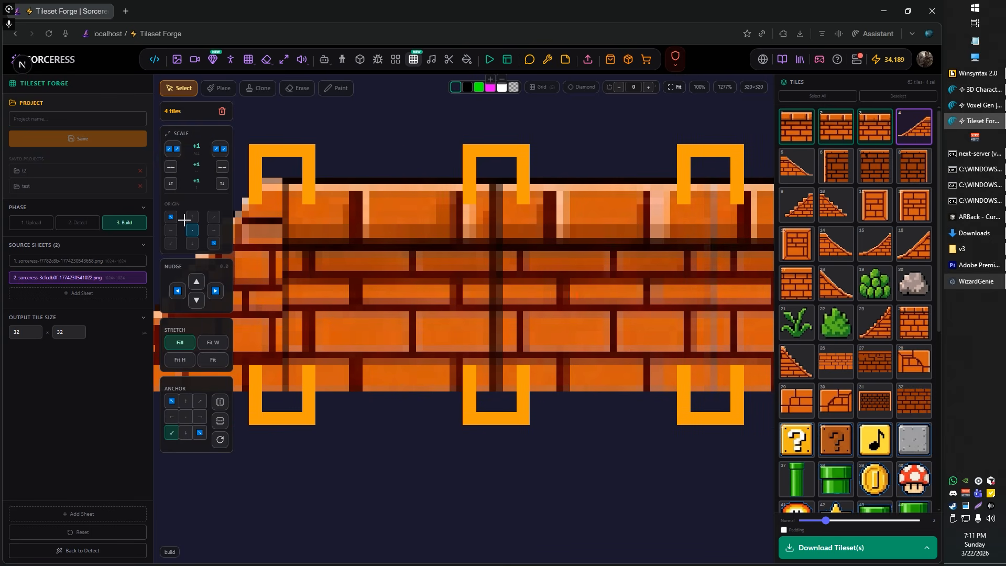
{"action": "left_click", "coordinate": [172, 150]}
{"action": "left_click", "coordinate": [219, 149]}
{"action": "scroll", "coordinate": [504, 360], "scroll_direction": "down", "scroll_amount": 3}
{"action": "left_click_drag", "start_coordinate": [592, 438], "coordinate": [463, 415]}
{"action": "scroll", "coordinate": [463, 415], "scroll_direction": "down", "scroll_amount": 2}
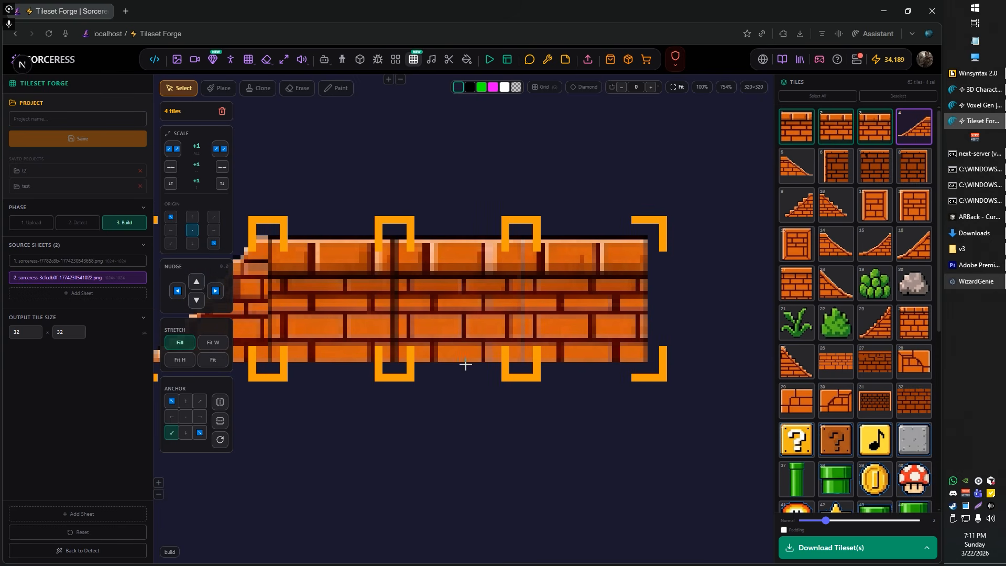
{"action": "left_click", "coordinate": [220, 151]}
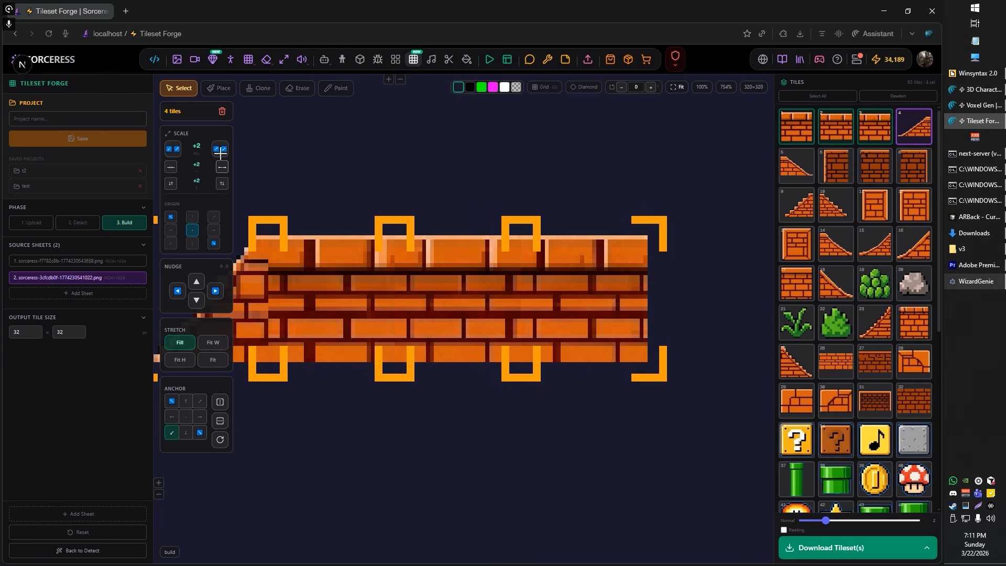
{"action": "left_click_drag", "start_coordinate": [412, 180], "coordinate": [480, 185]}
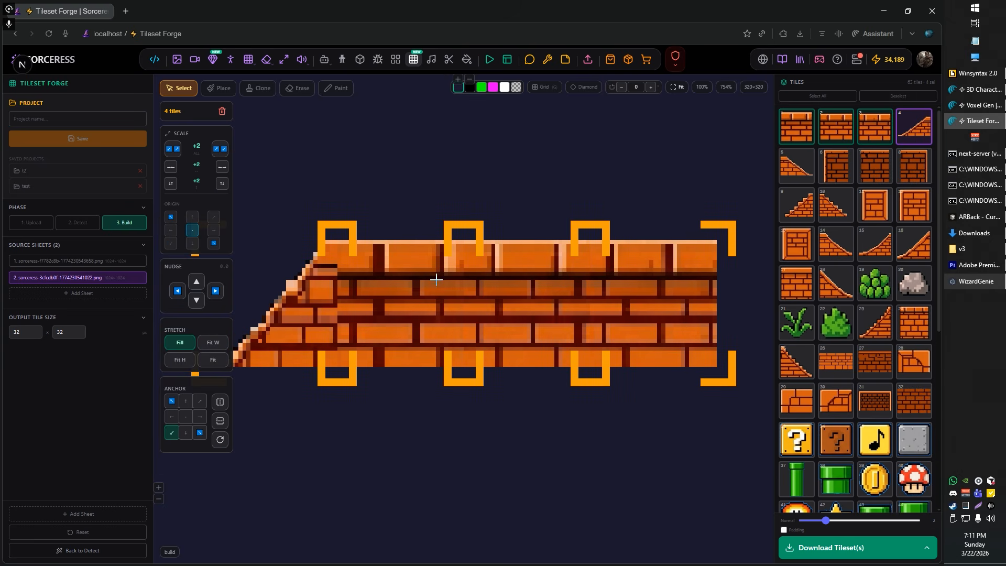
{"action": "left_click_drag", "start_coordinate": [460, 410], "coordinate": [525, 408]}
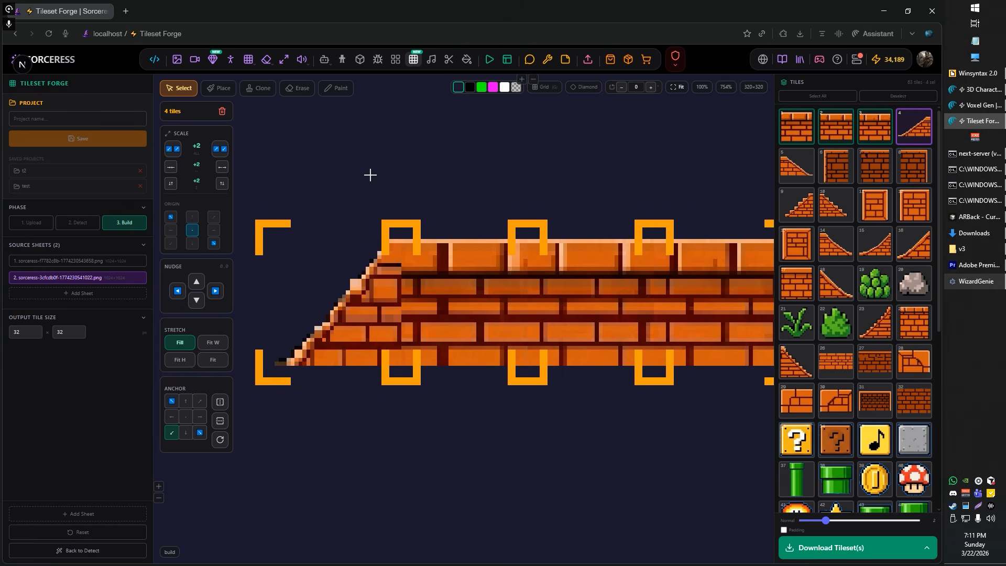
Step: Select only the slope tile and set its vertical scale to +3, trying values from 0 to +4 against the adjoining bricks
{"action": "left_click", "coordinate": [370, 175]}
{"action": "left_click", "coordinate": [373, 272]}
{"action": "scroll", "coordinate": [220, 198], "scroll_direction": "up", "scroll_amount": 3}
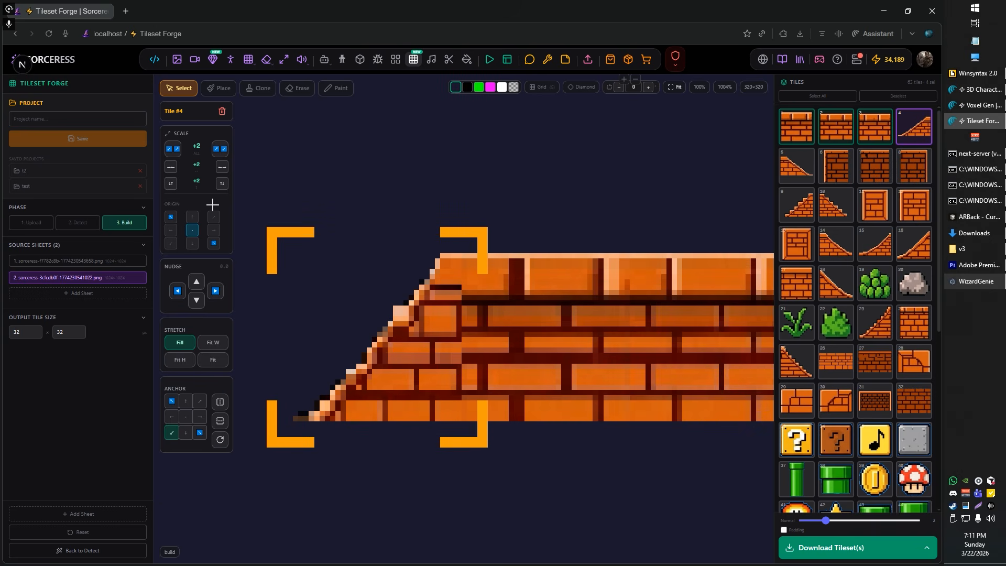
{"action": "left_click", "coordinate": [172, 183]}
{"action": "left_click", "coordinate": [172, 183]}
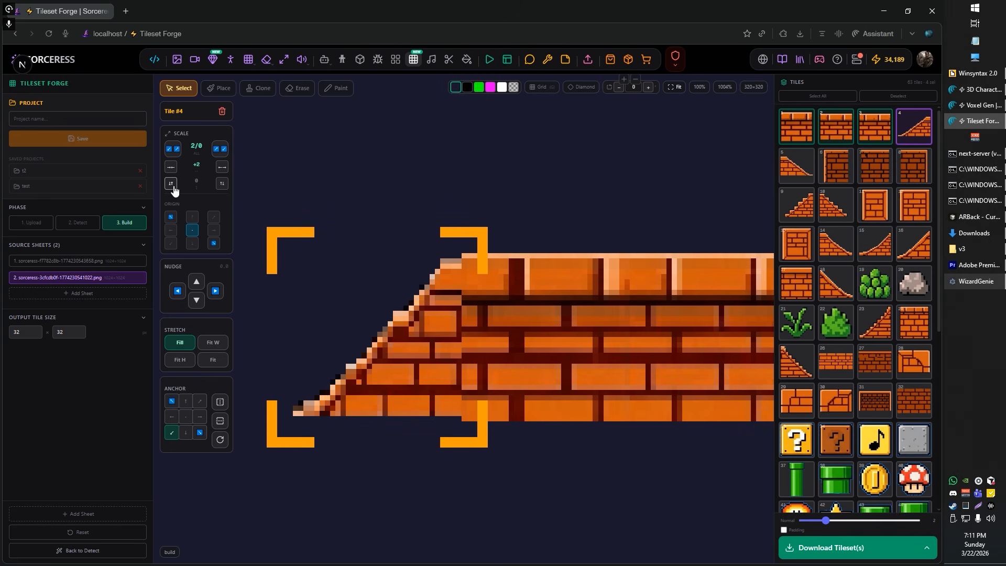
{"action": "left_click", "coordinate": [222, 184]}
{"action": "left_click", "coordinate": [223, 183]}
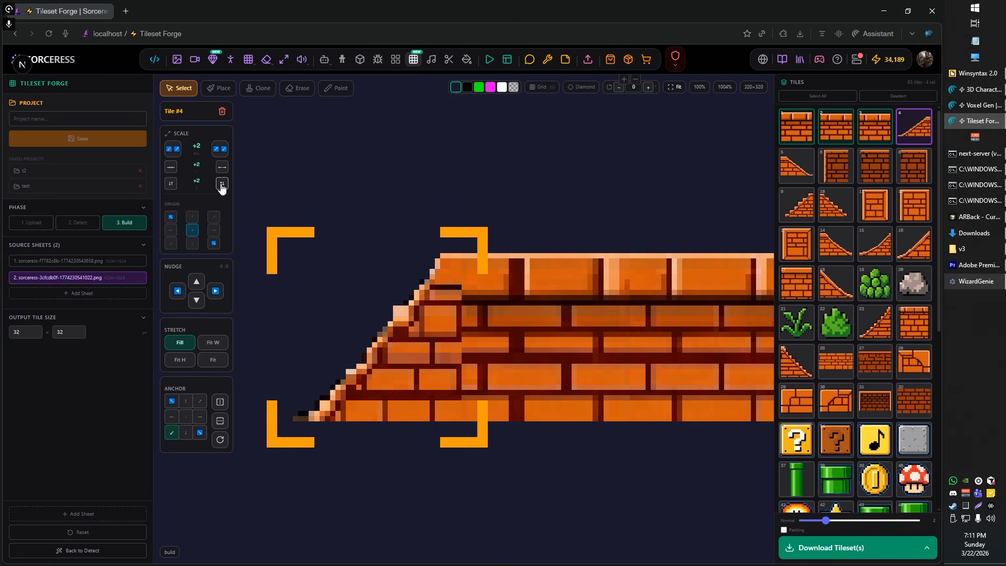
{"action": "left_click", "coordinate": [222, 183]}
{"action": "left_click", "coordinate": [221, 185]}
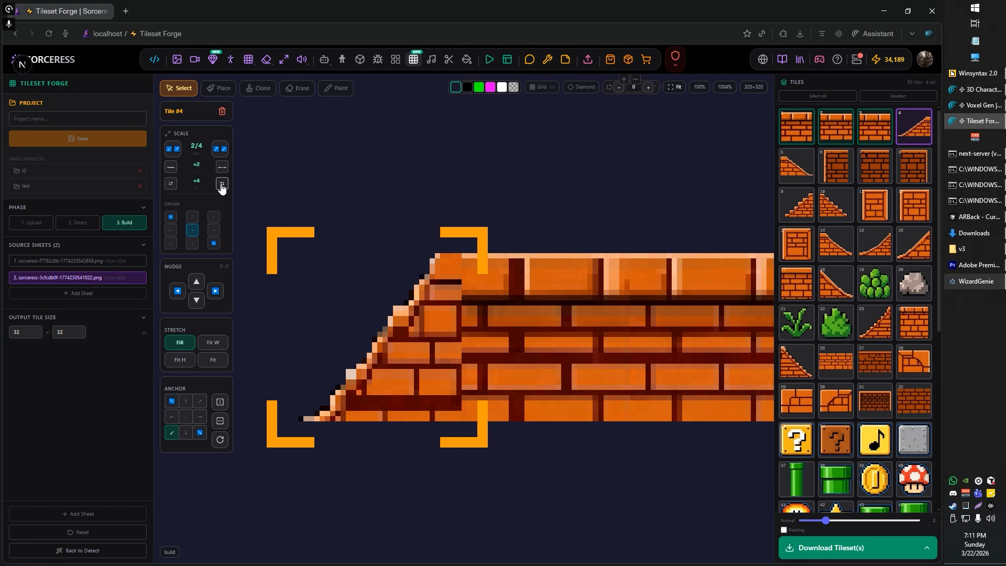
{"action": "left_click", "coordinate": [171, 186]}
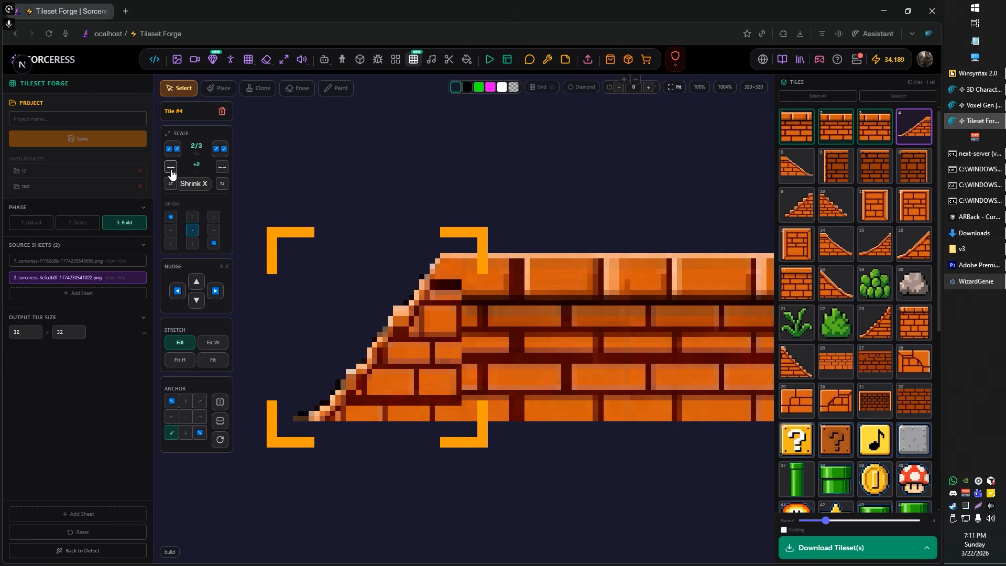
Step: Compare the top and bottom scaling origins on the slope tile, set its origin to middle left, and check the joint with the bricks
{"action": "left_click", "coordinate": [193, 220]}
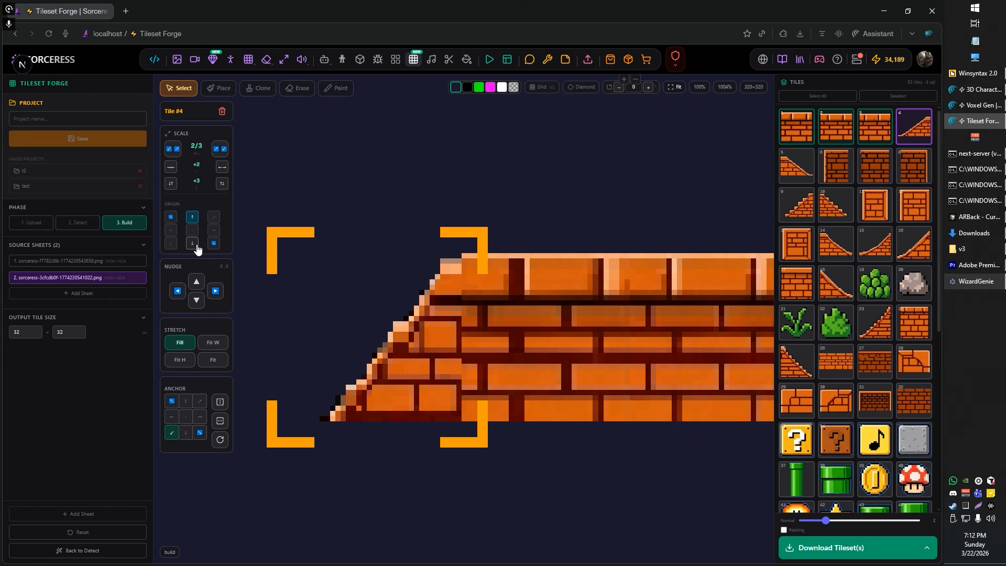
{"action": "left_click", "coordinate": [193, 245]}
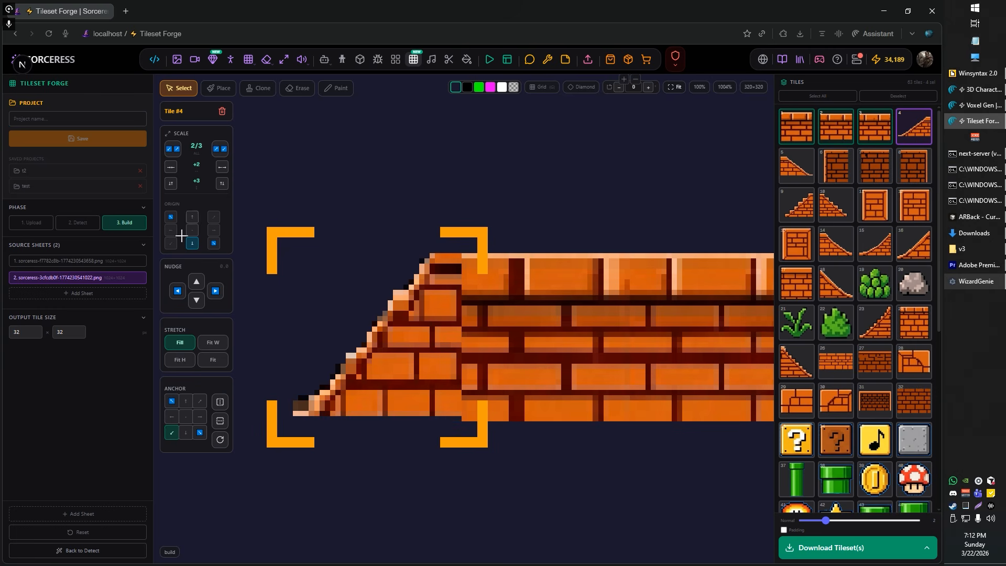
{"action": "left_click", "coordinate": [173, 232]}
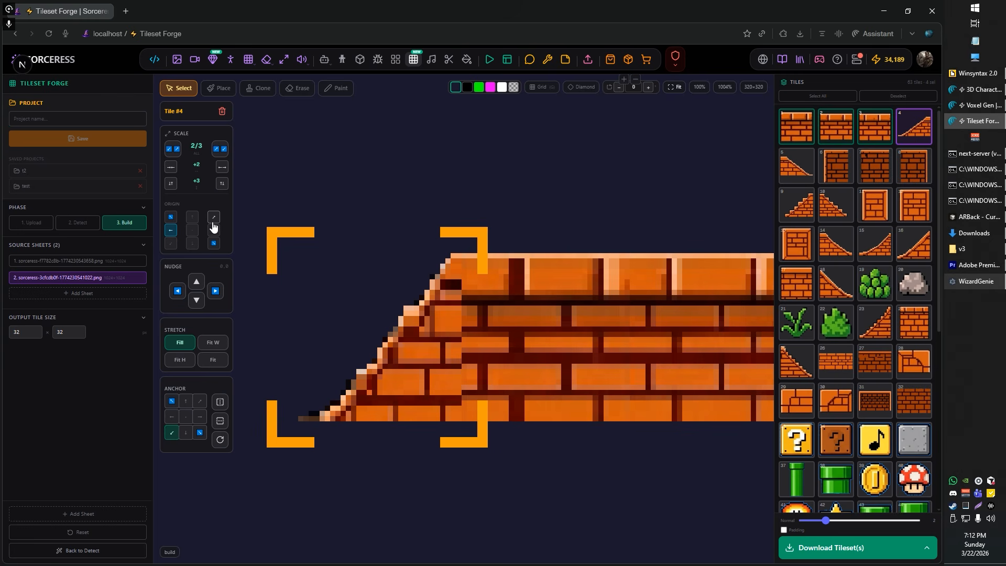
{"action": "scroll", "coordinate": [414, 249], "scroll_direction": "down", "scroll_amount": 5}
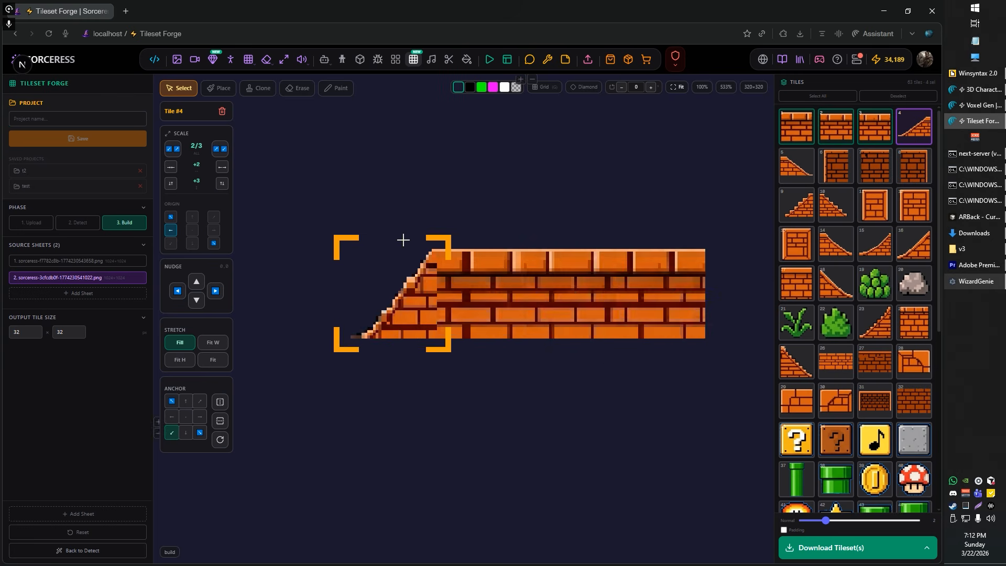
{"action": "scroll", "coordinate": [399, 287], "scroll_direction": "up", "scroll_amount": 6}
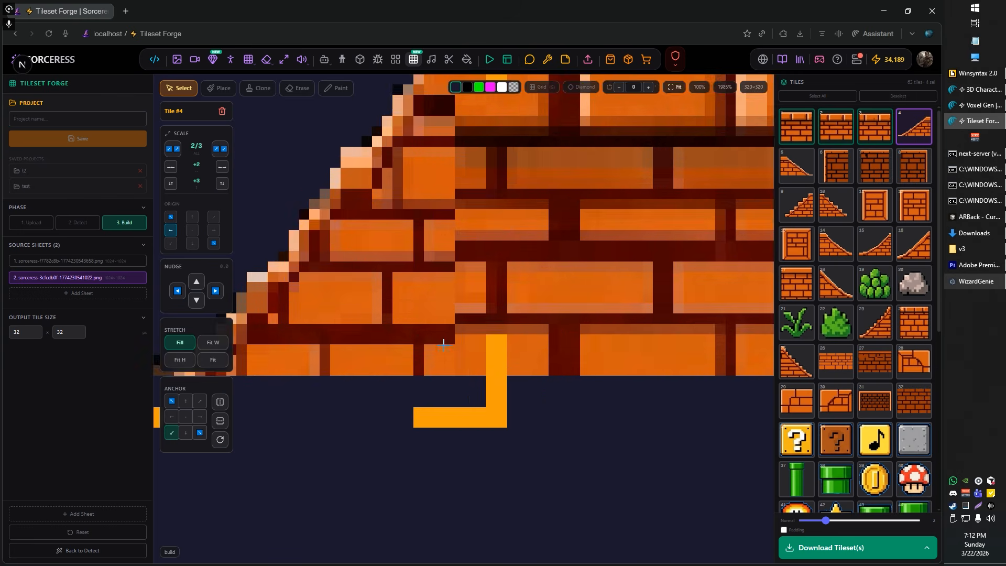
{"action": "scroll", "coordinate": [429, 326], "scroll_direction": "down", "scroll_amount": 7}
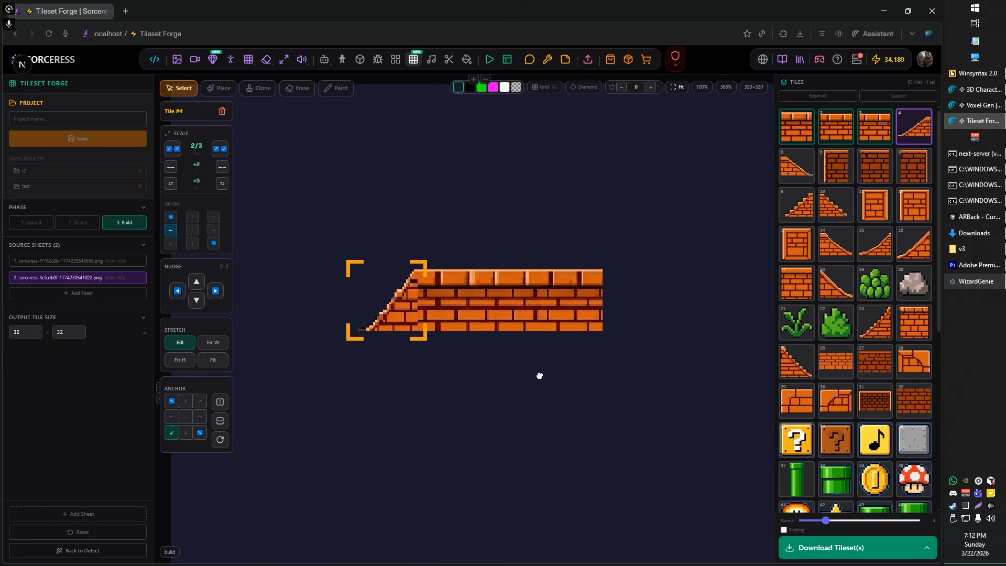
{"action": "scroll", "coordinate": [581, 324], "scroll_direction": "down", "scroll_amount": 1}
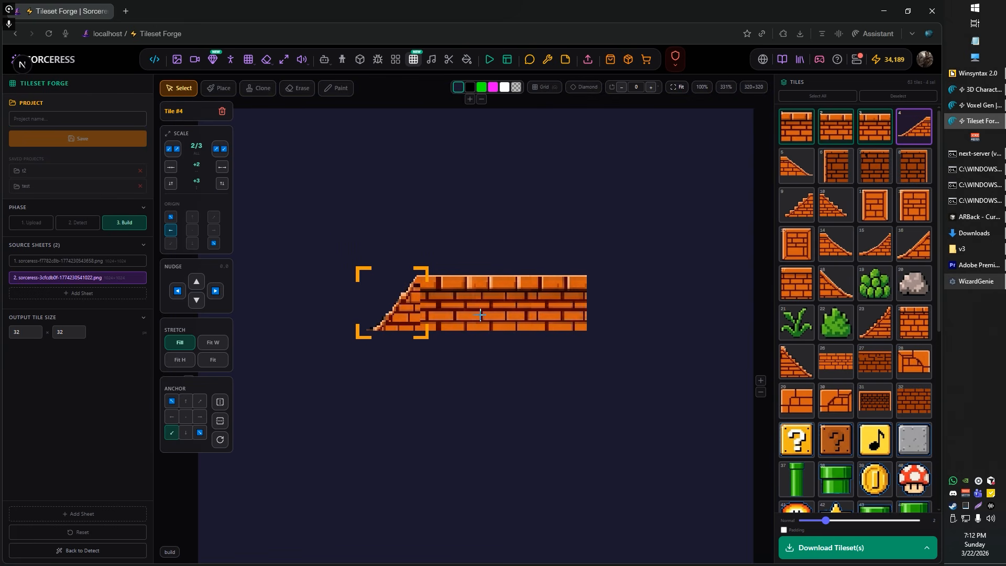
{"action": "scroll", "coordinate": [514, 385], "scroll_direction": "down", "scroll_amount": 4}
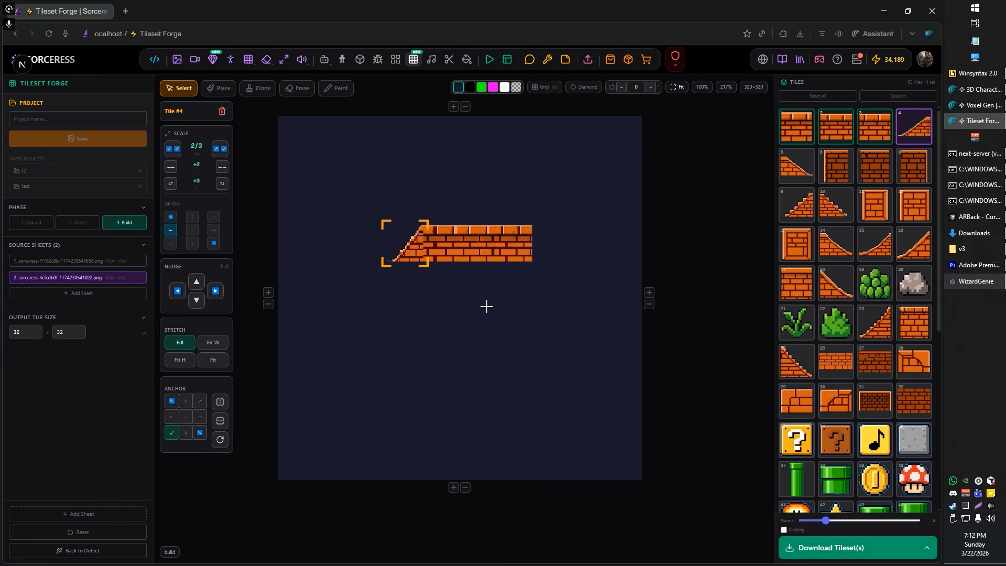
{"action": "scroll", "coordinate": [431, 264], "scroll_direction": "up", "scroll_amount": 3}
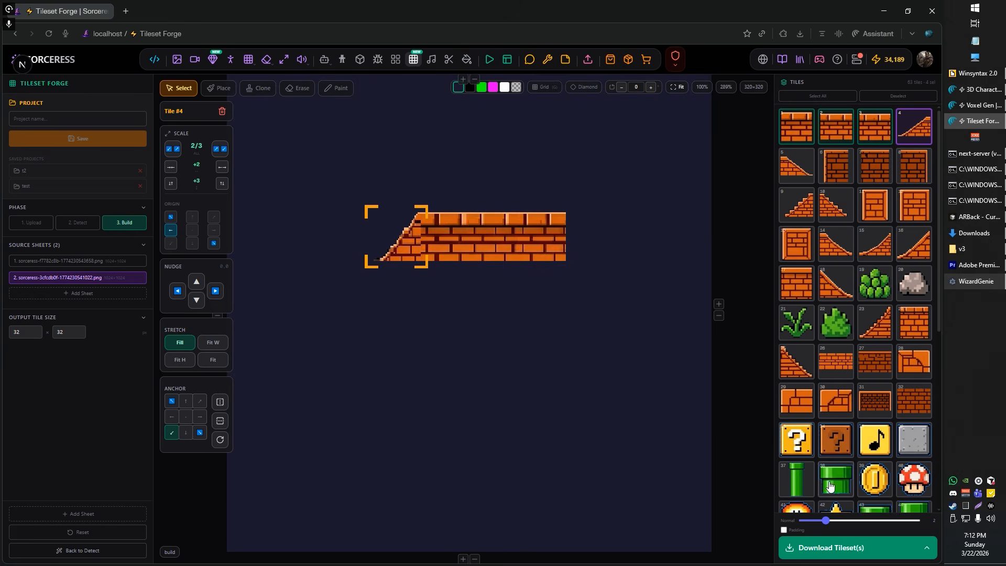
Step: Place decoration tiles 19, 20, 21 and 22 side by side from right to left in one row below the brick strip
{"action": "left_click", "coordinate": [800, 484]}
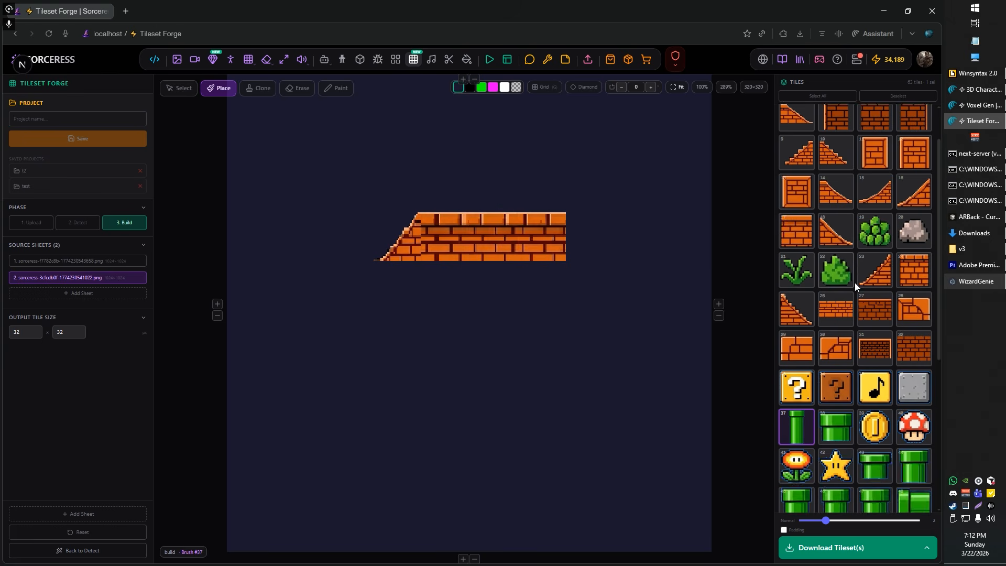
{"action": "left_click", "coordinate": [875, 283]}
{"action": "left_click", "coordinate": [640, 362]}
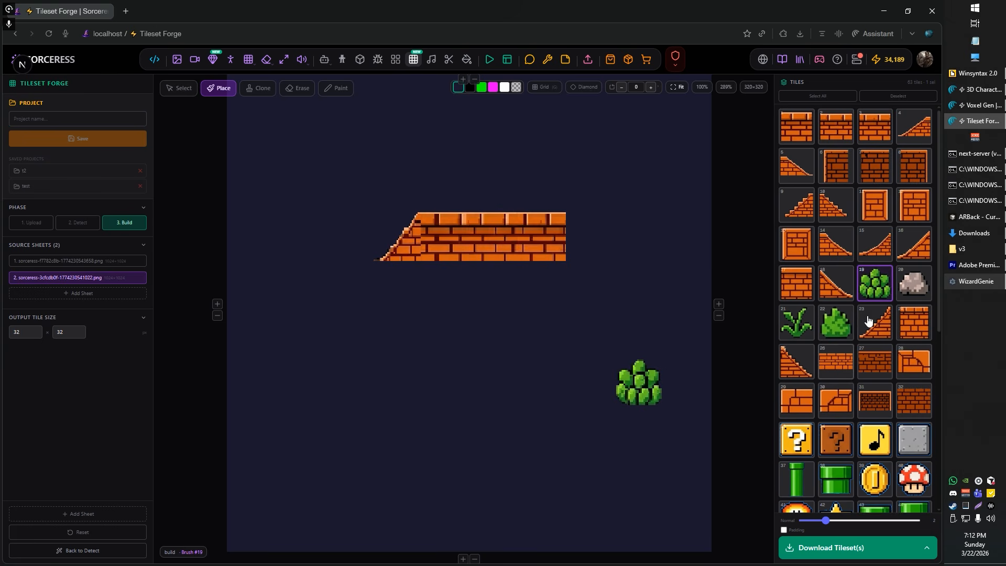
{"action": "left_click", "coordinate": [911, 286]}
{"action": "left_click", "coordinate": [581, 386]}
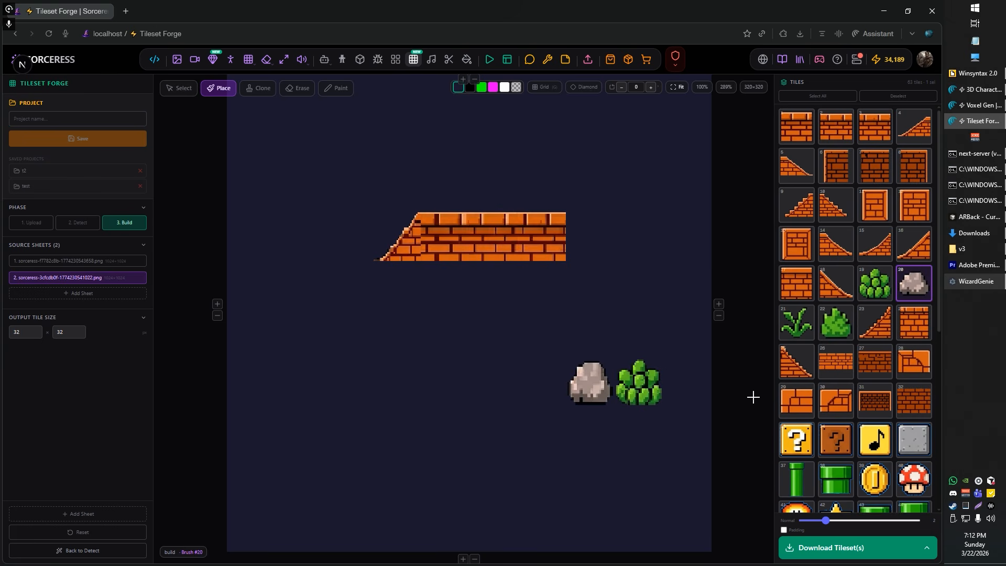
{"action": "left_click", "coordinate": [799, 333]}
{"action": "left_click", "coordinate": [558, 378]}
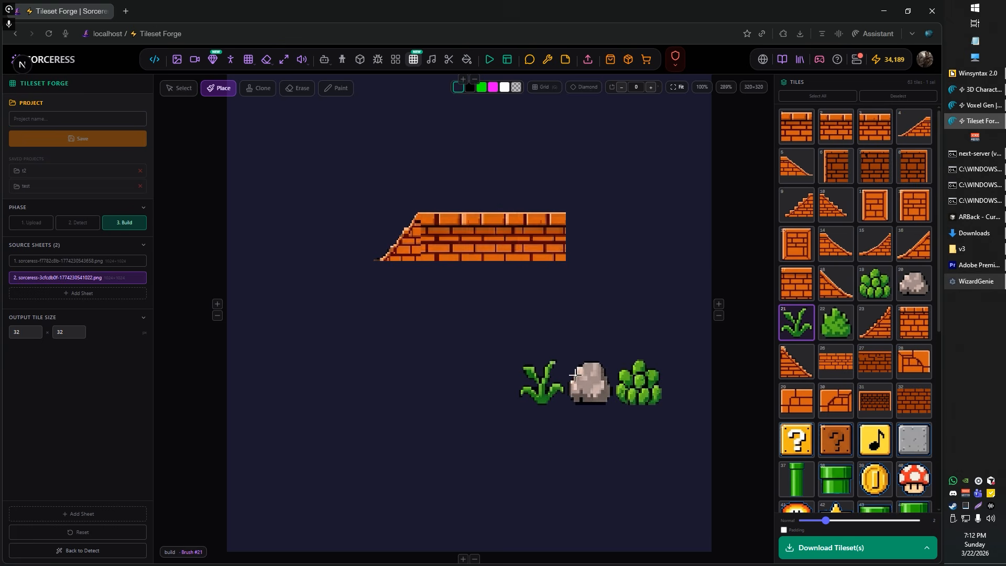
{"action": "left_click", "coordinate": [837, 322]}
{"action": "left_click", "coordinate": [494, 380]}
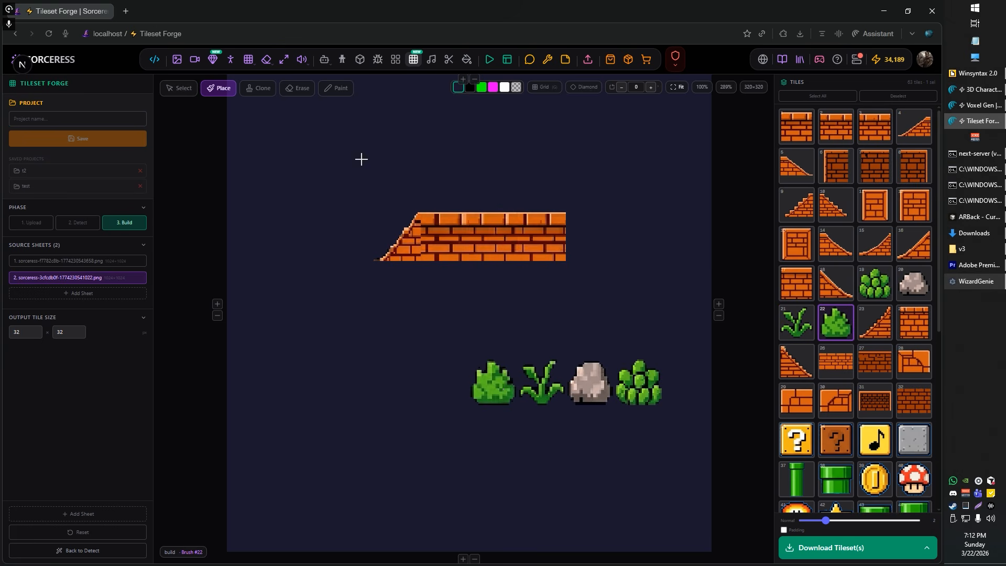
Step: Select the four placed plant and rock tiles and set their stretch mode to Fit W, comparing it with Fit H, Fit and Fill
{"action": "left_click", "coordinate": [178, 88]}
{"action": "left_click", "coordinate": [487, 380]}
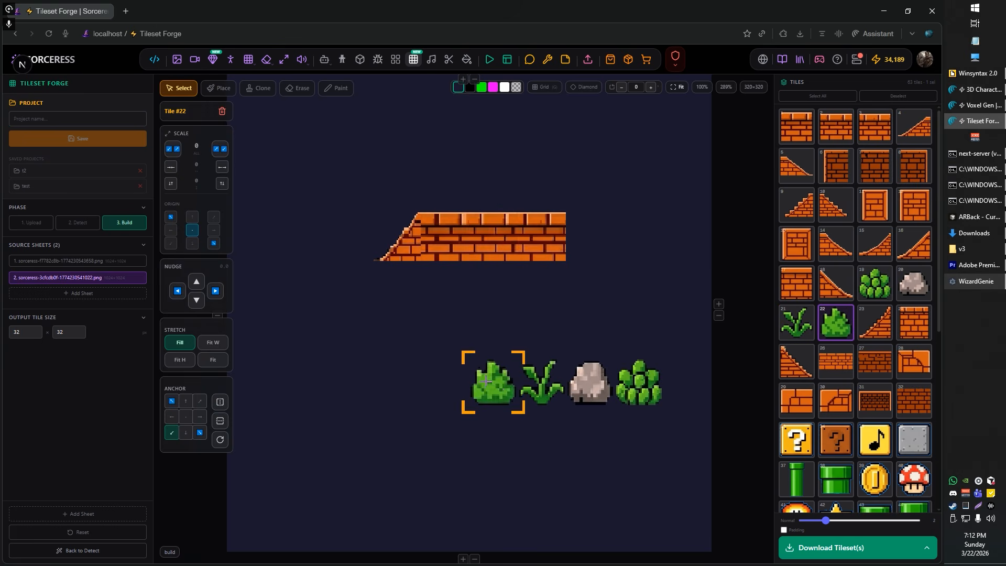
{"action": "left_click", "coordinate": [540, 387], "text": "shift"}
{"action": "left_click", "coordinate": [590, 382], "text": "shift"}
{"action": "left_click", "coordinate": [646, 398], "text": "shift"}
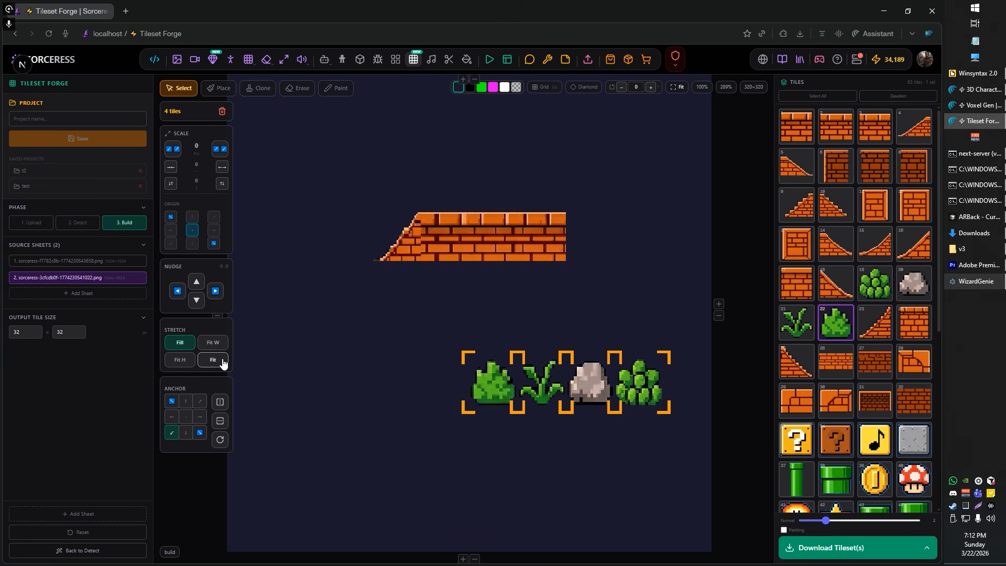
{"action": "left_click", "coordinate": [212, 343]}
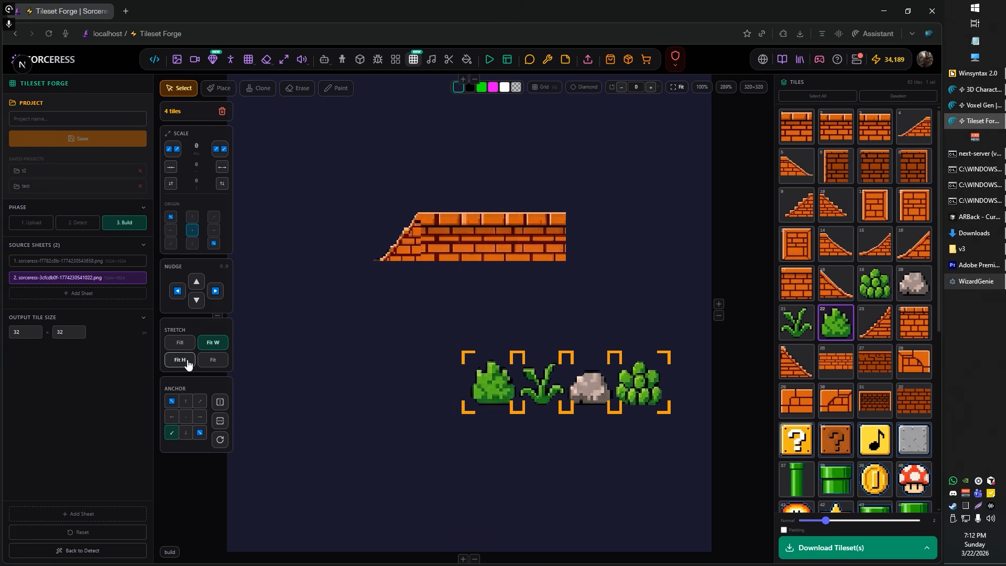
{"action": "left_click", "coordinate": [187, 365]}
{"action": "left_click", "coordinate": [214, 360]}
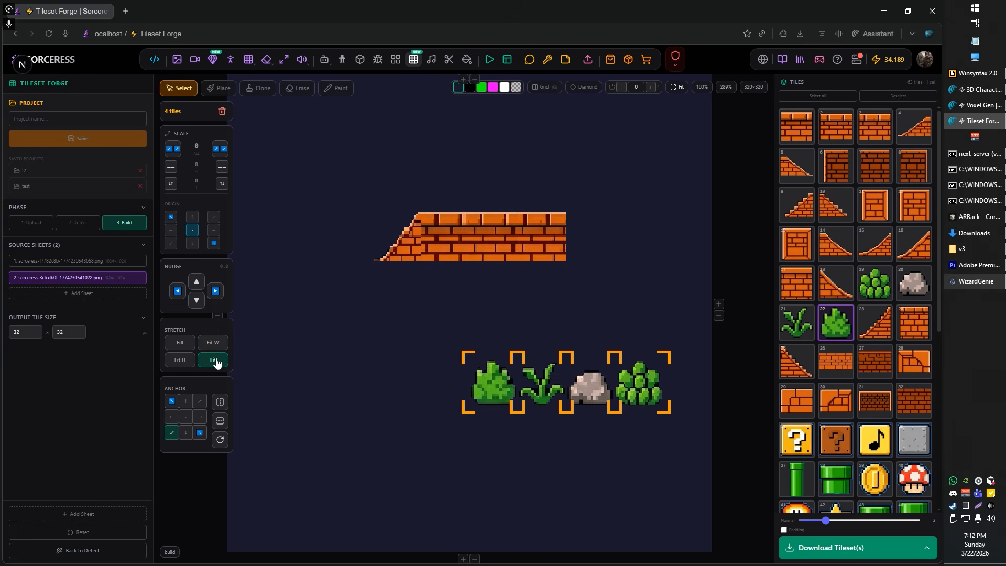
{"action": "left_click", "coordinate": [180, 342]}
{"action": "left_click", "coordinate": [213, 342]}
{"action": "scroll", "coordinate": [584, 402], "scroll_direction": "up", "scroll_amount": 1}
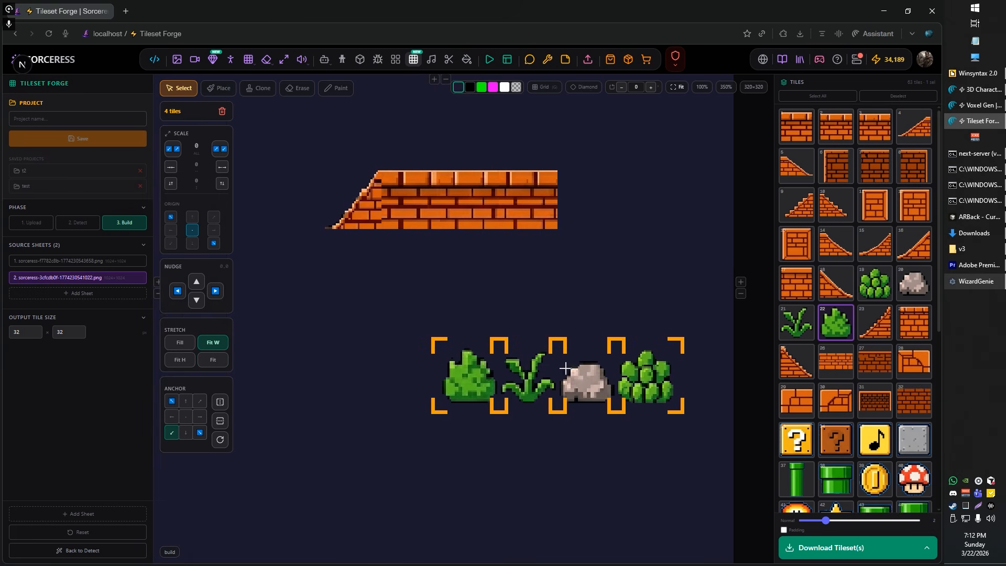
{"action": "scroll", "coordinate": [639, 367], "scroll_direction": "down", "scroll_amount": 3}
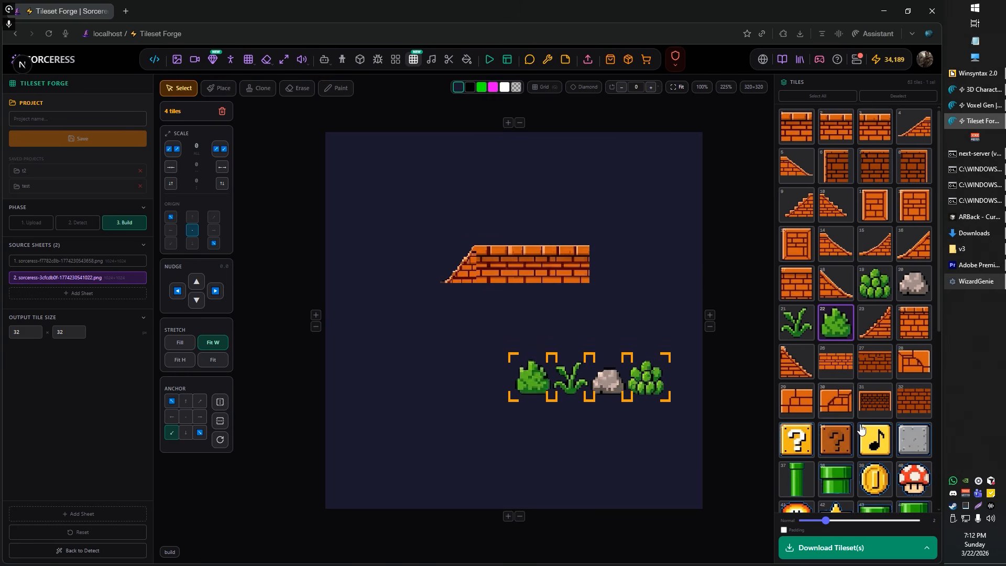
Step: Place three grey stone block tiles side by side below and left of the brick strip, and examine their edges up close
{"action": "left_click", "coordinate": [914, 439]}
{"action": "scroll", "coordinate": [431, 354], "scroll_direction": "up", "scroll_amount": 1}
{"action": "left_click", "coordinate": [360, 333]}
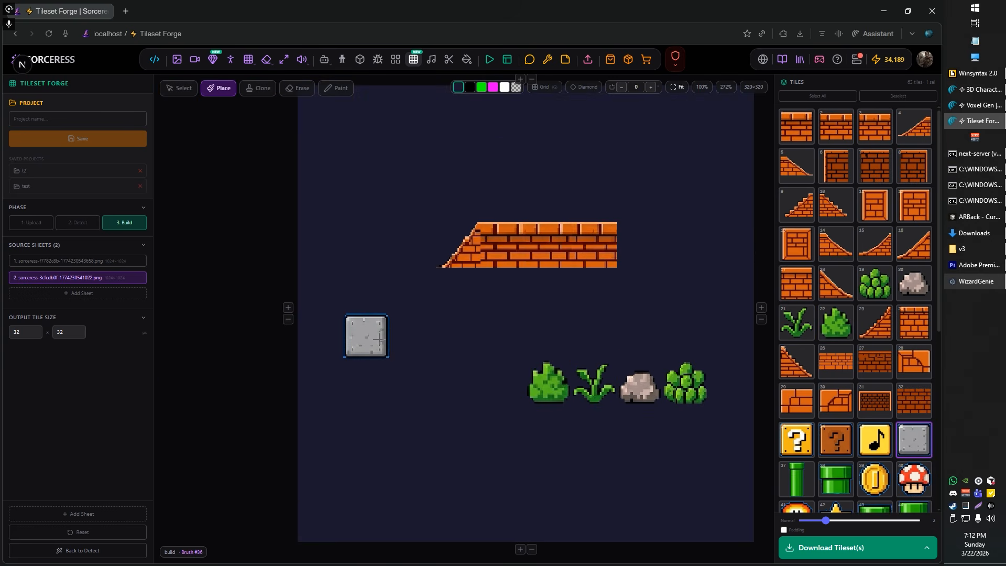
{"action": "left_click", "coordinate": [401, 339]}
{"action": "left_click", "coordinate": [439, 339]}
{"action": "scroll", "coordinate": [372, 323], "scroll_direction": "up", "scroll_amount": 1}
{"action": "scroll", "coordinate": [373, 323], "scroll_direction": "up", "scroll_amount": 1}
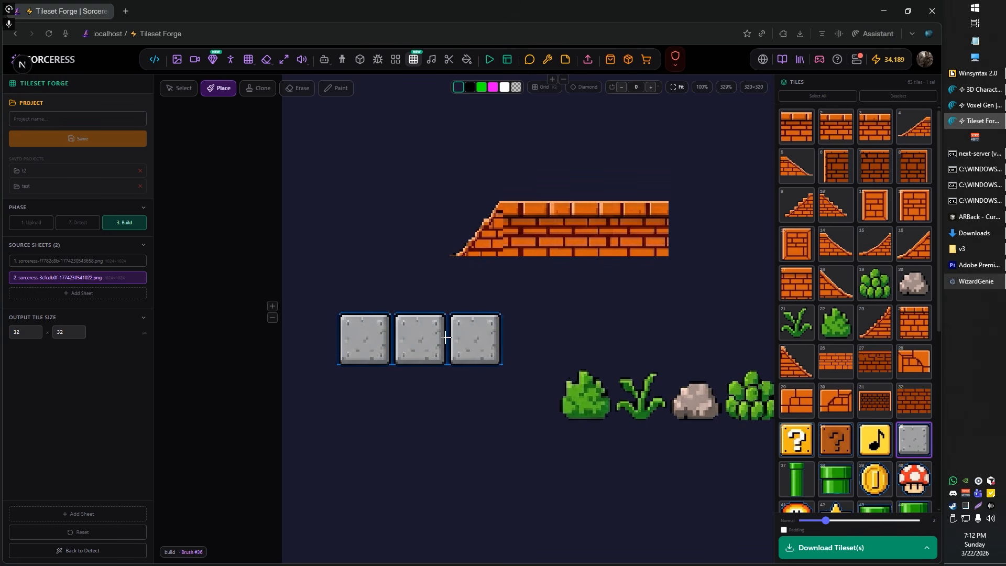
{"action": "scroll", "coordinate": [421, 313], "scroll_direction": "up", "scroll_amount": 5}
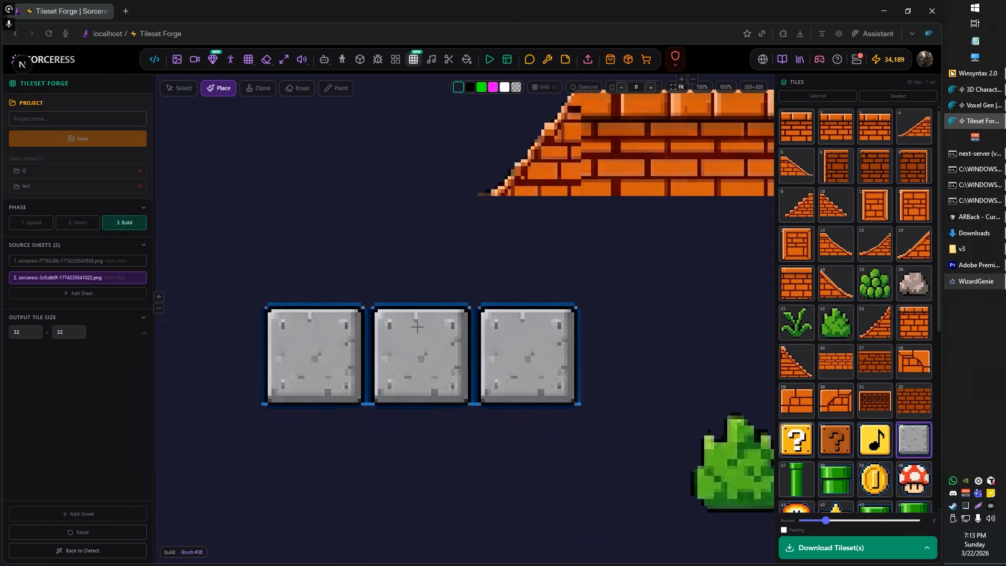
{"action": "scroll", "coordinate": [414, 329], "scroll_direction": "down", "scroll_amount": 3}
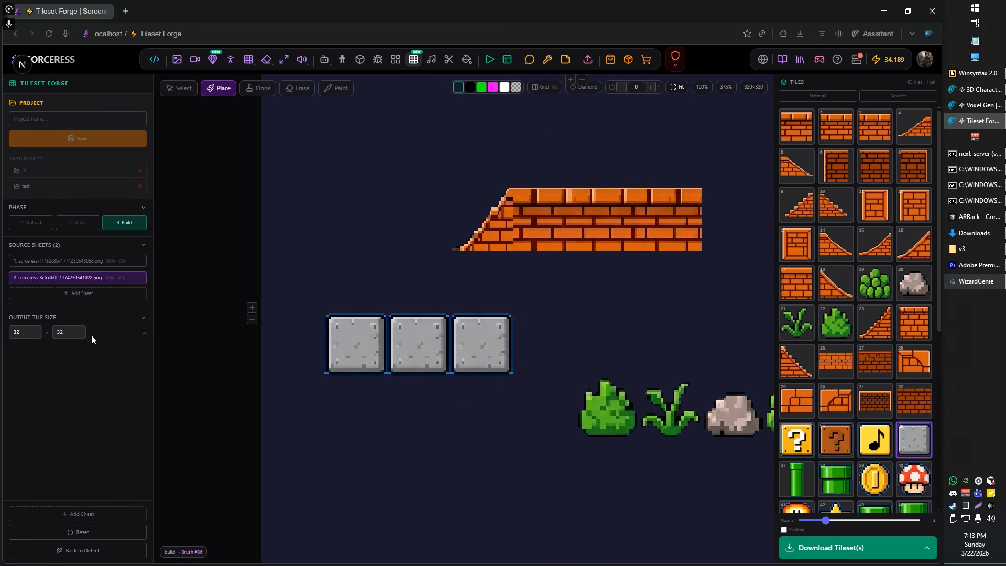
Step: Return to the Detect phase, open the first source sheet, and raise its chroma key tolerance to 161 while checking the grey stone block
{"action": "left_click", "coordinate": [79, 223]}
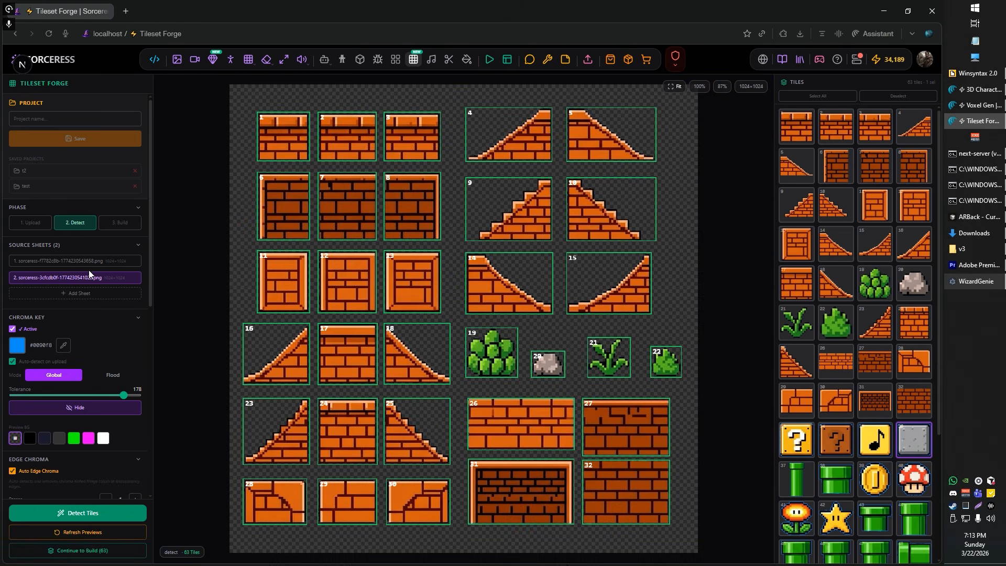
{"action": "left_click", "coordinate": [90, 262]}
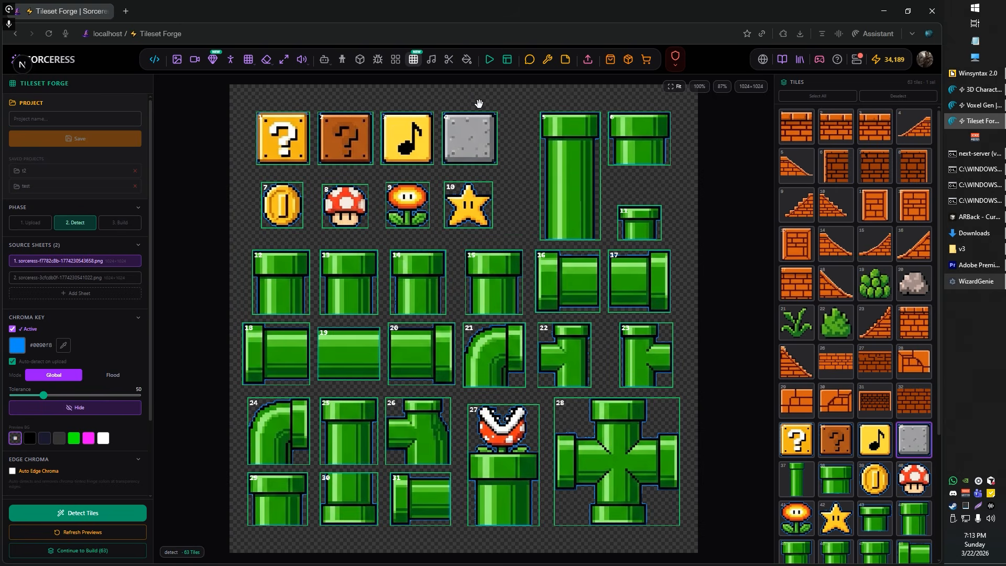
{"action": "scroll", "coordinate": [485, 103], "scroll_direction": "up", "scroll_amount": 3}
{"action": "scroll", "coordinate": [486, 104], "scroll_direction": "up", "scroll_amount": 10}
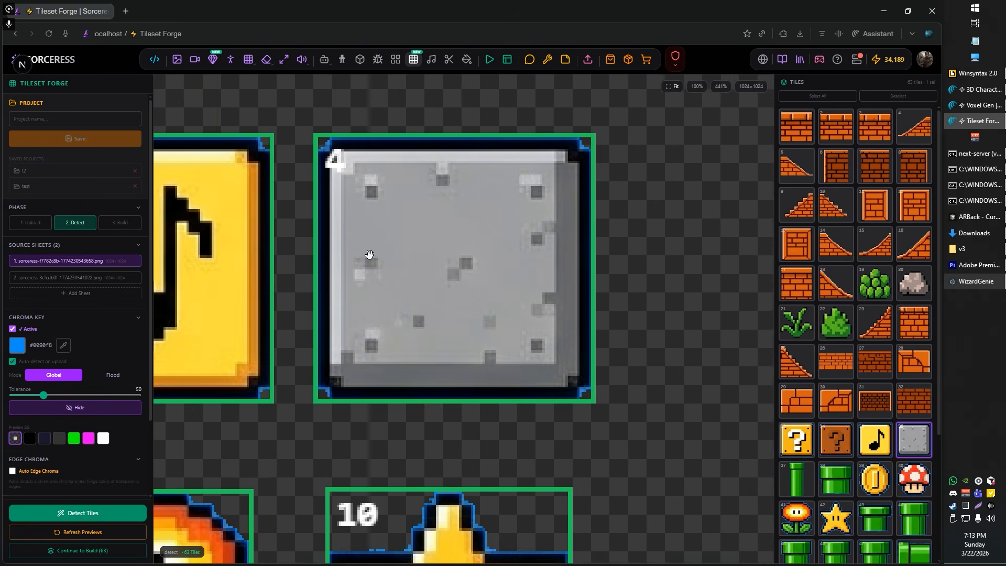
{"action": "scroll", "coordinate": [370, 255], "scroll_direction": "up", "scroll_amount": 1}
{"action": "left_click", "coordinate": [95, 396]}
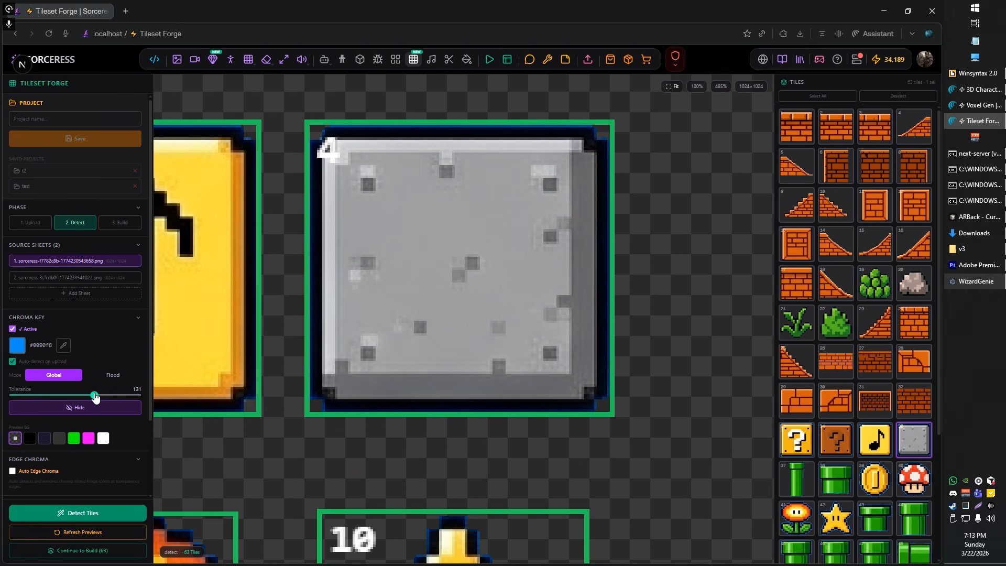
{"action": "left_click_drag", "start_coordinate": [101, 400], "coordinate": [113, 397]}
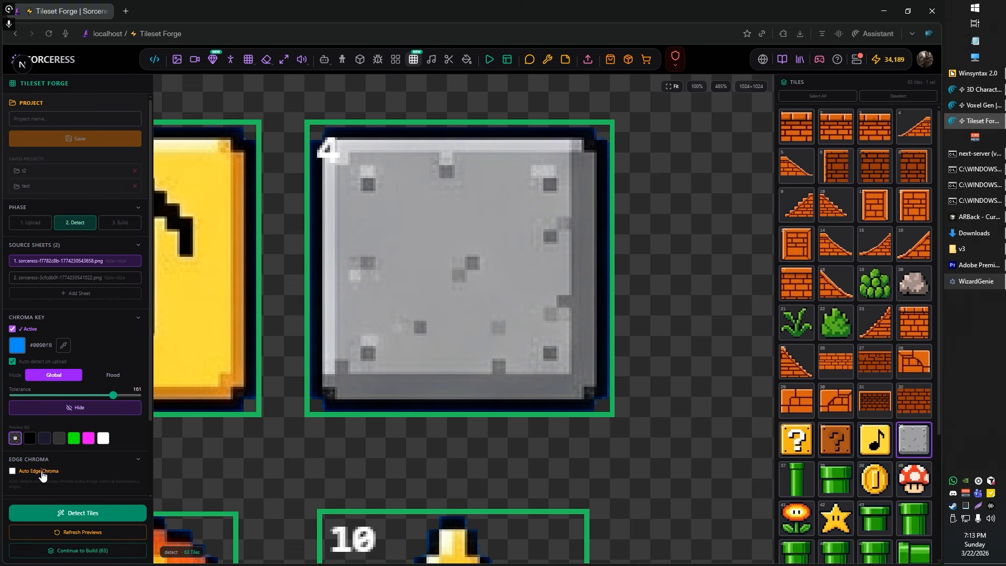
Step: Enable Auto Edge Chroma for the first source sheet and examine the three placed stone blocks' edges in the Build phase
{"action": "scroll", "coordinate": [13, 470], "scroll_direction": "down", "scroll_amount": 2}
{"action": "left_click", "coordinate": [12, 381]}
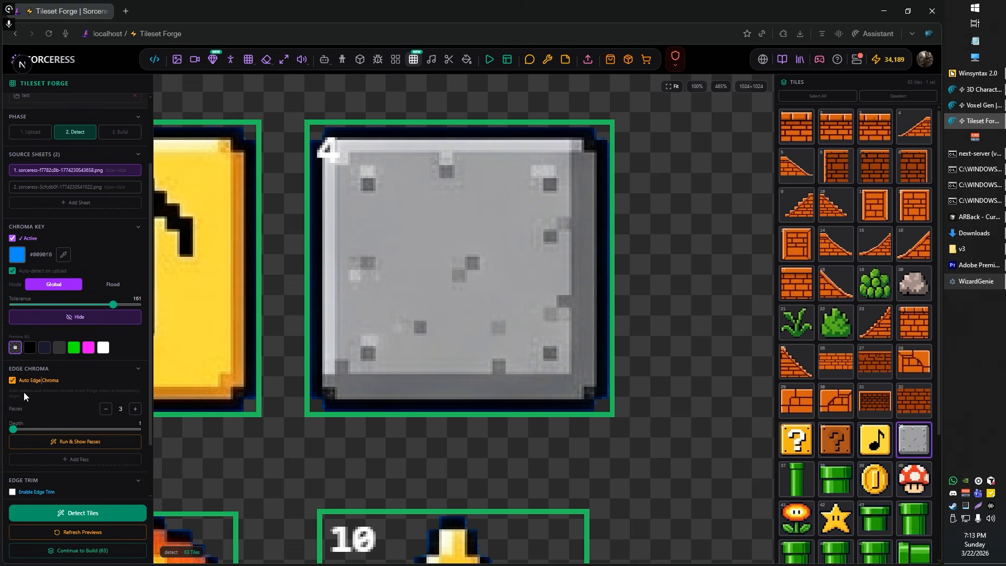
{"action": "scroll", "coordinate": [351, 246], "scroll_direction": "down", "scroll_amount": 7}
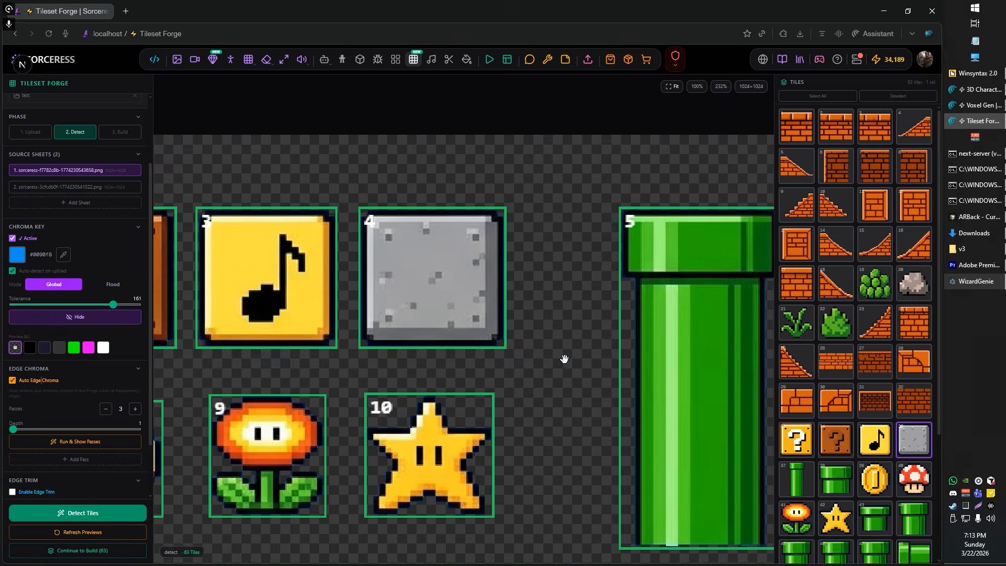
{"action": "scroll", "coordinate": [565, 359], "scroll_direction": "down", "scroll_amount": 2}
{"action": "left_click_drag", "start_coordinate": [535, 376], "coordinate": [544, 325]}
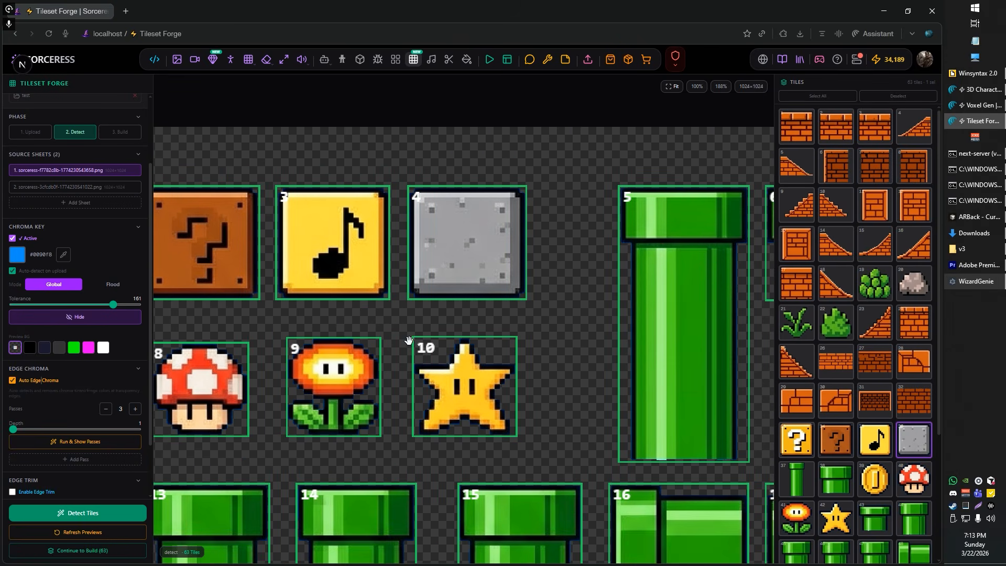
{"action": "left_click", "coordinate": [120, 135]}
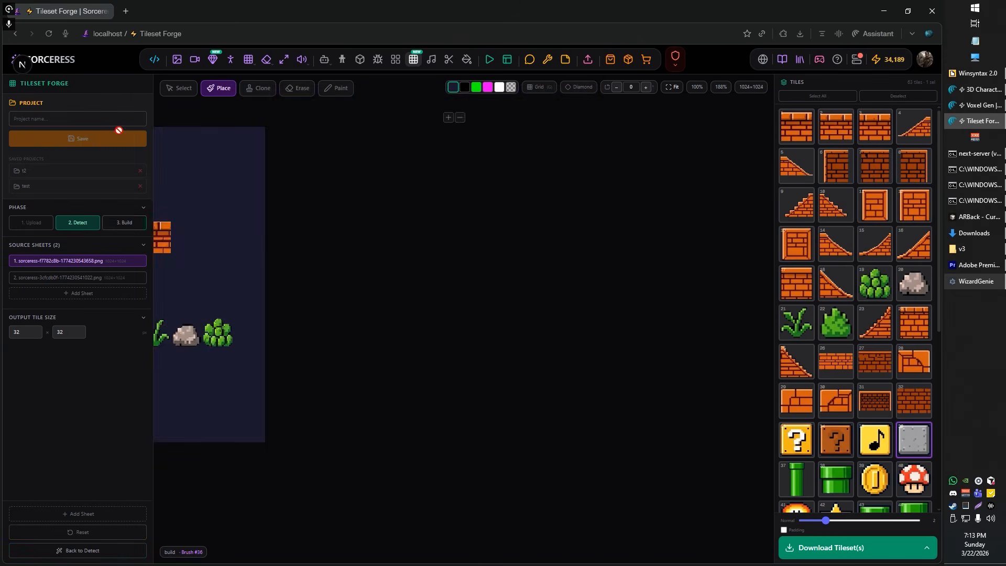
{"action": "scroll", "coordinate": [426, 367], "scroll_direction": "up", "scroll_amount": 5}
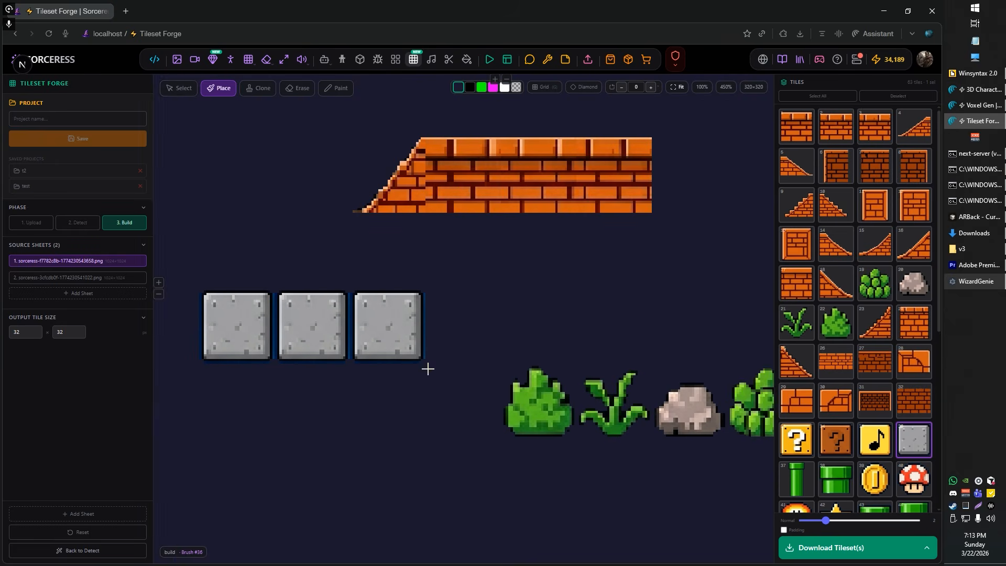
{"action": "scroll", "coordinate": [559, 300], "scroll_direction": "down", "scroll_amount": 2}
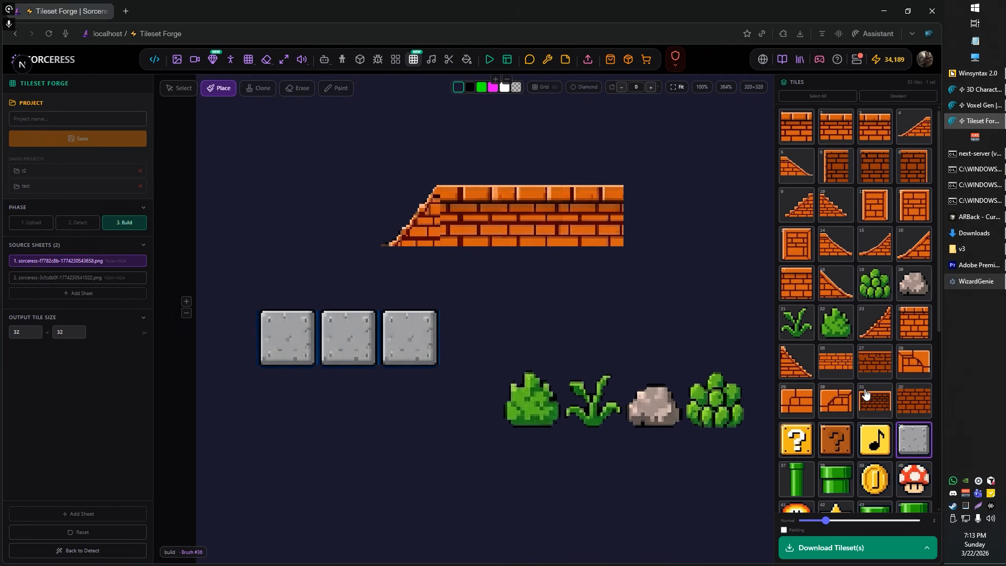
{"action": "left_click_drag", "start_coordinate": [469, 253], "coordinate": [530, 303]}
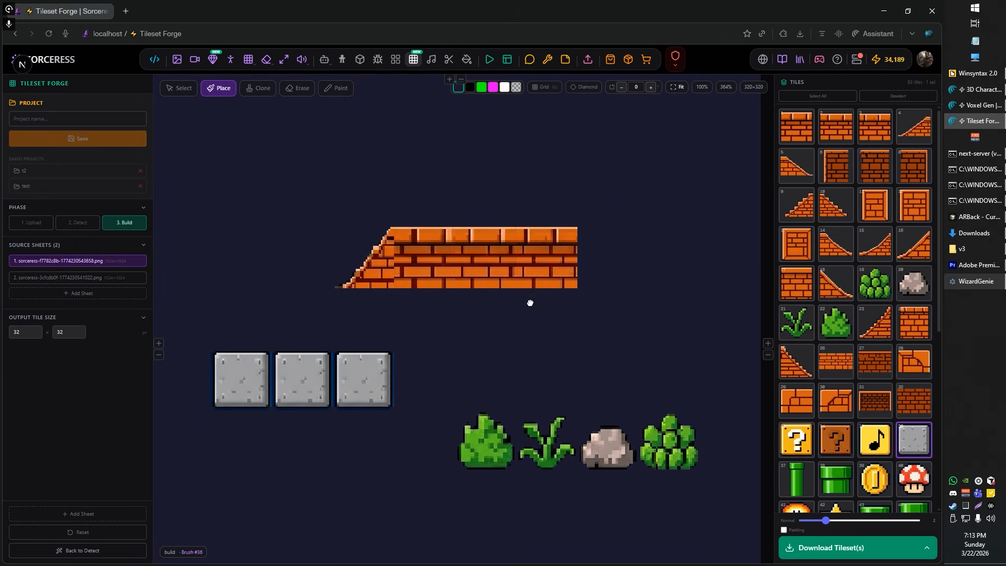
Step: Place vertical green pipe tile 44 below and right of the brick strip, above the decoration row
{"action": "scroll", "coordinate": [839, 377], "scroll_direction": "down", "scroll_amount": 1}
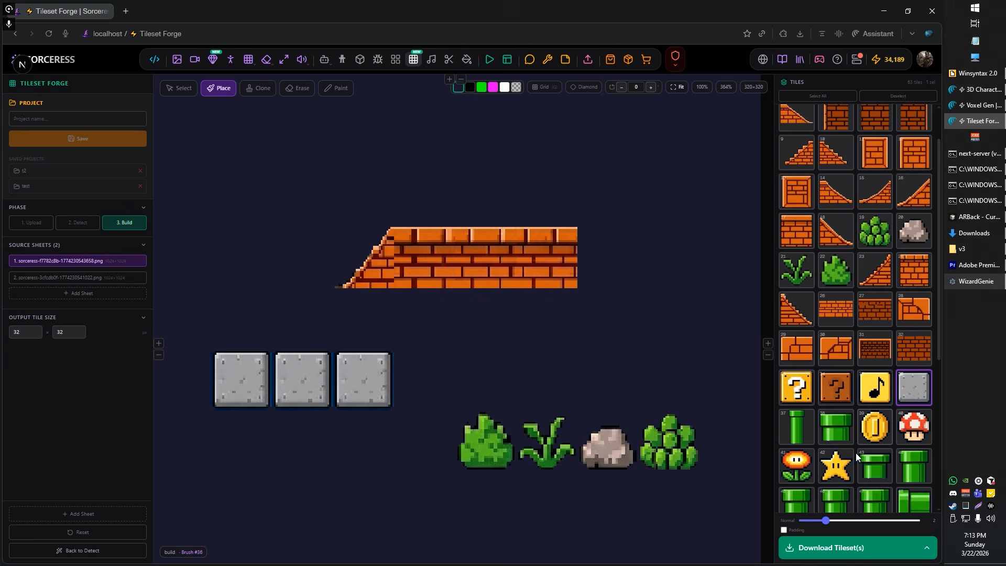
{"action": "left_click", "coordinate": [914, 467]}
{"action": "left_click", "coordinate": [648, 322]}
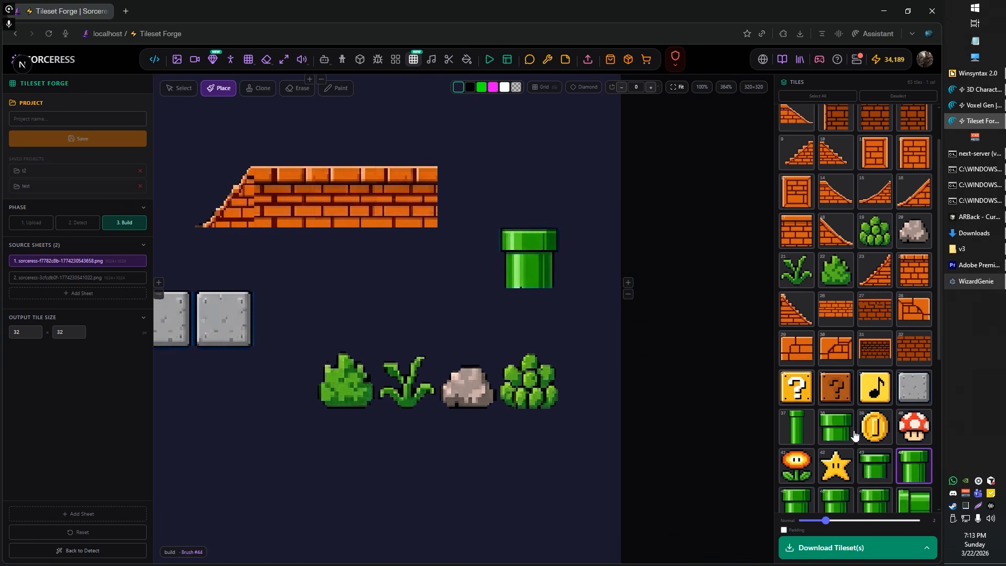
Step: Place two horizontal pipe segments, tile 51, side by side below the decoration row and inspect their edges up close
{"action": "scroll", "coordinate": [846, 450], "scroll_direction": "down", "scroll_amount": 2}
{"action": "scroll", "coordinate": [848, 443], "scroll_direction": "down", "scroll_amount": 1}
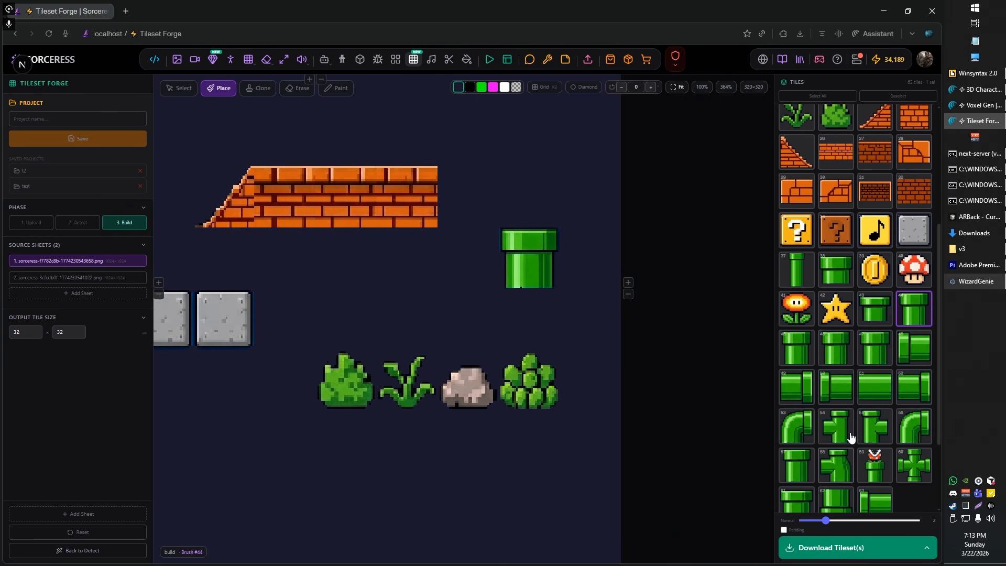
{"action": "left_click", "coordinate": [874, 388]}
{"action": "left_click", "coordinate": [468, 486]}
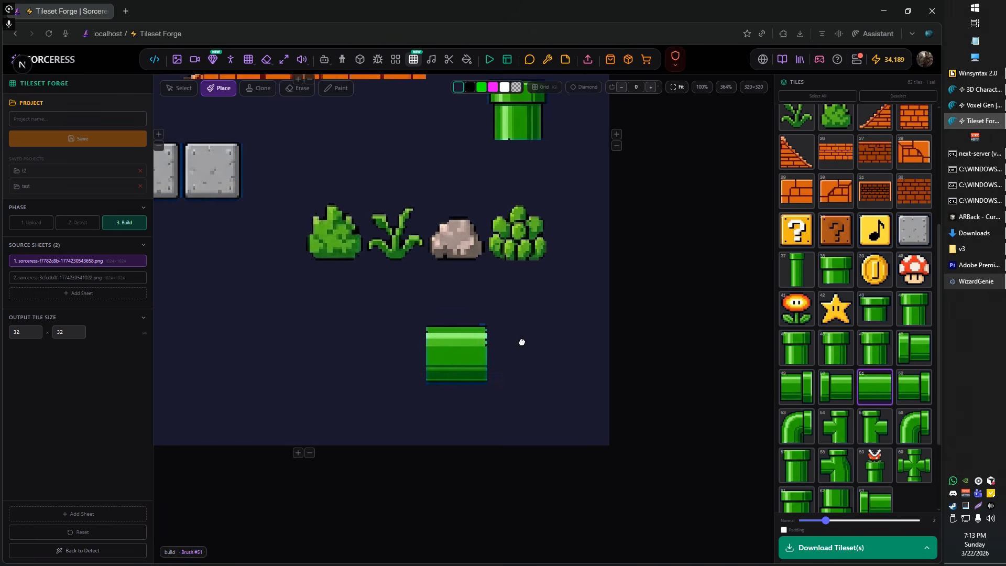
{"action": "scroll", "coordinate": [475, 362], "scroll_direction": "up", "scroll_amount": 1}
{"action": "scroll", "coordinate": [508, 337], "scroll_direction": "up", "scroll_amount": 4}
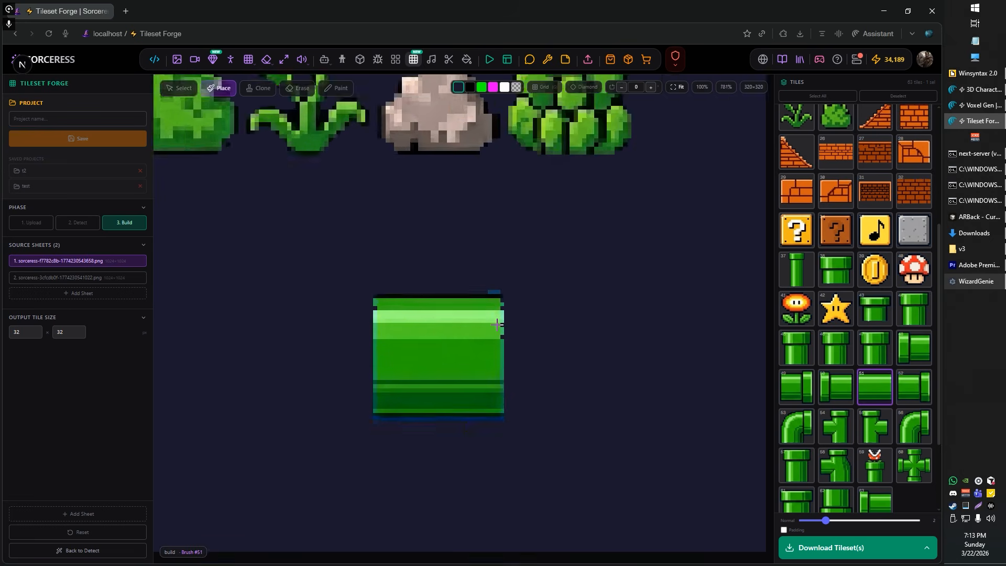
{"action": "scroll", "coordinate": [498, 329], "scroll_direction": "down", "scroll_amount": 4}
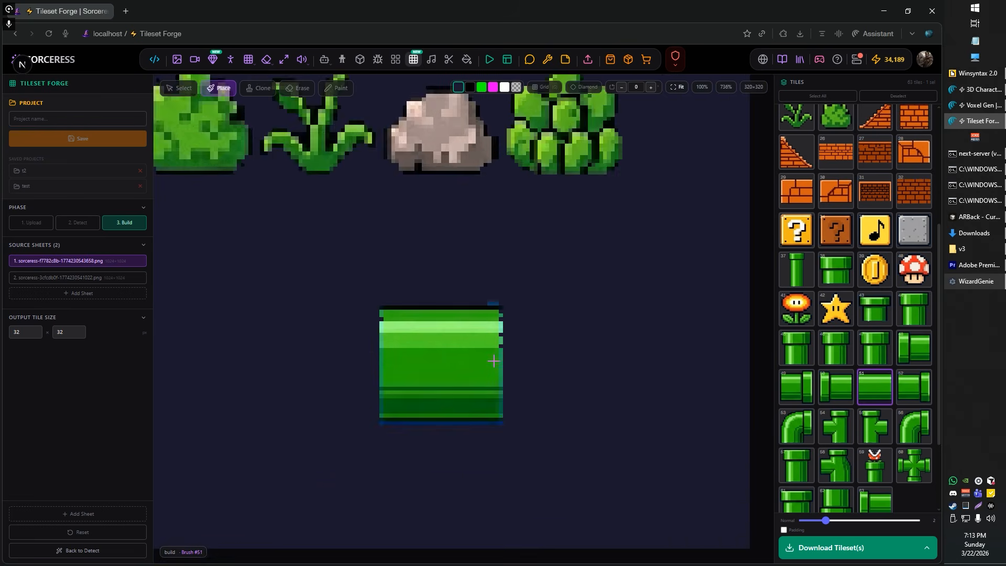
{"action": "left_click", "coordinate": [570, 371]}
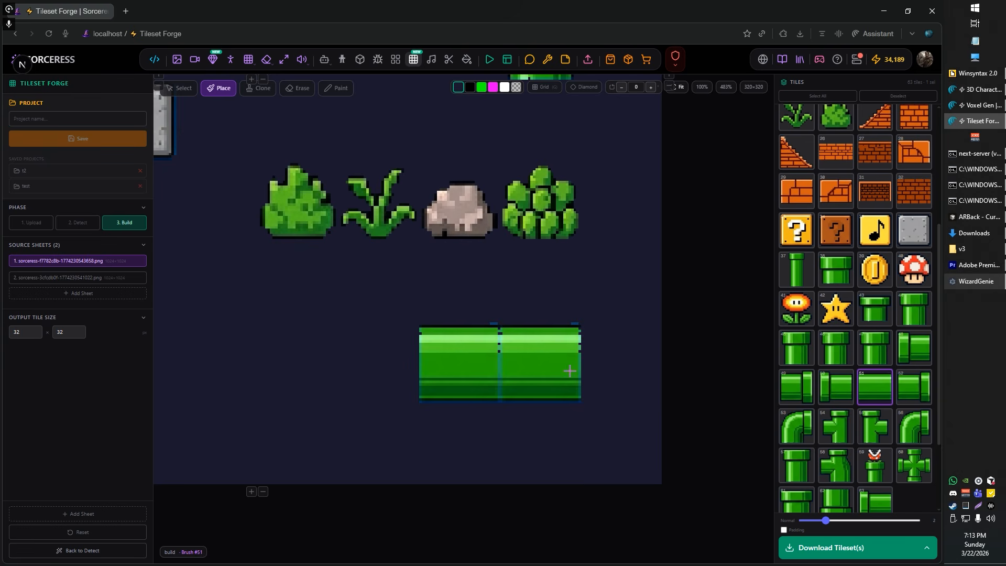
Step: Replace the right horizontal pipe segment with pipe end tile 52
{"action": "left_click", "coordinate": [907, 390]}
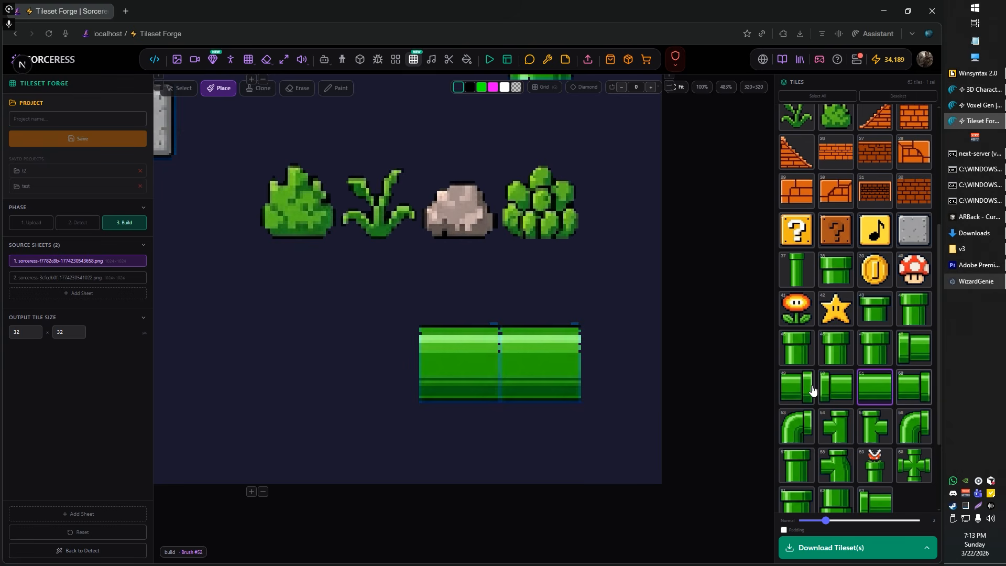
{"action": "left_click", "coordinate": [563, 359]}
{"action": "scroll", "coordinate": [543, 364], "scroll_direction": "up", "scroll_amount": 3}
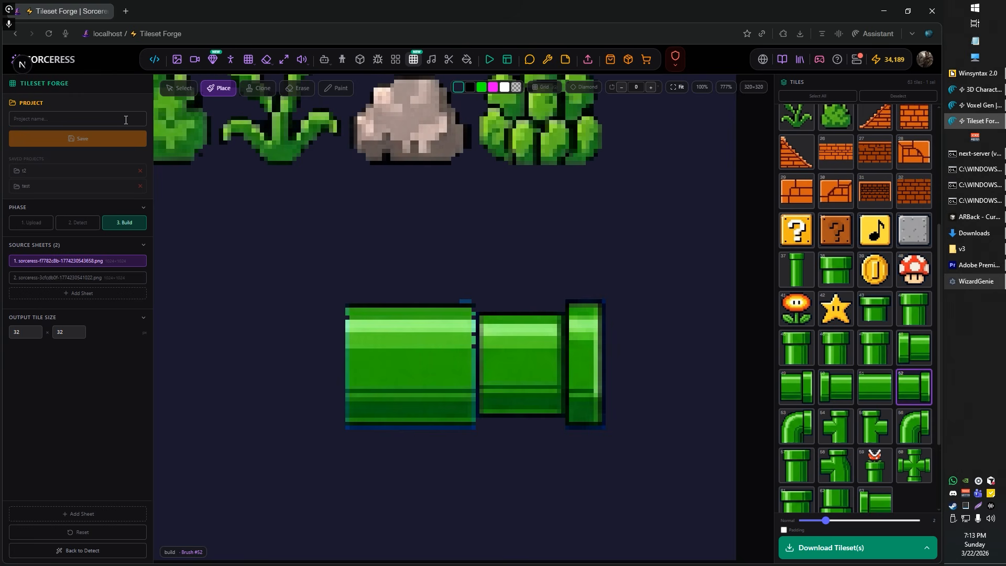
Step: Select the placed pipe segment tile 51 and set its horizontal scale to +1 and vertical scale to -2
{"action": "left_click", "coordinate": [179, 89]}
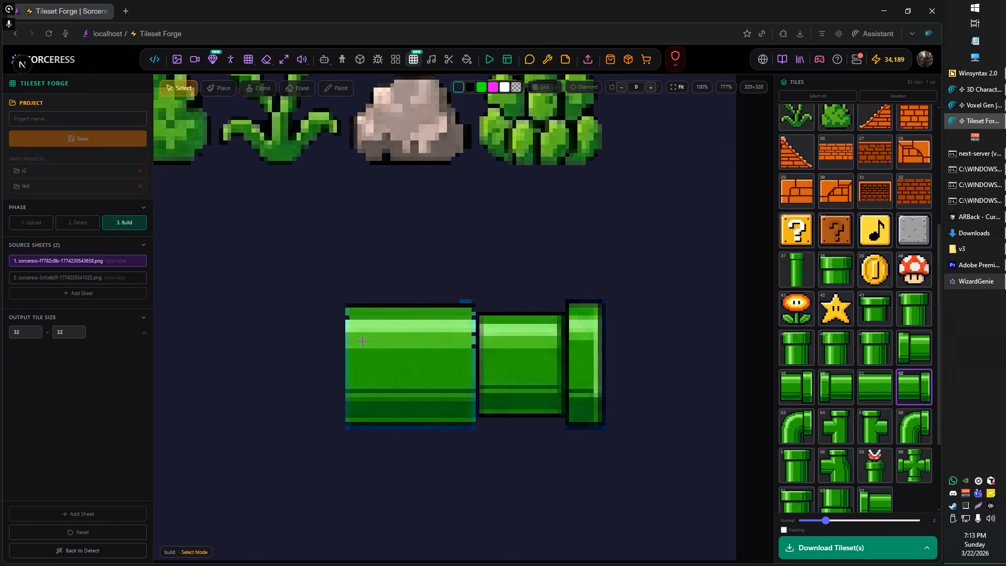
{"action": "left_click", "coordinate": [365, 342]}
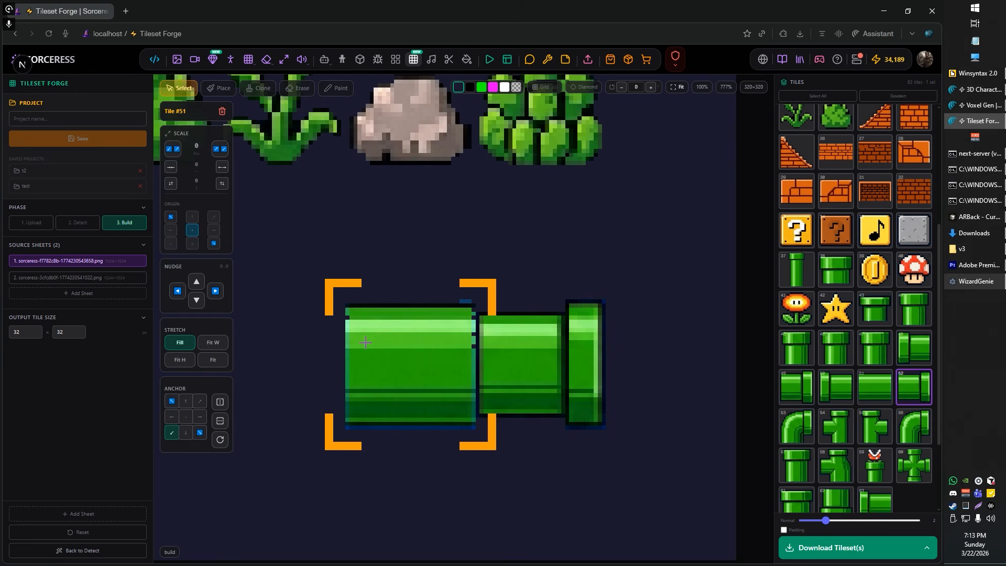
{"action": "left_click", "coordinate": [173, 154]}
{"action": "left_click", "coordinate": [174, 153]}
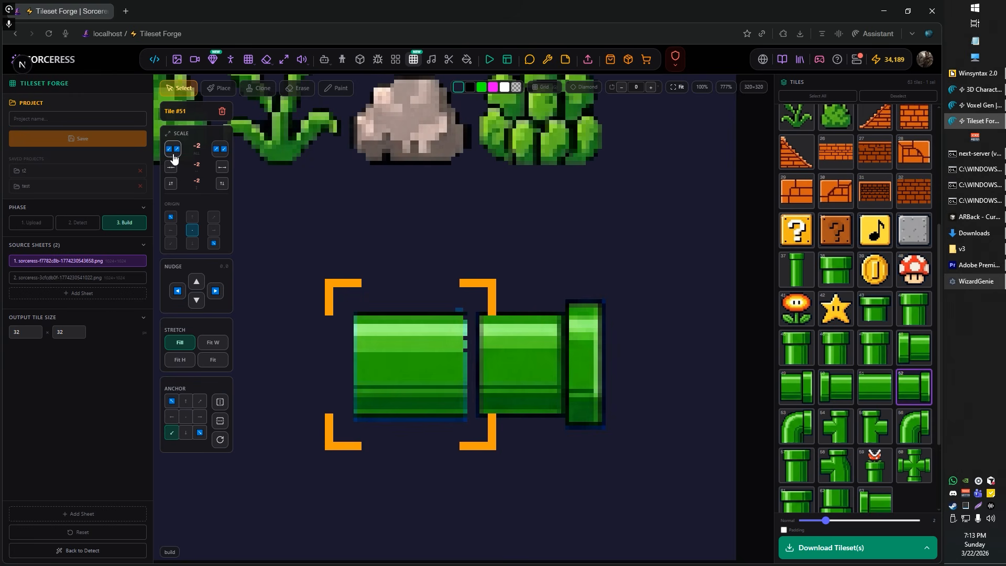
{"action": "left_click", "coordinate": [222, 167]}
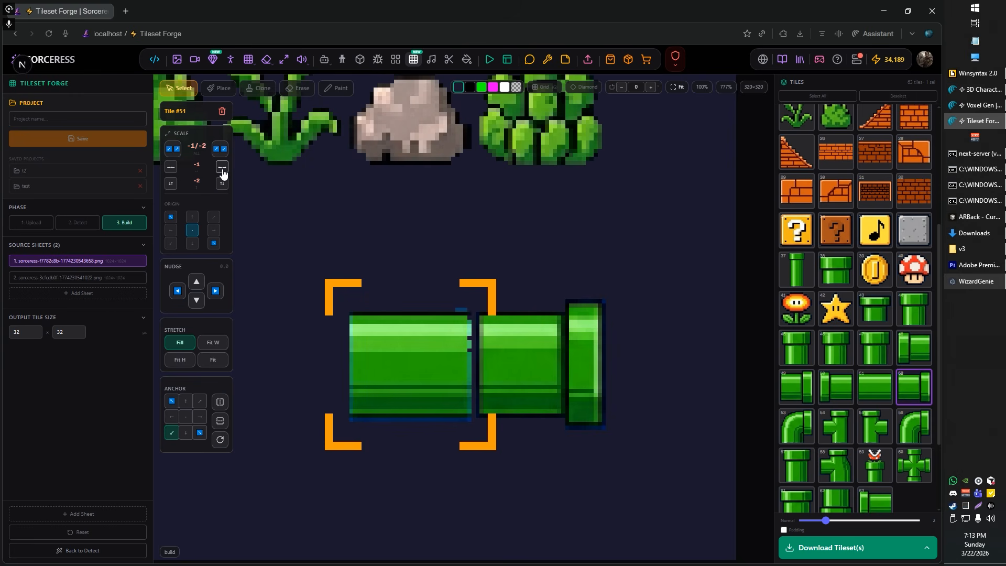
{"action": "left_click", "coordinate": [223, 167]}
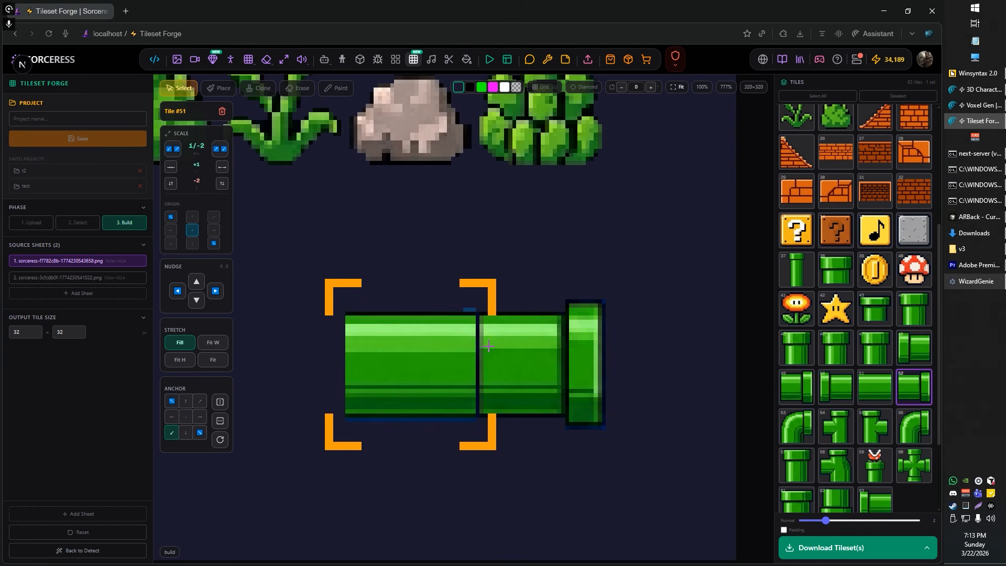
Step: Set the horizontal scale of pipe end tile 52 to +2 and examine its joint with the pipe segment up close
{"action": "left_click", "coordinate": [527, 363]}
{"action": "scroll", "coordinate": [483, 348], "scroll_direction": "up", "scroll_amount": 3}
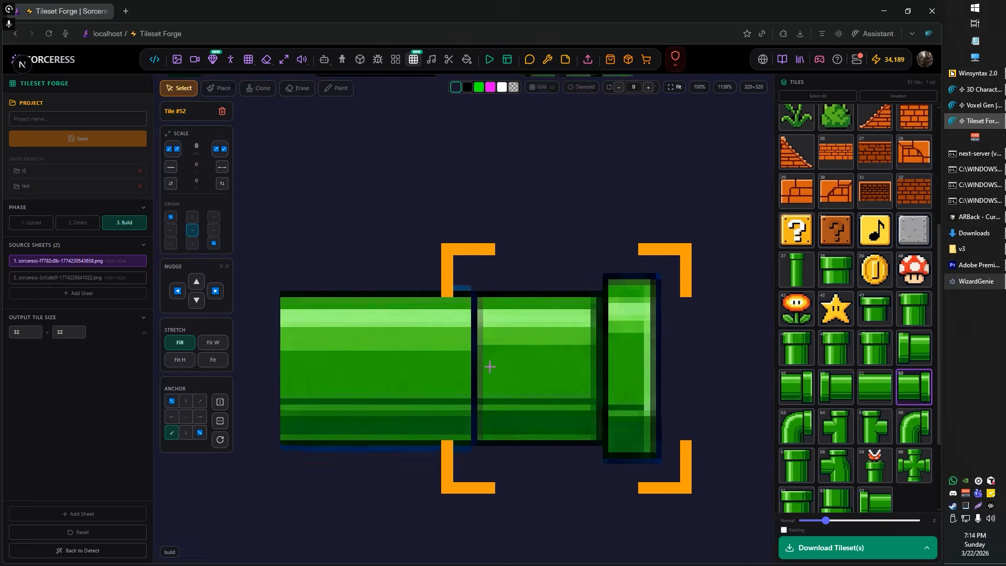
{"action": "scroll", "coordinate": [497, 347], "scroll_direction": "down", "scroll_amount": 2}
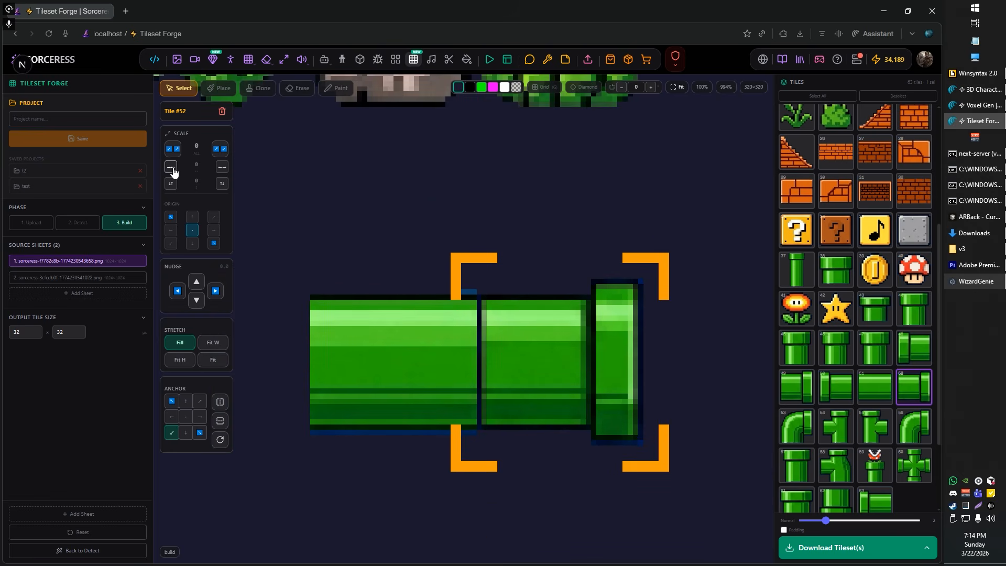
{"action": "left_click", "coordinate": [222, 167]}
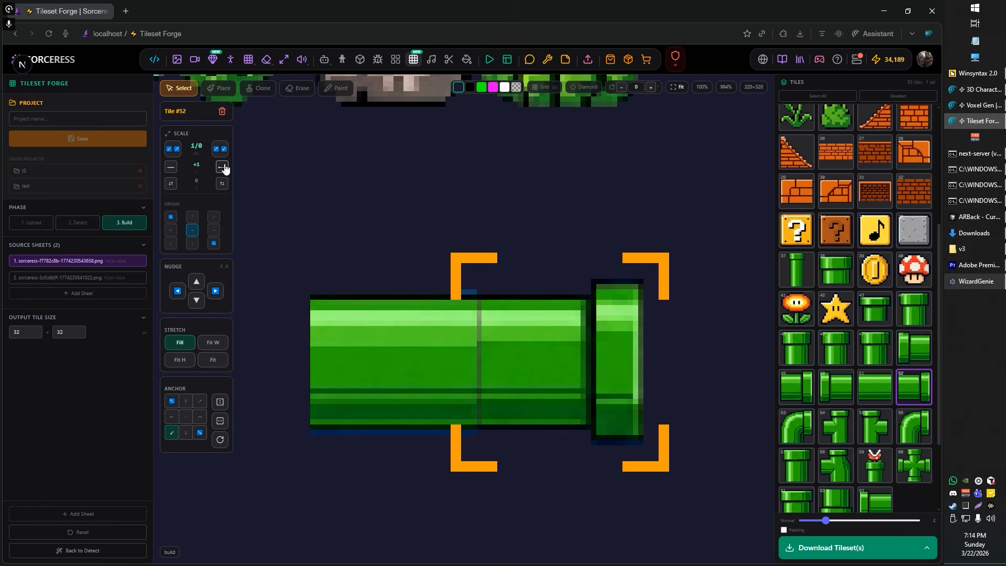
{"action": "left_click", "coordinate": [222, 167]}
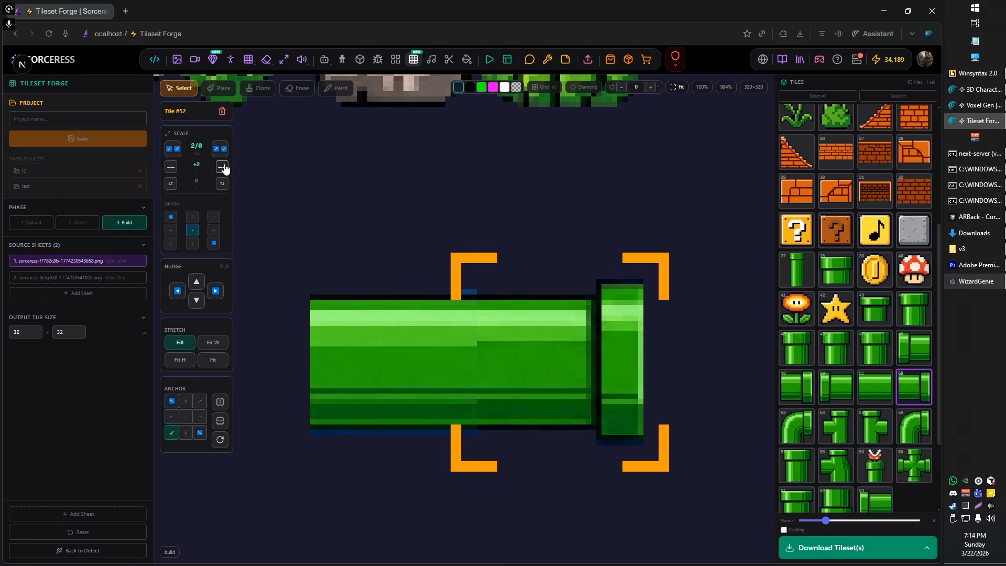
{"action": "scroll", "coordinate": [466, 342], "scroll_direction": "up", "scroll_amount": 5}
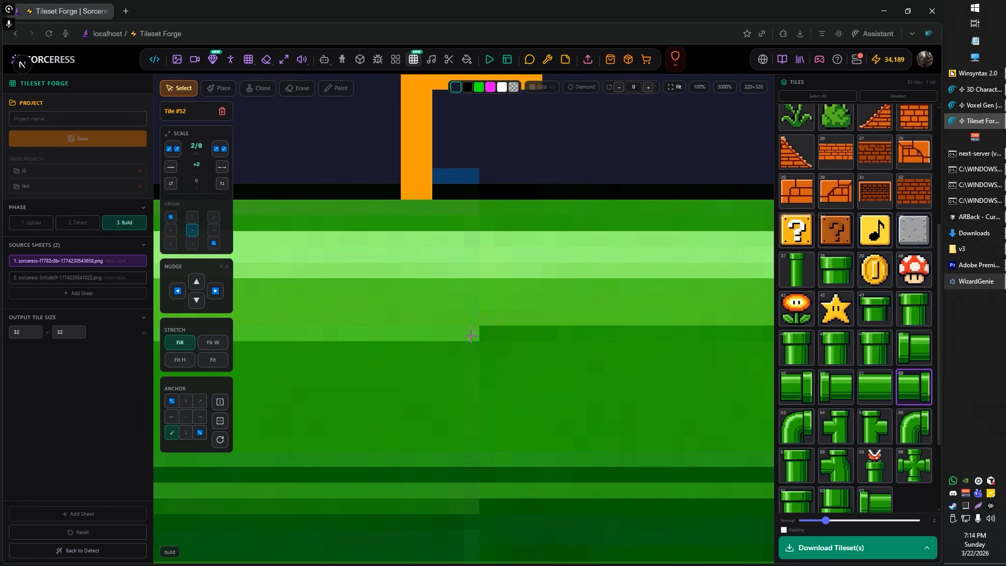
{"action": "scroll", "coordinate": [470, 335], "scroll_direction": "down", "scroll_amount": 10}
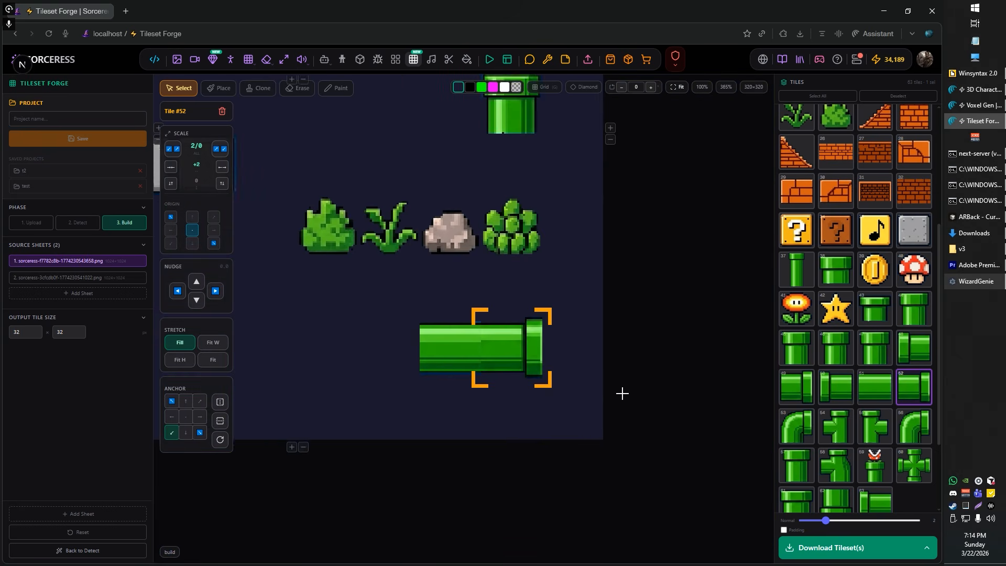
{"action": "scroll", "coordinate": [557, 414], "scroll_direction": "down", "scroll_amount": 4}
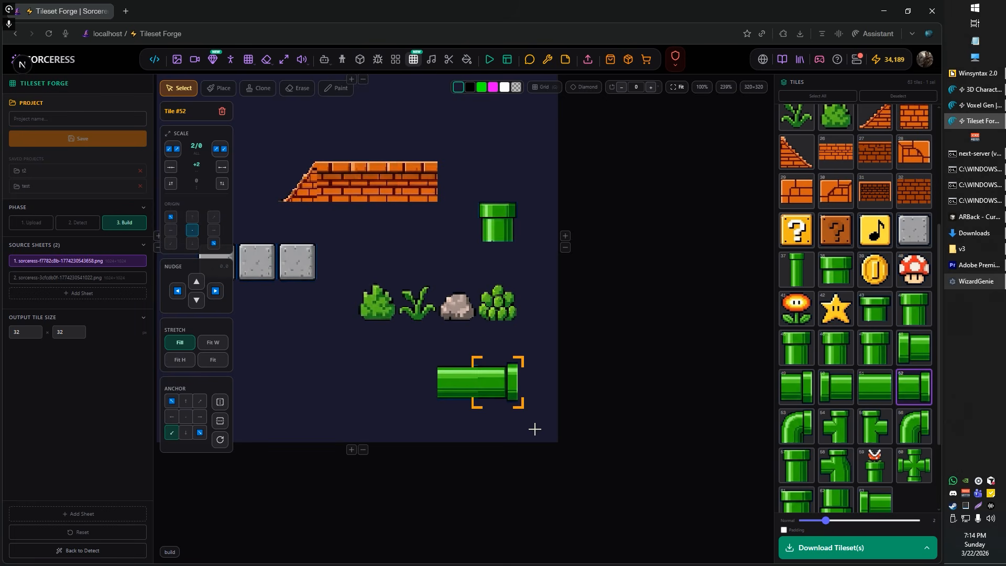
{"action": "scroll", "coordinate": [495, 416], "scroll_direction": "up", "scroll_amount": 6}
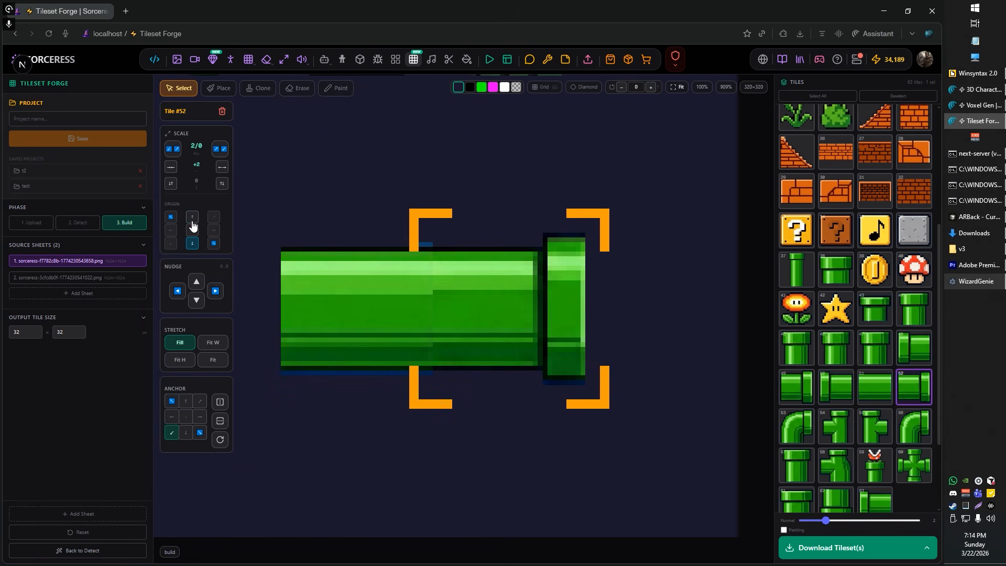
{"action": "scroll", "coordinate": [296, 208], "scroll_direction": "down", "scroll_amount": 3}
{"action": "scroll", "coordinate": [432, 269], "scroll_direction": "down", "scroll_amount": 5}
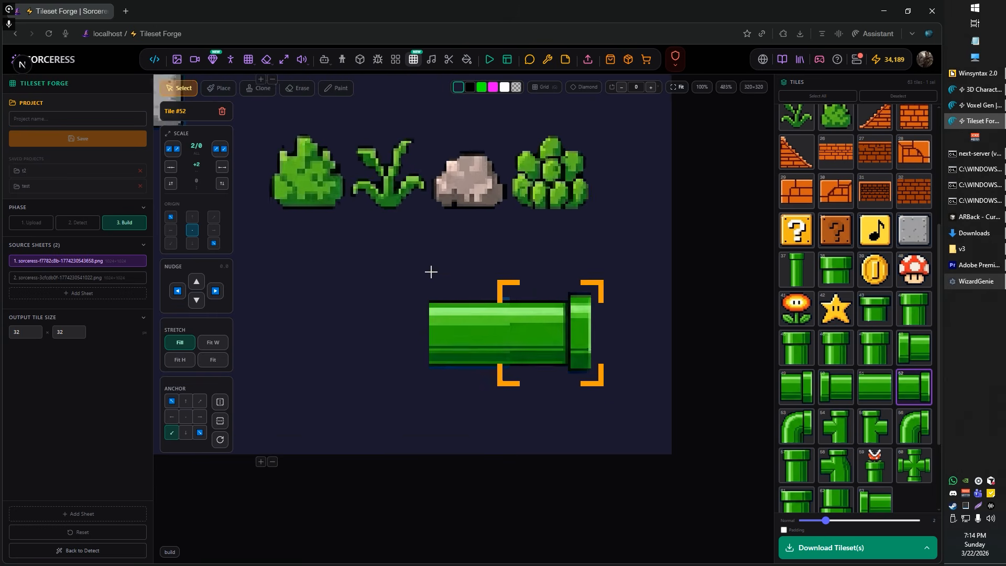
Step: Try painting a single white pixel on the slanted edge of brick slope tile 4 with brush size 1
{"action": "left_click_drag", "start_coordinate": [465, 348], "coordinate": [476, 393]}
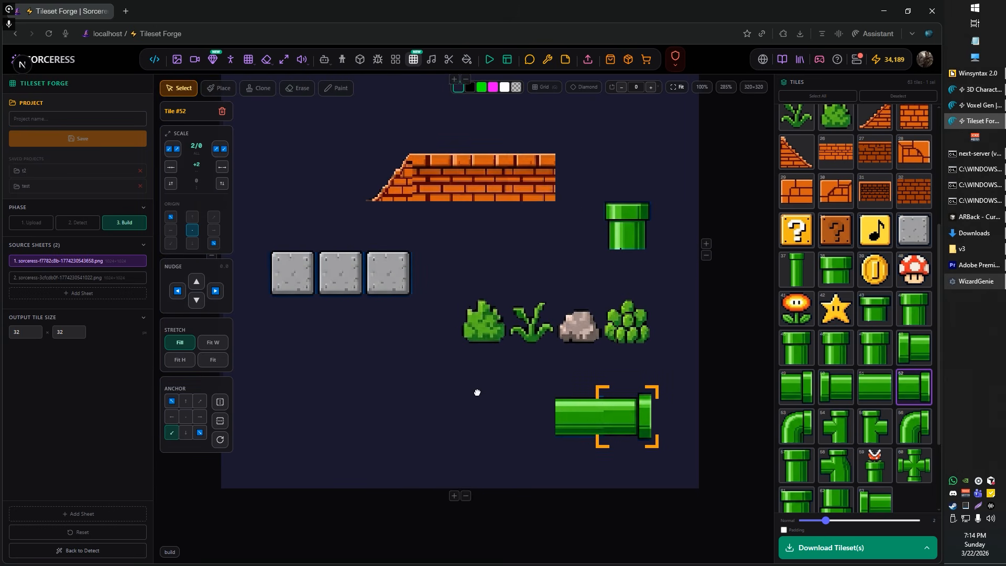
{"action": "left_click_drag", "start_coordinate": [445, 350], "coordinate": [458, 395]}
{"action": "left_click_drag", "start_coordinate": [483, 296], "coordinate": [480, 339]}
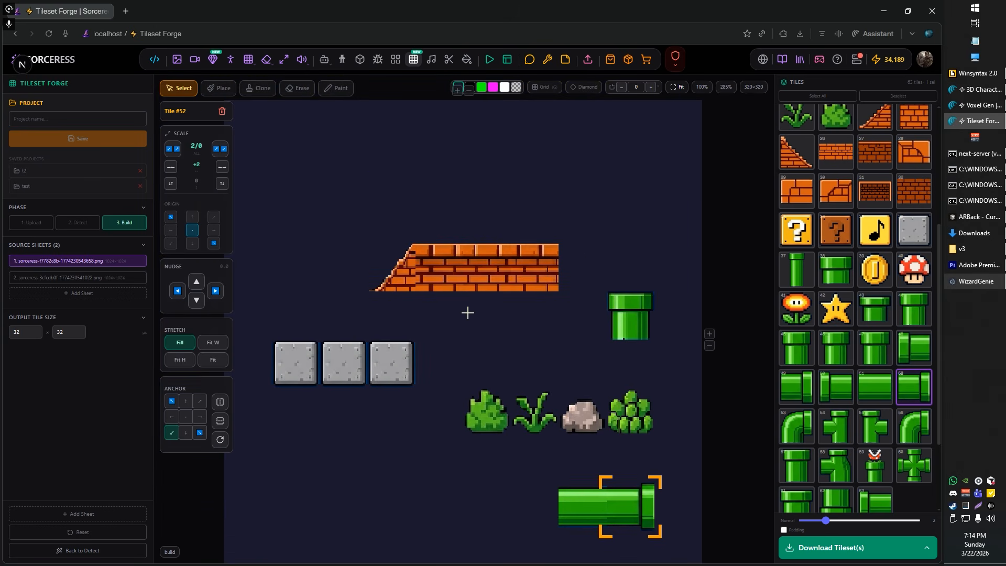
{"action": "scroll", "coordinate": [488, 342], "scroll_direction": "down", "scroll_amount": 1}
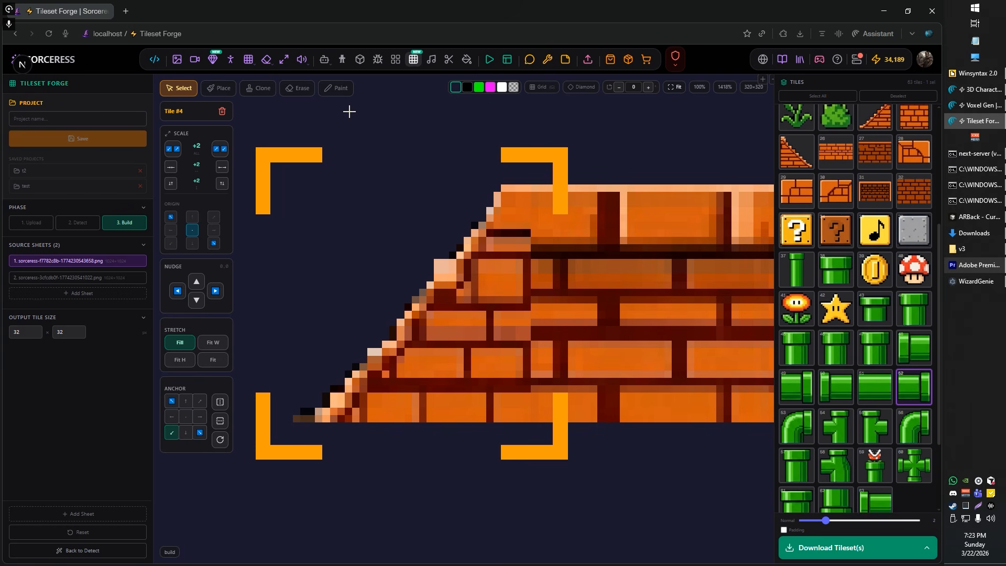
{"action": "left_click", "coordinate": [340, 89]}
{"action": "scroll", "coordinate": [419, 227], "scroll_direction": "up", "scroll_amount": 3}
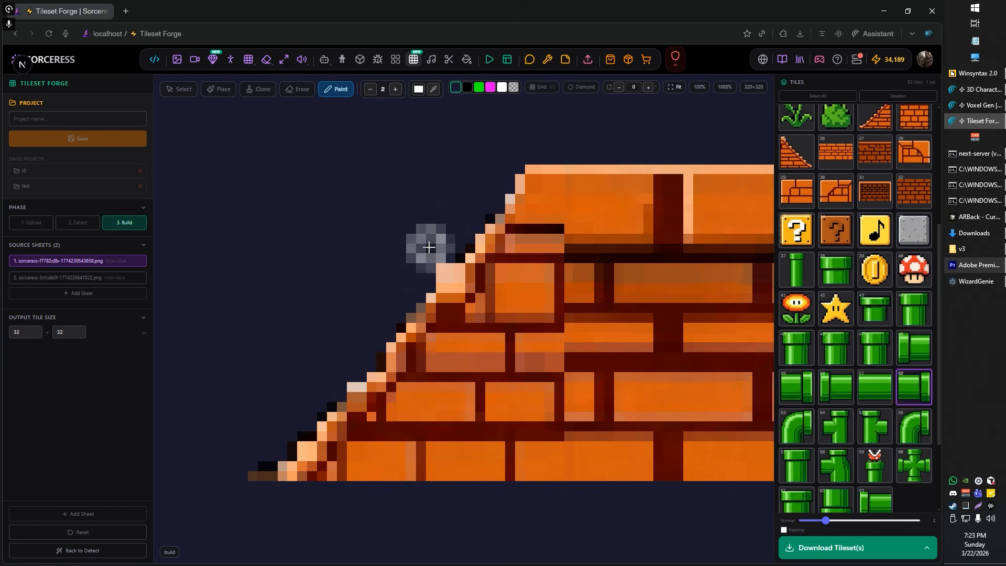
{"action": "scroll", "coordinate": [416, 224], "scroll_direction": "up", "scroll_amount": 1}
{"action": "left_click", "coordinate": [370, 90]}
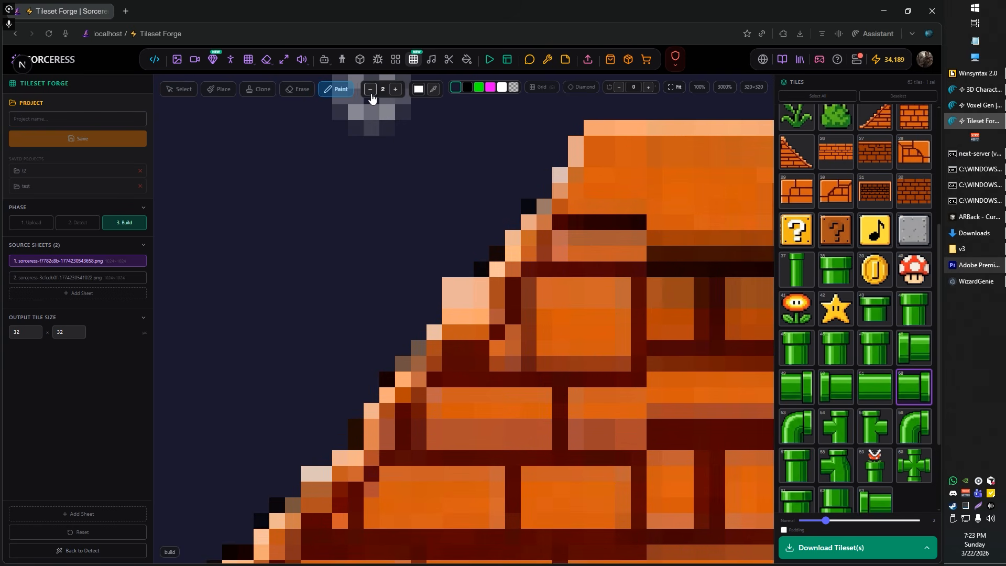
{"action": "left_click", "coordinate": [450, 285]}
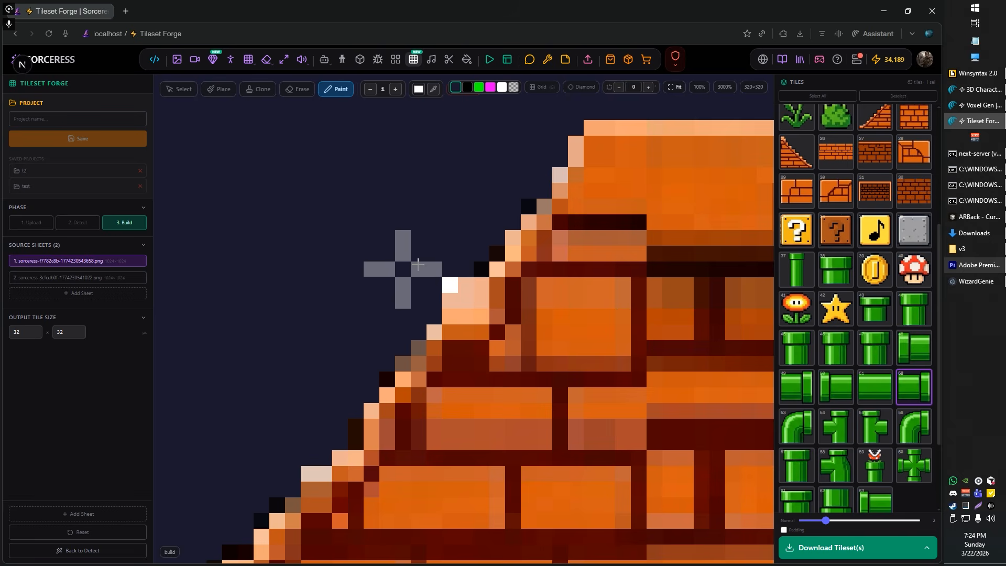
Step: Examine the brick slope's edge pixels against a black background, and return the scene background to dark blue
{"action": "key", "text": "e"}
{"action": "scroll", "coordinate": [423, 252], "scroll_direction": "down", "scroll_amount": 4}
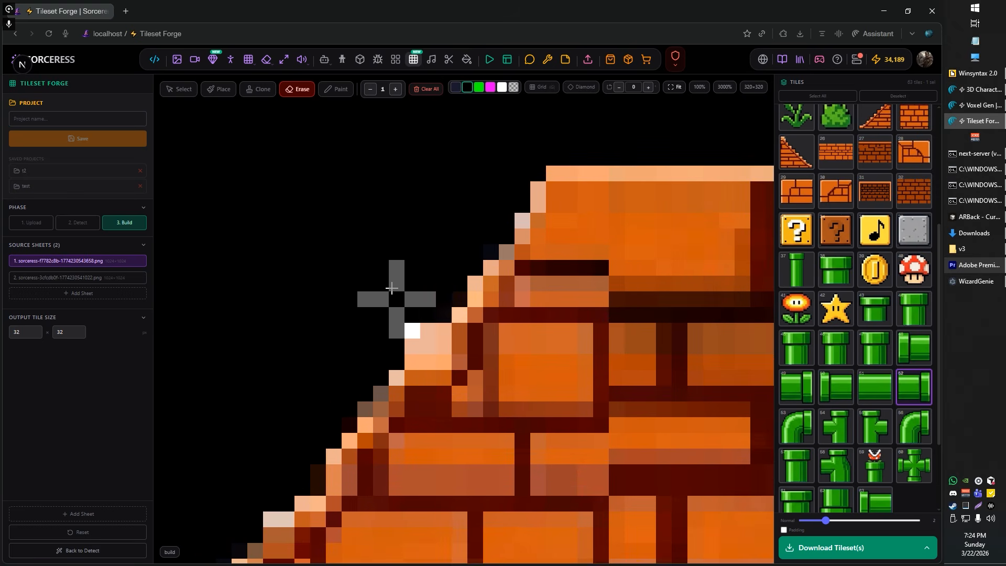
{"action": "scroll", "coordinate": [388, 291], "scroll_direction": "up", "scroll_amount": 4}
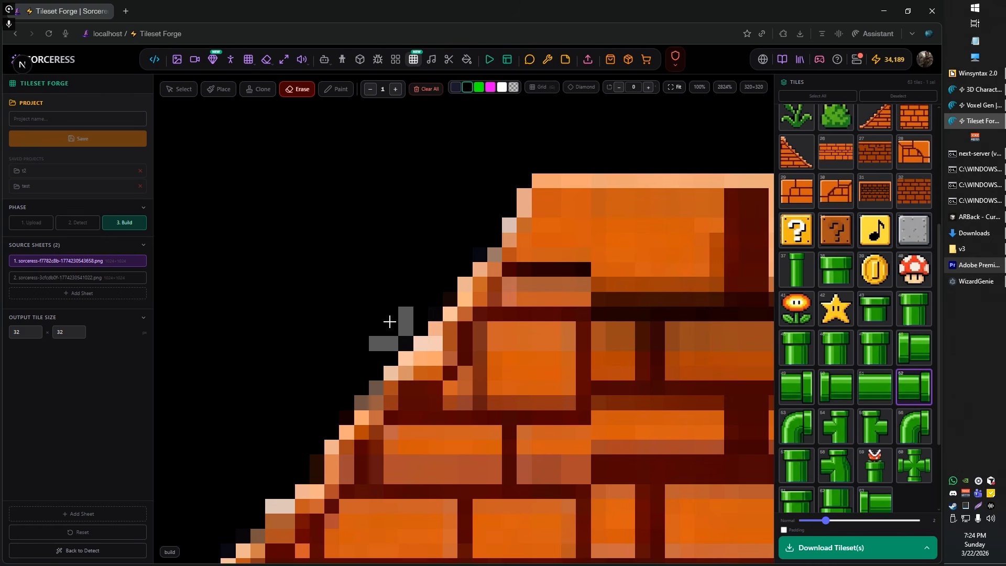
{"action": "scroll", "coordinate": [326, 247], "scroll_direction": "down", "scroll_amount": 5}
{"action": "scroll", "coordinate": [252, 398], "scroll_direction": "down", "scroll_amount": 3}
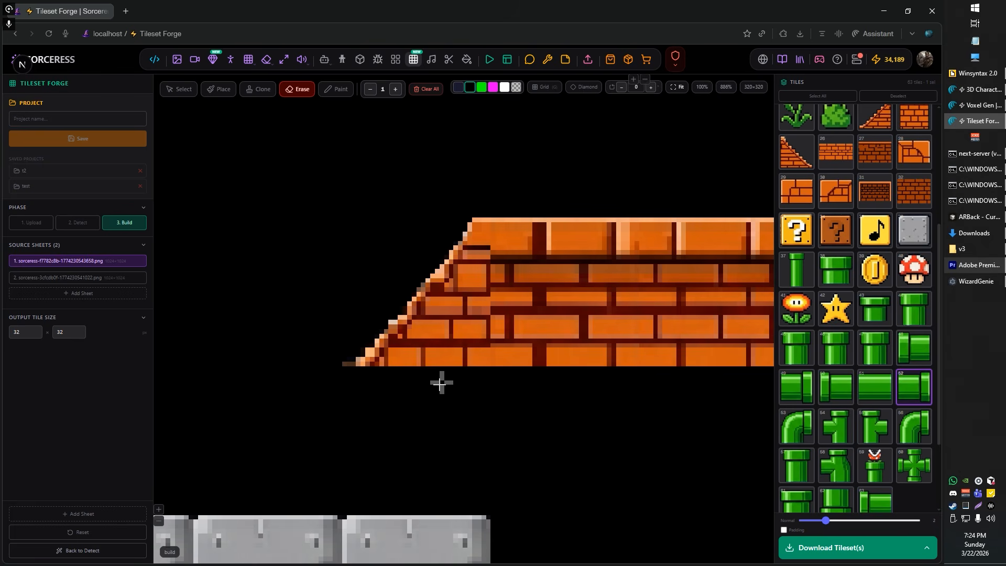
{"action": "scroll", "coordinate": [408, 374], "scroll_direction": "down", "scroll_amount": 6}
{"action": "scroll", "coordinate": [359, 370], "scroll_direction": "up", "scroll_amount": 10}
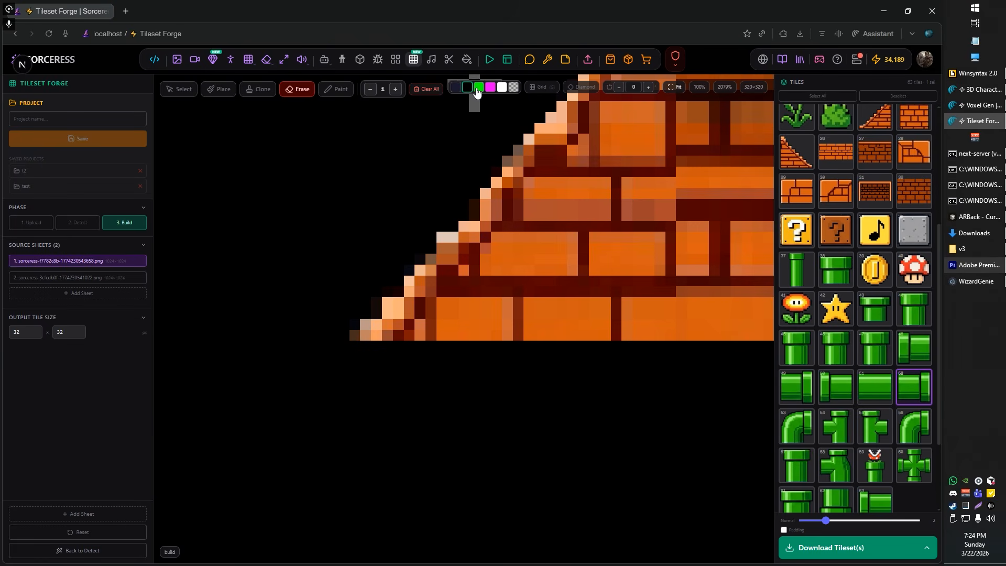
{"action": "left_click", "coordinate": [452, 89]}
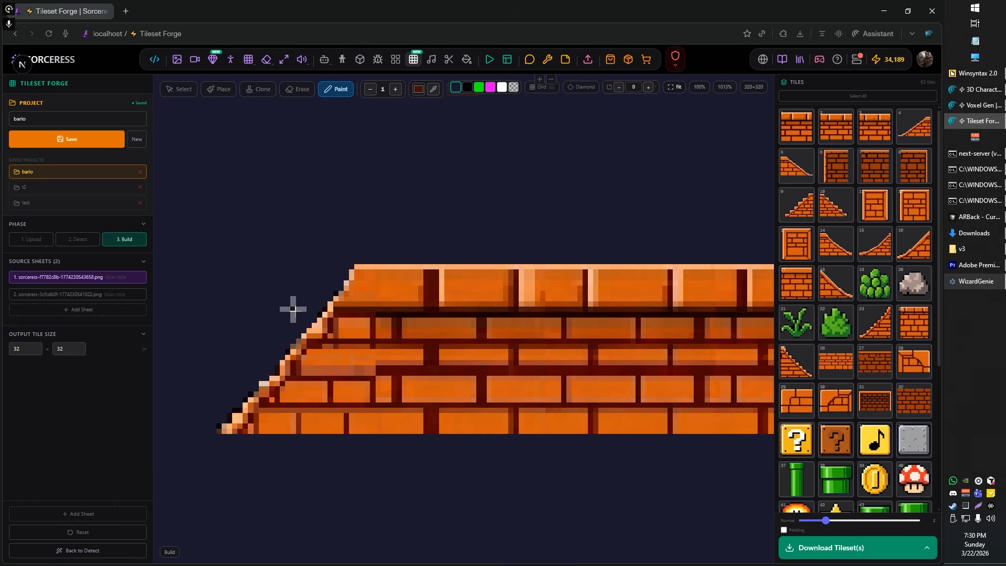
Step: Sample the orange from the third brick row and paint over the pale strip beside the slope tile's seam
{"action": "scroll", "coordinate": [303, 333], "scroll_direction": "up", "scroll_amount": 3}
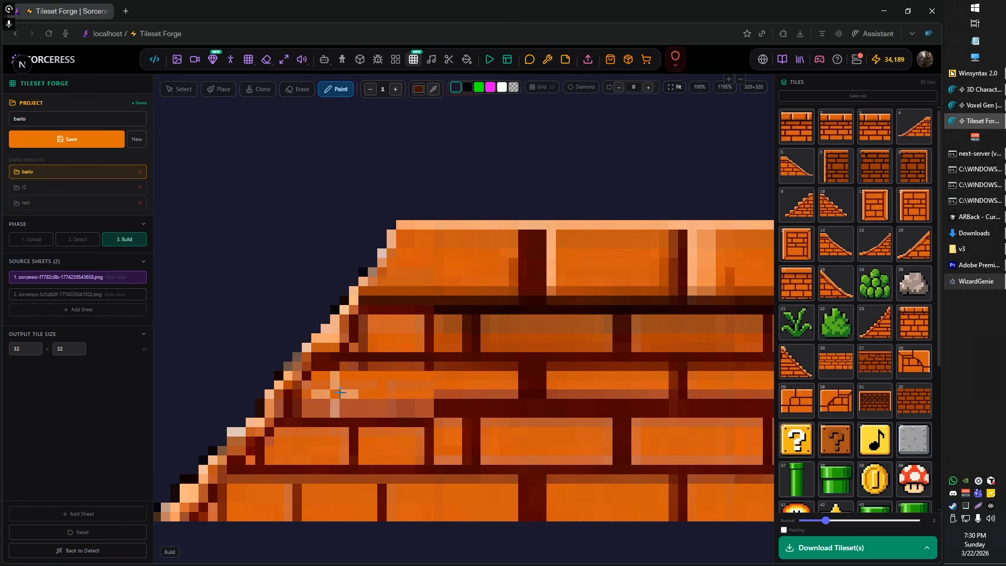
{"action": "scroll", "coordinate": [333, 393], "scroll_direction": "up", "scroll_amount": 1}
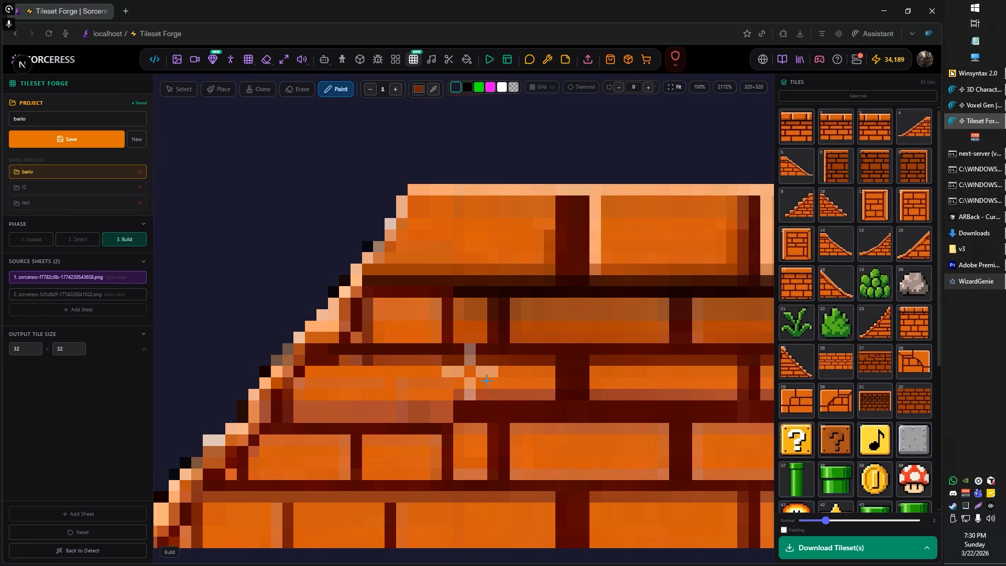
{"action": "left_click", "coordinate": [433, 89]}
{"action": "left_click", "coordinate": [416, 395]}
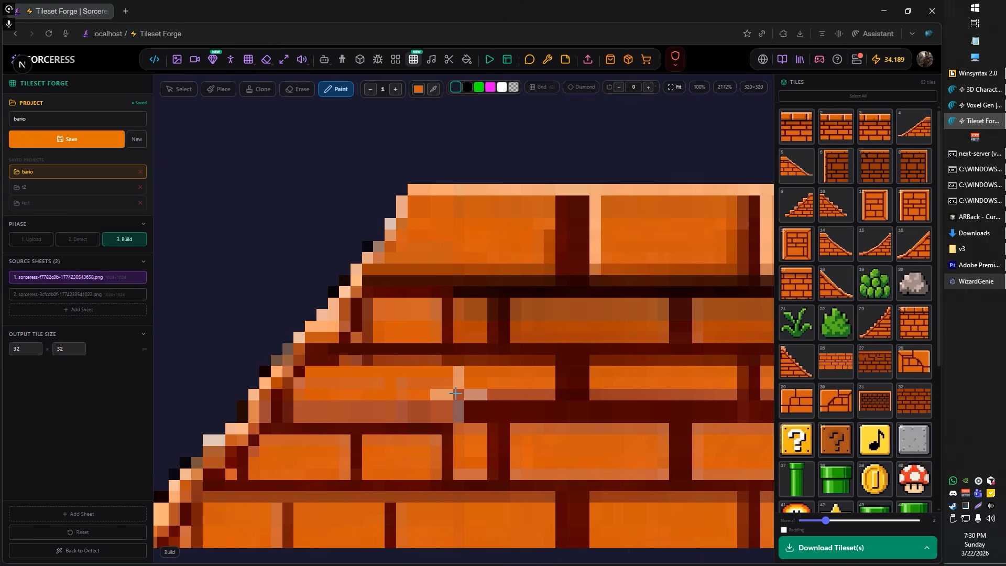
{"action": "left_click_drag", "start_coordinate": [455, 393], "coordinate": [529, 388]}
{"action": "scroll", "coordinate": [516, 292], "scroll_direction": "down", "scroll_amount": 5}
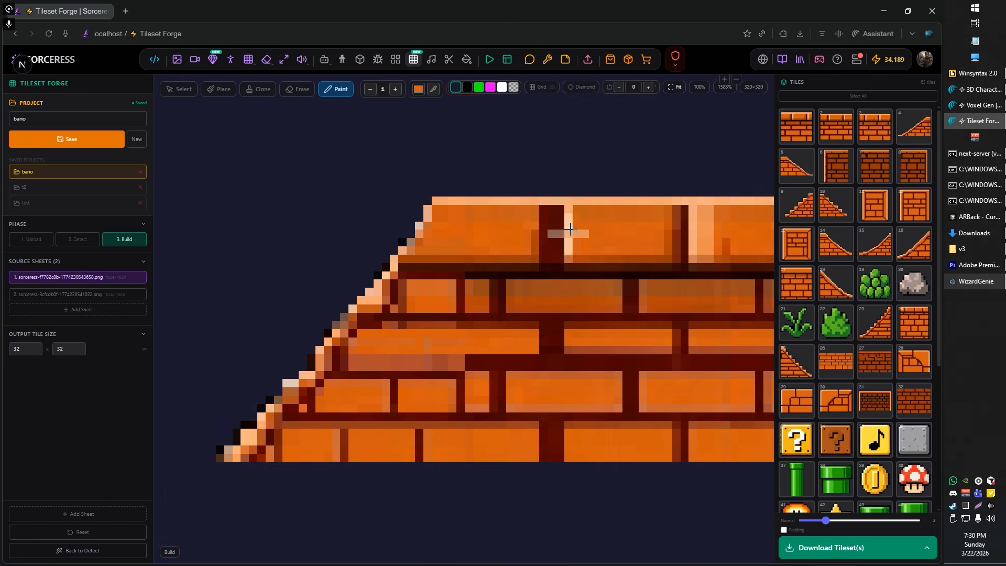
Step: Erase the black fringe pixels along the upper part of the brick slope's edge with eraser size 1
{"action": "scroll", "coordinate": [649, 433], "scroll_direction": "down", "scroll_amount": 2}
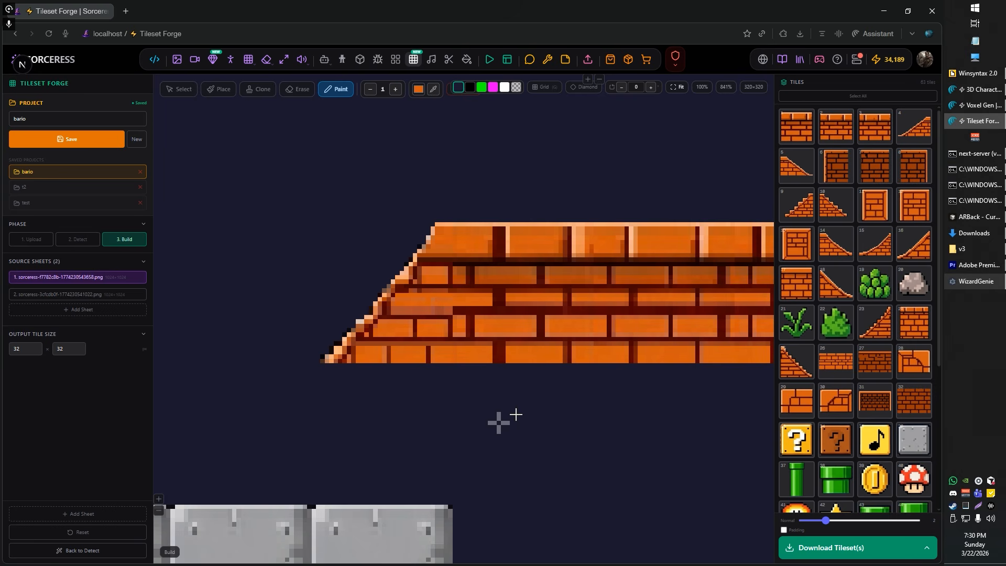
{"action": "scroll", "coordinate": [535, 398], "scroll_direction": "up", "scroll_amount": 1}
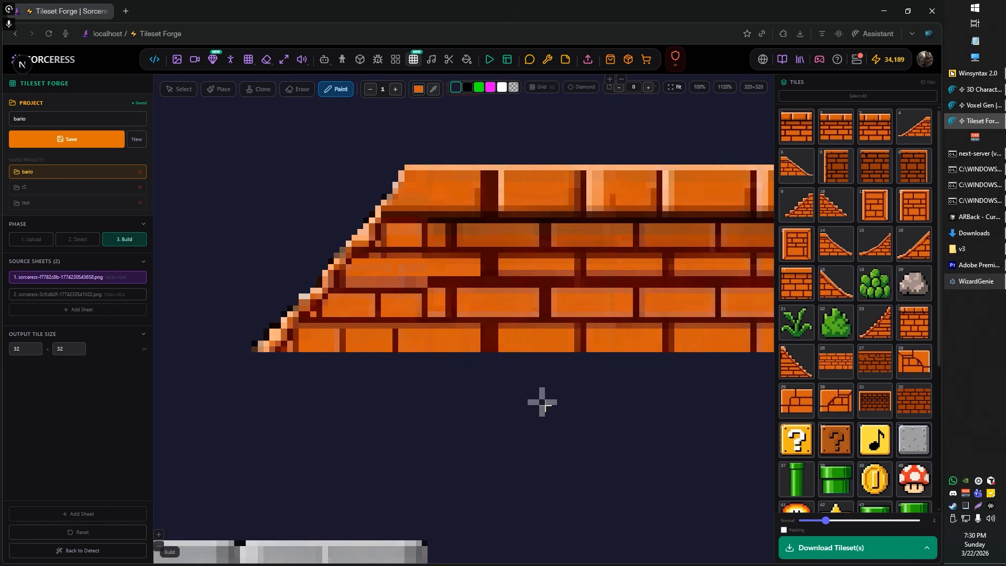
{"action": "scroll", "coordinate": [645, 423], "scroll_direction": "down", "scroll_amount": 2}
{"action": "scroll", "coordinate": [542, 411], "scroll_direction": "down", "scroll_amount": 3}
{"action": "scroll", "coordinate": [391, 382], "scroll_direction": "up", "scroll_amount": 4}
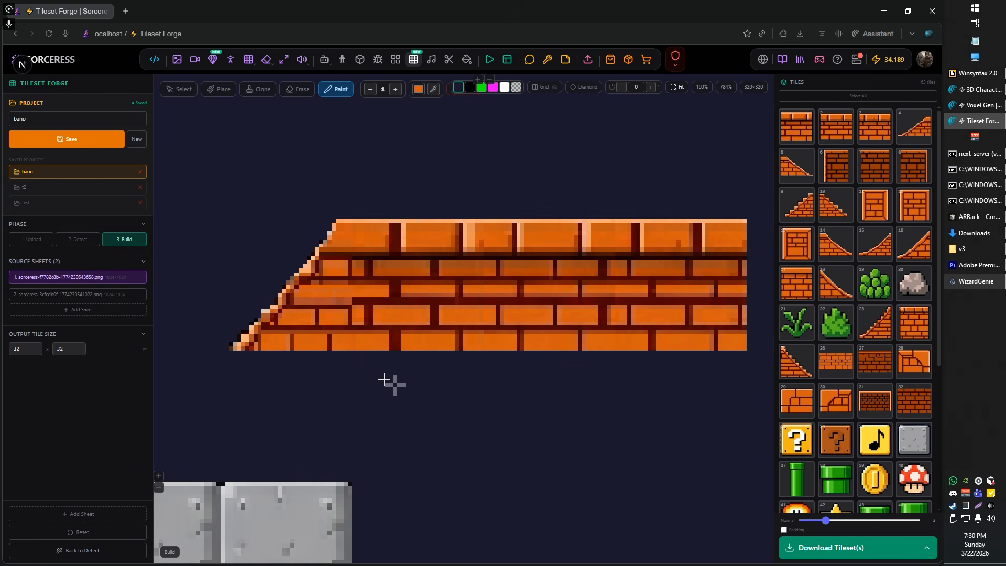
{"action": "scroll", "coordinate": [386, 285], "scroll_direction": "up", "scroll_amount": 12}
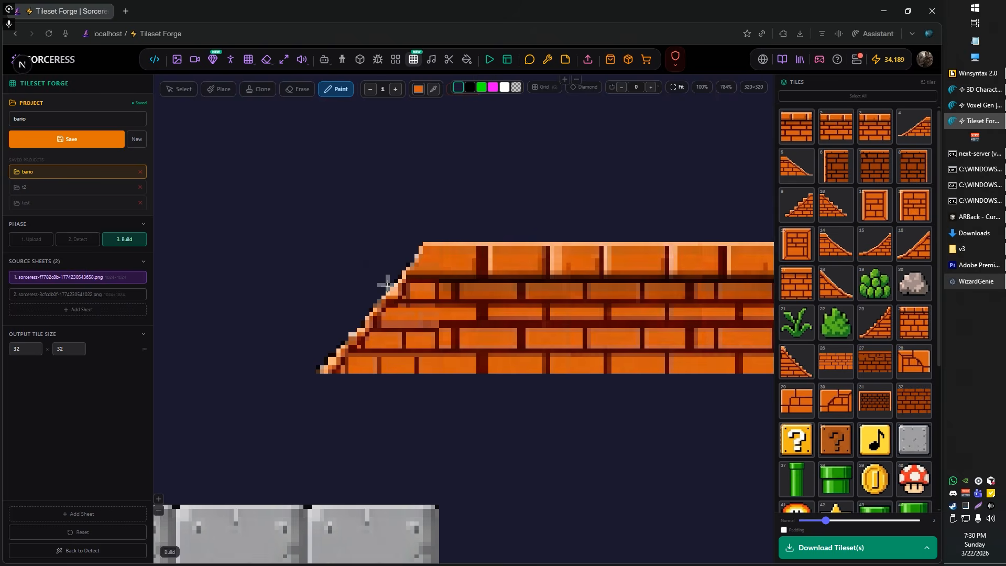
{"action": "left_click", "coordinate": [307, 89]}
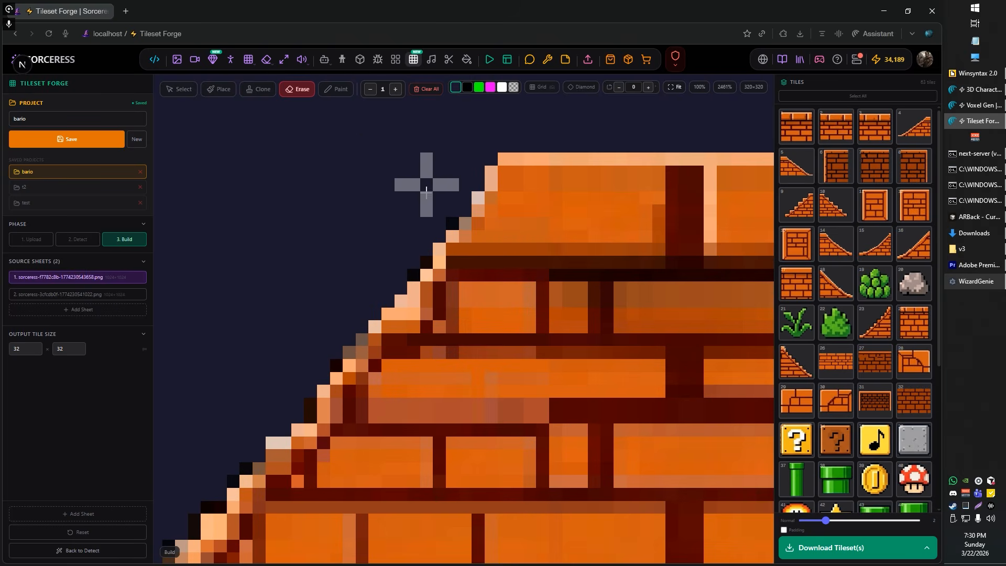
{"action": "left_click", "coordinate": [425, 263]}
{"action": "left_click", "coordinate": [413, 274]}
Step: Erase the black fringe pixels along the lower part of the brick slope down to its tip
{"action": "left_click_drag", "start_coordinate": [297, 288], "coordinate": [382, 238]}
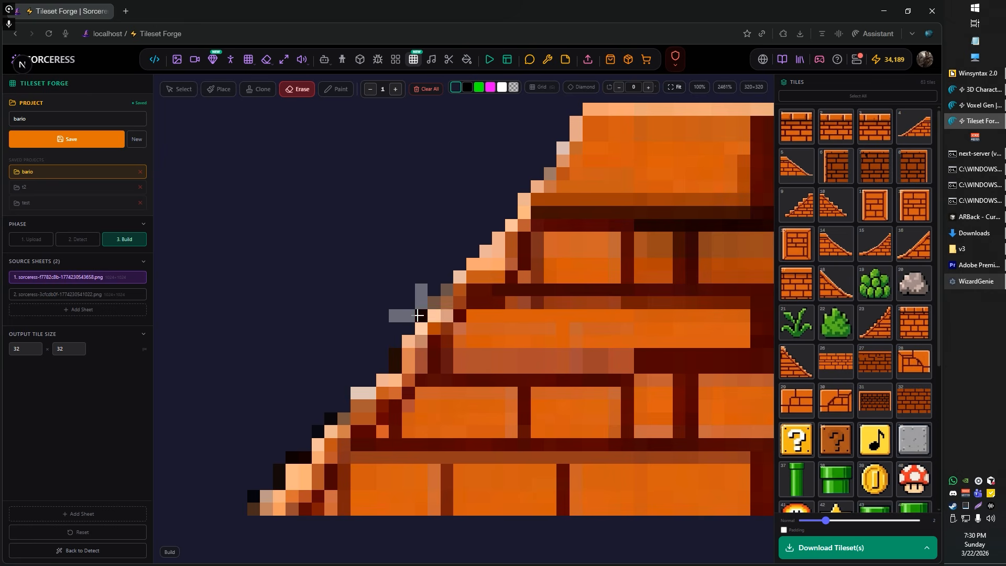
{"action": "left_click", "coordinate": [330, 419]}
{"action": "left_click", "coordinate": [313, 433]}
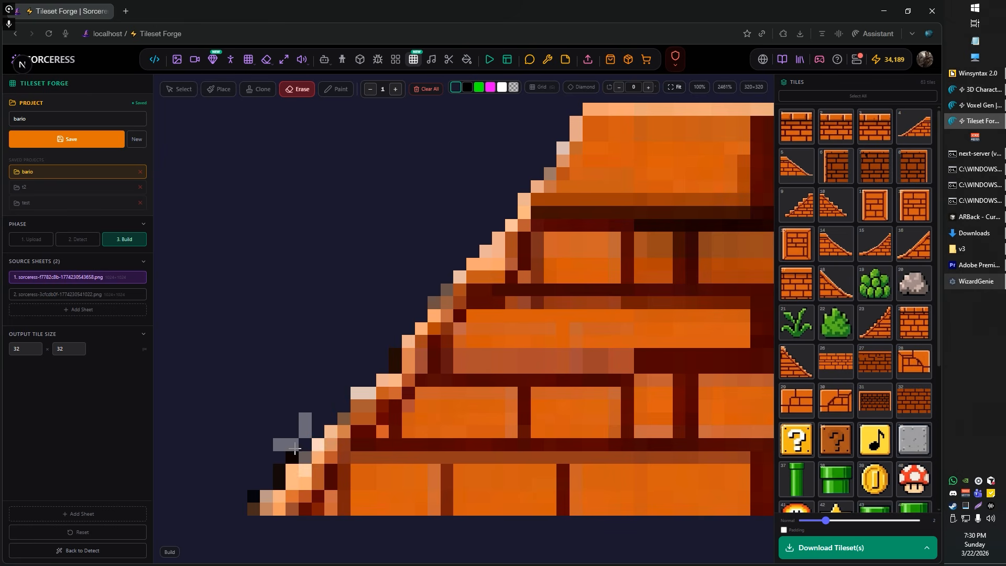
{"action": "left_click", "coordinate": [292, 455]}
{"action": "left_click", "coordinate": [252, 494]}
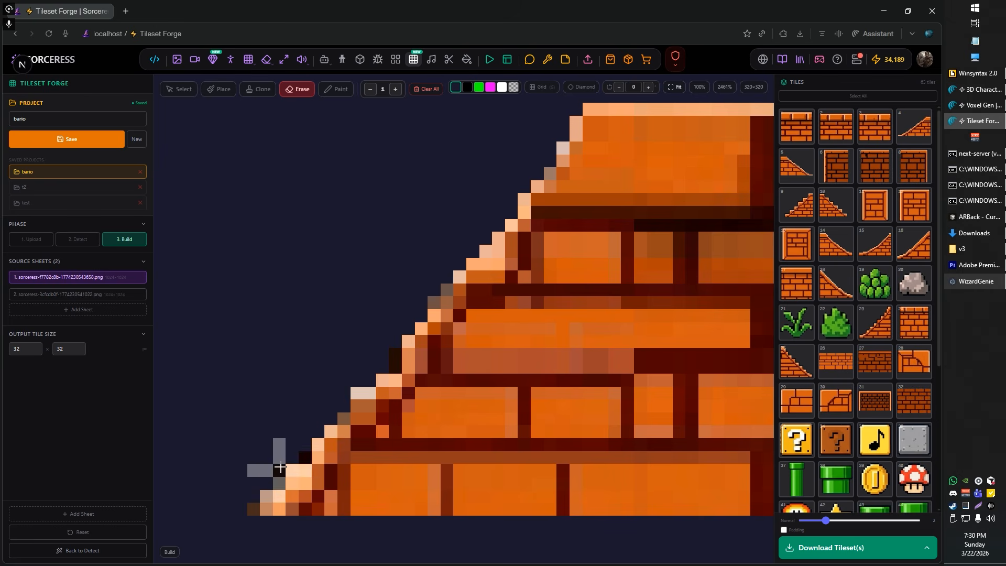
Step: Sample the pipe body's green and paint the horizontal segment's lower highlight row to line up with the pipe end tile
{"action": "scroll", "coordinate": [291, 285], "scroll_direction": "down", "scroll_amount": 10}
{"action": "scroll", "coordinate": [344, 308], "scroll_direction": "down", "scroll_amount": 3}
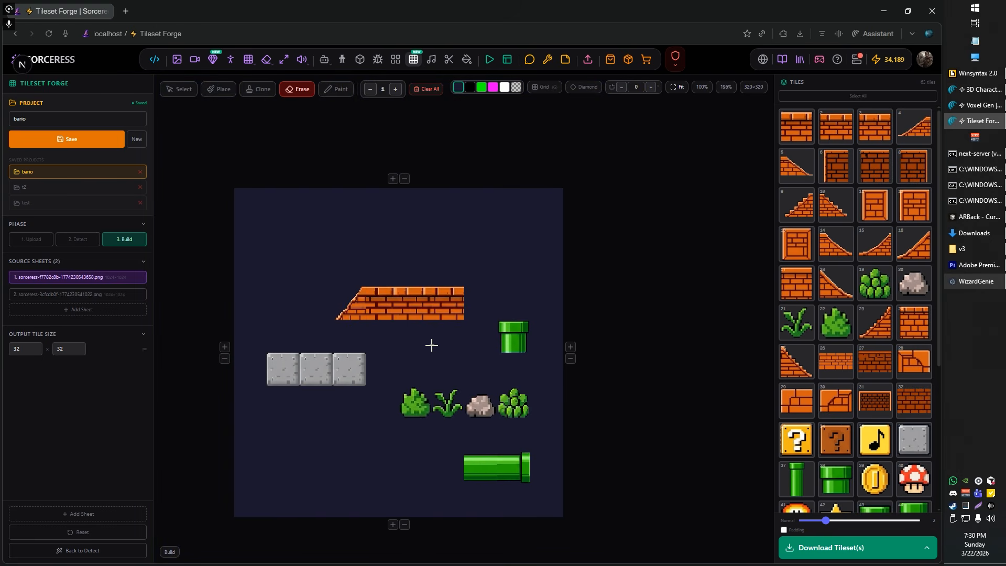
{"action": "scroll", "coordinate": [431, 345], "scroll_direction": "up", "scroll_amount": 1}
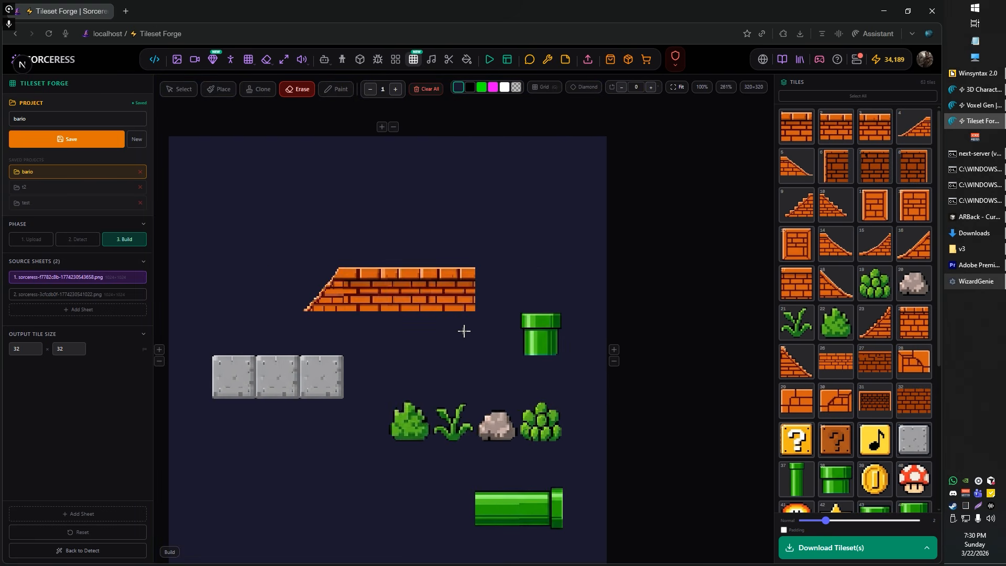
{"action": "scroll", "coordinate": [562, 410], "scroll_direction": "up", "scroll_amount": 5}
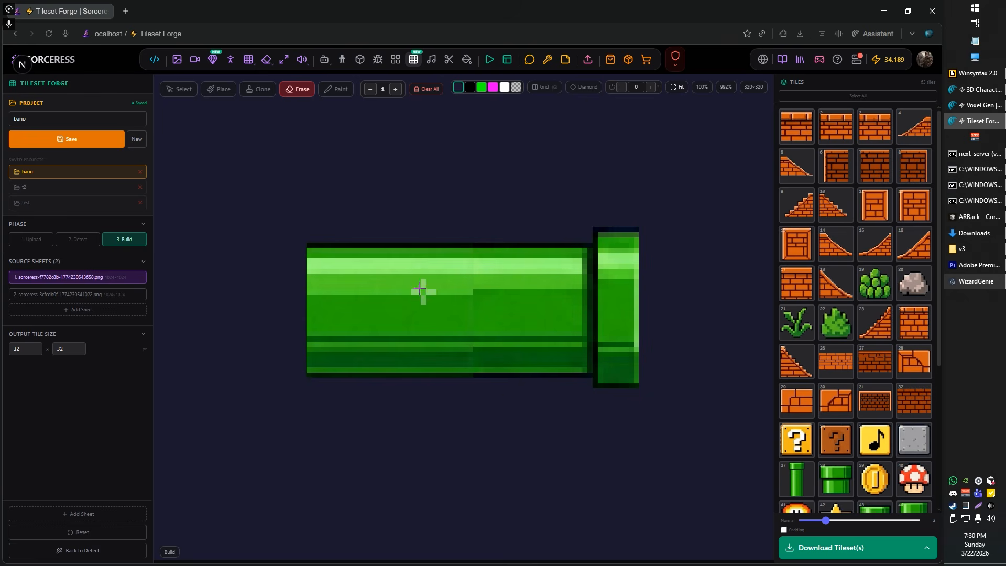
{"action": "left_click", "coordinate": [338, 89]}
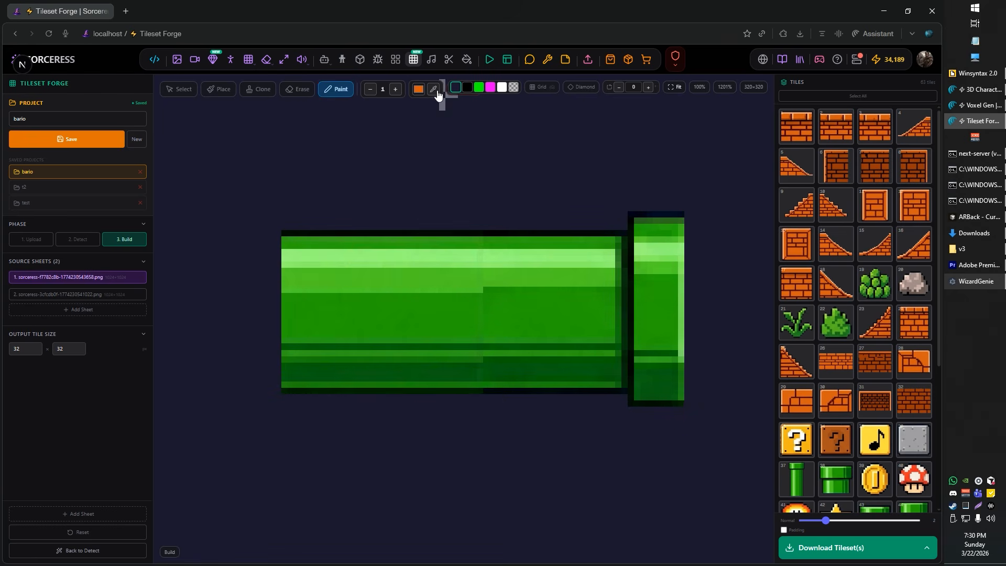
{"action": "scroll", "coordinate": [511, 311], "scroll_direction": "up", "scroll_amount": 1}
{"action": "left_click", "coordinate": [539, 285]}
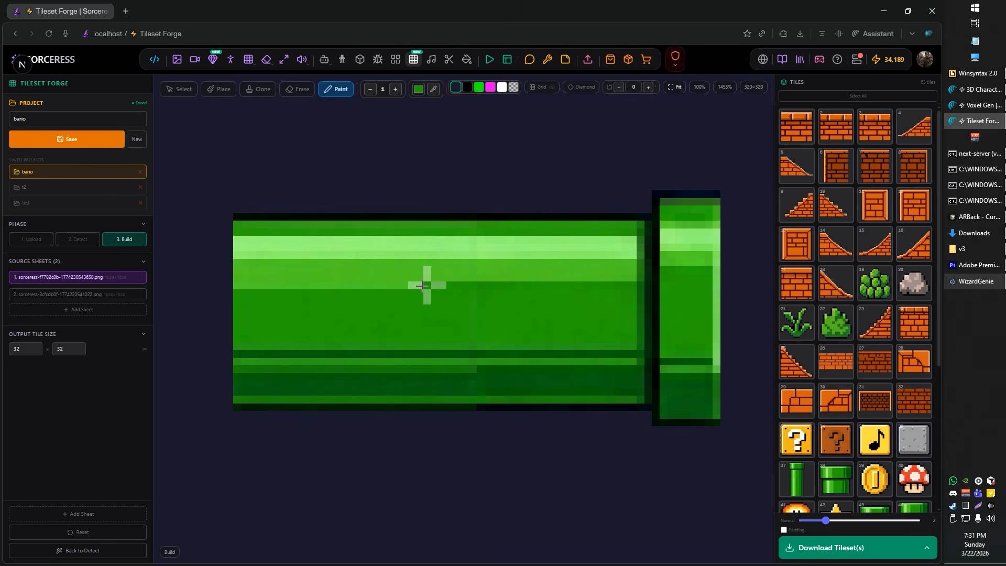
Step: Place a darker green pixel in the pipe segment's light band, and cover it with the sampled light green
{"action": "left_click", "coordinate": [315, 278]}
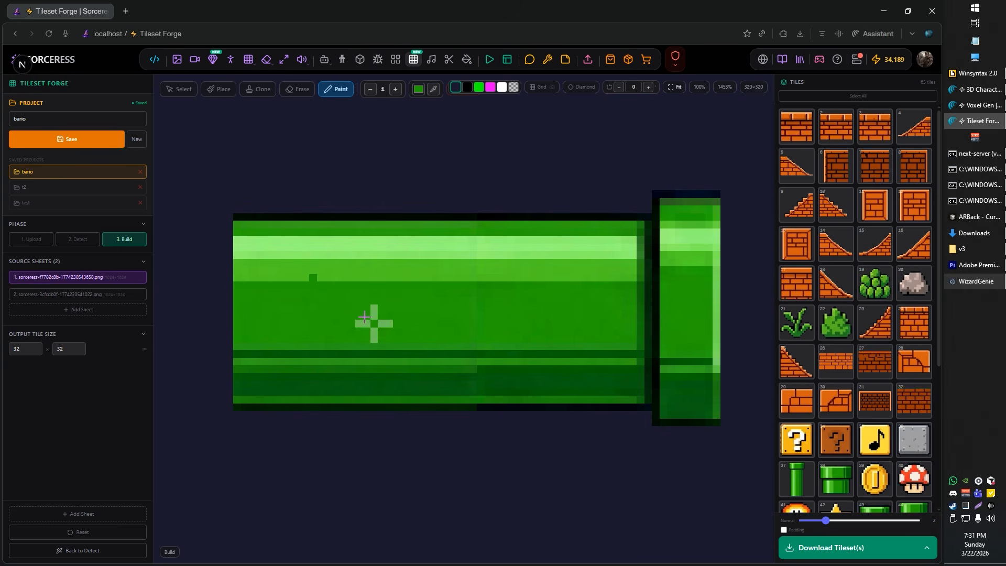
{"action": "left_click", "coordinate": [433, 89]}
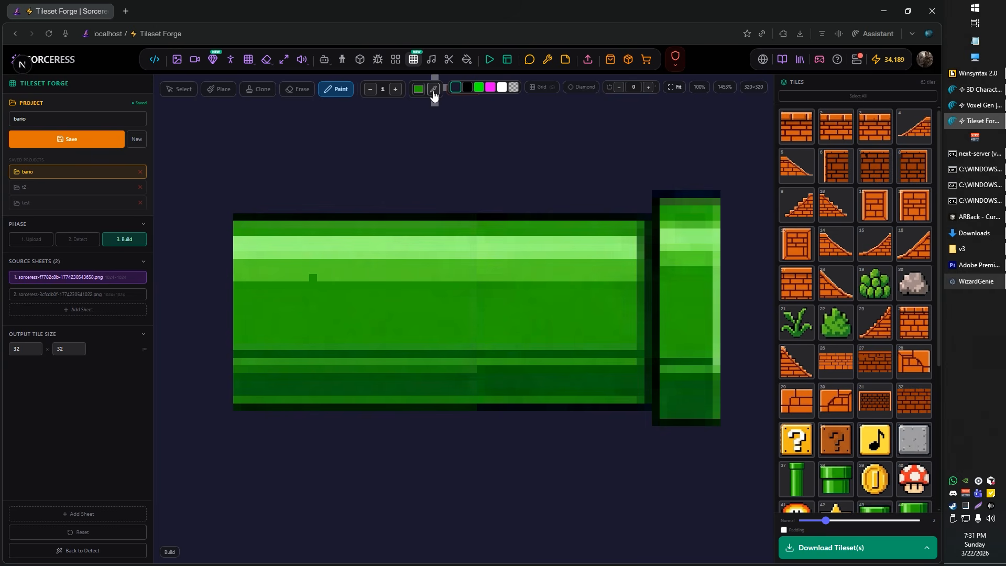
{"action": "left_click", "coordinate": [343, 277]}
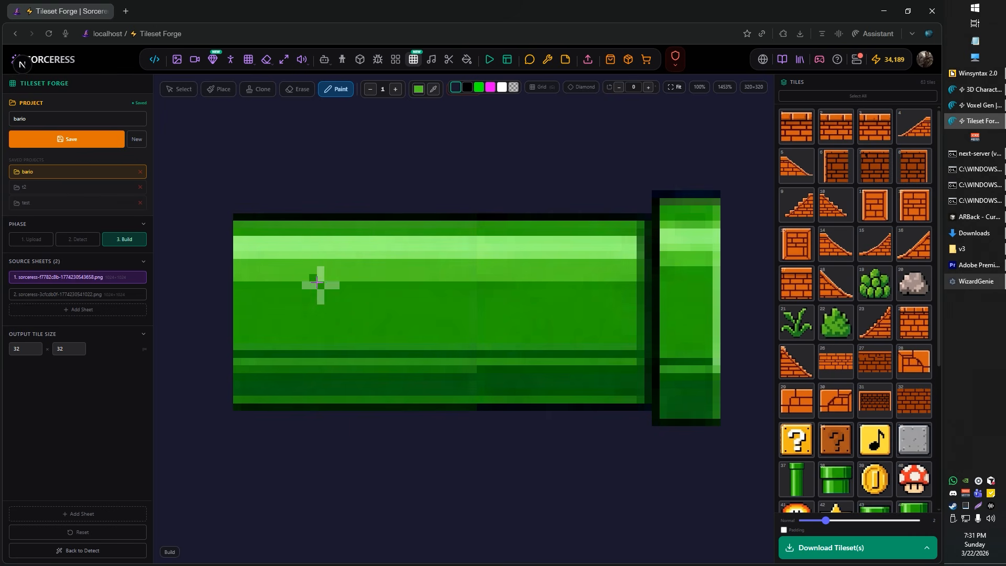
{"action": "left_click", "coordinate": [313, 278]}
Step: Save the bario project
{"action": "scroll", "coordinate": [549, 392], "scroll_direction": "up", "scroll_amount": 3}
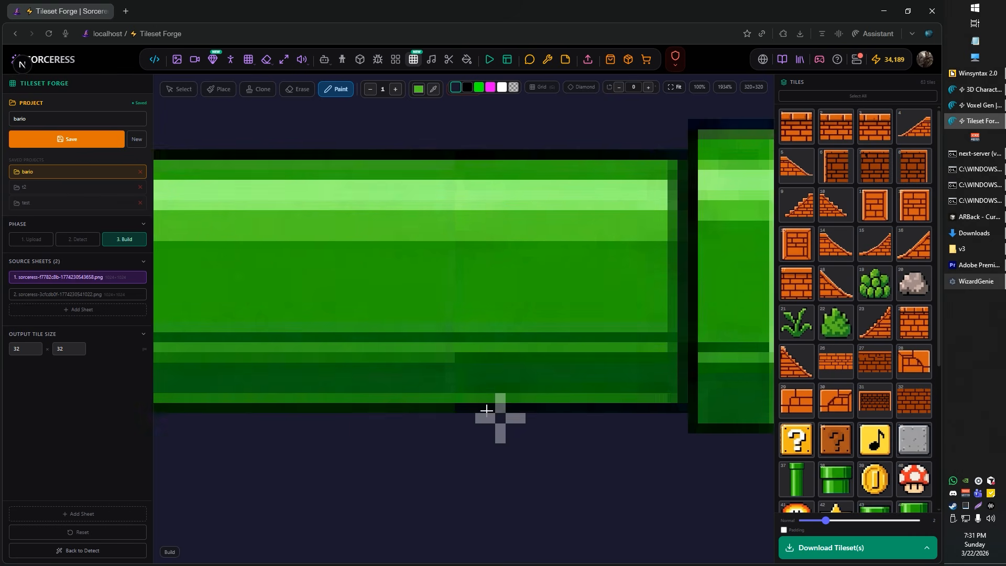
{"action": "scroll", "coordinate": [450, 252], "scroll_direction": "down", "scroll_amount": 5}
{"action": "scroll", "coordinate": [457, 222], "scroll_direction": "up", "scroll_amount": 3}
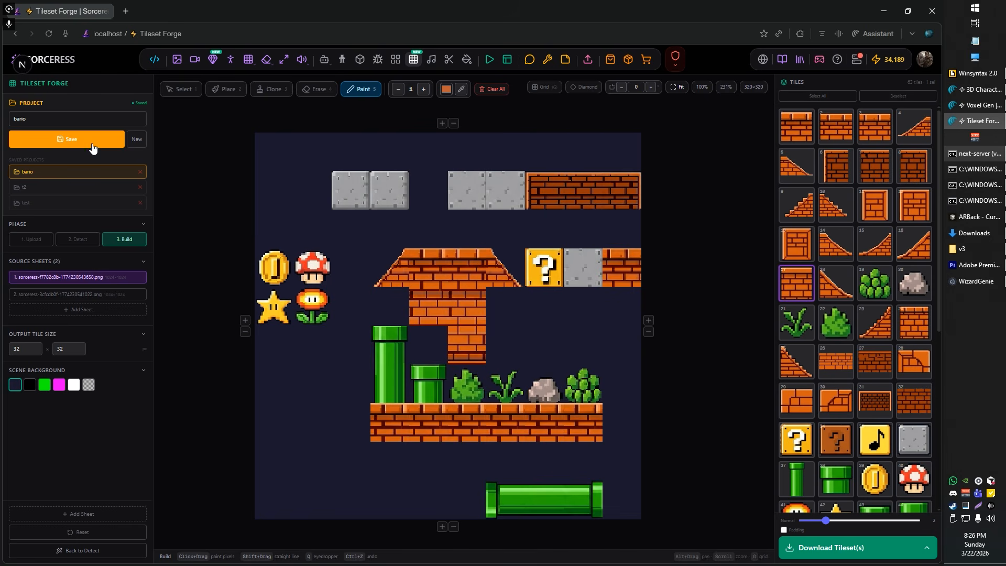
{"action": "key", "text": "ctrl+s"}
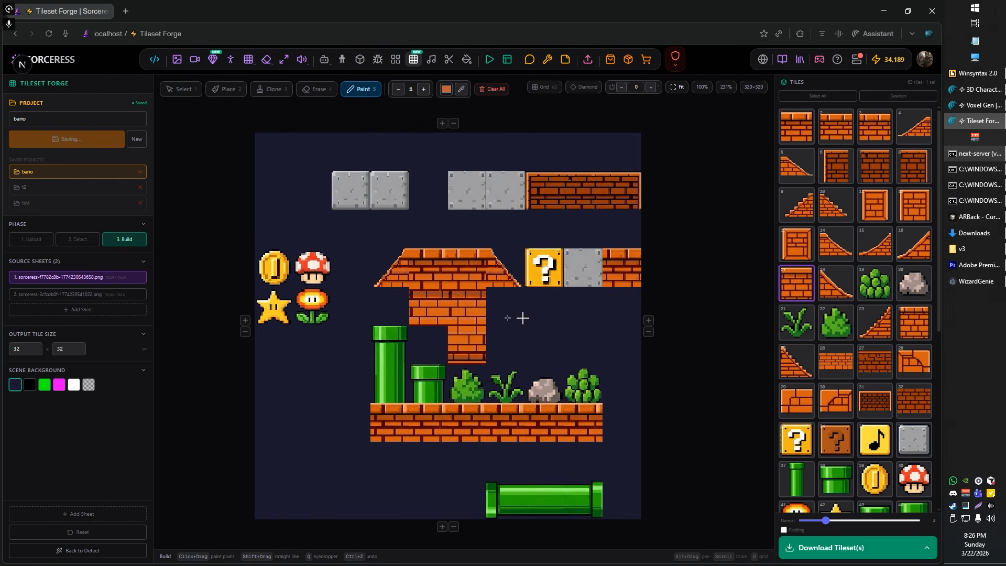
{"action": "left_click_drag", "start_coordinate": [648, 328], "coordinate": [670, 285]}
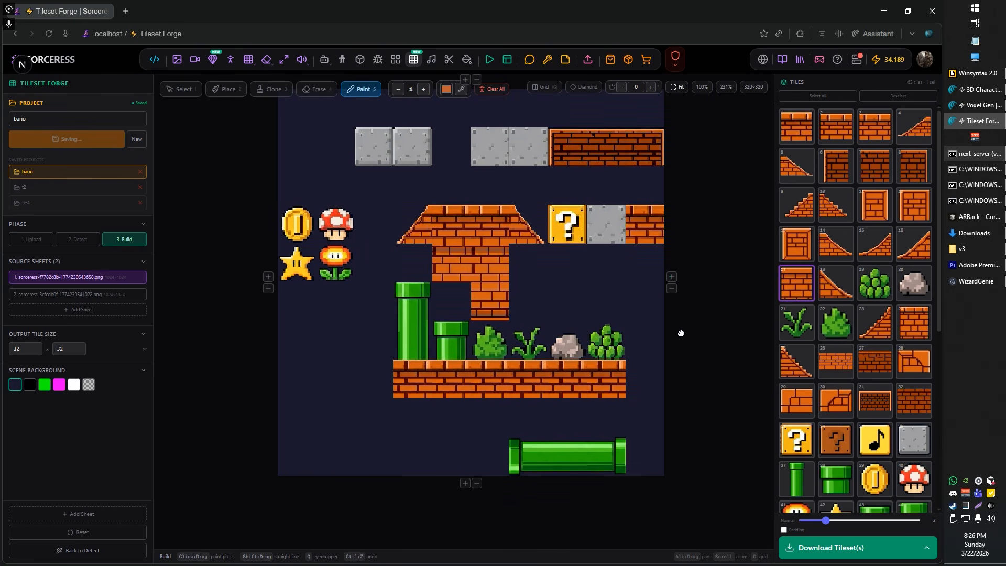
Step: Copy the tall pipe's cap and body tiles and paste them as a three-tile vertical pipe in the empty area beside the ground
{"action": "scroll", "coordinate": [539, 300], "scroll_direction": "up", "scroll_amount": 1}
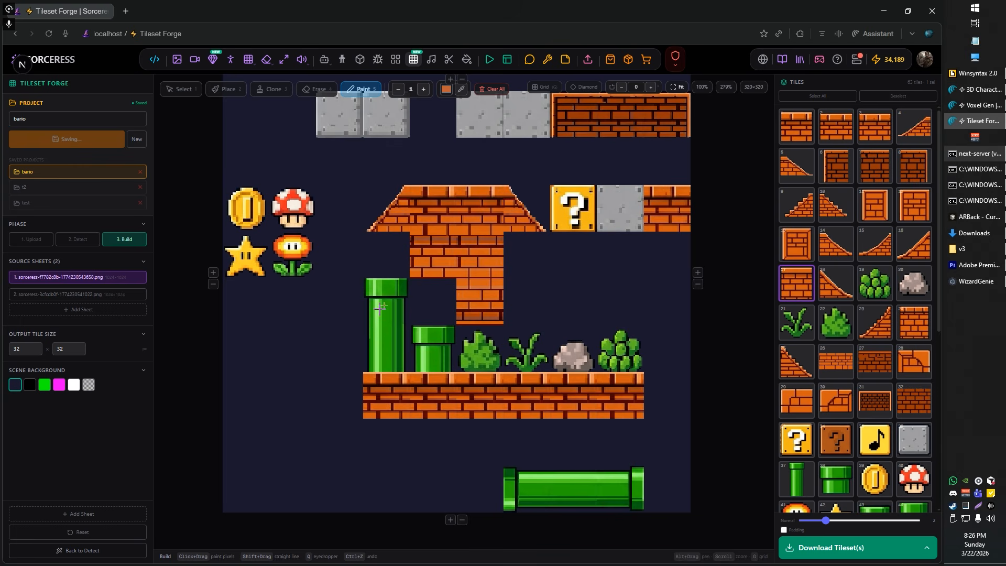
{"action": "left_click", "coordinate": [180, 93]}
{"action": "left_click", "coordinate": [386, 303]}
{"action": "left_click", "coordinate": [284, 385]}
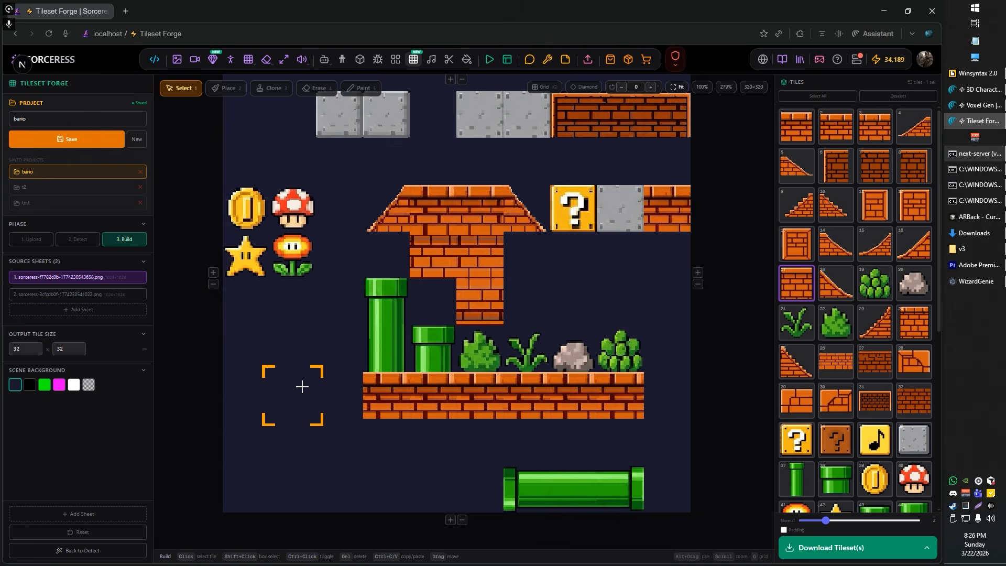
{"action": "key", "text": "ctrl+v"}
{"action": "left_click", "coordinate": [392, 361]}
{"action": "left_click", "coordinate": [301, 445]}
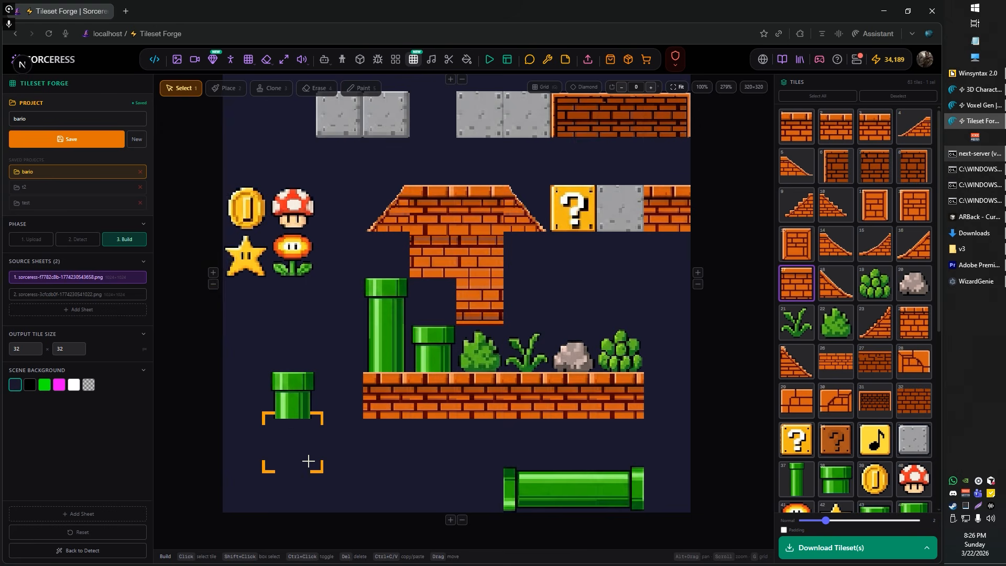
{"action": "key", "text": "ctrl+v"}
{"action": "left_click", "coordinate": [307, 490]}
{"action": "key", "text": "ctrl+v"}
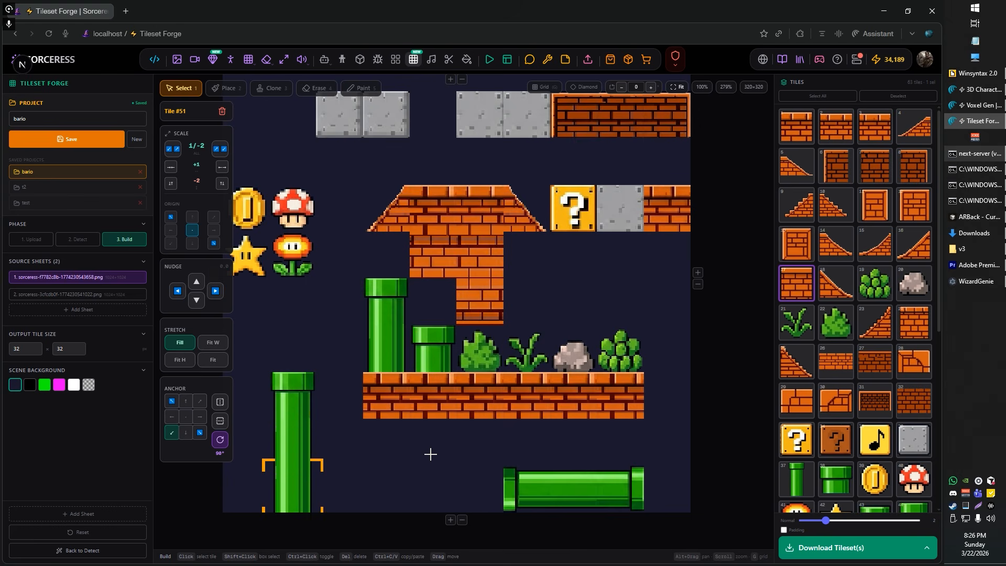
Step: Copy the horizontal pipe's middle and end tiles and paste them as a second horizontal pipe beside the original
{"action": "left_click", "coordinate": [576, 496]}
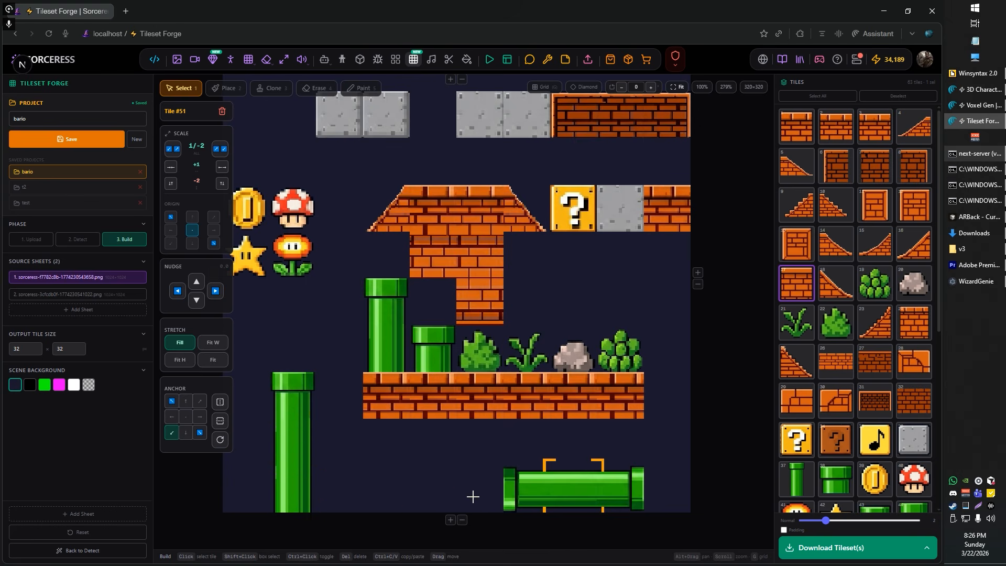
{"action": "left_click", "coordinate": [441, 496]}
{"action": "key", "text": "ctrl+v"}
{"action": "left_click", "coordinate": [520, 483]}
{"action": "left_click", "coordinate": [391, 491]}
{"action": "key", "text": "ctrl+v"}
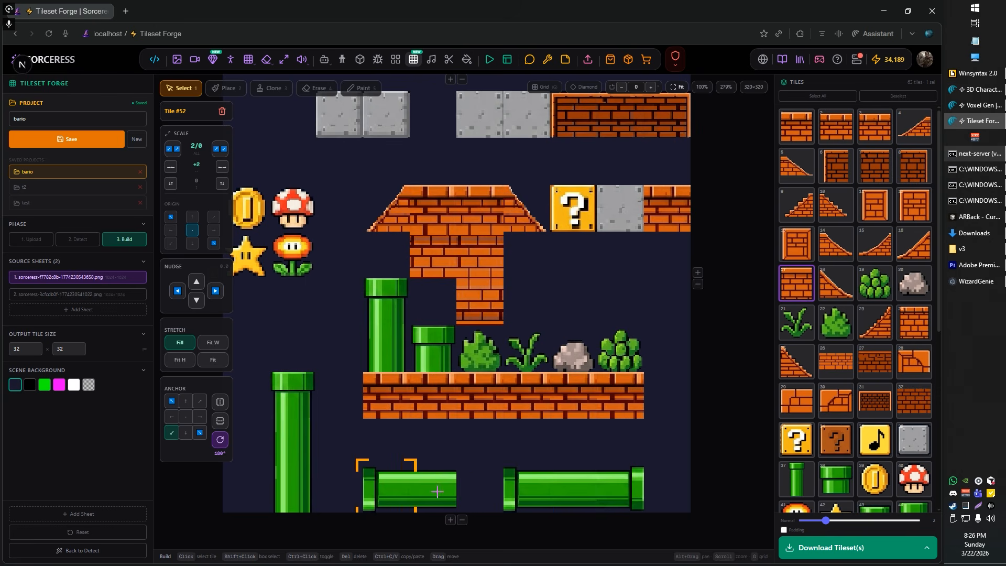
Step: Delete all the pasted horizontal and vertical pipe tiles, keeping the original pipes
{"action": "left_click", "coordinate": [419, 497]}
{"action": "left_click", "coordinate": [386, 500]}
{"action": "key", "text": "Delete"}
{"action": "key", "text": "Delete"}
{"action": "left_click", "coordinate": [285, 502]}
{"action": "key", "text": "Delete"}
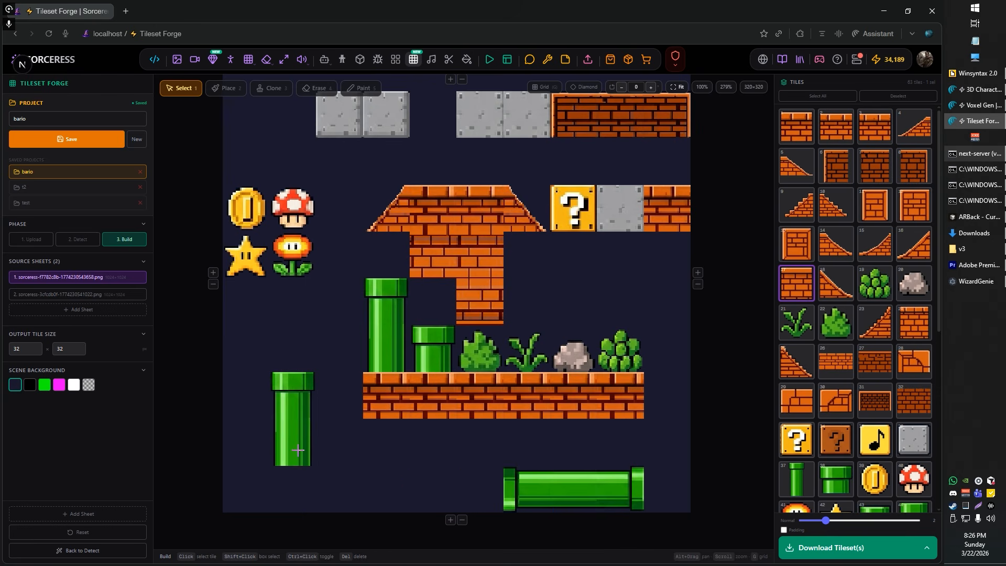
{"action": "left_click", "coordinate": [297, 449]}
{"action": "key", "text": "Delete"}
{"action": "left_click", "coordinate": [298, 410]}
{"action": "key", "text": "Delete"}
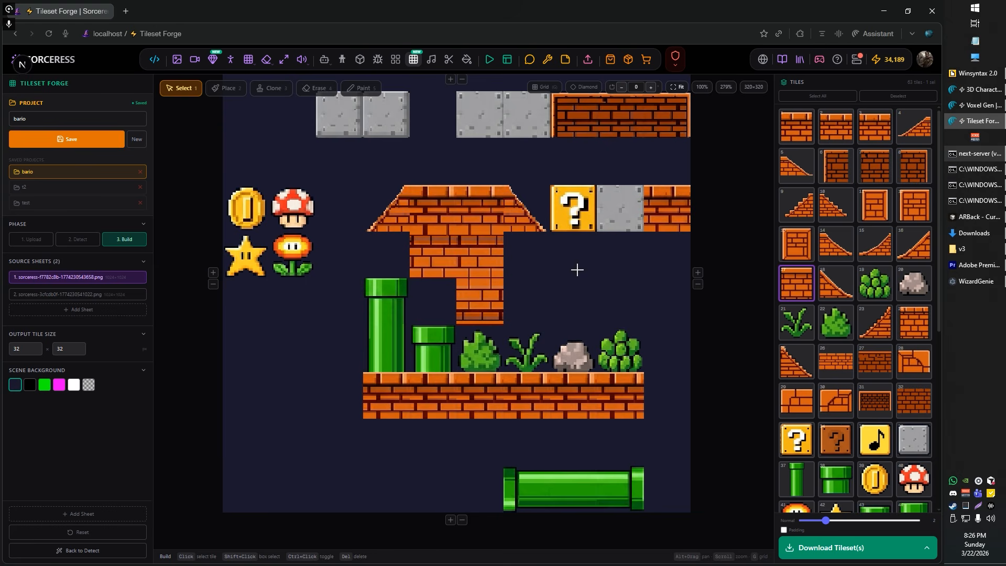
Step: Duplicate the brick wall tile beneath the roof into the two adjacent cells toward the question block
{"action": "left_click_drag", "start_coordinate": [577, 270], "coordinate": [553, 328]}
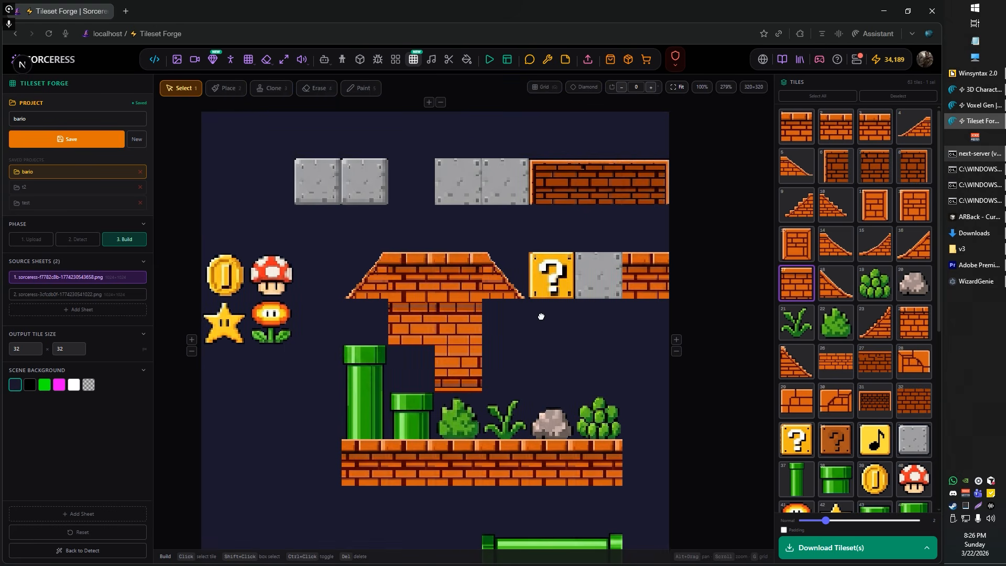
{"action": "scroll", "coordinate": [512, 318], "scroll_direction": "up", "scroll_amount": 4}
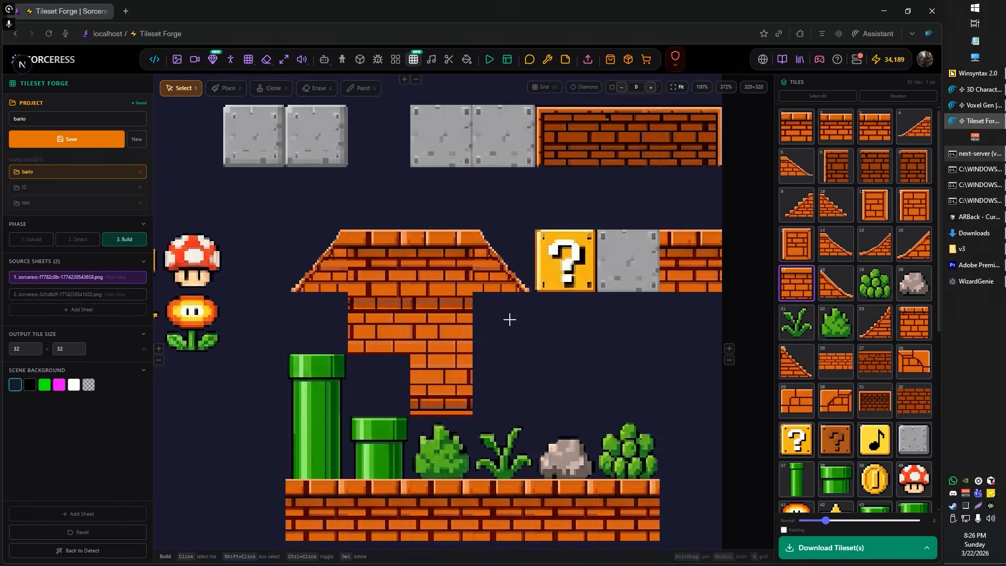
{"action": "left_click", "coordinate": [417, 301]}
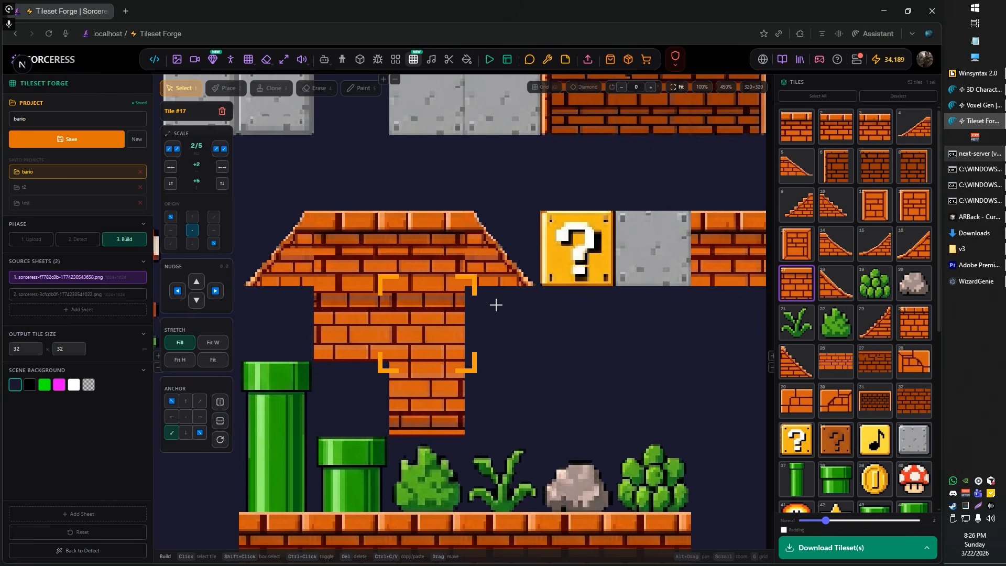
{"action": "left_click_drag", "start_coordinate": [496, 305], "coordinate": [587, 336]}
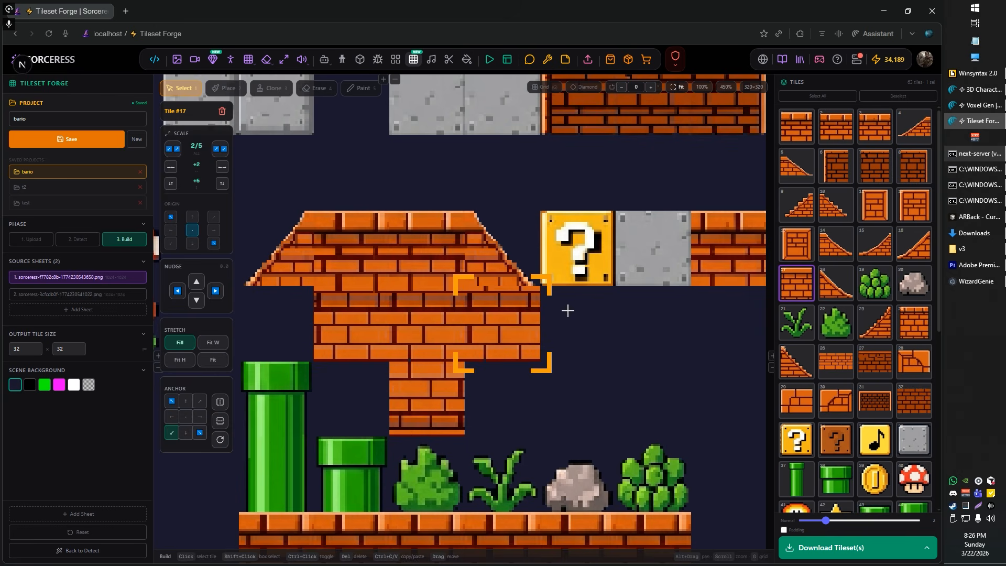
{"action": "left_click_drag", "start_coordinate": [570, 311], "coordinate": [622, 337]}
{"action": "scroll", "coordinate": [627, 343], "scroll_direction": "down", "scroll_amount": 3}
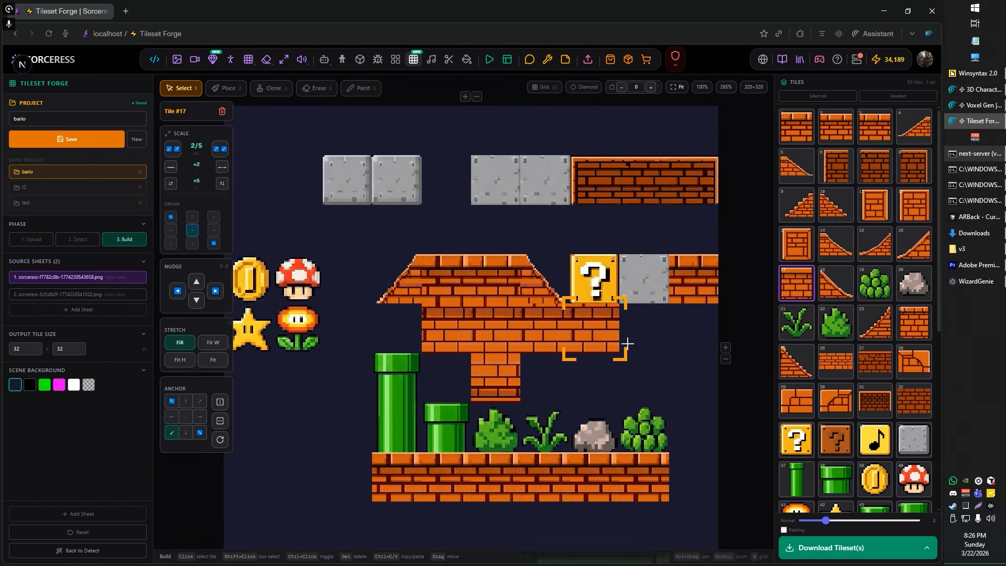
Step: Delete the two duplicated brick wall tiles beneath the roof slope and question block
{"action": "key", "text": "Delete"}
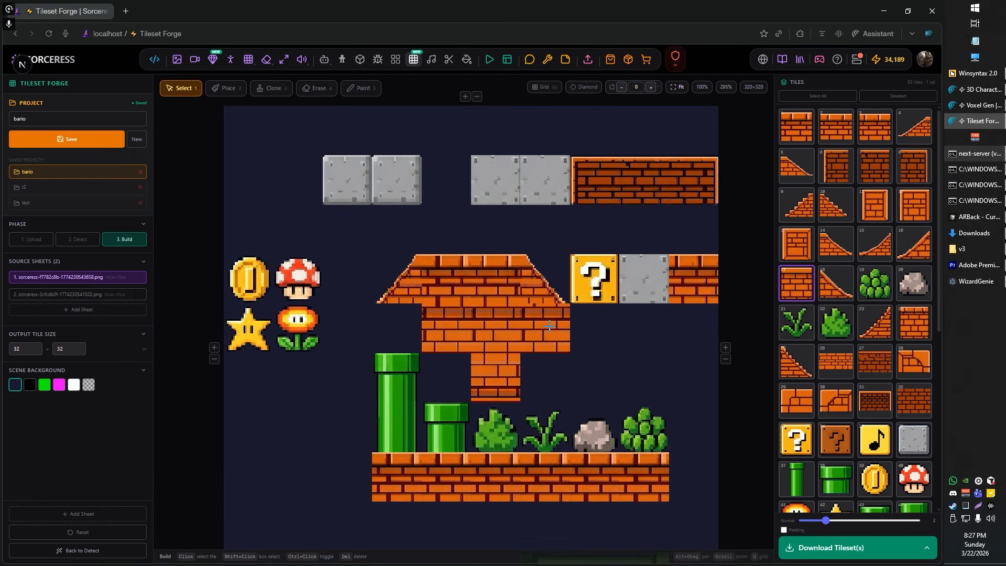
{"action": "left_click", "coordinate": [549, 326]}
{"action": "key", "text": "Delete"}
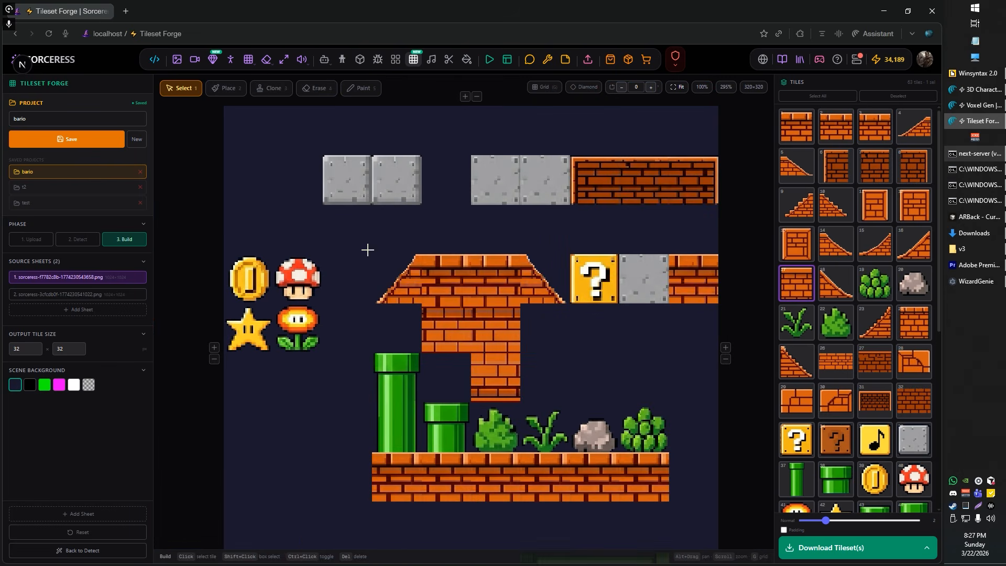
Step: Save the bario project and download its tileset
{"action": "left_click_drag", "start_coordinate": [367, 250], "coordinate": [363, 304]}
{"action": "scroll", "coordinate": [598, 288], "scroll_direction": "down", "scroll_amount": 2}
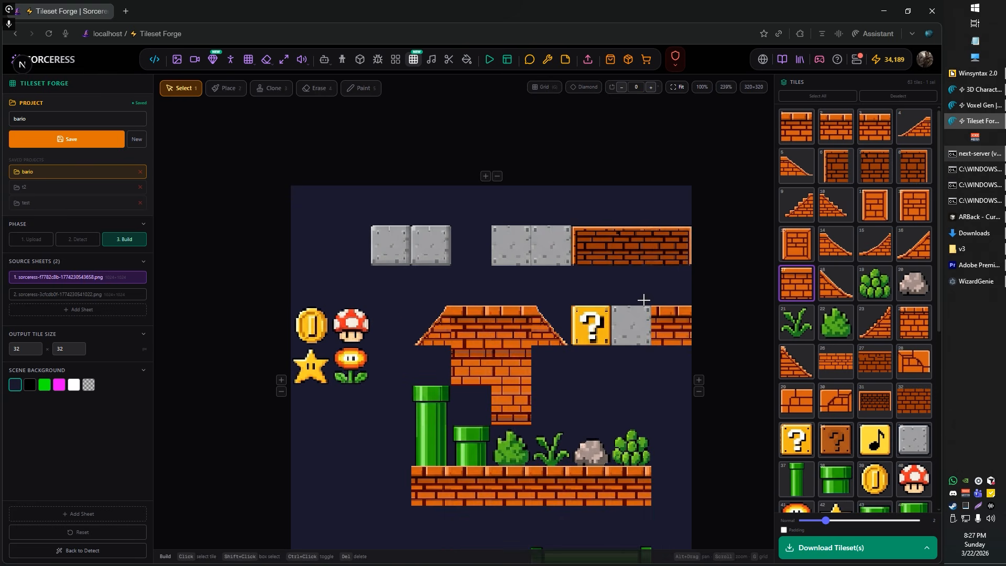
{"action": "left_click_drag", "start_coordinate": [644, 415], "coordinate": [626, 336]}
{"action": "scroll", "coordinate": [609, 286], "scroll_direction": "down", "scroll_amount": 1}
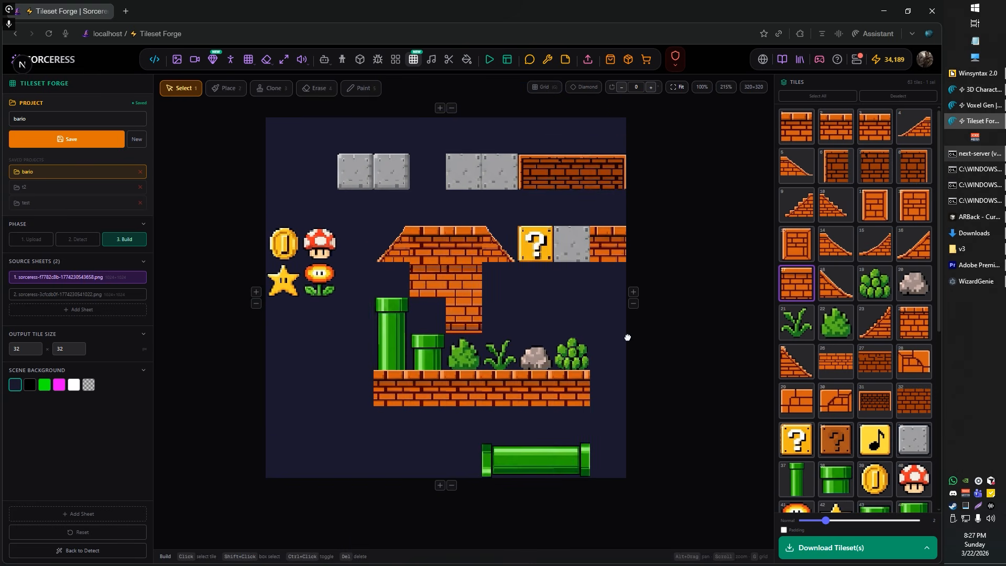
{"action": "scroll", "coordinate": [628, 324], "scroll_direction": "up", "scroll_amount": 1}
{"action": "left_click_drag", "start_coordinate": [572, 310], "coordinate": [580, 329]}
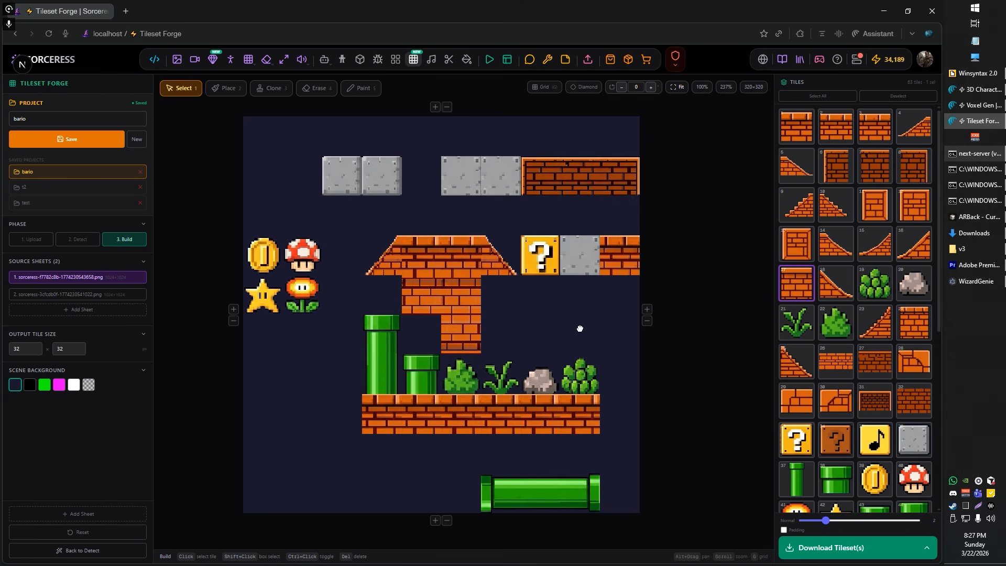
{"action": "left_click_drag", "start_coordinate": [580, 329], "coordinate": [576, 341]}
{"action": "left_click", "coordinate": [36, 140]}
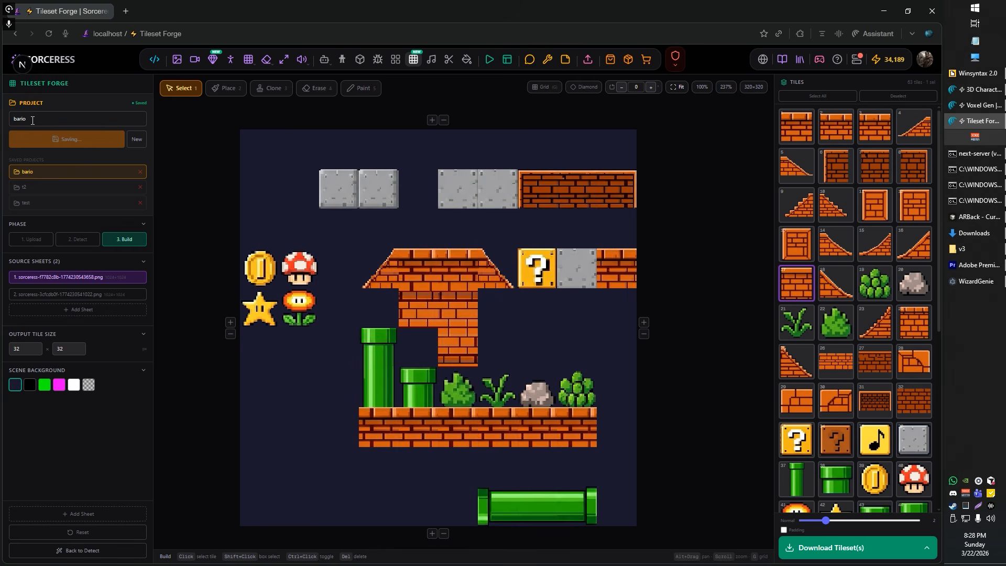
{"action": "left_click_drag", "start_coordinate": [234, 382], "coordinate": [239, 367]}
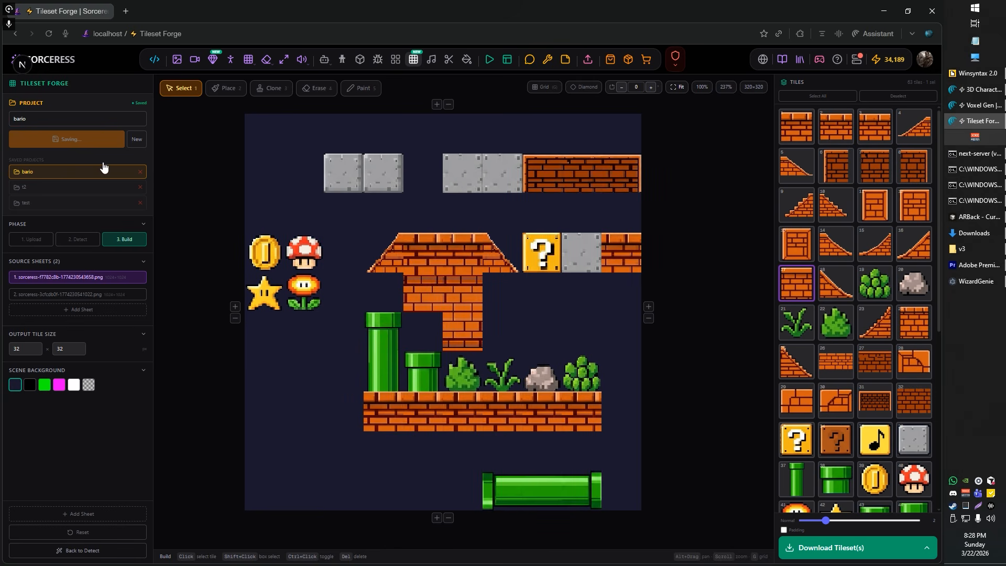
{"action": "left_click", "coordinate": [837, 548]}
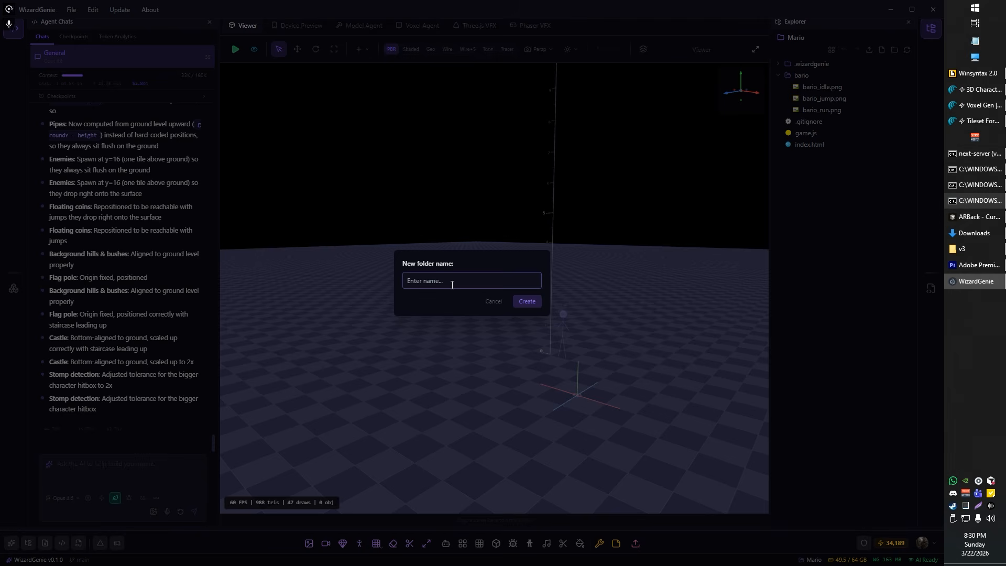
Step: In WizardGenie, create a tilesets folder in the Mario project and add the bario_enviroment.png file to it
{"action": "type", "text": "ts"}
{"action": "key", "text": "Return"}
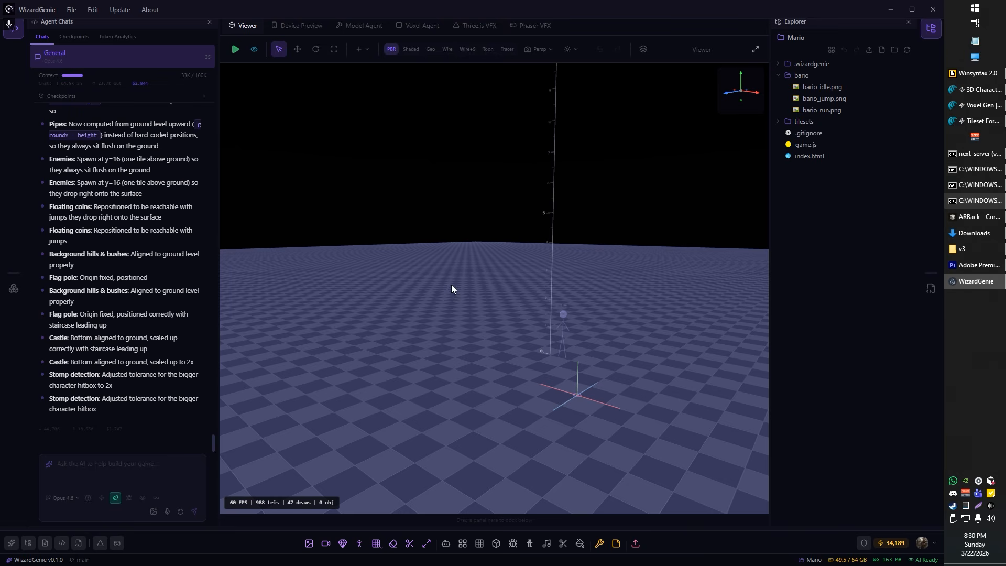
{"action": "left_click_drag", "start_coordinate": [1005, 185], "coordinate": [826, 117]}
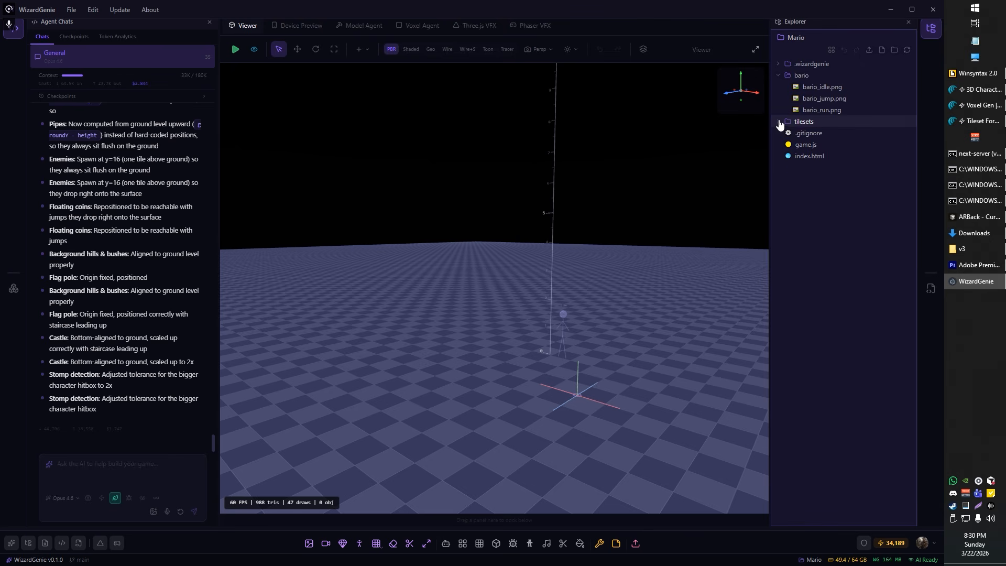
{"action": "left_click", "coordinate": [779, 122]}
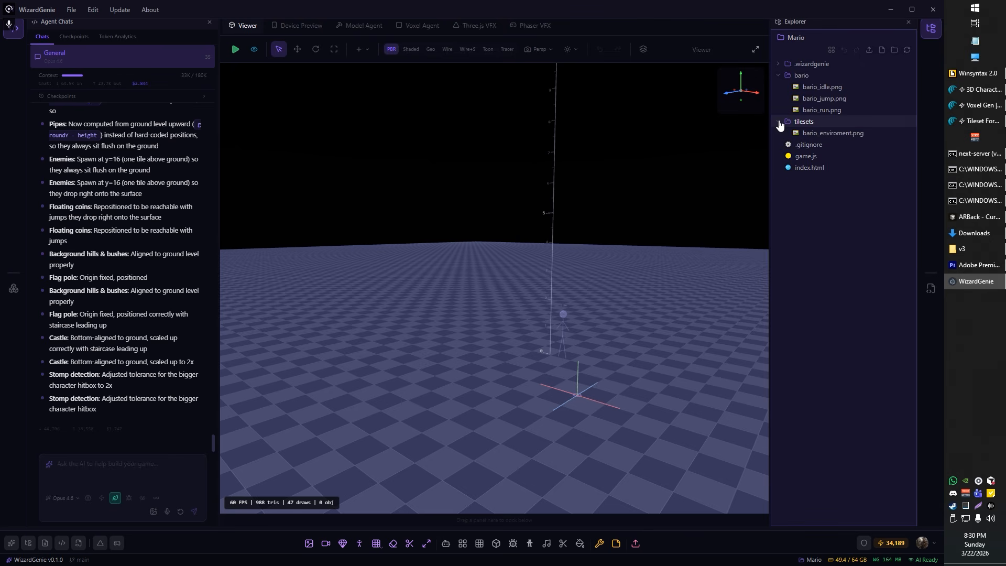
Step: Write an agent prompt describing the new environment tileset of platforms and ramps, with alpha transparency determining what is walkable
{"action": "left_click", "coordinate": [169, 513]}
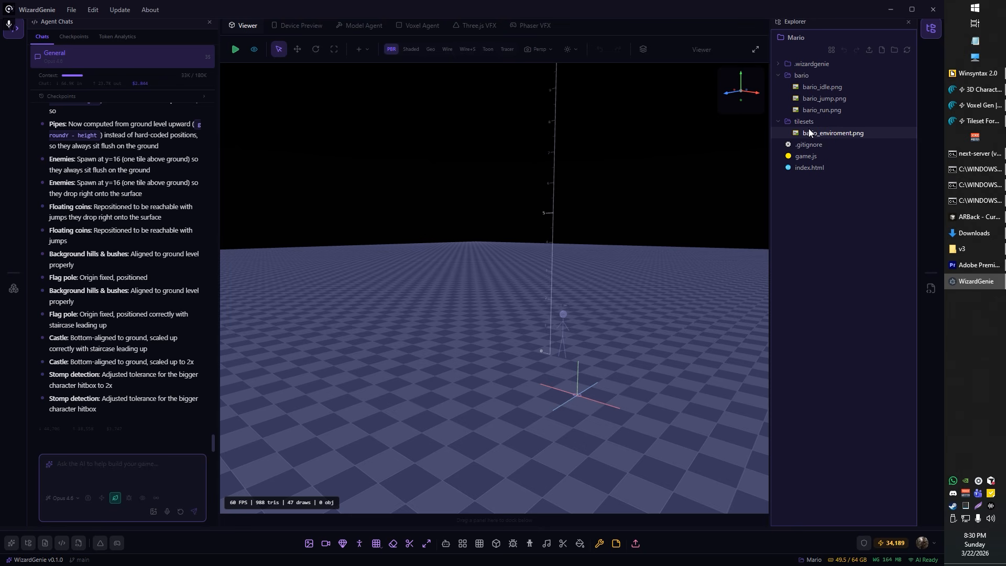
{"action": "left_click", "coordinate": [167, 511]}
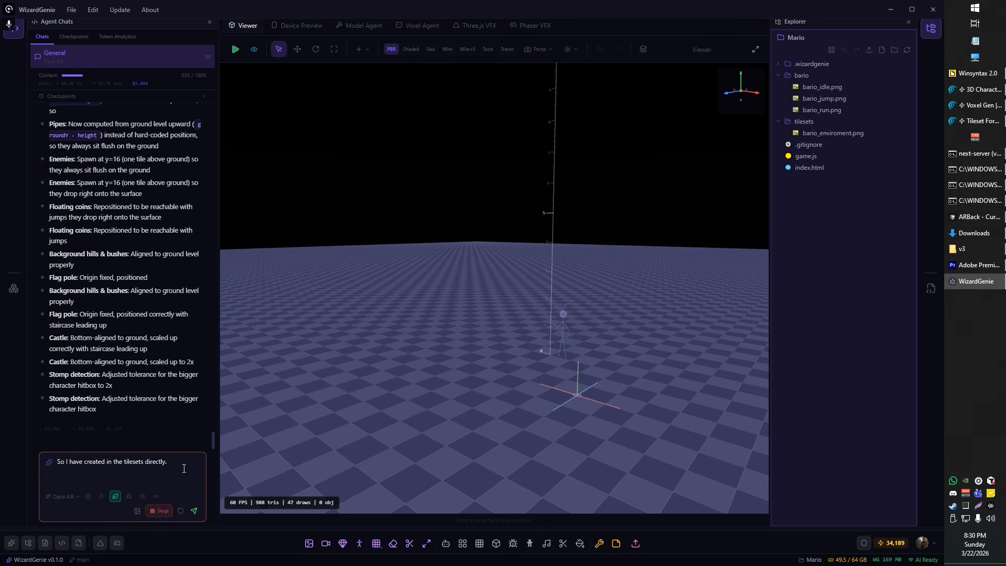
{"action": "type", "text": "a tileset containing environment tiles these are like platforms and ramps and."}
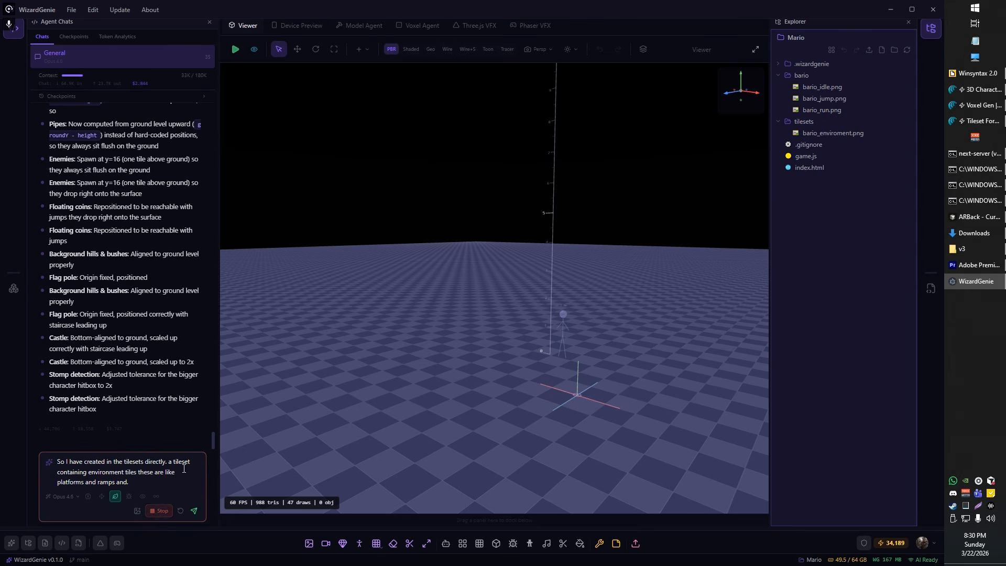
{"action": "type", "text": " various other things like that. Basically, what we will do is we'll..."}
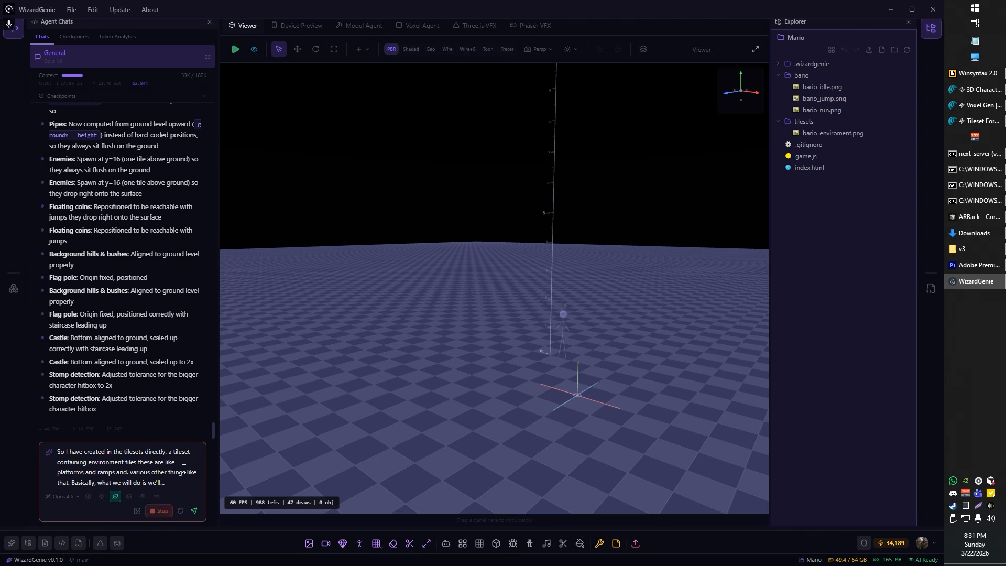
{"action": "type", "text": " use the alpha transparency to"}
{"action": "type", "text": " determine what is walkable."}
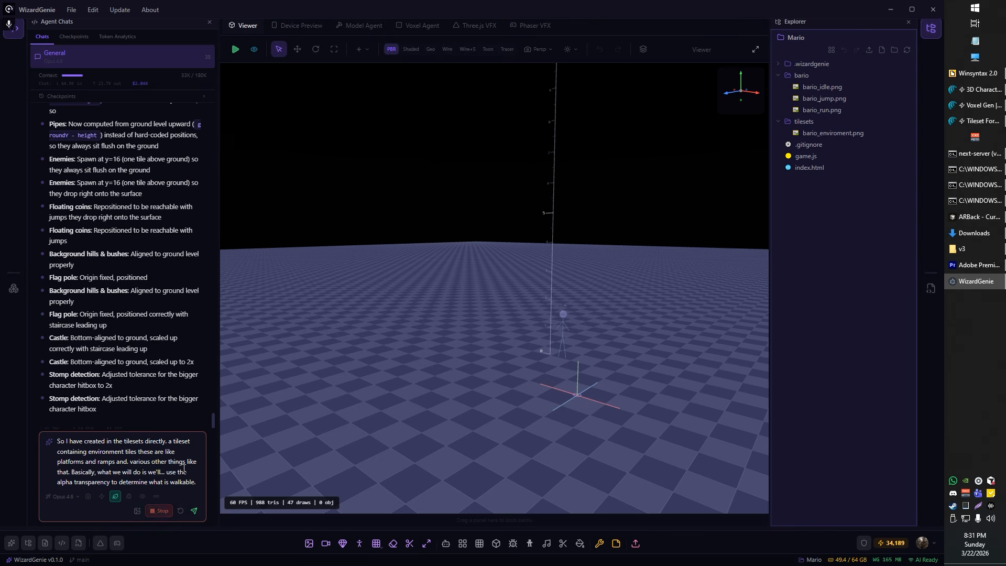
{"action": "type", "text": " and what is not if it's"}
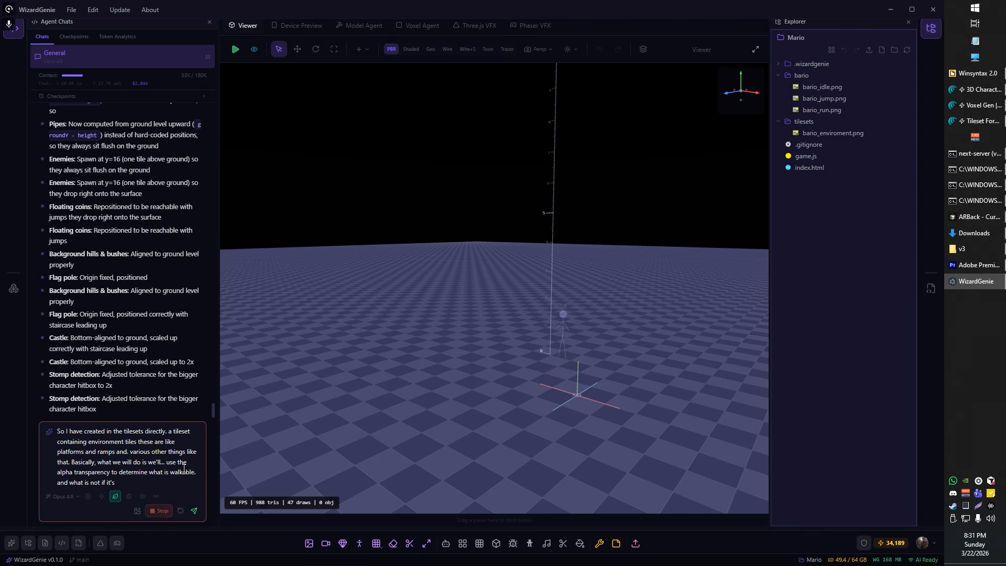
{"action": "type", "text": " Transparent the character pass through it if it's non-transparent."}
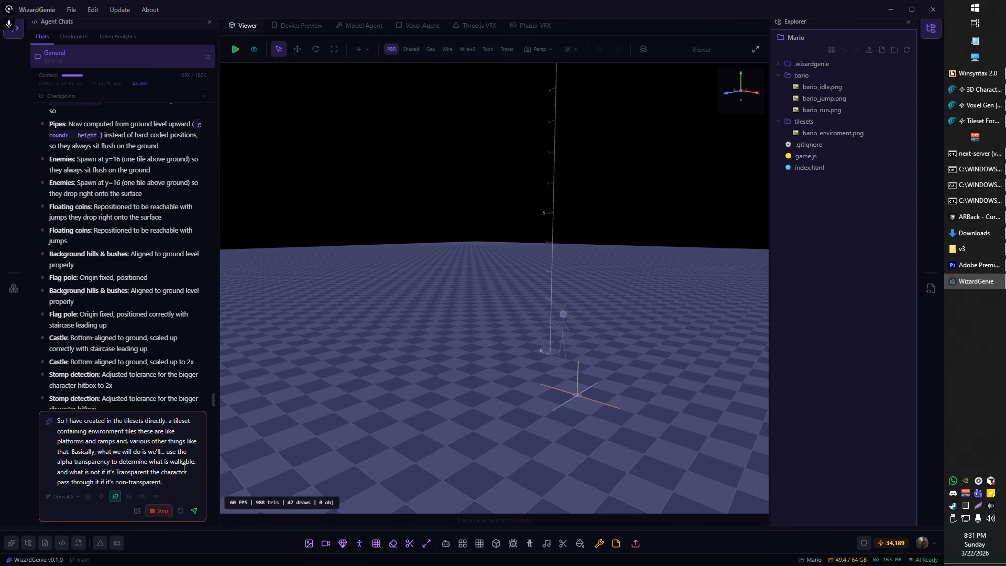
{"action": "type", "text": " We can assume it's a solid surface. So what we're going to"}
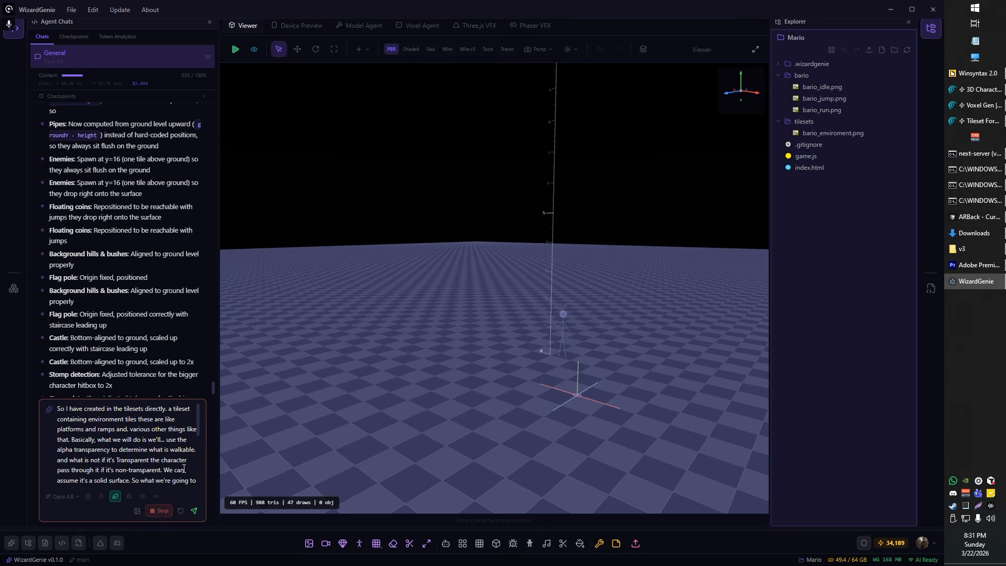
Step: Add to the prompt that characters pass through transparent areas and non-transparent areas are solid surfaces, and send it
{"action": "left_click", "coordinate": [194, 510]}
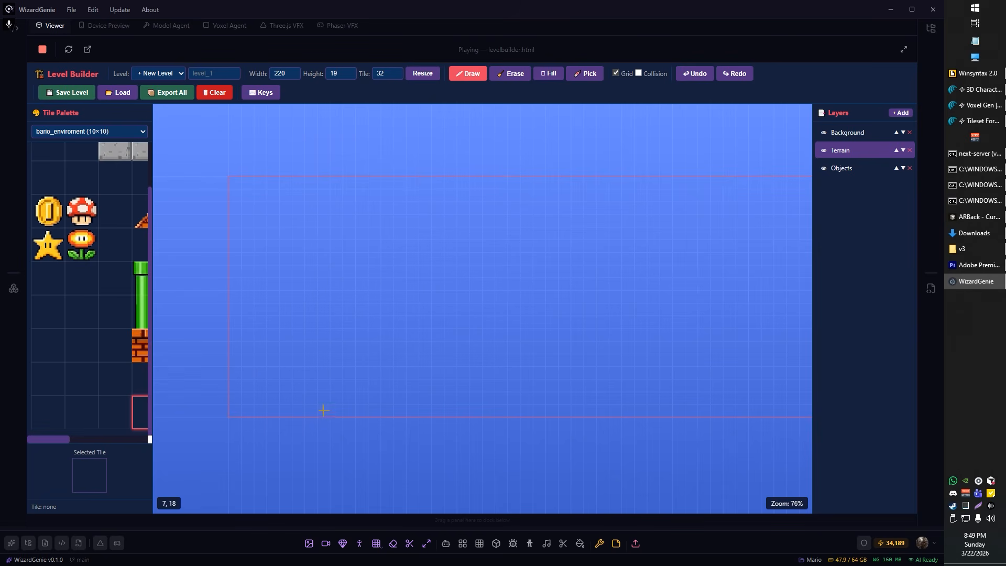
Step: Draw a five-tile row of brick ground from the bario_enviroment tileset along the level's lower-left corner on the Terrain layer
{"action": "left_click_drag", "start_coordinate": [257, 409], "coordinate": [272, 391]}
{"action": "scroll", "coordinate": [273, 383], "scroll_direction": "up", "scroll_amount": 5}
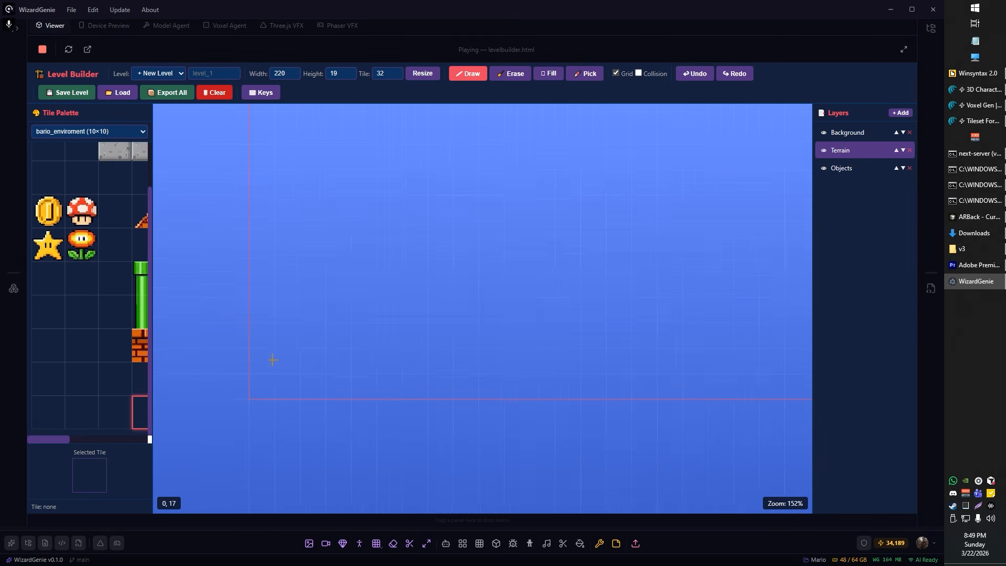
{"action": "left_click", "coordinate": [141, 347]}
{"action": "left_click_drag", "start_coordinate": [265, 385], "coordinate": [388, 391]}
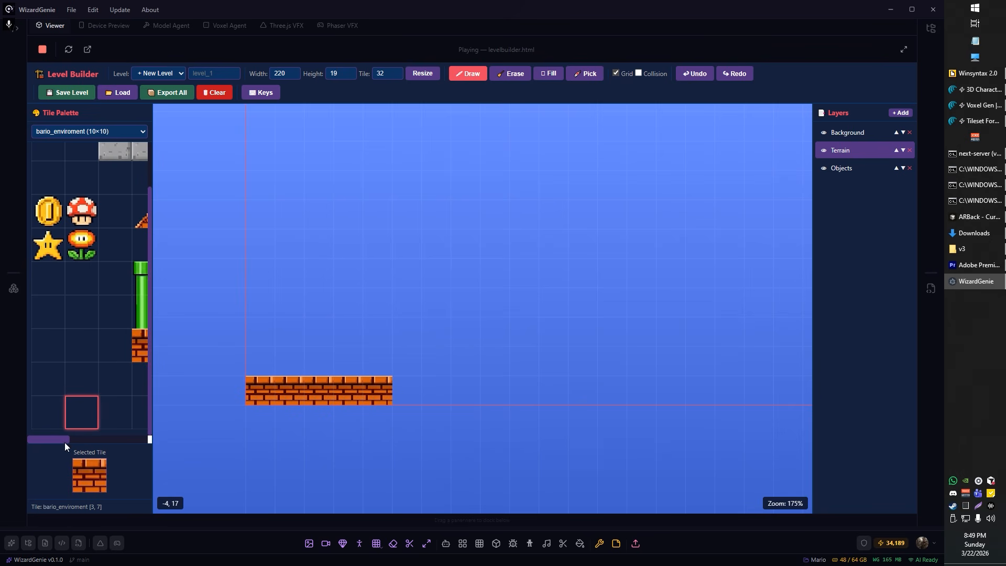
Step: Place a short green pipe on the last tile of the brick ground, and extend the ground four tiles to the right
{"action": "left_click_drag", "start_coordinate": [65, 442], "coordinate": [88, 440]}
{"action": "left_click", "coordinate": [112, 313]}
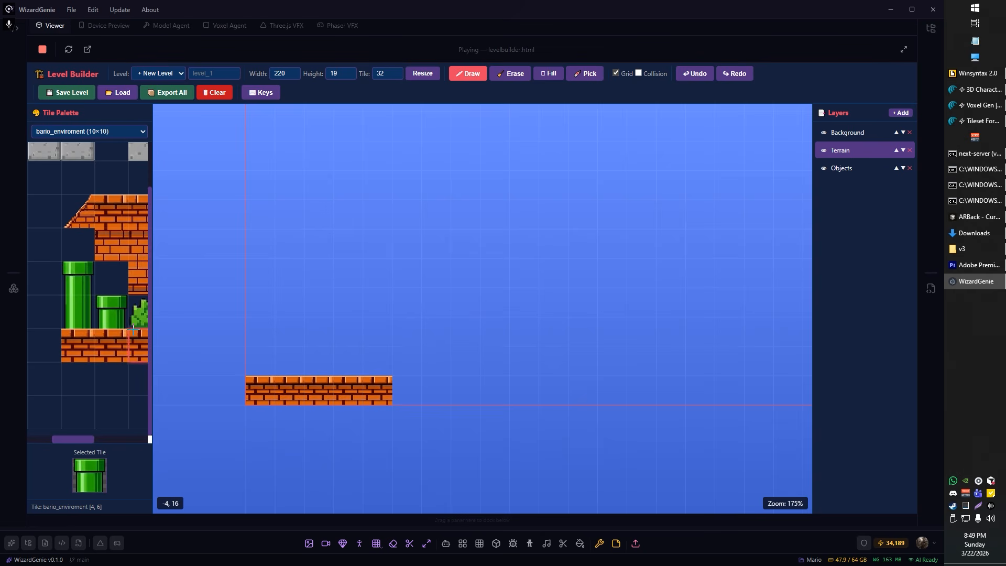
{"action": "left_click", "coordinate": [378, 361]}
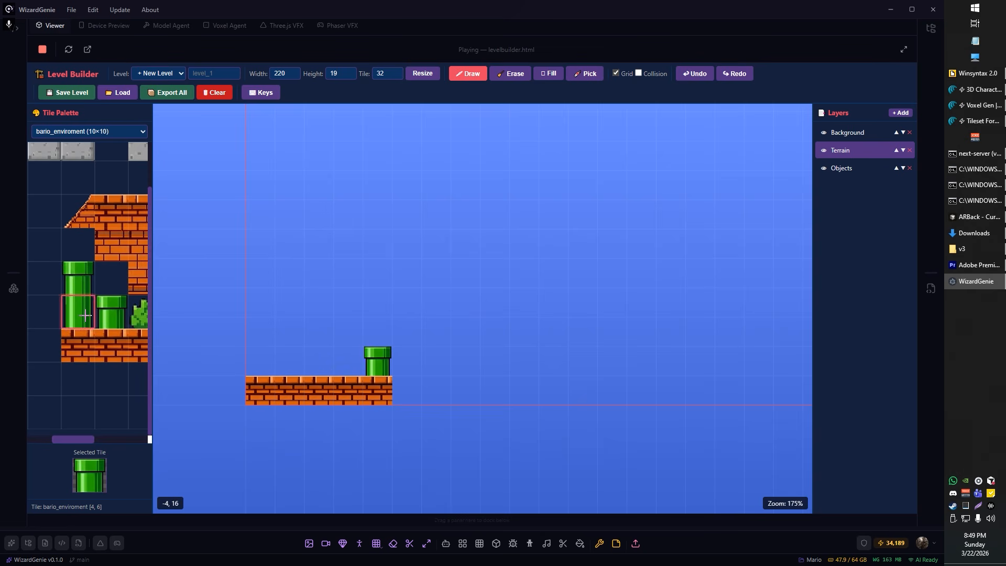
{"action": "left_click", "coordinate": [112, 211]}
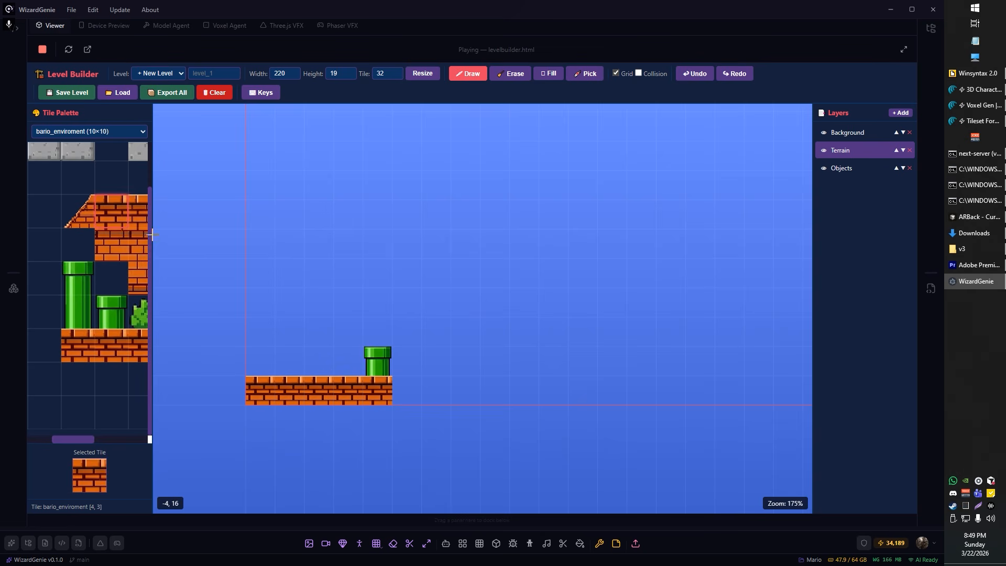
{"action": "left_click_drag", "start_coordinate": [404, 390], "coordinate": [495, 390]}
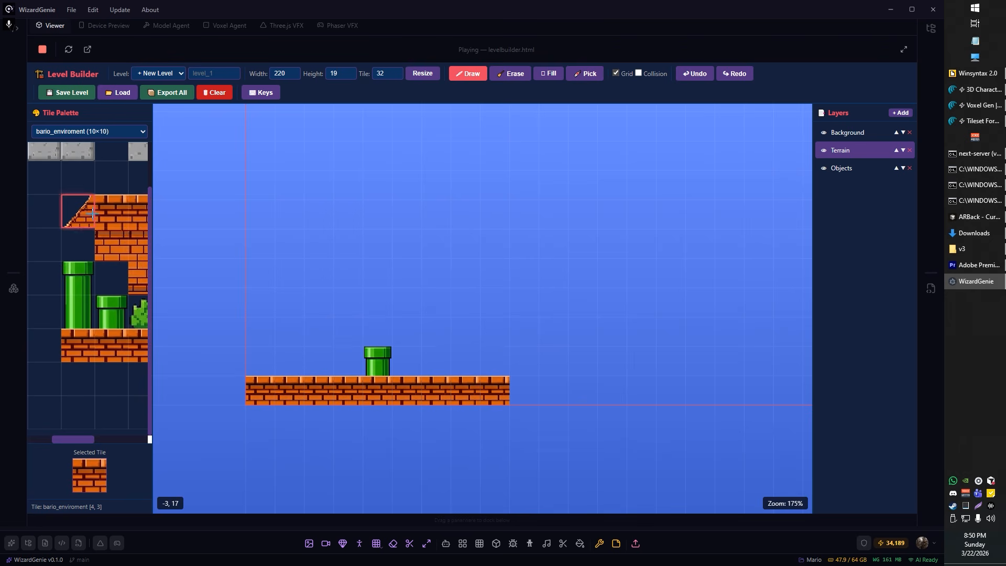
Step: Add a rising brick ramp tile just past the ground's right end, with a plain brick fill tile directly beneath it
{"action": "left_click", "coordinate": [93, 213]}
{"action": "left_click", "coordinate": [525, 363]}
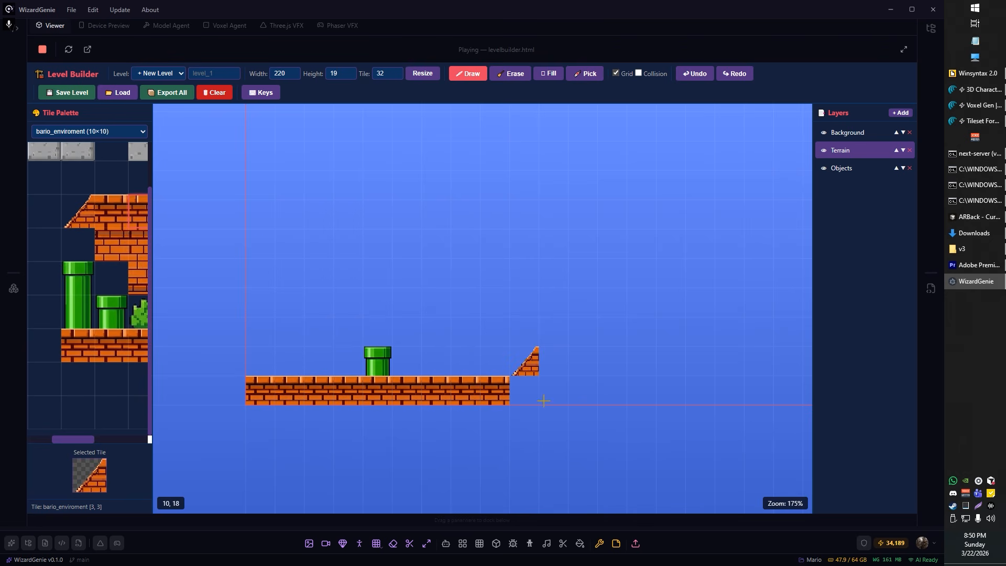
{"action": "left_click", "coordinate": [112, 245]}
{"action": "left_click", "coordinate": [524, 391]}
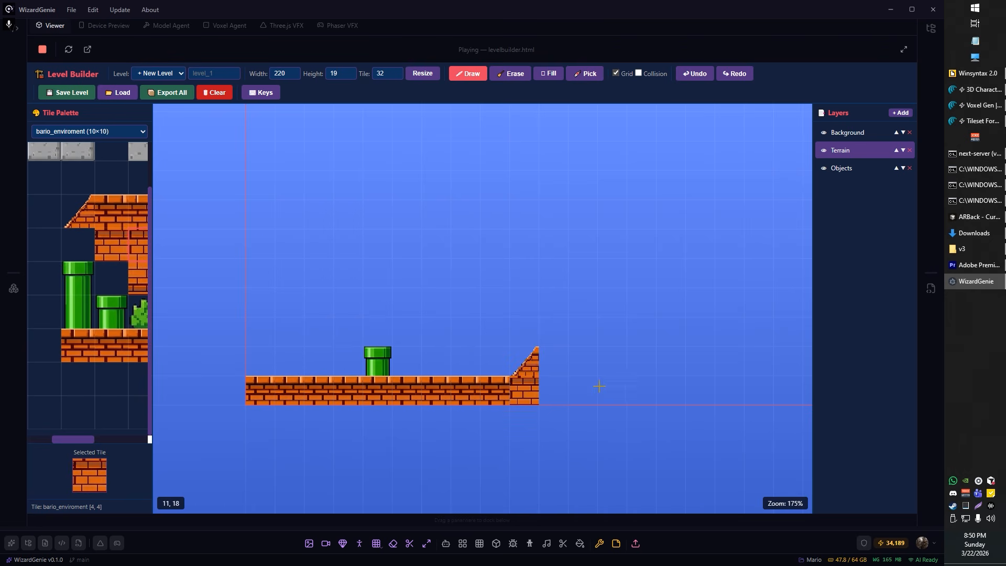
Step: Replace the fill tile beneath the ramp with the top-edged brick ground tile
{"action": "left_click_drag", "start_coordinate": [599, 386], "coordinate": [499, 380]}
{"action": "scroll", "coordinate": [476, 384], "scroll_direction": "up", "scroll_amount": 2}
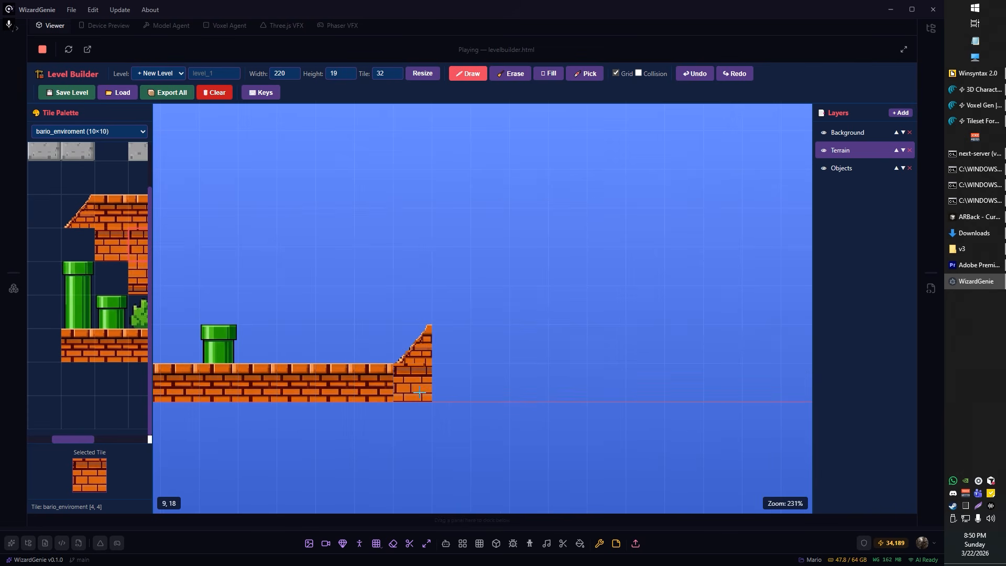
{"action": "left_click", "coordinate": [112, 345]}
{"action": "left_click", "coordinate": [418, 388]}
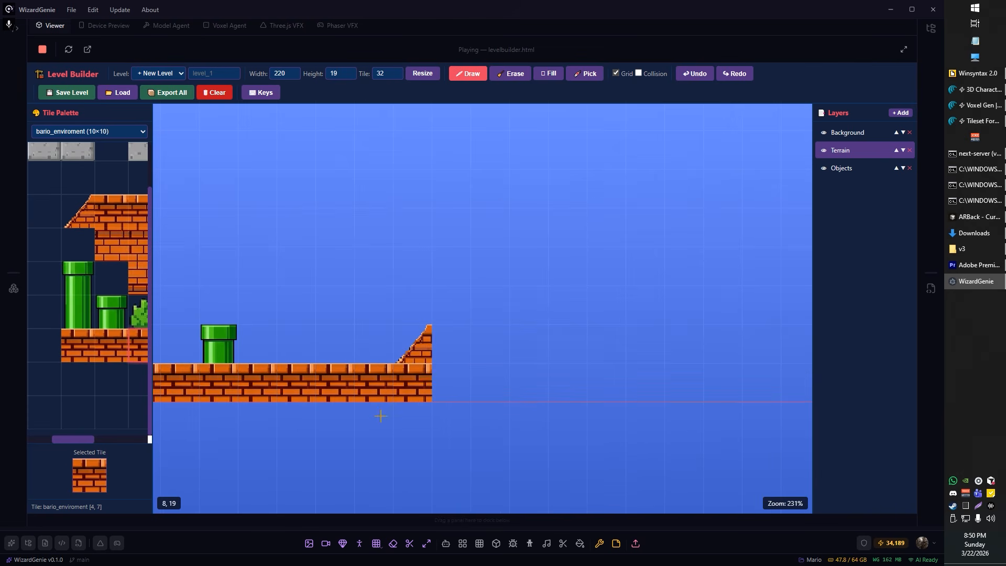
Step: Examine how the diagonal brick ramp tiles join each other and the end of the brick ground
{"action": "scroll", "coordinate": [492, 348], "scroll_direction": "down", "scroll_amount": 1}
{"action": "left_click_drag", "start_coordinate": [492, 348], "coordinate": [400, 352]}
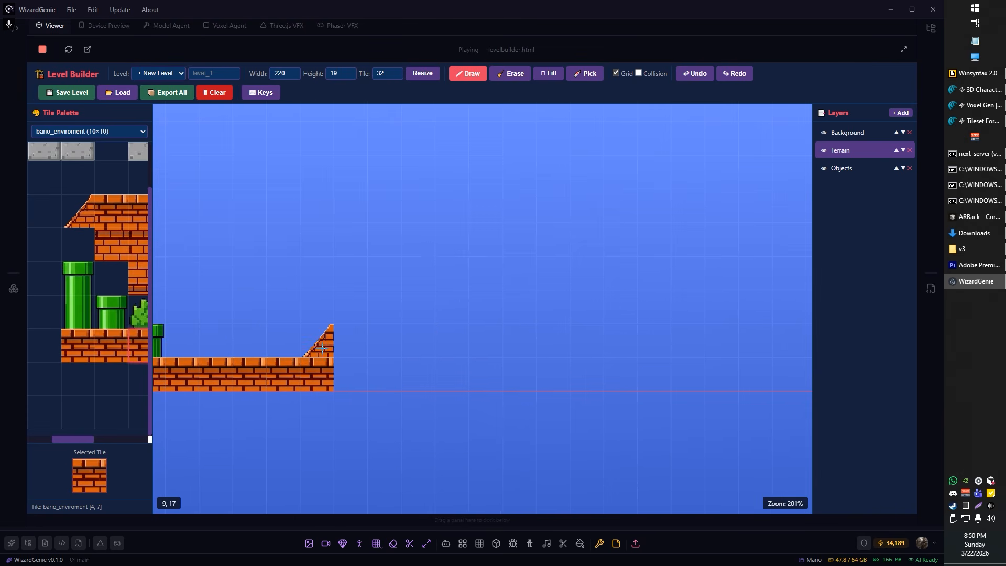
{"action": "left_click", "coordinate": [77, 211]}
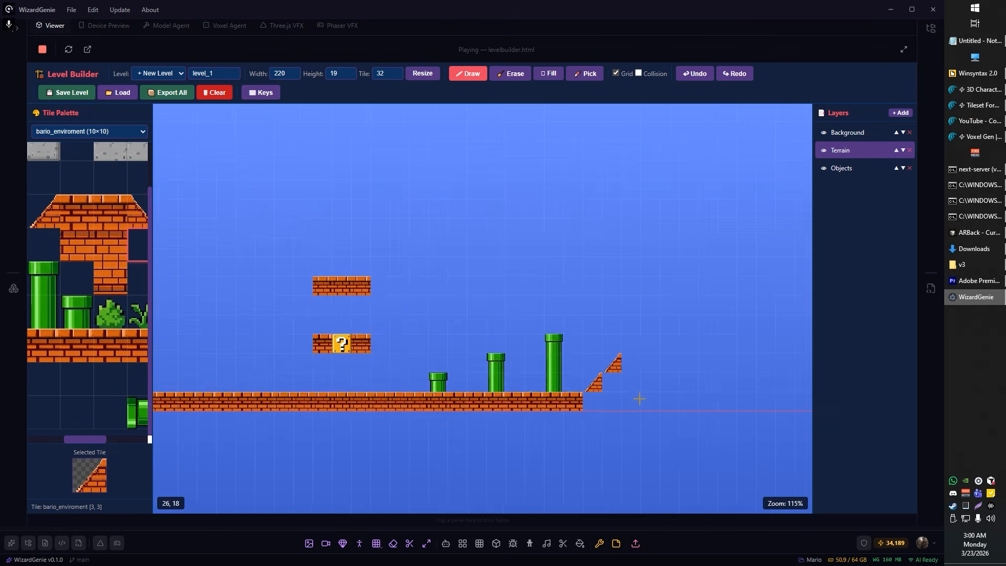
{"action": "scroll", "coordinate": [640, 398], "scroll_direction": "up", "scroll_amount": 8}
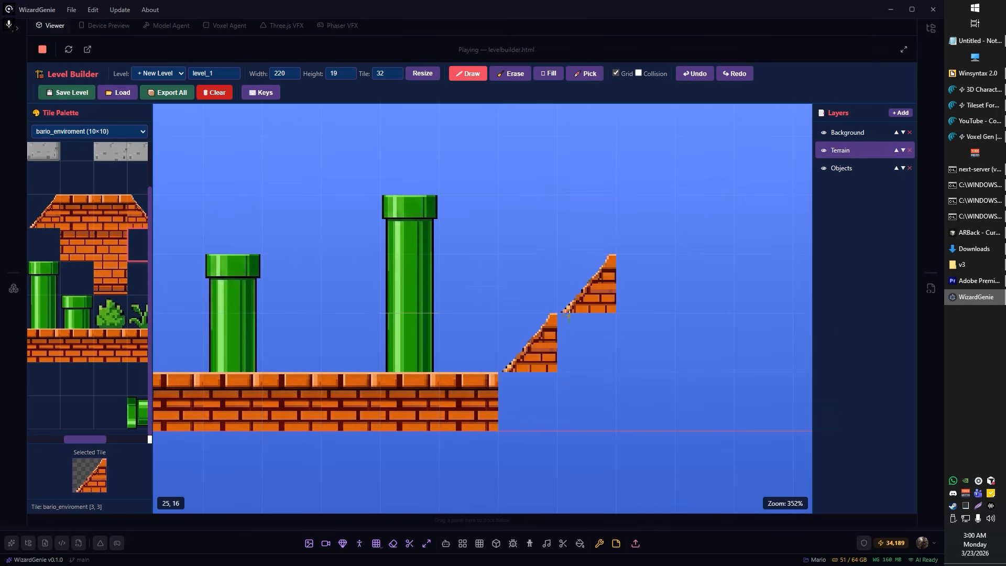
{"action": "scroll", "coordinate": [609, 324], "scroll_direction": "down", "scroll_amount": 4}
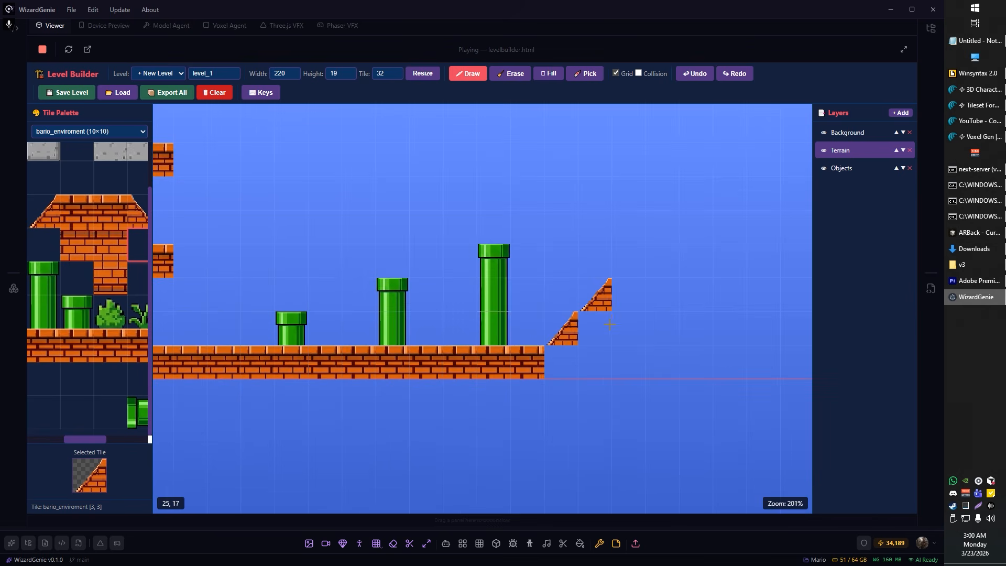
{"action": "scroll", "coordinate": [611, 321], "scroll_direction": "down", "scroll_amount": 2}
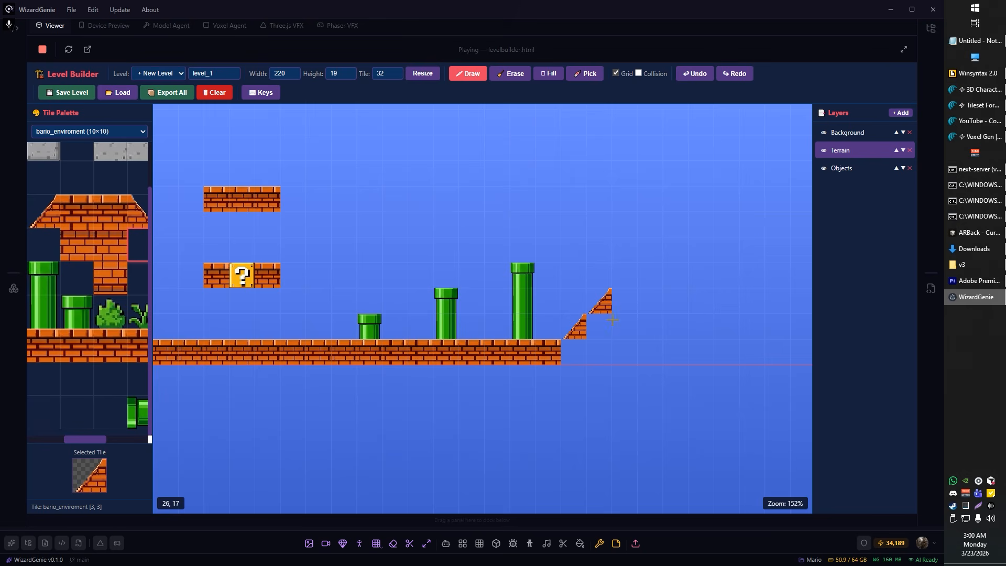
{"action": "scroll", "coordinate": [588, 319], "scroll_direction": "up", "scroll_amount": 8}
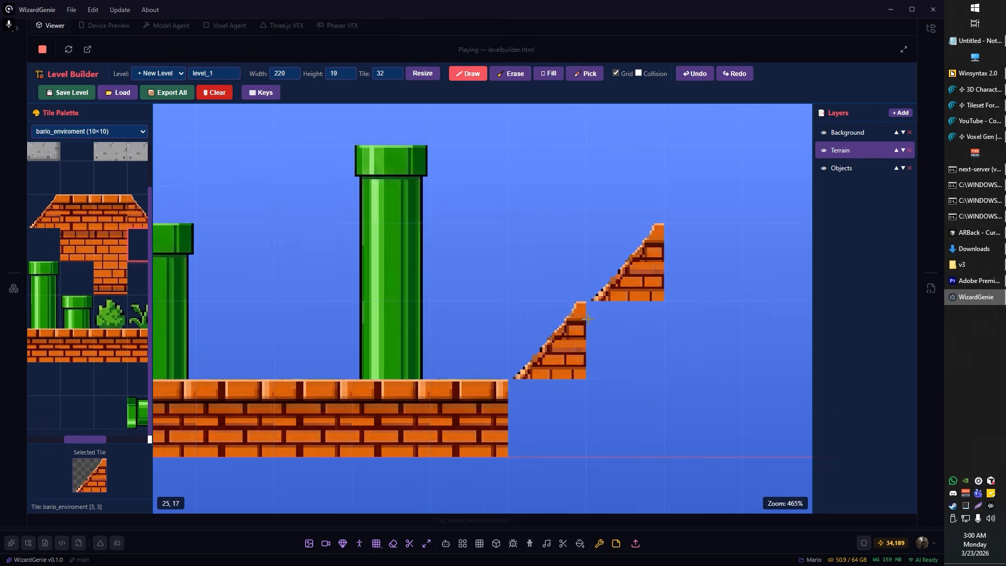
{"action": "scroll", "coordinate": [617, 308], "scroll_direction": "down", "scroll_amount": 4}
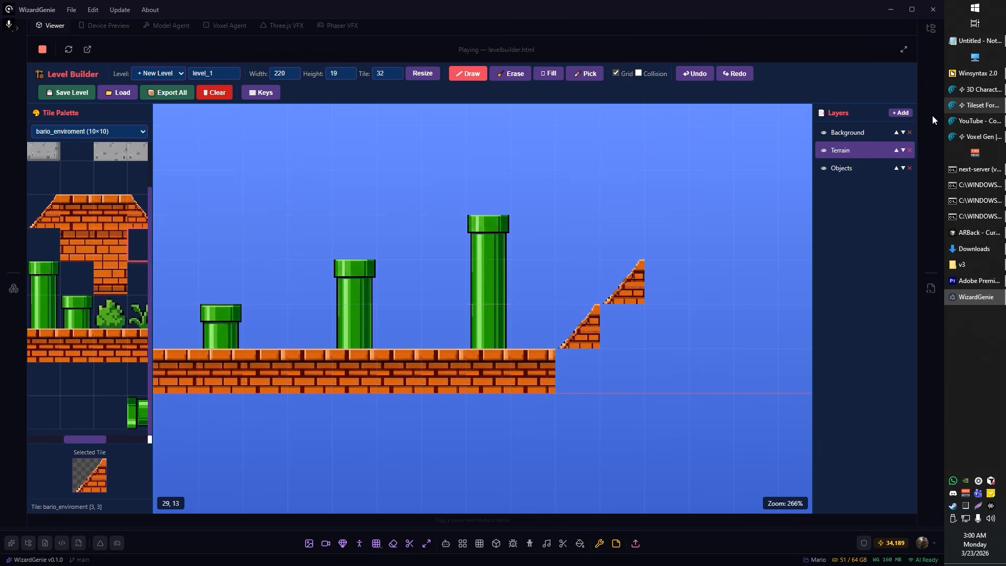
Step: Switch to Tileset Forge and select the leftmost brick tile of the ground row beneath the pipes
{"action": "left_click", "coordinate": [976, 107]}
{"action": "scroll", "coordinate": [558, 274], "scroll_direction": "down", "scroll_amount": 5}
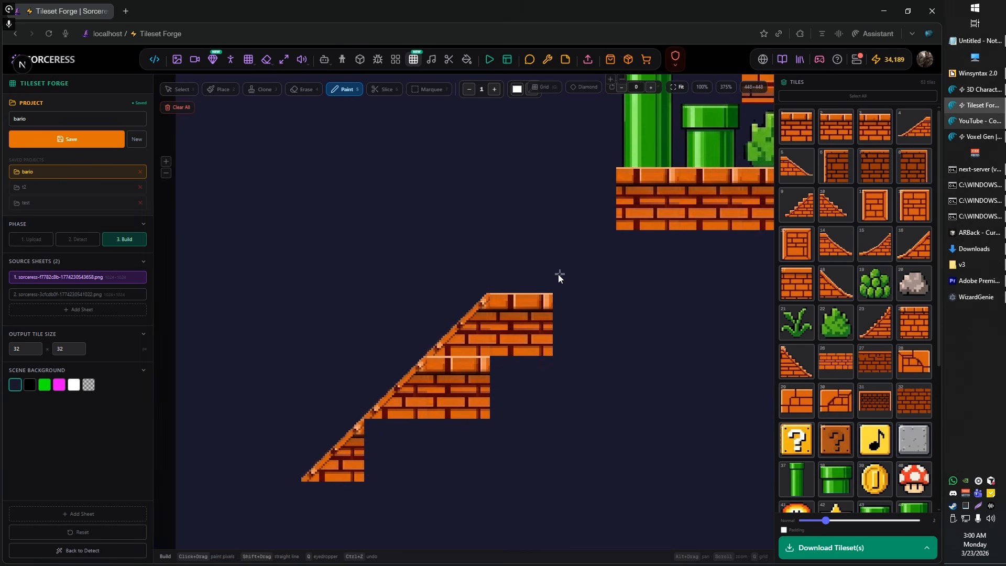
{"action": "left_click_drag", "start_coordinate": [559, 272], "coordinate": [367, 333]}
{"action": "scroll", "coordinate": [383, 325], "scroll_direction": "down", "scroll_amount": 2}
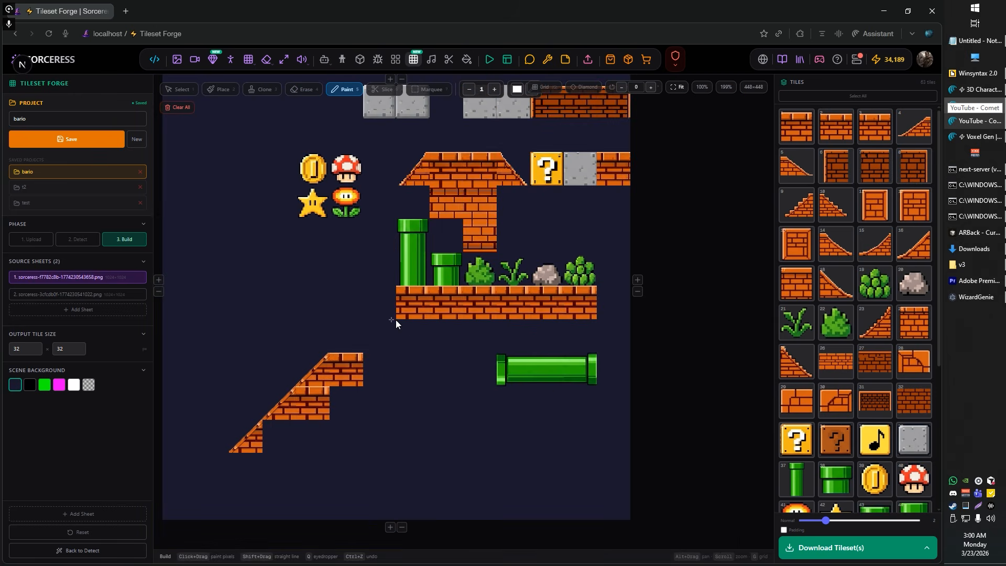
{"action": "scroll", "coordinate": [408, 325], "scroll_direction": "up", "scroll_amount": 3}
{"action": "scroll", "coordinate": [463, 313], "scroll_direction": "up", "scroll_amount": 2}
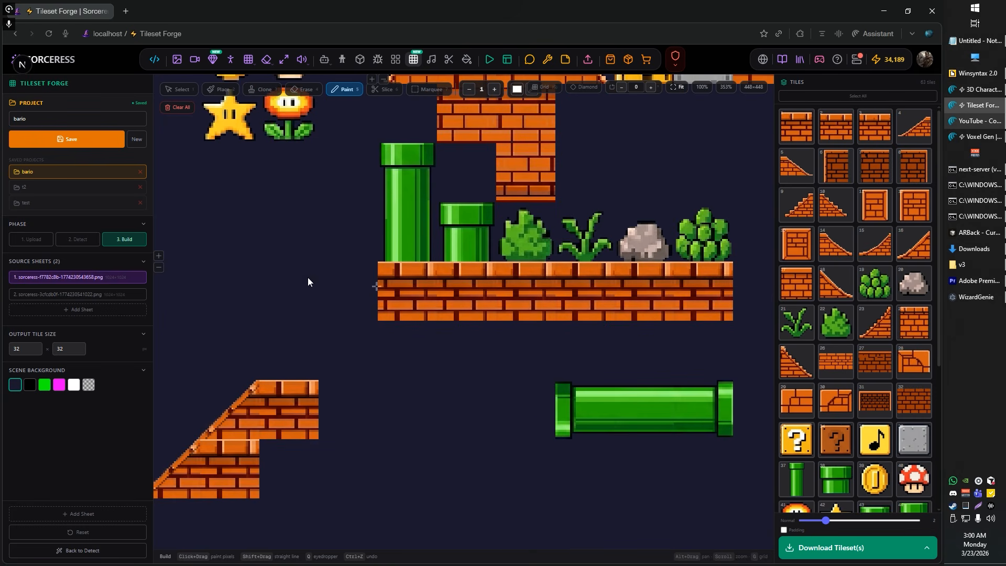
{"action": "key", "text": "1"}
{"action": "left_click", "coordinate": [414, 294]}
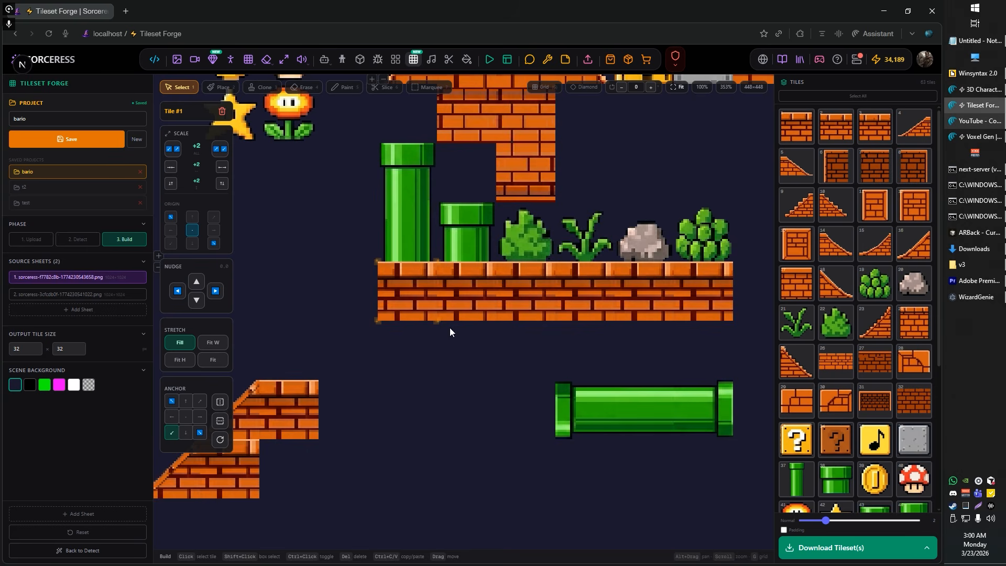
Step: Paste two copies of the brick ground tile side by side in the empty area below the horizontal green pipe
{"action": "scroll", "coordinate": [449, 328], "scroll_direction": "down", "scroll_amount": 1}
{"action": "left_click_drag", "start_coordinate": [431, 424], "coordinate": [503, 319]}
{"action": "scroll", "coordinate": [454, 238], "scroll_direction": "up", "scroll_amount": 3}
{"action": "scroll", "coordinate": [464, 236], "scroll_direction": "down", "scroll_amount": 1}
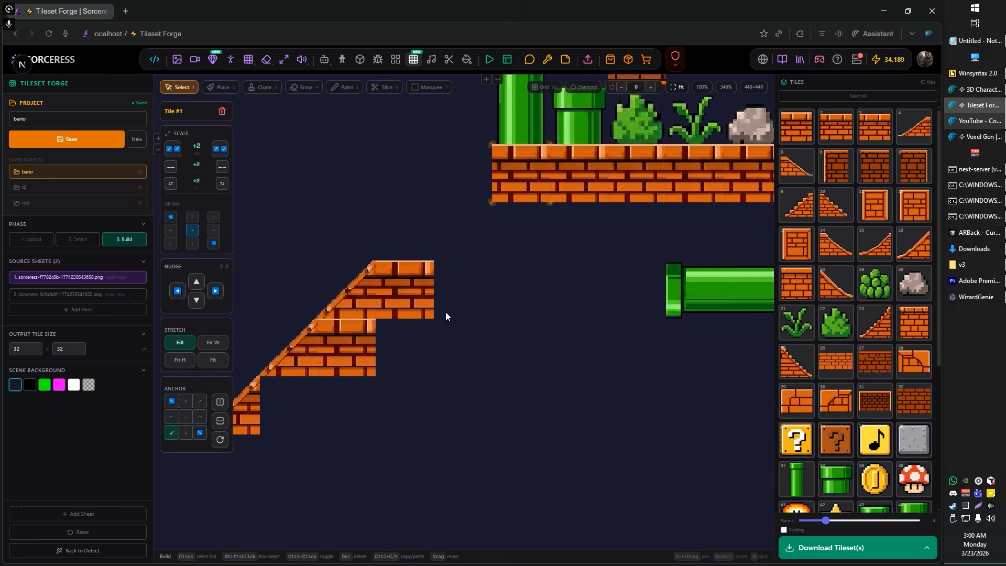
{"action": "left_click_drag", "start_coordinate": [446, 313], "coordinate": [520, 292]}
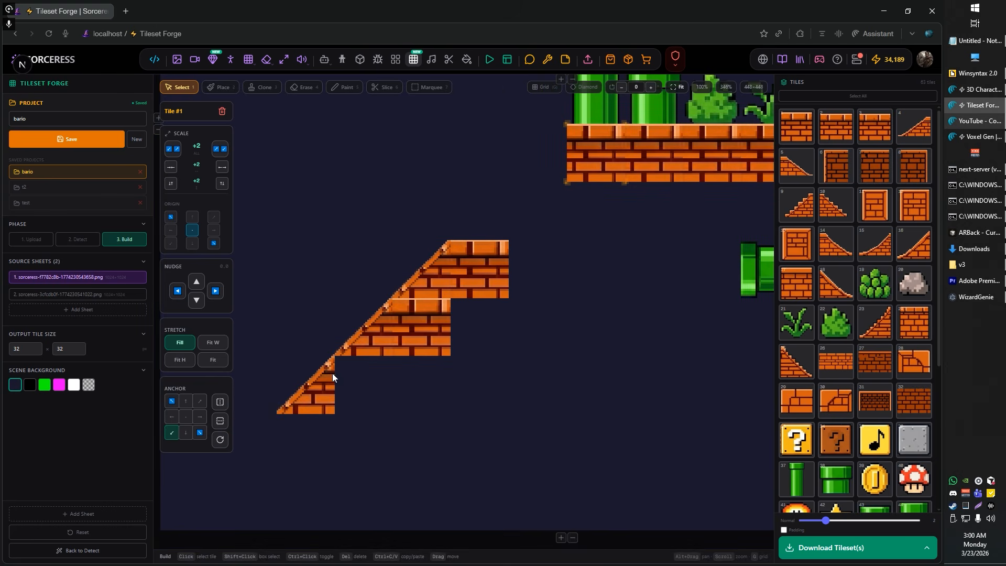
{"action": "left_click_drag", "start_coordinate": [502, 370], "coordinate": [497, 317]}
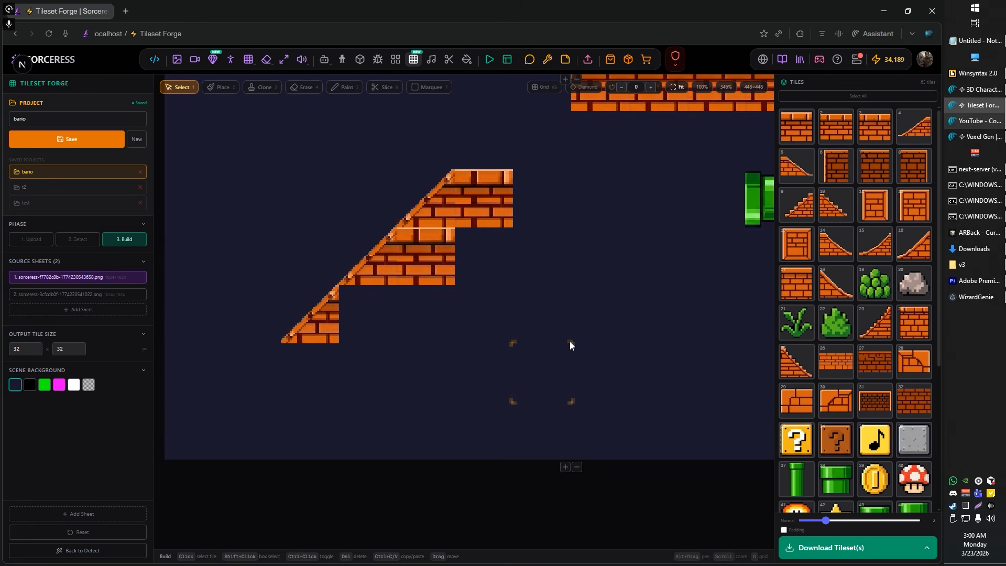
{"action": "key", "text": "ctrl+v"}
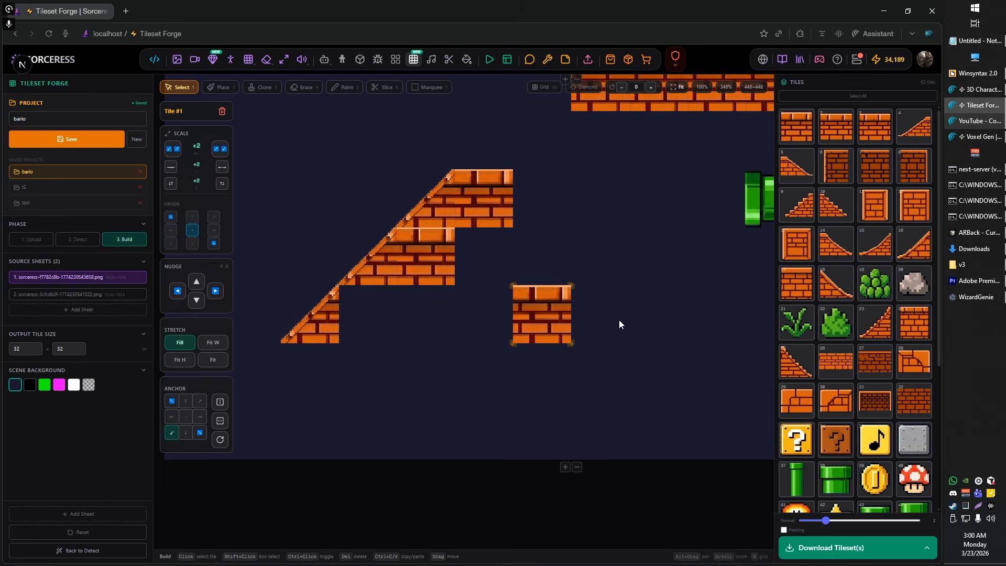
{"action": "key", "text": "Delete"}
{"action": "scroll", "coordinate": [507, 336], "scroll_direction": "down", "scroll_amount": 2}
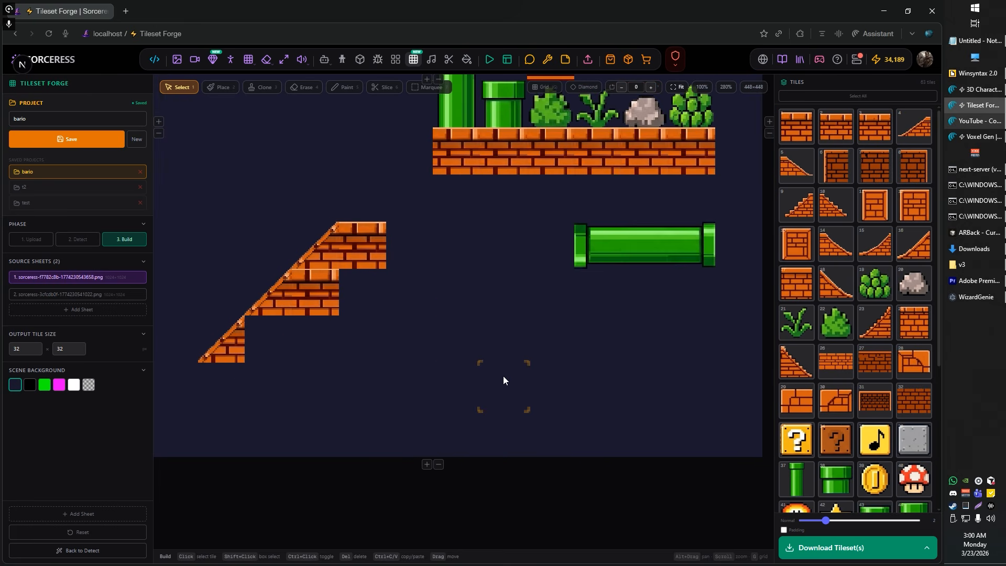
{"action": "key", "text": "ctrl+v"}
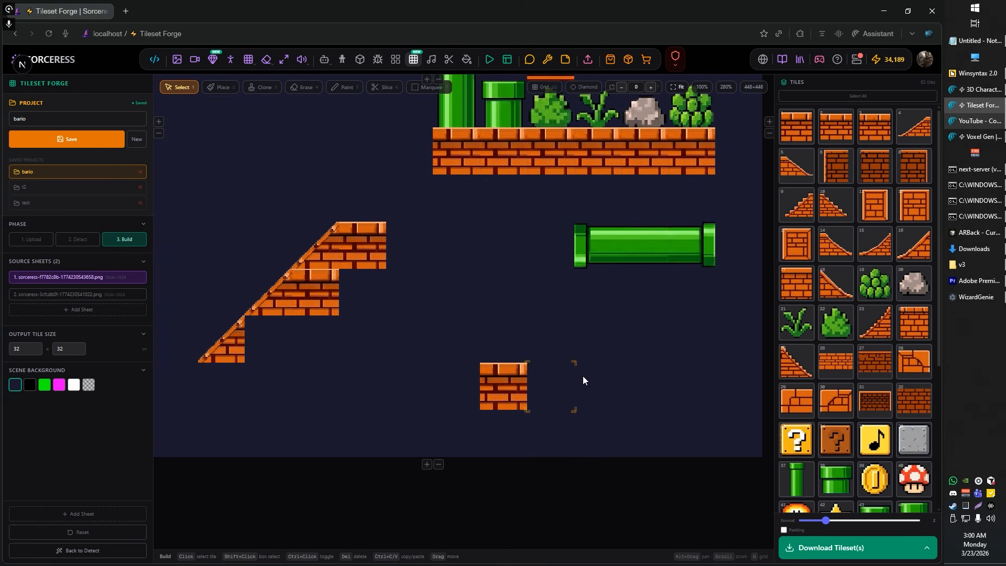
{"action": "key", "text": "ctrl+v"}
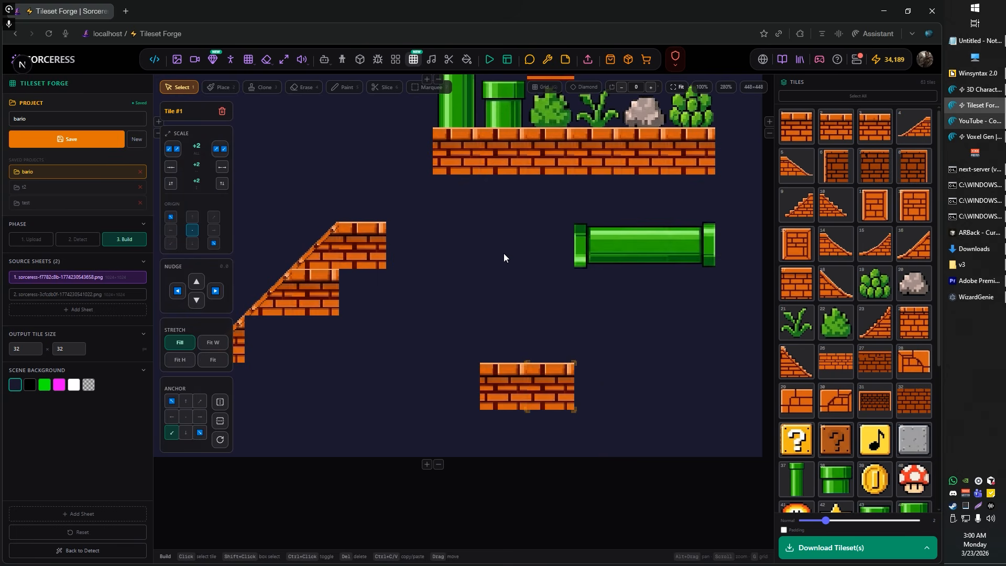
Step: Paste a third brick tile at the left end of the new pair and a fourth diagonally below and left of it
{"action": "left_click_drag", "start_coordinate": [504, 253], "coordinate": [537, 410]}
{"action": "scroll", "coordinate": [536, 410], "scroll_direction": "down", "scroll_amount": 3}
{"action": "scroll", "coordinate": [517, 222], "scroll_direction": "up", "scroll_amount": 3}
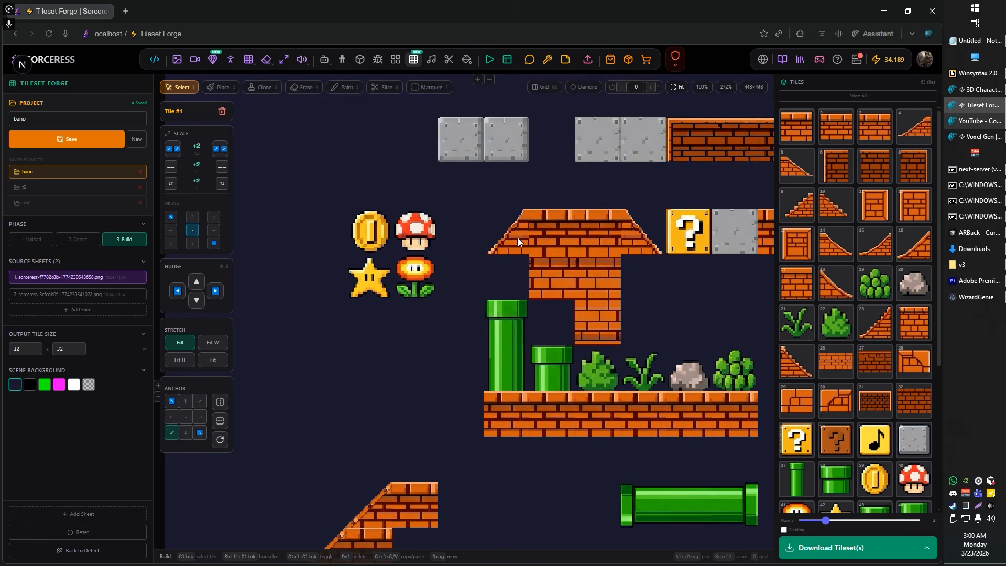
{"action": "left_click_drag", "start_coordinate": [423, 345], "coordinate": [508, 119]}
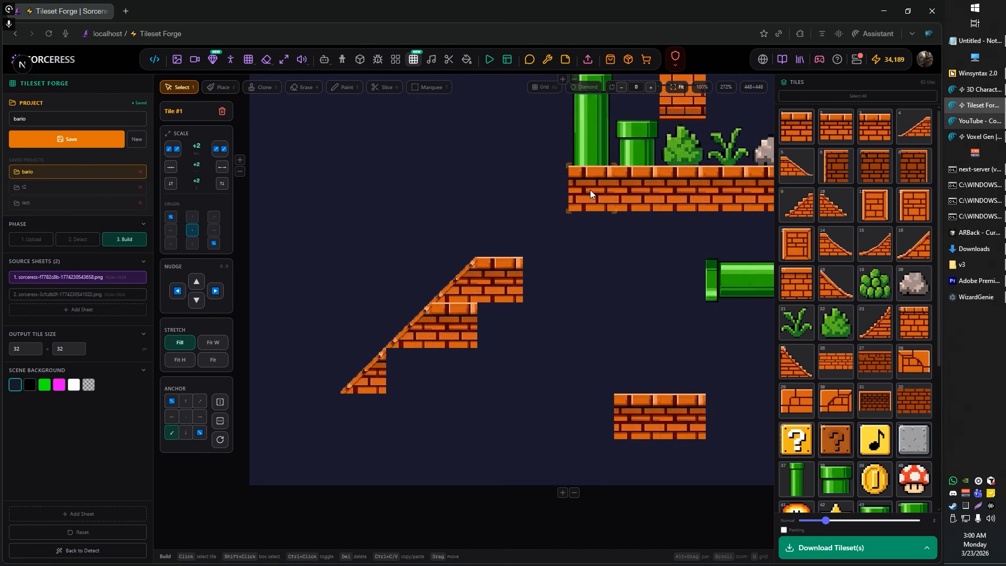
{"action": "left_click_drag", "start_coordinate": [602, 384], "coordinate": [560, 234]}
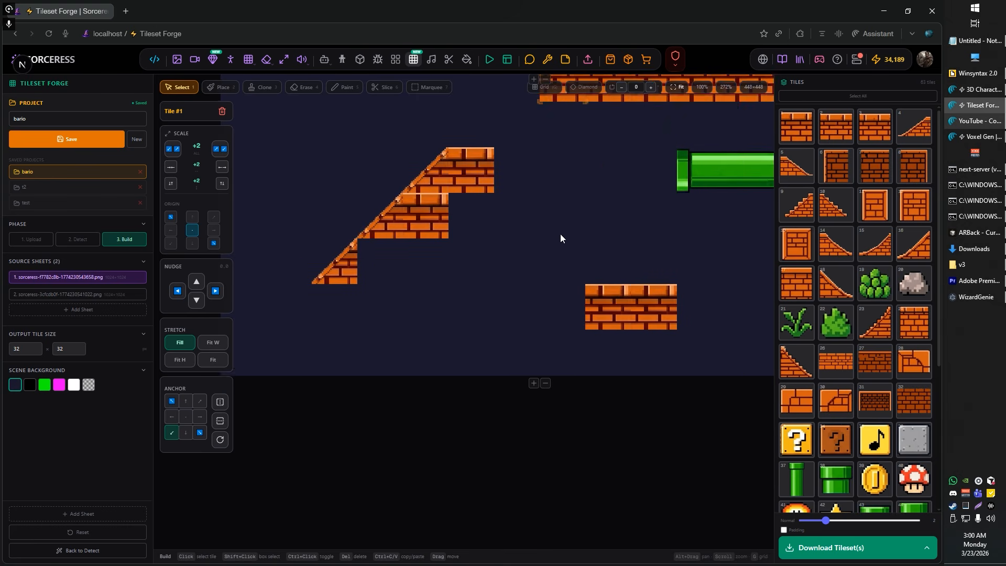
{"action": "left_click", "coordinate": [556, 284]}
{"action": "key", "text": "ctrl+v"}
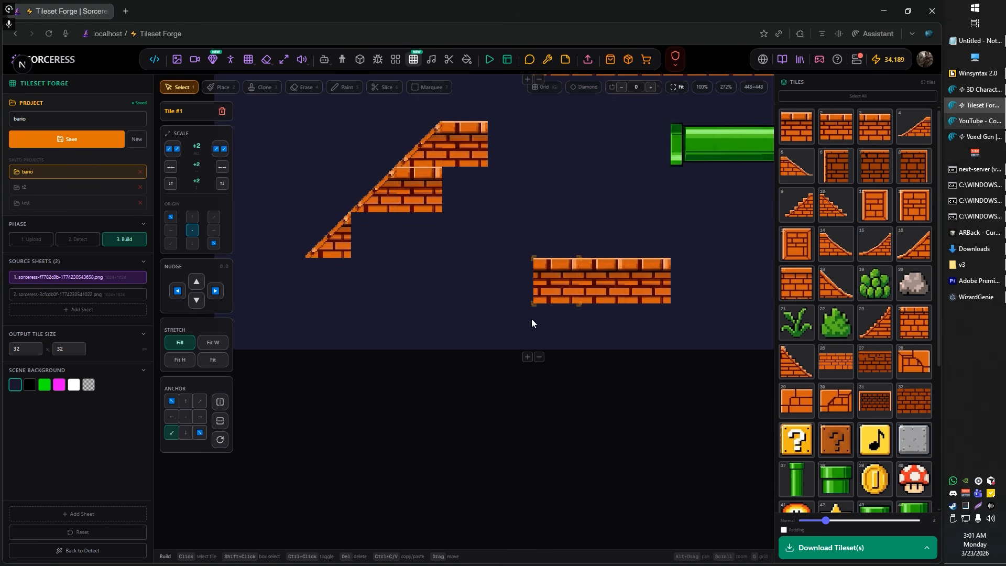
{"action": "left_click", "coordinate": [510, 329]}
{"action": "key", "text": "ctrl+v"}
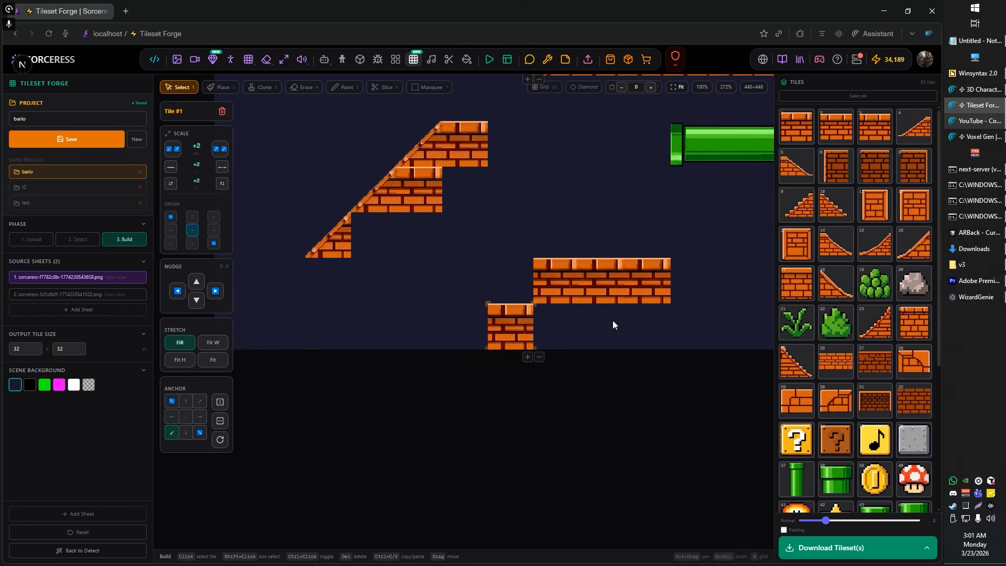
Step: Add two tile rows at the canvas's lower edge, and slice the two leftmost pasted brick tiles diagonally to form a rising ramp
{"action": "scroll", "coordinate": [614, 321], "scroll_direction": "up", "scroll_amount": 1}
{"action": "scroll", "coordinate": [614, 321], "scroll_direction": "up", "scroll_amount": 1}
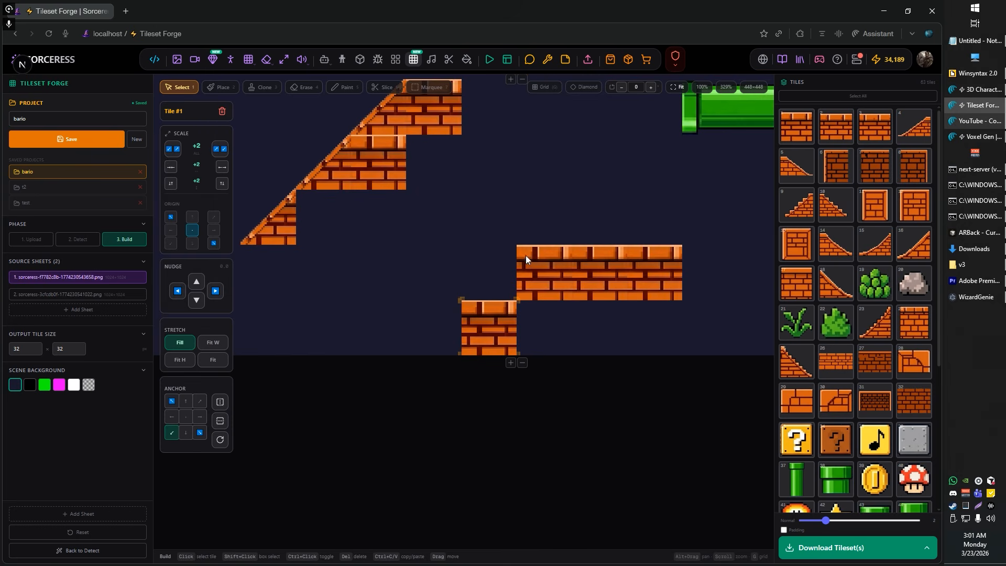
{"action": "key", "text": "6"}
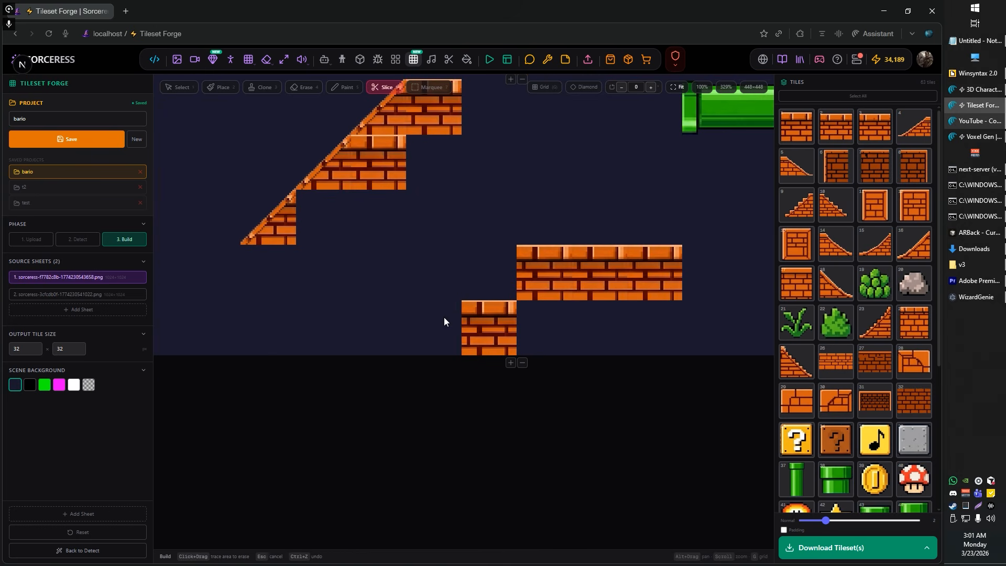
{"action": "left_click", "coordinate": [511, 364]}
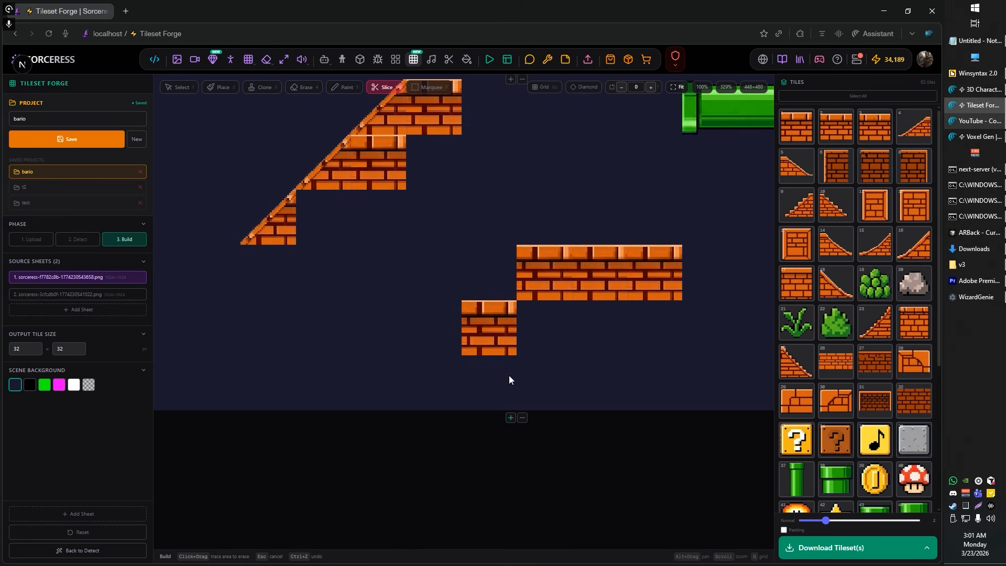
{"action": "left_click", "coordinate": [509, 419]}
{"action": "mouse_move", "coordinate": [457, 378]}
{"action": "left_mouse_down"}
{"action": "mouse_move", "coordinate": [404, 282]}
{"action": "mouse_move", "coordinate": [441, 218]}
{"action": "mouse_move", "coordinate": [541, 178]}
{"action": "mouse_move", "coordinate": [590, 190]}
{"action": "mouse_move", "coordinate": [401, 321]}
{"action": "mouse_move", "coordinate": [421, 234]}
{"action": "mouse_move", "coordinate": [479, 191]}
{"action": "mouse_move", "coordinate": [536, 174]}
{"action": "mouse_move", "coordinate": [564, 178]}
{"action": "mouse_move", "coordinate": [589, 215]}
{"action": "left_mouse_up"}
{"action": "key", "text": "ctrl+z"}
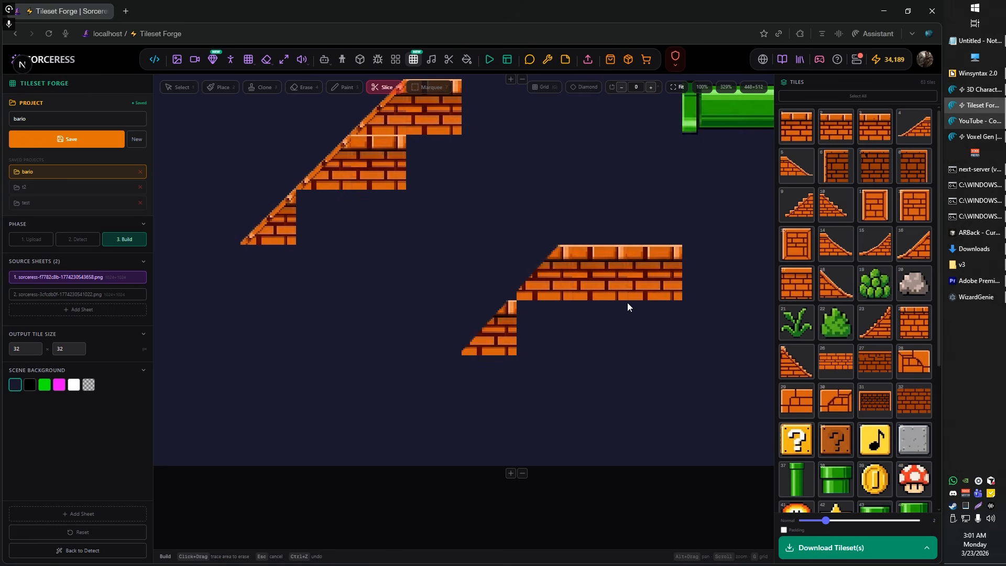
Step: Undo the ramp slice, recut the two leftmost pasted brick tiles along a cleaner 45° diagonal, and paste a brick tile beside the lower one
{"action": "key", "text": "ctrl+z"}
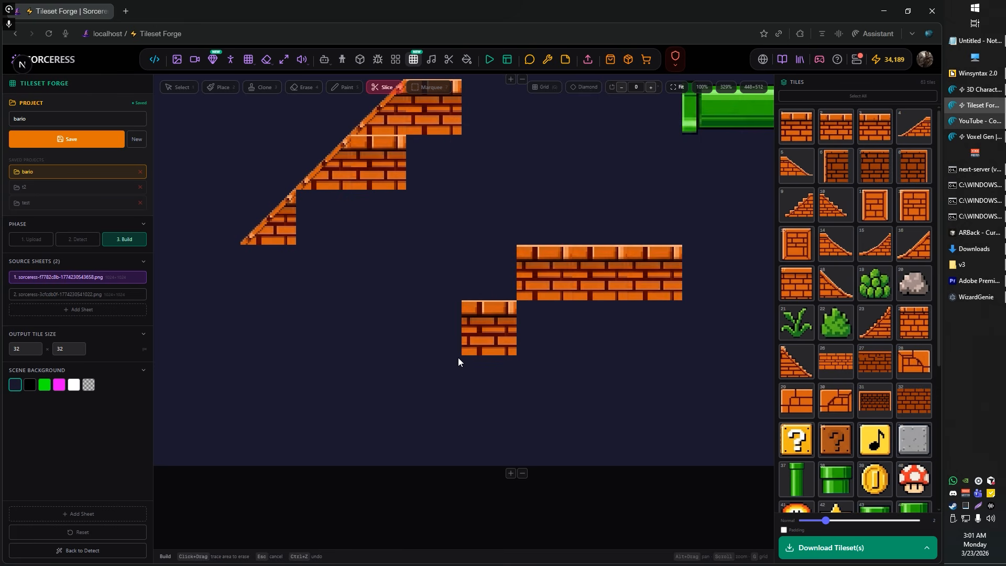
{"action": "mouse_move", "coordinate": [458, 359]}
{"action": "left_mouse_down"}
{"action": "mouse_move", "coordinate": [427, 261]}
{"action": "mouse_move", "coordinate": [630, 192]}
{"action": "left_mouse_up"}
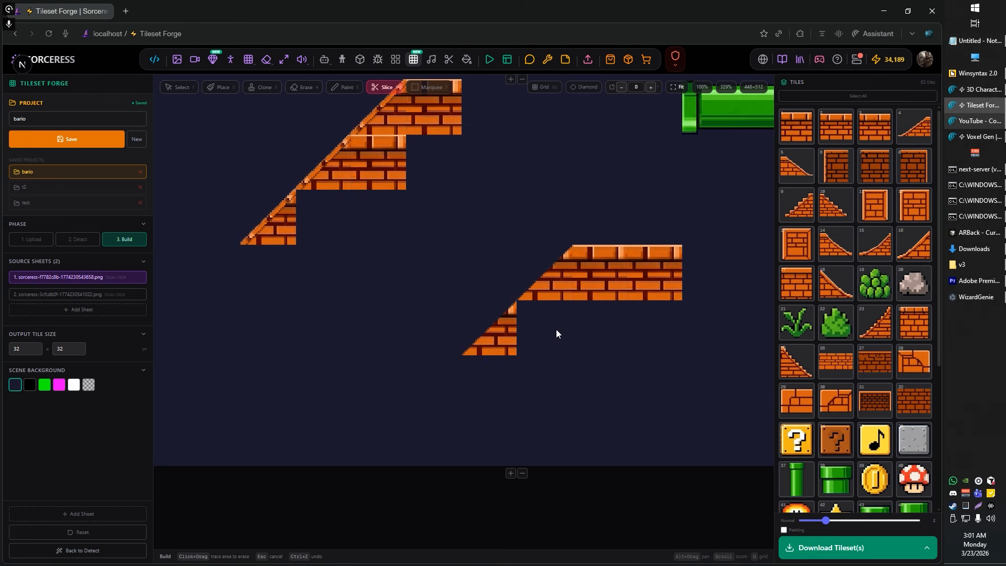
{"action": "key", "text": "1"}
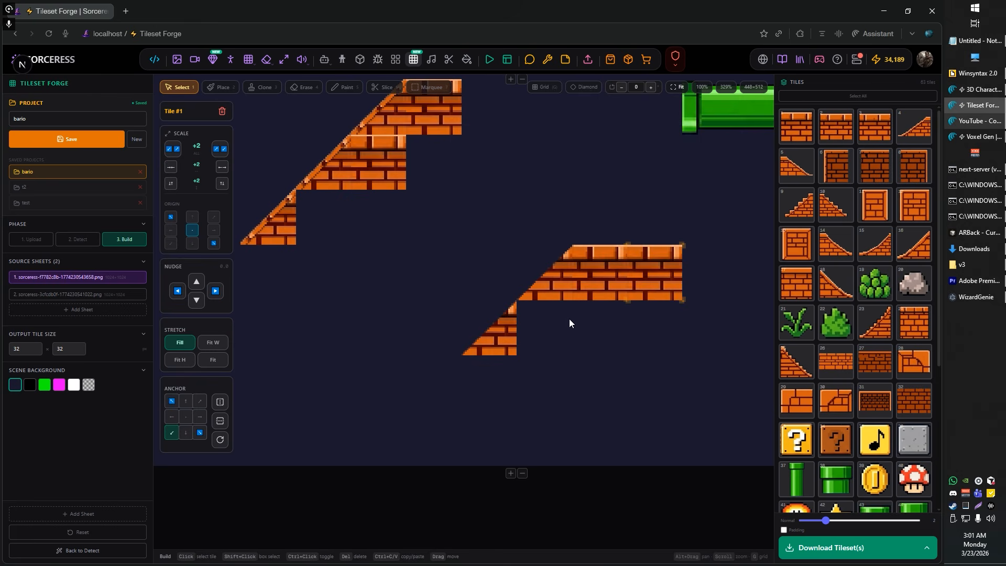
{"action": "left_click", "coordinate": [533, 331]}
{"action": "left_click", "coordinate": [538, 342]}
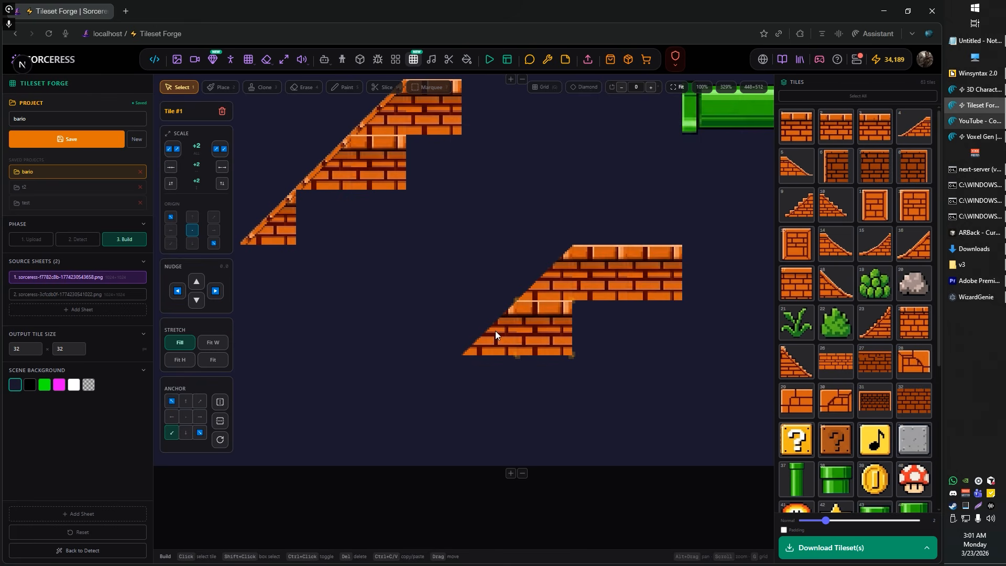
Step: Marquee-select and copy the top brick strip of the ground row beneath the pipes
{"action": "left_click_drag", "start_coordinate": [545, 167], "coordinate": [402, 314]}
{"action": "scroll", "coordinate": [399, 283], "scroll_direction": "up", "scroll_amount": 3}
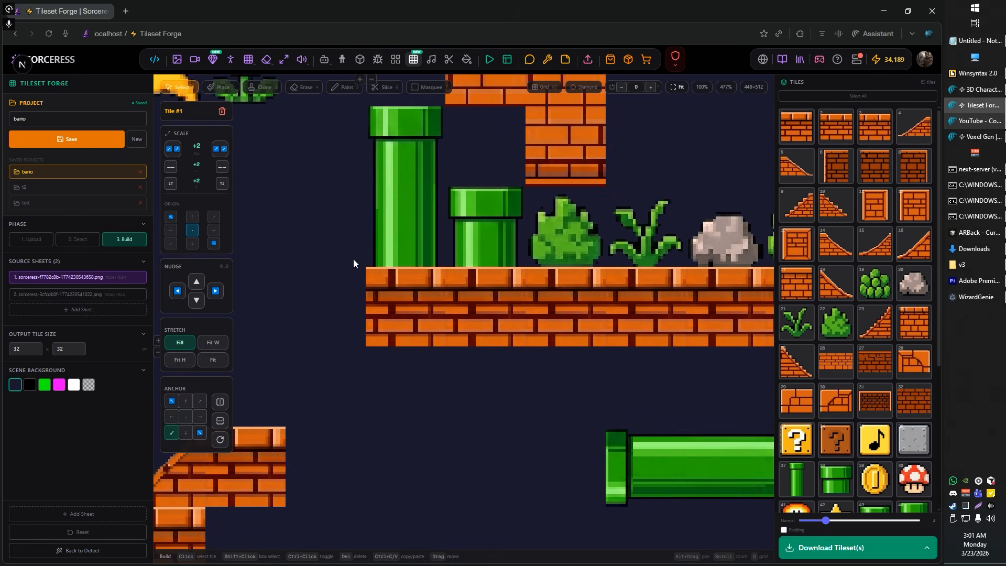
{"action": "left_click", "coordinate": [427, 86]}
{"action": "scroll", "coordinate": [351, 274], "scroll_direction": "up", "scroll_amount": 3}
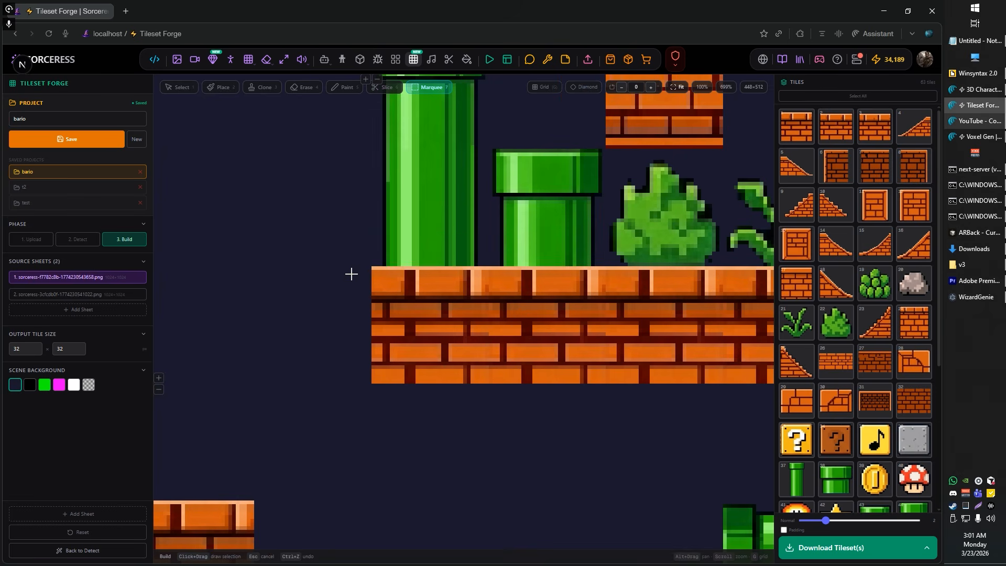
{"action": "left_click_drag", "start_coordinate": [414, 286], "coordinate": [731, 303]}
{"action": "scroll", "coordinate": [588, 285], "scroll_direction": "down", "scroll_amount": 5}
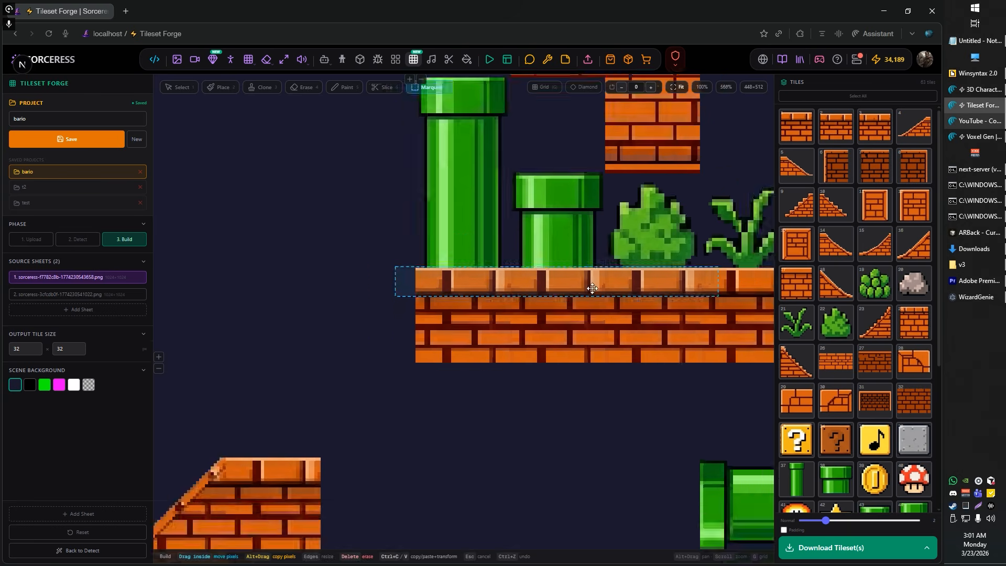
Step: Try to paste the brick strip rotated to -45° along the slope of the lower ramp
{"action": "left_click_drag", "start_coordinate": [539, 451], "coordinate": [515, 187]}
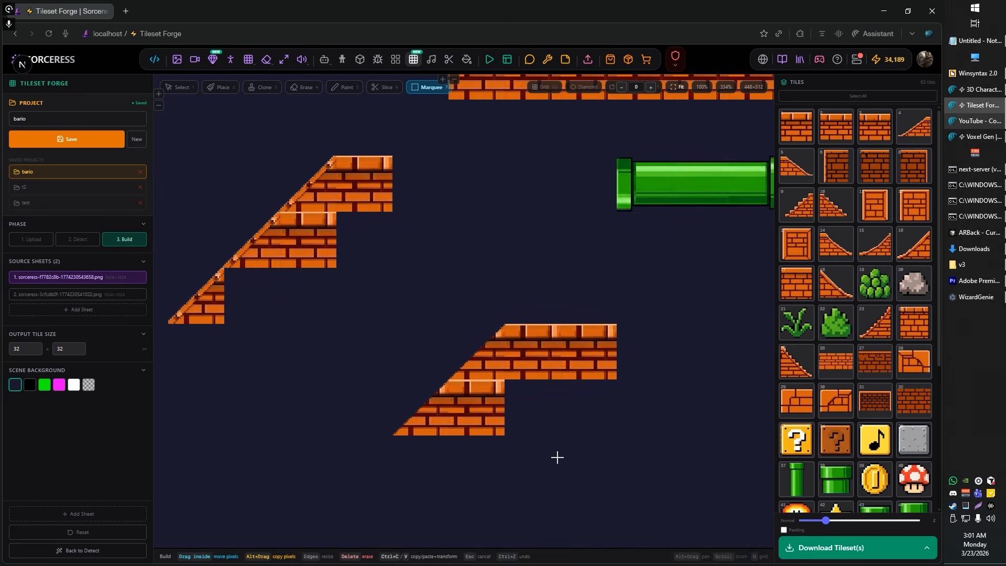
{"action": "key", "text": "ctrl+v"}
{"action": "scroll", "coordinate": [462, 362], "scroll_direction": "up", "scroll_amount": 3}
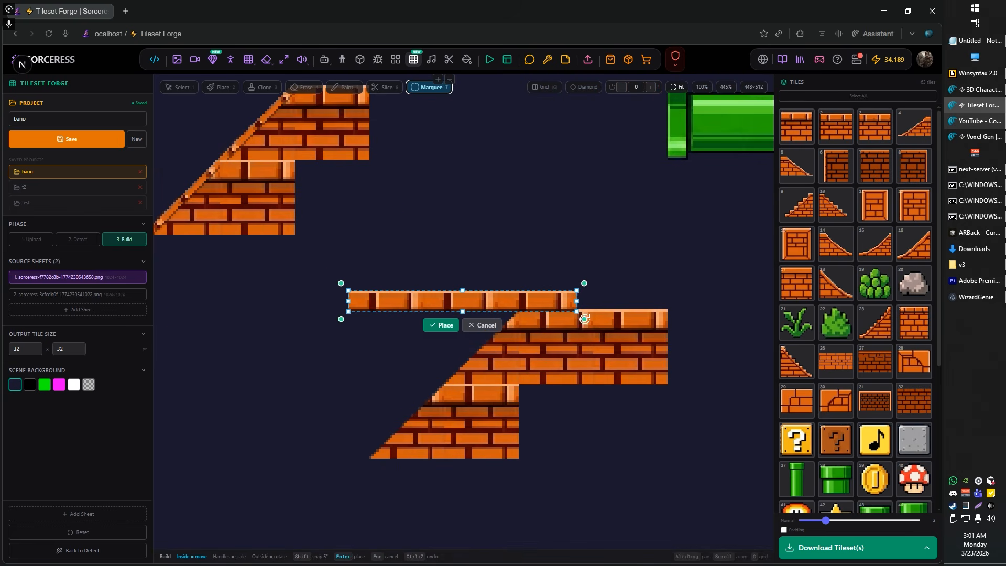
{"action": "left_click_drag", "start_coordinate": [580, 318], "coordinate": [588, 213]}
{"action": "left_click_drag", "start_coordinate": [502, 266], "coordinate": [489, 349]}
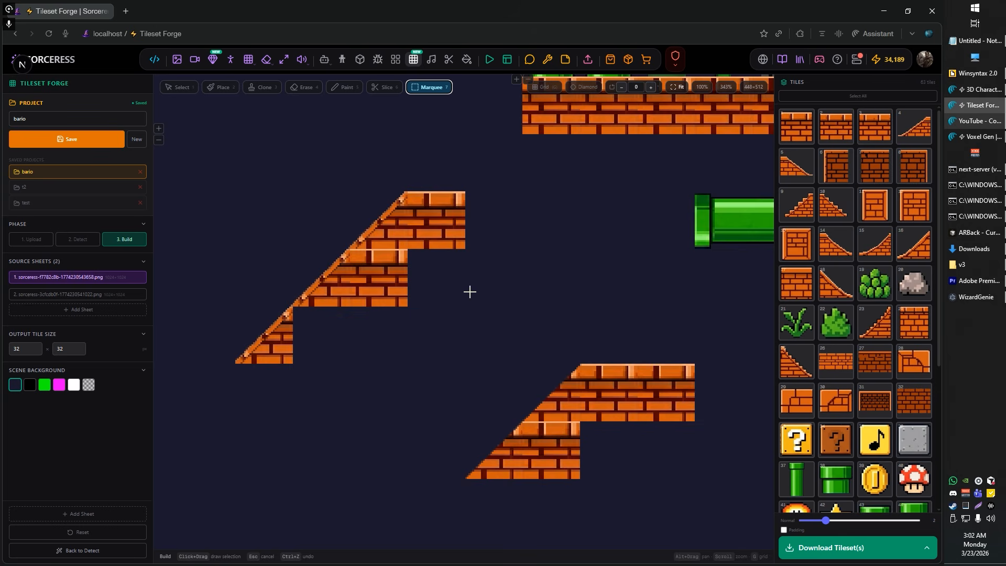
Step: Delete the full brick tile next to the middle slope tile of the upper ramp
{"action": "scroll", "coordinate": [325, 219], "scroll_direction": "up", "scroll_amount": 3}
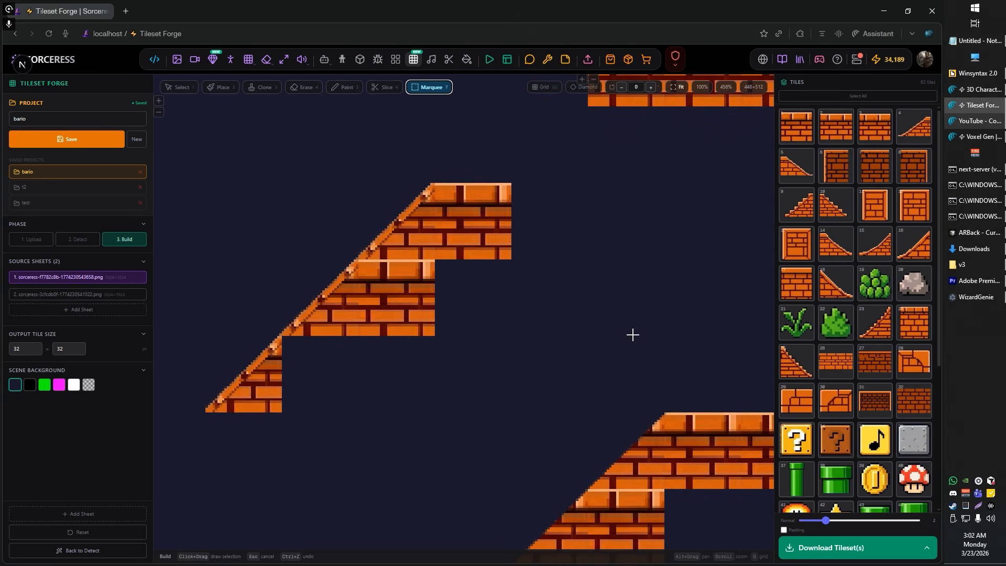
{"action": "scroll", "coordinate": [369, 210], "scroll_direction": "up", "scroll_amount": 5}
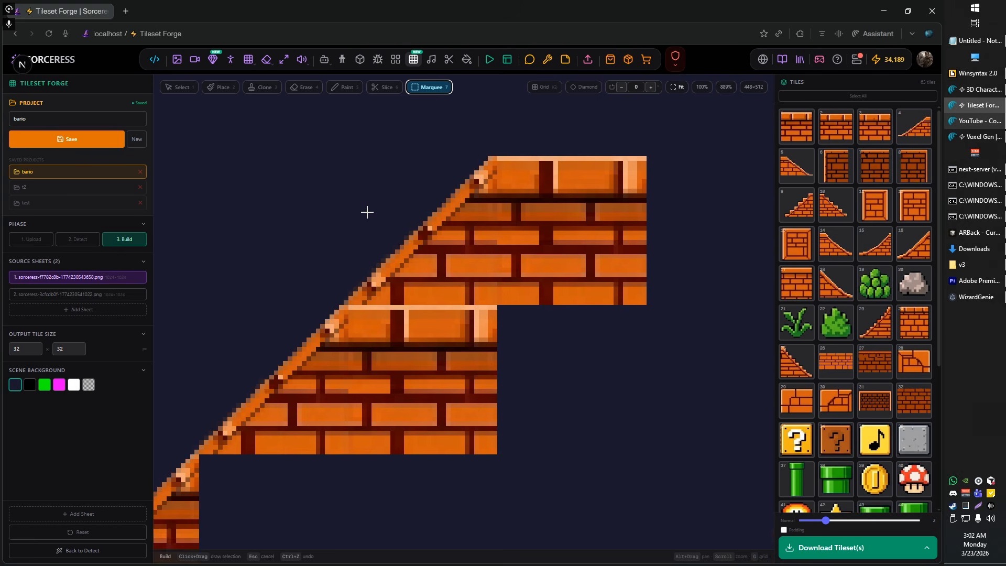
{"action": "left_click_drag", "start_coordinate": [386, 251], "coordinate": [387, 266]}
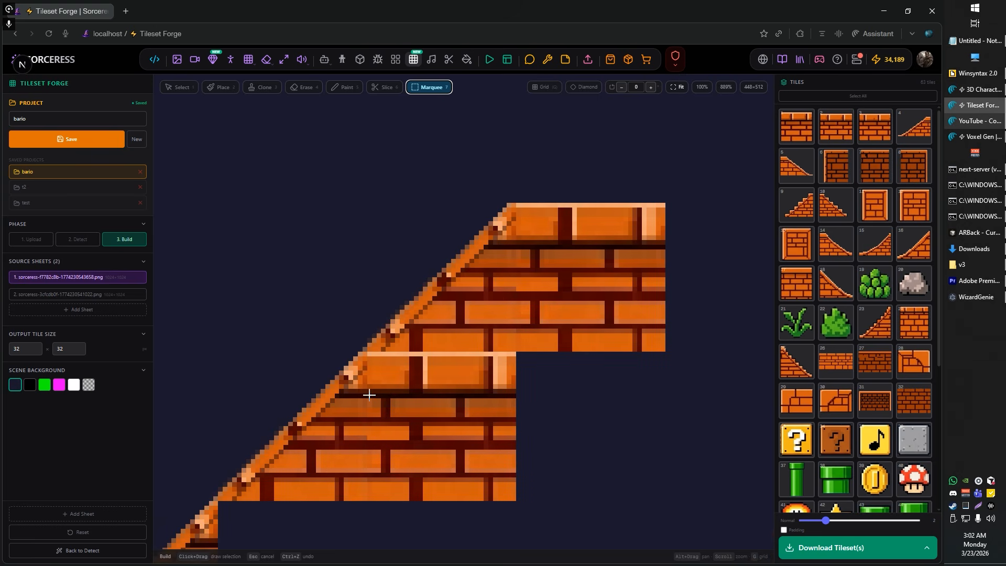
{"action": "key", "text": "1"}
{"action": "left_click", "coordinate": [314, 421]}
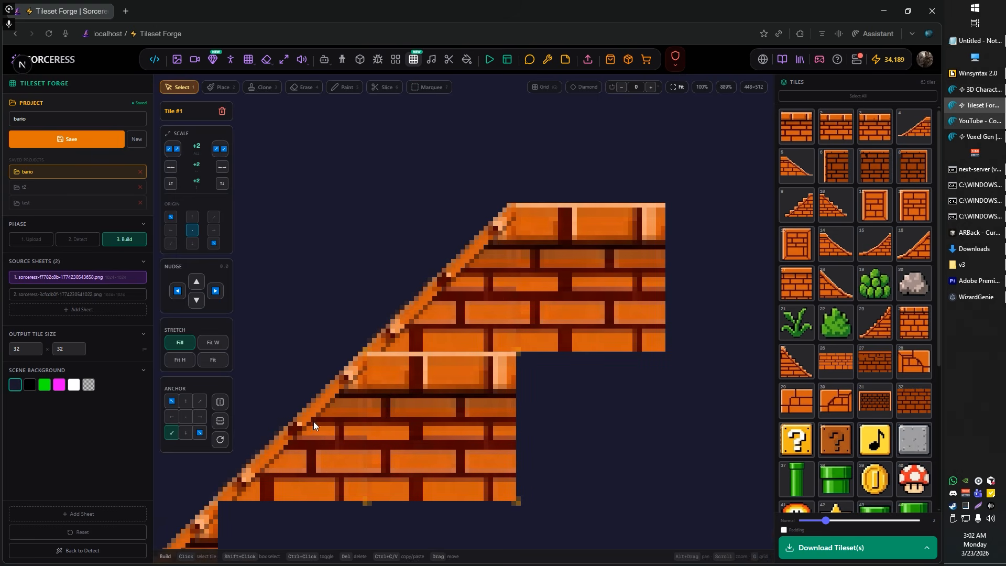
{"action": "key", "text": "Delete"}
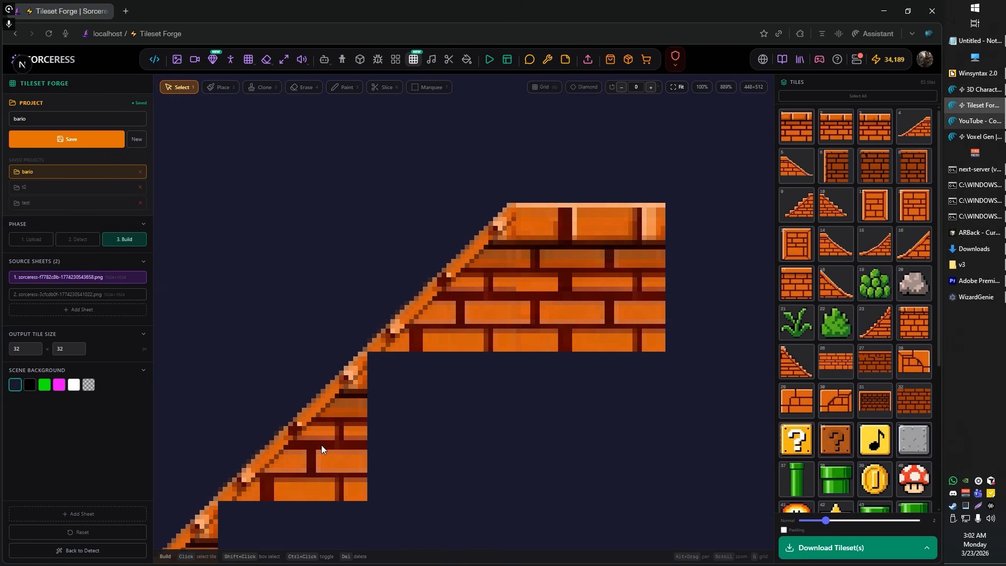
Step: Sample the brick's orange and paint over the dark pixels where the upper ramp's slope meets its top brick row
{"action": "scroll", "coordinate": [477, 407], "scroll_direction": "up", "scroll_amount": 2}
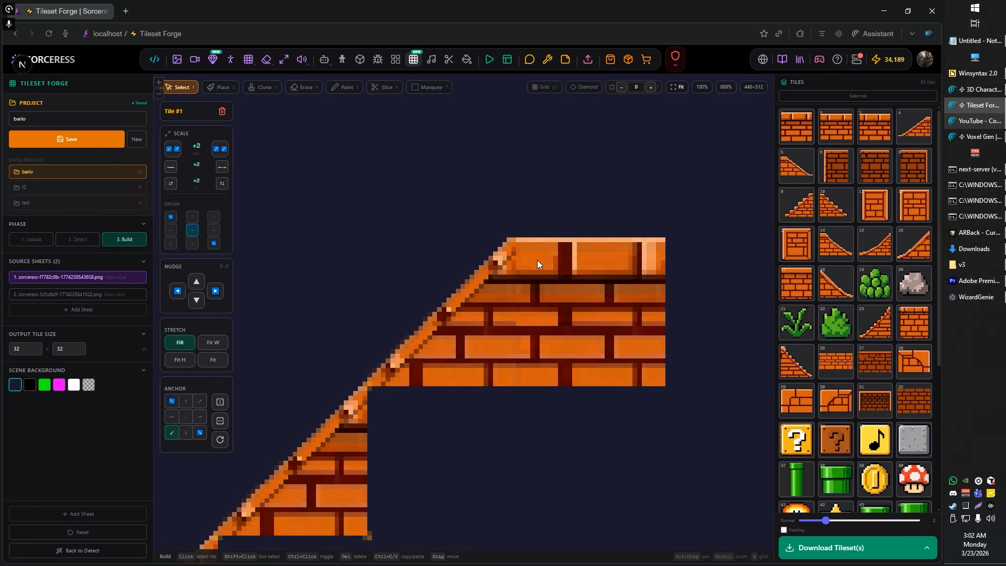
{"action": "scroll", "coordinate": [534, 260], "scroll_direction": "up", "scroll_amount": 5}
{"action": "scroll", "coordinate": [482, 166], "scroll_direction": "down", "scroll_amount": 1}
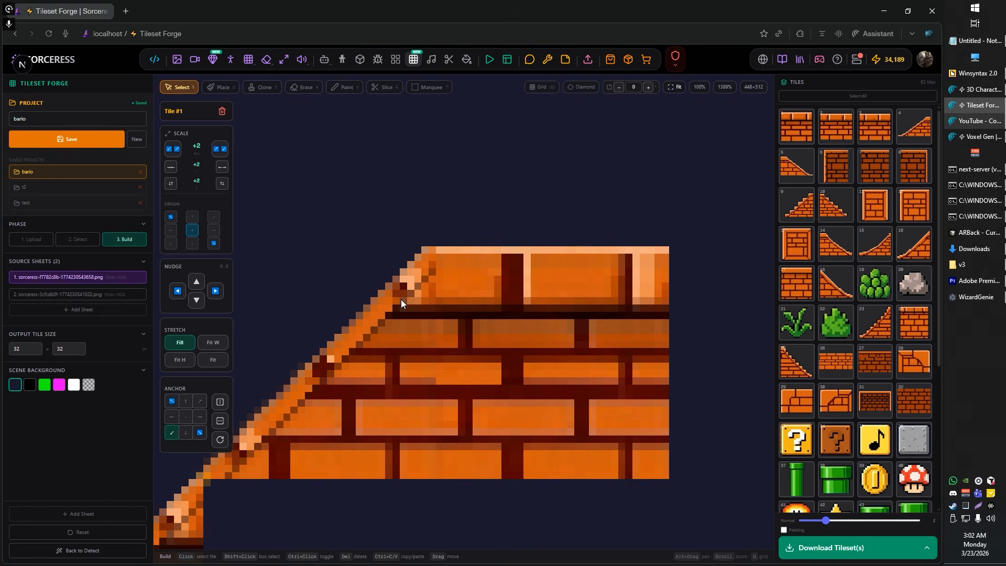
{"action": "scroll", "coordinate": [443, 190], "scroll_direction": "up", "scroll_amount": 1}
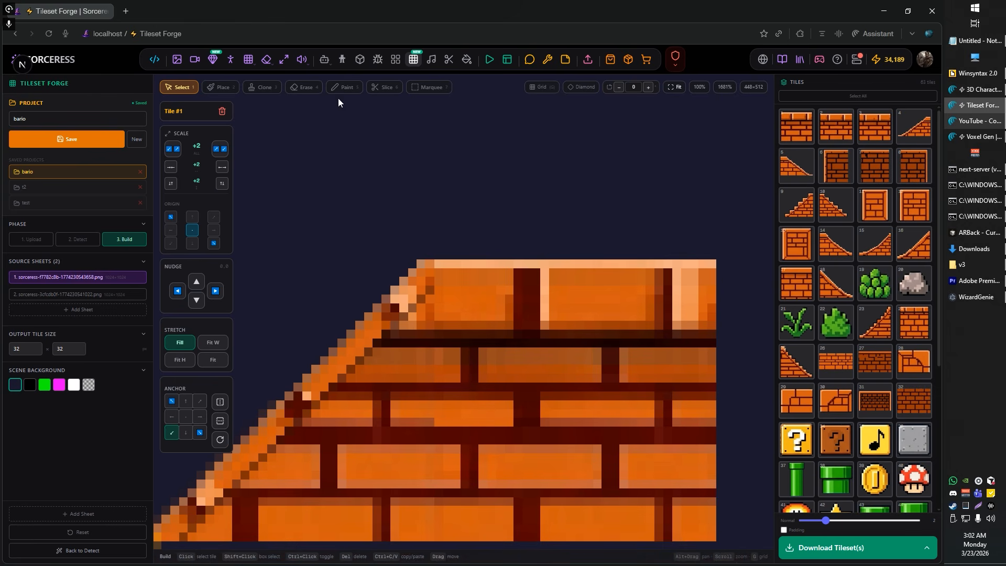
{"action": "key", "text": "5"}
{"action": "scroll", "coordinate": [482, 273], "scroll_direction": "up", "scroll_amount": 2}
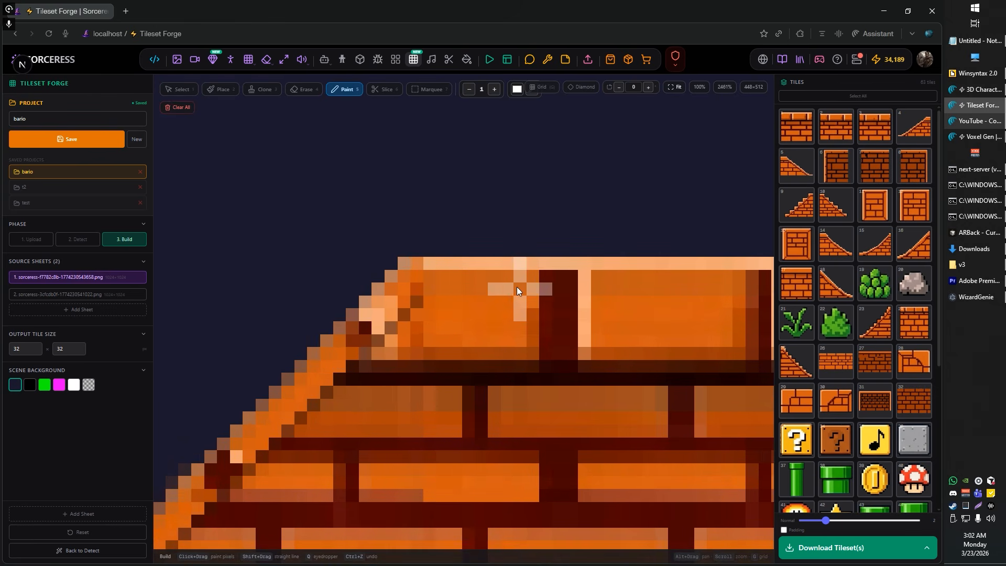
{"action": "key", "text": "q"}
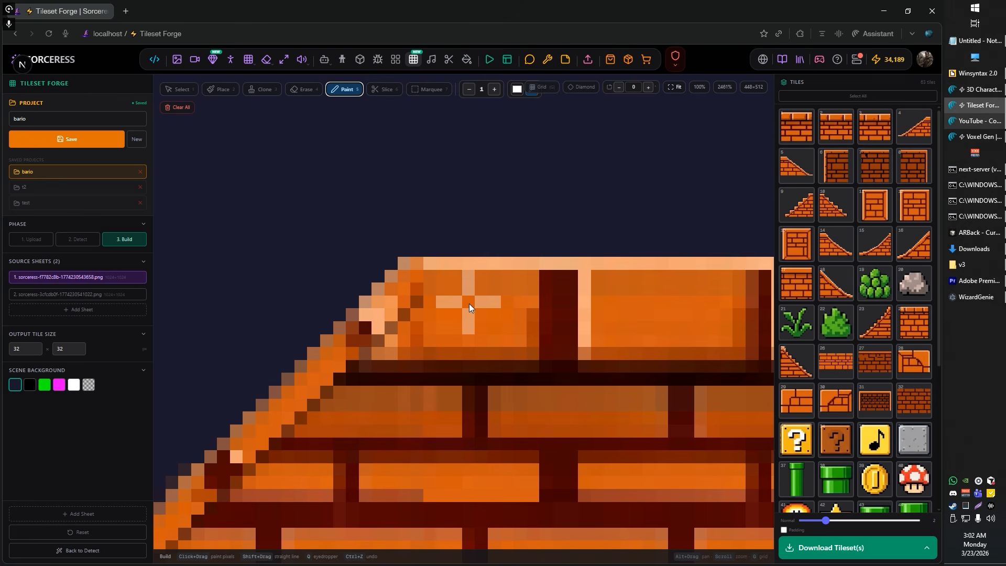
{"action": "left_click", "coordinate": [468, 304]}
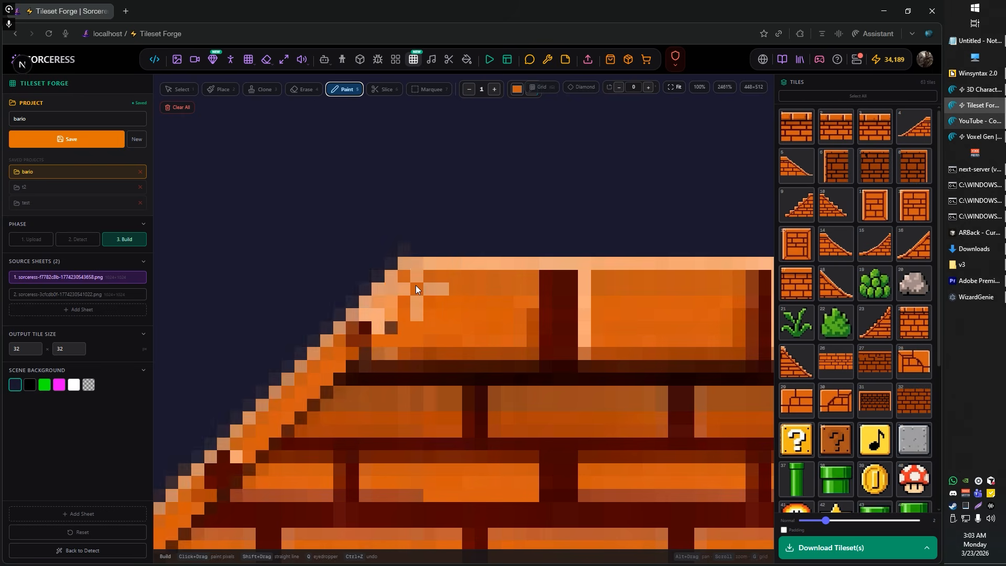
Step: Paint orange over the remaining stray light and dark pixels beside the upper ramp's top corner
{"action": "scroll", "coordinate": [467, 317], "scroll_direction": "down", "scroll_amount": 5}
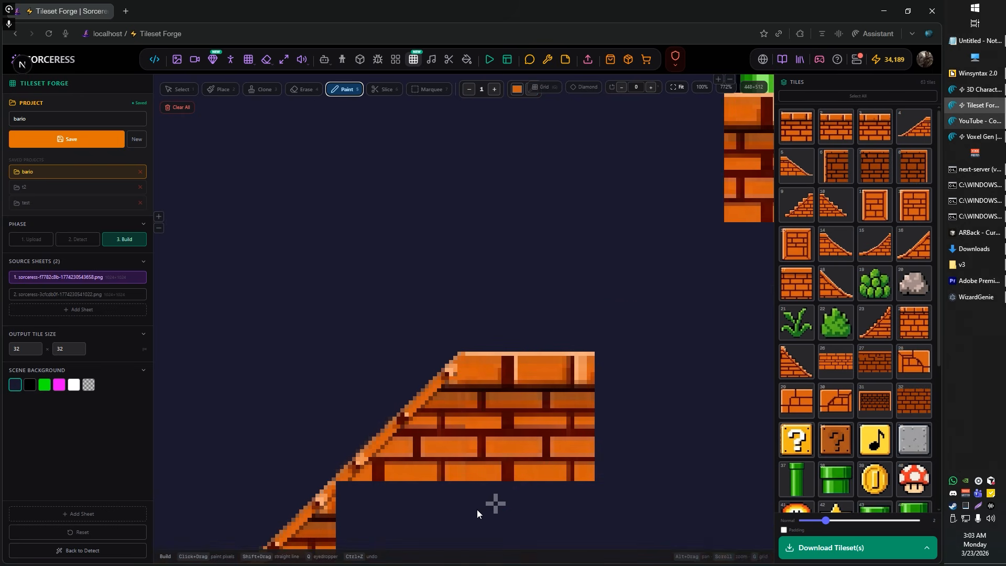
{"action": "scroll", "coordinate": [499, 411], "scroll_direction": "up", "scroll_amount": 5}
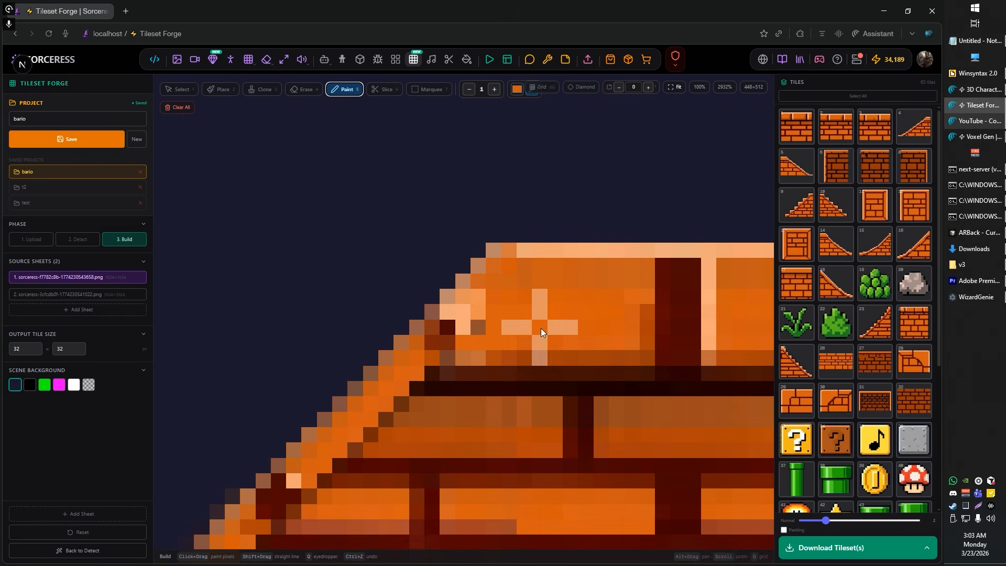
{"action": "scroll", "coordinate": [472, 321], "scroll_direction": "up", "scroll_amount": 1}
{"action": "left_click", "coordinate": [473, 299]}
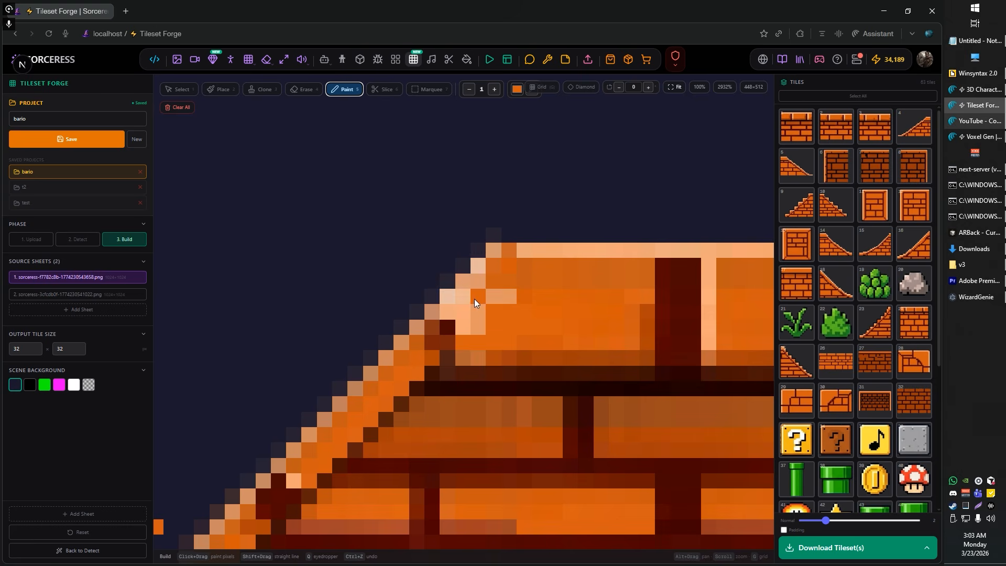
{"action": "left_click", "coordinate": [464, 329]}
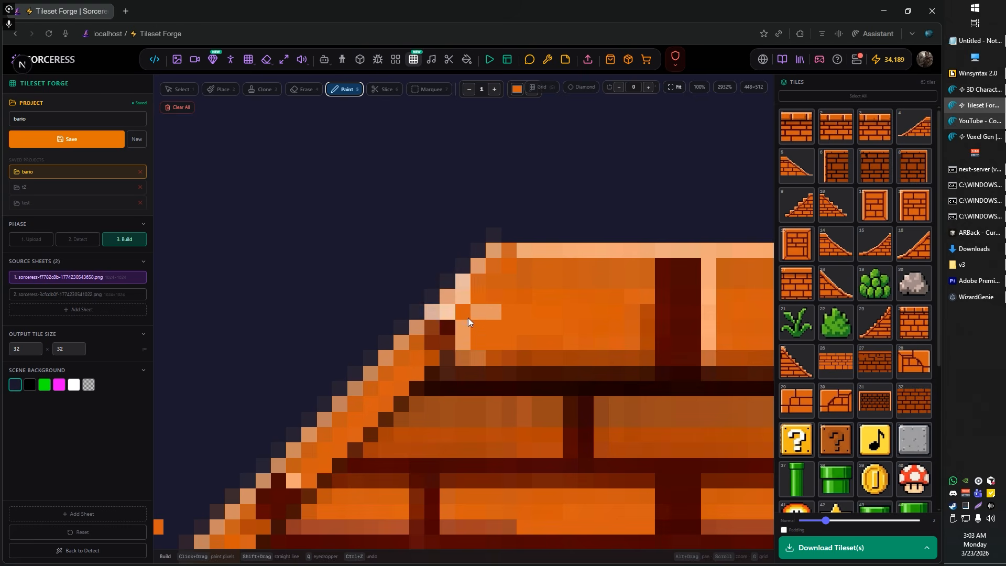
Step: Copy the brick tile at the end of the upper ramp's top row and paste it beside the middle slope tile
{"action": "scroll", "coordinate": [580, 353], "scroll_direction": "down", "scroll_amount": 5}
{"action": "scroll", "coordinate": [564, 395], "scroll_direction": "down", "scroll_amount": 3}
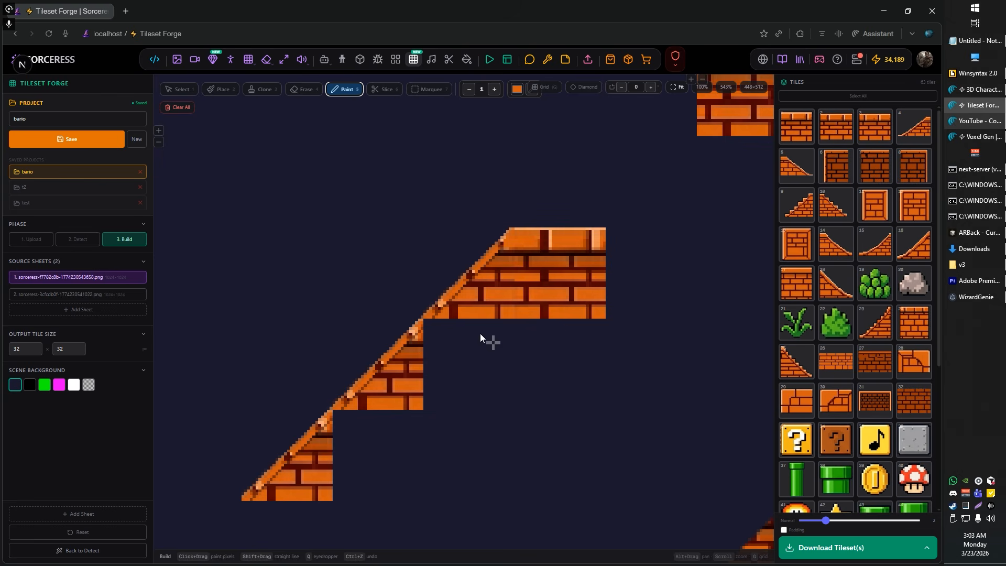
{"action": "key", "text": "1"}
{"action": "left_click", "coordinate": [555, 273]}
{"action": "left_click", "coordinate": [466, 360]}
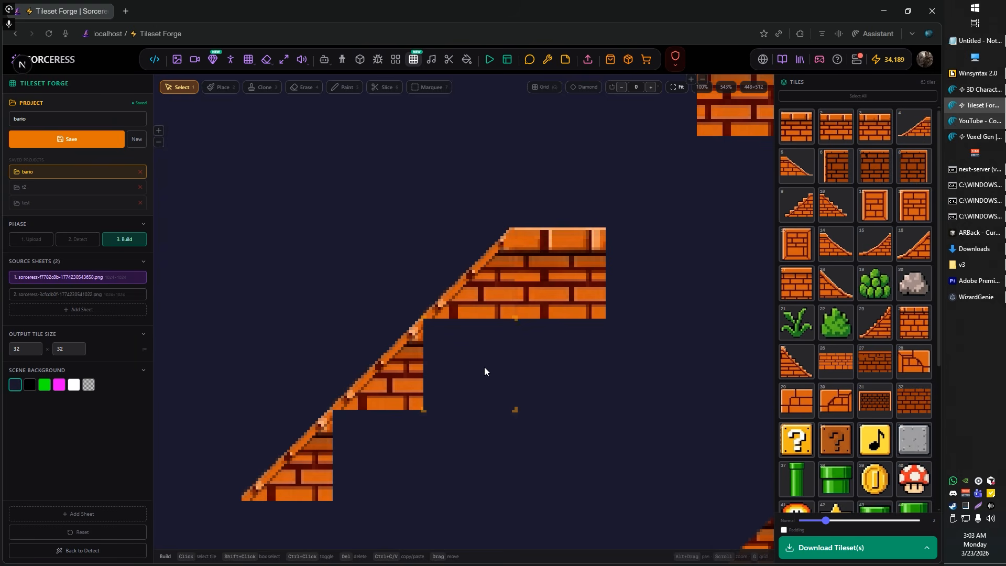
{"action": "key", "text": "ctrl+v"}
{"action": "left_click", "coordinate": [613, 423]}
{"action": "scroll", "coordinate": [493, 344], "scroll_direction": "up", "scroll_amount": 10}
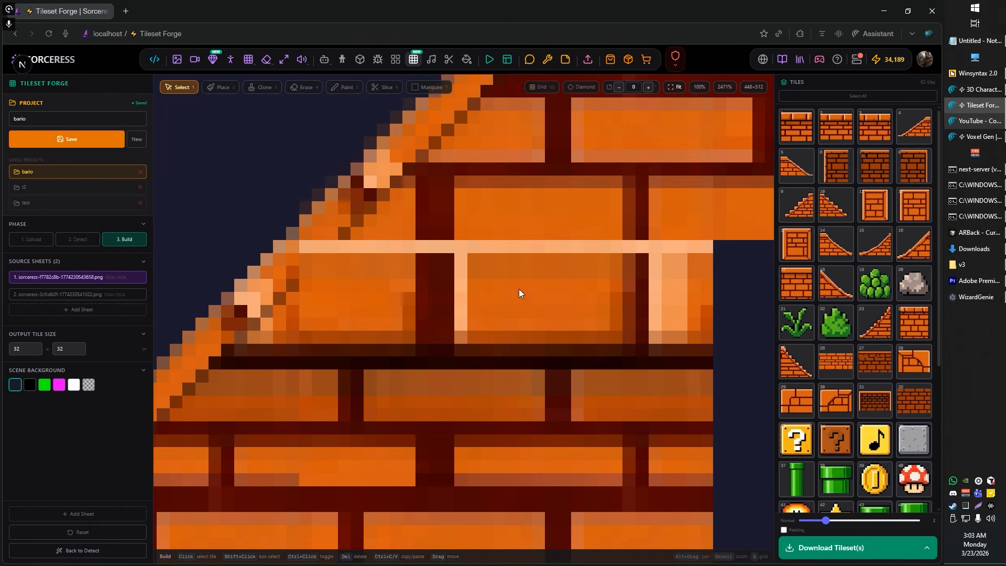
Step: Paint over the light top edge of the middle-row brick tiles with sampled orange and dark mortar colours so they join the row above
{"action": "key", "text": "5"}
{"action": "left_click_drag", "start_coordinate": [352, 251], "coordinate": [331, 250]}
{"action": "key", "text": "q"}
{"action": "left_click_drag", "start_coordinate": [421, 247], "coordinate": [450, 247]}
{"action": "mouse_move", "coordinate": [628, 247]}
{"action": "left_mouse_down"}
{"action": "mouse_move", "coordinate": [693, 263]}
{"action": "mouse_move", "coordinate": [667, 250]}
{"action": "mouse_move", "coordinate": [680, 310]}
{"action": "mouse_move", "coordinate": [669, 337]}
{"action": "left_mouse_up"}
{"action": "key", "text": "q"}
{"action": "mouse_move", "coordinate": [617, 247]}
{"action": "left_mouse_down"}
{"action": "mouse_move", "coordinate": [462, 246]}
{"action": "mouse_move", "coordinate": [461, 324]}
{"action": "left_mouse_up"}
{"action": "key", "text": "q"}
{"action": "key", "text": "q"}
{"action": "key", "text": "q"}
{"action": "left_click", "coordinate": [462, 337]}
{"action": "key", "text": "q"}
{"action": "scroll", "coordinate": [449, 312], "scroll_direction": "down", "scroll_amount": 10}
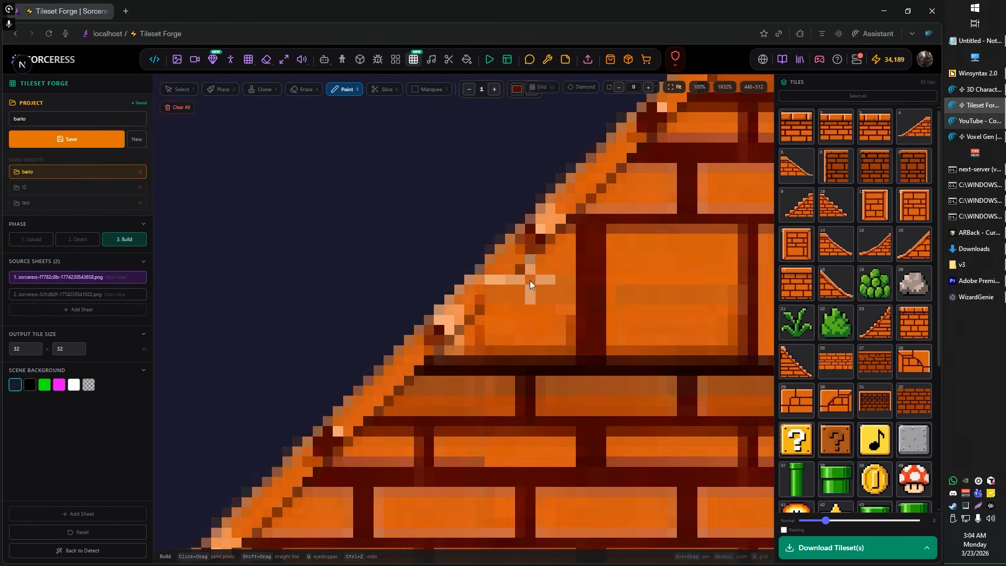
Step: Fill the cells beneath the ramp with copies of the retouched brick tile
{"action": "key", "text": "1"}
{"action": "scroll", "coordinate": [419, 341], "scroll_direction": "up", "scroll_amount": 7}
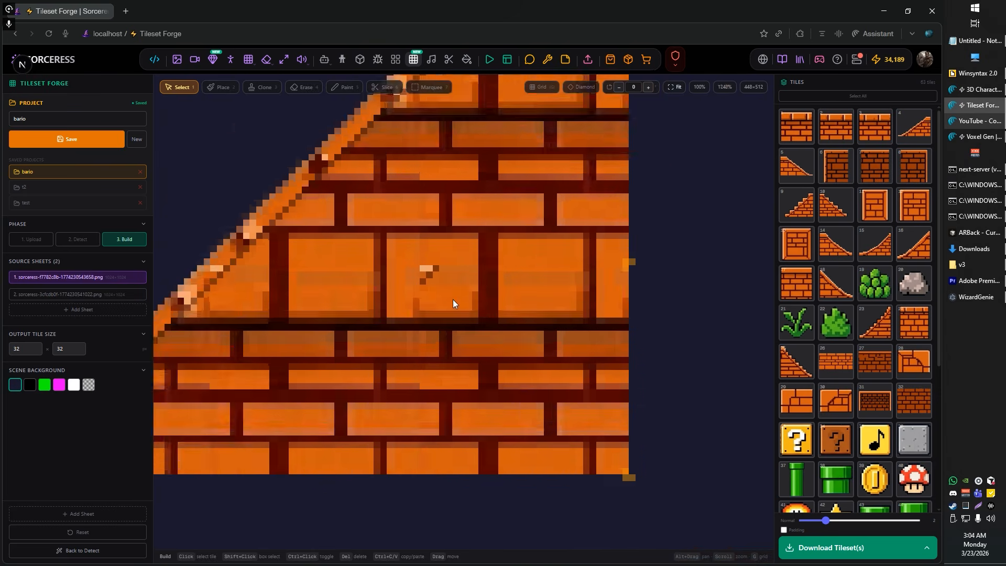
{"action": "key", "text": "5"}
{"action": "scroll", "coordinate": [484, 309], "scroll_direction": "down", "scroll_amount": 12}
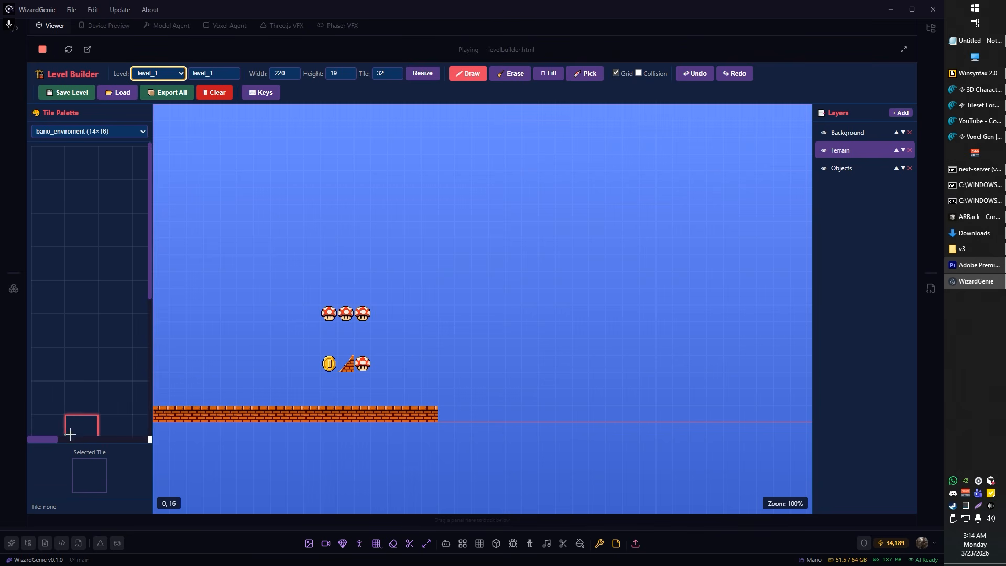
Step: Switch to WizardGenie's level builder and erase the mushrooms, coin and ramp tile floating above the ground on the Terrain layer
{"action": "mouse_move", "coordinate": [361, 364]}
{"action": "left_mouse_down"}
{"action": "mouse_move", "coordinate": [364, 314]}
{"action": "mouse_move", "coordinate": [327, 325]}
{"action": "left_mouse_up"}
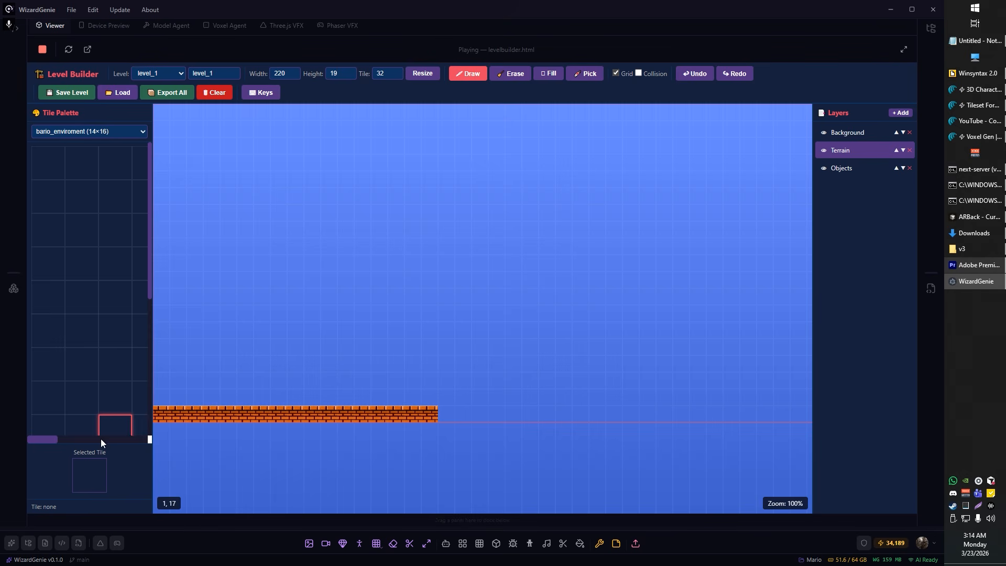
{"action": "left_click_drag", "start_coordinate": [381, 379], "coordinate": [430, 368]}
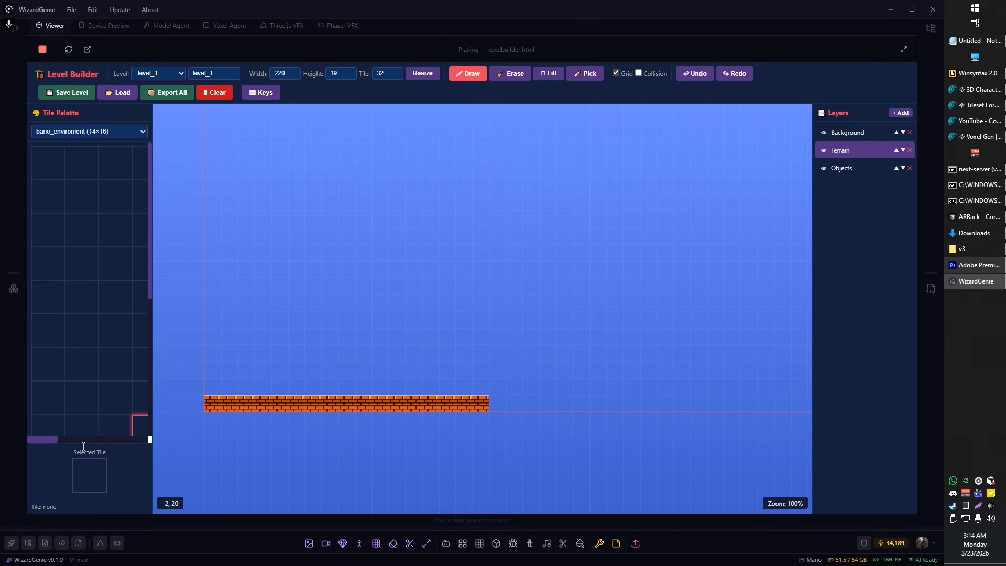
Step: Place a one-tile-high green pipe and a two-tile-high green pipe on the brick ground in the Terrain layer
{"action": "left_click_drag", "start_coordinate": [53, 439], "coordinate": [109, 439]}
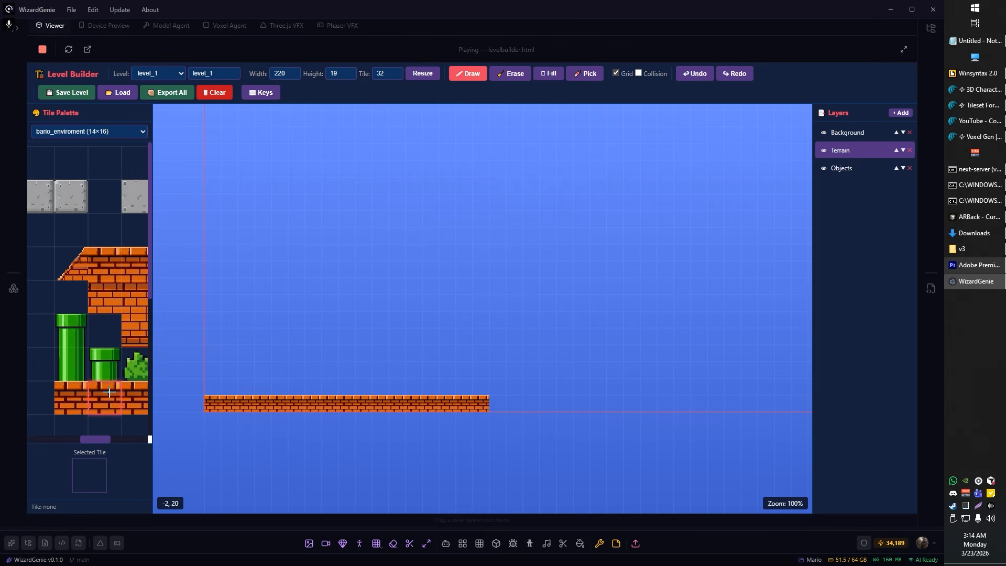
{"action": "left_click", "coordinate": [71, 364]}
{"action": "left_click", "coordinate": [378, 391]}
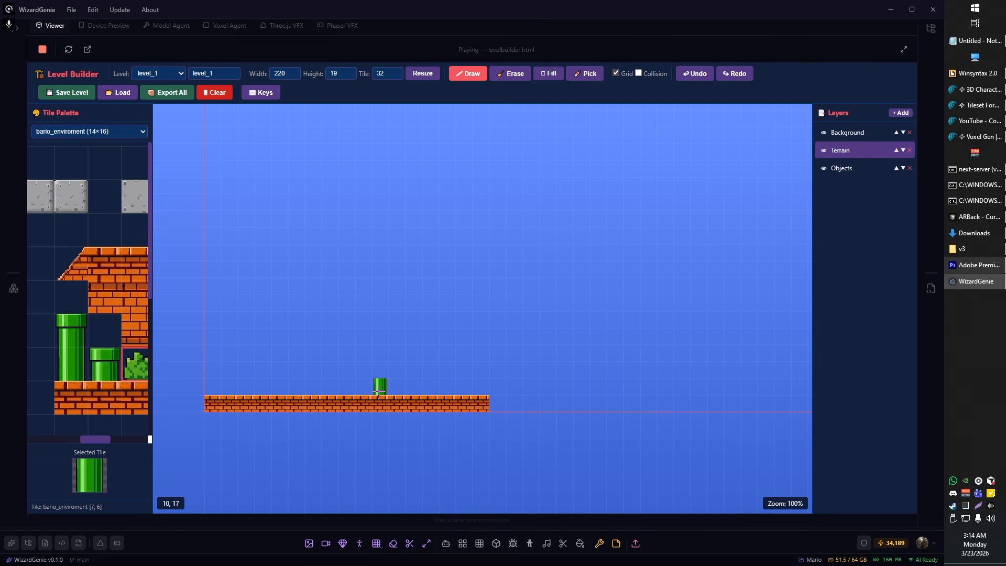
{"action": "left_click", "coordinate": [104, 362]}
{"action": "left_click", "coordinate": [344, 392]}
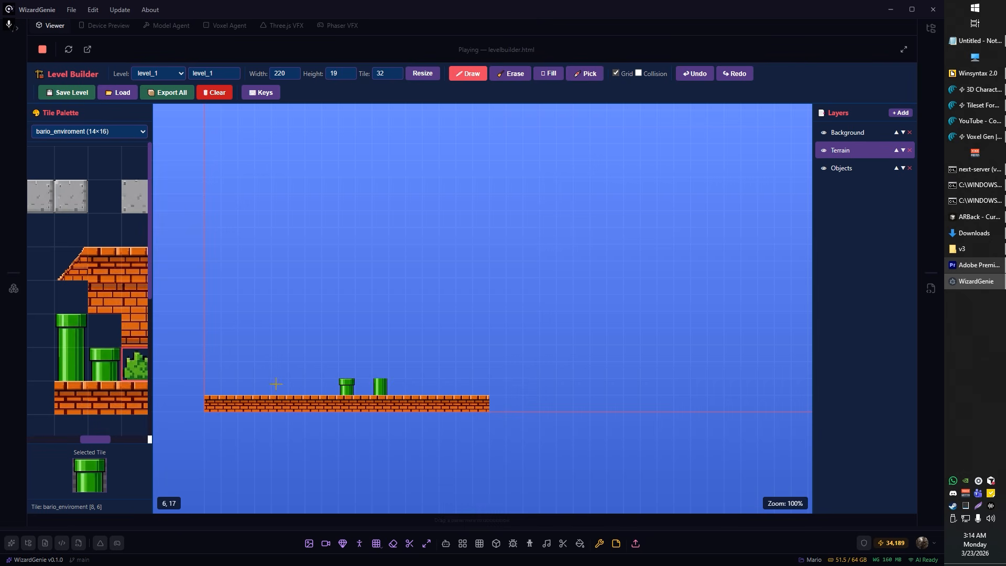
{"action": "left_click", "coordinate": [382, 371]}
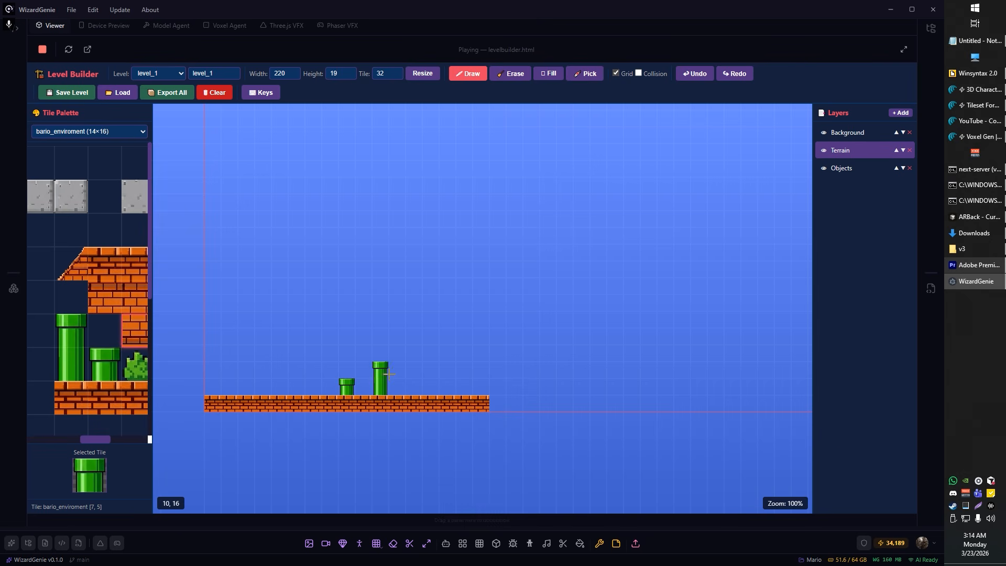
Step: Build a three-tile-high pipe beyond the two-tile one from two pipe body tiles and a cap tile
{"action": "scroll", "coordinate": [382, 374], "scroll_direction": "up", "scroll_amount": 5}
{"action": "left_click", "coordinate": [135, 364]}
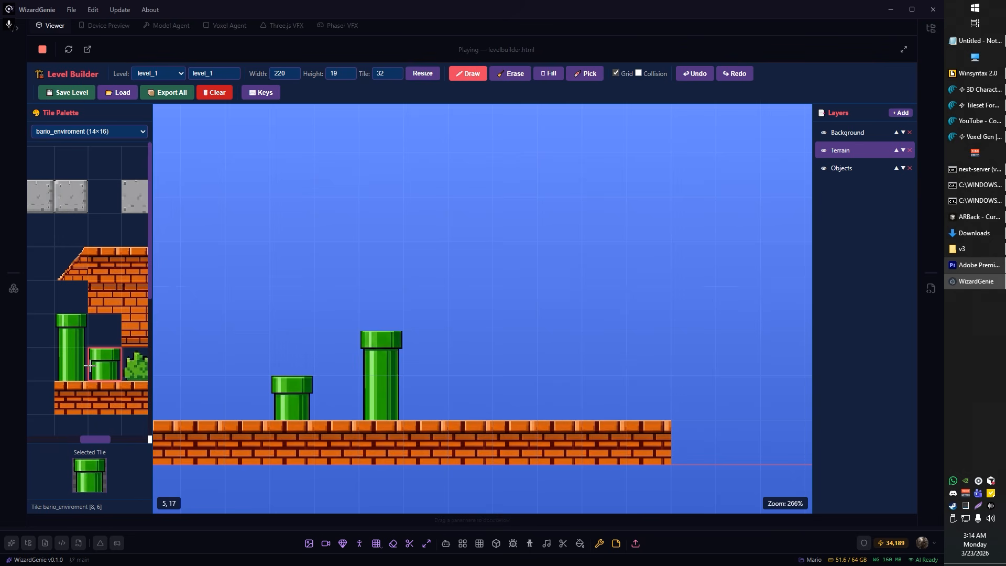
{"action": "left_click", "coordinate": [475, 406]}
{"action": "left_click", "coordinate": [469, 353]}
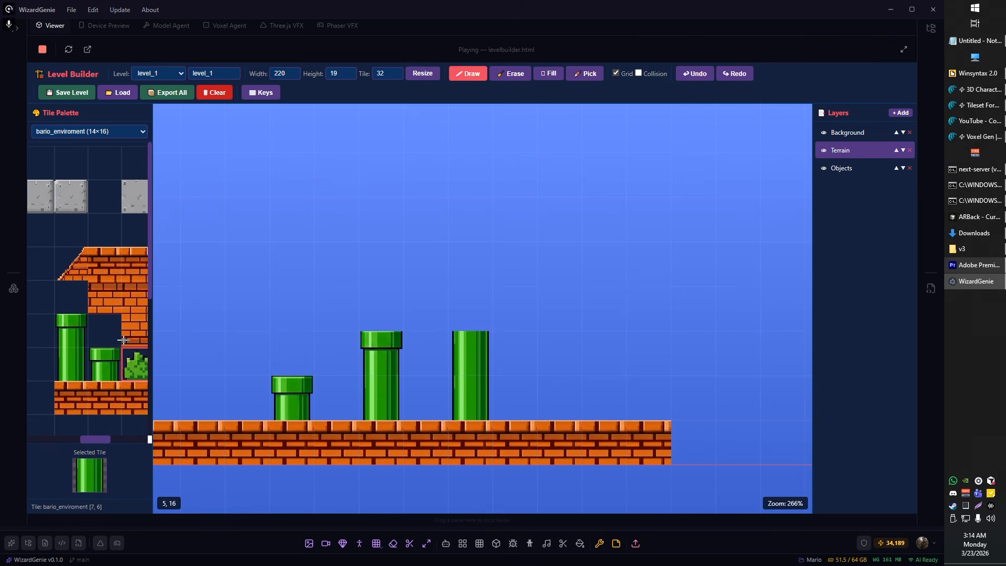
{"action": "left_click", "coordinate": [92, 332]}
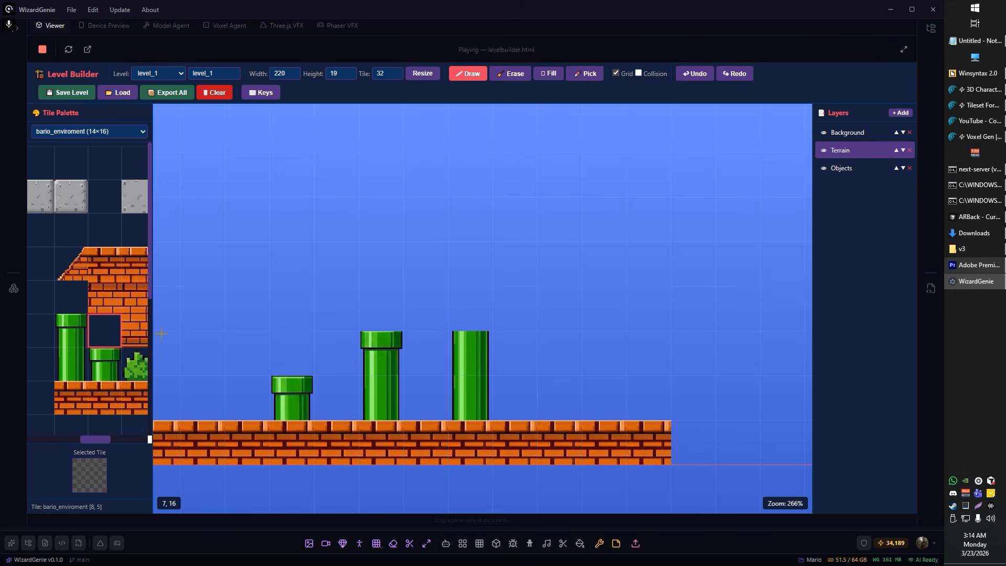
{"action": "left_click", "coordinate": [71, 329]}
{"action": "left_click", "coordinate": [471, 310]}
Step: Place three ascending brick slope tiles diagonally from the end of the ground
{"action": "scroll", "coordinate": [99, 293], "scroll_direction": "down", "scroll_amount": 1}
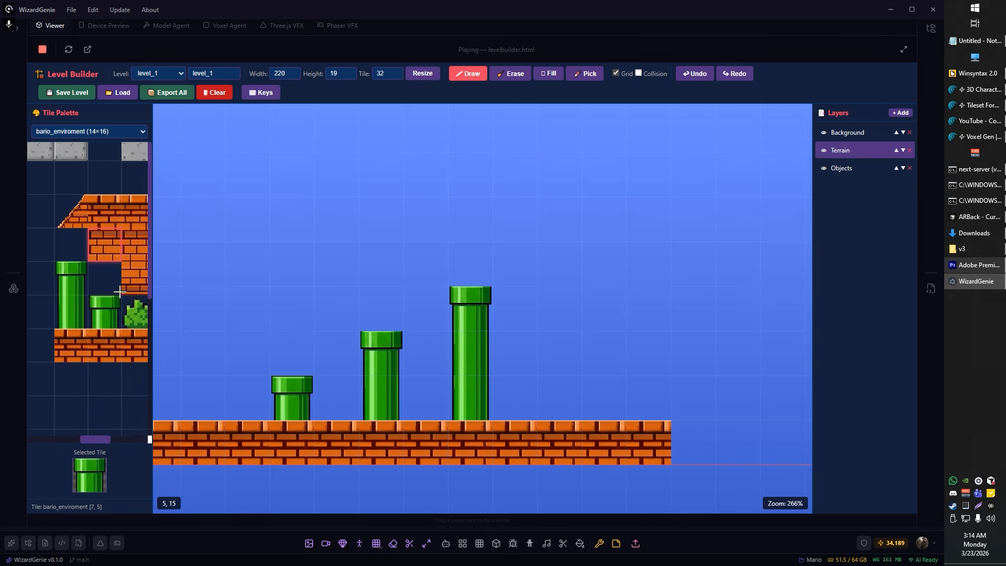
{"action": "scroll", "coordinate": [103, 321], "scroll_direction": "down", "scroll_amount": 3}
{"action": "scroll", "coordinate": [103, 321], "scroll_direction": "up", "scroll_amount": 3}
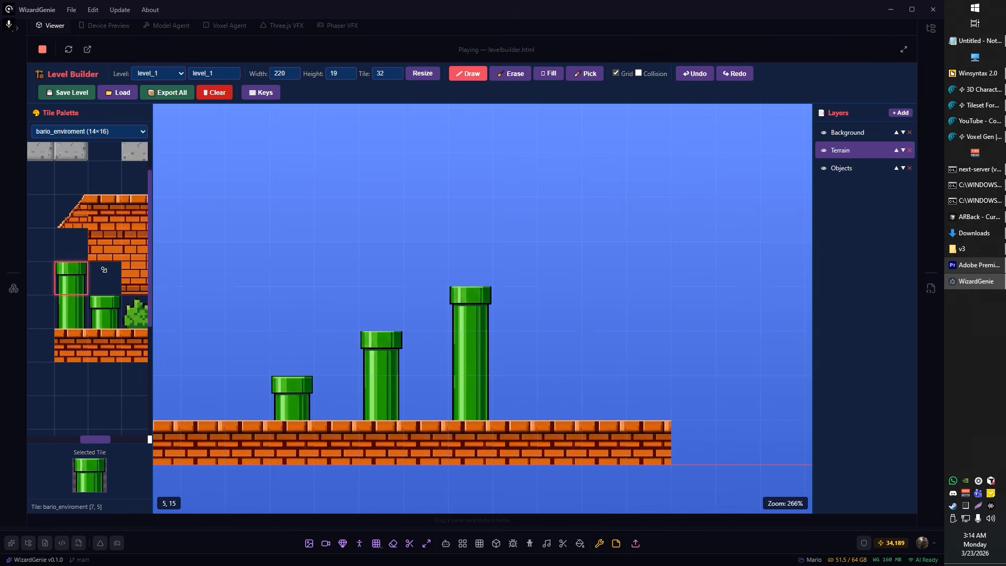
{"action": "scroll", "coordinate": [78, 272], "scroll_direction": "right", "scroll_amount": 3}
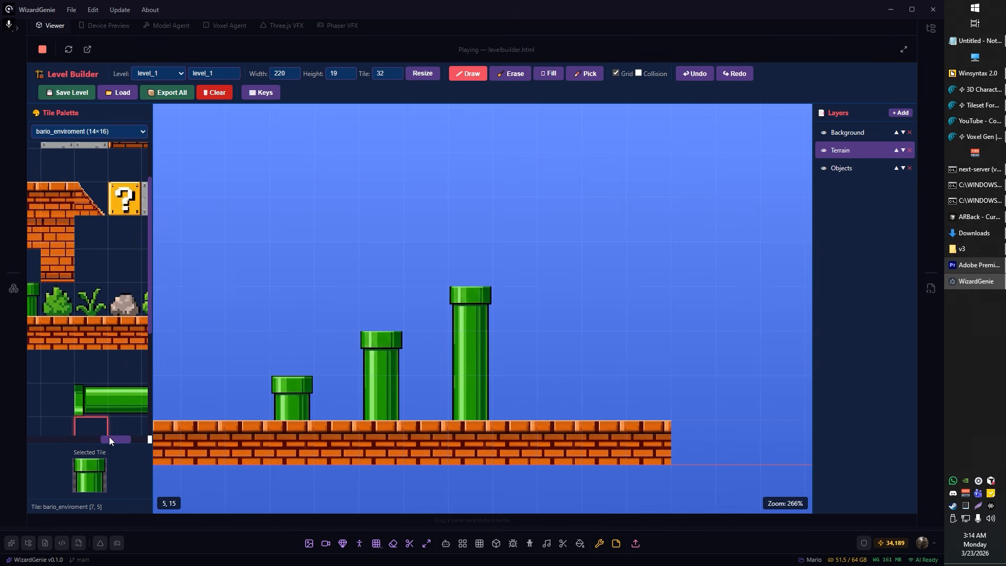
{"action": "left_click_drag", "start_coordinate": [109, 439], "coordinate": [57, 438]}
{"action": "scroll", "coordinate": [103, 367], "scroll_direction": "down", "scroll_amount": 2}
{"action": "left_click", "coordinate": [36, 363]}
{"action": "scroll", "coordinate": [616, 417], "scroll_direction": "down", "scroll_amount": 2}
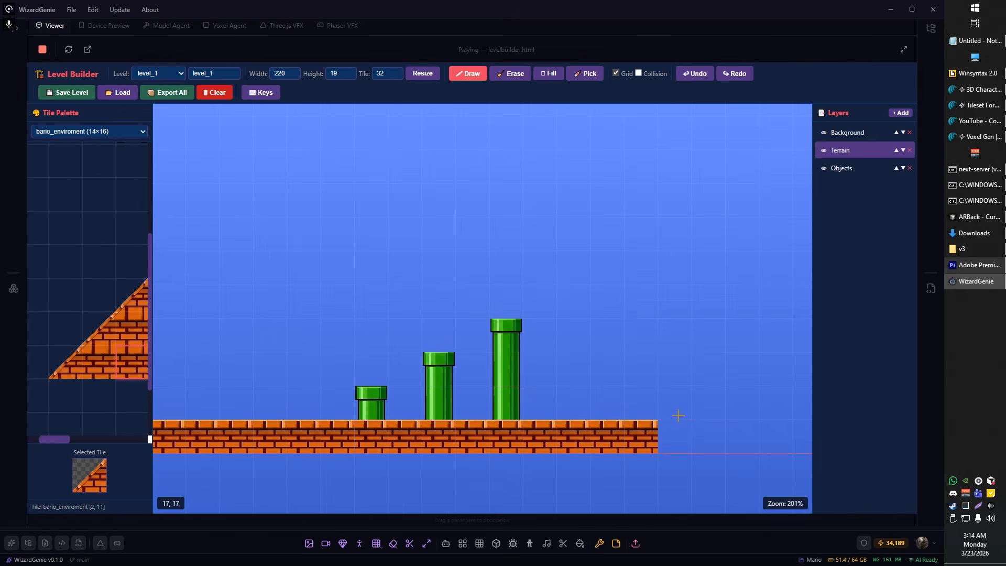
{"action": "left_click", "coordinate": [676, 403]}
{"action": "left_click", "coordinate": [708, 371]}
{"action": "left_click", "coordinate": [744, 341]}
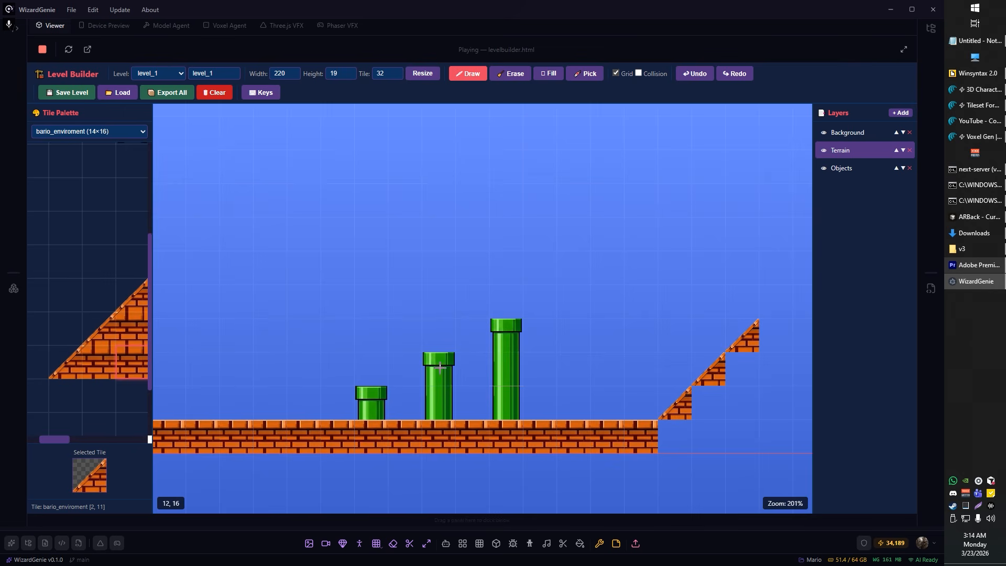
Step: Fill the three empty cells beneath the diagonal slope with the tileset's brick ramp fill tiles
{"action": "left_click", "coordinate": [99, 361]}
{"action": "left_click", "coordinate": [705, 405]}
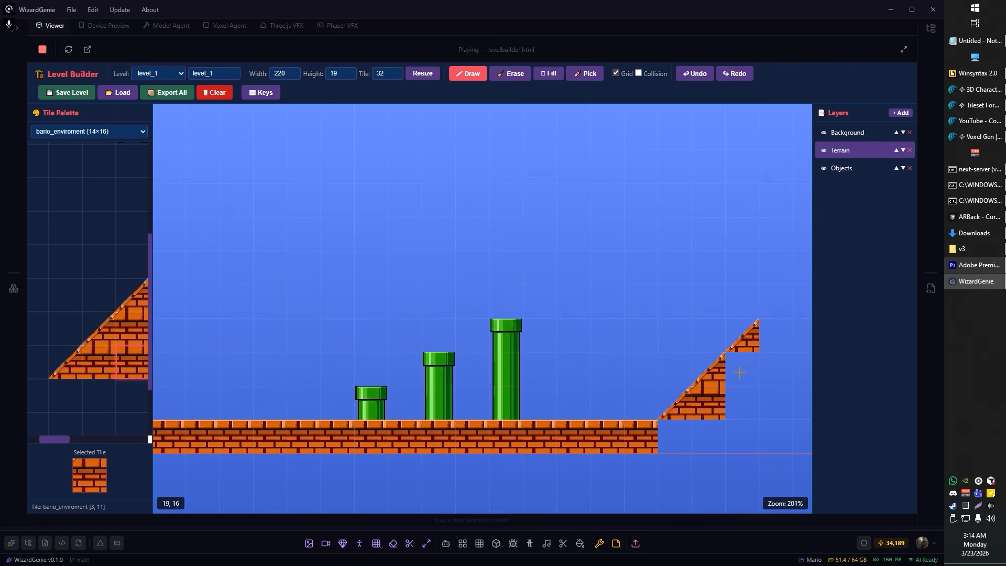
{"action": "left_click", "coordinate": [741, 370]}
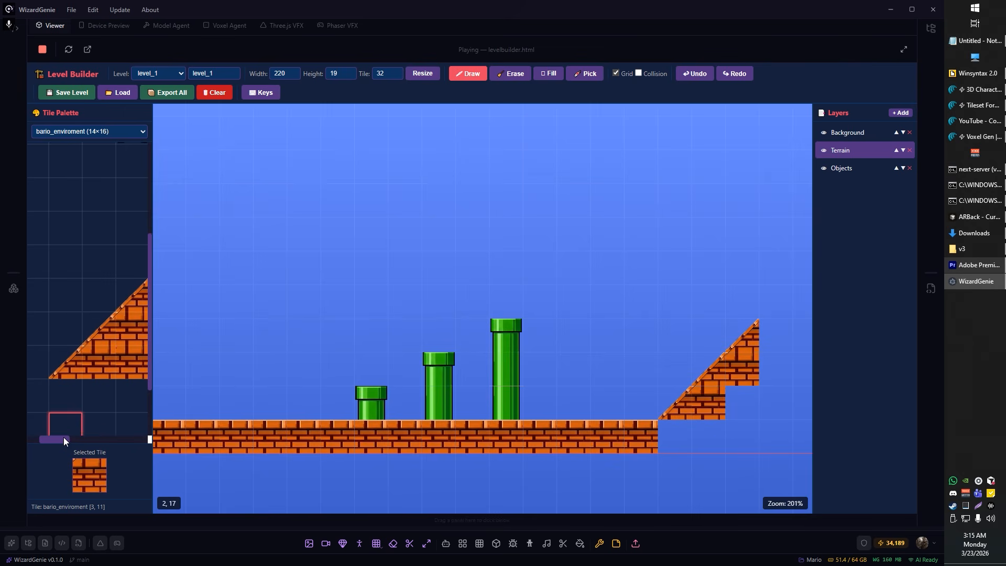
{"action": "left_click_drag", "start_coordinate": [64, 440], "coordinate": [75, 440]}
{"action": "left_click", "coordinate": [122, 361]}
{"action": "left_click", "coordinate": [743, 412]}
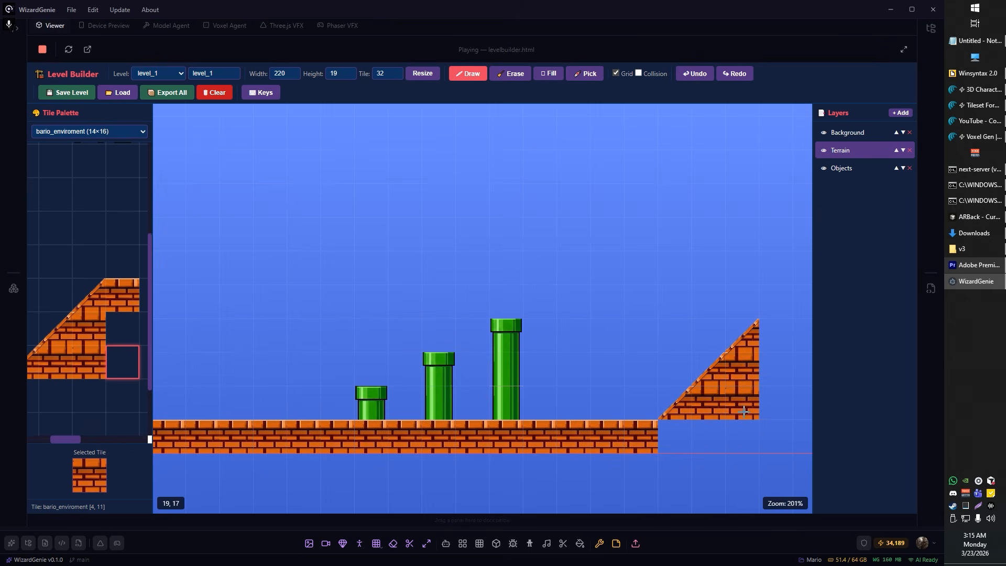
Step: Extend the ground row beneath the whole ramp with three brick fill tiles
{"action": "scroll", "coordinate": [755, 427], "scroll_direction": "up", "scroll_amount": 8}
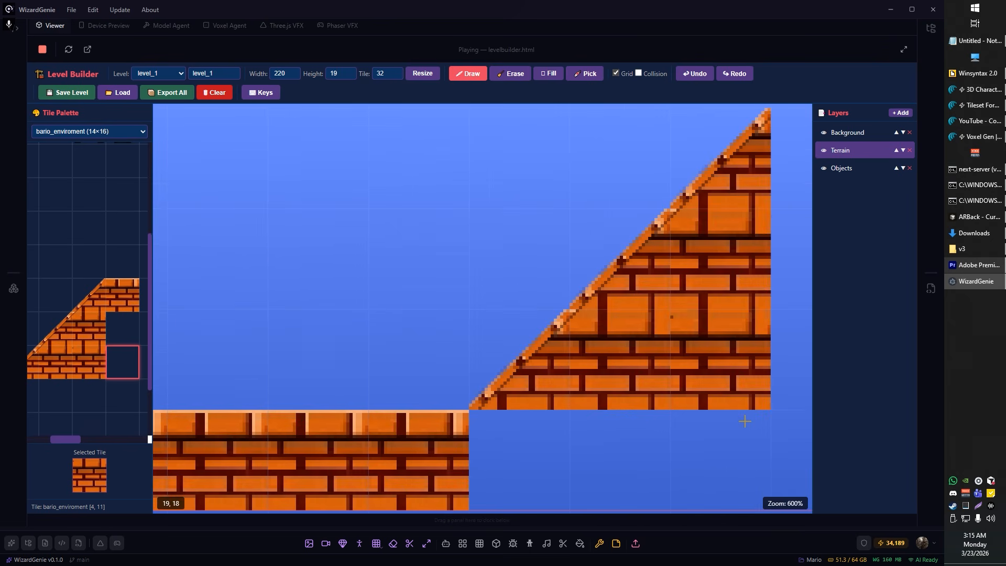
{"action": "scroll", "coordinate": [745, 421], "scroll_direction": "down", "scroll_amount": 5}
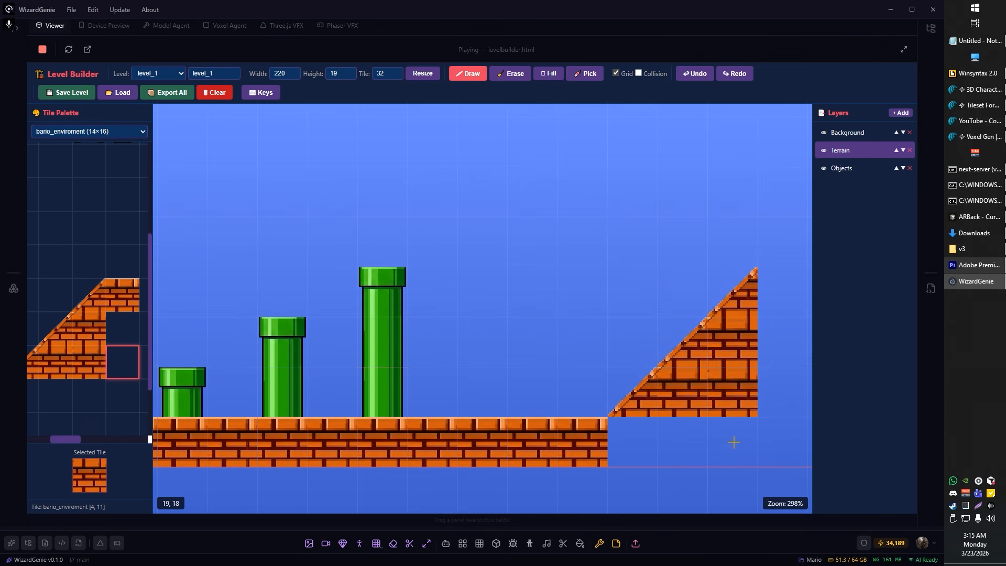
{"action": "left_click_drag", "start_coordinate": [734, 443], "coordinate": [635, 444]}
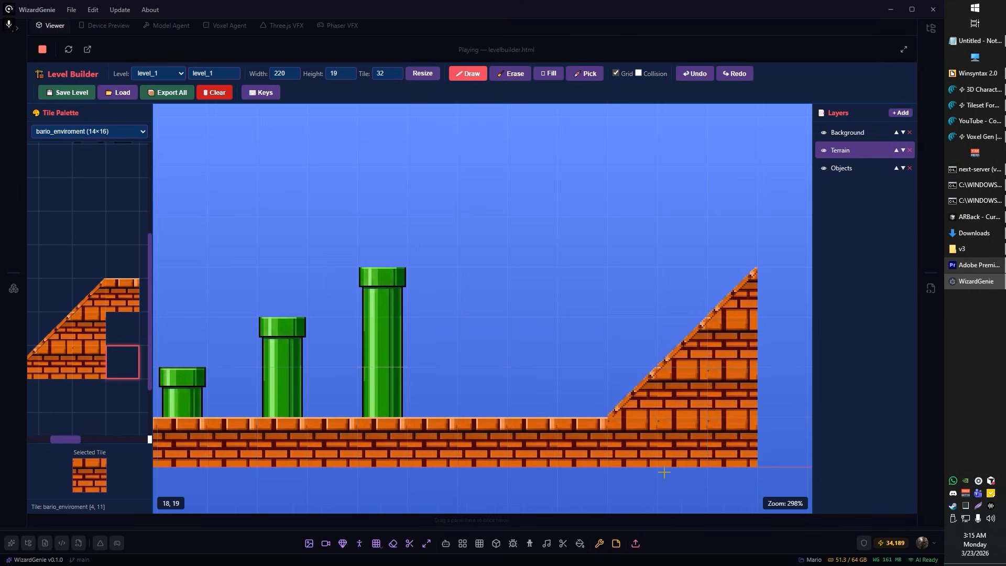
{"action": "scroll", "coordinate": [664, 472], "scroll_direction": "down", "scroll_amount": 2}
{"action": "scroll", "coordinate": [593, 326], "scroll_direction": "down", "scroll_amount": 2}
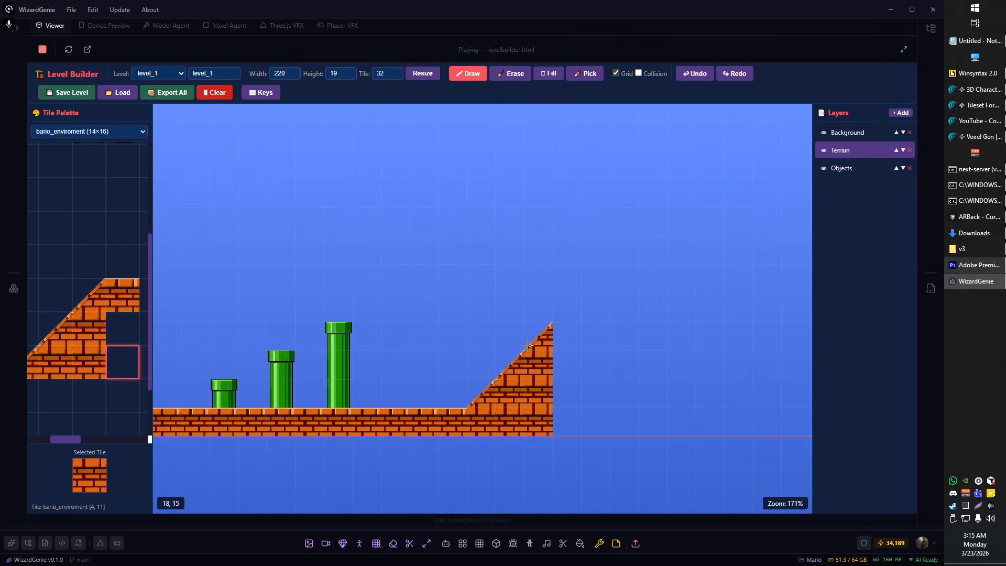
Step: Extend the ramp top with a three-tile light-edged brick platform and add a row of brick fill tiles beneath it
{"action": "left_click", "coordinate": [122, 295]}
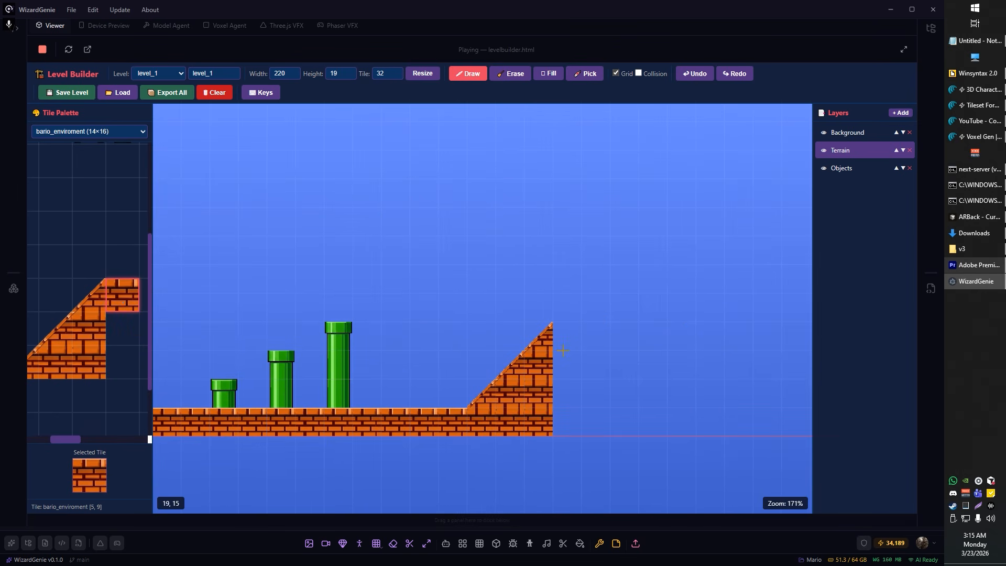
{"action": "mouse_move", "coordinate": [566, 336]}
{"action": "left_mouse_down"}
{"action": "mouse_move", "coordinate": [626, 345]}
{"action": "mouse_move", "coordinate": [646, 363]}
{"action": "left_mouse_up"}
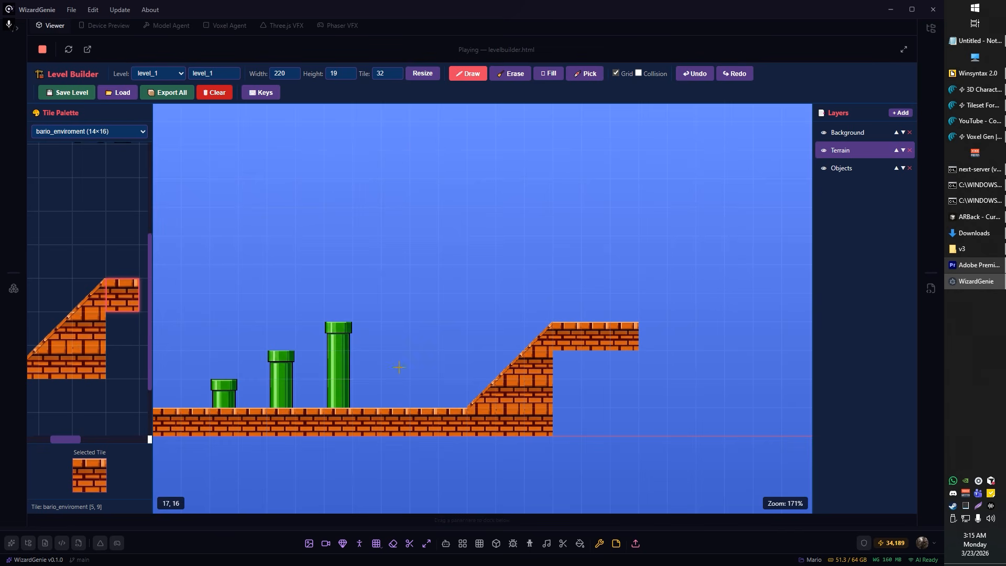
{"action": "left_click", "coordinate": [123, 361]}
{"action": "left_click_drag", "start_coordinate": [566, 365], "coordinate": [624, 372]}
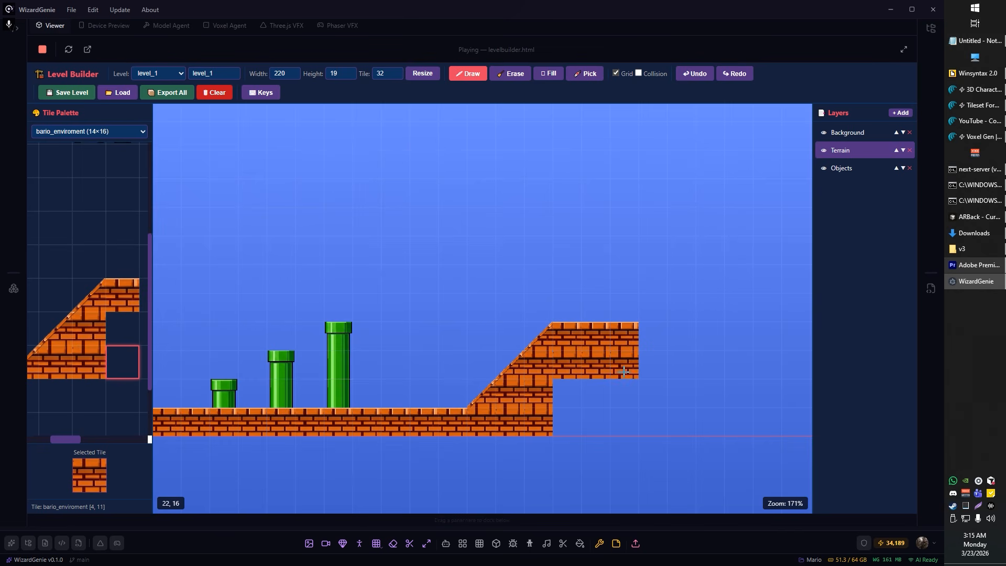
Step: Draw a three-tile grey stone platform beyond the ramp and a two-tile stone platform above and past it
{"action": "scroll", "coordinate": [543, 332], "scroll_direction": "down", "scroll_amount": 4}
{"action": "scroll", "coordinate": [89, 315], "scroll_direction": "up", "scroll_amount": 3}
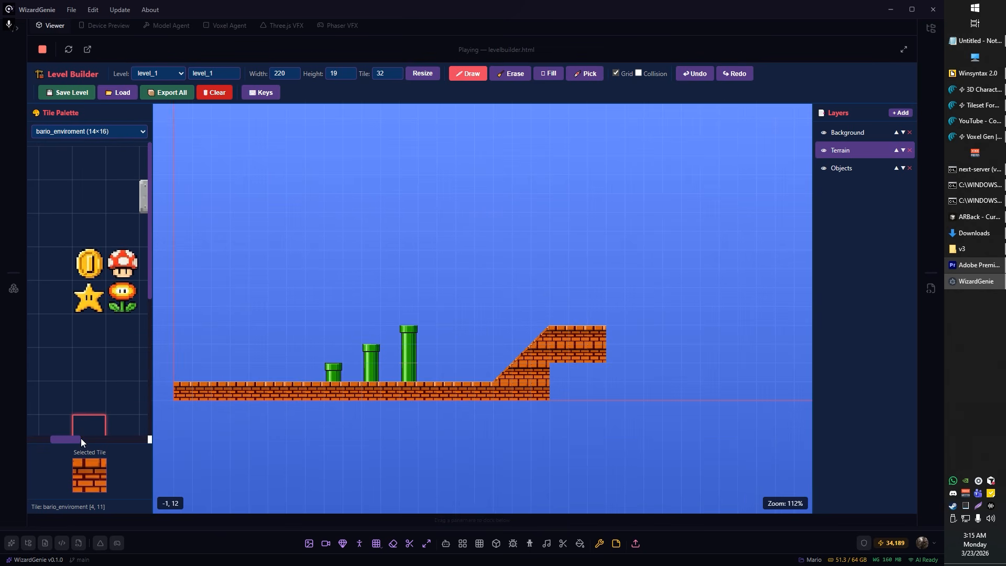
{"action": "left_click_drag", "start_coordinate": [80, 443], "coordinate": [105, 444]}
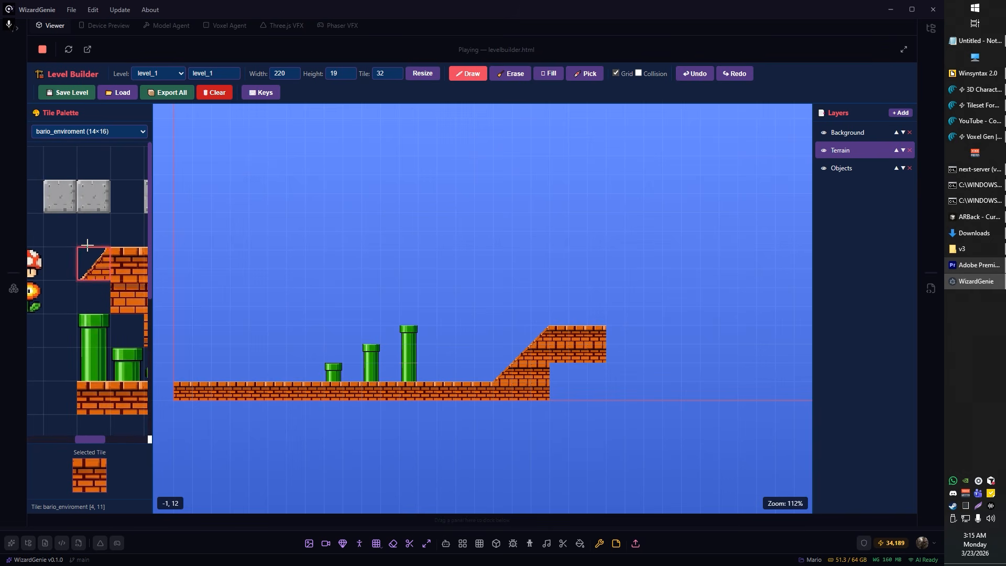
{"action": "left_click", "coordinate": [63, 212]}
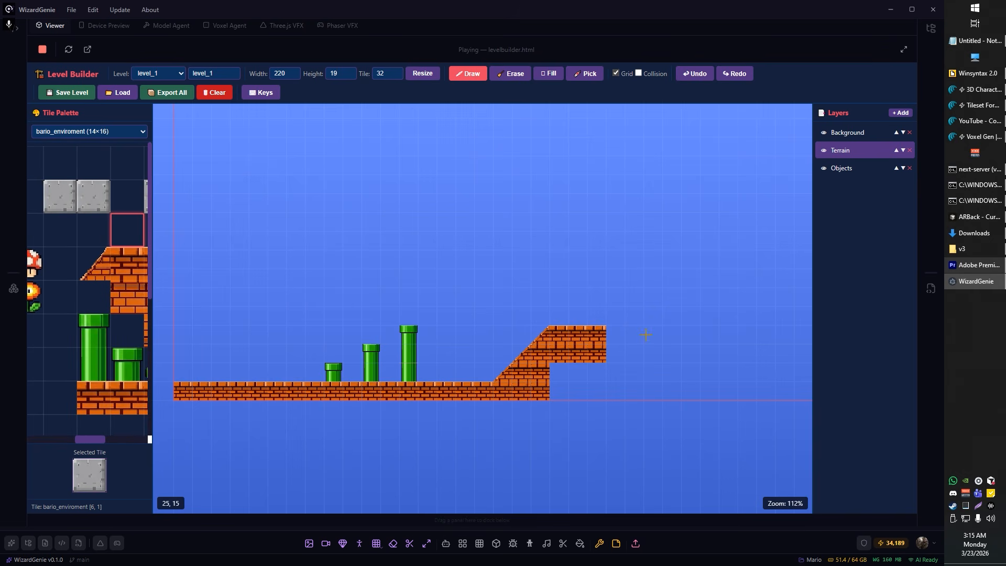
{"action": "left_click_drag", "start_coordinate": [645, 334], "coordinate": [701, 344]}
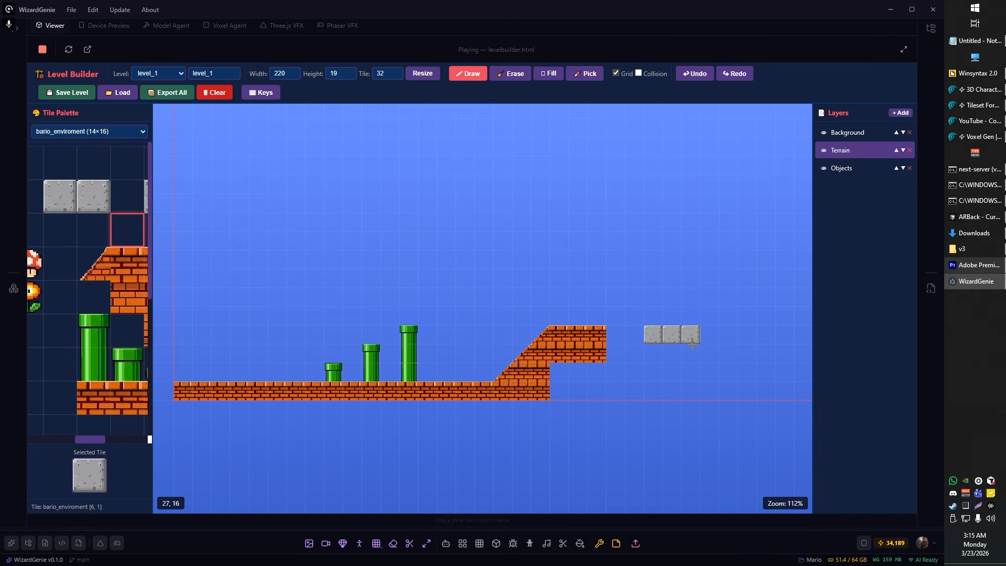
{"action": "left_click_drag", "start_coordinate": [708, 299], "coordinate": [728, 301]}
Step: Remove the row of three brick fill tiles beneath the ramp-top platform, leaving it as a one-tile-thick overhang
{"action": "left_click_drag", "start_coordinate": [736, 357], "coordinate": [603, 343]}
{"action": "scroll", "coordinate": [497, 358], "scroll_direction": "up", "scroll_amount": 5}
{"action": "left_click", "coordinate": [94, 264]}
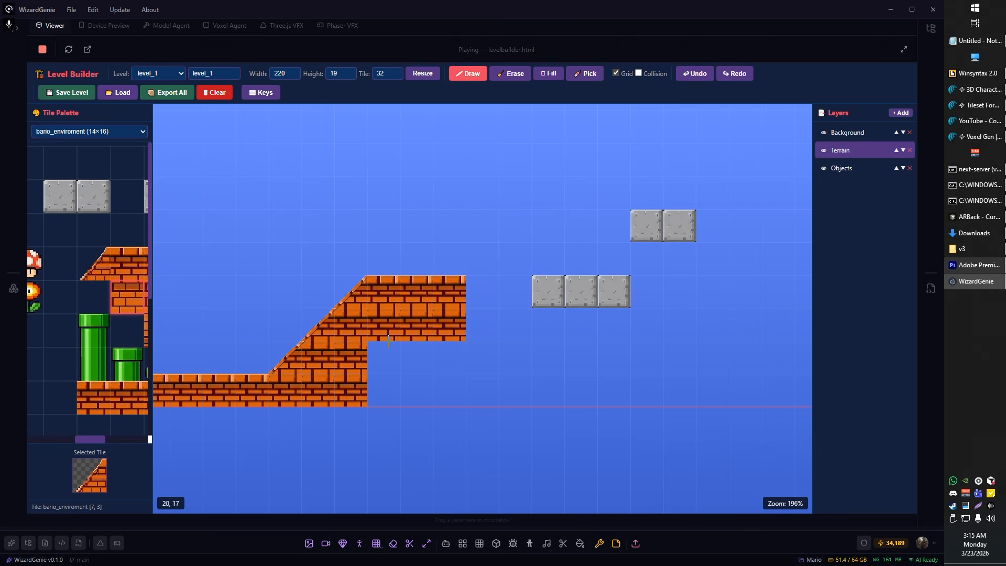
{"action": "left_click_drag", "start_coordinate": [386, 334], "coordinate": [421, 338]}
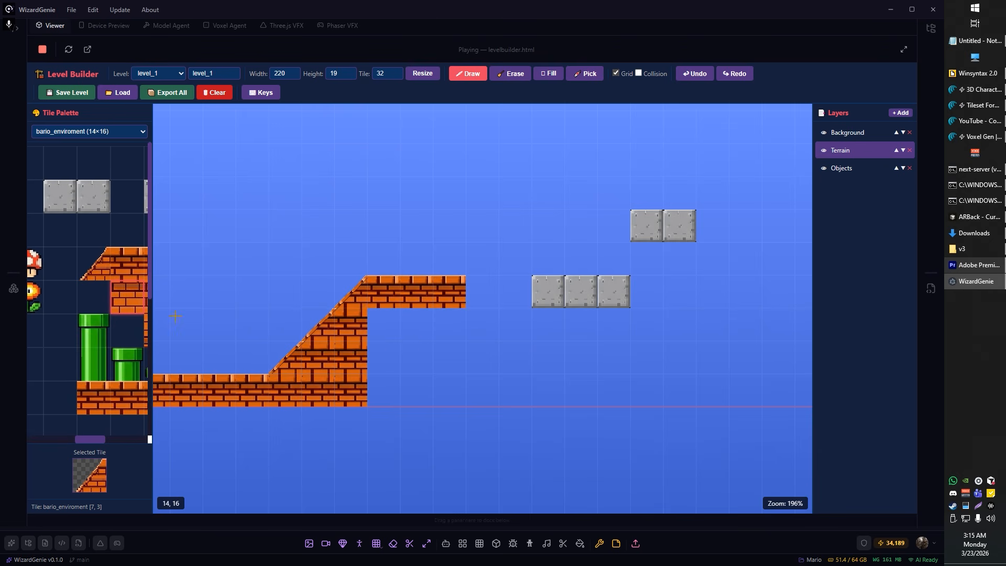
Step: Add three brick ground tiles beneath the overhang and place a short pipe on them against the ramp wall
{"action": "left_click", "coordinate": [126, 303]}
{"action": "left_click_drag", "start_coordinate": [339, 402], "coordinate": [393, 402]}
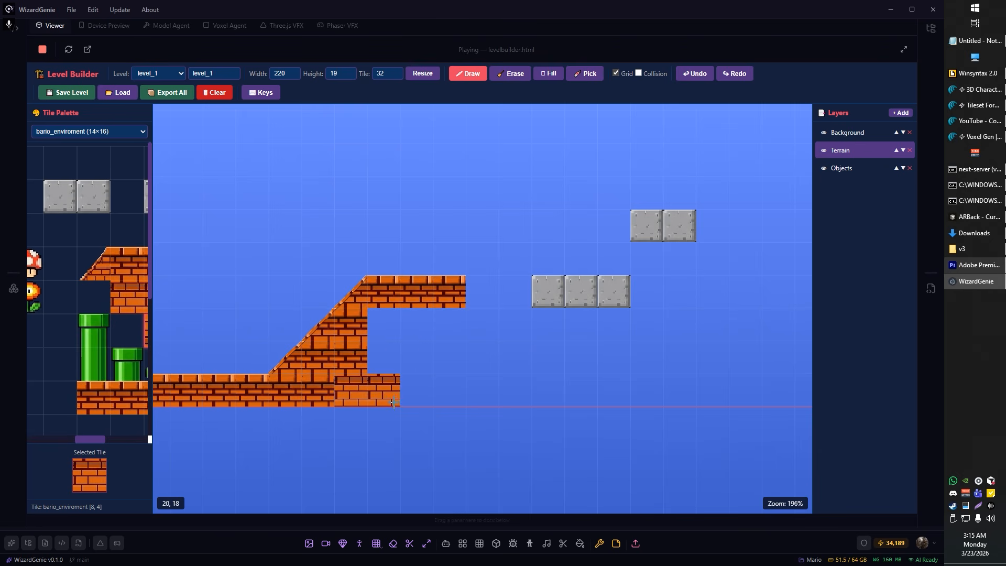
{"action": "key", "text": "ctrl+z"}
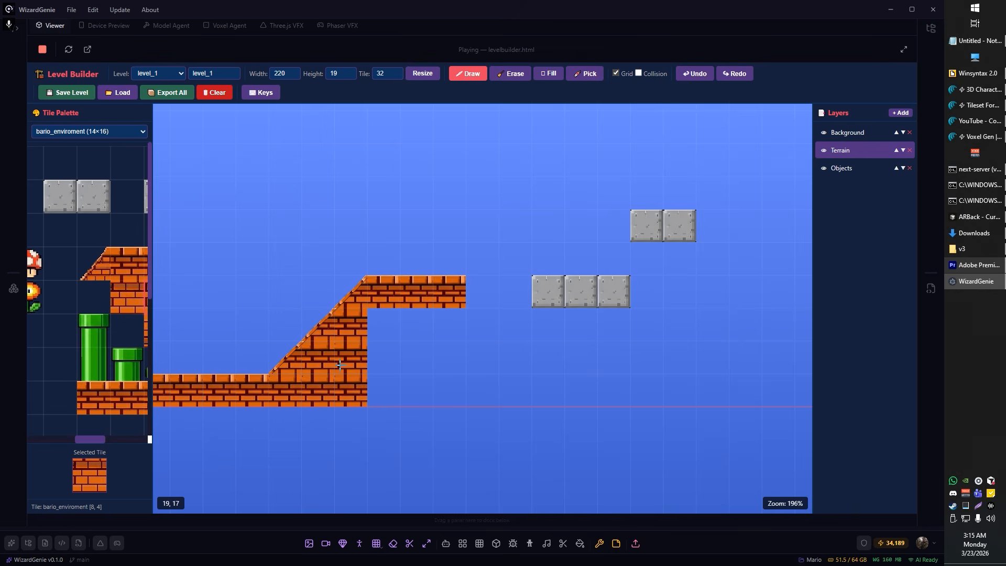
{"action": "left_click_drag", "start_coordinate": [376, 389], "coordinate": [438, 395]}
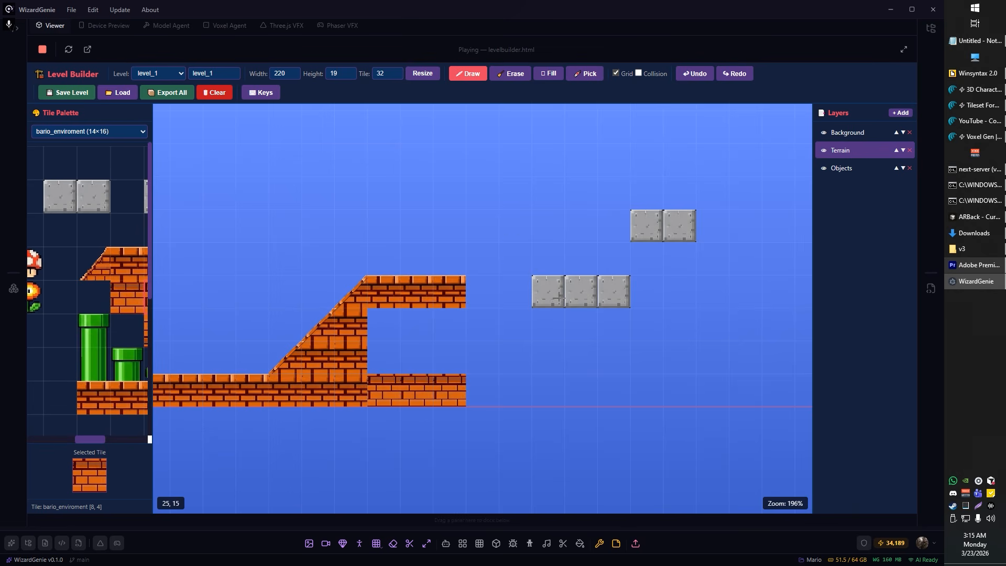
{"action": "left_click", "coordinate": [131, 361]}
{"action": "left_click", "coordinate": [384, 358]}
Step: Draw a six-tile light-edged brick platform beyond the upper stone platform, at the same height
{"action": "scroll", "coordinate": [555, 411], "scroll_direction": "down", "scroll_amount": 4}
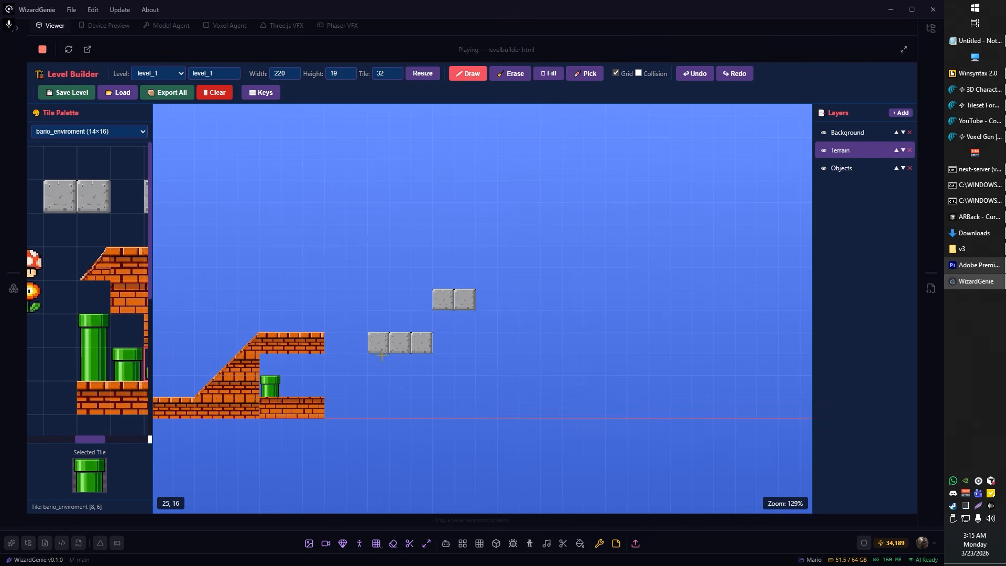
{"action": "scroll", "coordinate": [382, 356], "scroll_direction": "down", "scroll_amount": 3}
{"action": "left_click_drag", "start_coordinate": [379, 296], "coordinate": [496, 297]}
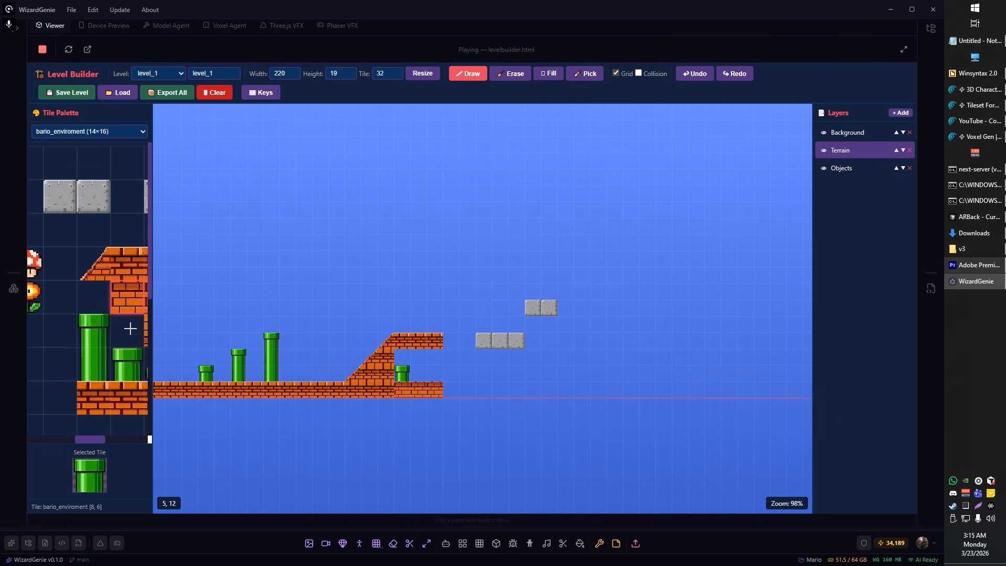
{"action": "left_click", "coordinate": [129, 398]}
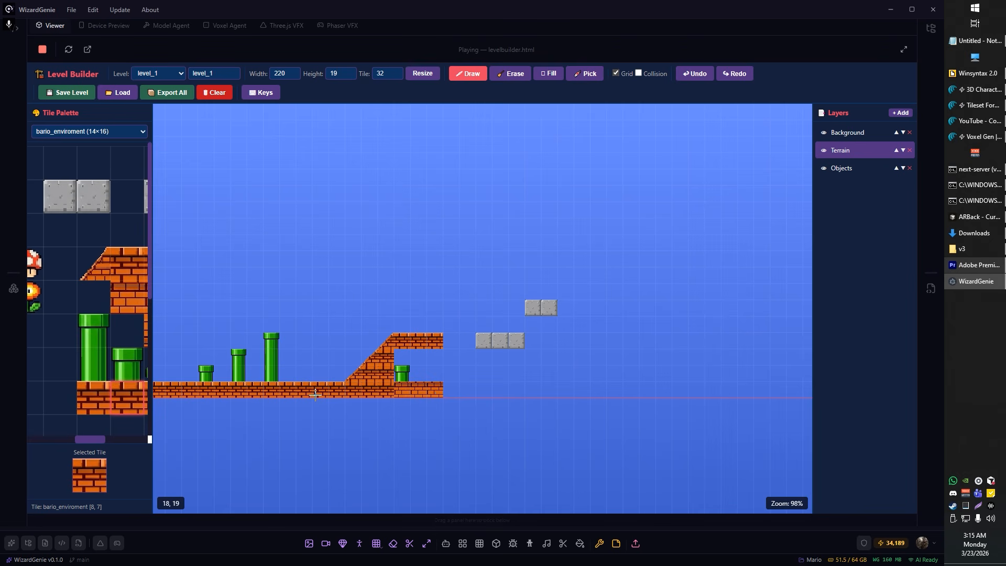
{"action": "left_click", "coordinate": [128, 263]}
{"action": "mouse_move", "coordinate": [598, 307]}
{"action": "left_mouse_down"}
{"action": "mouse_move", "coordinate": [683, 307]}
{"action": "mouse_move", "coordinate": [581, 382]}
{"action": "left_mouse_up"}
{"action": "scroll", "coordinate": [100, 365], "scroll_direction": "down", "scroll_amount": 1}
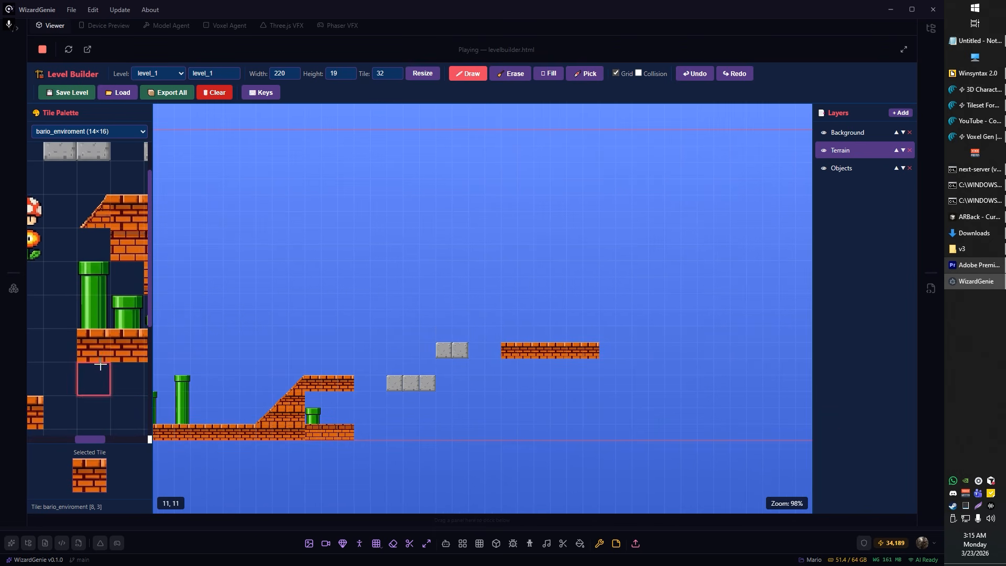
{"action": "scroll", "coordinate": [126, 325], "scroll_direction": "up", "scroll_amount": 1}
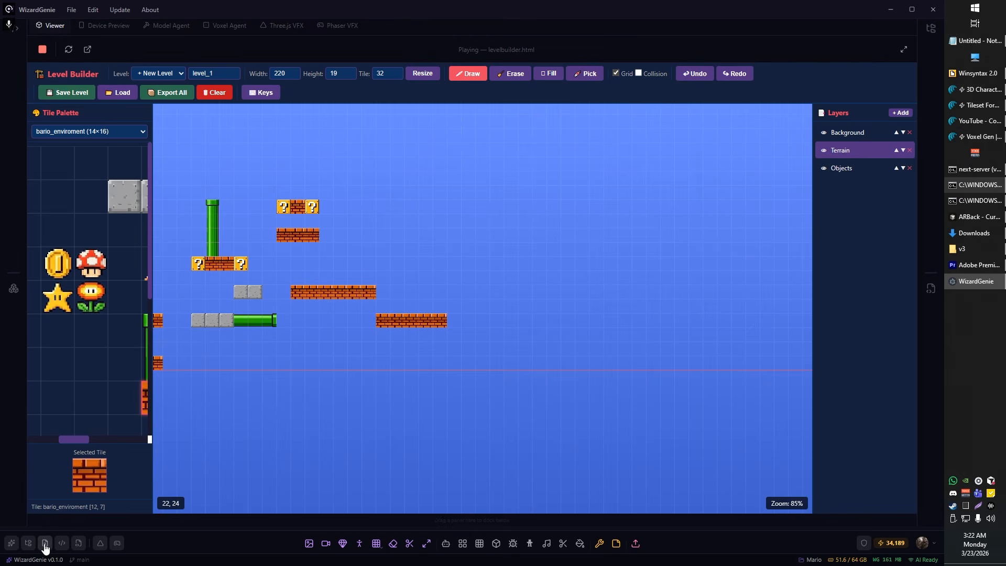
Step: Open the popup agent chat, start voice dictation for a new prompt, and move the chat window over the empty part of the level
{"action": "left_click", "coordinate": [62, 543]}
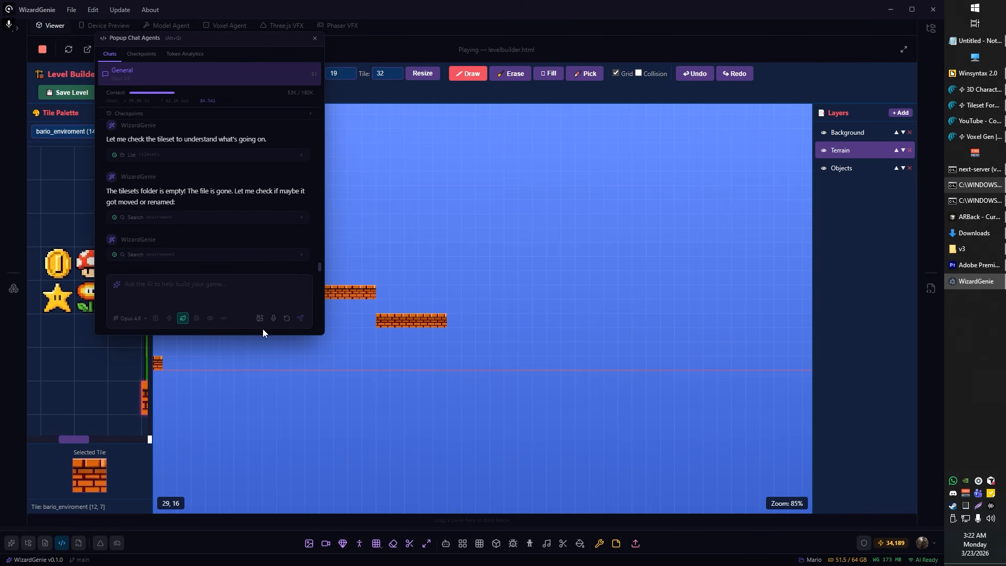
{"action": "left_click", "coordinate": [273, 318]}
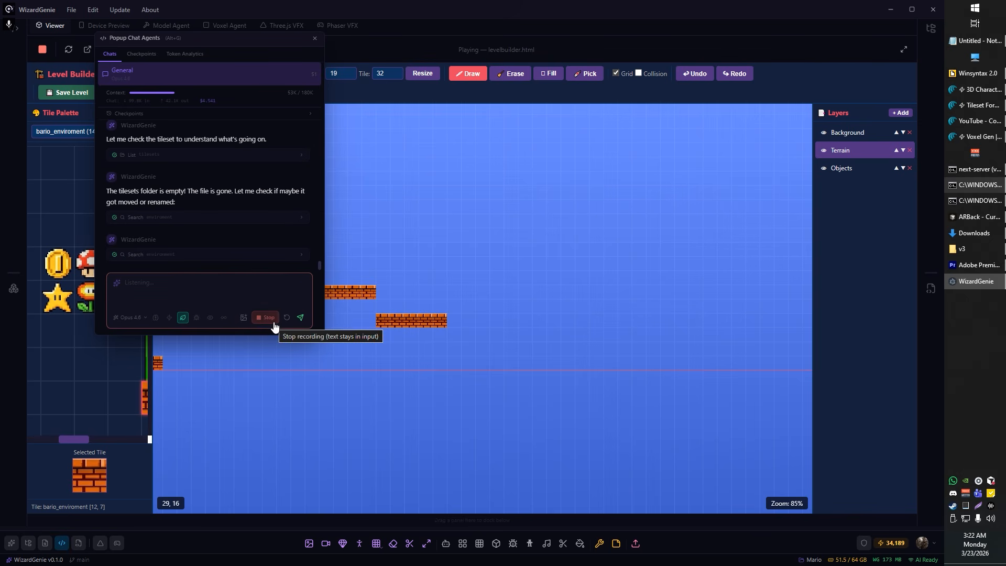
{"action": "left_click_drag", "start_coordinate": [229, 45], "coordinate": [620, 204]}
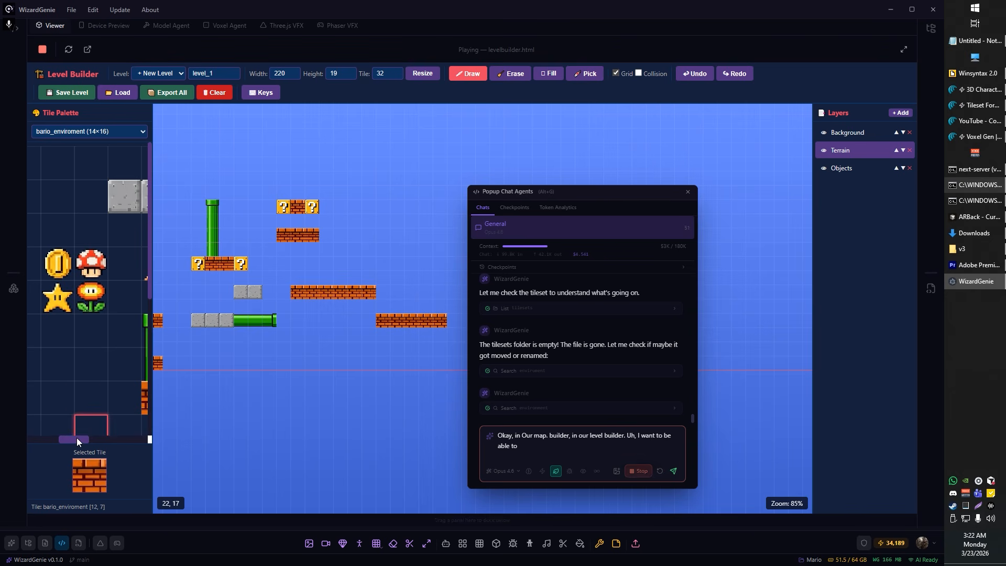
Step: Dictate a level builder request to flag tiles as passable decoration or as question-mark blocks giving a random coin or mushroom when hit, consulting the tile palette
{"action": "left_click_drag", "start_coordinate": [76, 439], "coordinate": [118, 432]}
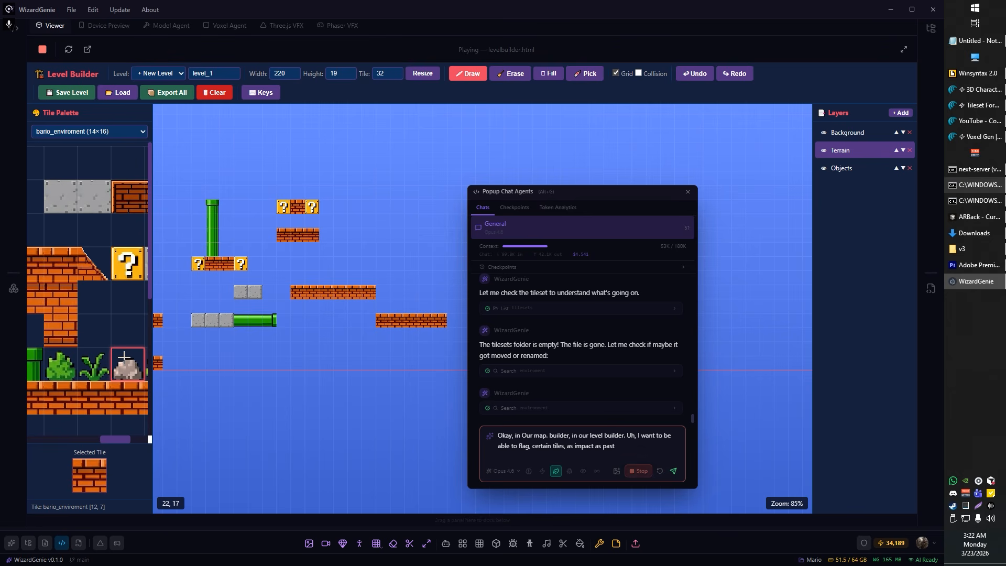
{"action": "scroll", "coordinate": [124, 357], "scroll_direction": "down", "scroll_amount": 1}
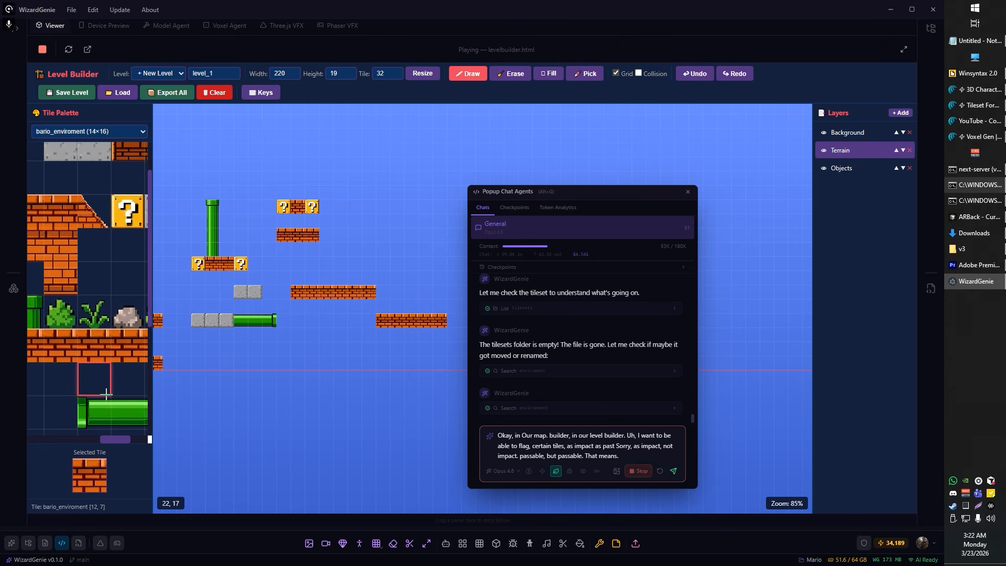
{"action": "left_click_drag", "start_coordinate": [107, 438], "coordinate": [118, 436]}
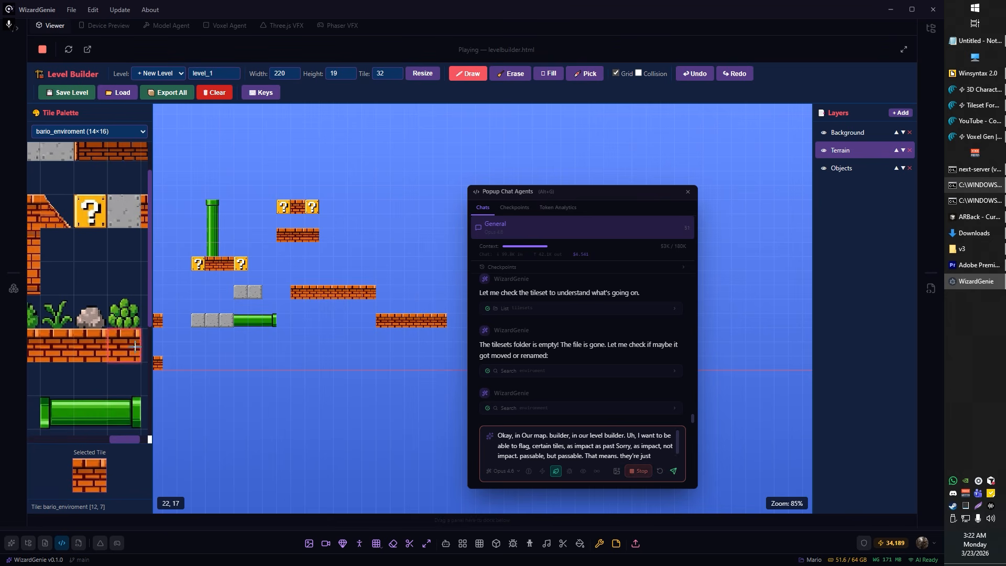
{"action": "left_click_drag", "start_coordinate": [150, 320], "coordinate": [155, 287]}
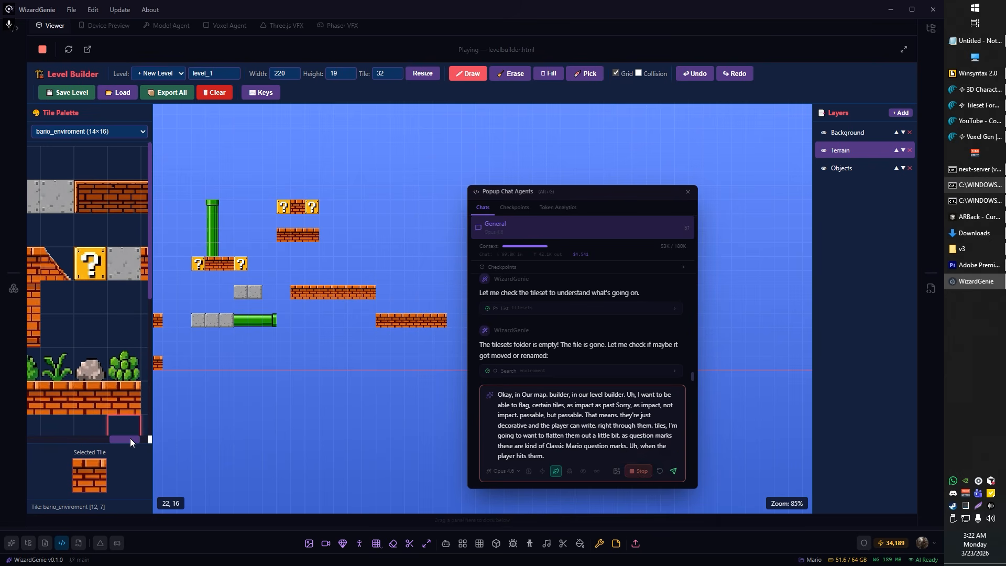
{"action": "mouse_move", "coordinate": [130, 438]}
{"action": "left_mouse_down"}
{"action": "mouse_move", "coordinate": [142, 434]}
{"action": "mouse_move", "coordinate": [74, 438]}
{"action": "mouse_move", "coordinate": [122, 427]}
{"action": "left_mouse_up"}
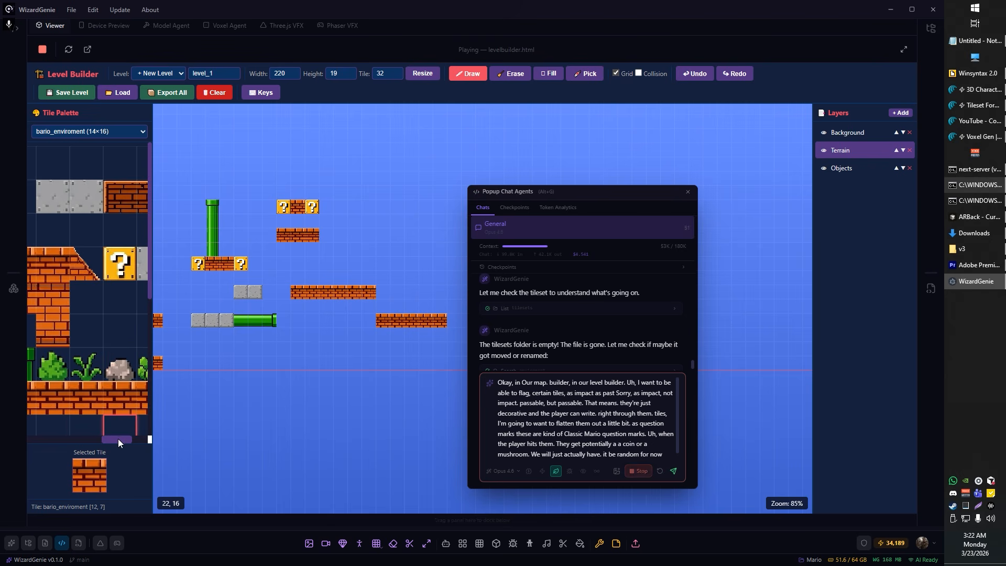
{"action": "left_click_drag", "start_coordinate": [118, 438], "coordinate": [71, 439]}
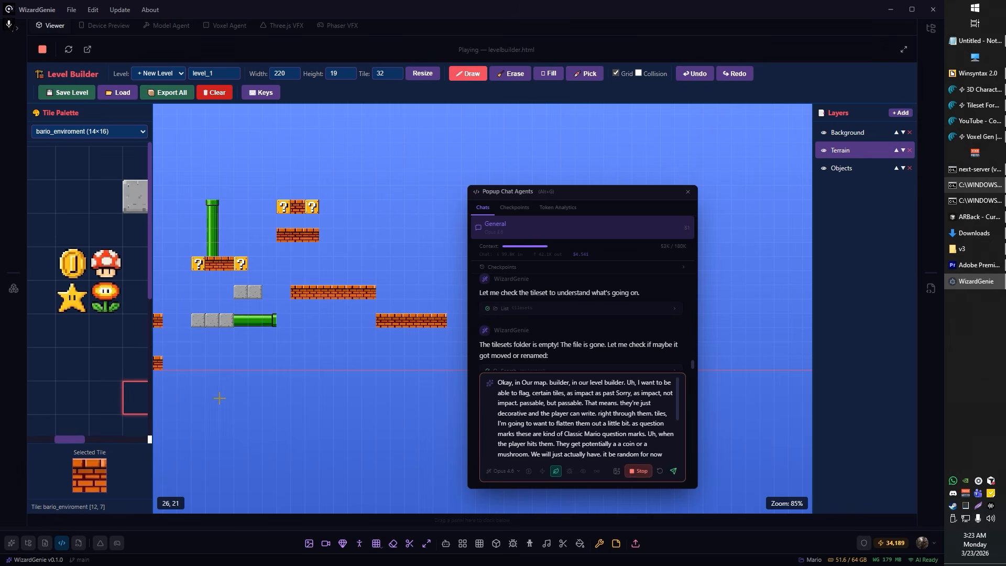
{"action": "scroll", "coordinate": [248, 262], "scroll_direction": "up", "scroll_amount": 5}
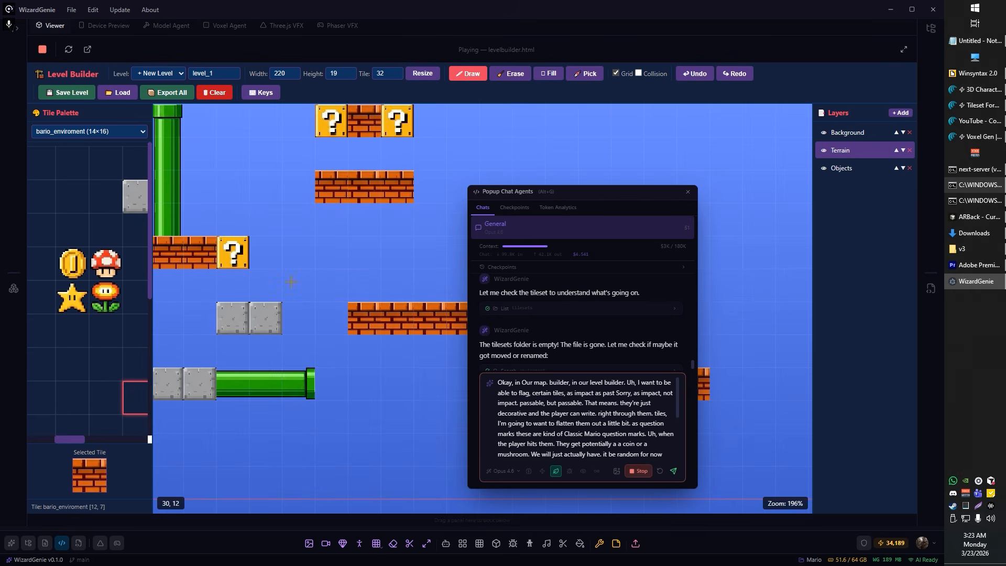
{"action": "scroll", "coordinate": [293, 276], "scroll_direction": "down", "scroll_amount": 2}
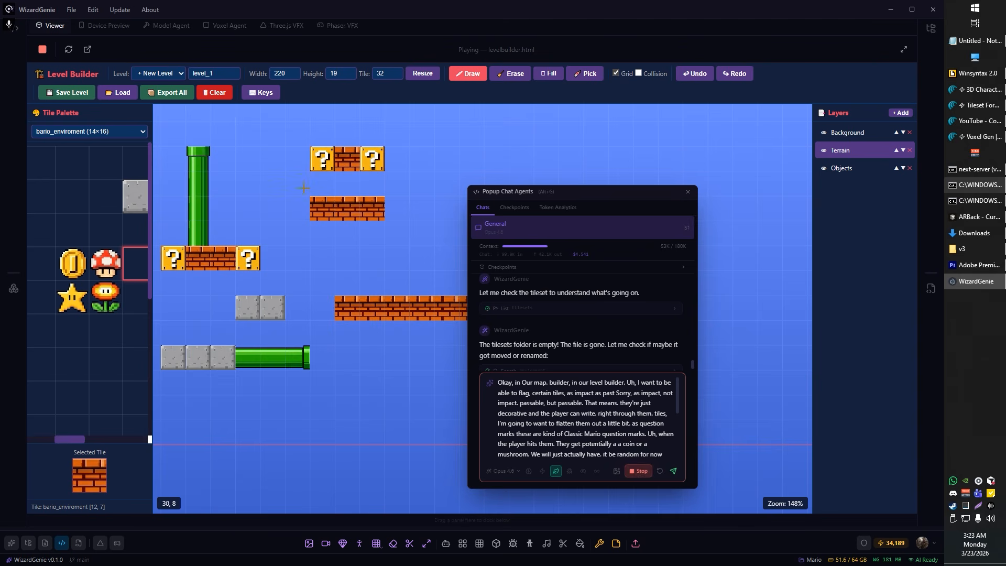
{"action": "left_click_drag", "start_coordinate": [294, 179], "coordinate": [321, 227]}
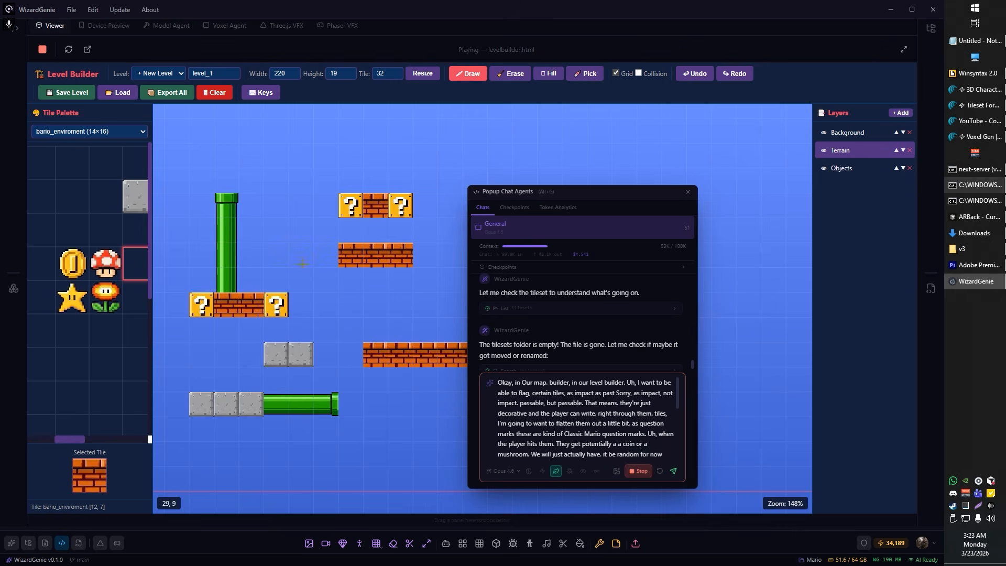
{"action": "scroll", "coordinate": [303, 263], "scroll_direction": "down", "scroll_amount": 4}
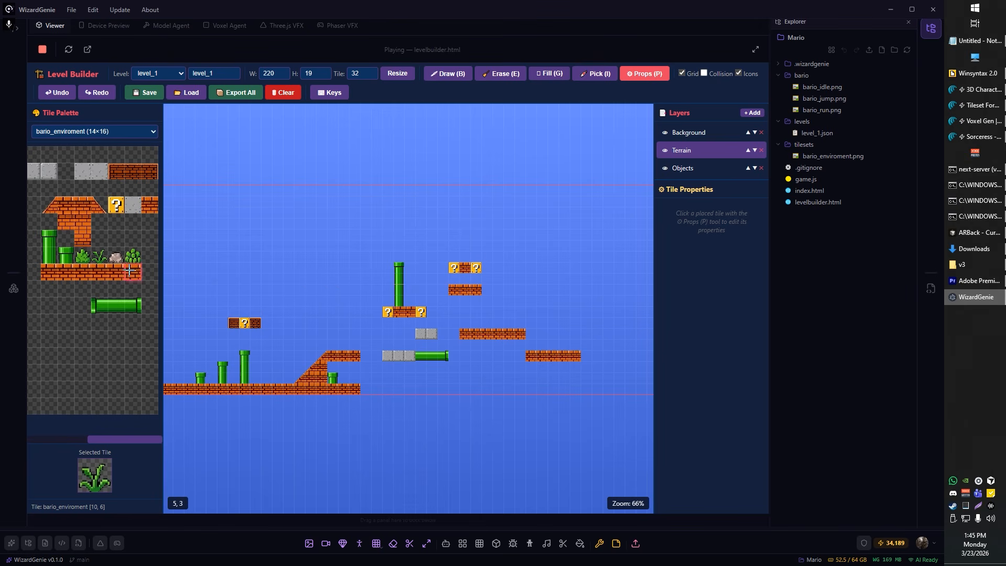
{"action": "left_click", "coordinate": [133, 255]}
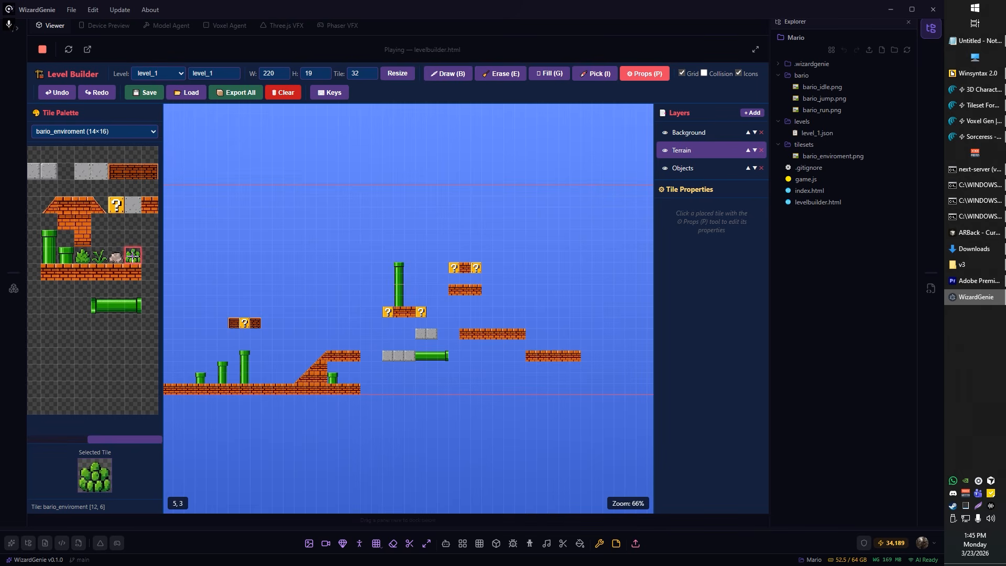
{"action": "left_click", "coordinate": [116, 256]}
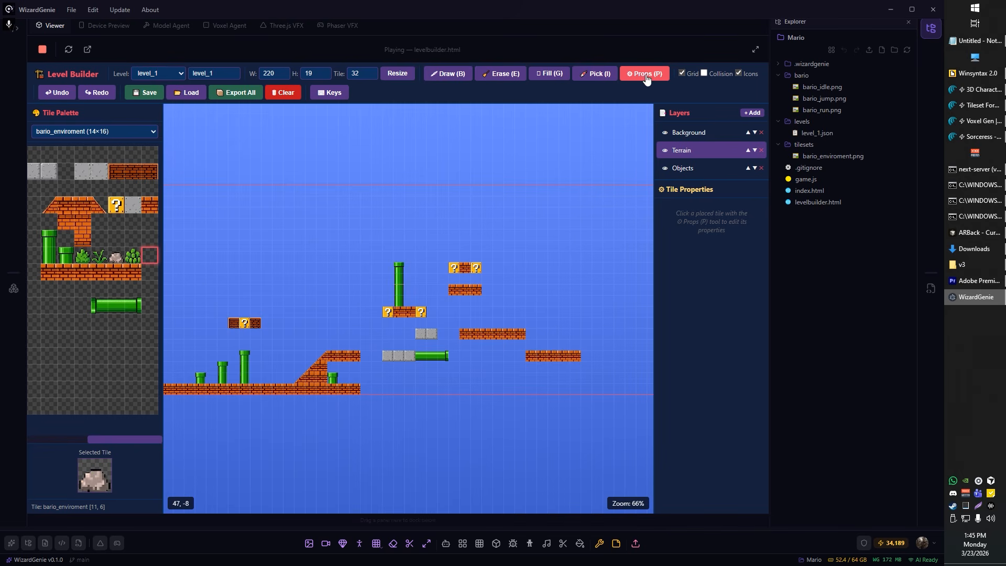
Step: Assign the Mushroom question reward to the question block floating above the tallest ground pipe
{"action": "scroll", "coordinate": [224, 330], "scroll_direction": "up", "scroll_amount": 10}
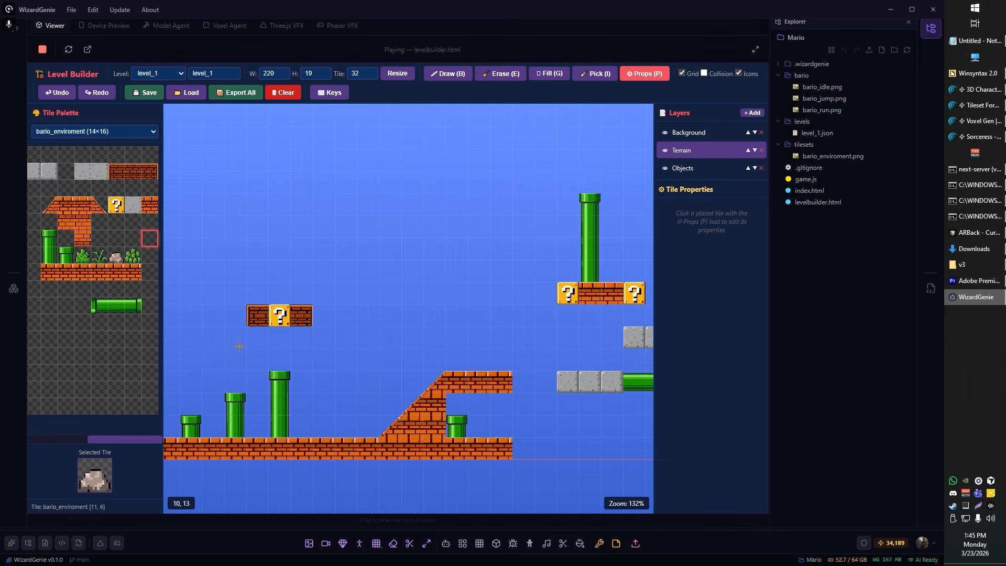
{"action": "left_click", "coordinate": [290, 306]}
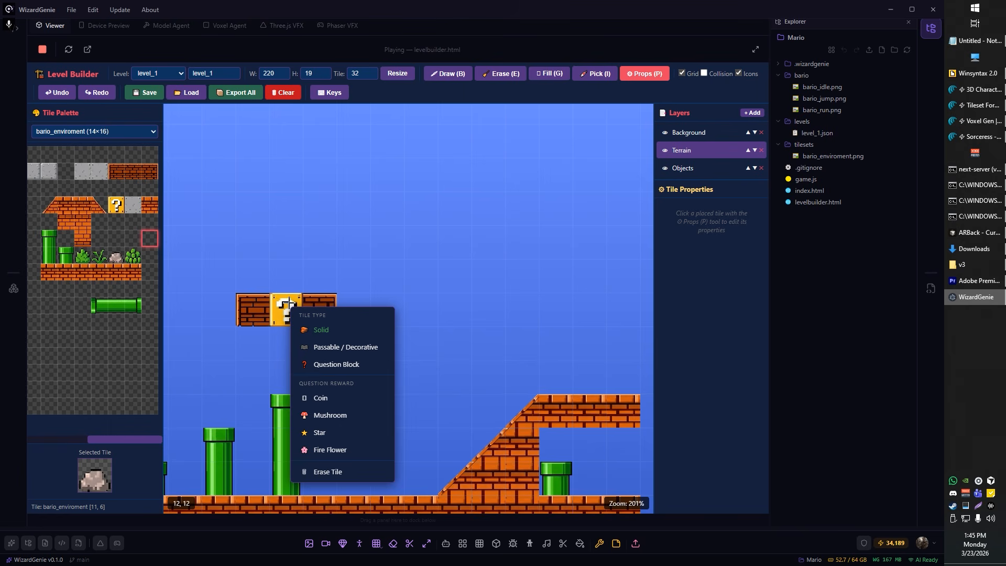
{"action": "left_click", "coordinate": [330, 415]}
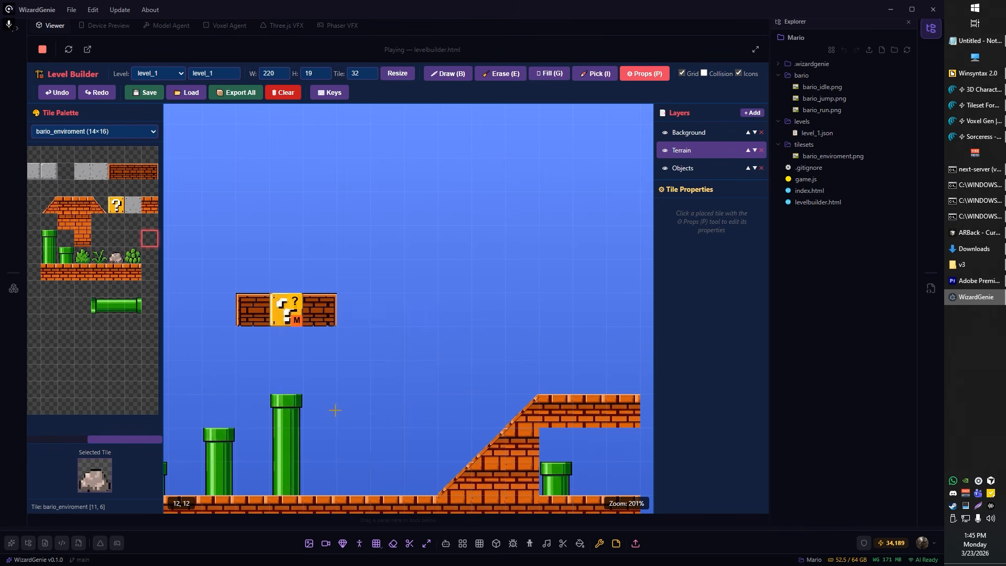
Step: Assign a question reward to the question block near the level's start and a Star reward to the first question block beneath the raised tall pipe
{"action": "scroll", "coordinate": [360, 343], "scroll_direction": "down", "scroll_amount": 9}
{"action": "scroll", "coordinate": [223, 358], "scroll_direction": "up", "scroll_amount": 5}
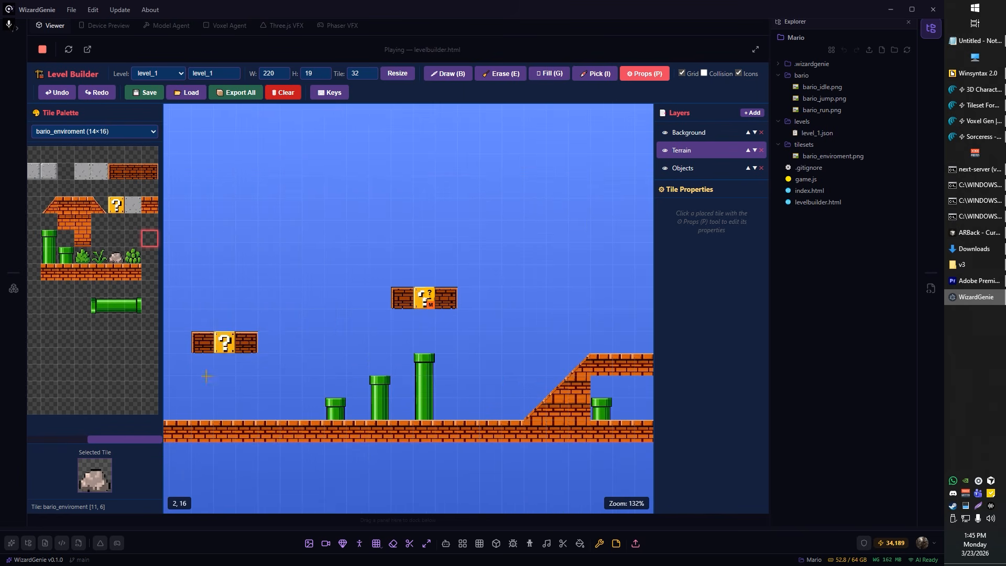
{"action": "left_click", "coordinate": [225, 345]}
{"action": "left_click", "coordinate": [257, 262]}
{"action": "scroll", "coordinate": [394, 324], "scroll_direction": "right", "scroll_amount": 6}
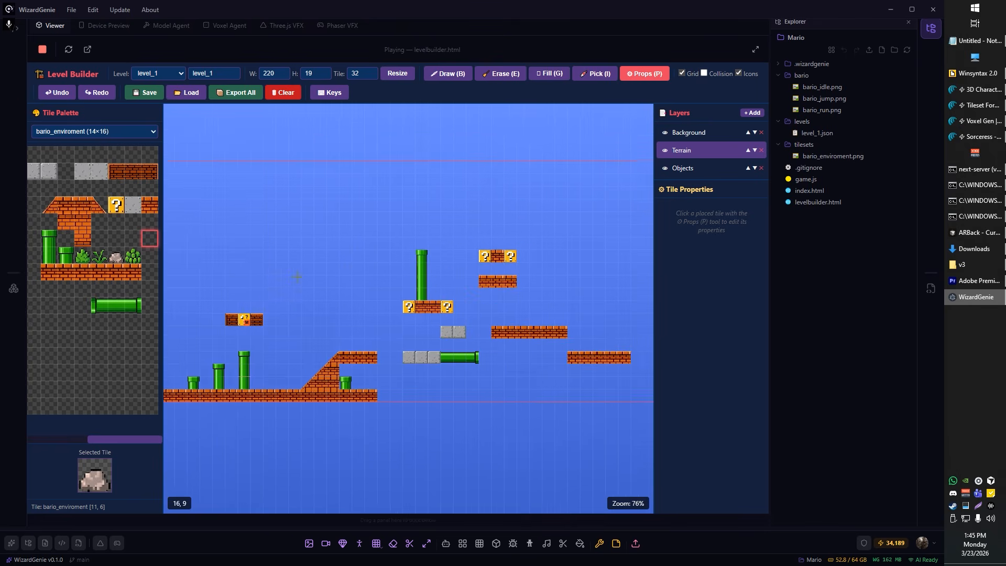
{"action": "left_click", "coordinate": [381, 327]}
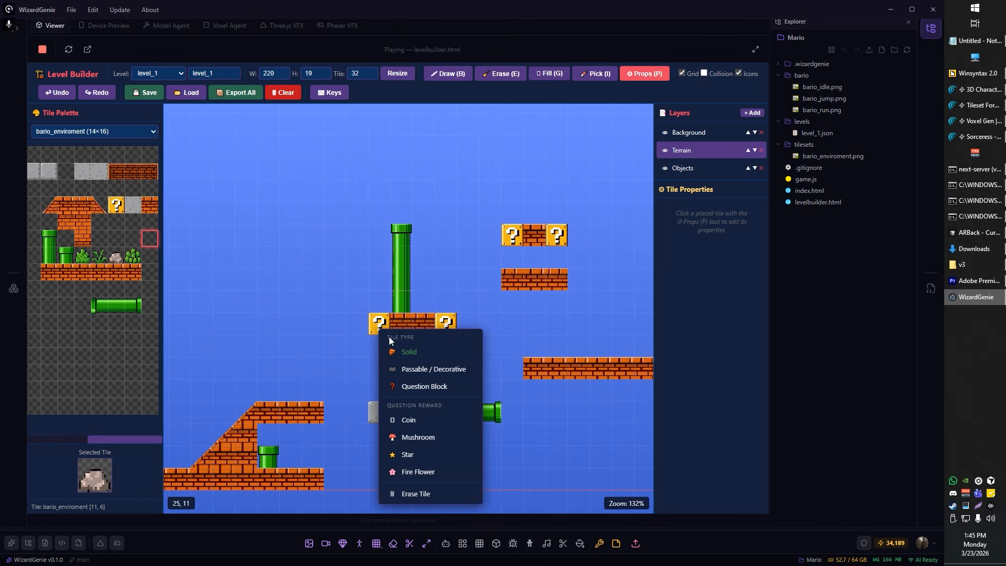
{"action": "left_click", "coordinate": [424, 438]}
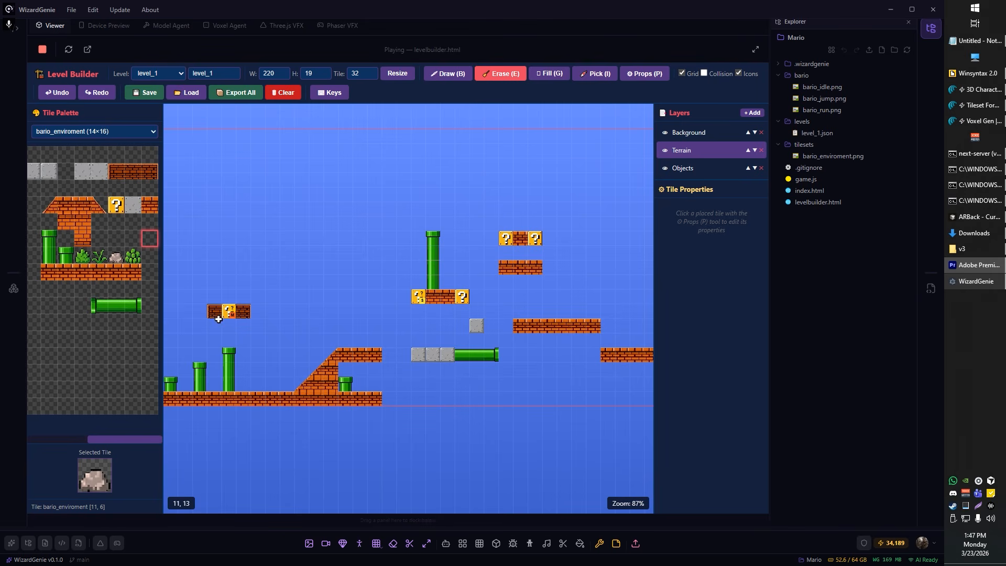
{"action": "scroll", "coordinate": [261, 337], "scroll_direction": "up", "scroll_amount": 5}
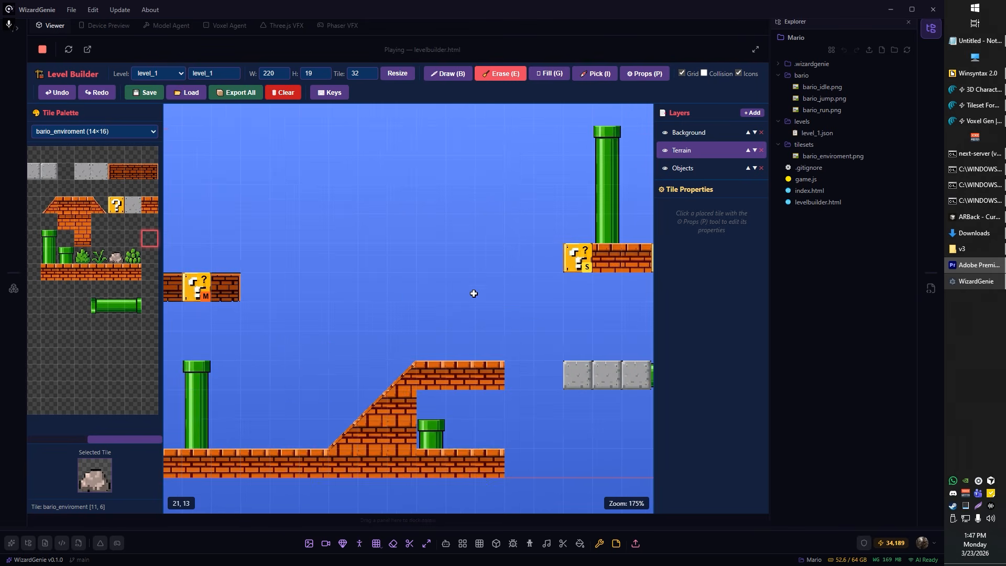
{"action": "left_click_drag", "start_coordinate": [457, 280], "coordinate": [261, 323]}
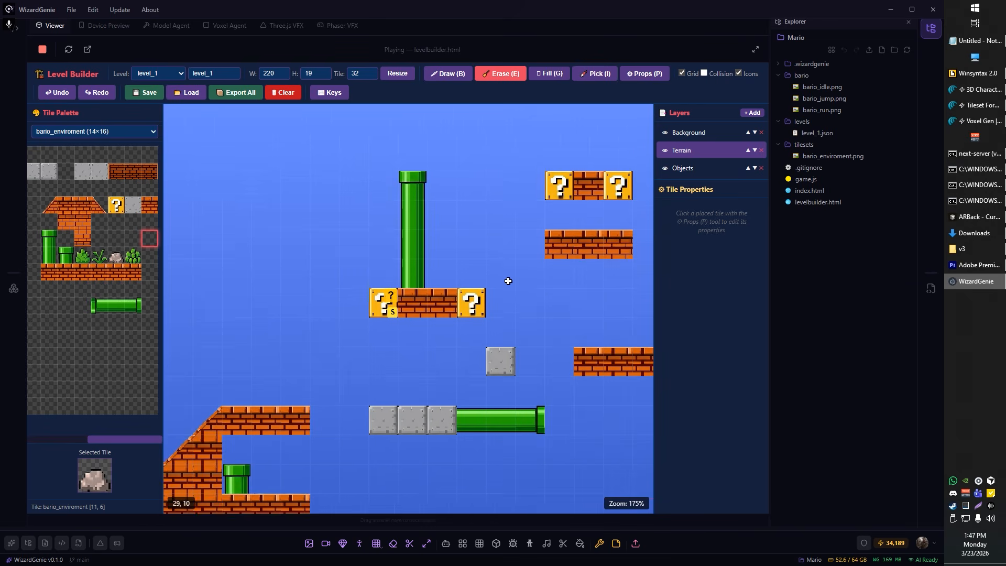
{"action": "left_click_drag", "start_coordinate": [505, 266], "coordinate": [360, 305]}
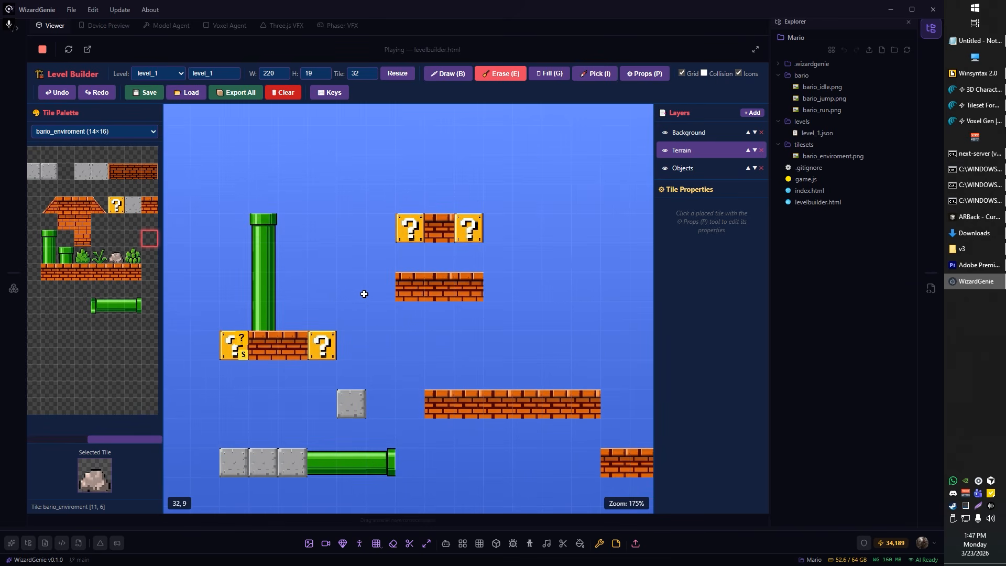
{"action": "left_click_drag", "start_coordinate": [548, 281], "coordinate": [456, 254]}
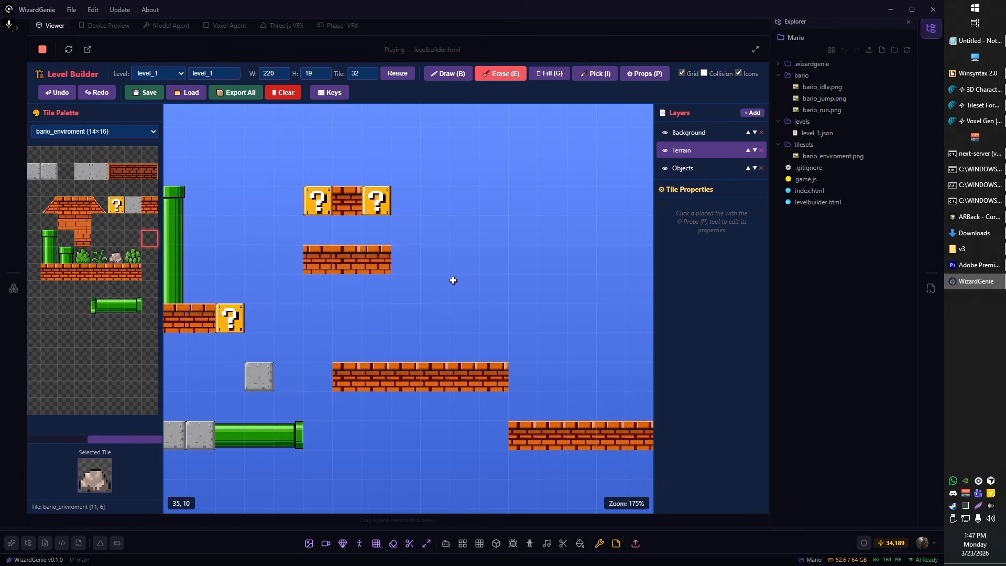
{"action": "scroll", "coordinate": [507, 296], "scroll_direction": "down", "scroll_amount": 3}
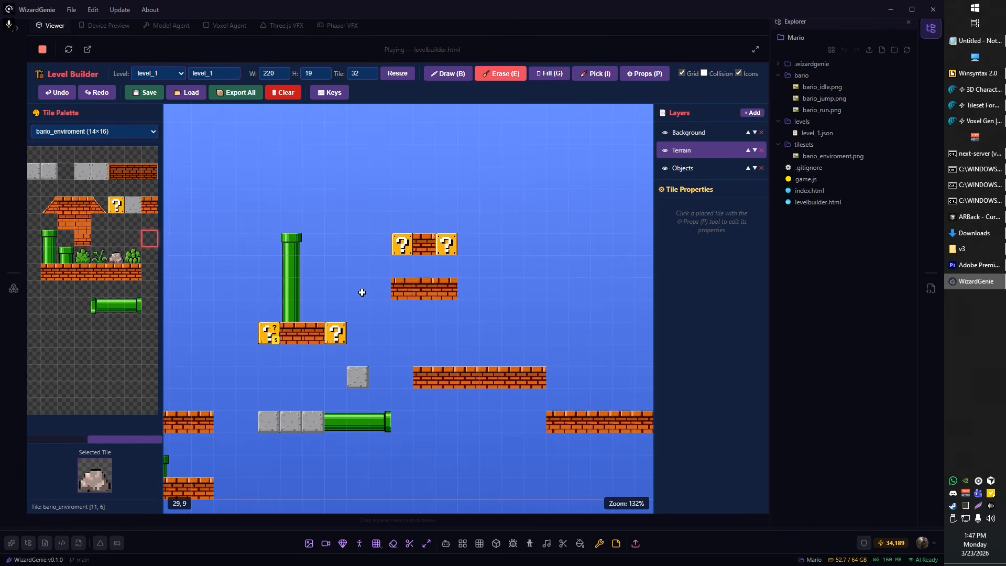
{"action": "left_click_drag", "start_coordinate": [360, 293], "coordinate": [421, 303]}
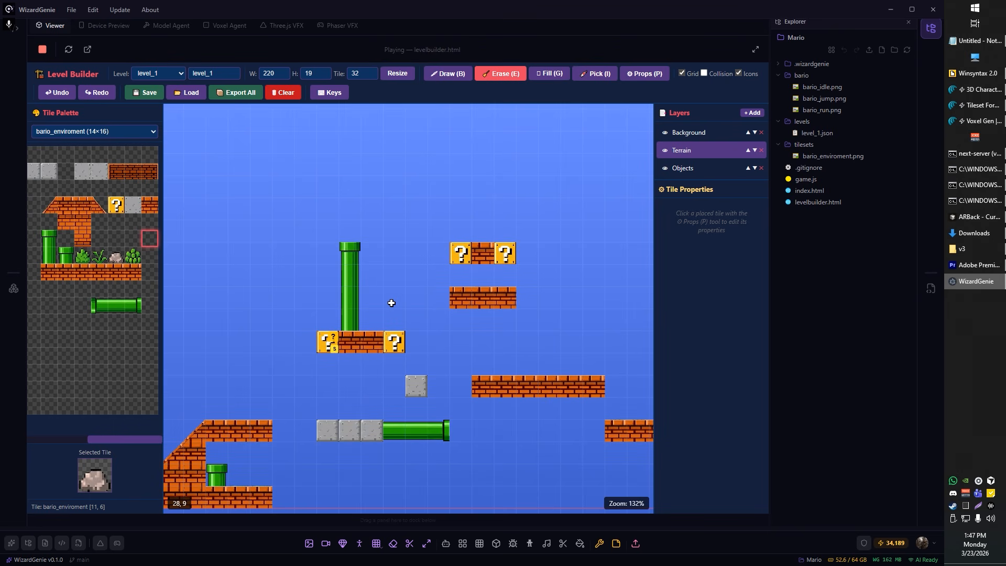
{"action": "left_click_drag", "start_coordinate": [322, 339], "coordinate": [495, 300]}
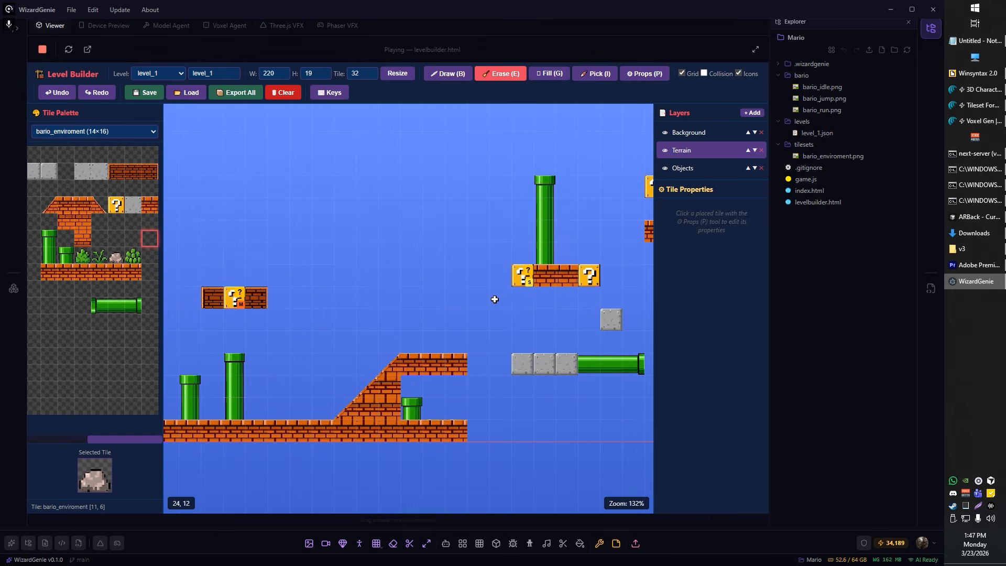
Step: Open the tile type options for the Mushroom question block and for the brick directly before it
{"action": "scroll", "coordinate": [228, 312], "scroll_direction": "up", "scroll_amount": 5}
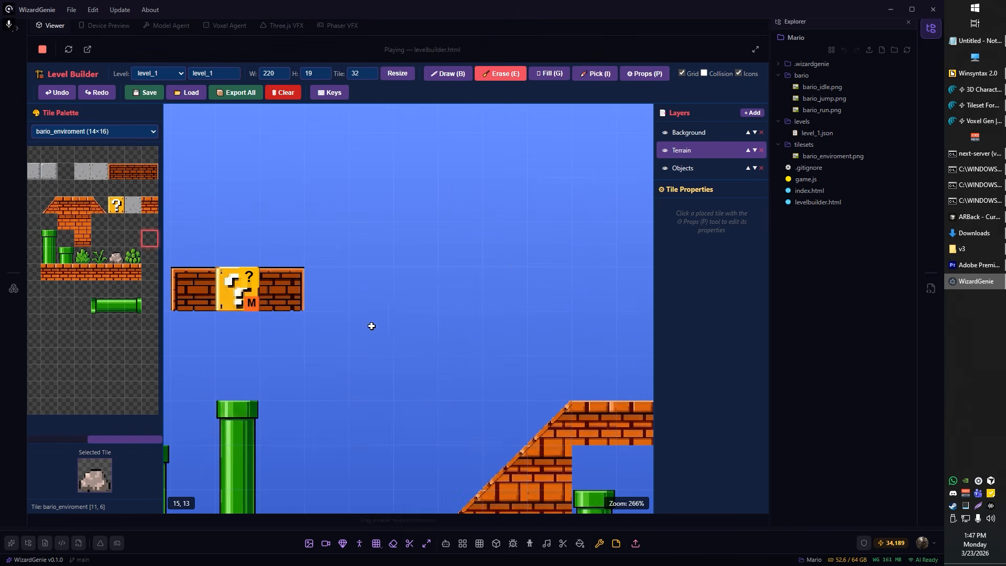
{"action": "right_click", "coordinate": [248, 285]}
{"action": "right_click", "coordinate": [197, 289]}
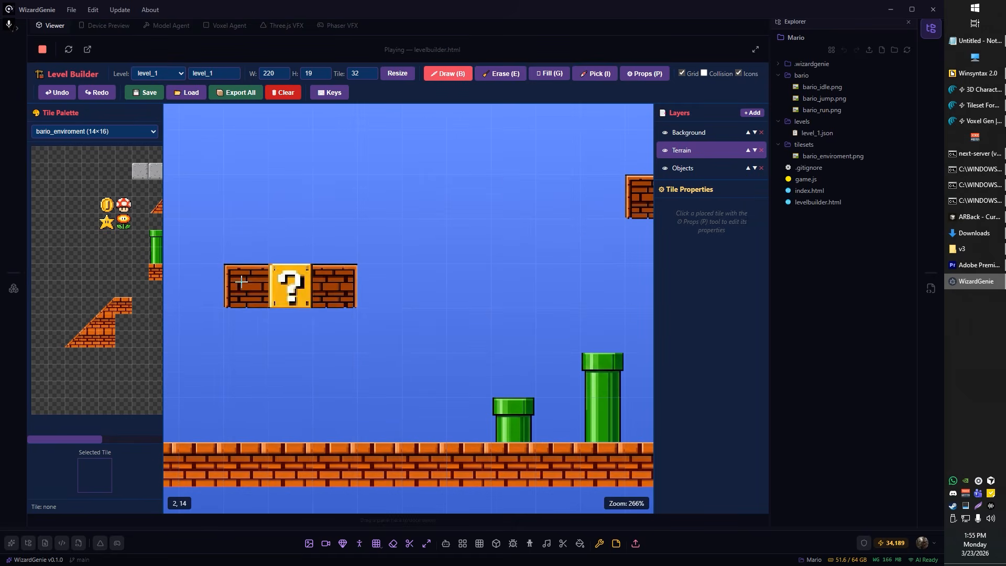
Step: Flag both bricks flanking the first question block near the level's start as Breakable Brick
{"action": "right_click", "coordinate": [241, 282]}
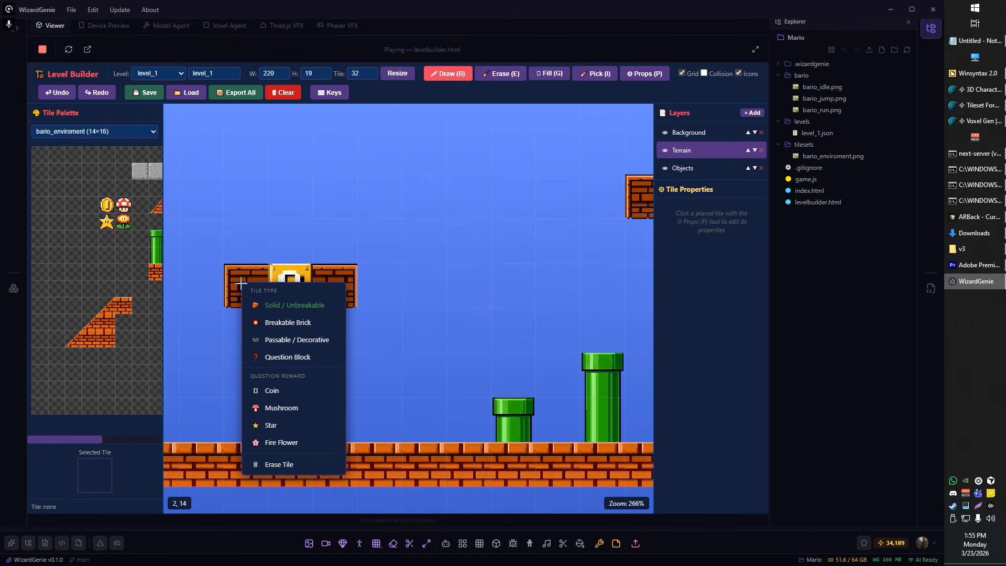
{"action": "left_click", "coordinate": [292, 322]}
{"action": "right_click", "coordinate": [329, 293]}
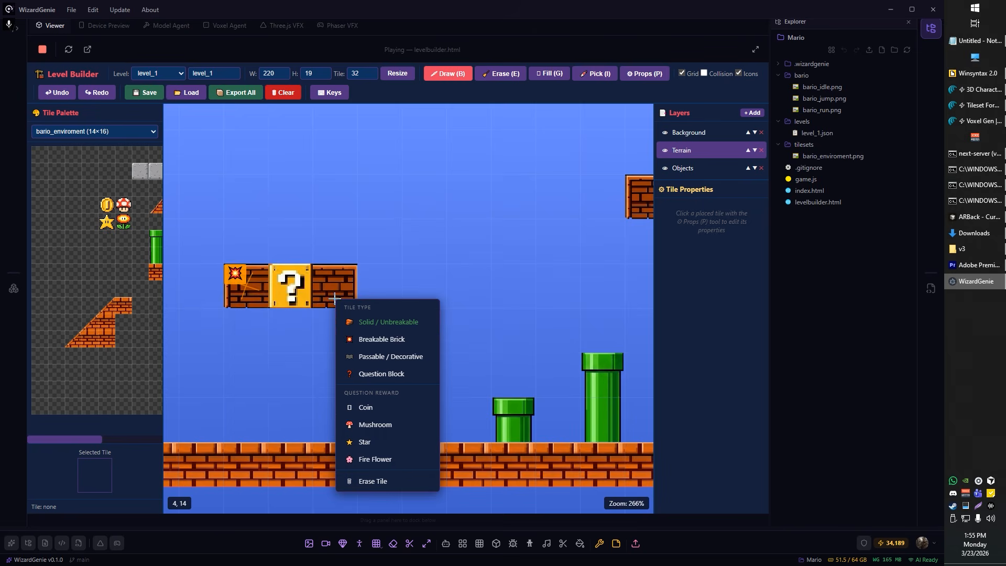
{"action": "left_click", "coordinate": [361, 332]}
{"action": "scroll", "coordinate": [333, 274], "scroll_direction": "down", "scroll_amount": 1}
{"action": "scroll", "coordinate": [321, 271], "scroll_direction": "up", "scroll_amount": 7}
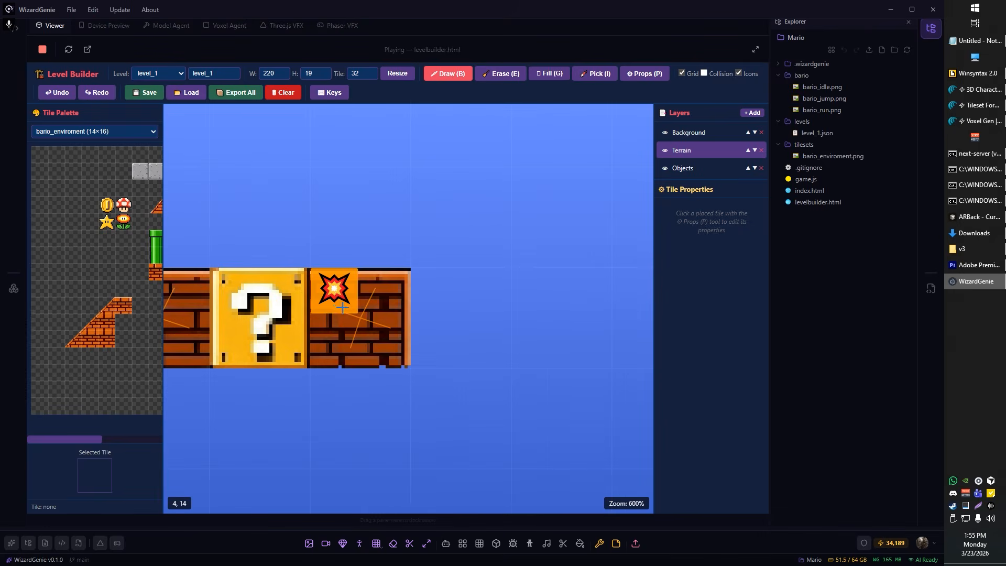
Step: Flag the two bricks flanking the question block above the tallest ground pipe as Breakable Brick
{"action": "scroll", "coordinate": [328, 286], "scroll_direction": "down", "scroll_amount": 12}
{"action": "scroll", "coordinate": [506, 257], "scroll_direction": "up", "scroll_amount": 8}
{"action": "right_click", "coordinate": [506, 254]}
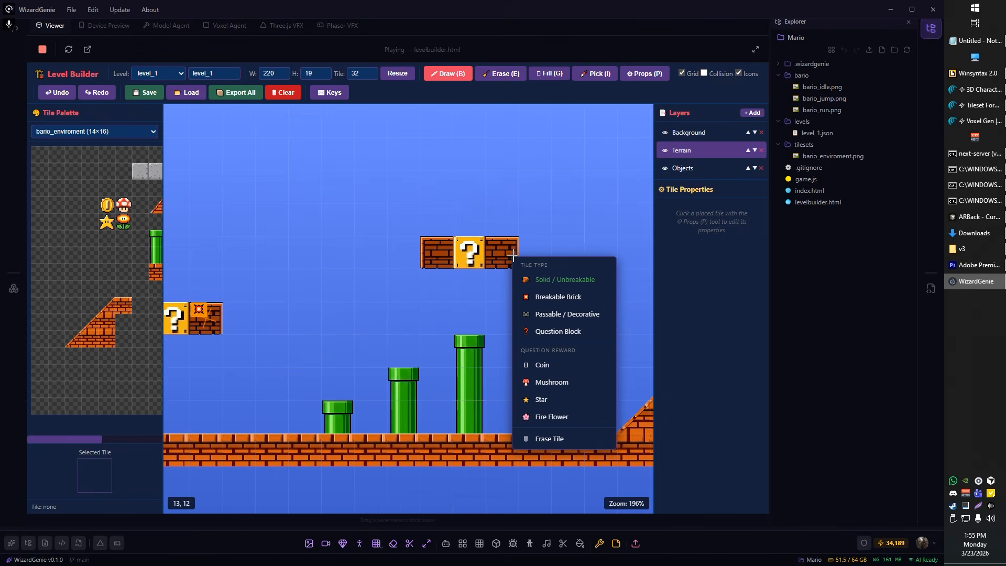
{"action": "left_click", "coordinate": [550, 295]}
{"action": "right_click", "coordinate": [435, 258]}
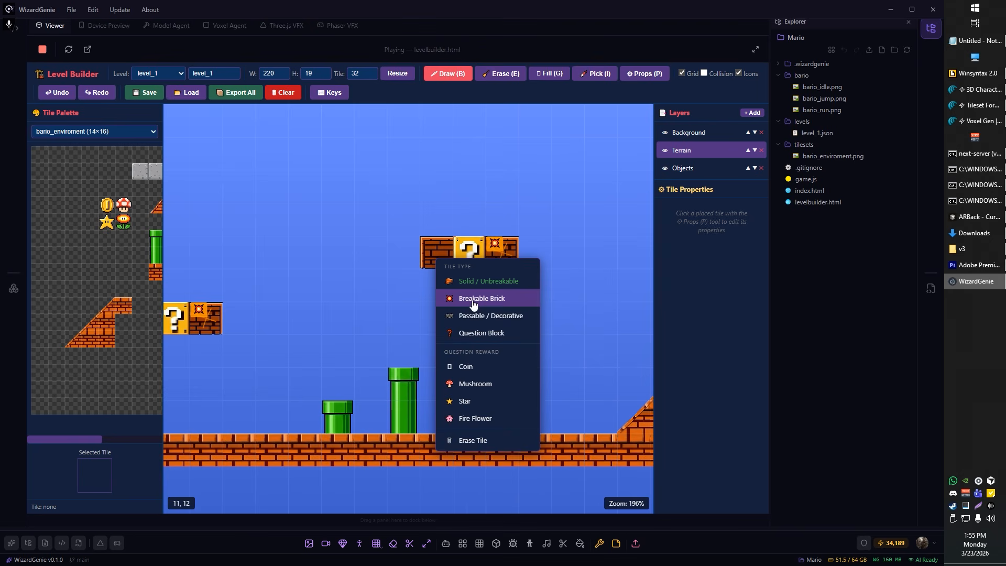
{"action": "left_click", "coordinate": [471, 300]}
Step: Flag the three overhanging brick tiles extending from the ramp's upper edge as Breakable Brick
{"action": "left_click_drag", "start_coordinate": [639, 316], "coordinate": [411, 286]}
{"action": "scroll", "coordinate": [433, 273], "scroll_direction": "up", "scroll_amount": 4}
{"action": "right_click", "coordinate": [550, 315]}
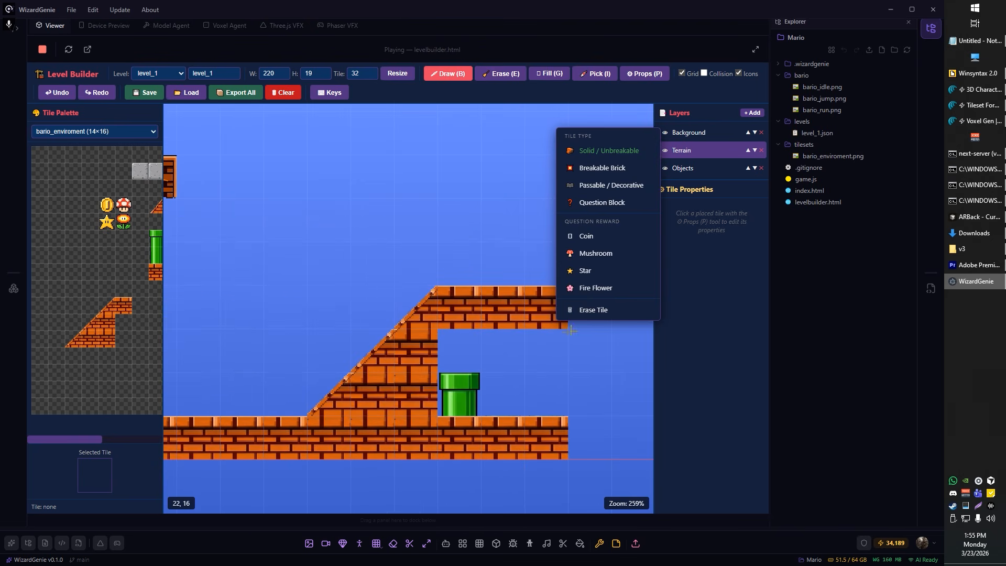
{"action": "left_click", "coordinate": [601, 167]}
{"action": "right_click", "coordinate": [496, 294]}
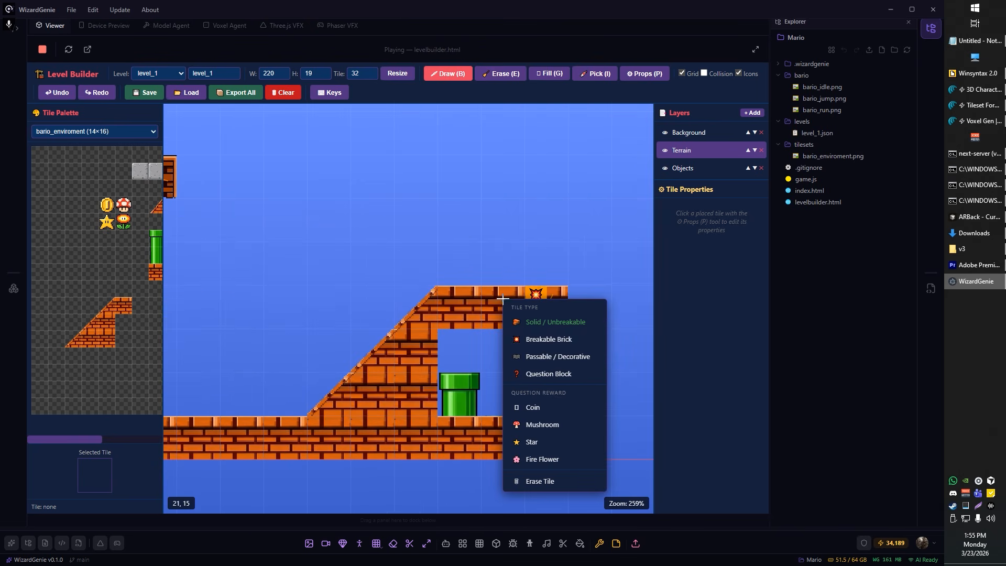
{"action": "left_click", "coordinate": [532, 338]}
{"action": "right_click", "coordinate": [461, 314]}
{"action": "left_click", "coordinate": [498, 354]}
Step: Set the third stone block, directly beside the horizontal green pipe, to Solid / Unbreakable
{"action": "scroll", "coordinate": [530, 318], "scroll_direction": "down", "scroll_amount": 6}
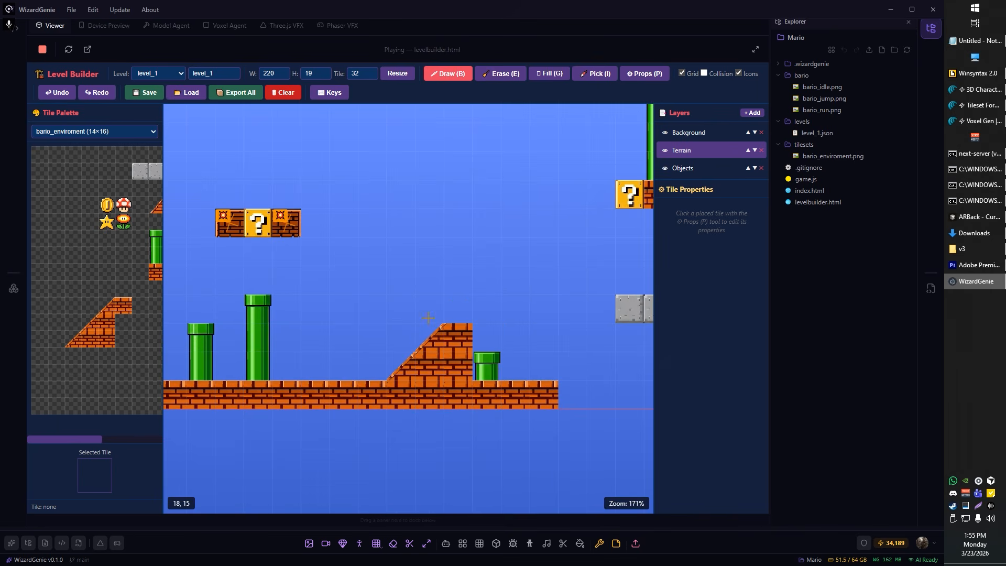
{"action": "scroll", "coordinate": [562, 286], "scroll_direction": "up", "scroll_amount": 8}
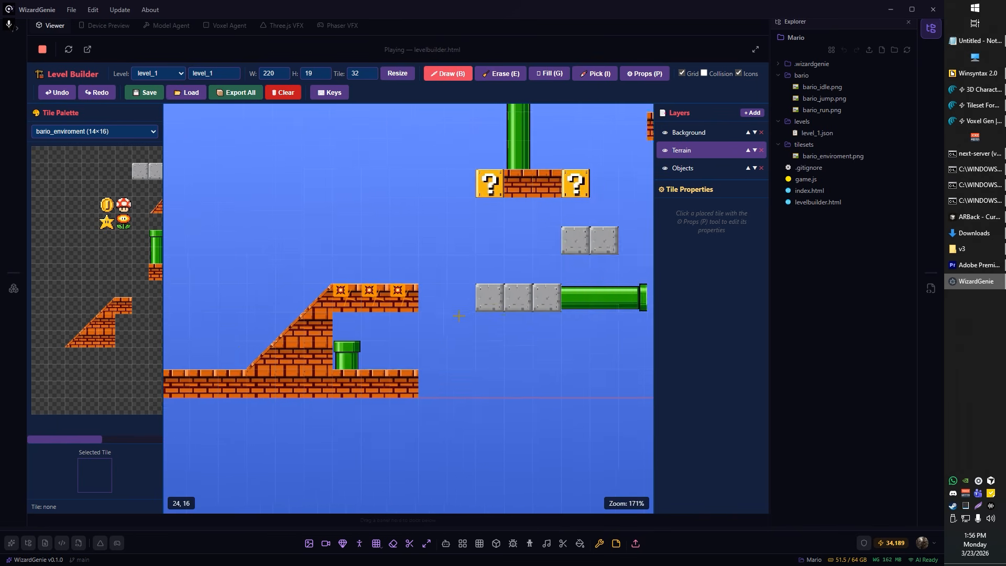
{"action": "right_click", "coordinate": [560, 290]}
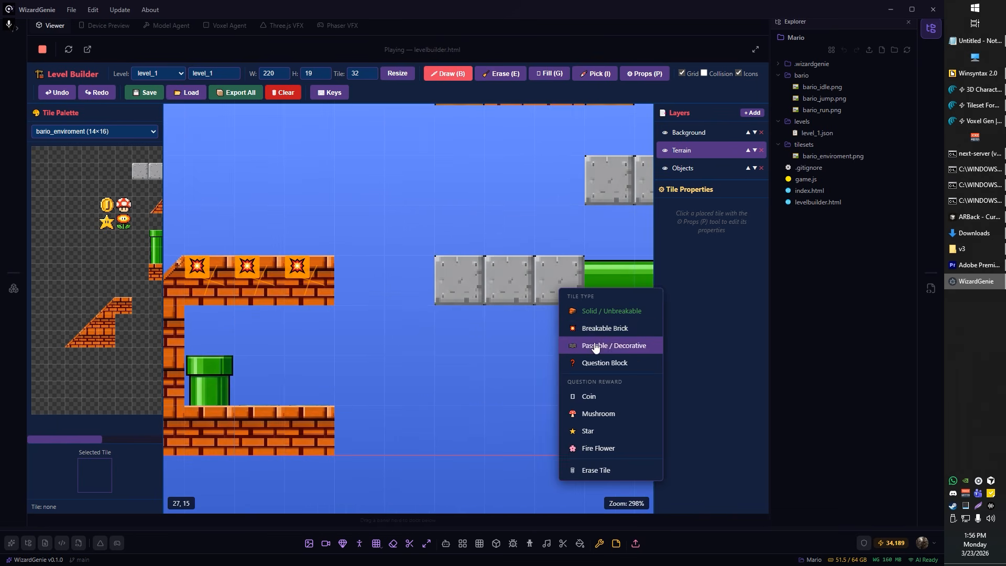
{"action": "left_click", "coordinate": [593, 315]}
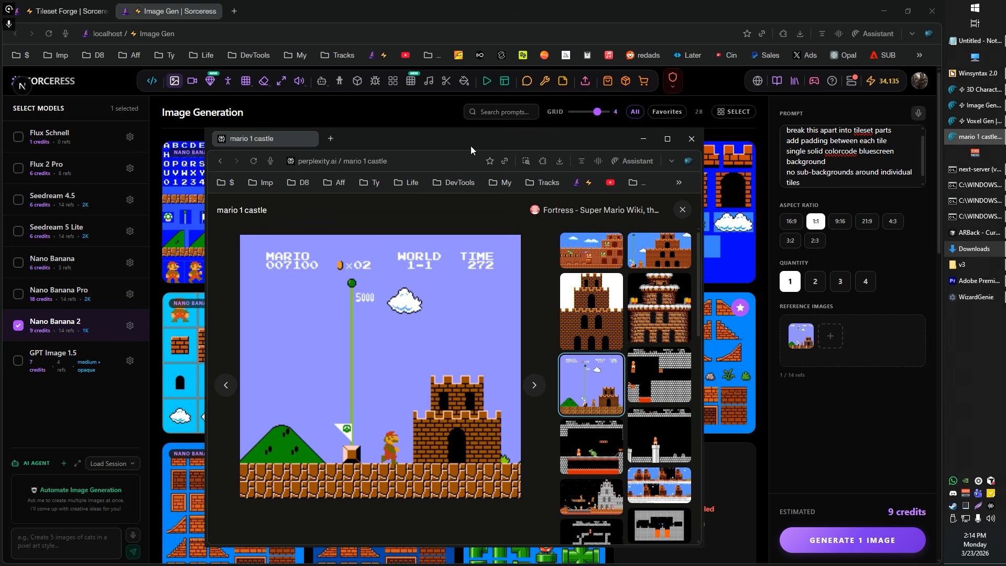
Step: Switch to Sorceress Image Generation and compare the mario 1 castle reference picture with the generated tilesets, moving its window away and back
{"action": "left_click_drag", "start_coordinate": [472, 146], "coordinate": [513, 117]}
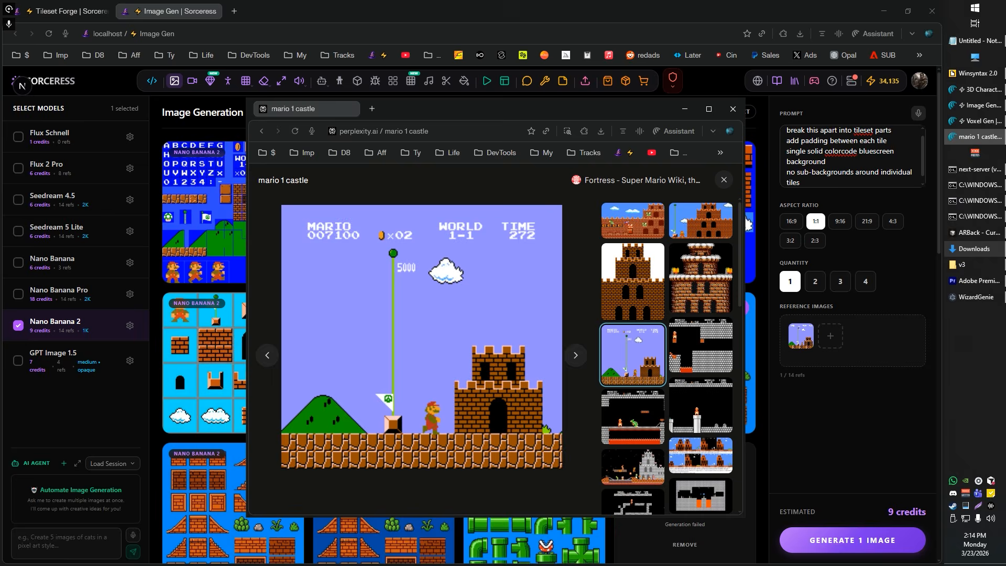
{"action": "left_click", "coordinate": [733, 109]}
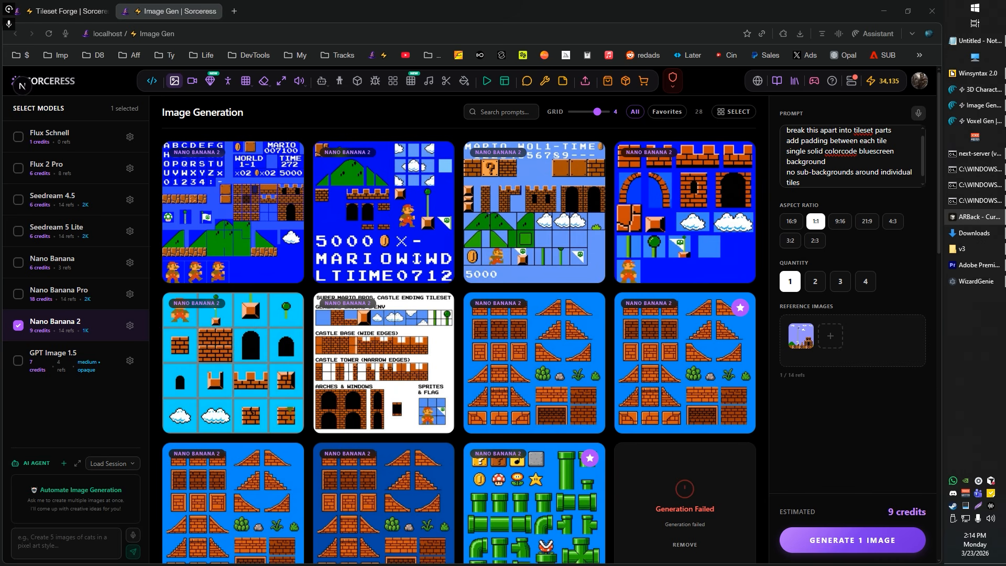
{"action": "left_click_drag", "start_coordinate": [1005, 78], "coordinate": [535, 99]}
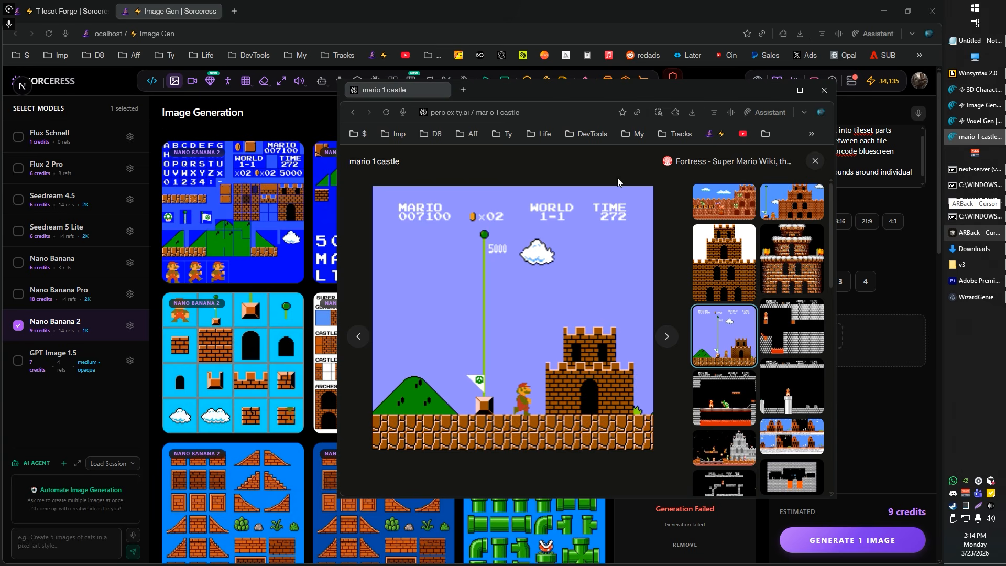
Step: Move the castle reference window away, then review the tileset prompt and inspect the first two generated castle tilesets at full size
{"action": "left_click_drag", "start_coordinate": [528, 89], "coordinate": [1005, 89]}
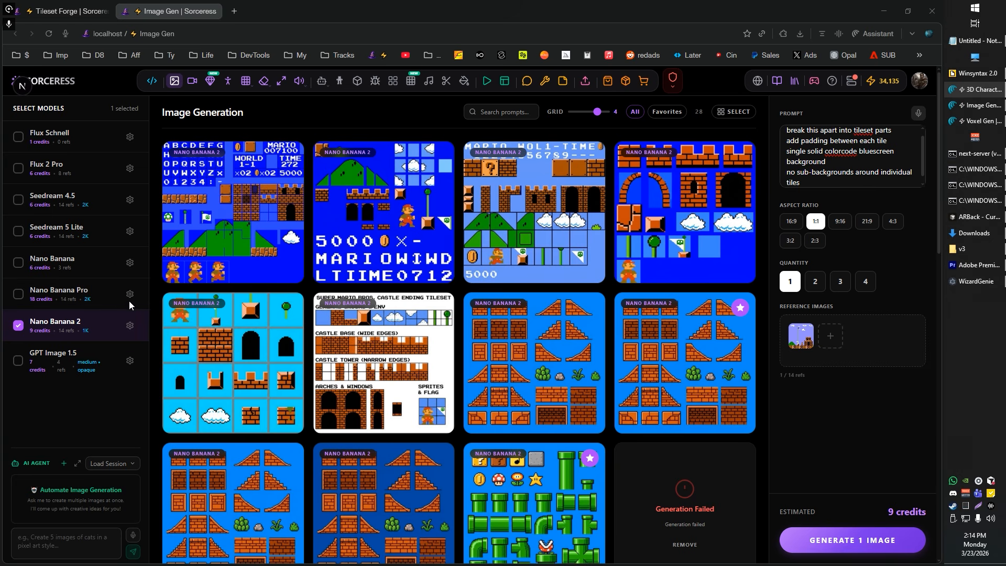
{"action": "scroll", "coordinate": [824, 168], "scroll_direction": "up", "scroll_amount": 1}
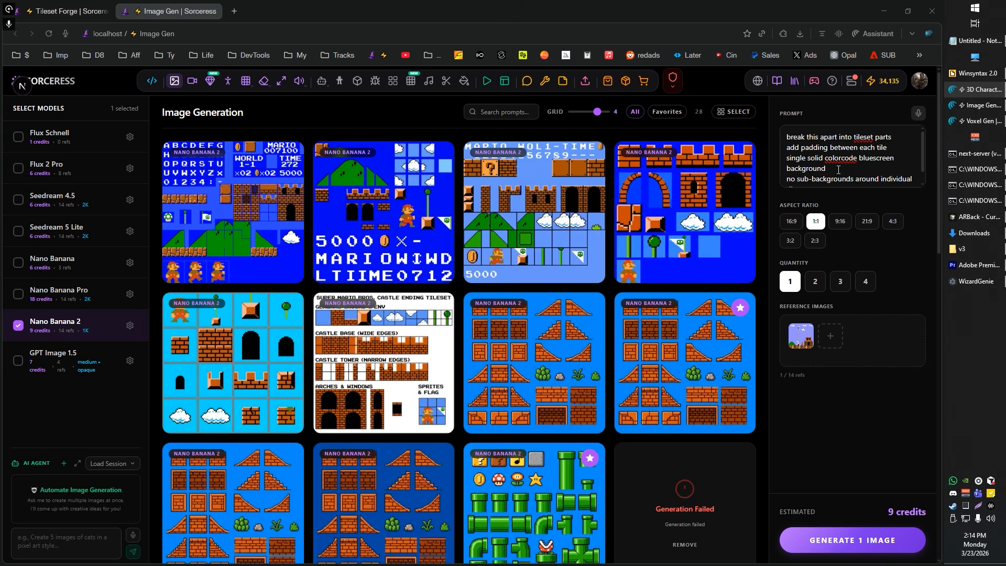
{"action": "left_click_drag", "start_coordinate": [829, 179], "coordinate": [872, 187]}
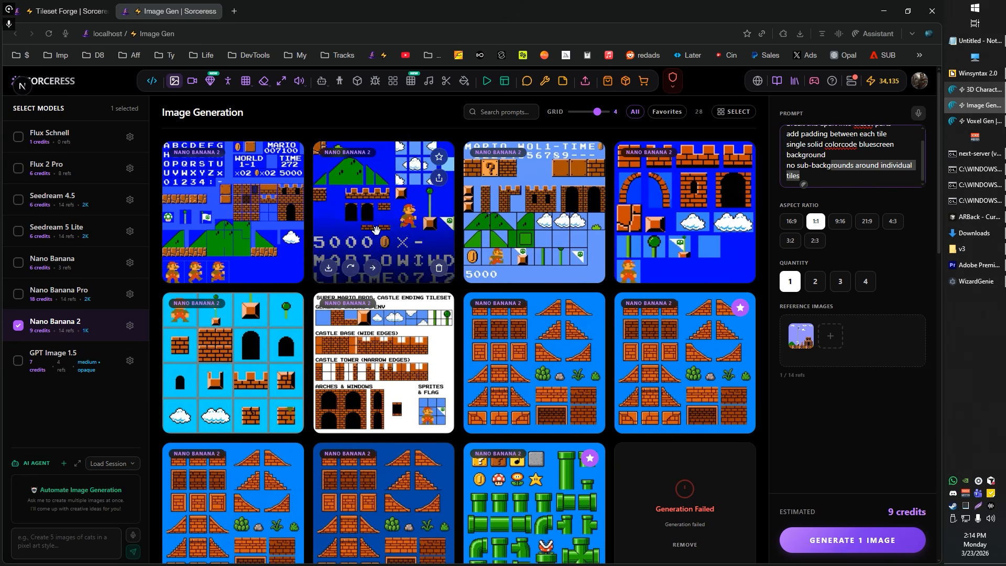
{"action": "left_click", "coordinate": [411, 231]}
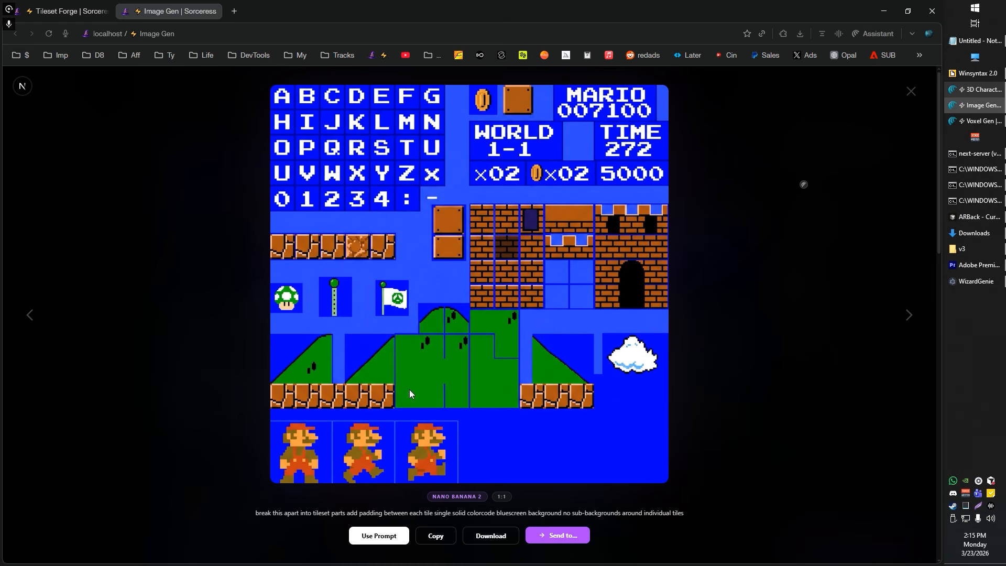
{"action": "key", "text": "Escape"}
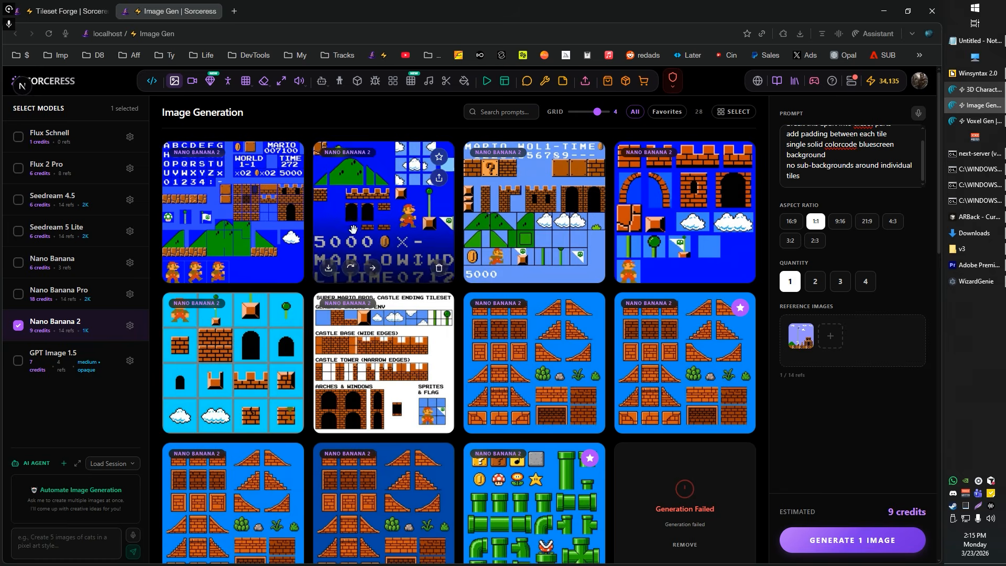
{"action": "left_click", "coordinate": [392, 211]}
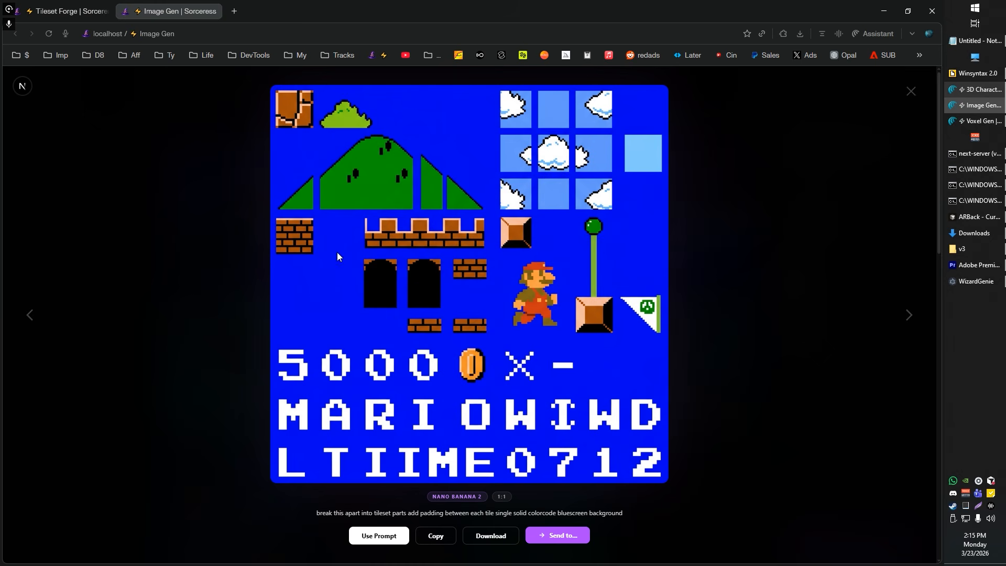
{"action": "key", "text": "Escape"}
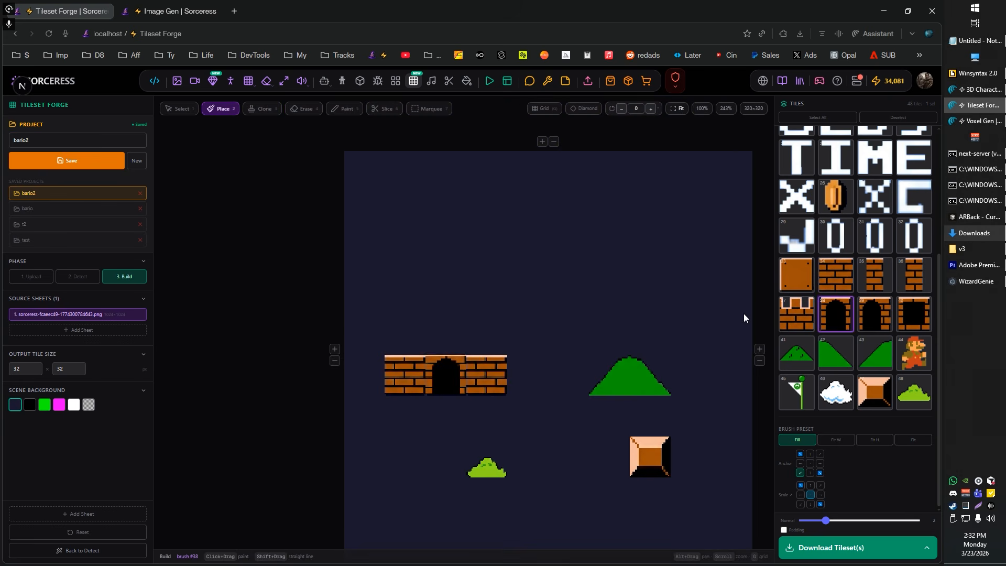
Step: Place window tiles above both ends of the castle's battlements and the flag tile above the green hill
{"action": "left_click", "coordinate": [914, 314]}
{"action": "left_click", "coordinate": [491, 257]}
{"action": "left_click", "coordinate": [796, 392]}
{"action": "left_click", "coordinate": [588, 350]}
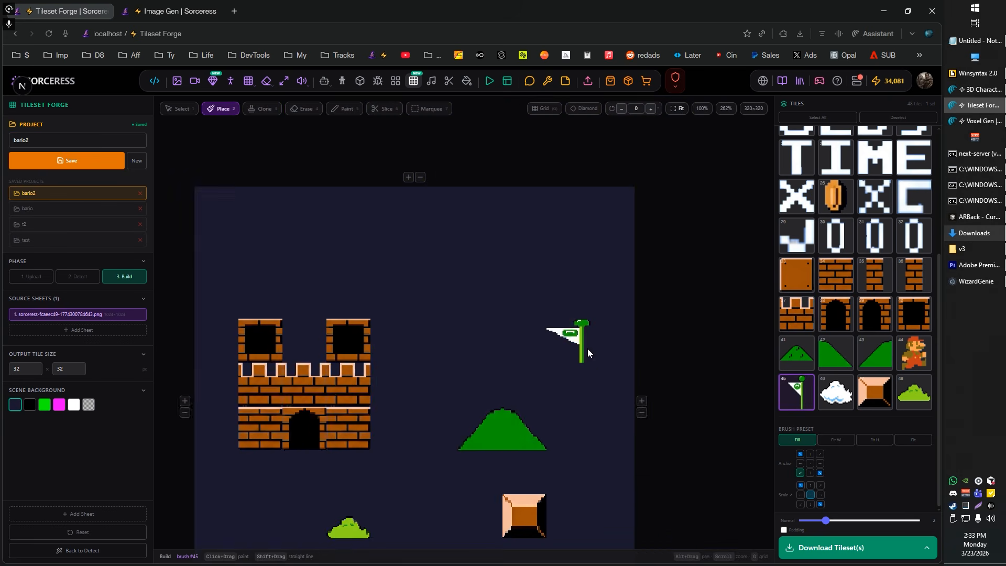
Step: Erase the stray knob pixels protruding from the flagpole below the flag
{"action": "left_click", "coordinate": [183, 387]}
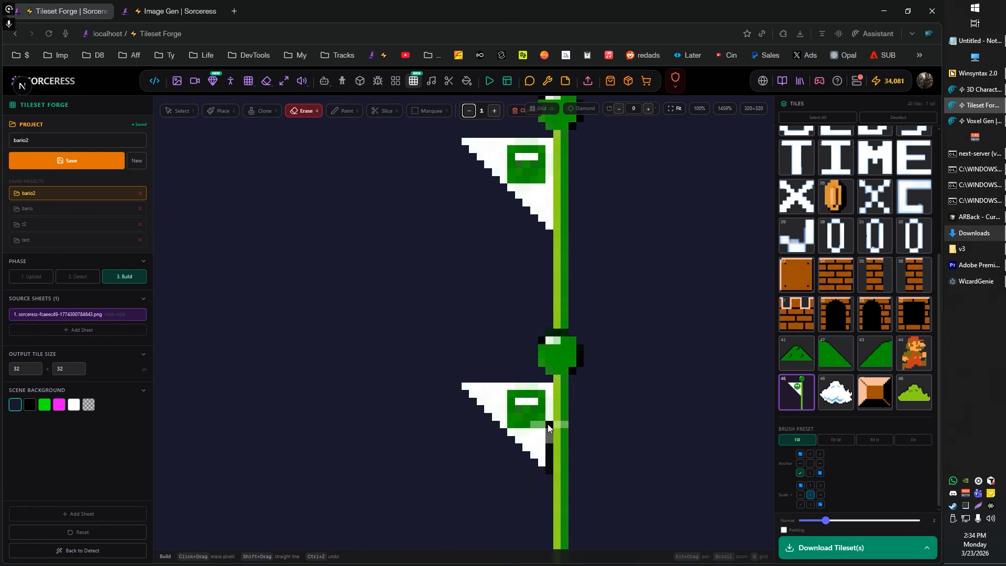
{"action": "scroll", "coordinate": [548, 424], "scroll_direction": "up", "scroll_amount": 4}
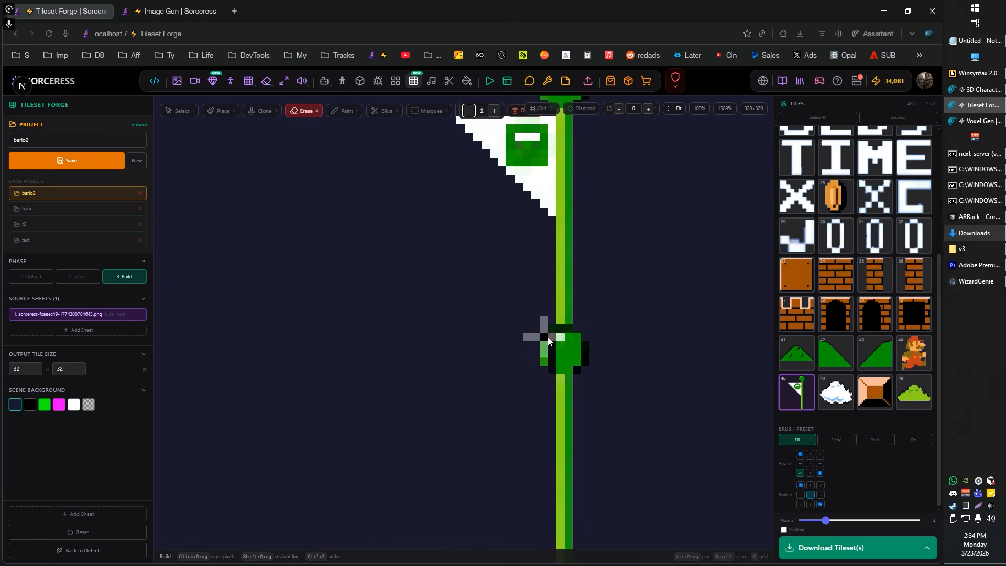
{"action": "scroll", "coordinate": [678, 410], "scroll_direction": "down", "scroll_amount": 5}
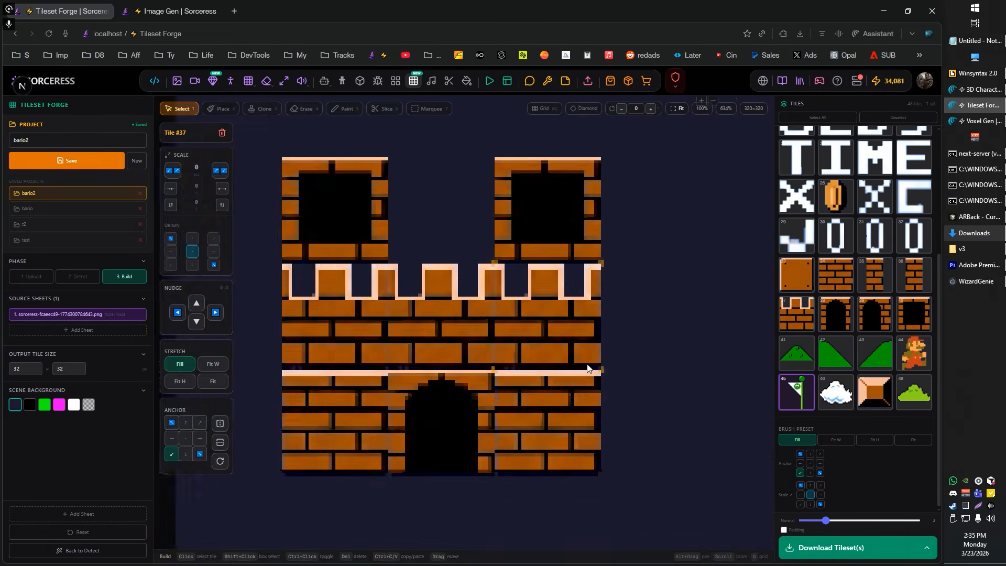
Step: Paint the cream ledge line across the top of the arched doorway tile to join the ledges of the neighbouring castle tiles
{"action": "scroll", "coordinate": [319, 328], "scroll_direction": "up", "scroll_amount": 4}
{"action": "key", "text": "5"}
{"action": "scroll", "coordinate": [387, 343], "scroll_direction": "down", "scroll_amount": 5}
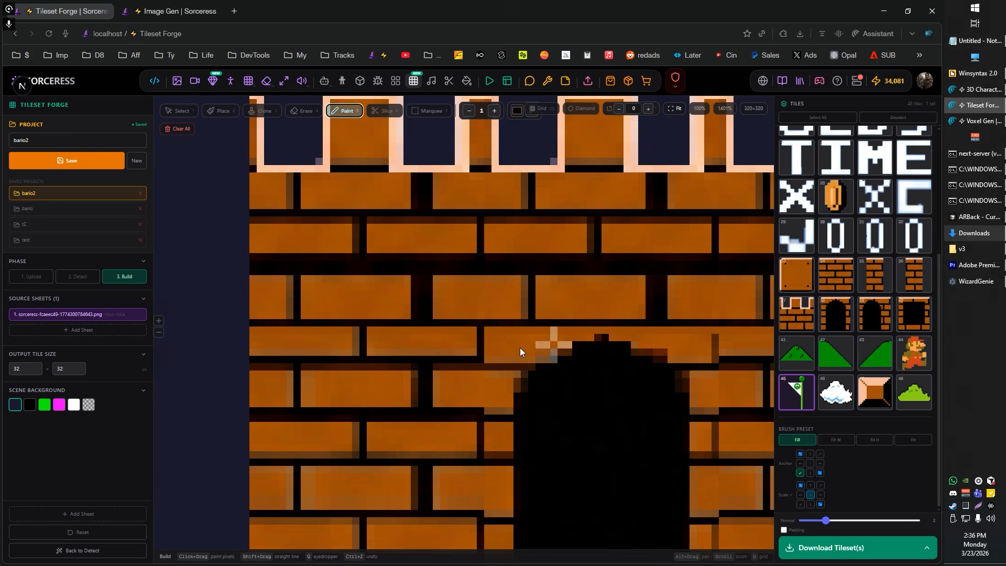
{"action": "scroll", "coordinate": [520, 347], "scroll_direction": "down", "scroll_amount": 5}
{"action": "key", "text": "1"}
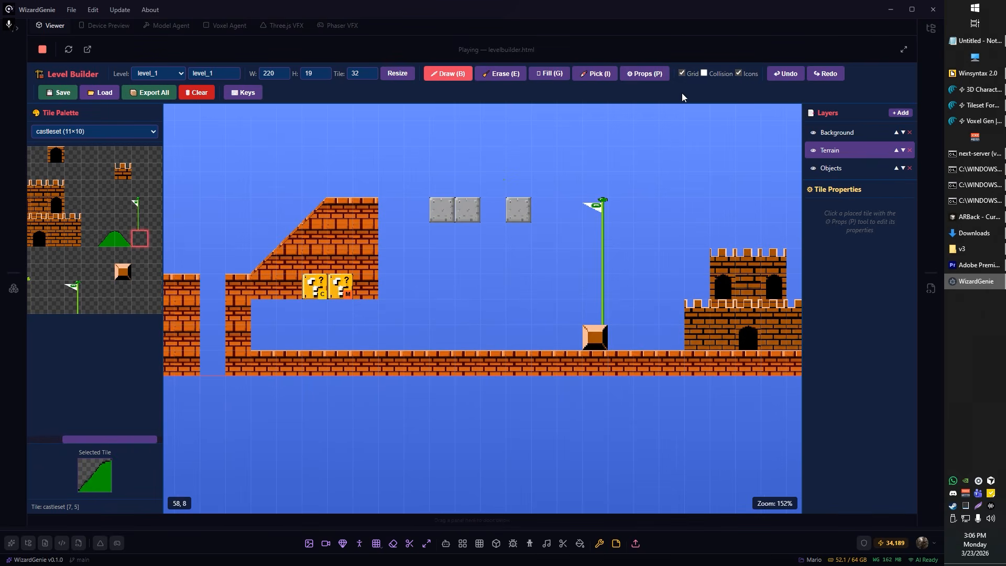
Step: In WizardGenie's Level Builder, activate the tile properties tool for level_1
{"action": "key", "text": "p"}
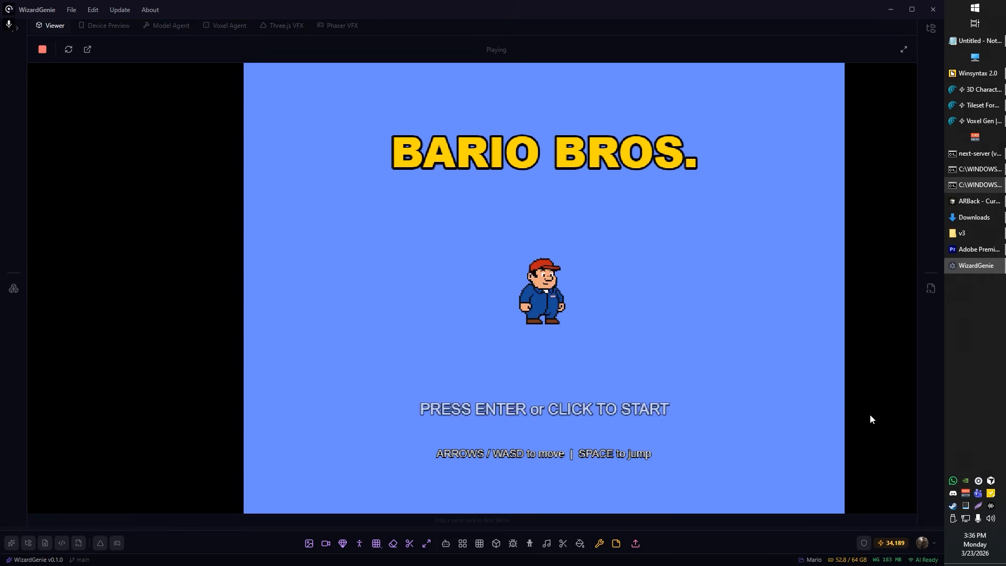
Step: Start the Bario Bros. game and test walking and jumping between the first block row and the first pipe
{"action": "left_click", "coordinate": [638, 328]}
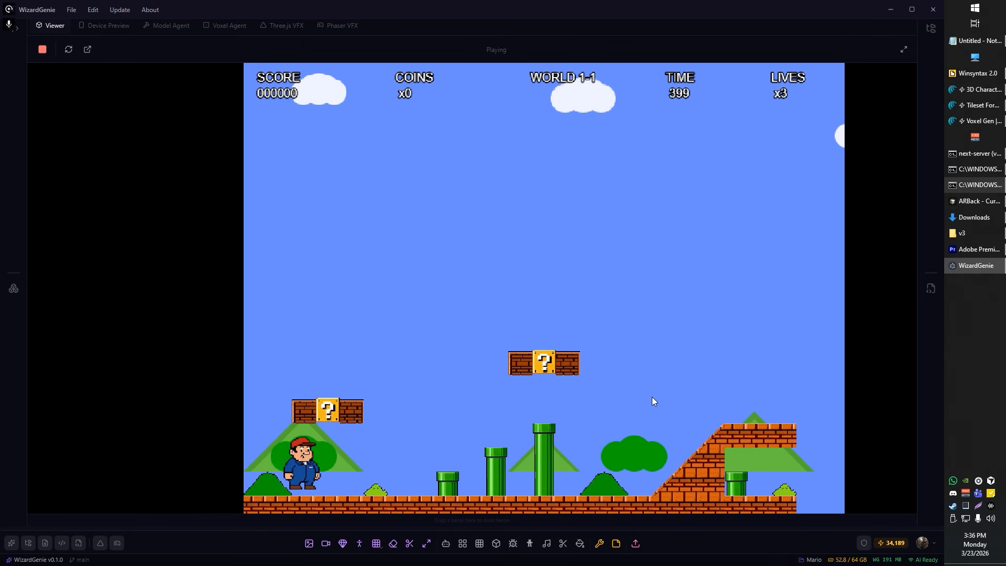
{"action": "key", "text": "Right"}
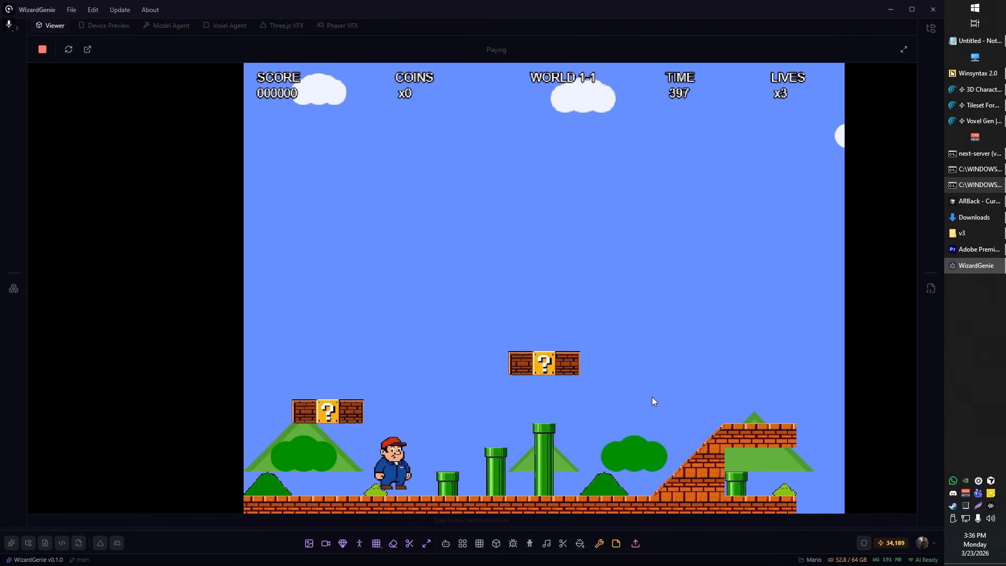
{"action": "key", "text": "Up"}
{"action": "key", "text": "Up"}
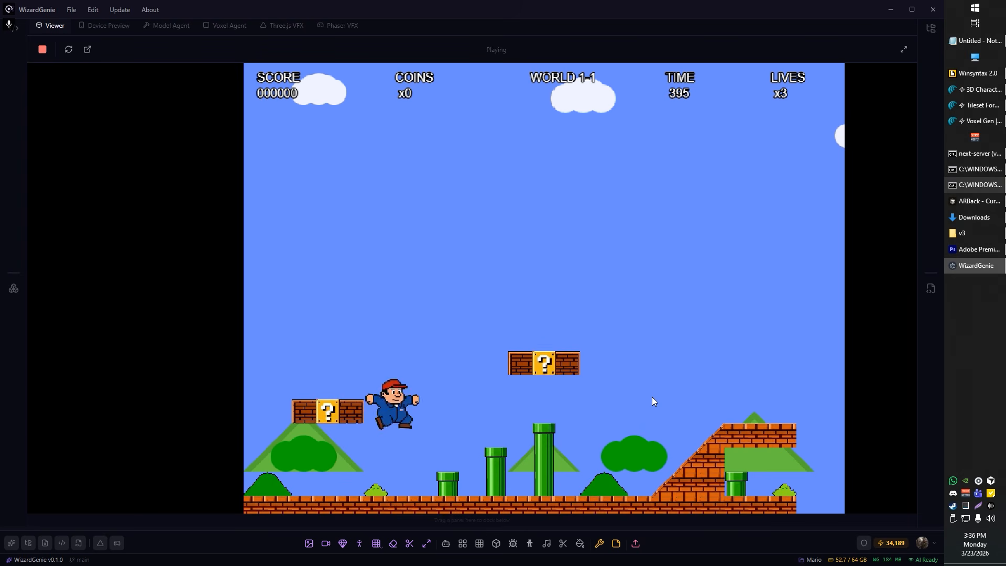
{"action": "key", "text": "Right"}
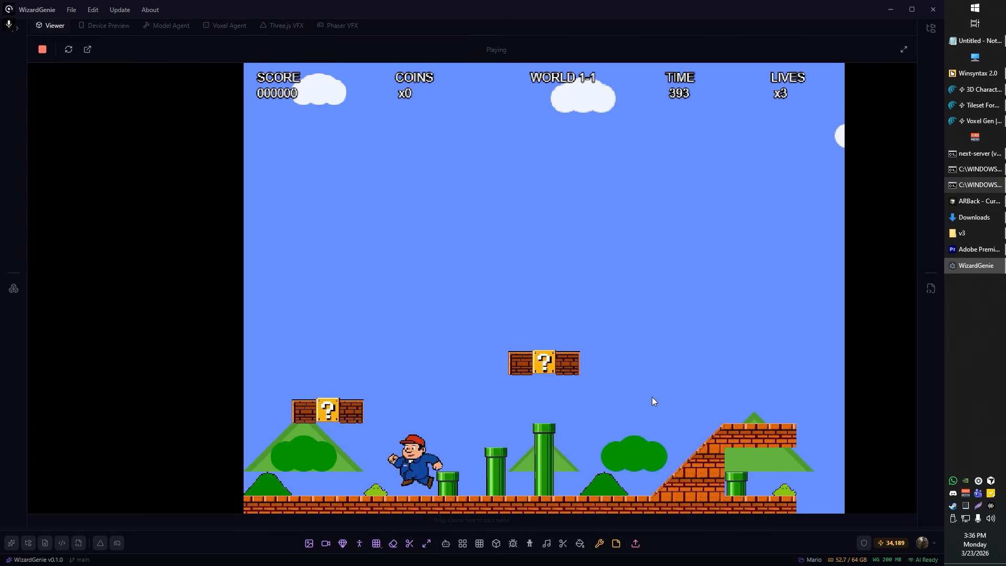
Step: Test the first block row by hitting both bricks and the question block from below
{"action": "key", "text": "Left"}
{"action": "key", "text": "Right"}
{"action": "key", "text": "Left"}
{"action": "key", "text": "Up"}
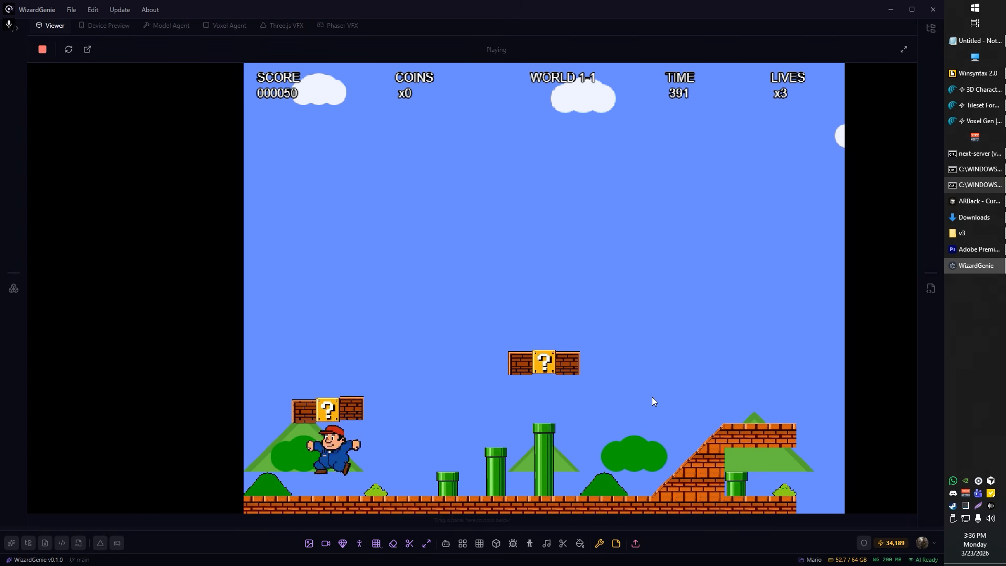
{"action": "key", "text": "Left"}
{"action": "key", "text": "Up"}
{"action": "key", "text": "Right"}
{"action": "key", "text": "Up"}
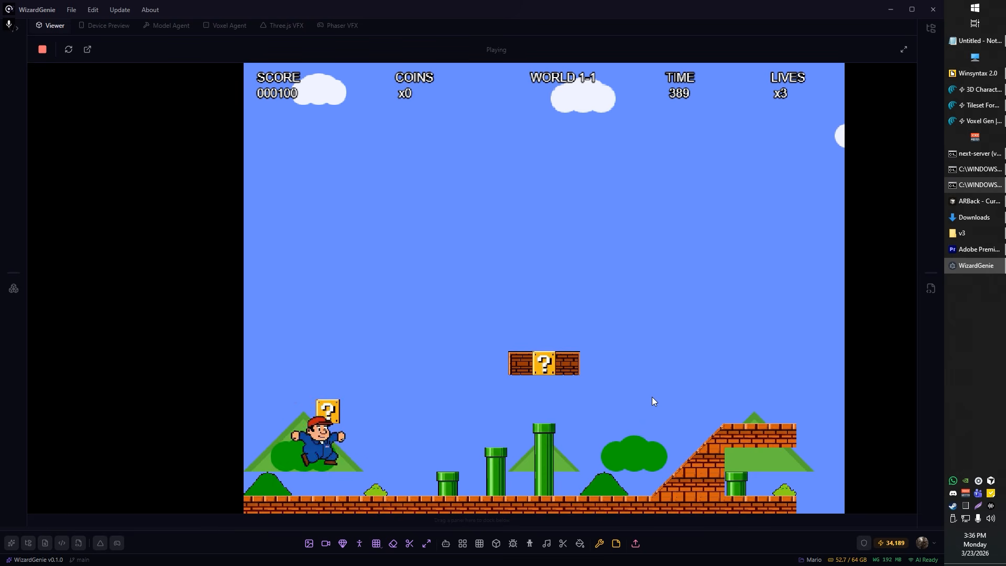
{"action": "key", "text": "Right"}
{"action": "key", "text": "Up"}
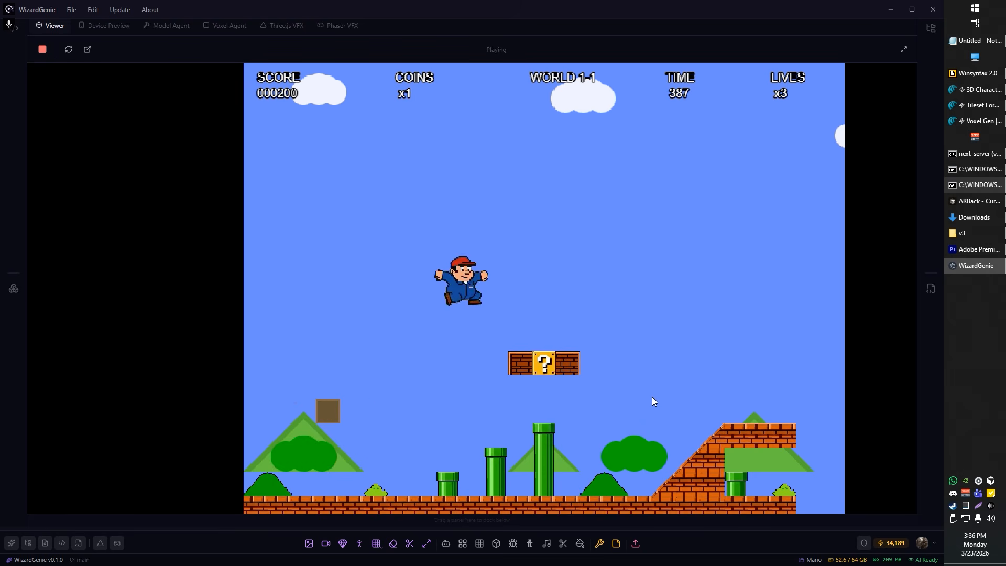
Step: Test the second block row by hitting the bricks on both sides of its question block from below
{"action": "key", "text": "Right"}
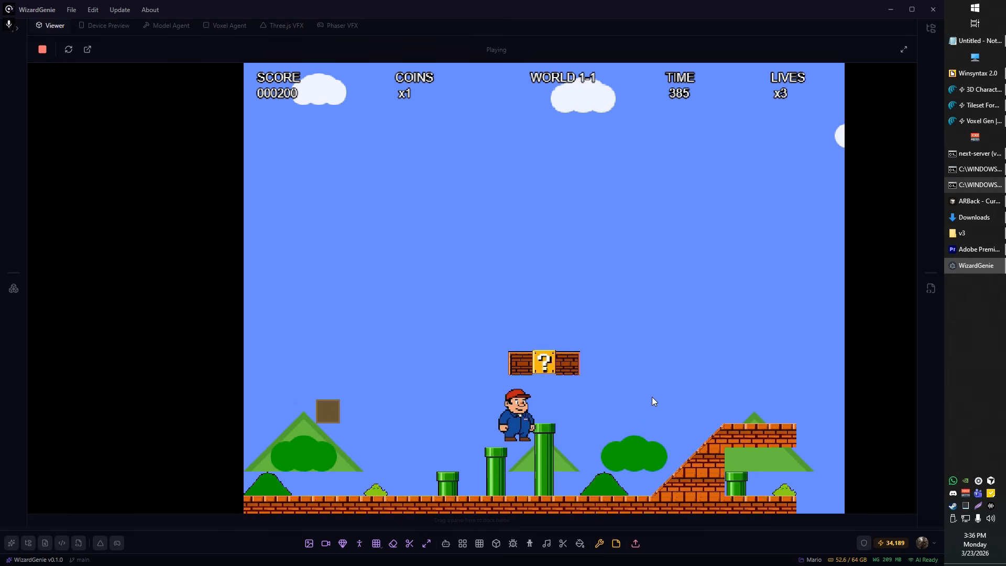
{"action": "key", "text": "Up"}
{"action": "key", "text": "Left"}
{"action": "key", "text": "Up"}
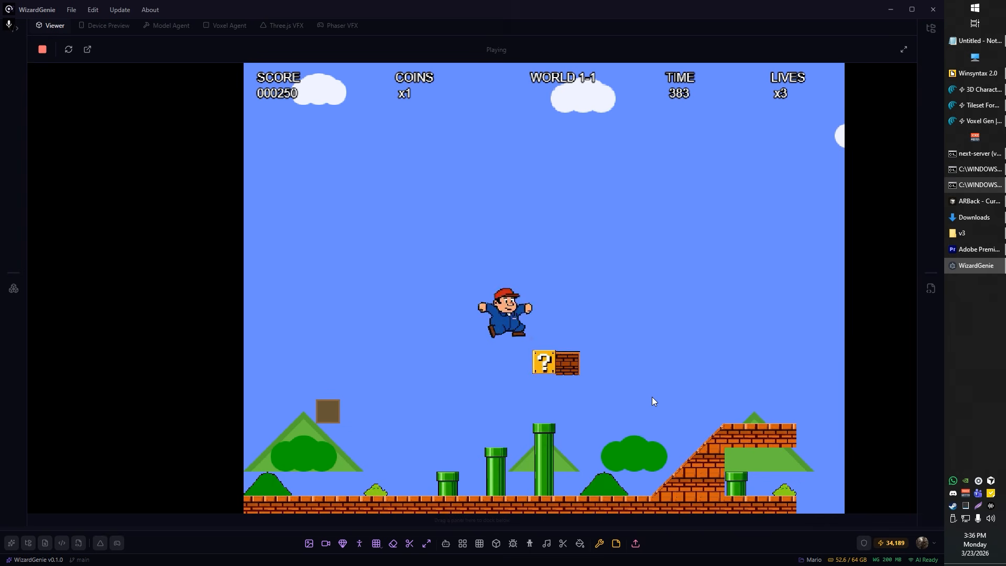
{"action": "key", "text": "Right"}
{"action": "key", "text": "Right"}
{"action": "key", "text": "Left"}
{"action": "key", "text": "Up"}
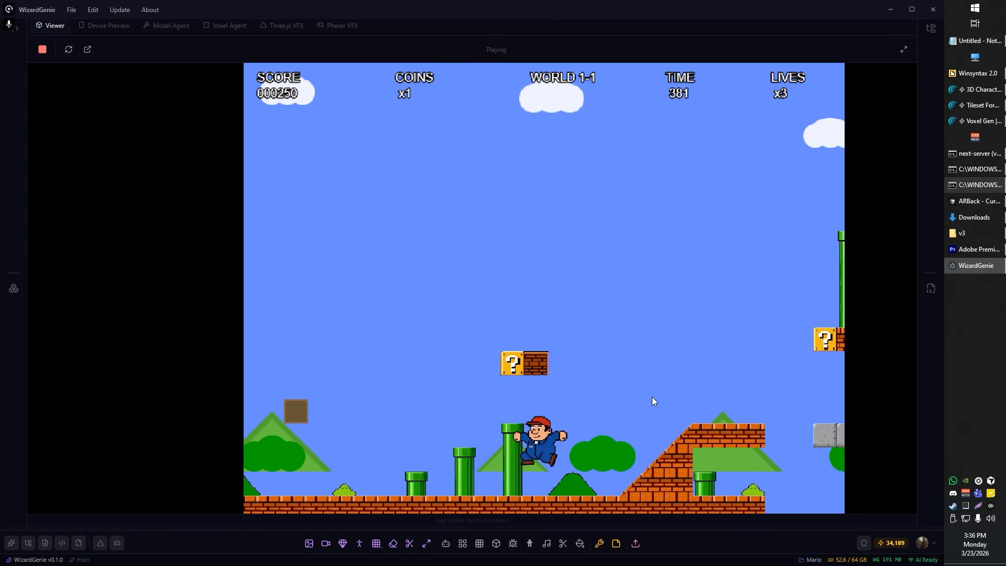
{"action": "key", "text": "Up"}
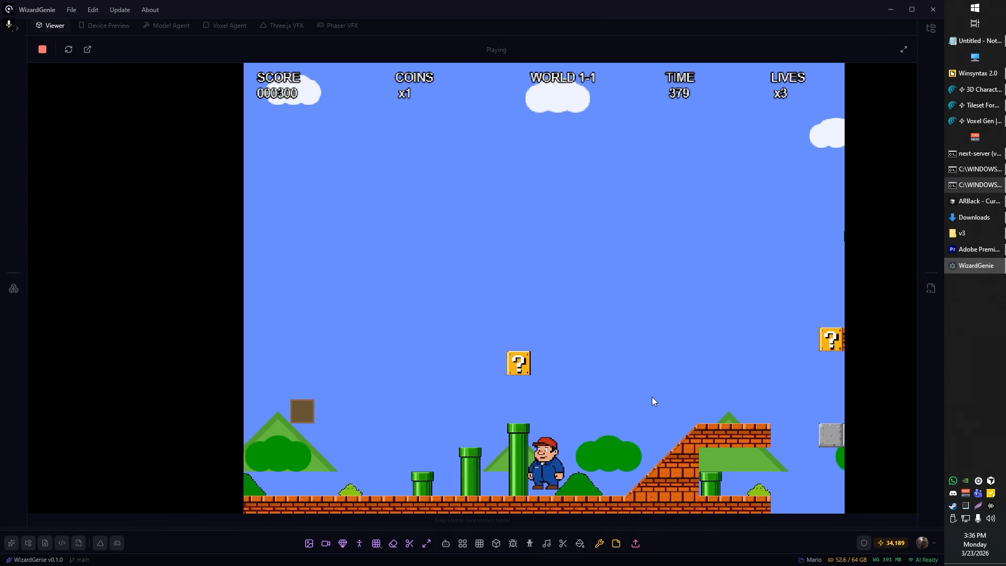
Step: Playtest the route up the brick ramp and across the gap past the floating pipe platform
{"action": "key", "text": "Right"}
{"action": "key", "text": "Right"}
{"action": "key", "text": "Up"}
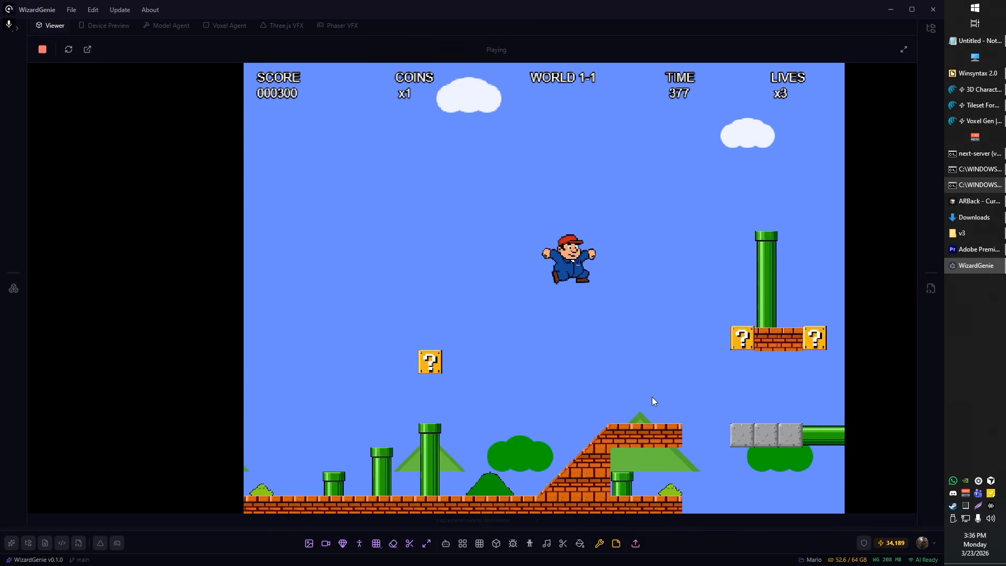
{"action": "key", "text": "Right"}
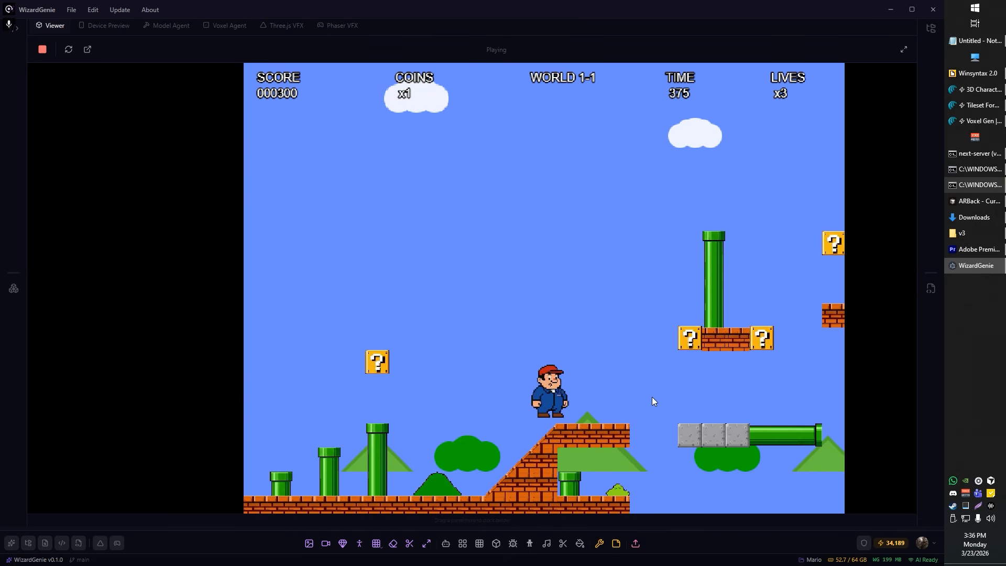
{"action": "key", "text": "Right"}
{"action": "key", "text": "Up"}
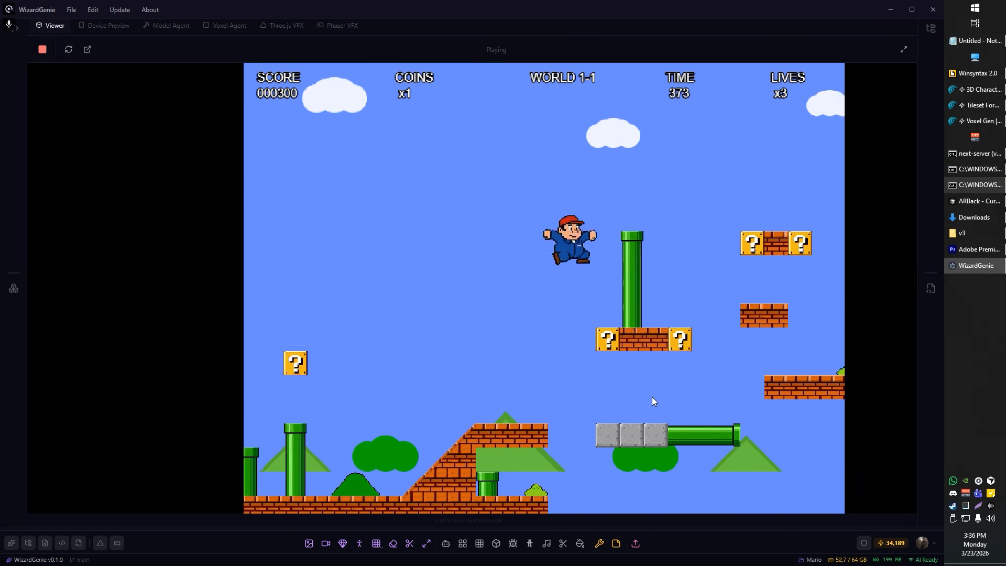
Step: Playtest the floating platforms, brick pillars and block staircase through to the flagpole and castle
{"action": "key", "text": "Right"}
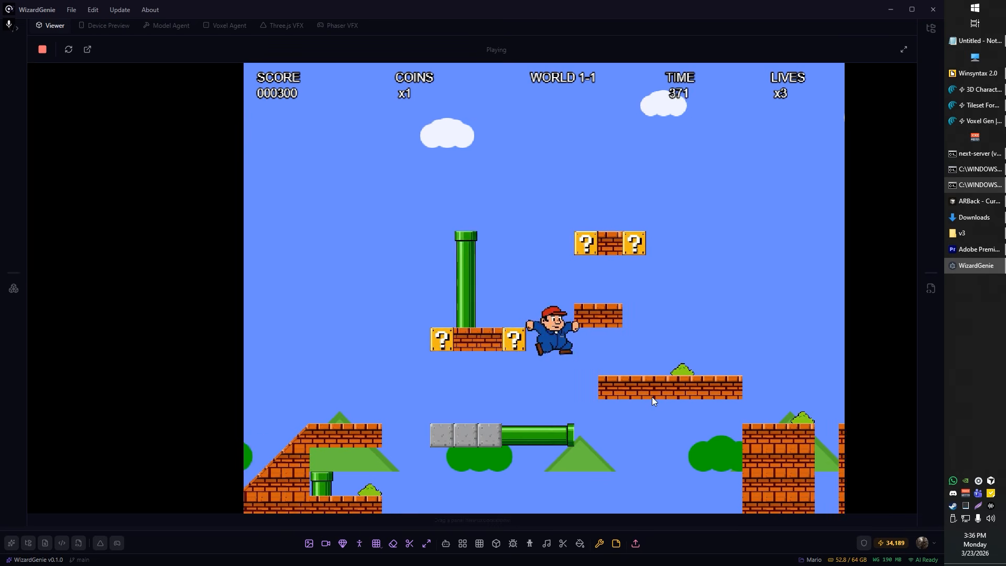
{"action": "key", "text": "Right"}
{"action": "key", "text": "Up"}
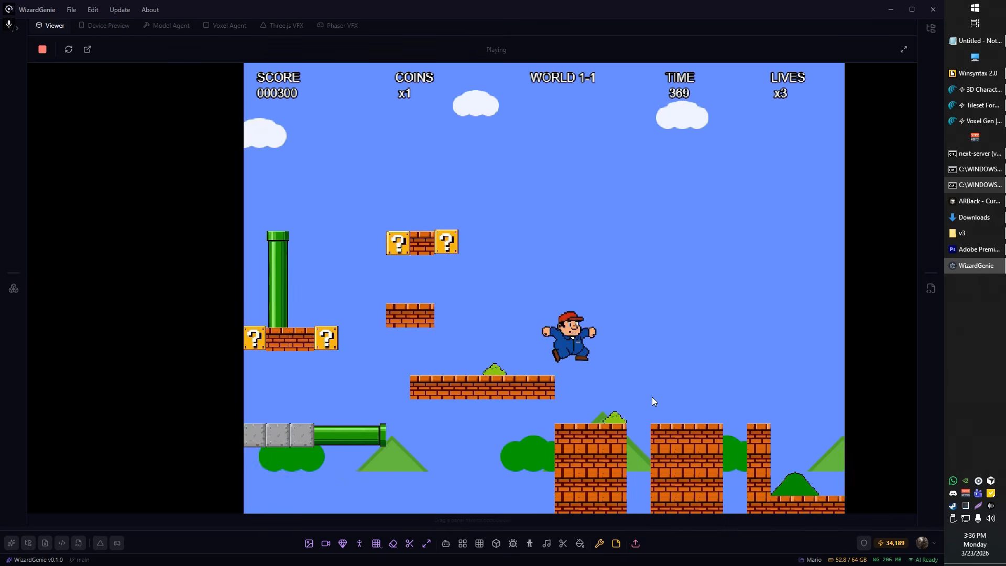
{"action": "key", "text": "Right"}
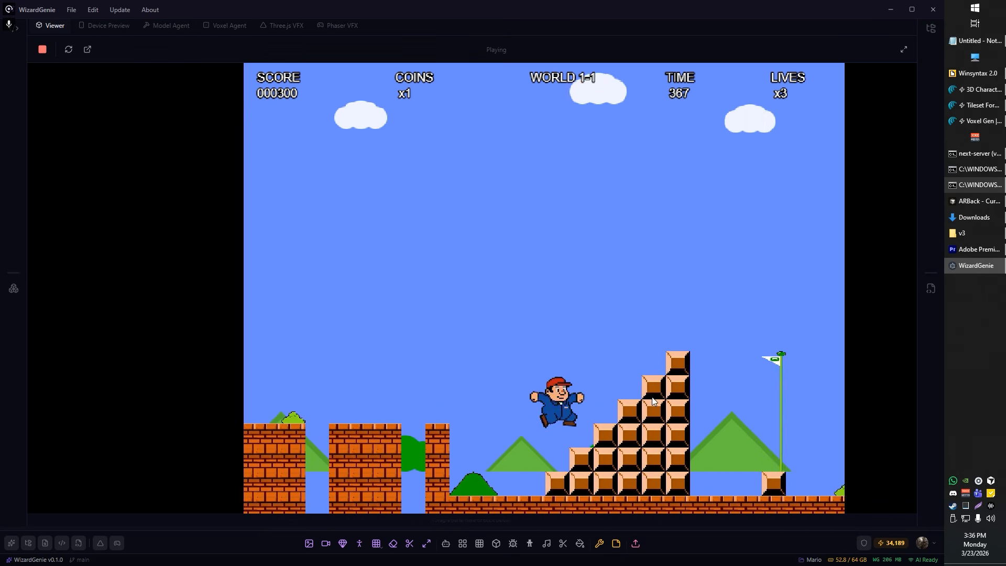
{"action": "key", "text": "Up"}
{"action": "key", "text": "Right"}
{"action": "key", "text": "Up"}
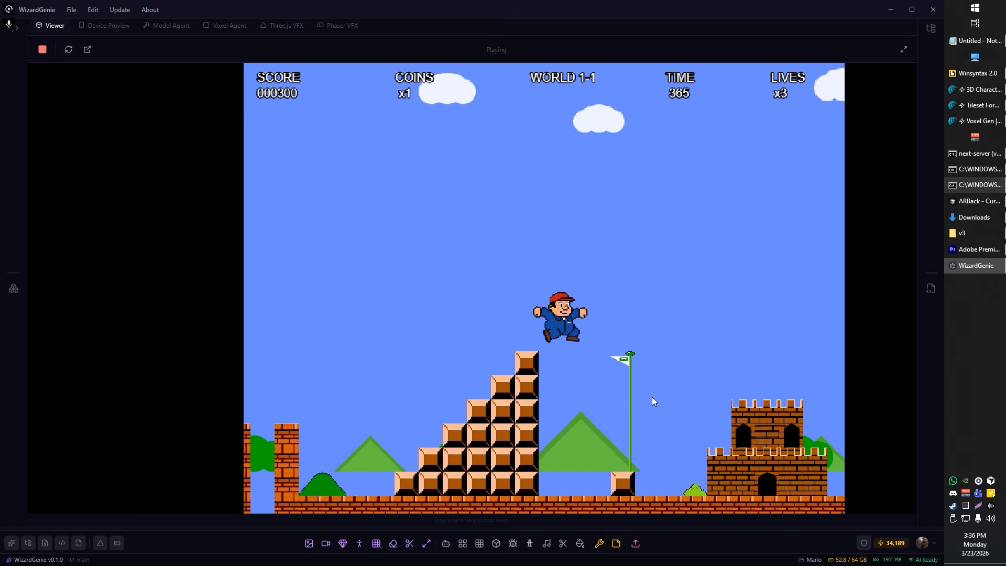
{"action": "key", "text": "Right"}
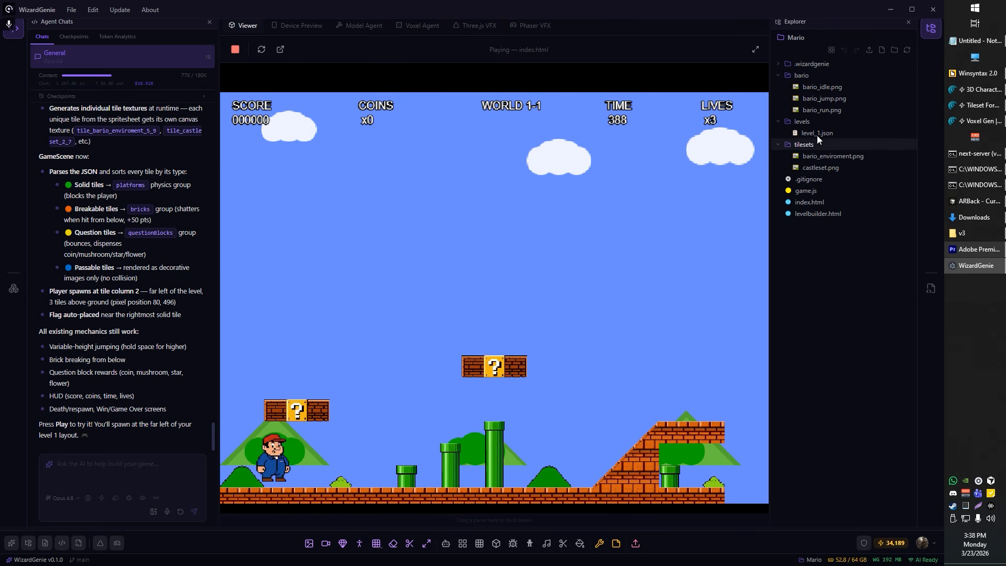
Step: Start voice input for the next message to the AI coding agent
{"action": "left_click", "coordinate": [167, 511]}
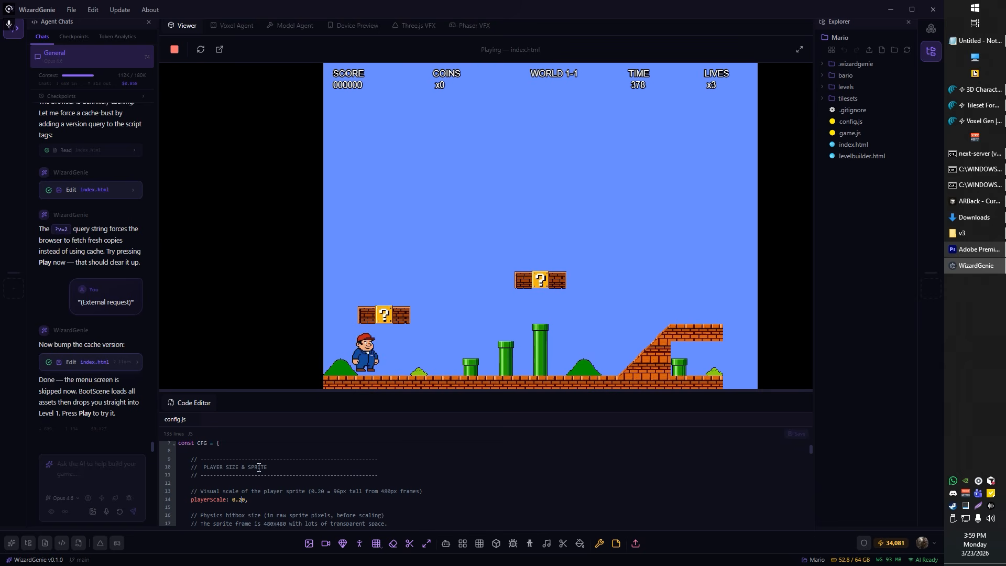
Step: Review the player scale and running acceleration settings in config.js
{"action": "scroll", "coordinate": [245, 492], "scroll_direction": "down", "scroll_amount": 9}
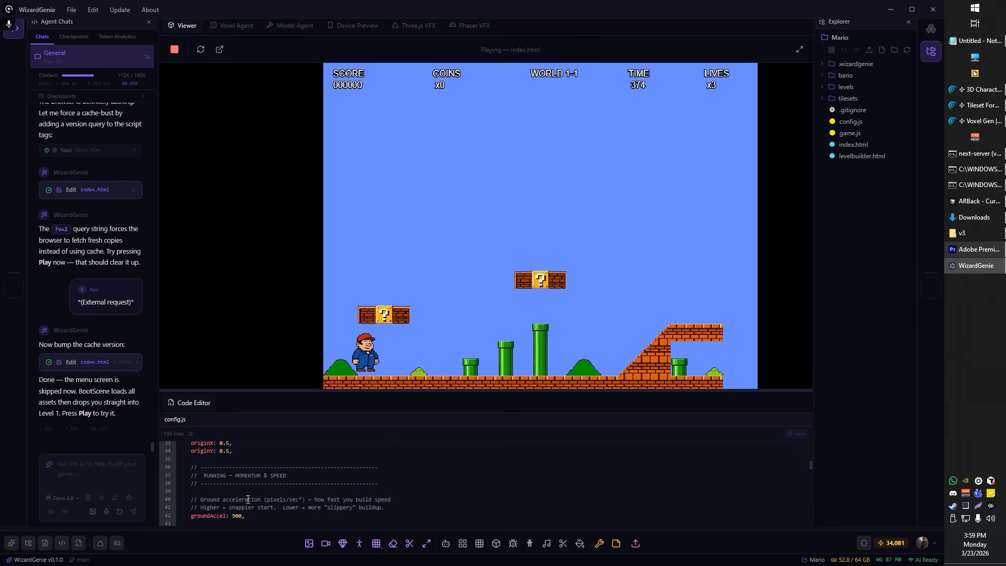
{"action": "scroll", "coordinate": [247, 499], "scroll_direction": "up", "scroll_amount": 9}
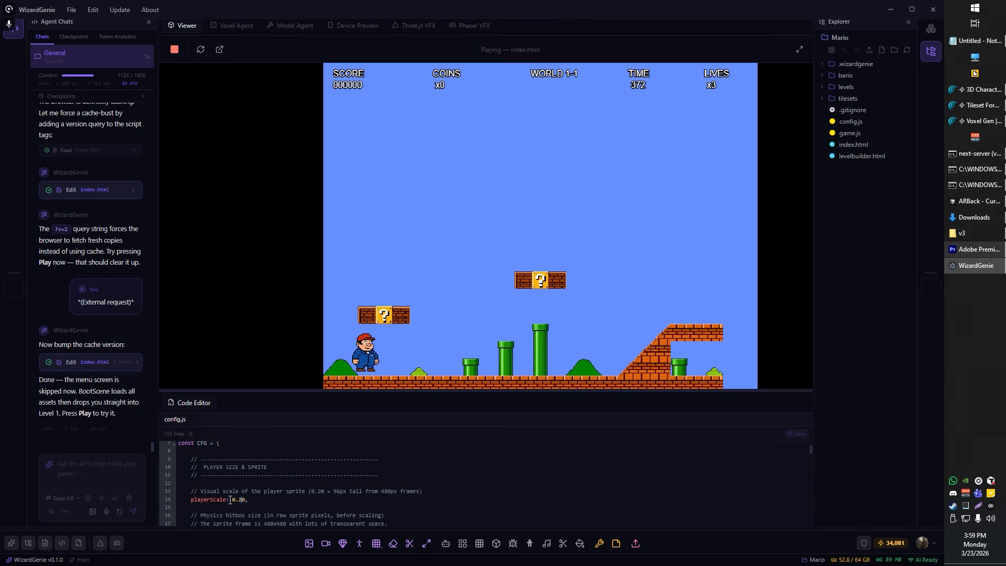
Step: Set playerScale to 0.15 in config.js and save the file
{"action": "key", "text": "BackSpace"}
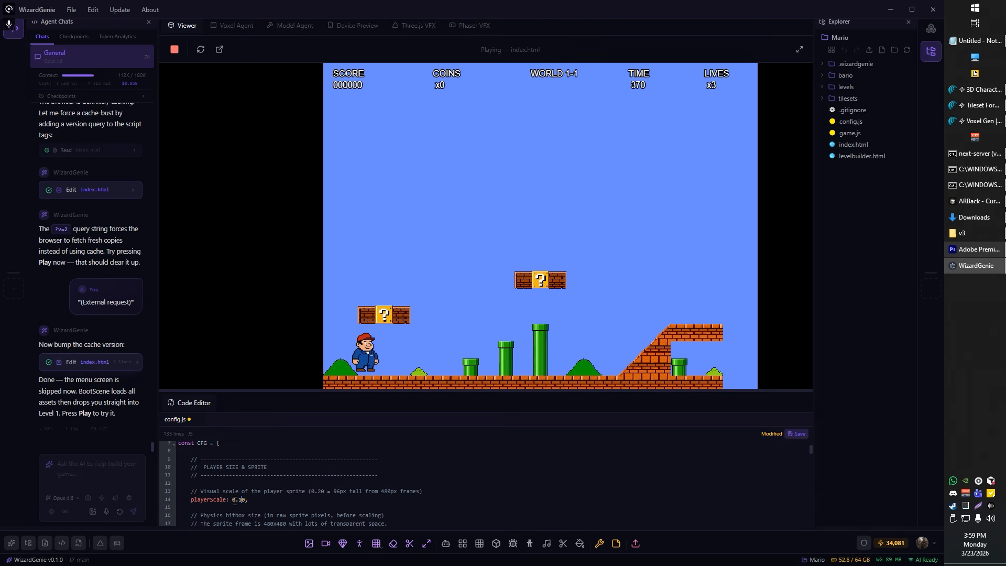
{"action": "key", "text": "ctrl+s"}
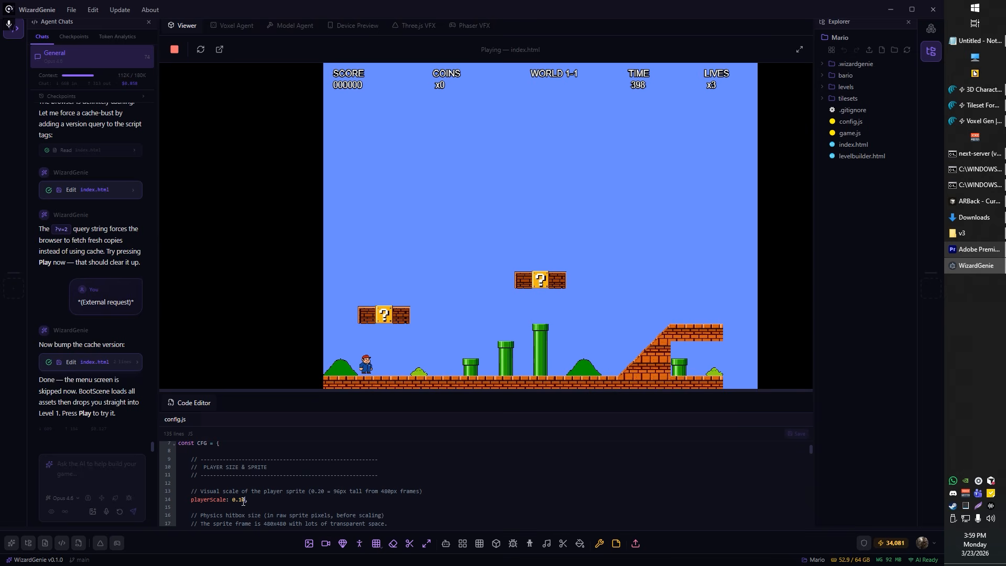
{"action": "type", "text": "5"}
{"action": "key", "text": "ctrl+s"}
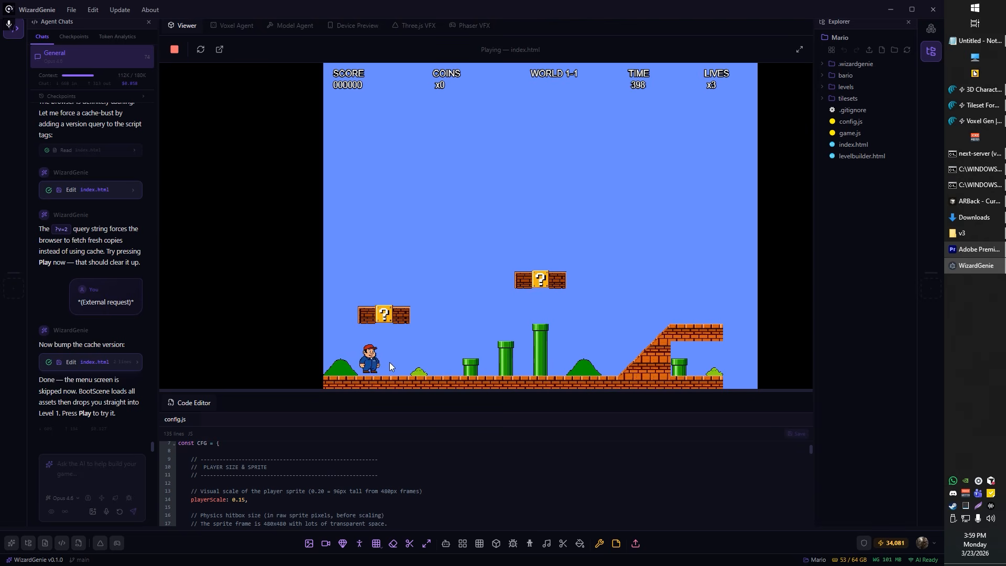
Step: Playtest the resized character past the first question block and the three pipes to the brick ramp
{"action": "key", "text": "space"}
{"action": "key", "text": "Right"}
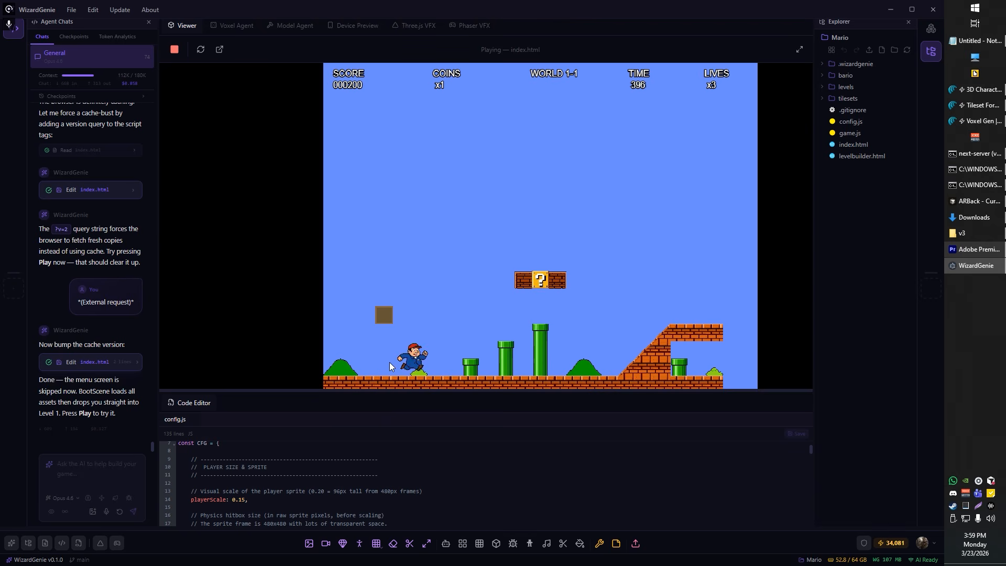
{"action": "key", "text": "space"}
{"action": "key", "text": "Right"}
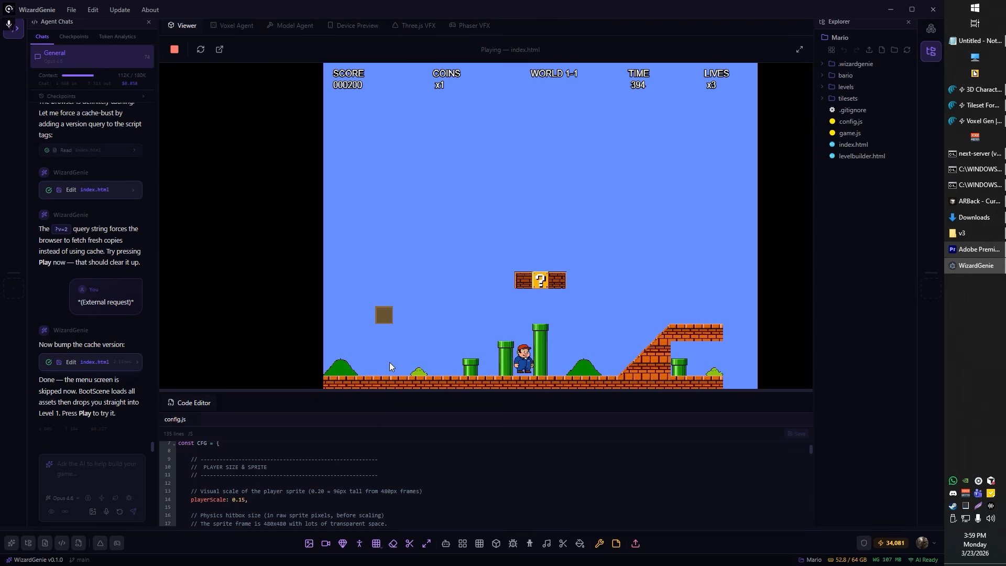
{"action": "key", "text": "space"}
{"action": "key", "text": "Right"}
{"action": "key", "text": "space"}
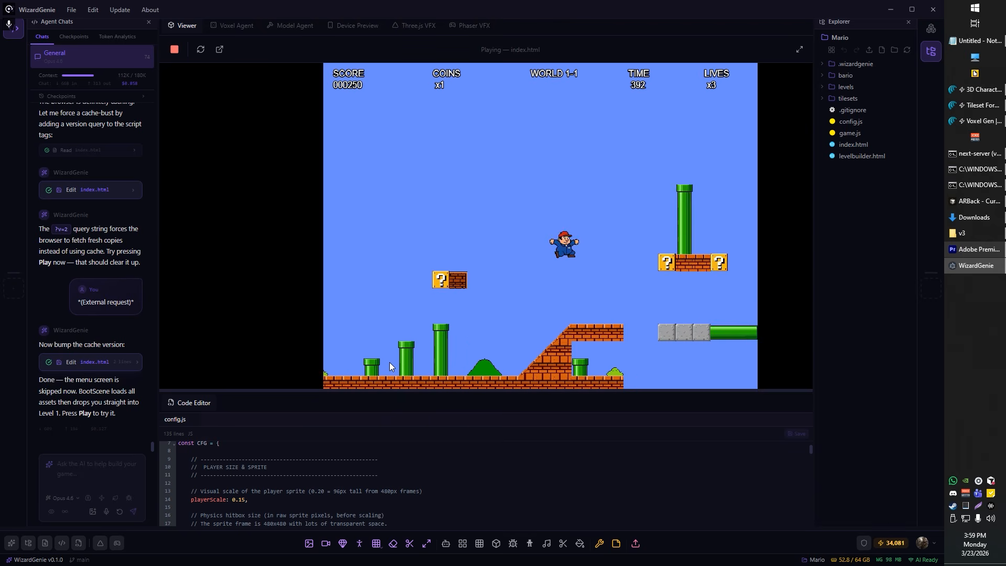
{"action": "key", "text": "Left"}
Step: Enlarge the code editor, set jumpVelocity to -420 in the jumping section of config.js, and save the file
{"action": "scroll", "coordinate": [267, 507], "scroll_direction": "down", "scroll_amount": 1}
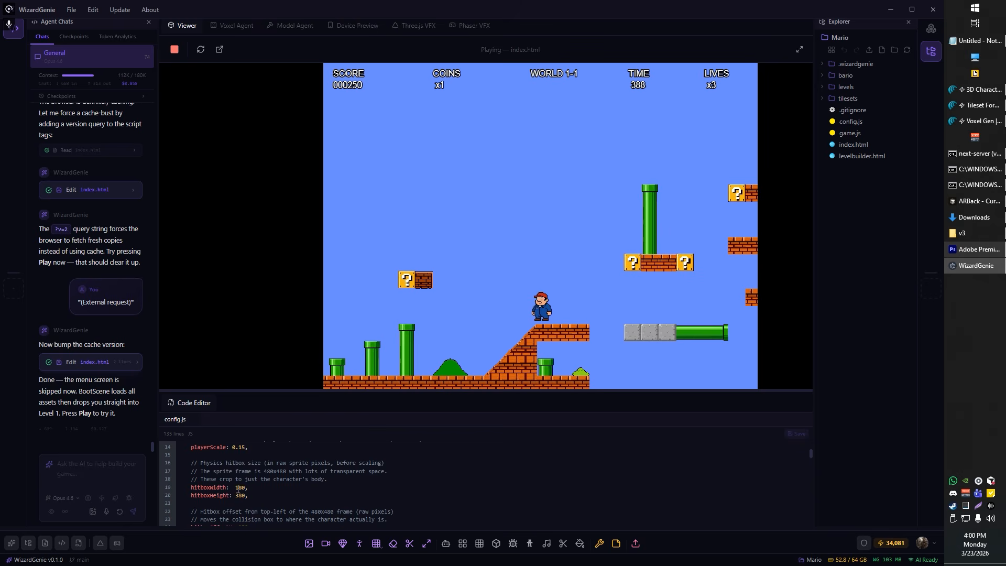
{"action": "scroll", "coordinate": [237, 497], "scroll_direction": "down", "scroll_amount": 1}
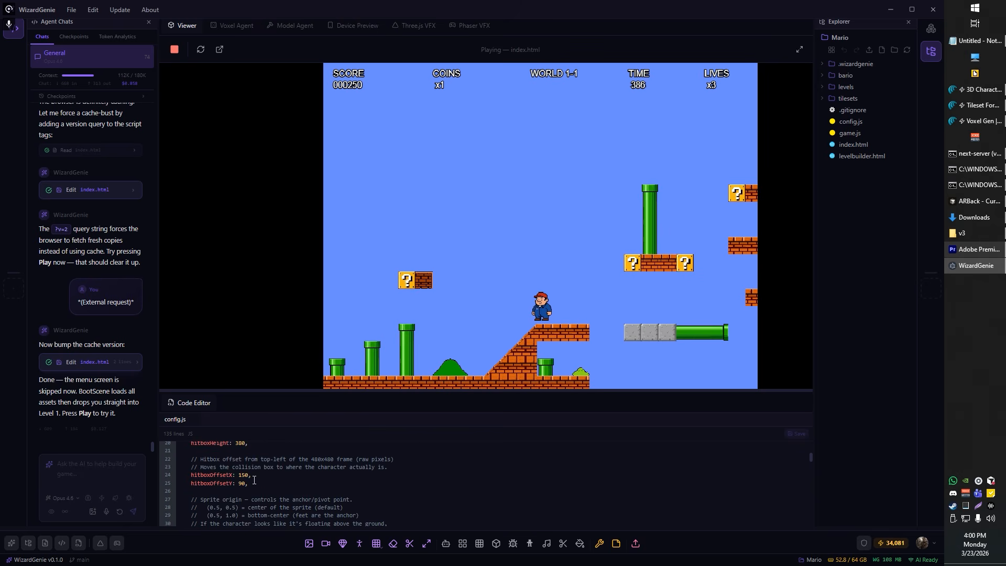
{"action": "scroll", "coordinate": [255, 495], "scroll_direction": "down", "scroll_amount": 1}
{"action": "scroll", "coordinate": [241, 482], "scroll_direction": "down", "scroll_amount": 1}
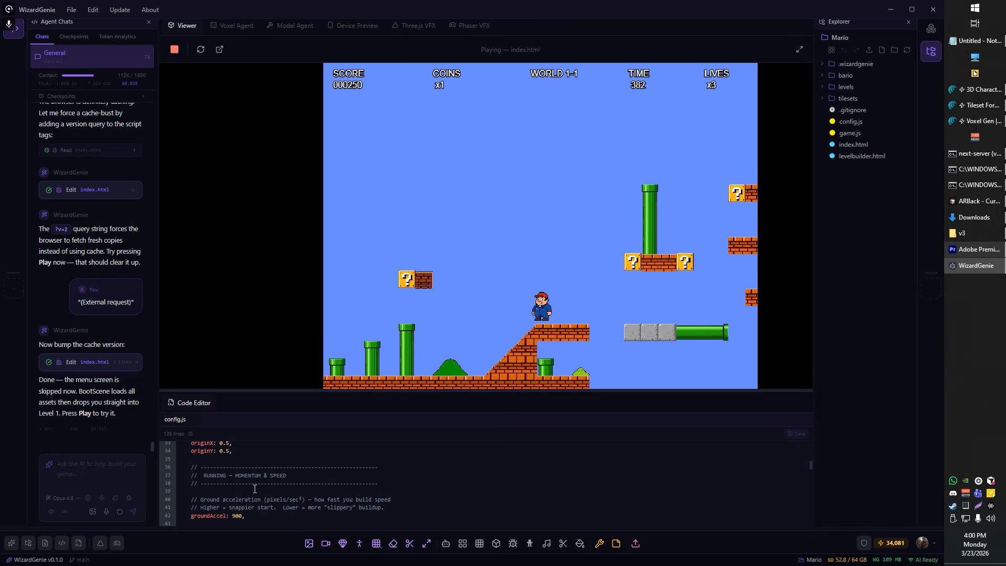
{"action": "scroll", "coordinate": [255, 488], "scroll_direction": "down", "scroll_amount": 1}
{"action": "scroll", "coordinate": [259, 490], "scroll_direction": "down", "scroll_amount": 4}
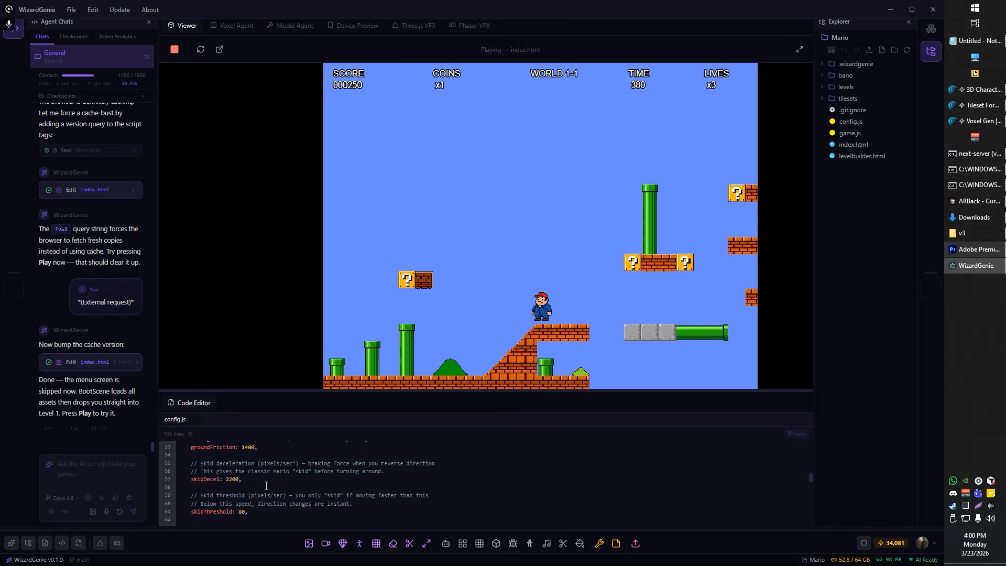
{"action": "scroll", "coordinate": [261, 490], "scroll_direction": "down", "scroll_amount": 1}
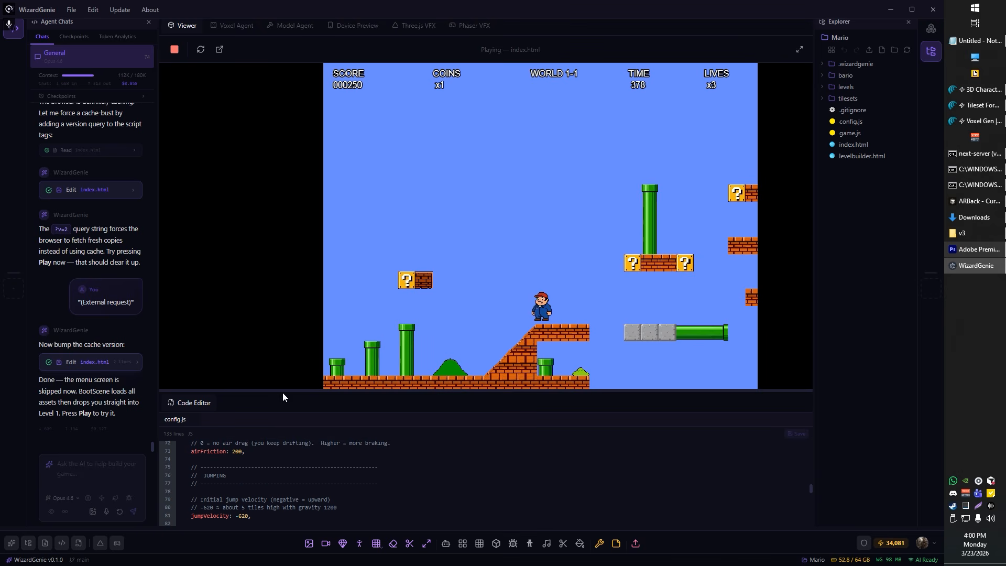
{"action": "left_click_drag", "start_coordinate": [282, 392], "coordinate": [289, 333]}
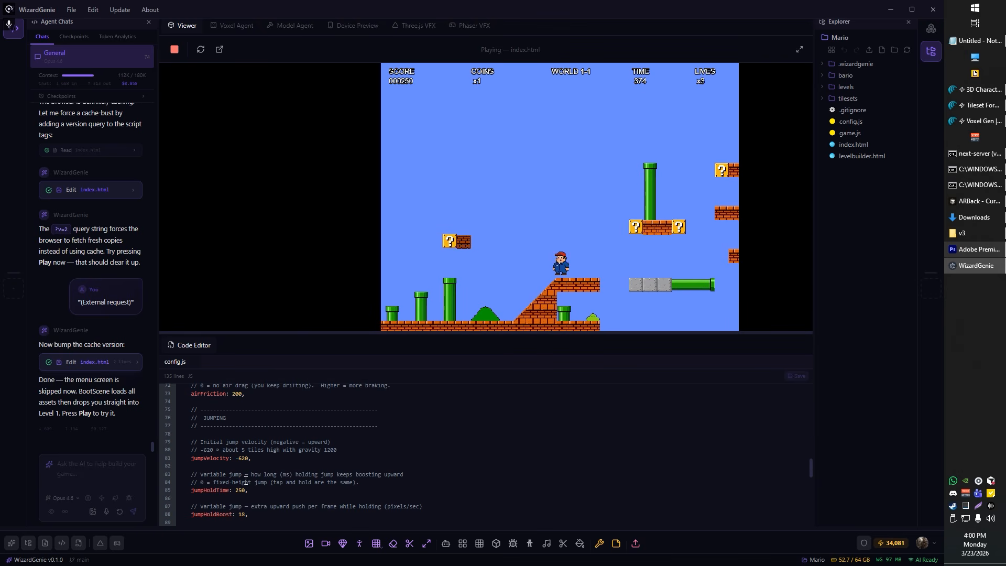
{"action": "key", "text": "BackSpace"}
{"action": "type", "text": "4"}
{"action": "key", "text": "ctrl+s"}
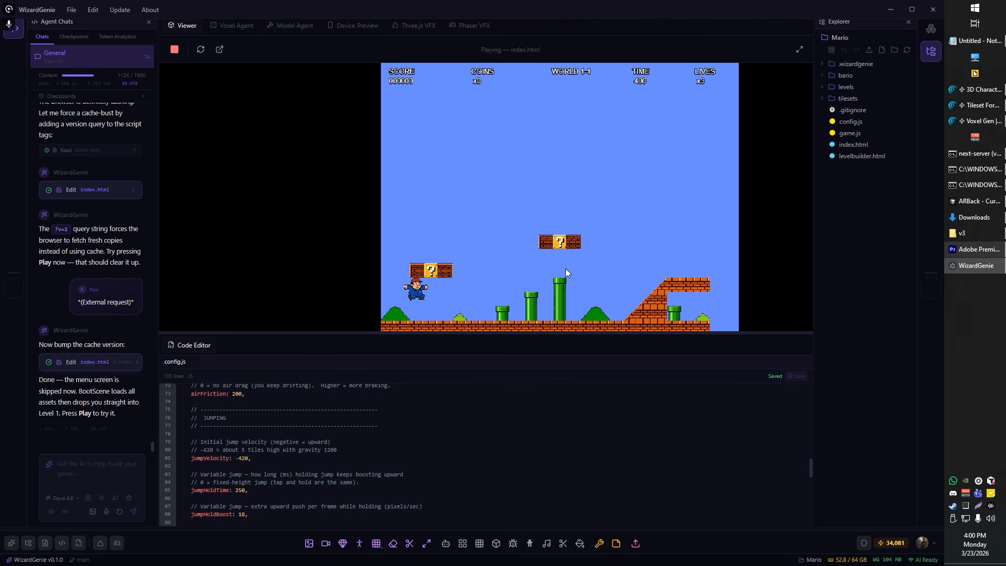
Step: Playtest the lowered jump velocity by running and jumping around the first question blocks
{"action": "key", "text": "Right"}
{"action": "key", "text": "space"}
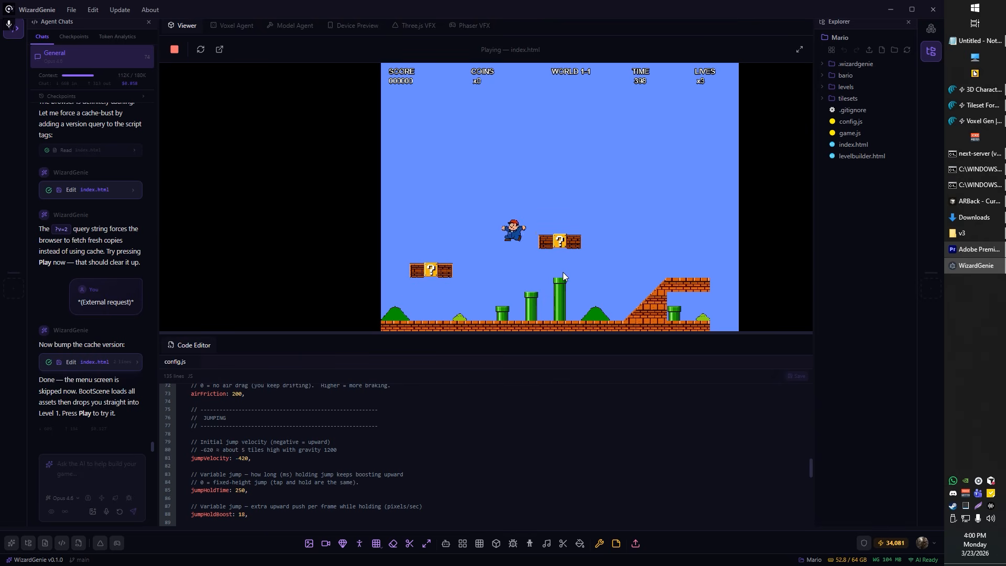
{"action": "key", "text": "Left"}
{"action": "key", "text": "space"}
{"action": "key", "text": "space"}
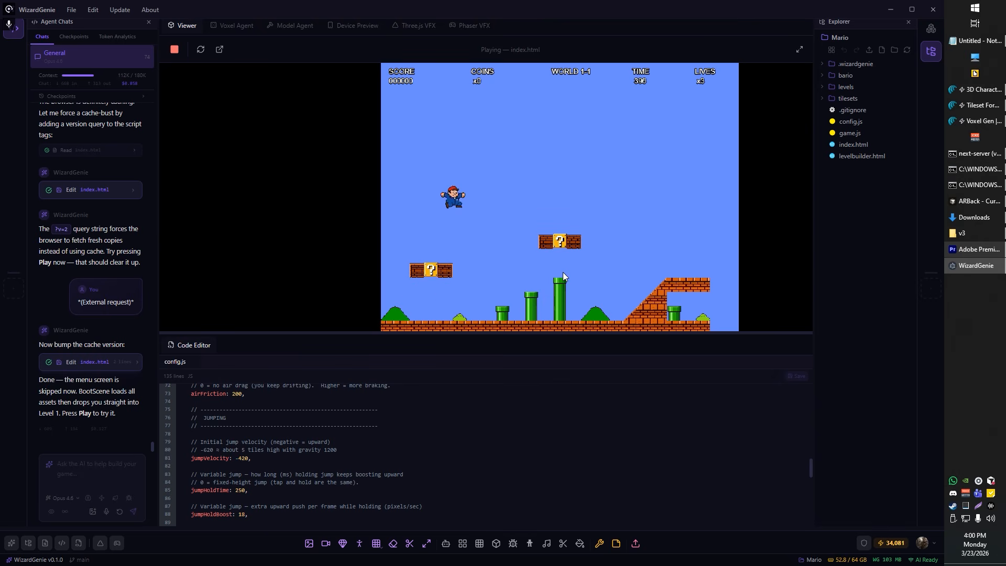
{"action": "key", "text": "Right"}
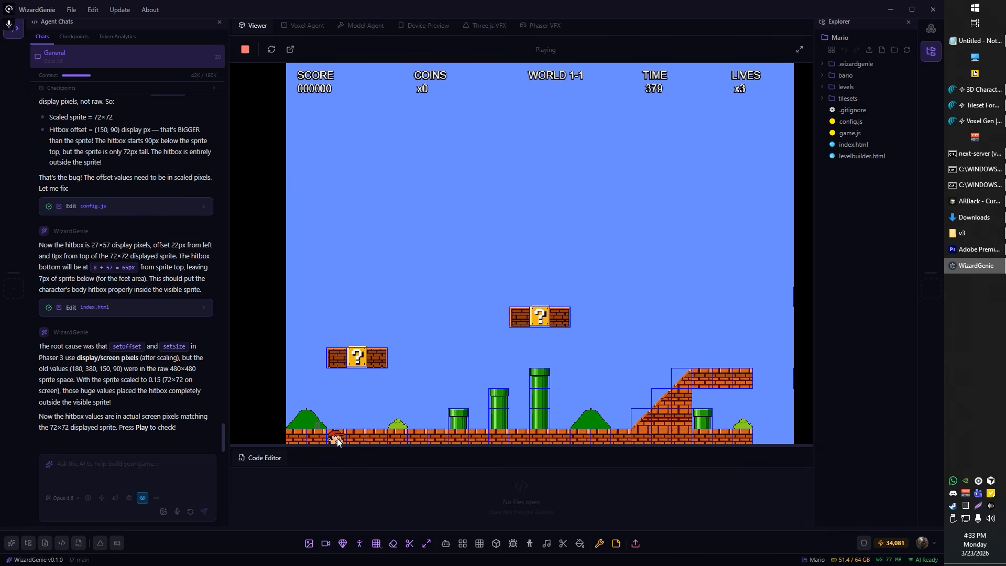
Step: Dictate and send a message to the AI coding agent about the character sinking into the ground
{"action": "left_click", "coordinate": [864, 124]}
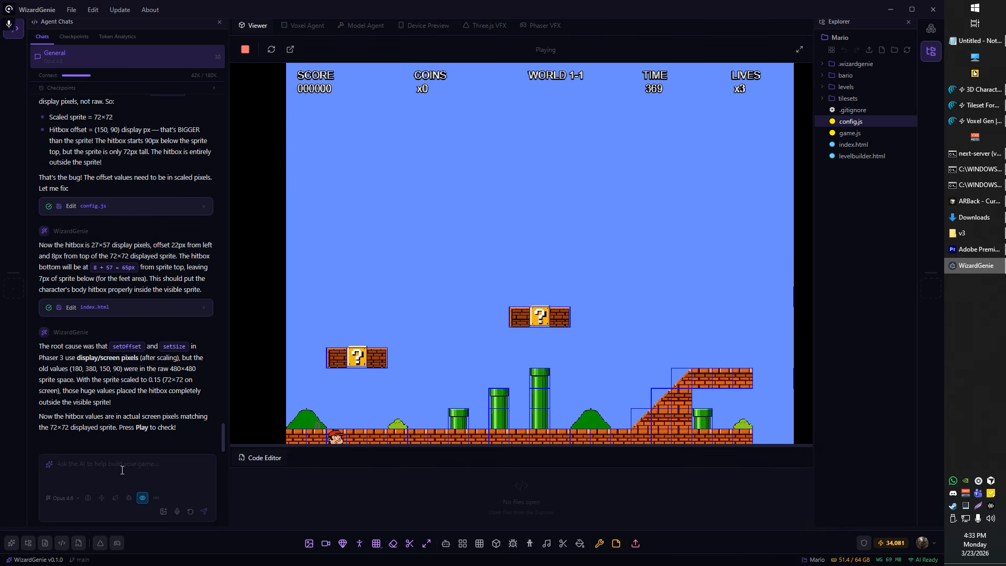
{"action": "left_click", "coordinate": [177, 513]}
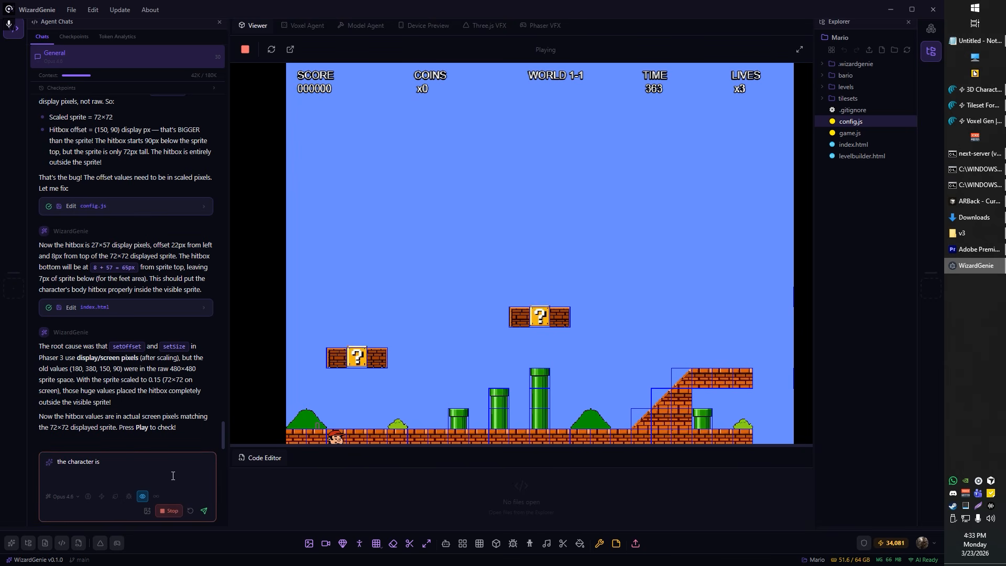
{"action": "left_click", "coordinate": [205, 514]}
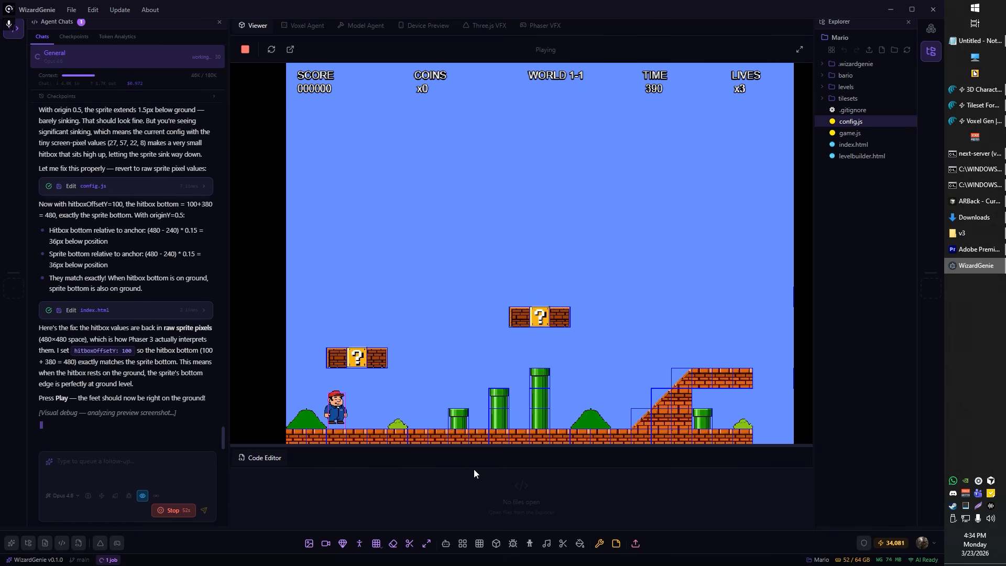
{"action": "left_click_drag", "start_coordinate": [54, 415], "coordinate": [104, 444]}
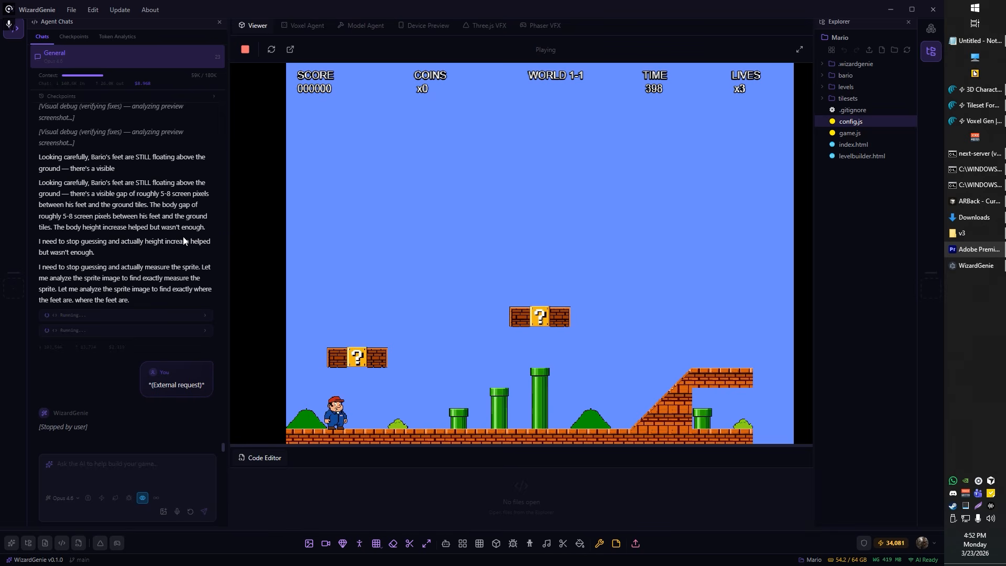
Step: Playtest the corrected hitbox by running and jumping from the ground onto the second question-block platform
{"action": "left_click", "coordinate": [348, 426]}
{"action": "key", "text": "d"}
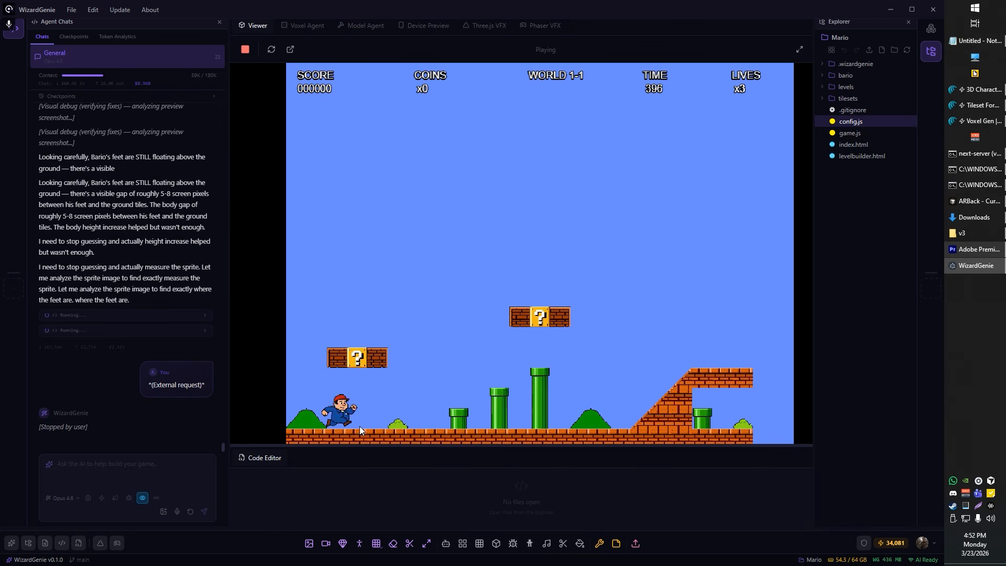
{"action": "key", "text": "space"}
{"action": "key", "text": "a"}
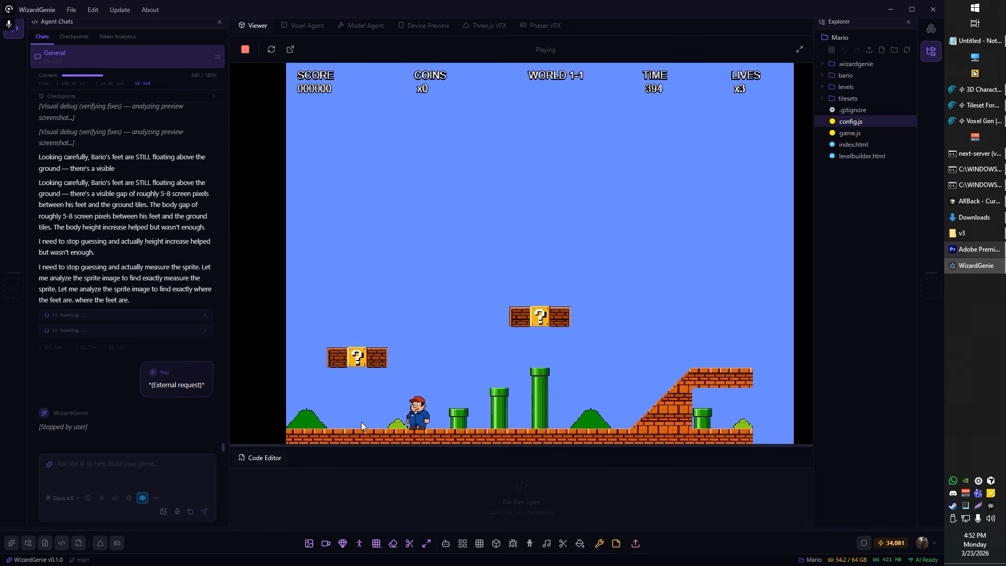
{"action": "key", "text": "space"}
{"action": "key", "text": "a"}
{"action": "key", "text": "space"}
{"action": "key", "text": "d"}
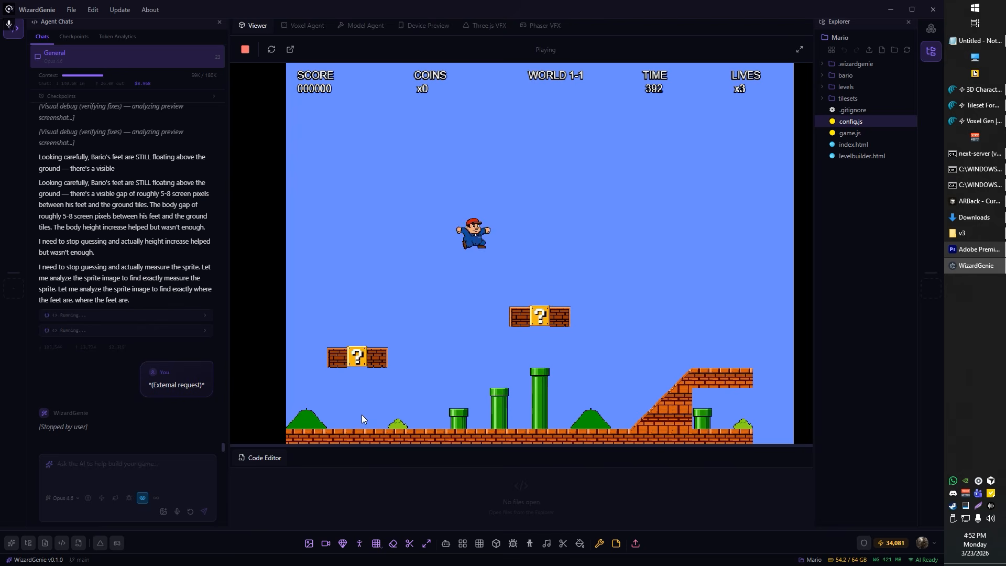
{"action": "key", "text": "a"}
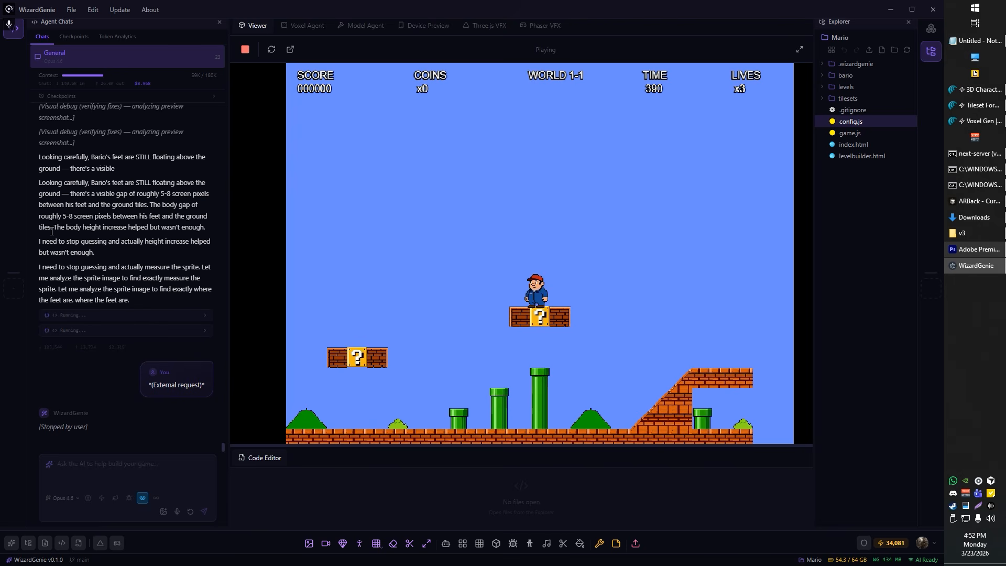
Step: Playtest the jump from the second question-block platform over to the brick ramp
{"action": "key", "text": "d"}
{"action": "key", "text": "space"}
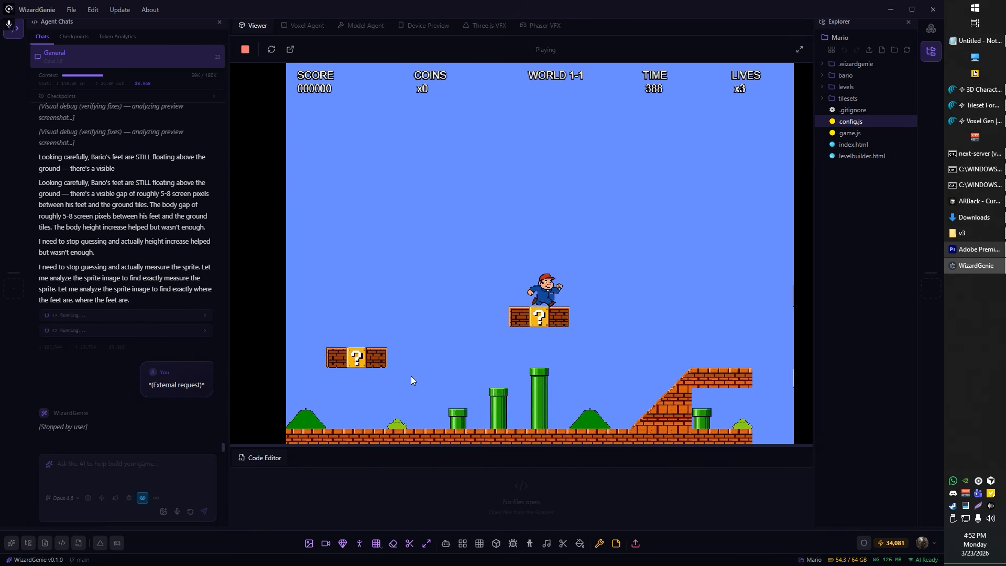
{"action": "key", "text": "d"}
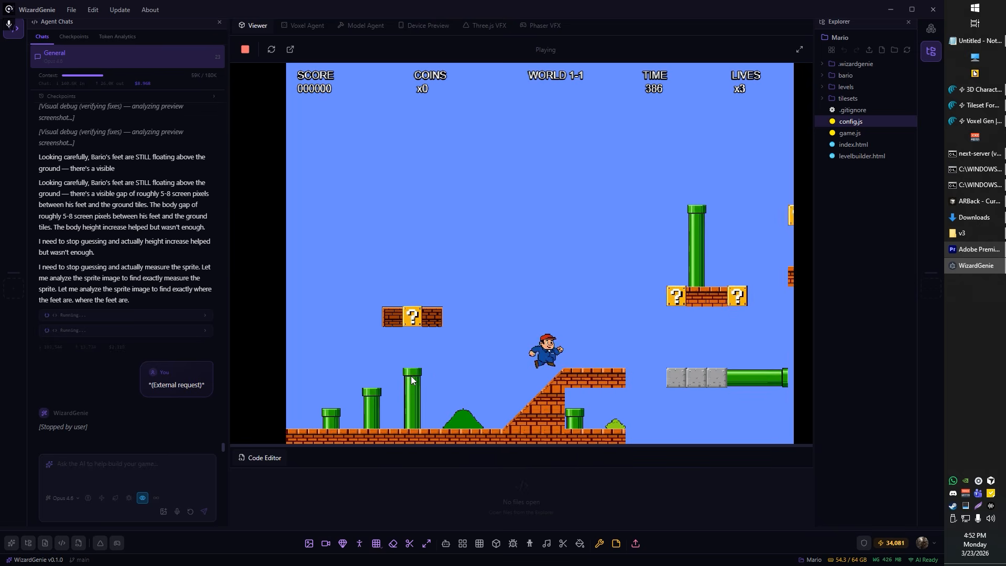
{"action": "key", "text": "a"}
{"action": "key", "text": "space"}
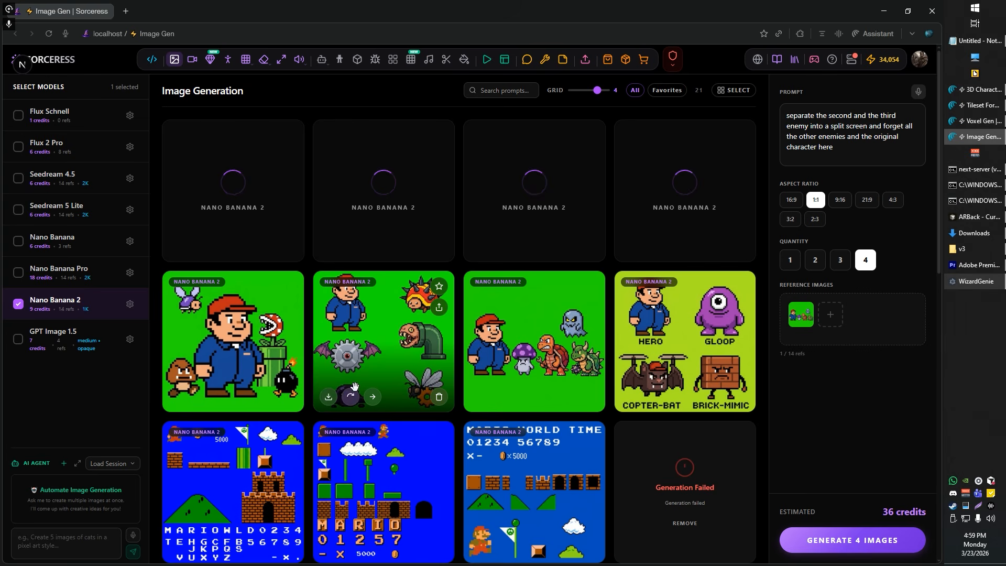
Step: In Sorceress Image Gen, preview the hero lineup with mushroom, turtle and ghost enemies and re-add it as the reference image
{"action": "left_click", "coordinate": [531, 344]}
{"action": "key", "text": "Escape"}
{"action": "mouse_move", "coordinate": [800, 317]}
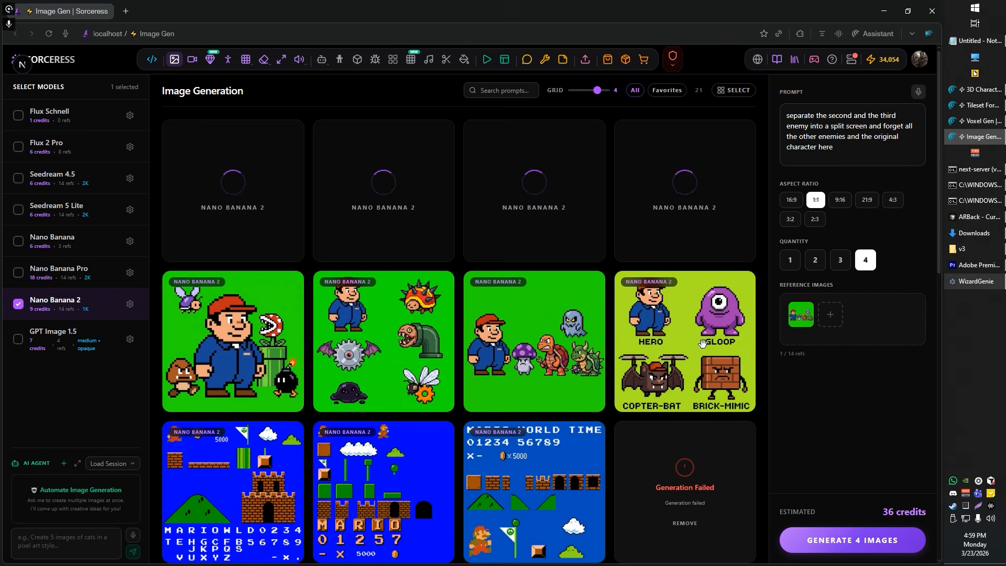
{"action": "left_click", "coordinate": [529, 367]}
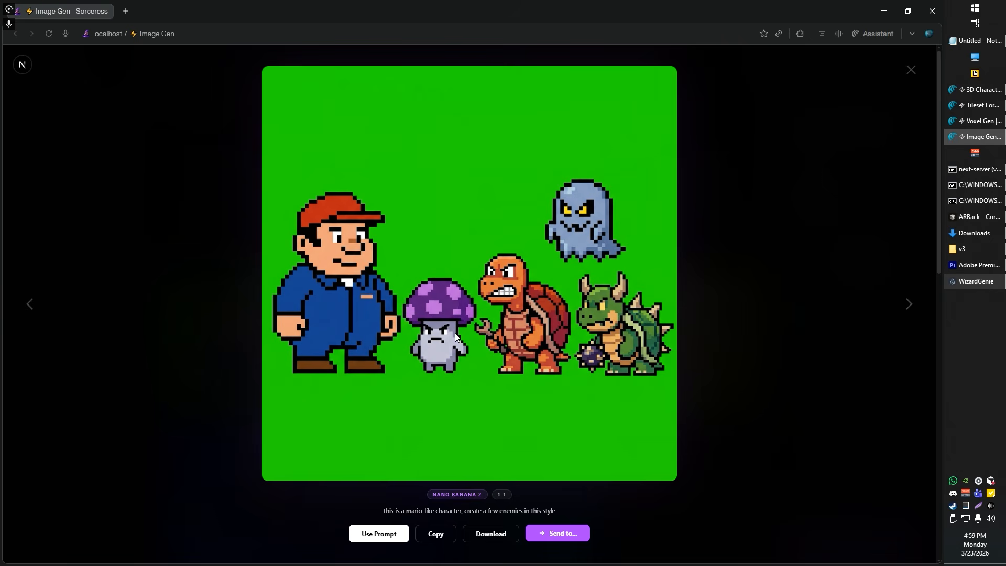
{"action": "key", "text": "Escape"}
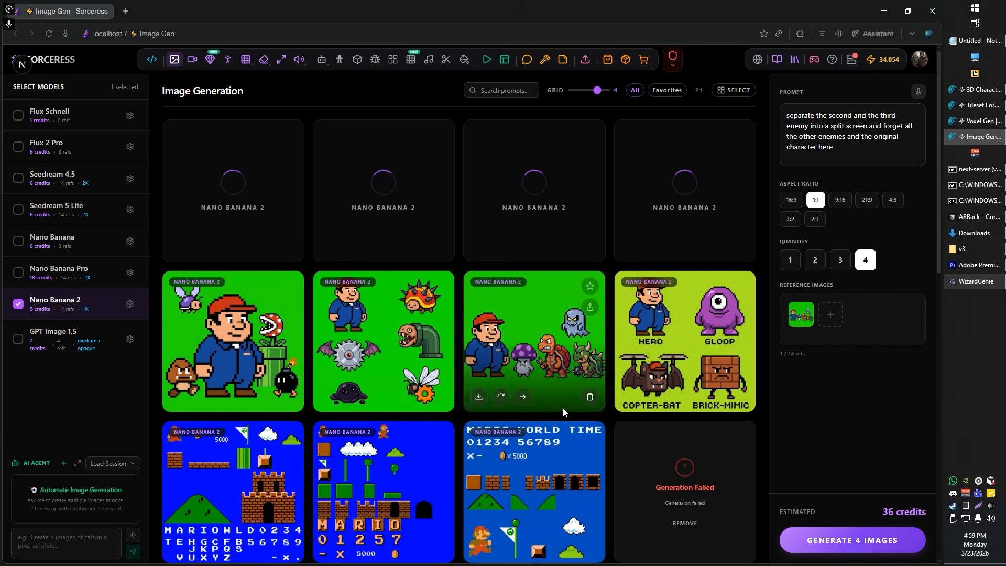
{"action": "left_click", "coordinate": [808, 316]}
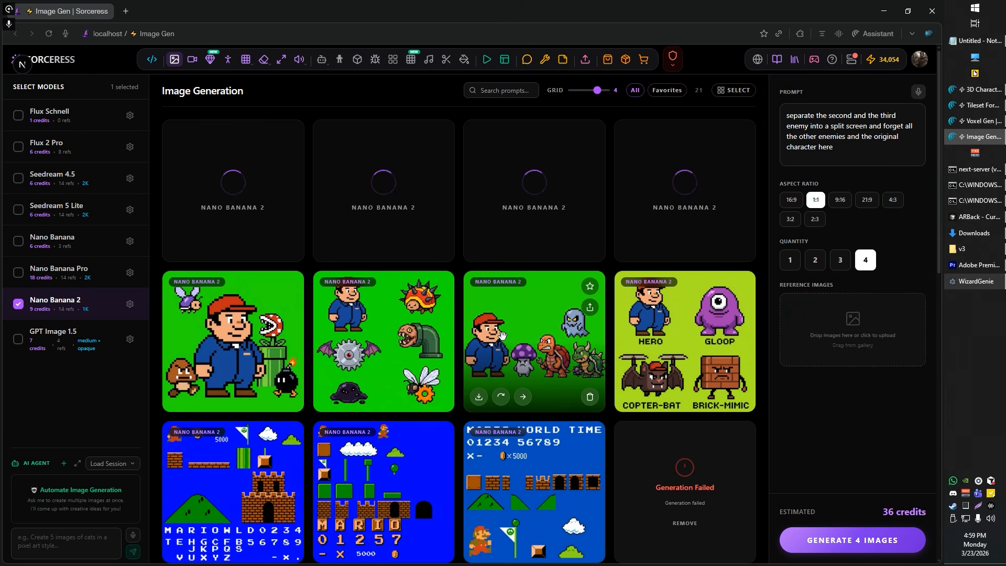
{"action": "left_click_drag", "start_coordinate": [843, 330], "coordinate": [845, 328]}
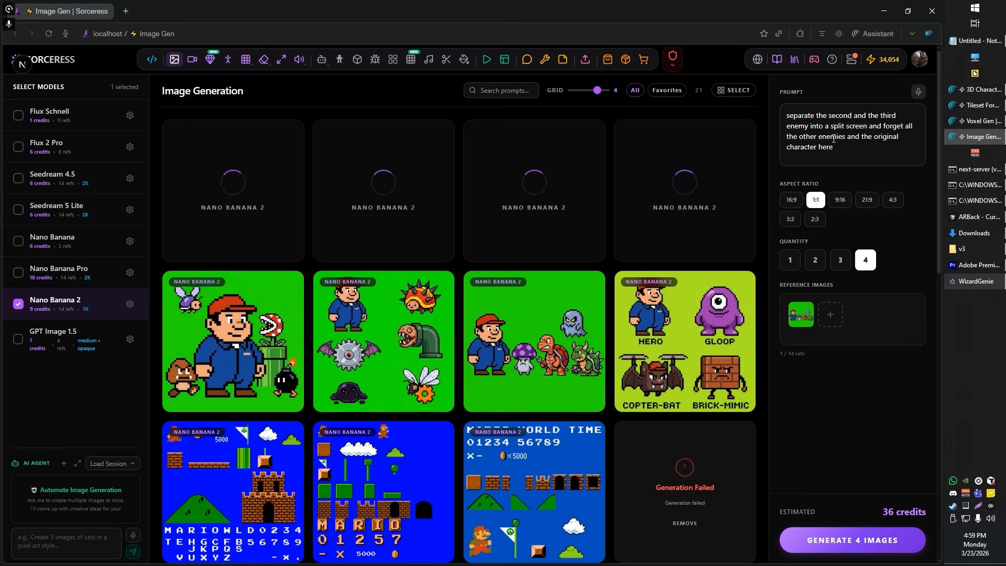
Step: Replace the prompt by dictating "let's use the second character the mushroom character and isolate it into its own frame"
{"action": "left_click", "coordinate": [860, 138]}
{"action": "key", "text": "ctrl+a"}
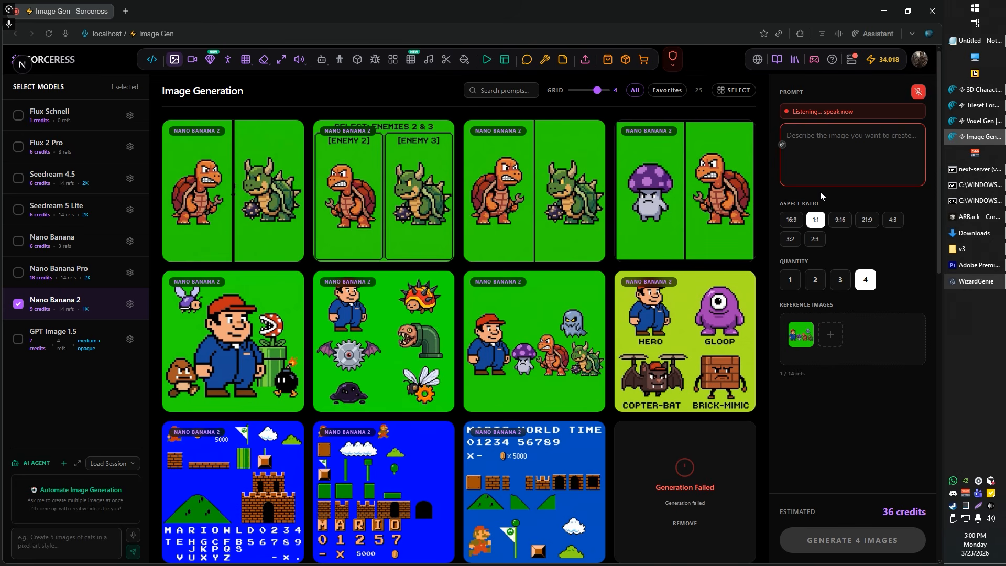
{"action": "mouse_move", "coordinate": [806, 337]}
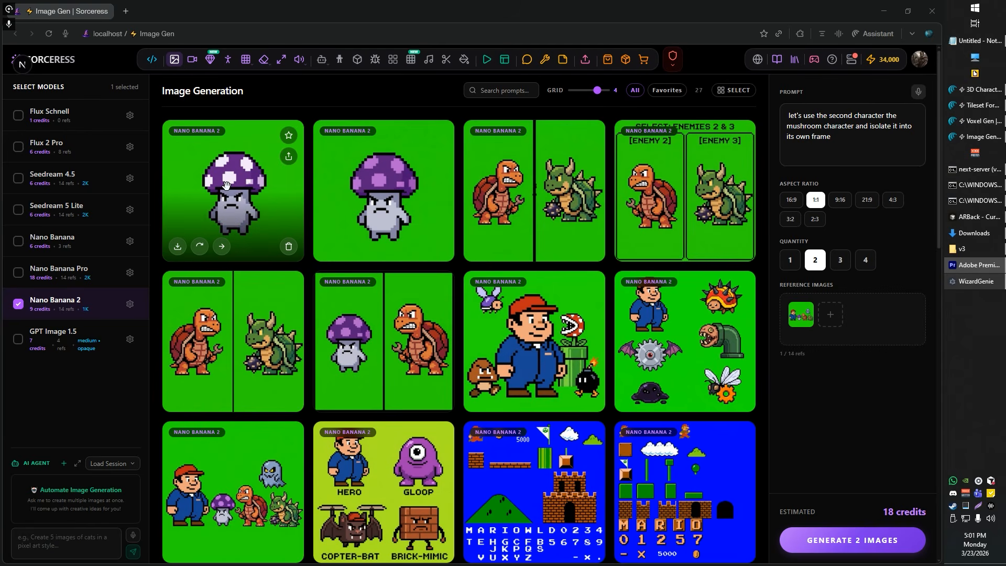
Step: Send the isolated white-spotted mushroom enemy image on to another Sorceress tool
{"action": "left_click", "coordinate": [222, 246]}
{"action": "left_click", "coordinate": [244, 92]}
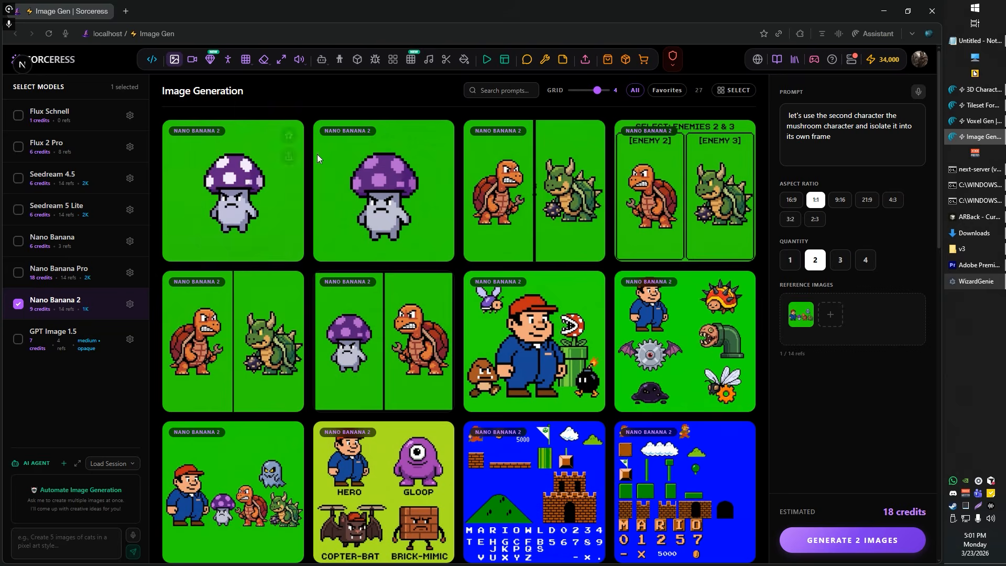
Step: Generate three videos from the mushroom reference image with the prompt "the character is walking in place"
{"action": "left_click", "coordinate": [814, 154]}
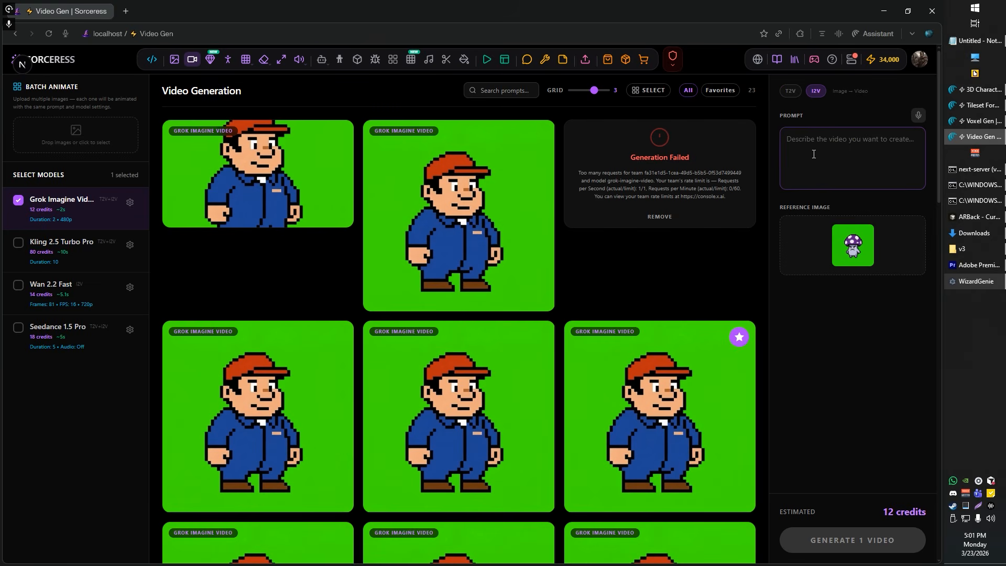
{"action": "type", "text": "the character is waolk"}
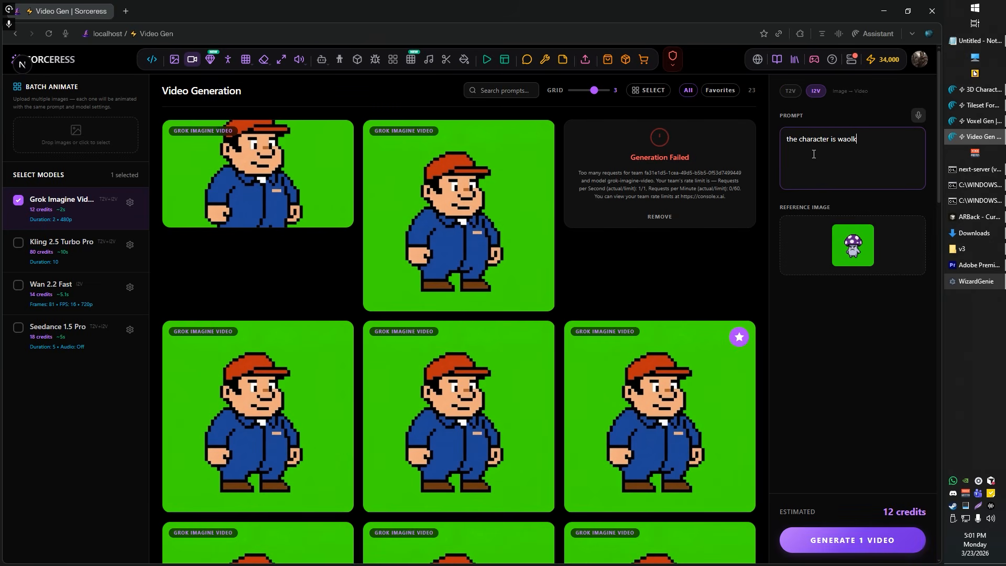
{"action": "key", "text": "BackSpace"}
{"action": "key", "text": "BackSpace"}
{"action": "key", "text": "BackSpace"}
{"action": "type", "text": "lking in place"}
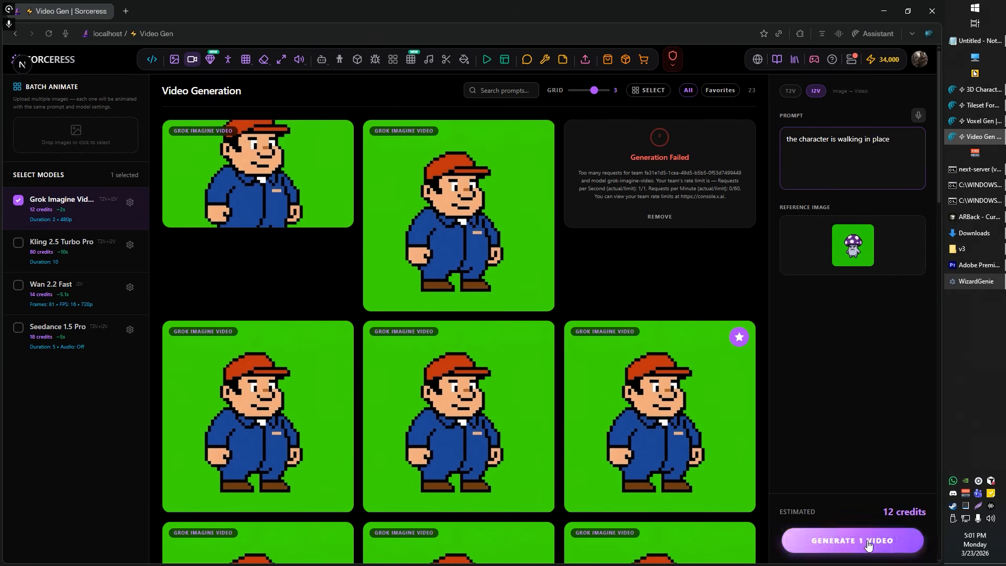
{"action": "left_click", "coordinate": [870, 545]}
{"action": "left_click", "coordinate": [872, 540]}
{"action": "left_click", "coordinate": [874, 538]}
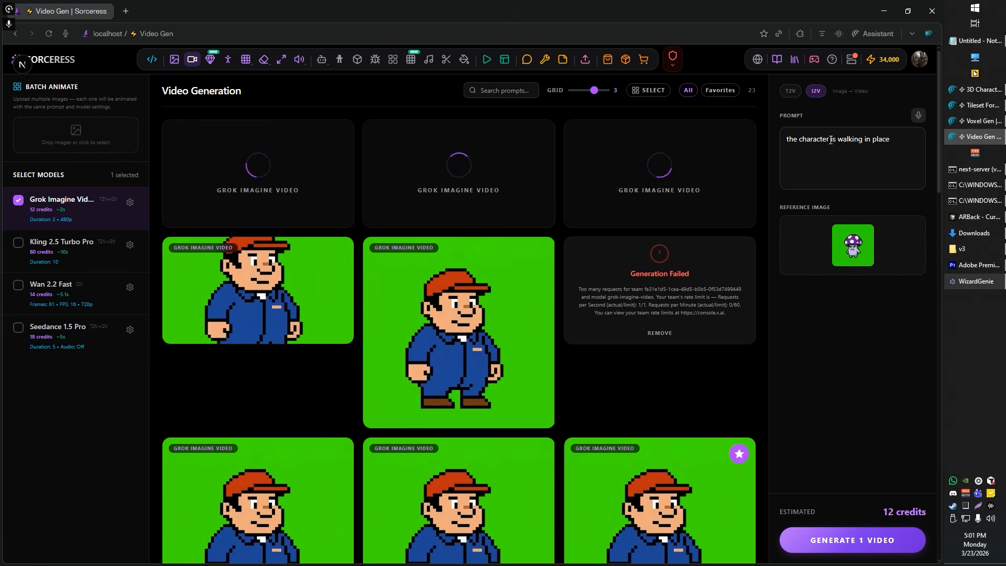
Step: Change the prompt to "the character gets squished" and generate three more videos of the mushroom
{"action": "left_click_drag", "start_coordinate": [830, 141], "coordinate": [945, 143]}
{"action": "key", "text": "BackSpace"}
{"action": "type", "text": "gets "}
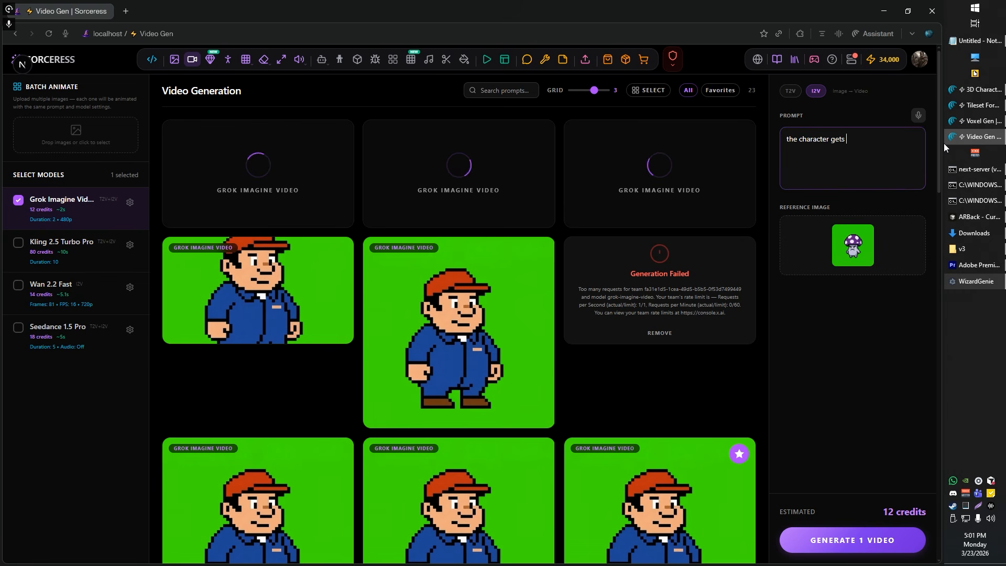
{"action": "type", "text": "squished"}
{"action": "left_click", "coordinate": [846, 540]}
{"action": "left_click", "coordinate": [847, 541]}
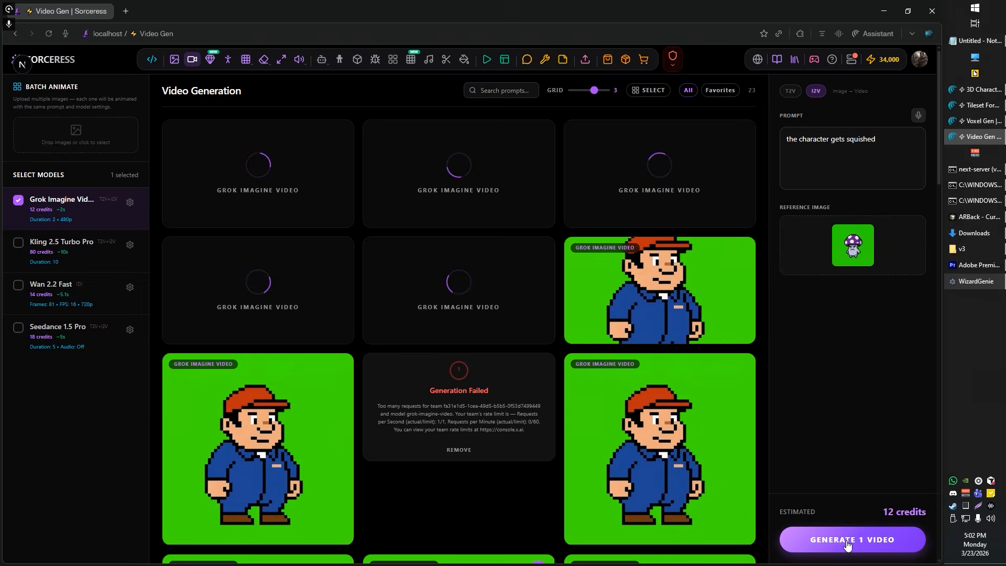
{"action": "left_click", "coordinate": [847, 545]}
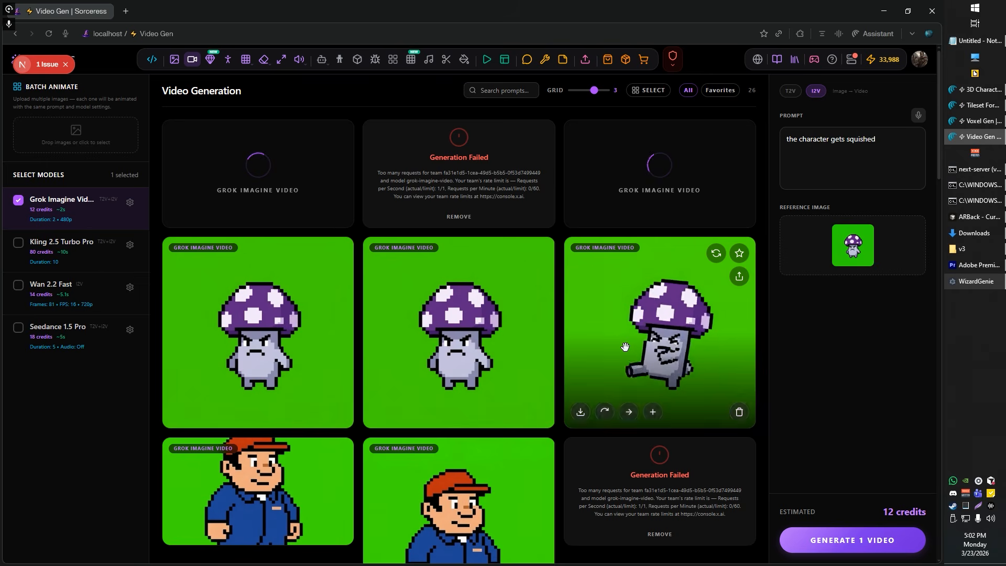
Step: Preview the mushroom walking clips, reuse the prompt "the character gets squished" from a generated clip, and generate another video
{"action": "mouse_move", "coordinate": [475, 344]}
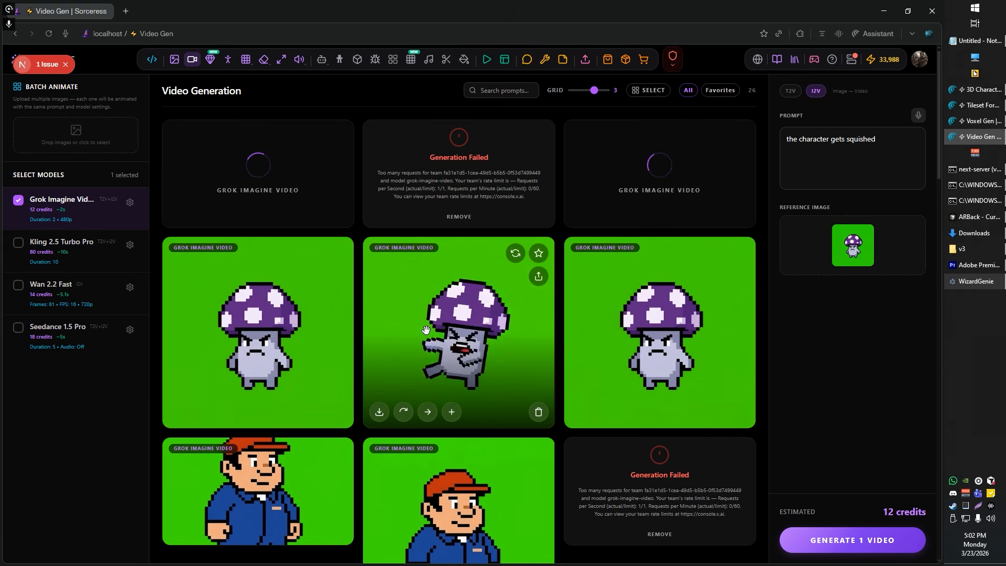
{"action": "mouse_move", "coordinate": [640, 341]}
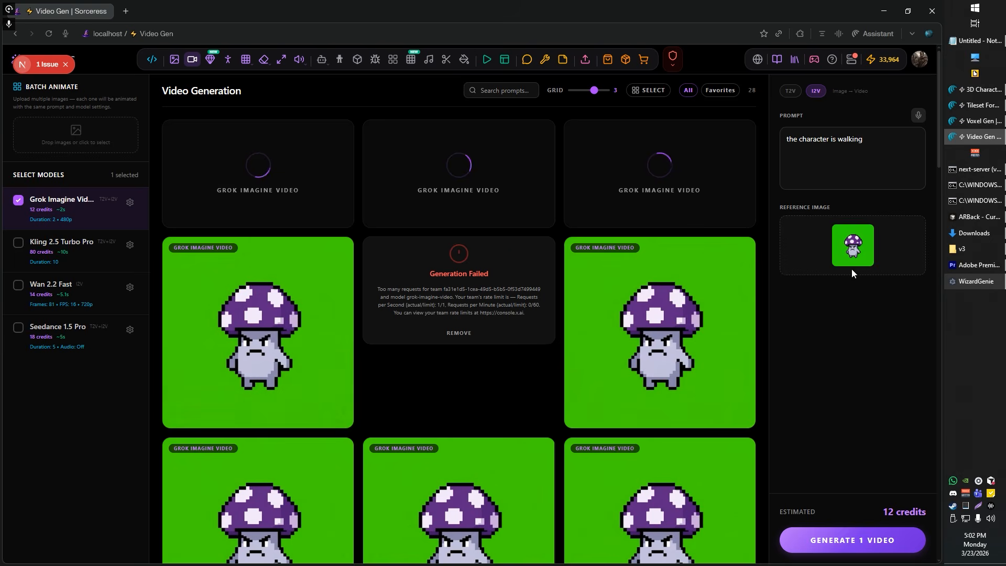
{"action": "mouse_move", "coordinate": [685, 386]}
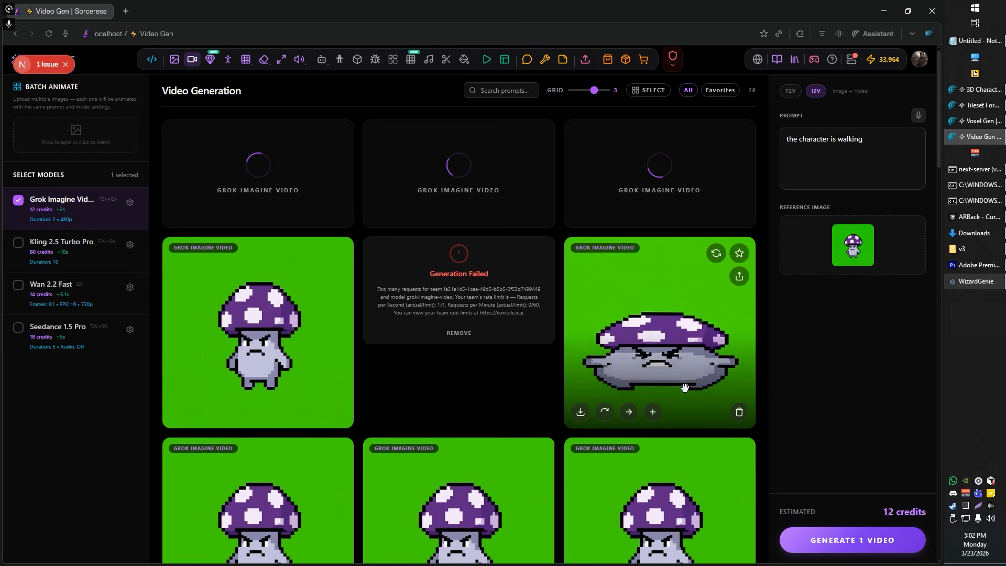
{"action": "left_click", "coordinate": [608, 414]}
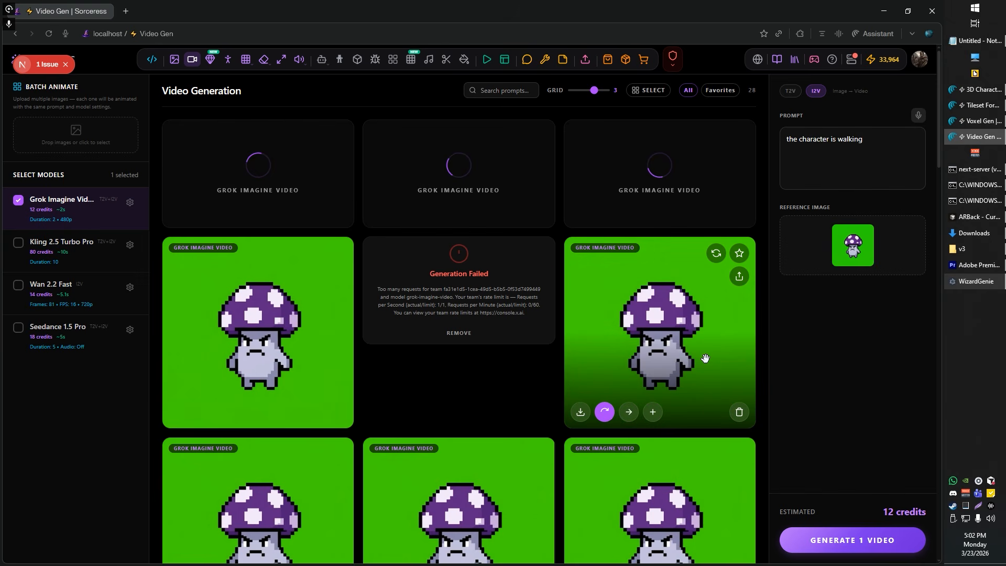
{"action": "left_click", "coordinate": [870, 553]}
Step: Extend the video prompt to "the character gets squished but does not get wider"
{"action": "left_click", "coordinate": [901, 152]}
{"action": "type", "text": "but does not"}
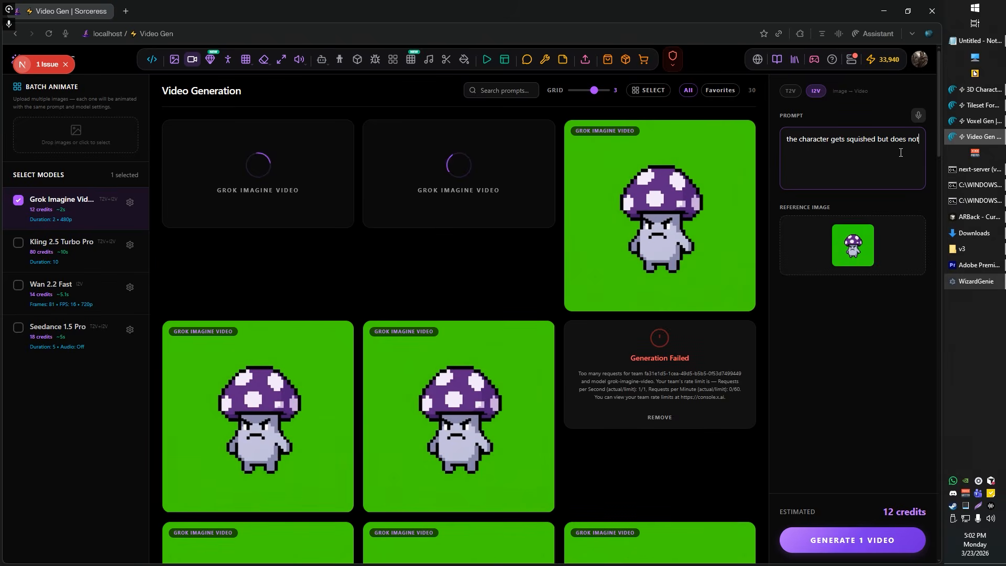
{"action": "type", "text": " get wider"}
Step: Preview the mushroom clips, mark the middle clip of the first row as a favorite, and filter the gallery to favorites
{"action": "mouse_move", "coordinate": [223, 445]}
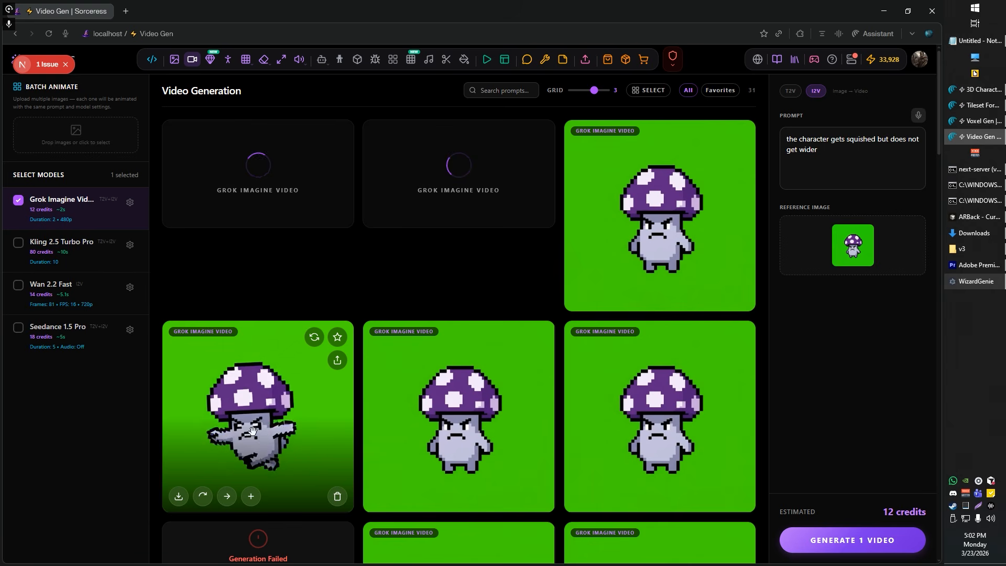
{"action": "mouse_move", "coordinate": [461, 191]}
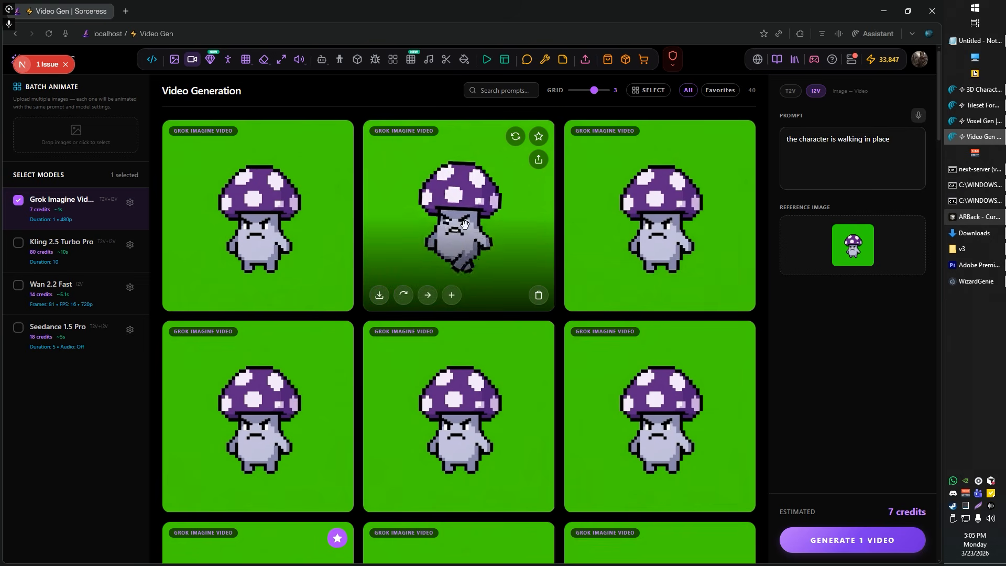
{"action": "left_click", "coordinate": [539, 138]}
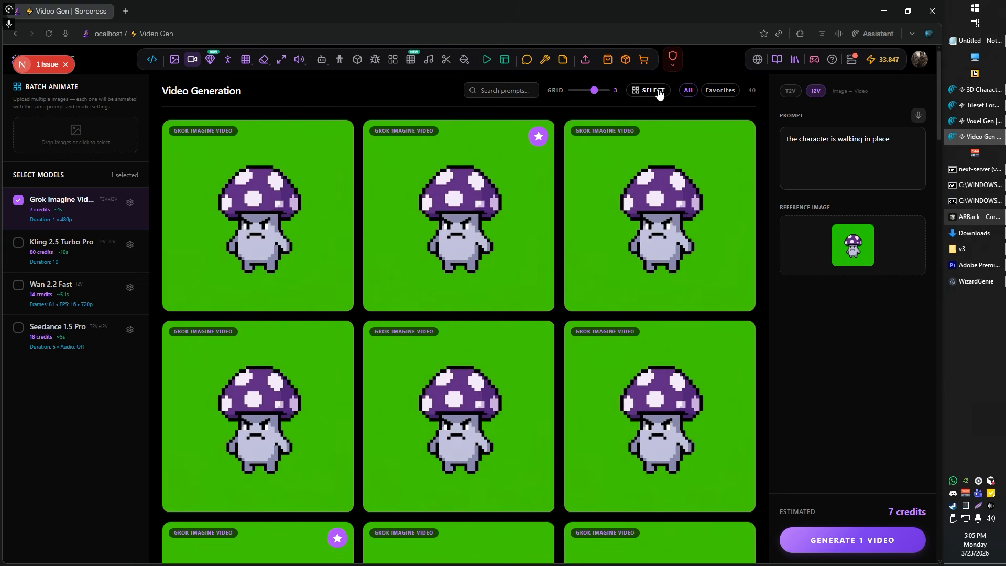
{"action": "left_click", "coordinate": [705, 93]}
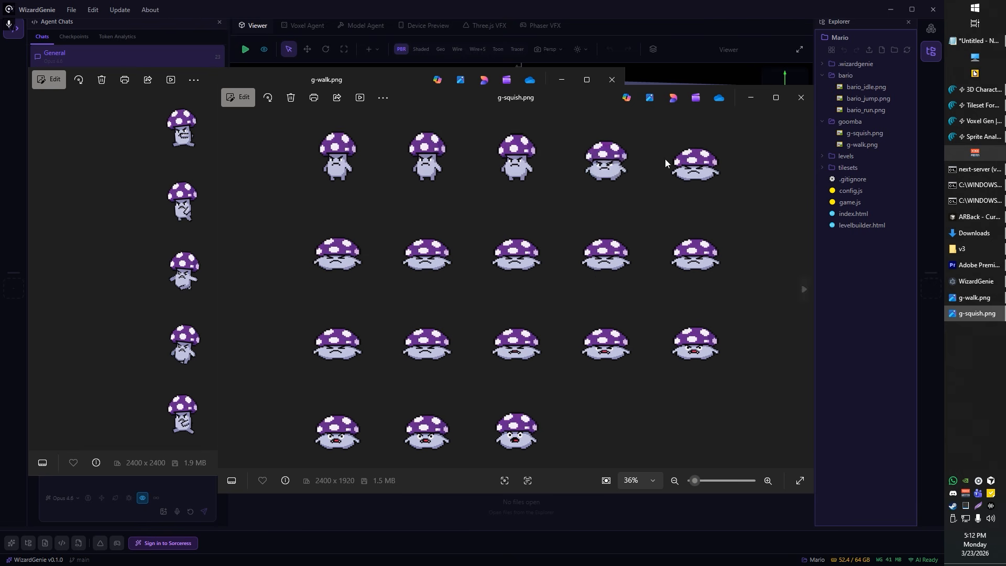
Step: Close the g-squish.png and g-walk.png sprite sheet previews and start dictating a message to the WizardGenie agent
{"action": "left_click", "coordinate": [800, 97]}
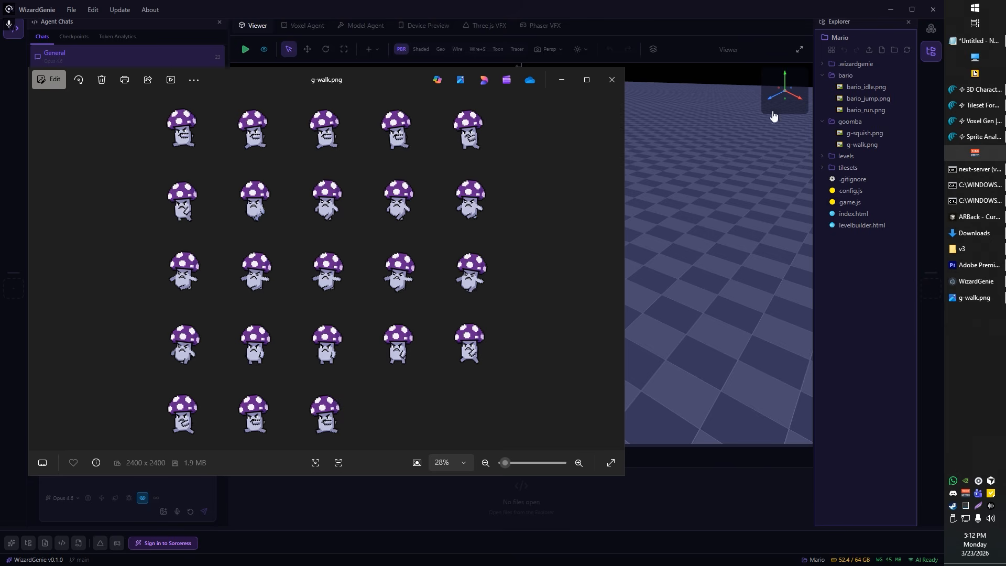
{"action": "left_click", "coordinate": [612, 79]}
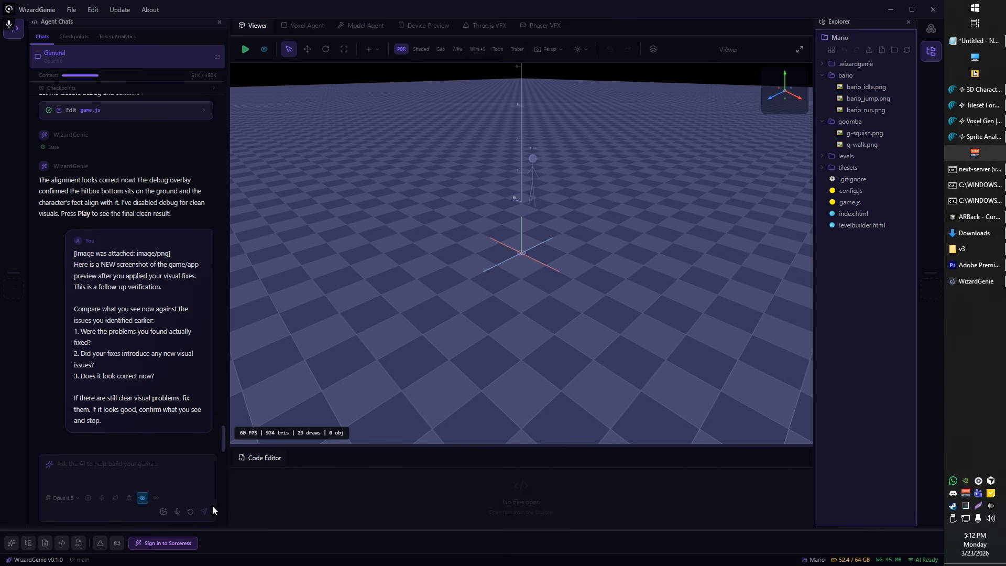
{"action": "left_click", "coordinate": [177, 511]}
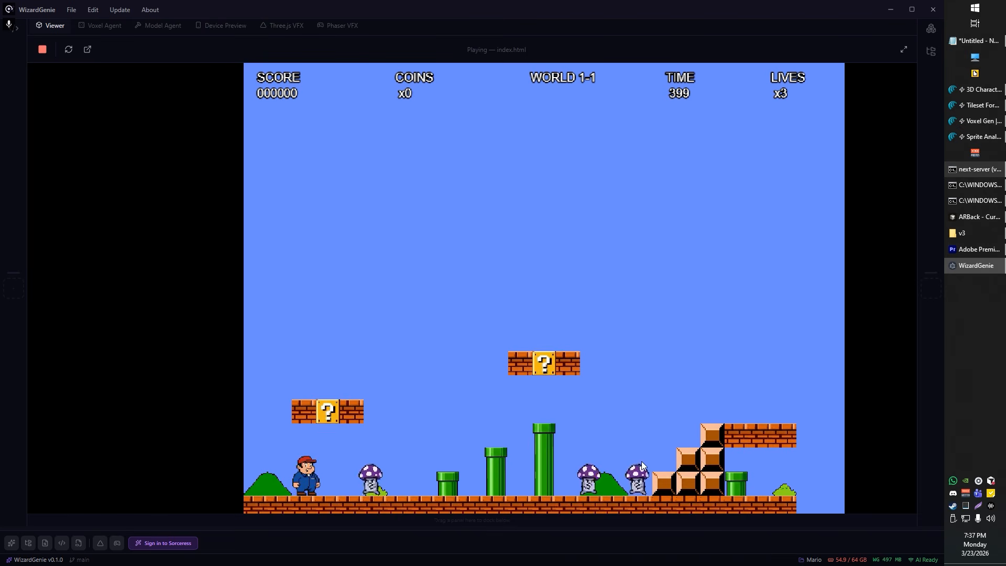
Step: Playtest hitting the first question block and stomping the nearest mushroom enemy before running on past the pipes
{"action": "key", "text": "space"}
{"action": "key", "text": "Left"}
{"action": "key", "text": "space"}
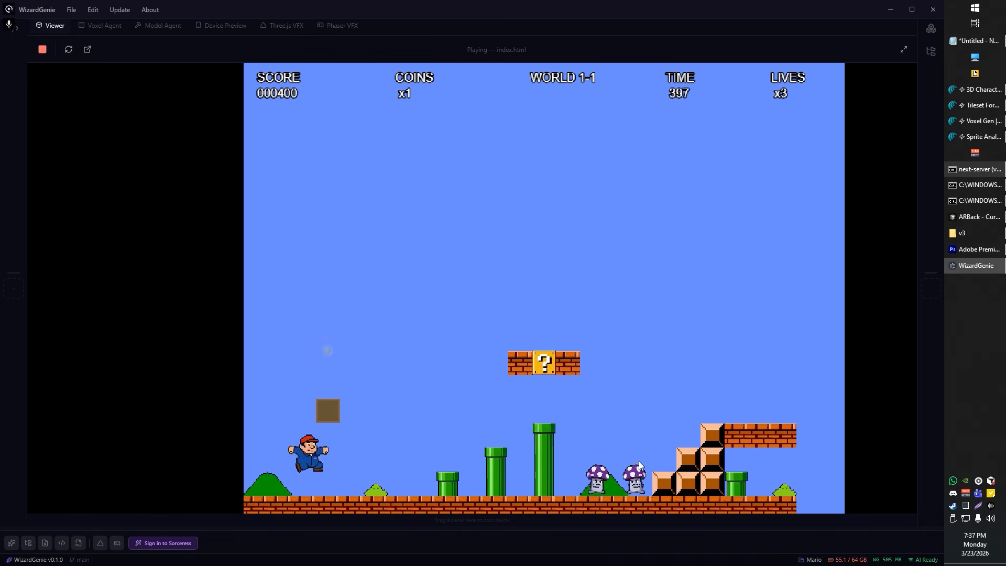
{"action": "key", "text": "Right"}
{"action": "key", "text": "space"}
Step: Playtest stomping a mushroom beyond the pipes and jumping over the brick ramp onto the tall floating pipe
{"action": "key", "text": "space"}
{"action": "key", "text": "Right"}
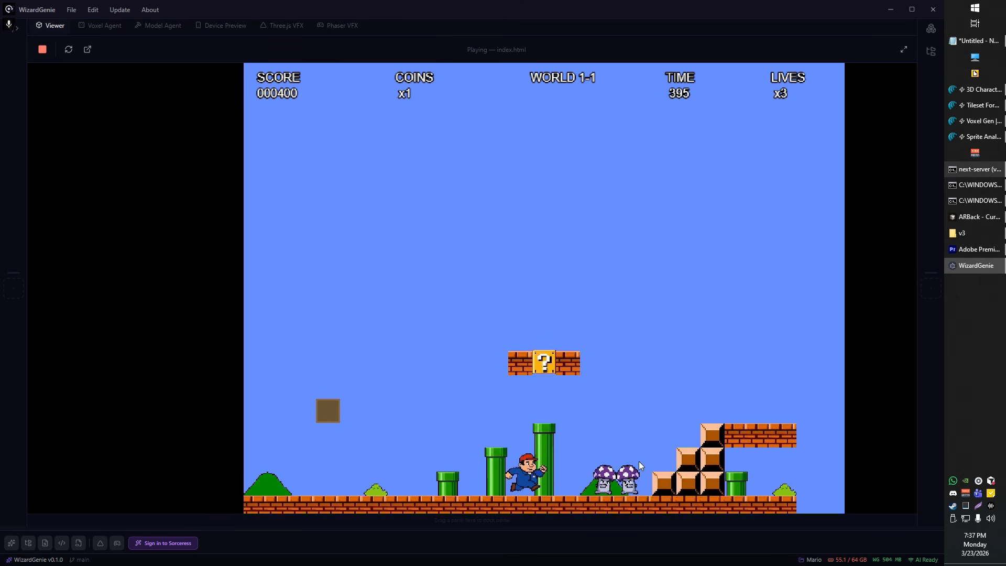
{"action": "key", "text": "space"}
{"action": "key", "text": "Right"}
{"action": "key", "text": "space"}
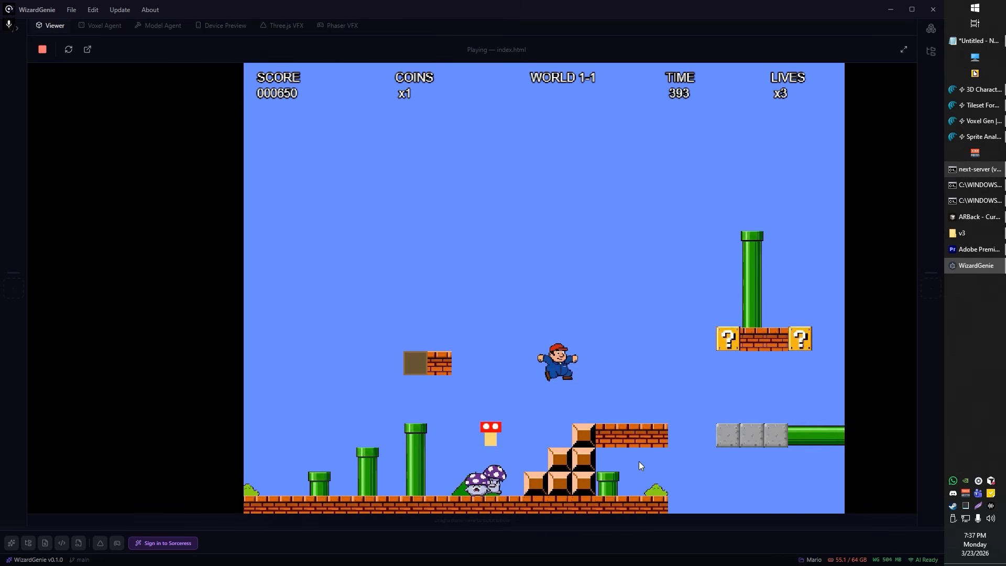
Step: Playtest jumping from the tall pipe across the floating platforms and stomping the mushroom before the large staircase
{"action": "key", "text": "space"}
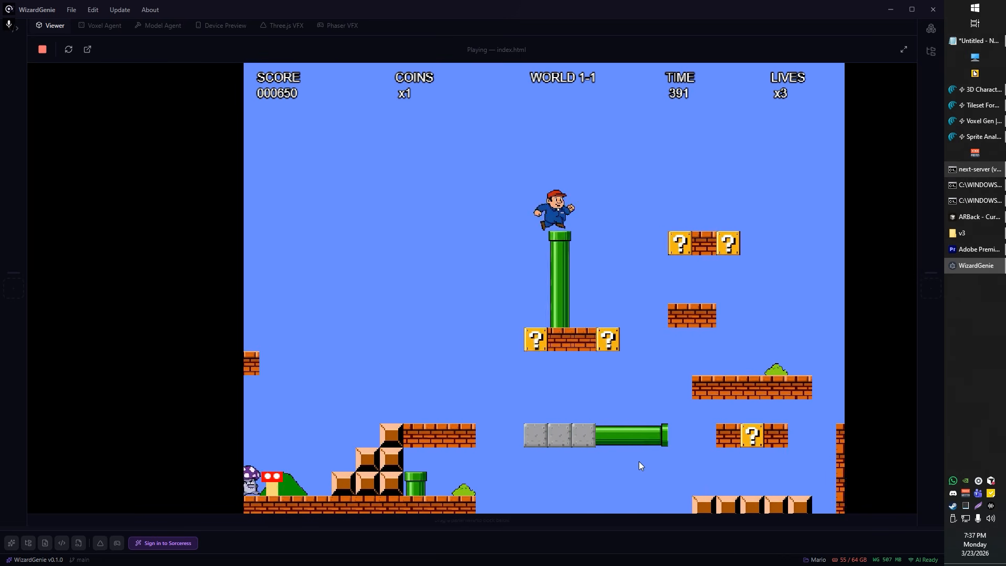
{"action": "key", "text": "Right"}
{"action": "key", "text": "space"}
{"action": "key", "text": "Right"}
{"action": "key", "text": "space"}
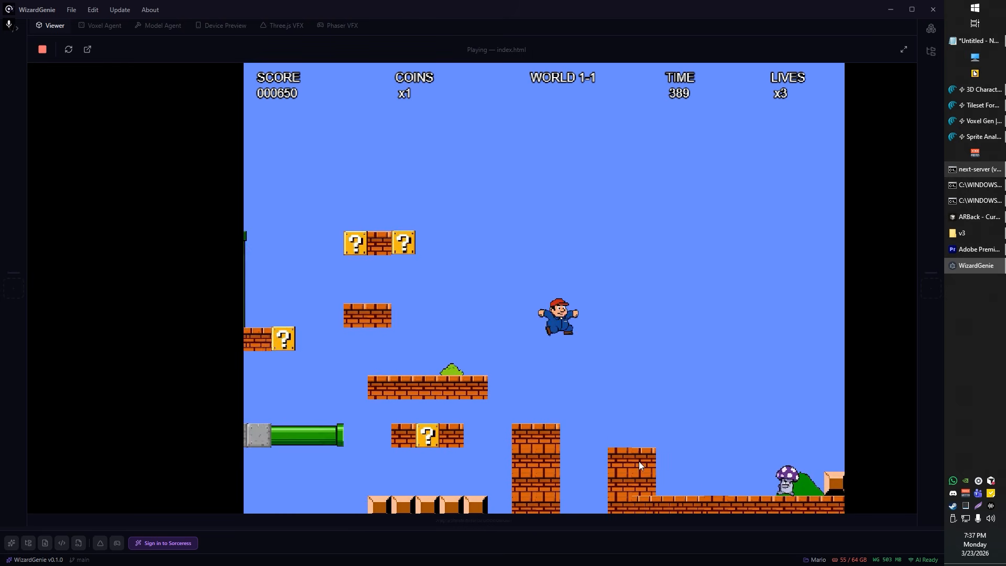
{"action": "key", "text": "Right"}
Step: Playtest climbing the large block staircase and jumping over the flagpole toward the castle
{"action": "key", "text": "space"}
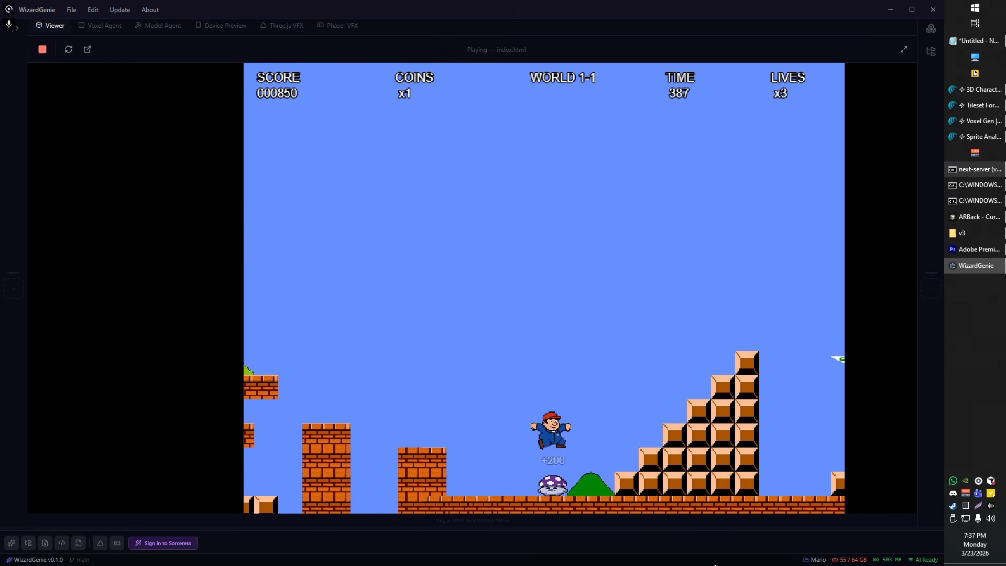
{"action": "key", "text": "space"}
{"action": "key", "text": "Right"}
{"action": "key", "text": "space"}
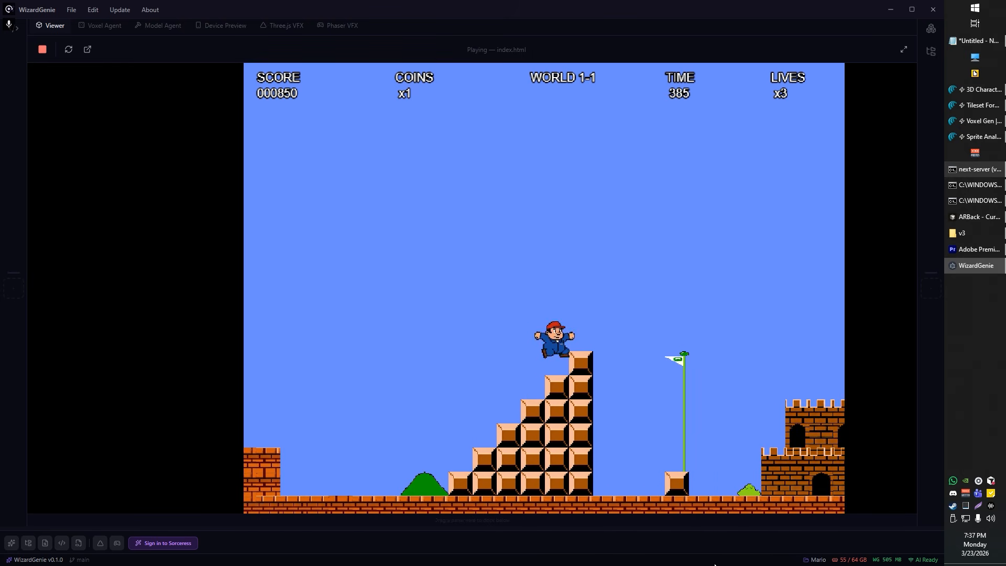
{"action": "key", "text": "Right"}
{"action": "key", "text": "space"}
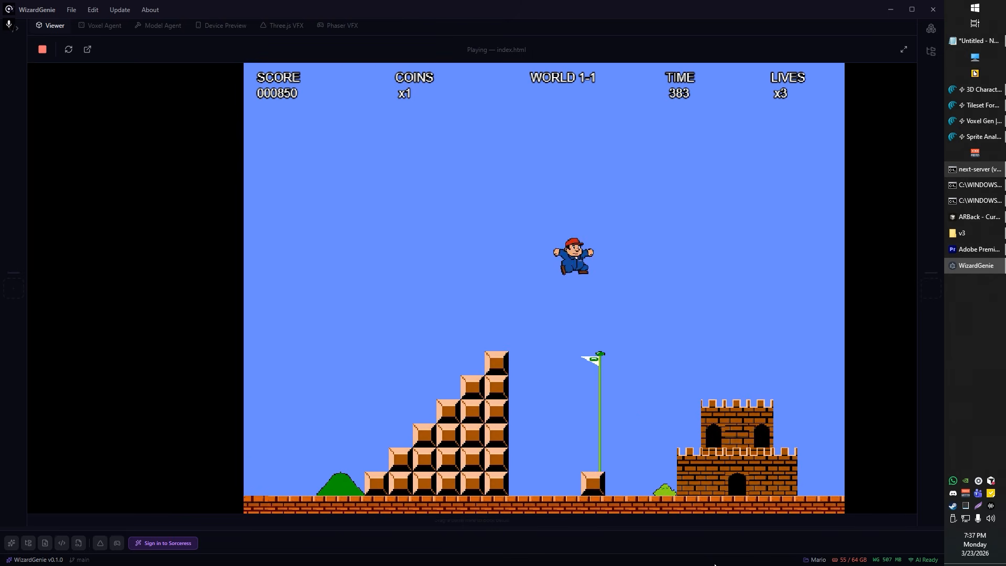
{"action": "key", "text": "Right"}
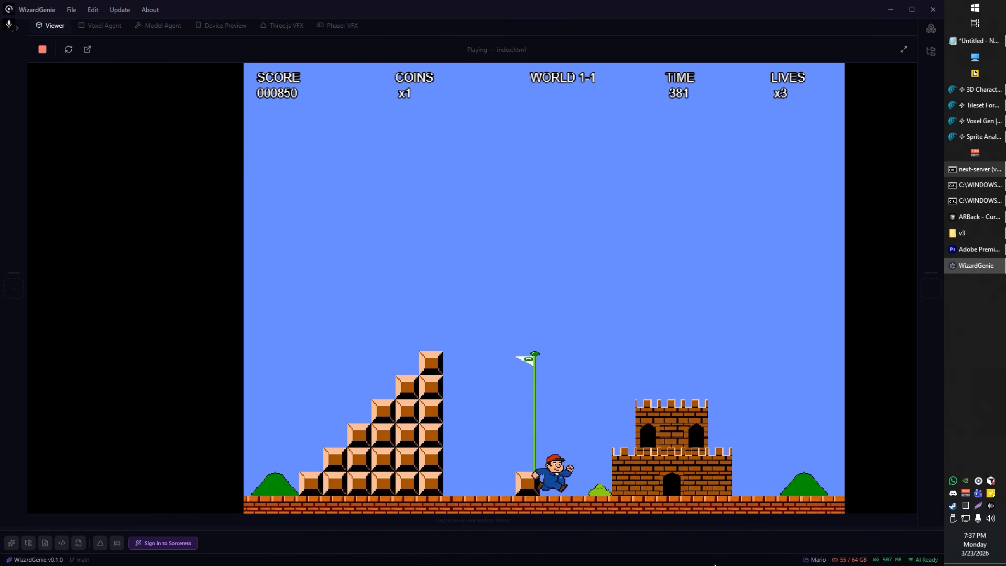
{"action": "key", "text": "space"}
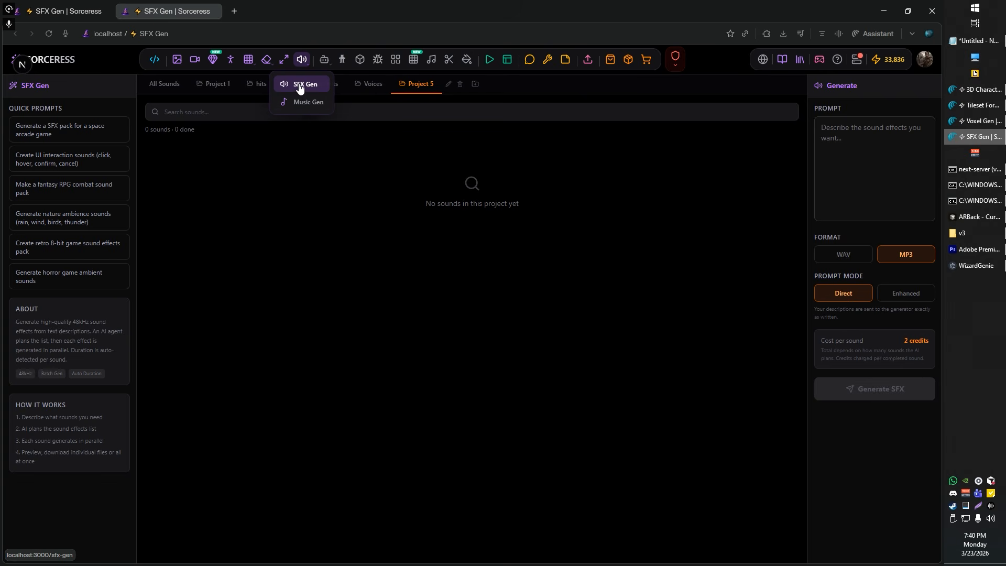
Step: In Sorceress SFX Gen, generate sound effects with the prompt "create a sound pack for super mario brothers original game"
{"action": "left_click", "coordinate": [858, 146]}
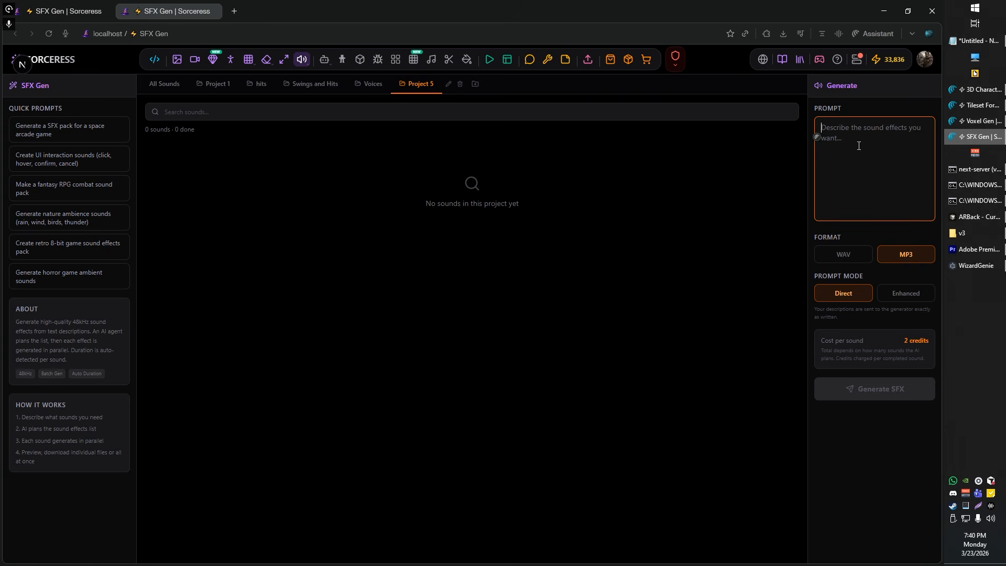
{"action": "type", "text": "create a"}
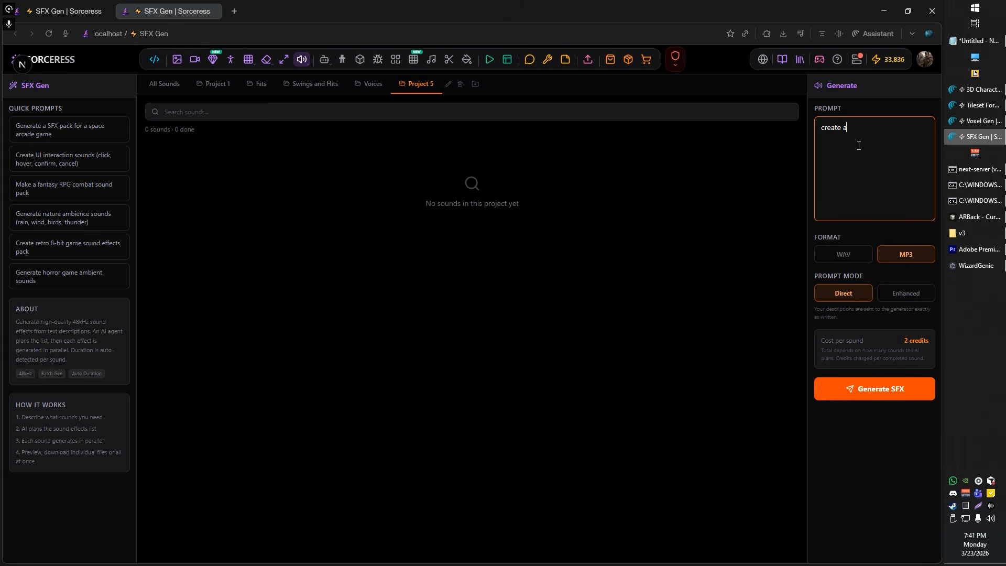
{"action": "type", "text": " sound pa"}
{"action": "key", "text": "BackSpace"}
{"action": "type", "text": "sound pack "}
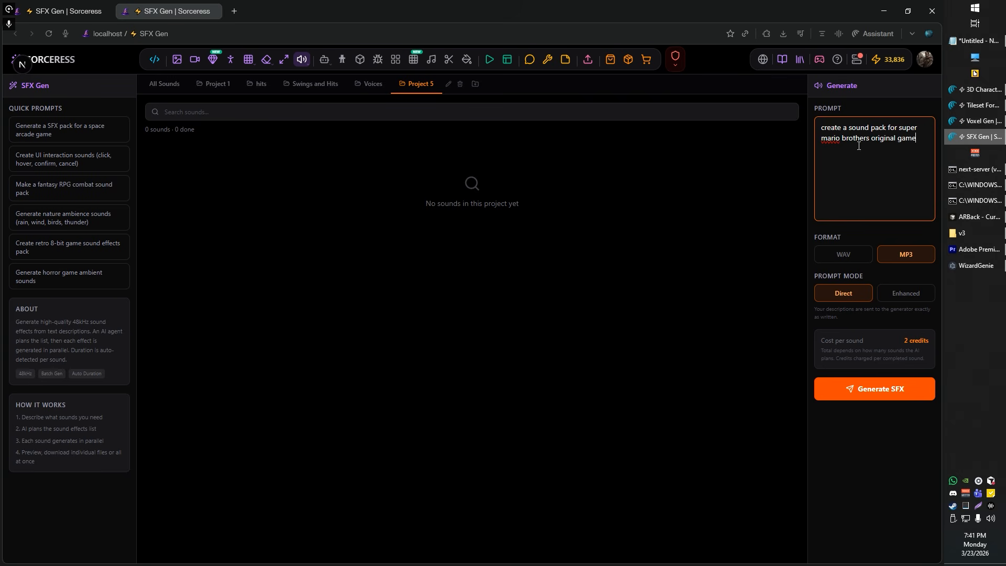
{"action": "type", "text": "for super mario brothers original game"}
{"action": "key", "text": "Return"}
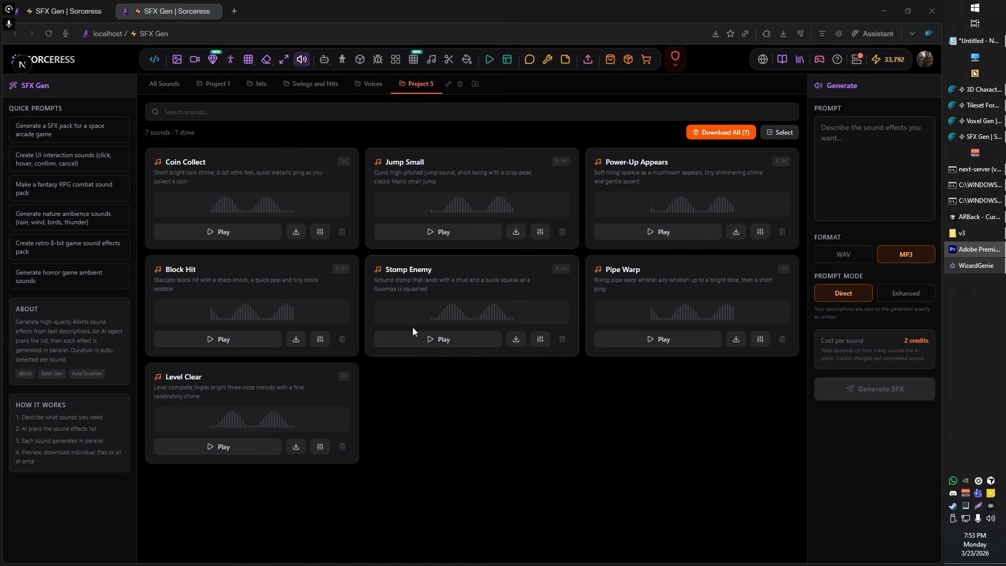
Step: Play the generated Coin Collect and Jump Small sound effects
{"action": "left_click", "coordinate": [234, 238]}
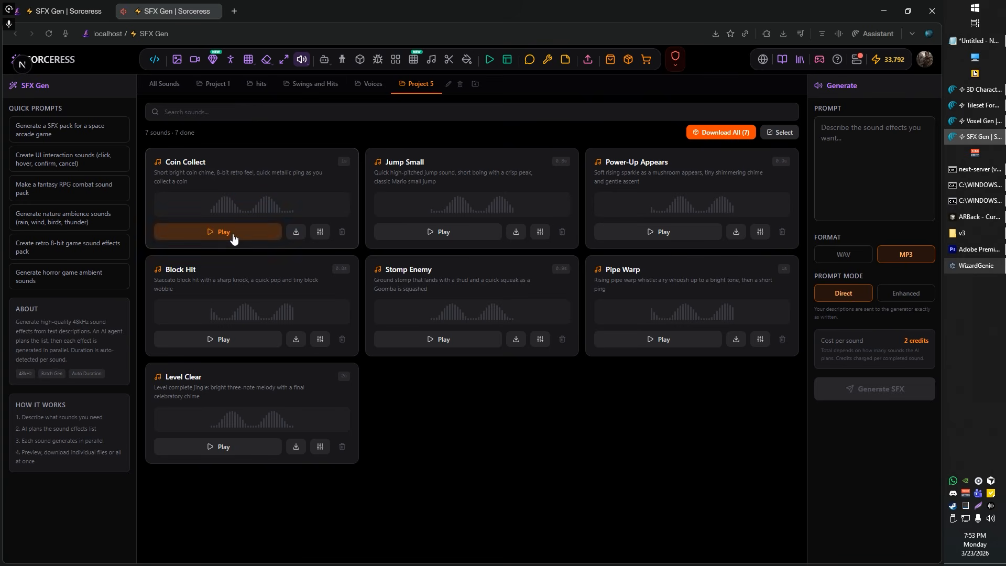
{"action": "left_click", "coordinate": [439, 239]}
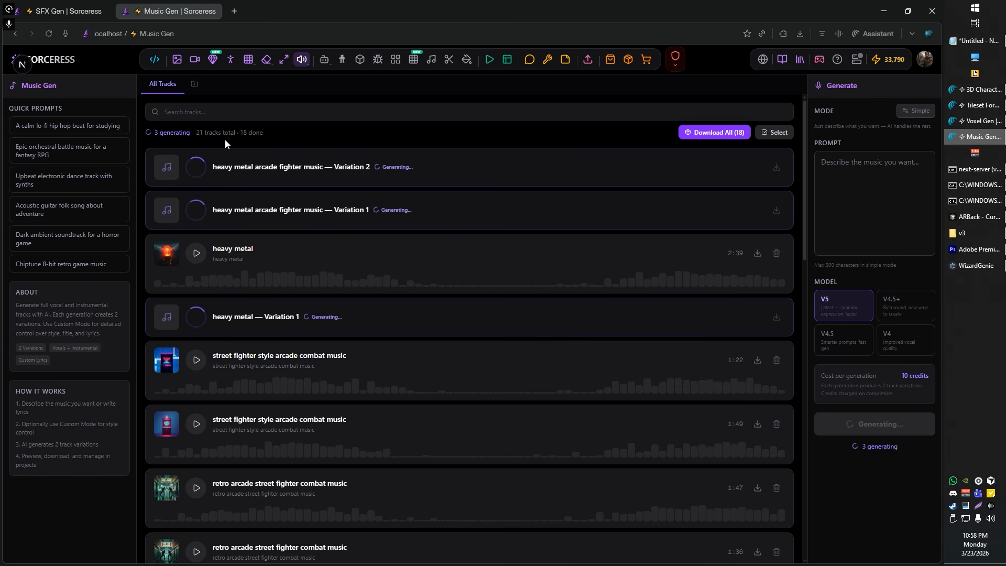
Step: Generate music in Music Gen with the prompt "classic retro mario brothers like soundtrack" using the V5 model
{"action": "left_click", "coordinate": [867, 174]}
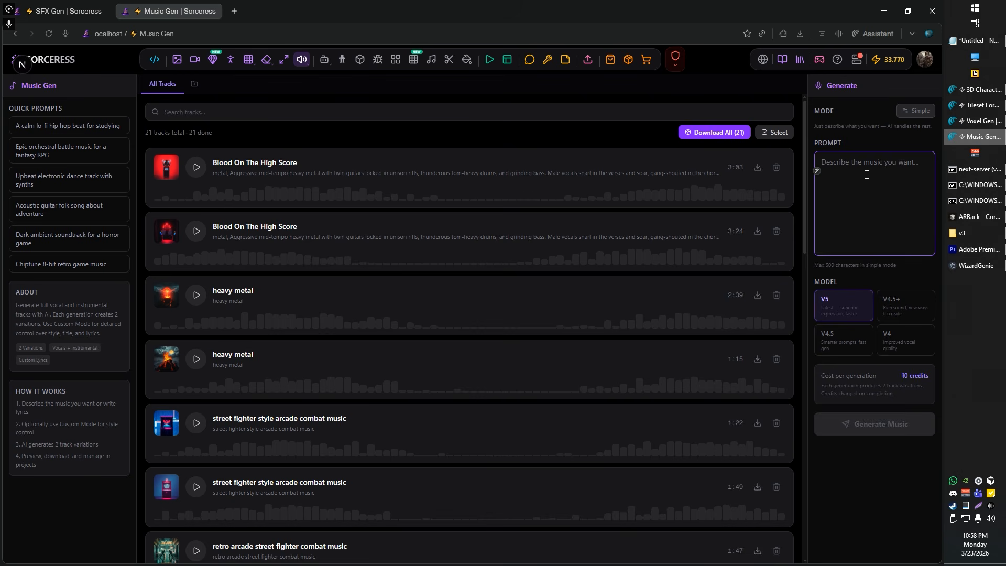
{"action": "type", "text": "classic retro mario brothers like soundtrack"}
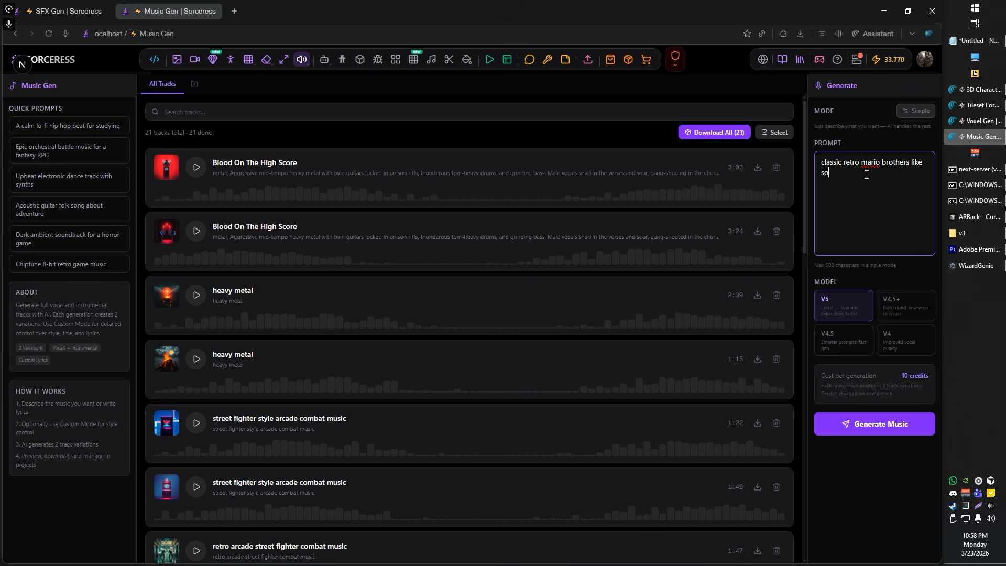
{"action": "left_click", "coordinate": [875, 425]}
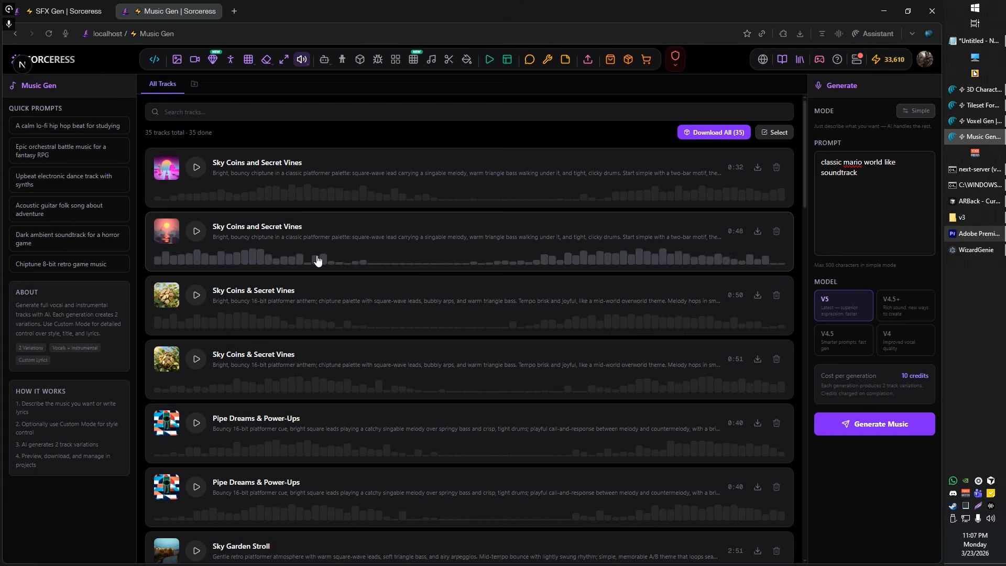
Step: Preview both "Sky Coins and Secret Vines" tracks and download the 0:48 version
{"action": "left_click", "coordinate": [197, 176]}
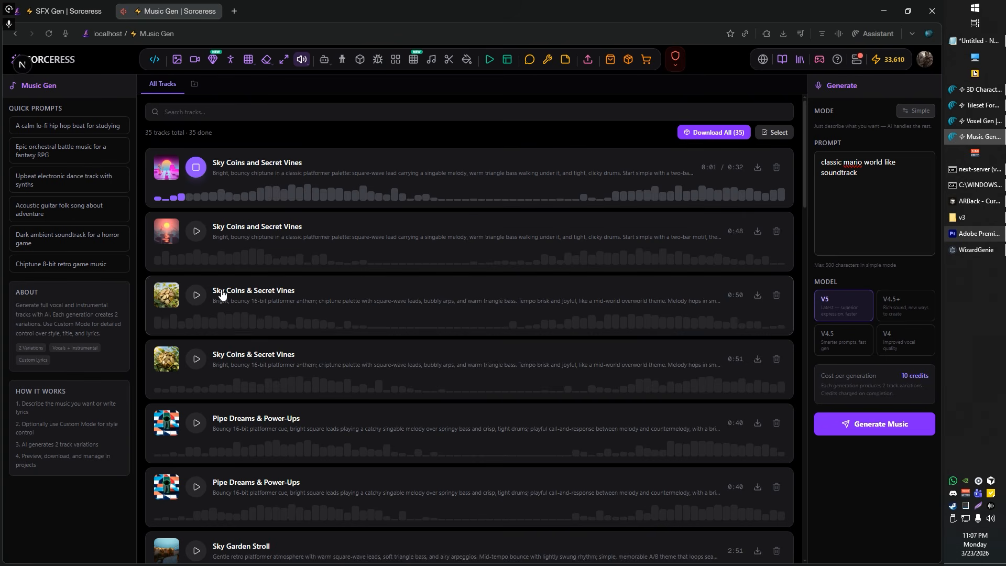
{"action": "left_click", "coordinate": [196, 231]}
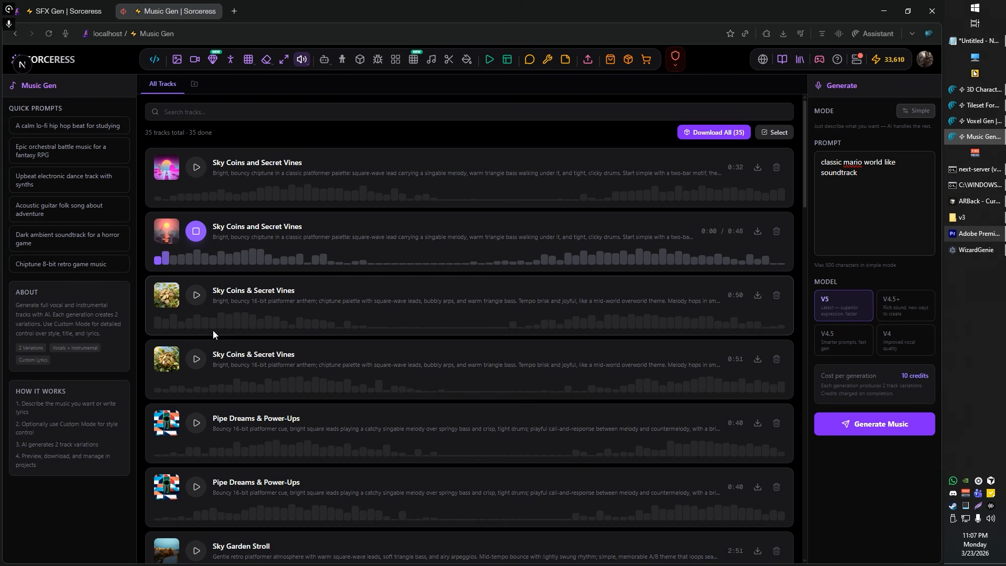
{"action": "left_click", "coordinate": [197, 233]}
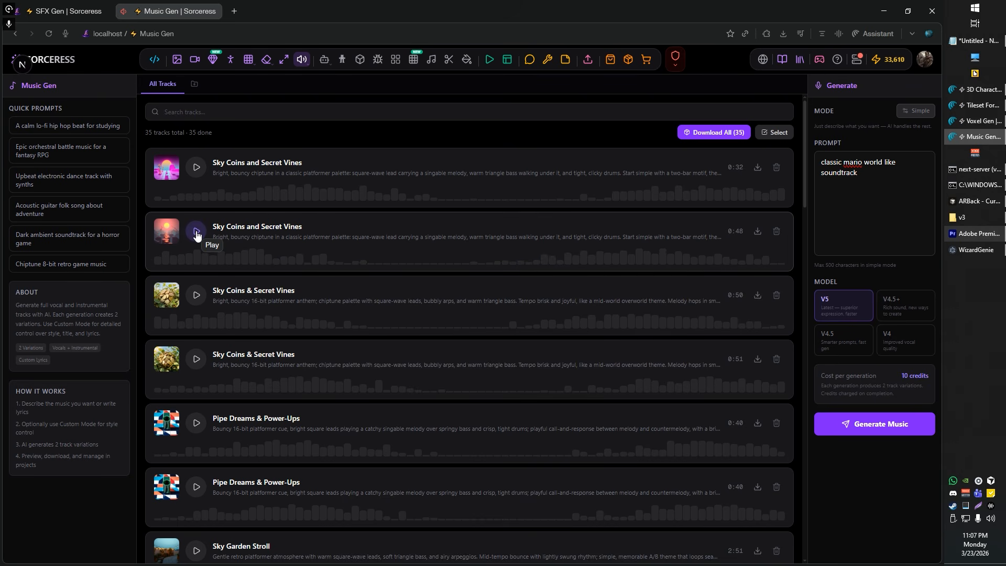
{"action": "left_click", "coordinate": [758, 233]}
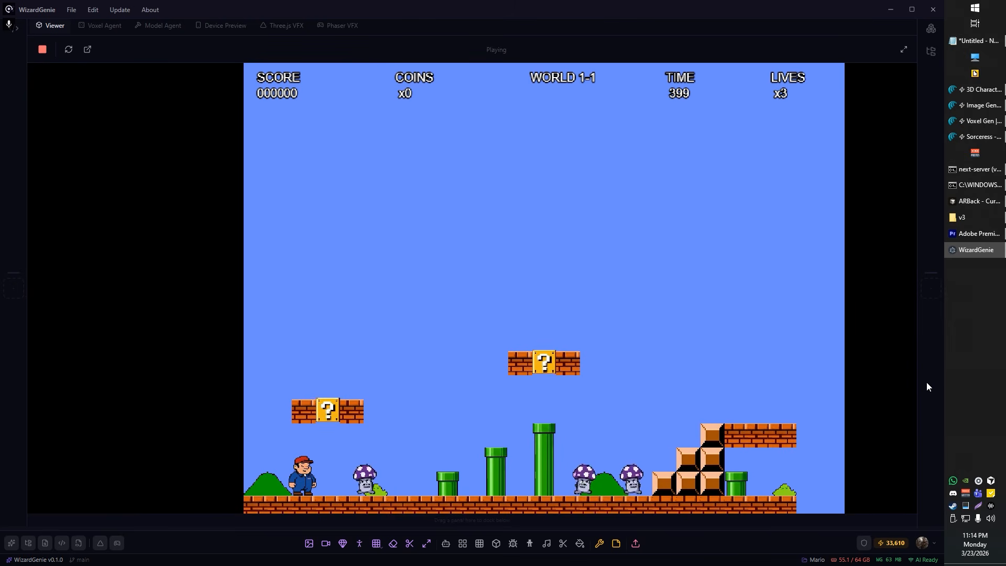
Step: Switch to WizardGenie and playtest hitting the first two question blocks and jumping across the pipes toward the mushrooms
{"action": "key", "text": "space"}
{"action": "key", "text": "Right"}
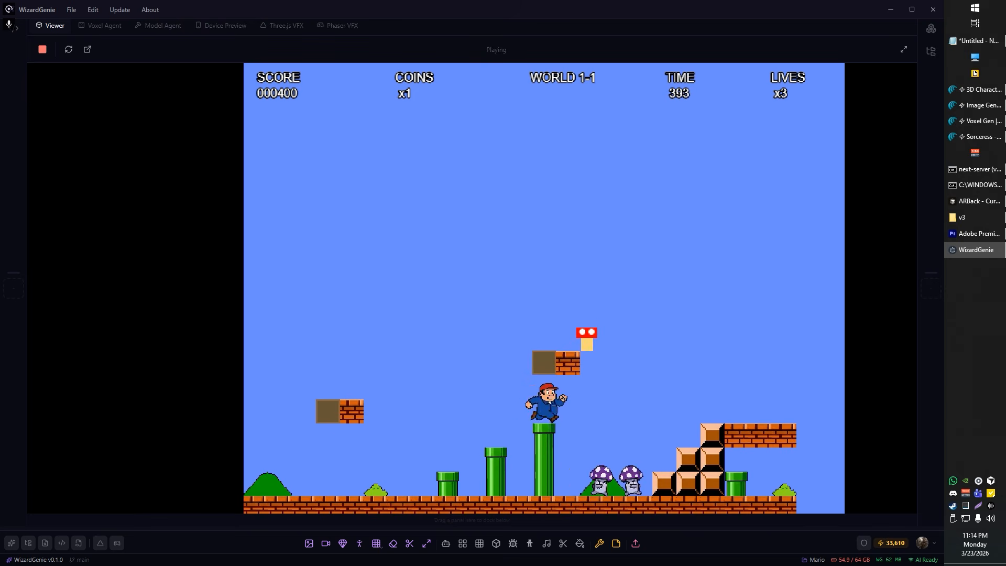
{"action": "key", "text": "Right"}
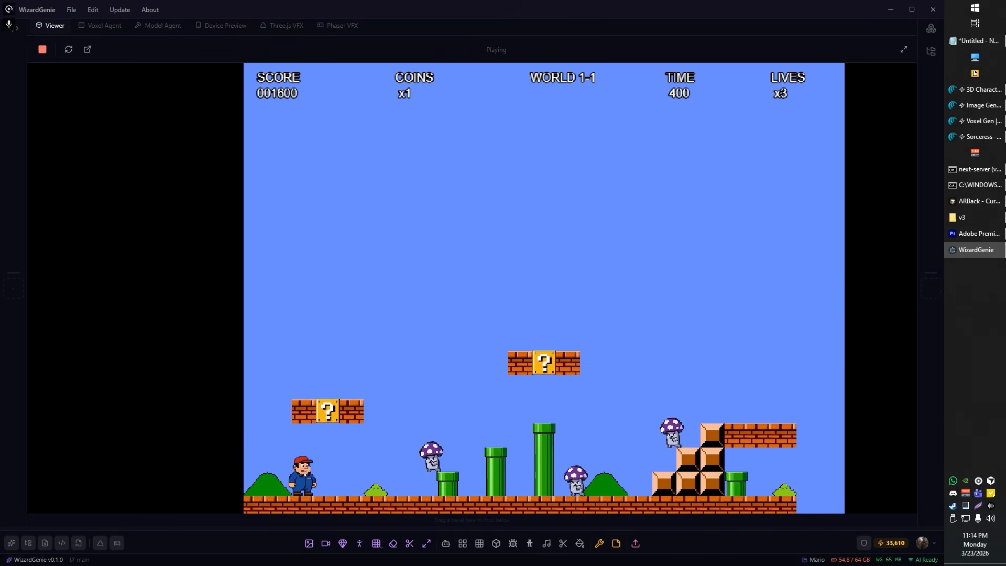
Step: Playtest the level start by jumping around the first brick and question block row near the walking mushroom
{"action": "key", "text": "Right"}
{"action": "key", "text": "space"}
{"action": "key", "text": "Left"}
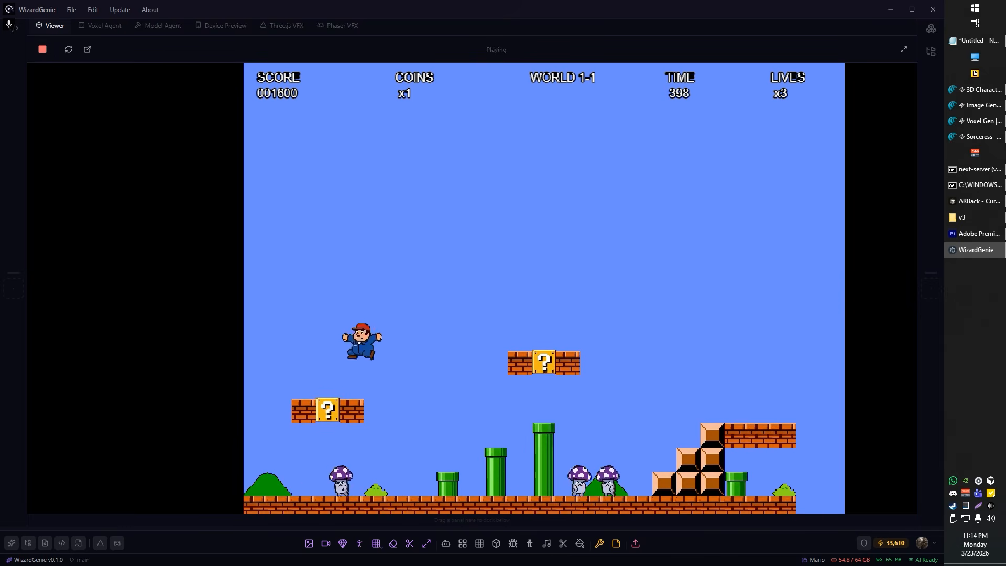
{"action": "key", "text": "Right"}
{"action": "key", "text": "Left"}
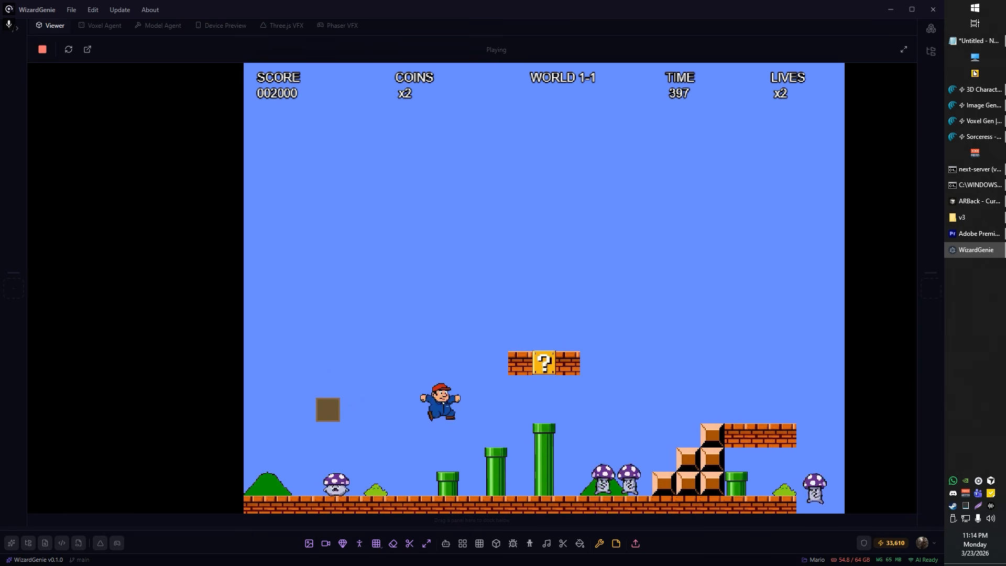
Step: Playtest jumping past the tall pipe onto the mushrooms and leaping over the small staircase
{"action": "key", "text": "Right"}
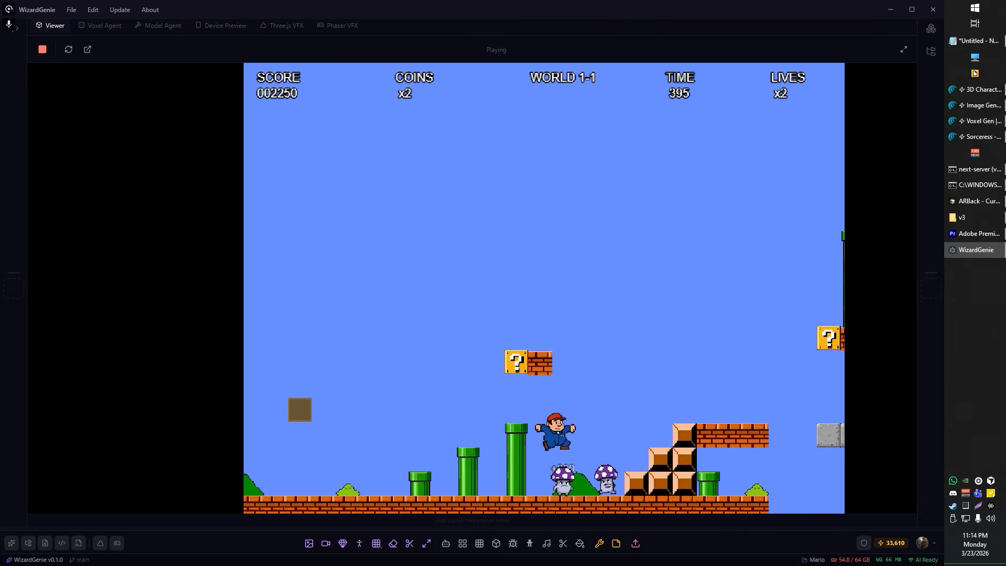
{"action": "key", "text": "Right"}
{"action": "key", "text": "space"}
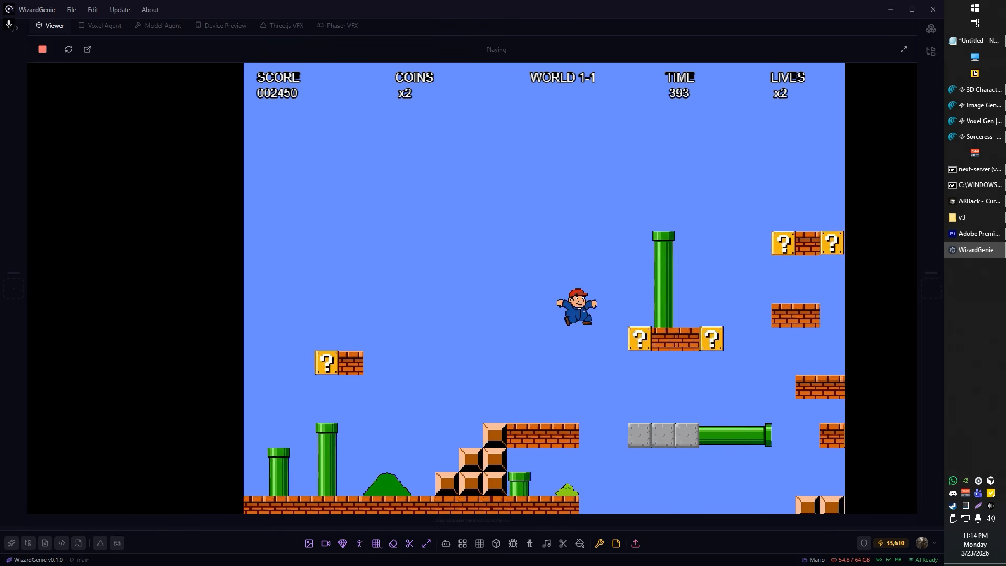
Step: Playtest jumping over the elevated pipe and across the floating question block platforms
{"action": "key", "text": "space"}
{"action": "key", "text": "Right"}
{"action": "key", "text": "space"}
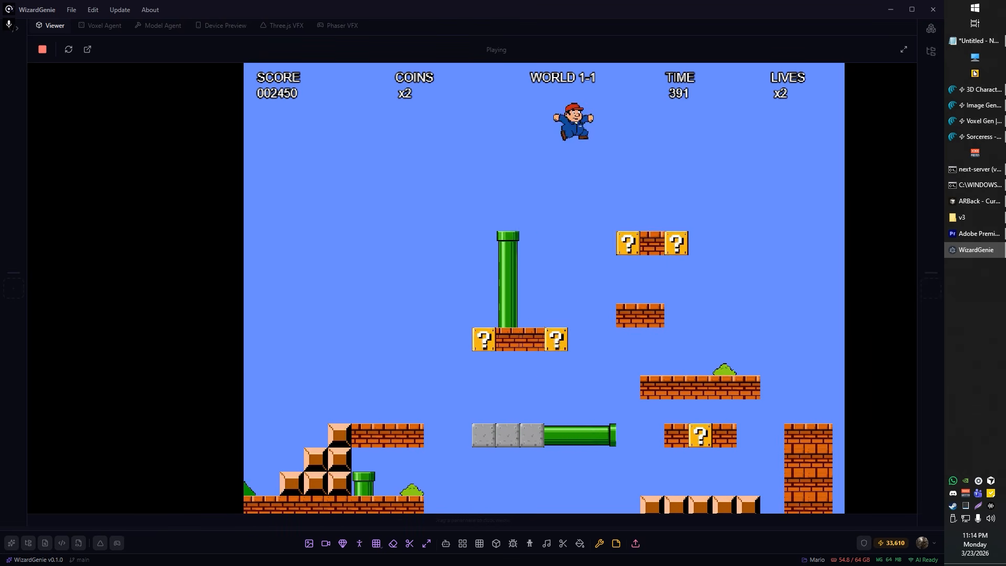
{"action": "key", "text": "Right"}
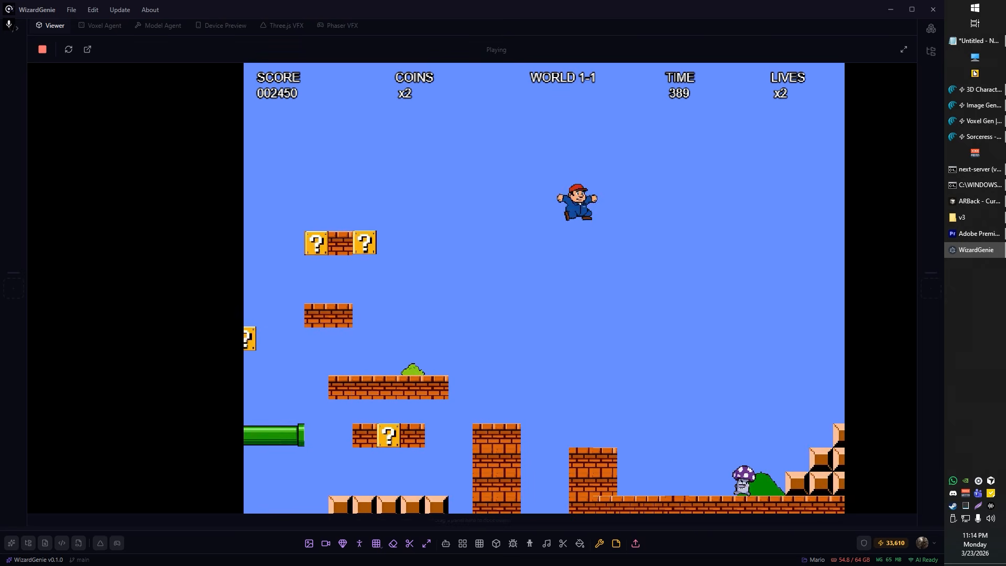
Step: Playtest climbing the large block staircase and leaping over the flagpole onto the castle roof
{"action": "key", "text": "Right"}
{"action": "key", "text": "space"}
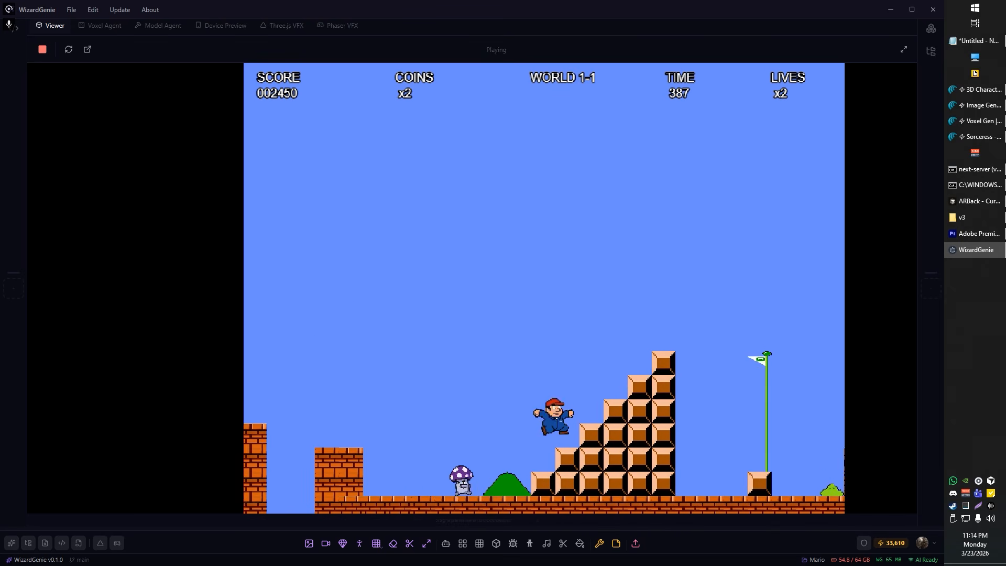
{"action": "key", "text": "Right"}
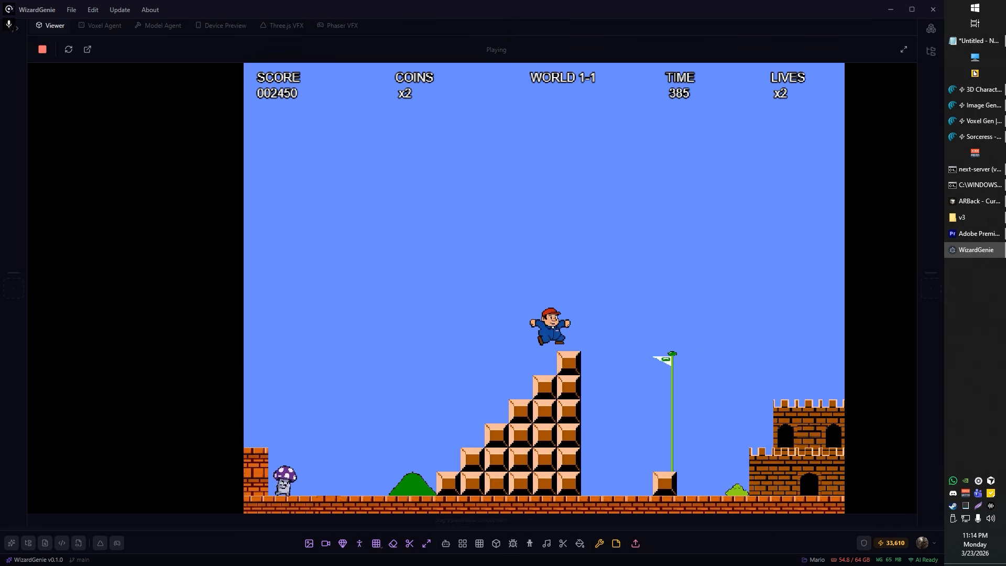
{"action": "key", "text": "Right"}
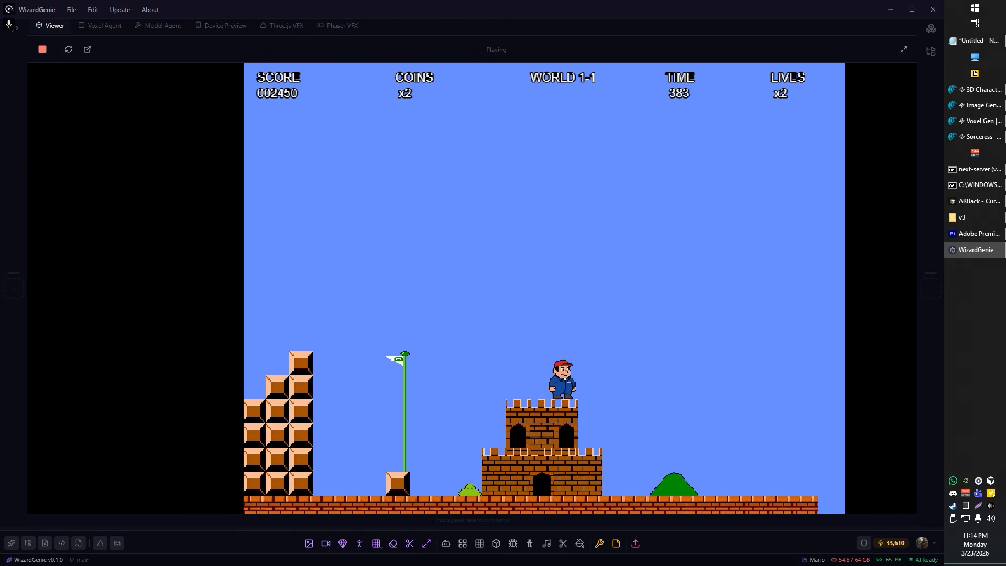